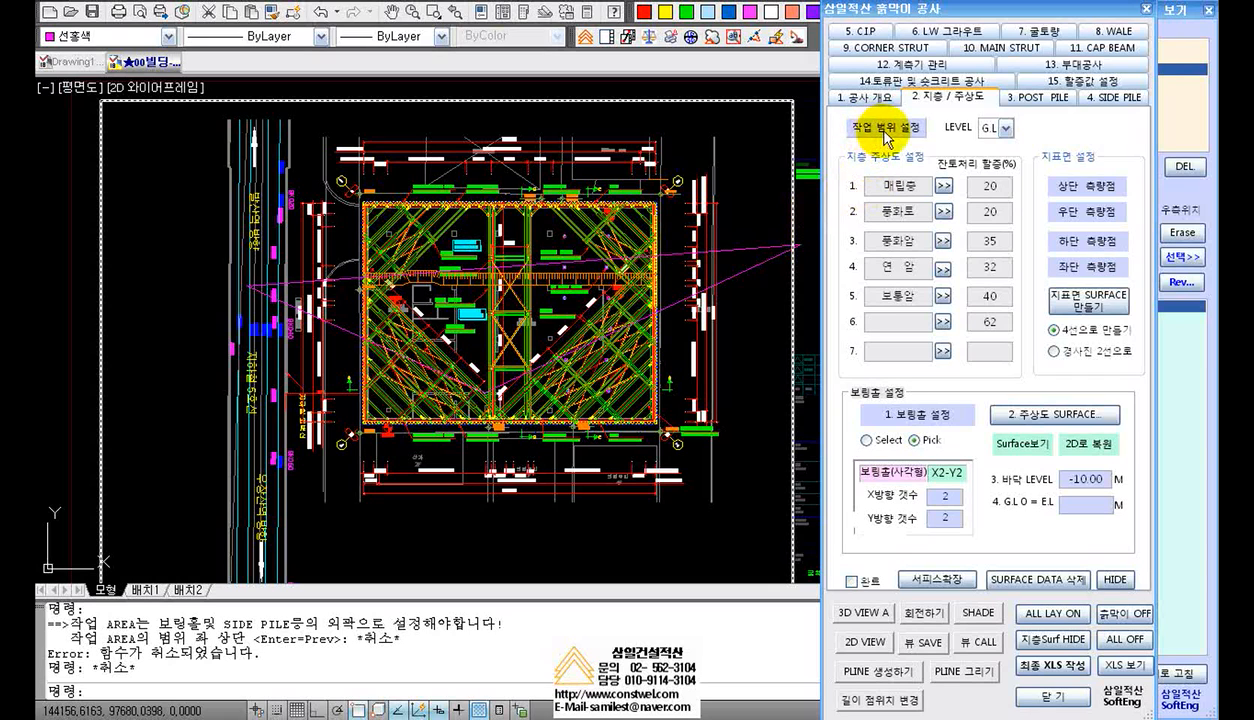
Set the work area from its upper-left to lower-right corner so it encloses the boreholes and side piles of the excavation plan
left_click(886, 138)
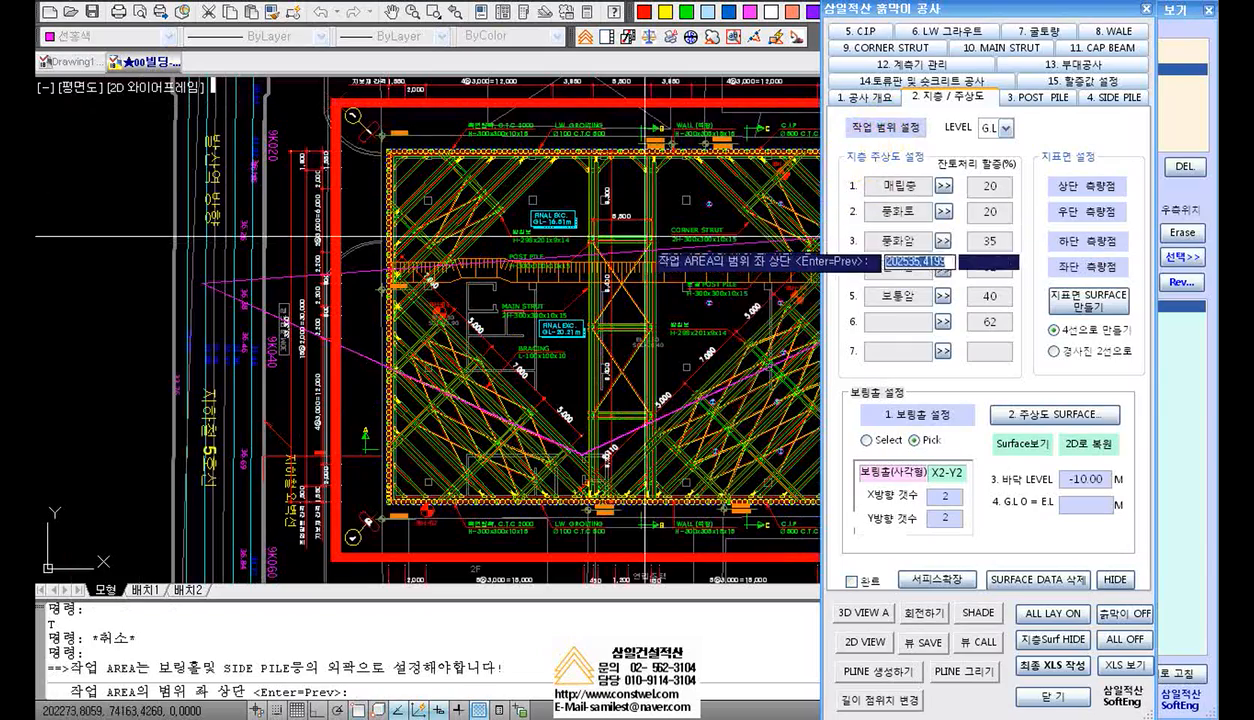
scroll(607, 277, "down", 4)
middle_click_drag(658, 274, 497, 277)
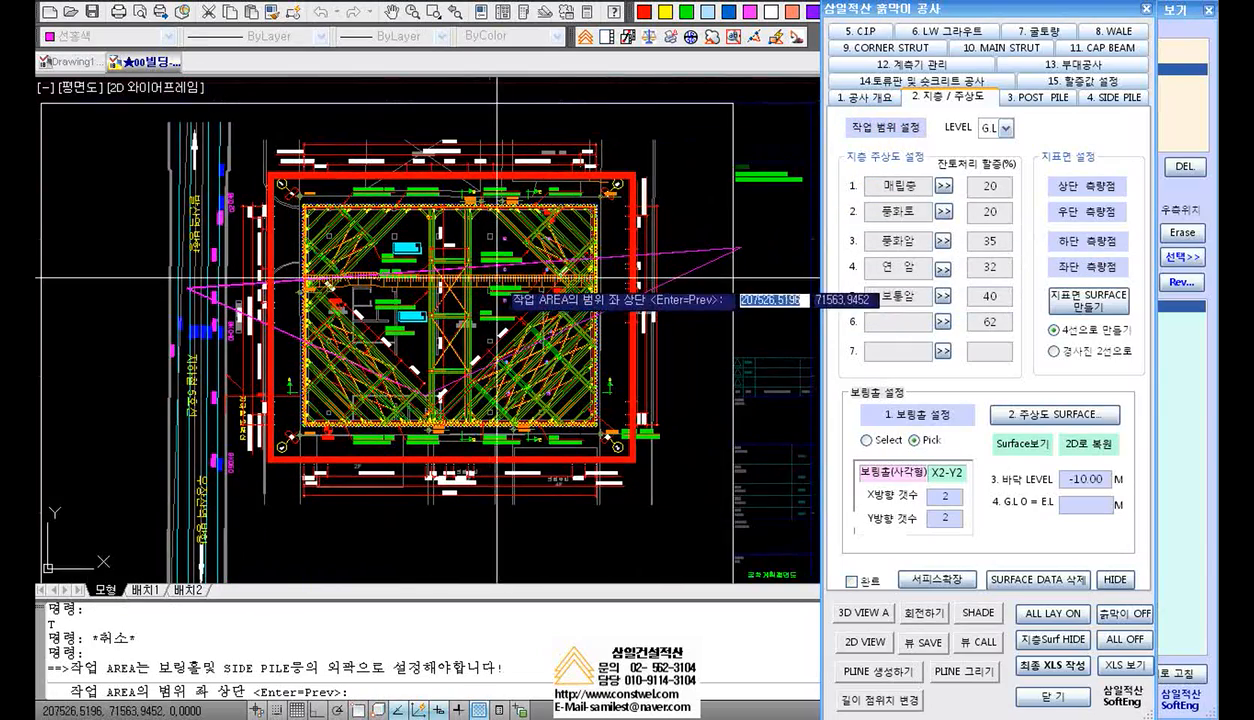
scroll(497, 277, "up", 3)
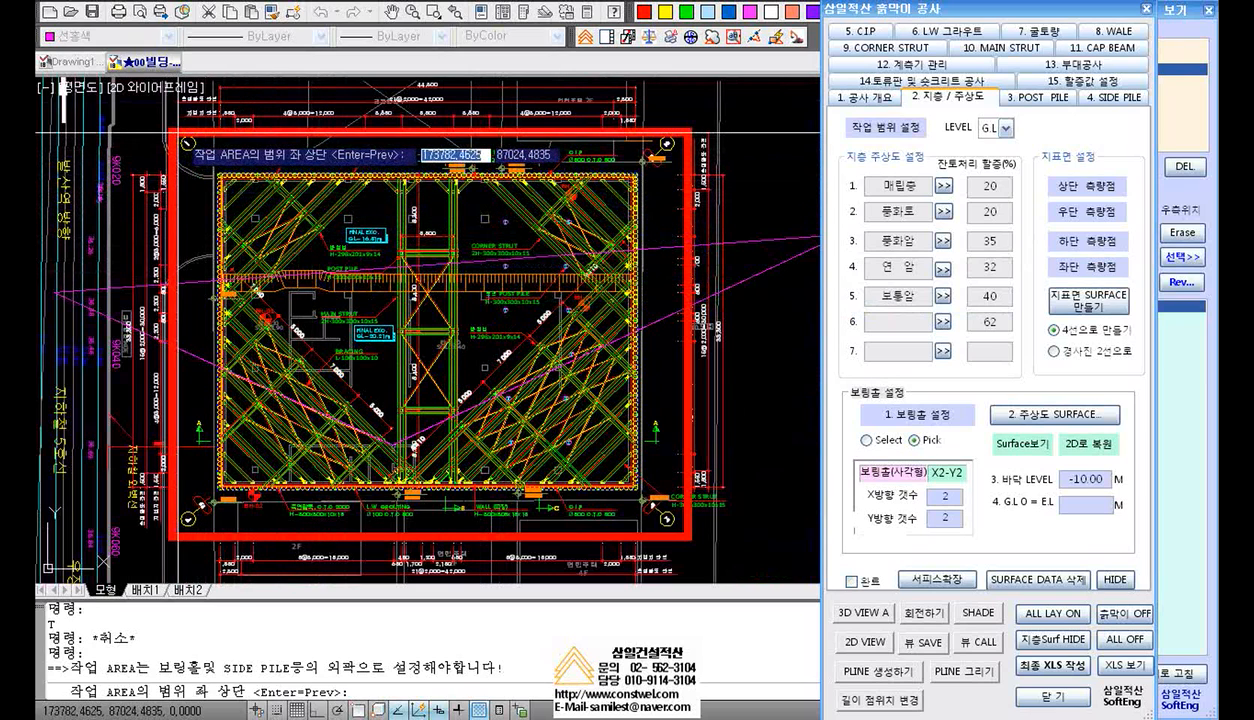
left_click(173, 133)
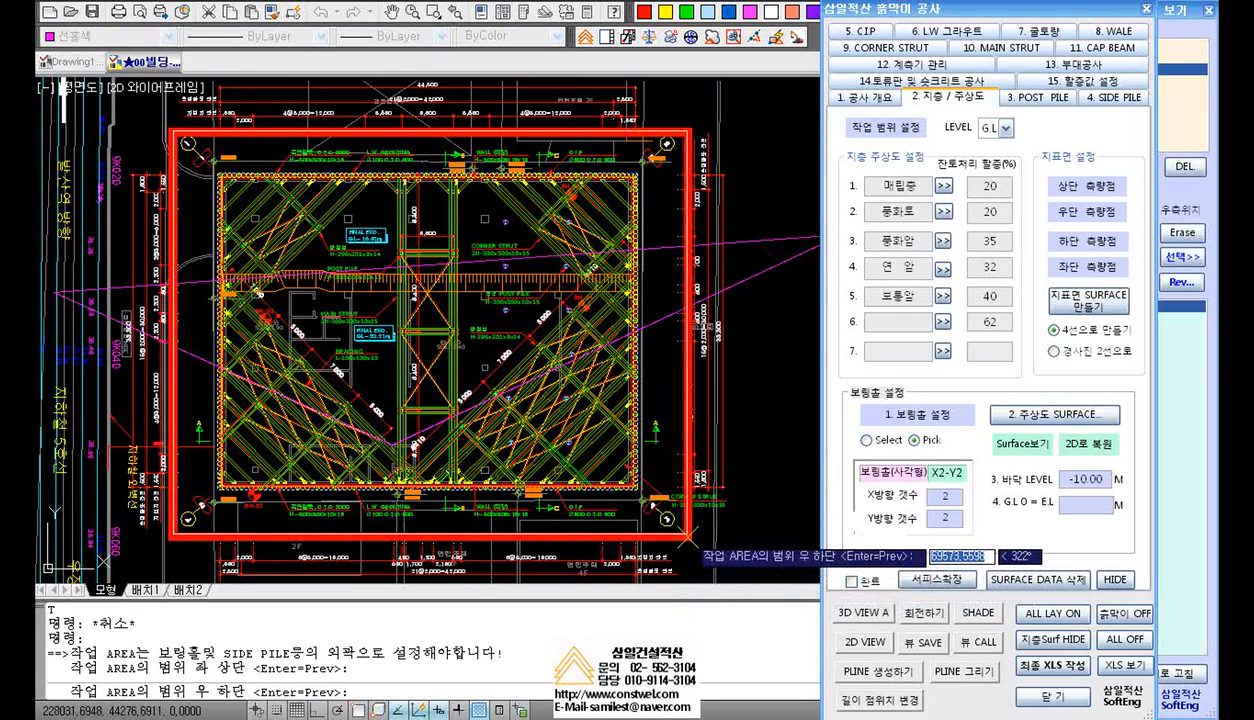
left_click(688, 545)
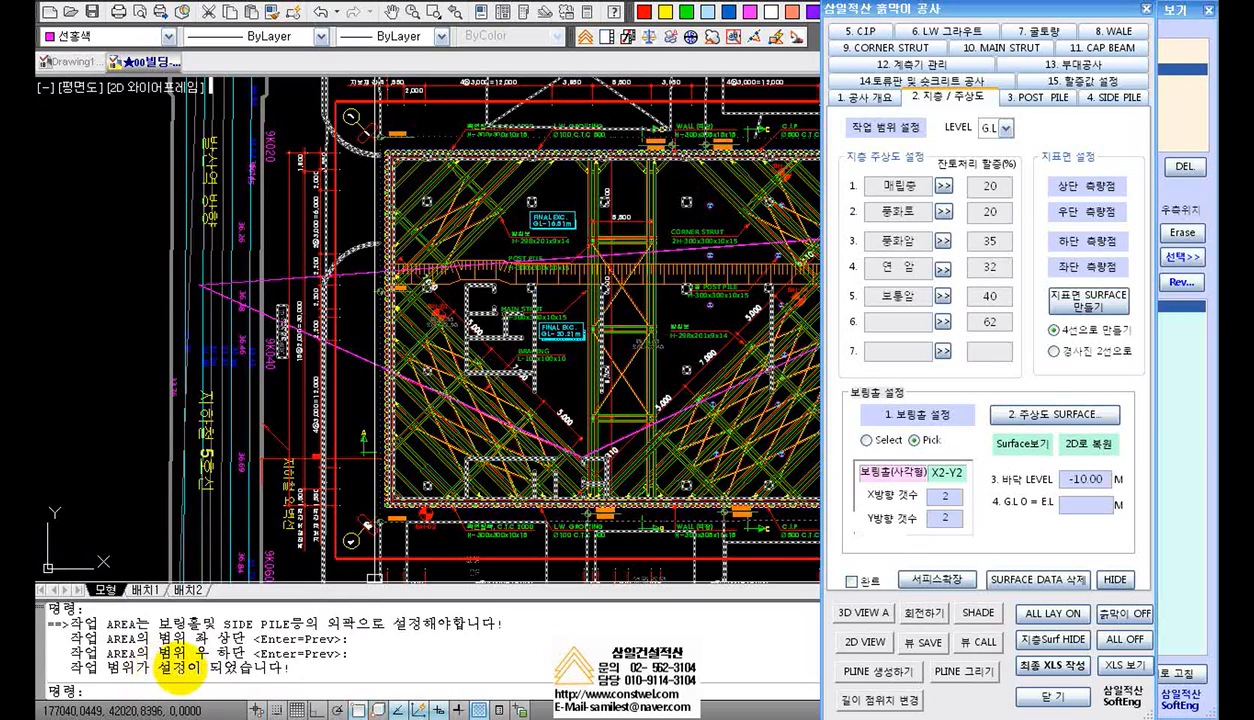
Display the work area boundary again and examine how it clears the corner survey points and the retaining wall, leaving it unchanged
scroll(491, 424, "down", 5)
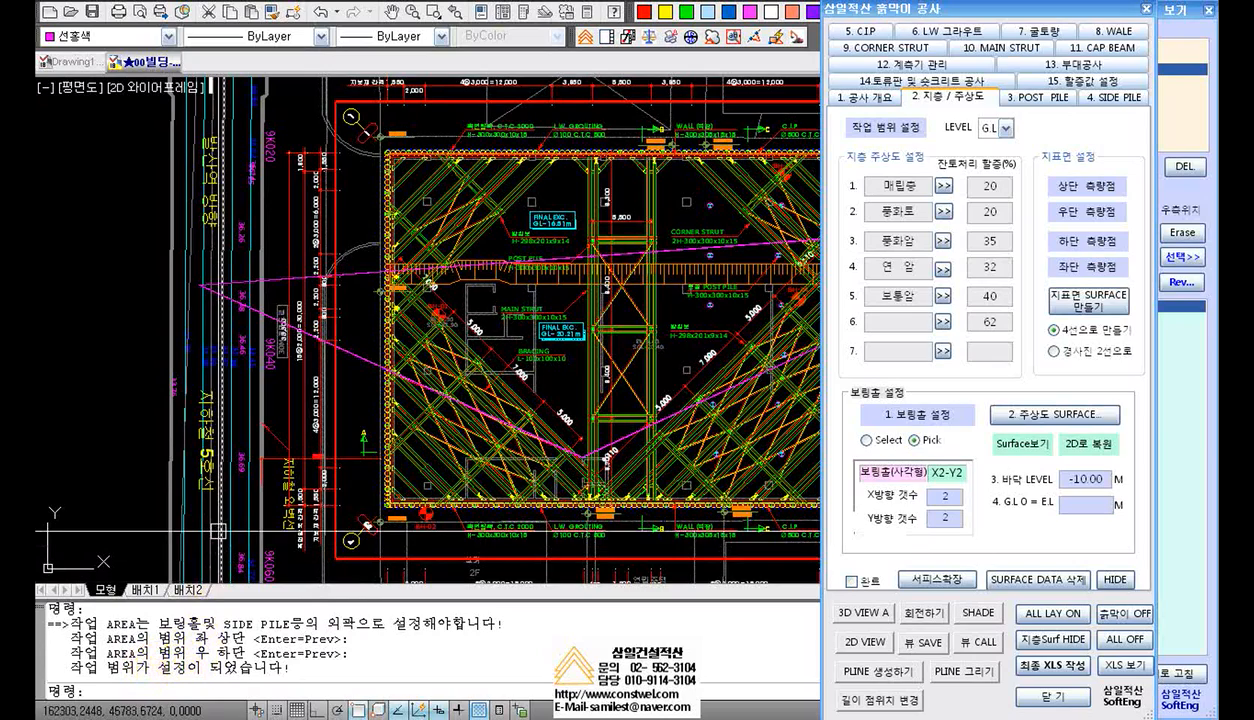
scroll(700, 450, "up", 3)
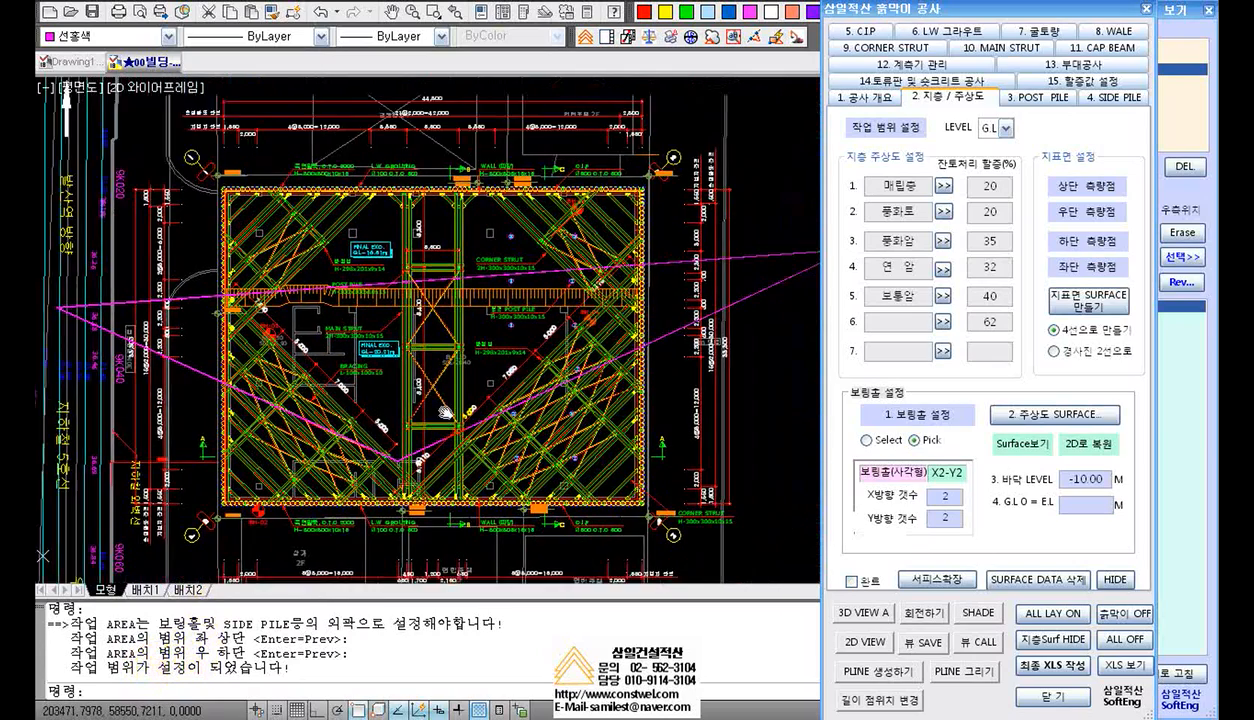
left_click(884, 127)
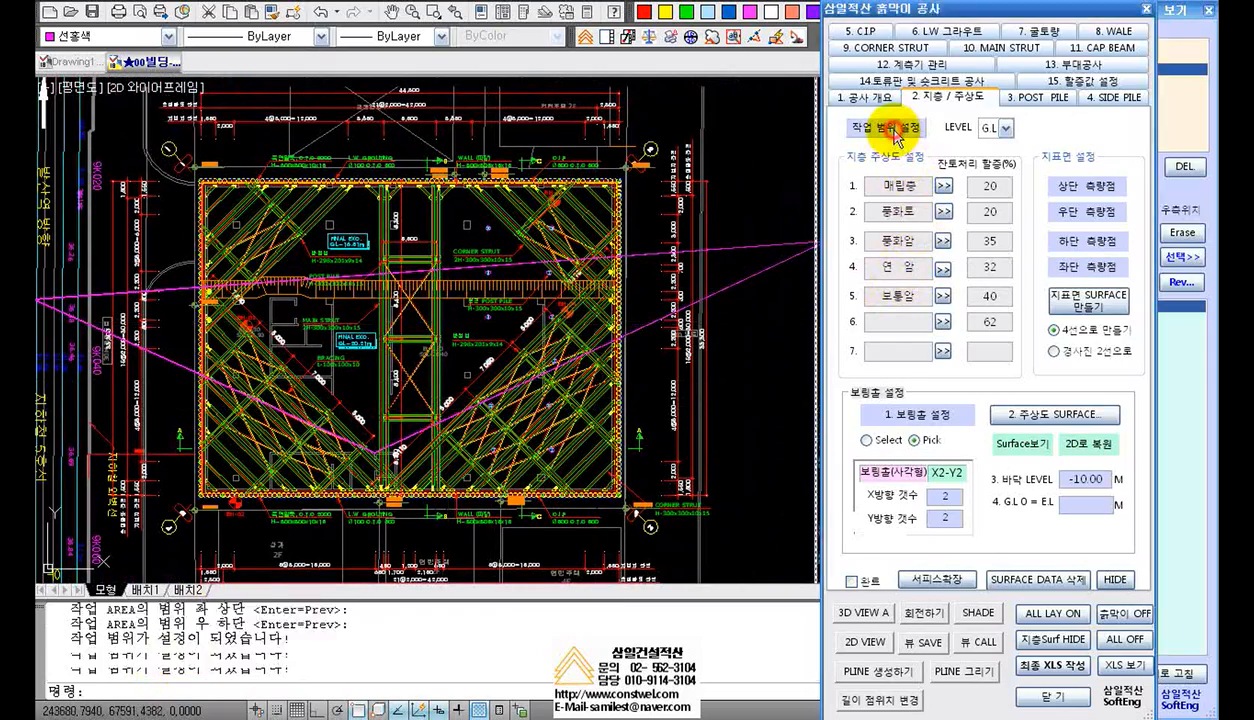
scroll(626, 300, "up", 3)
middle_click_drag(626, 302, 476, 312)
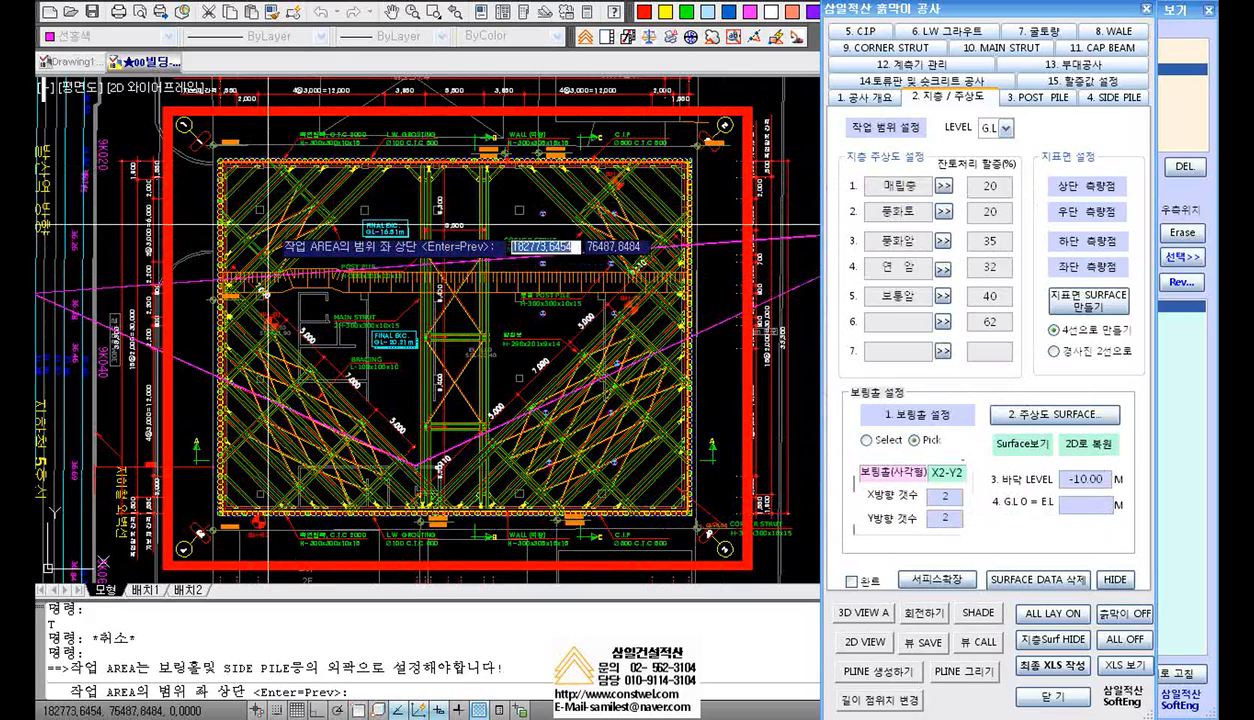
scroll(220, 180, "up", 4)
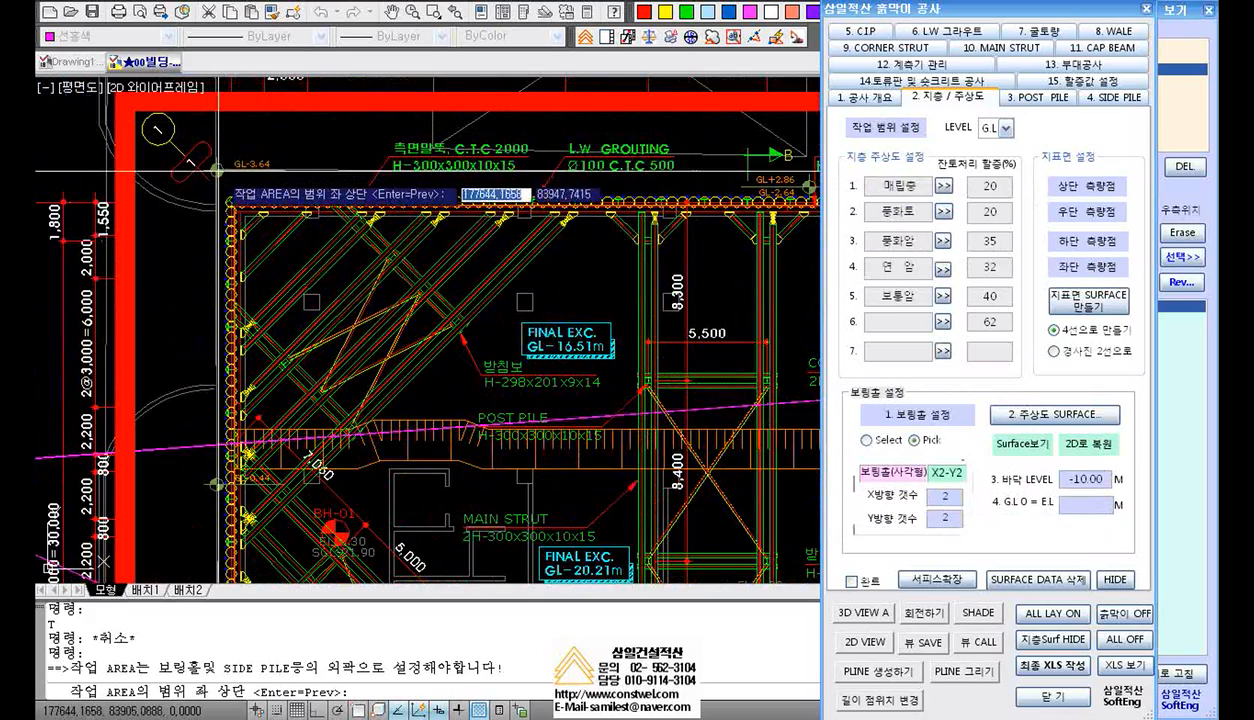
scroll(216, 175, "up", 2)
scroll(214, 174, "up", 2)
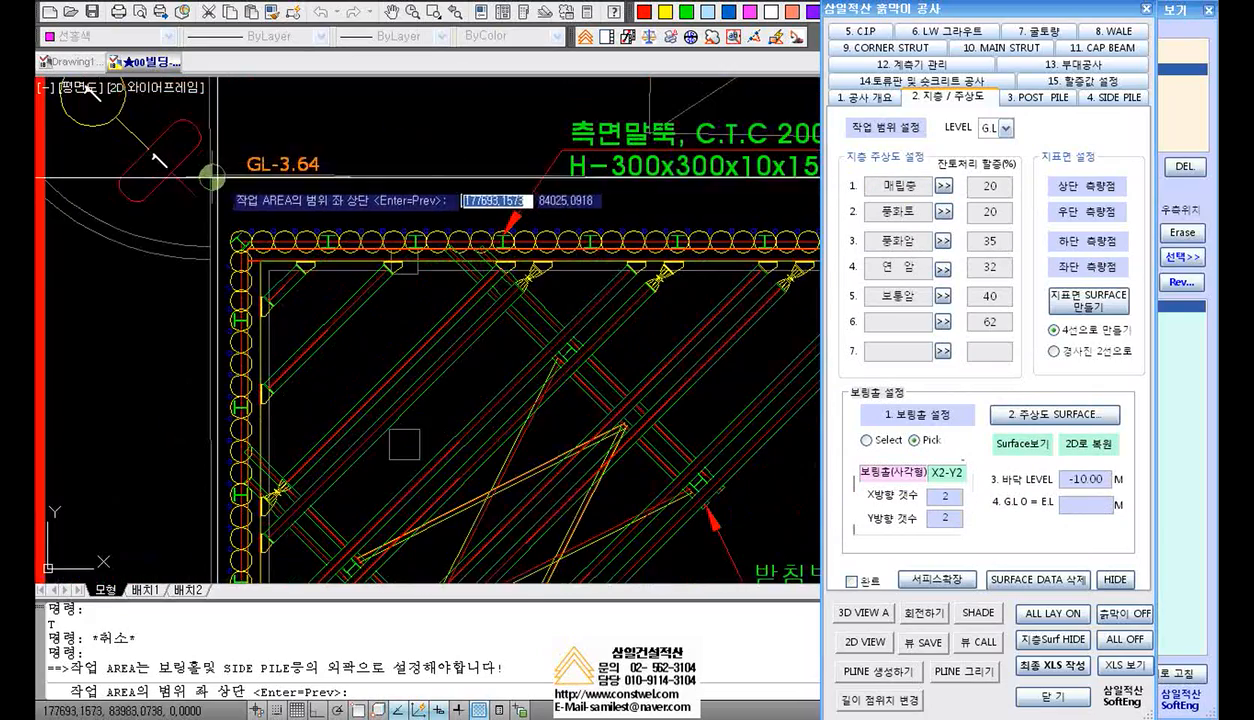
scroll(207, 176, "down", 5)
middle_click_drag(740, 190, 328, 190)
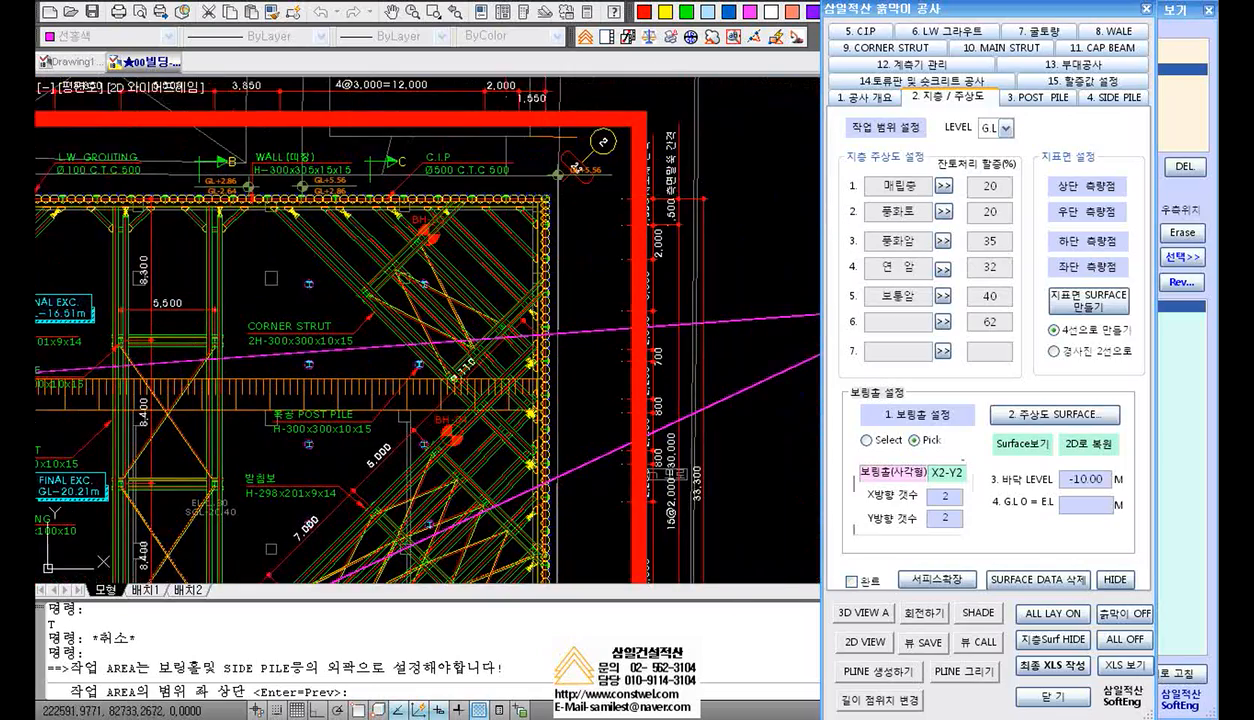
scroll(618, 180, "up", 4)
scroll(485, 163, "down", 3)
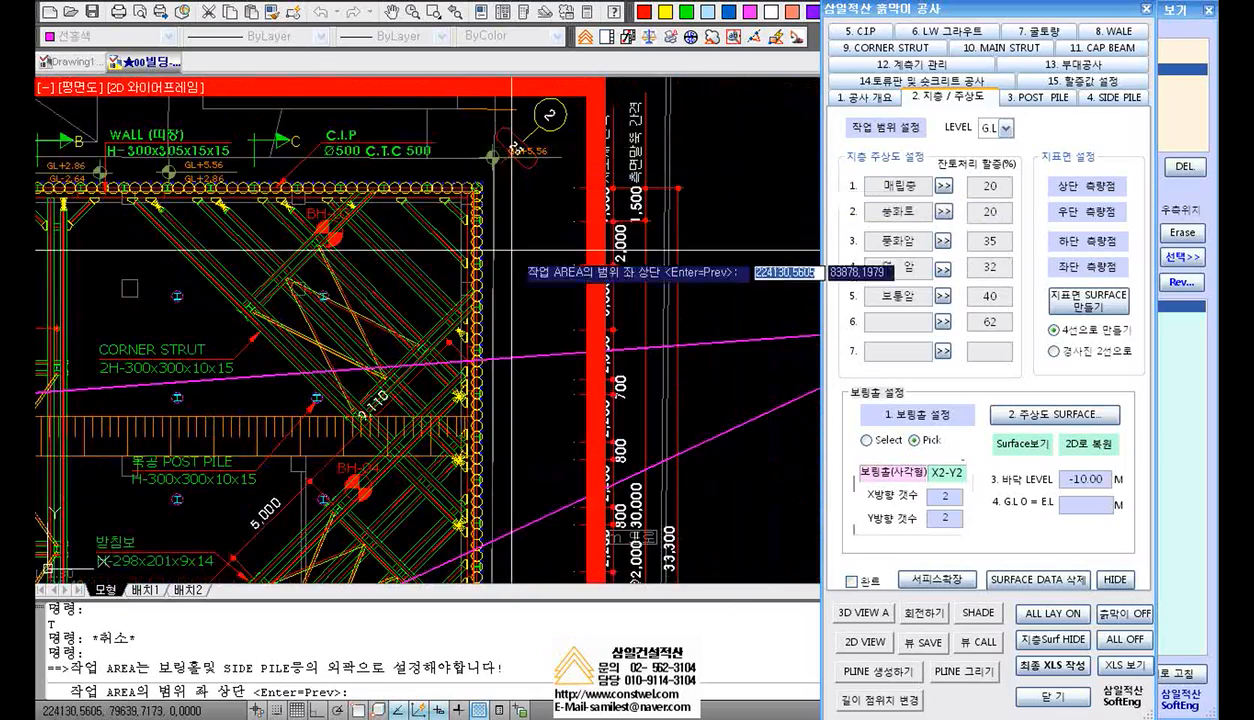
scroll(485, 288, "down", 2)
middle_click_drag(471, 525, 524, 320)
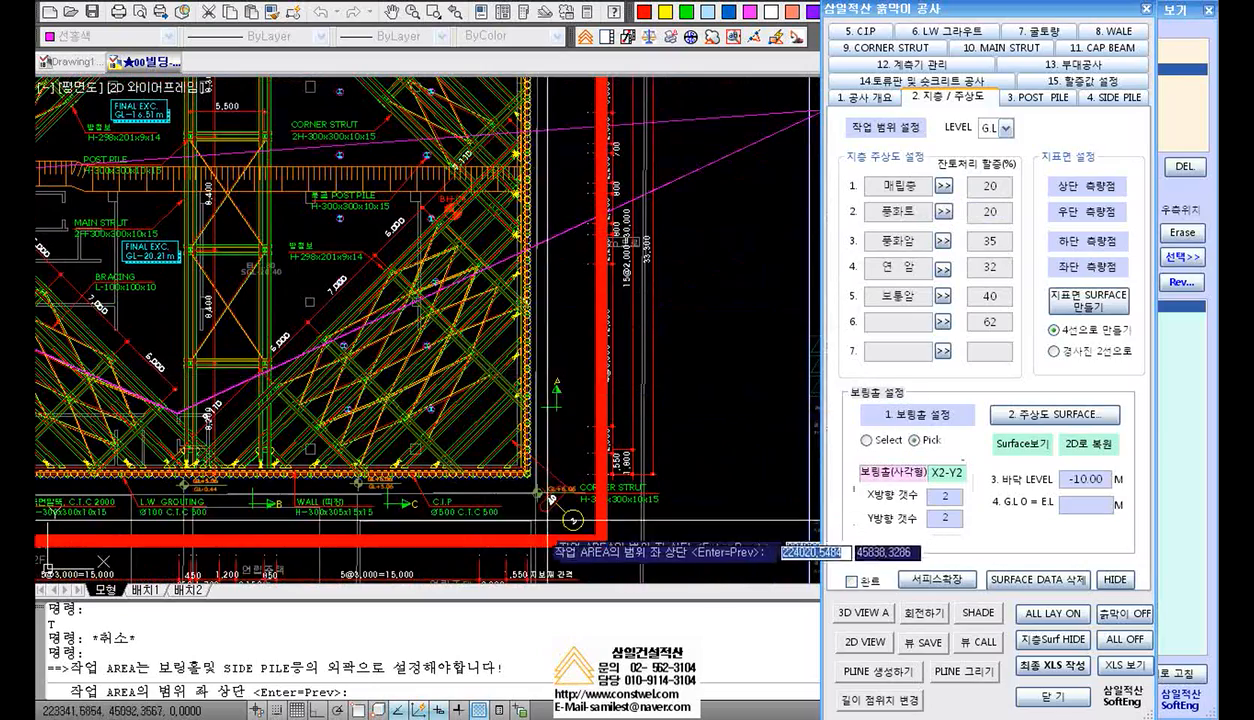
scroll(544, 500, "up", 3)
scroll(565, 468, "down", 6)
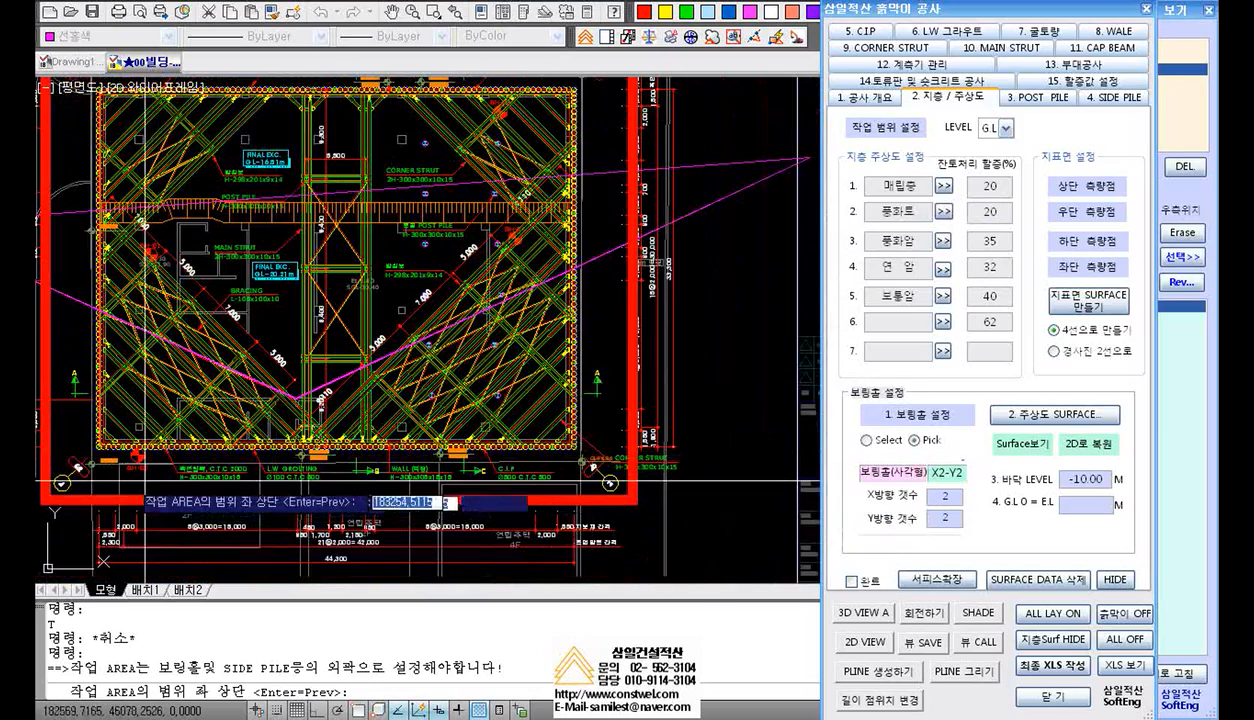
scroll(165, 471, "up", 5)
middle_click_drag(165, 471, 321, 459)
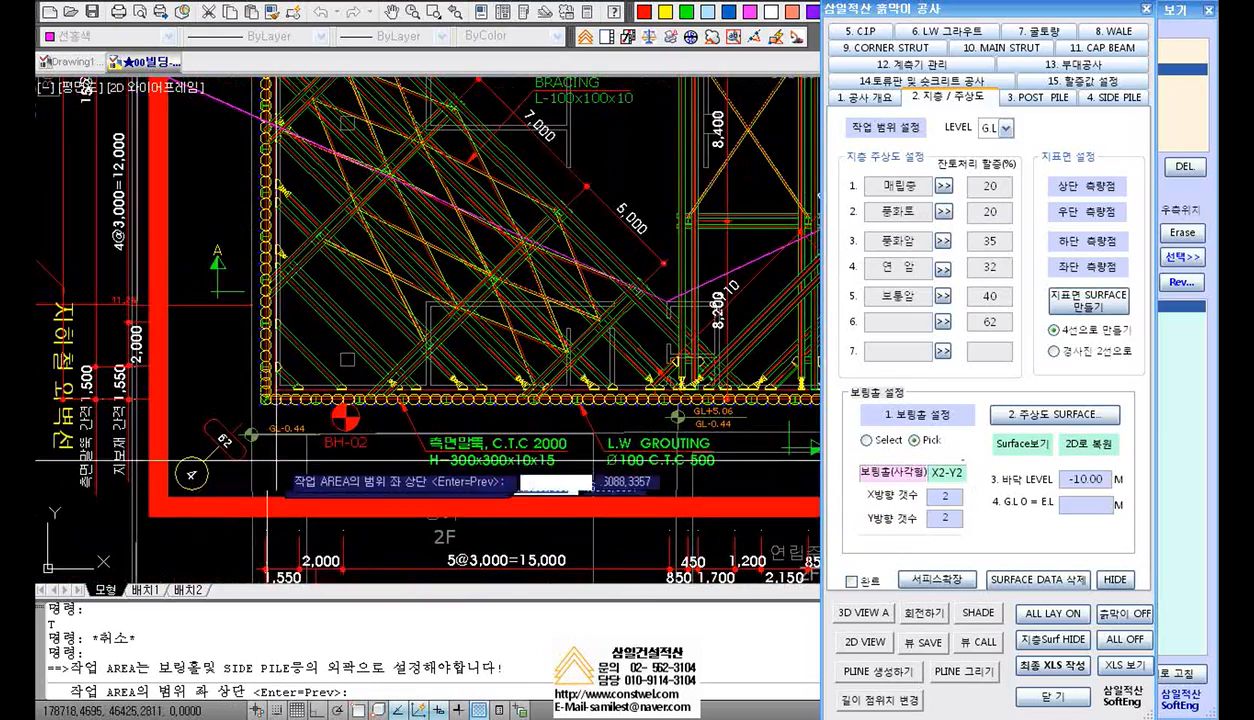
scroll(253, 444, "down", 4)
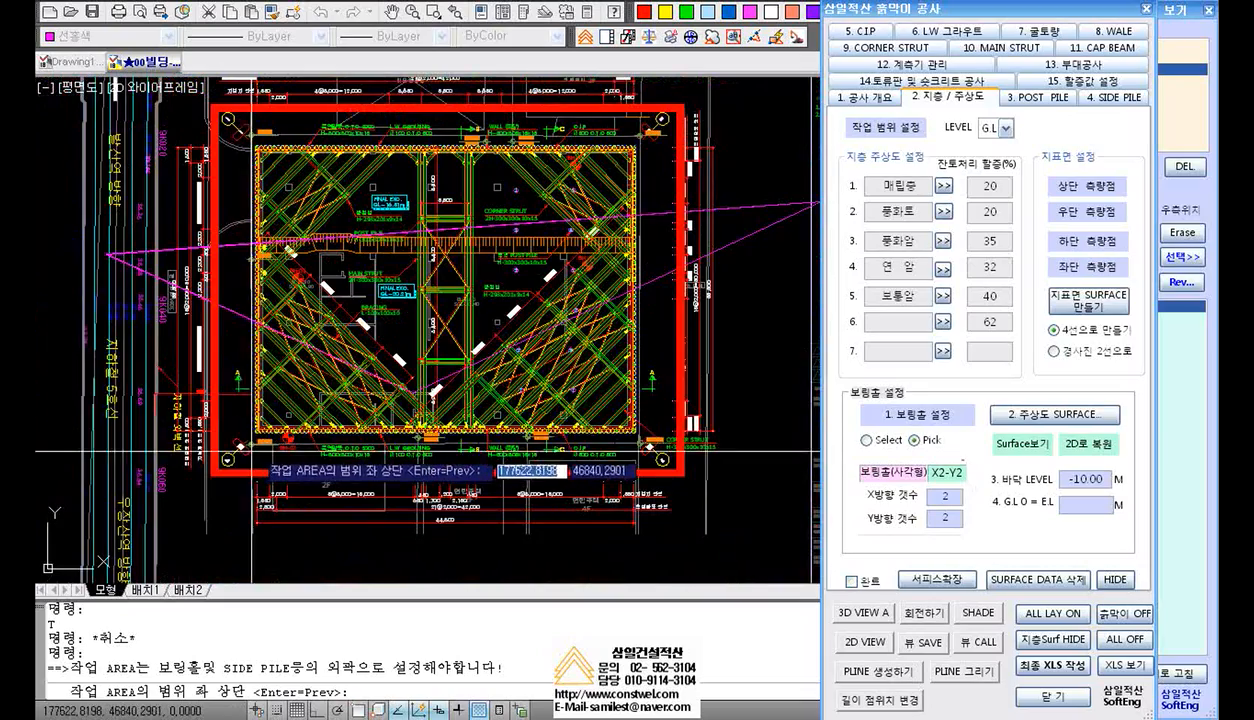
middle_click_drag(485, 328, 473, 357)
scroll(475, 355, "up", 2)
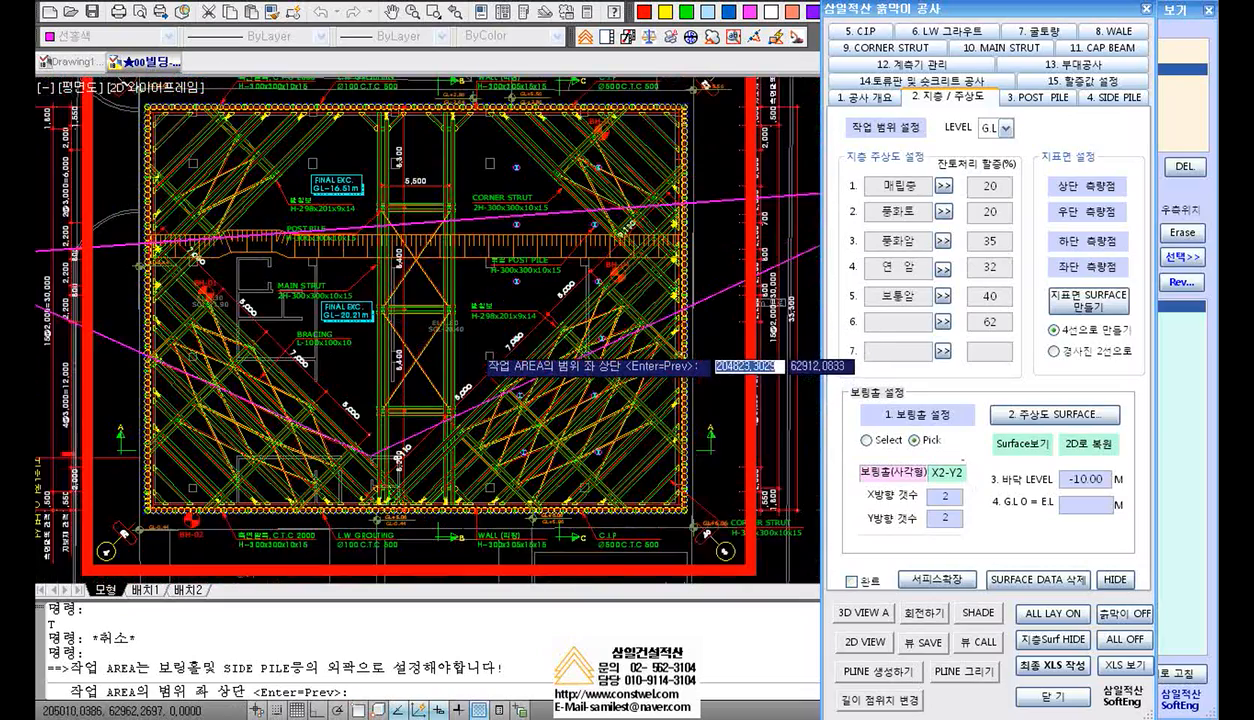
scroll(472, 345, "down", 3)
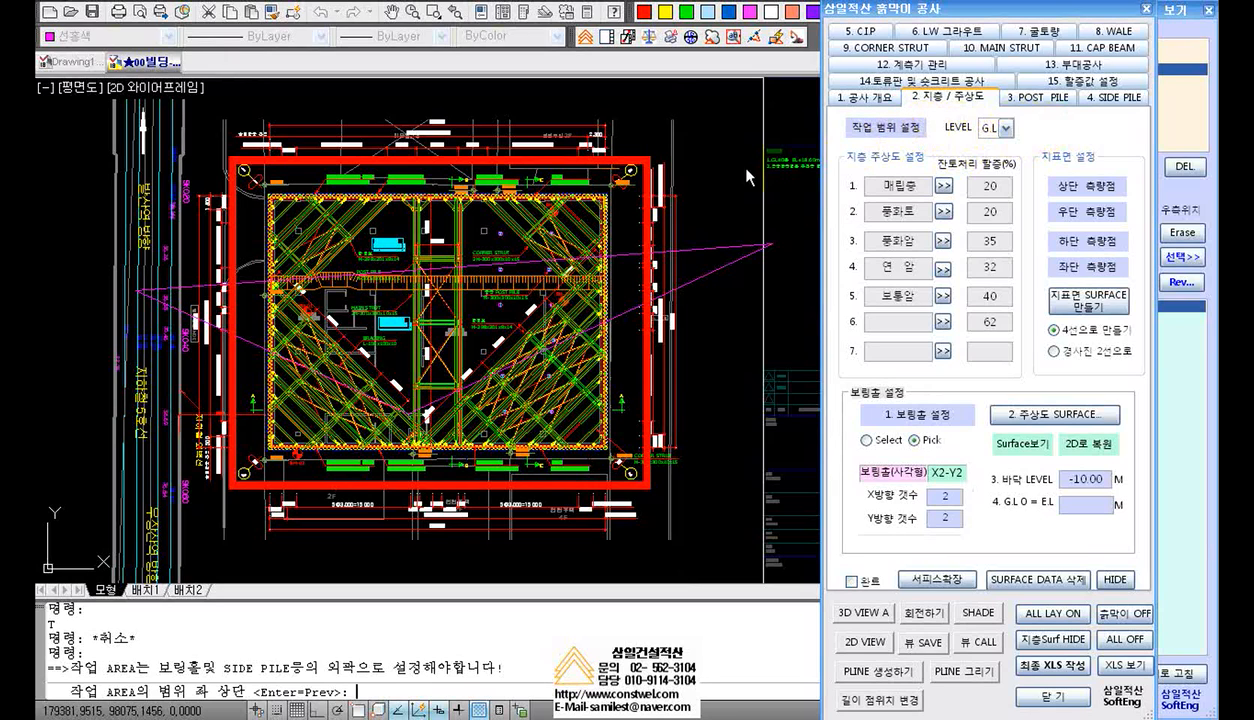
key("Escape")
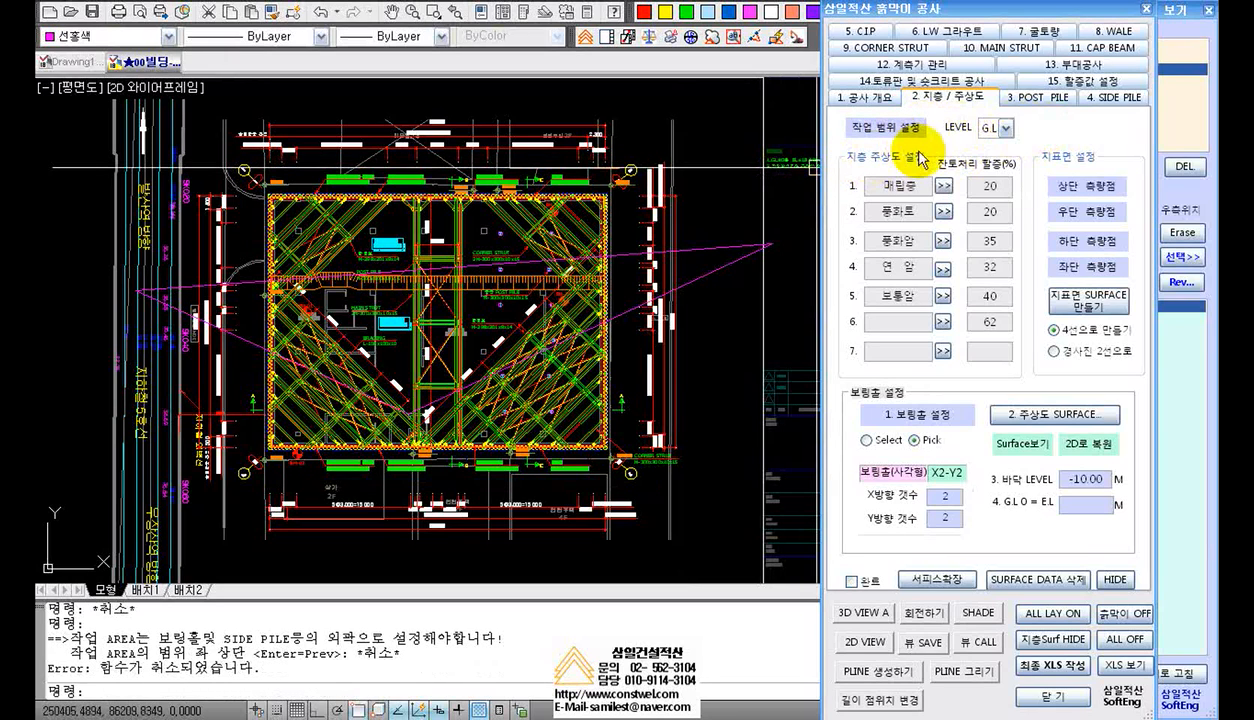
Open the LEVEL reference options for the soil layer settings
left_click(1006, 128)
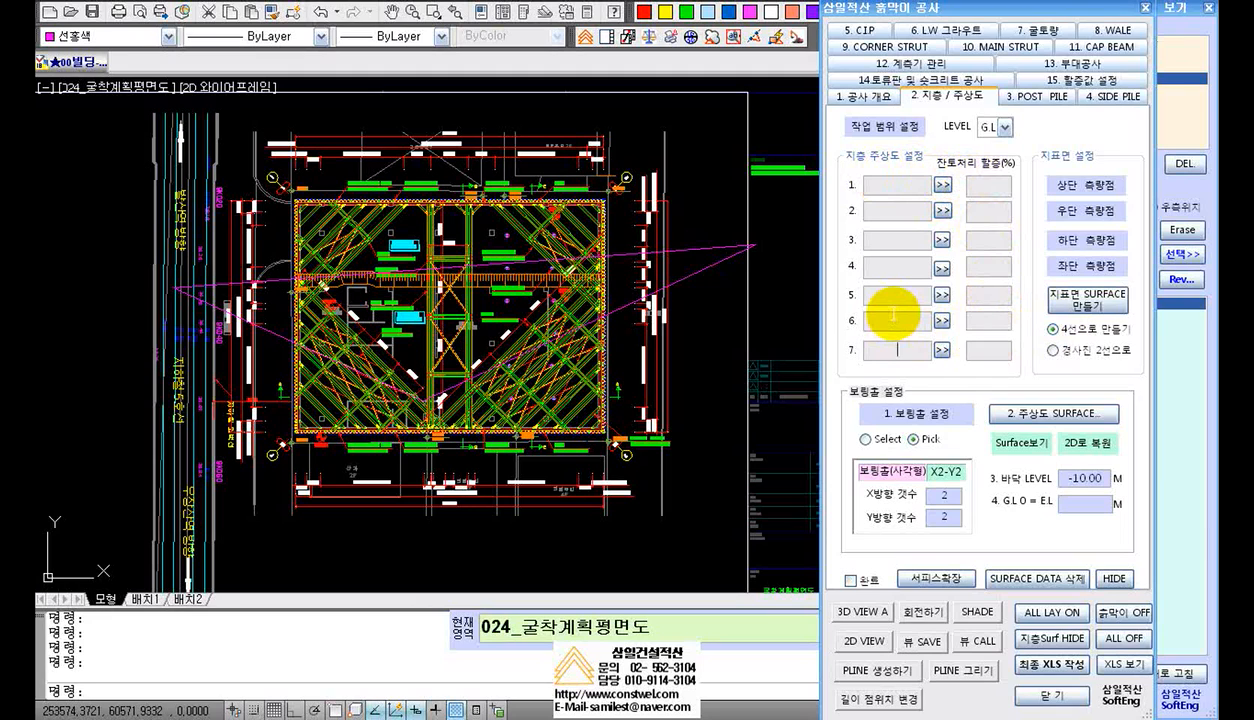
Bring up drawing 031_굴착계획단면도-A and examine the soil layer columns beside it and the neighbouring excavation sections
left_click(1190, 196)
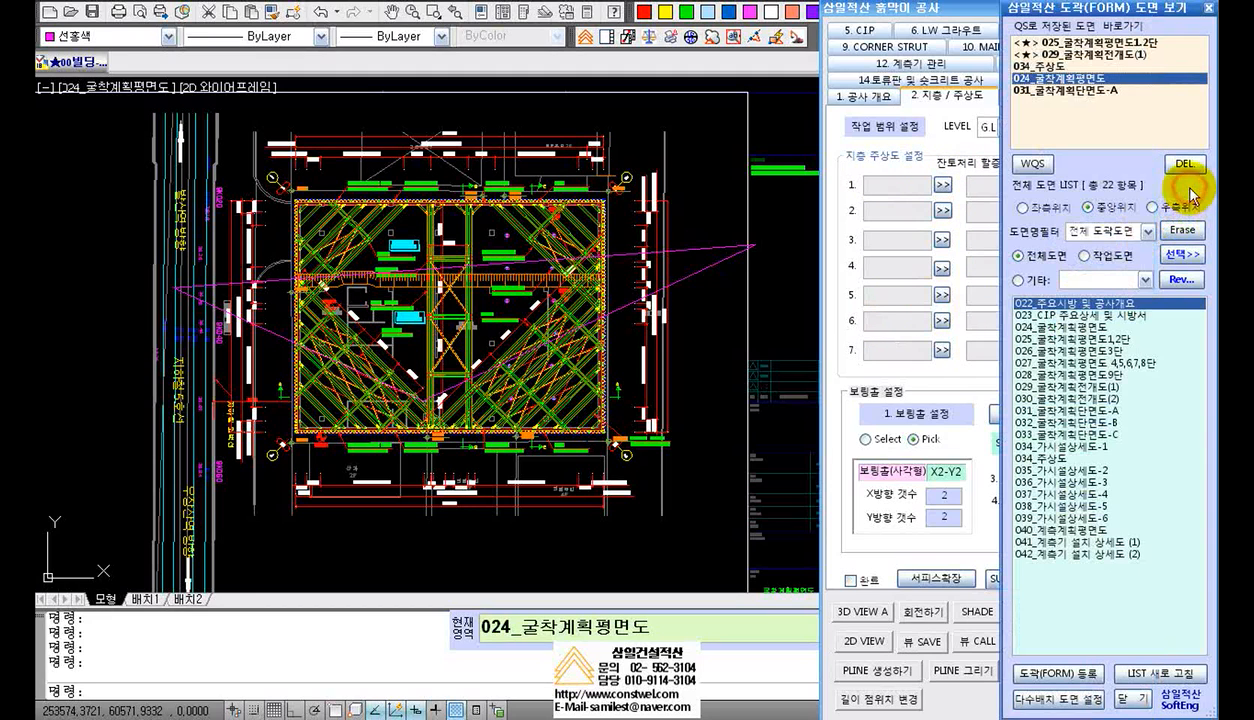
left_click(1083, 91)
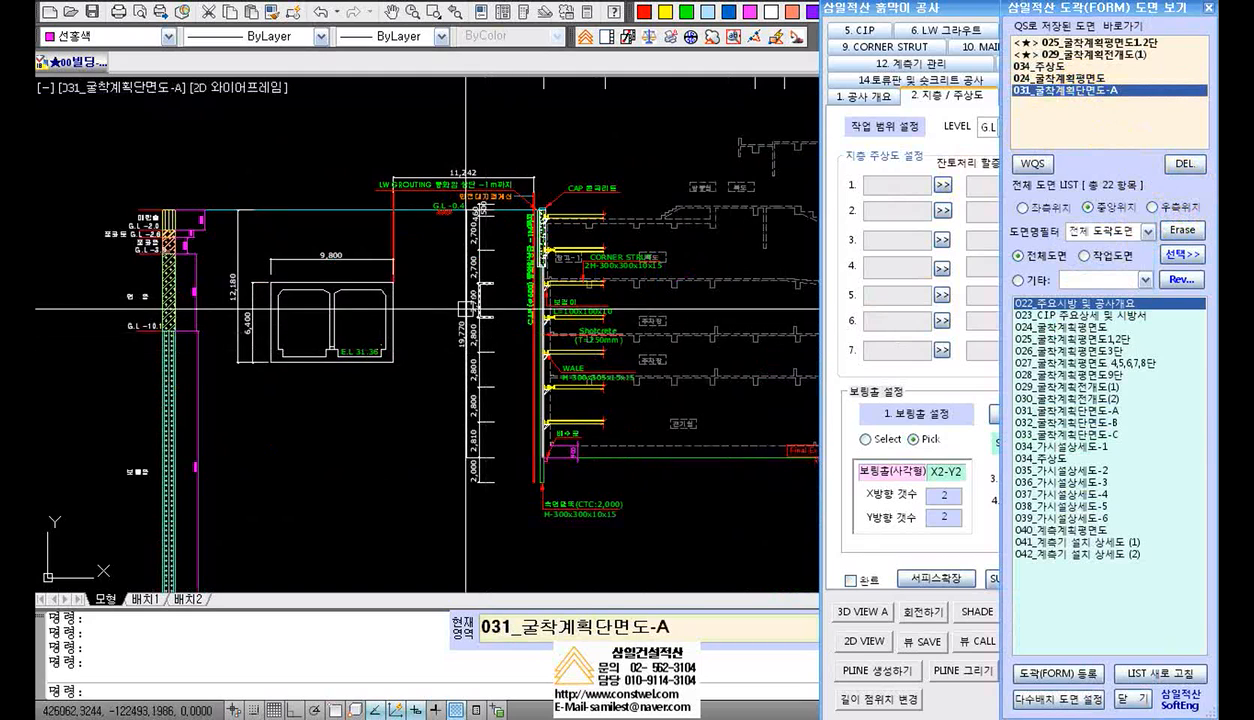
scroll(300, 320, "up", 5)
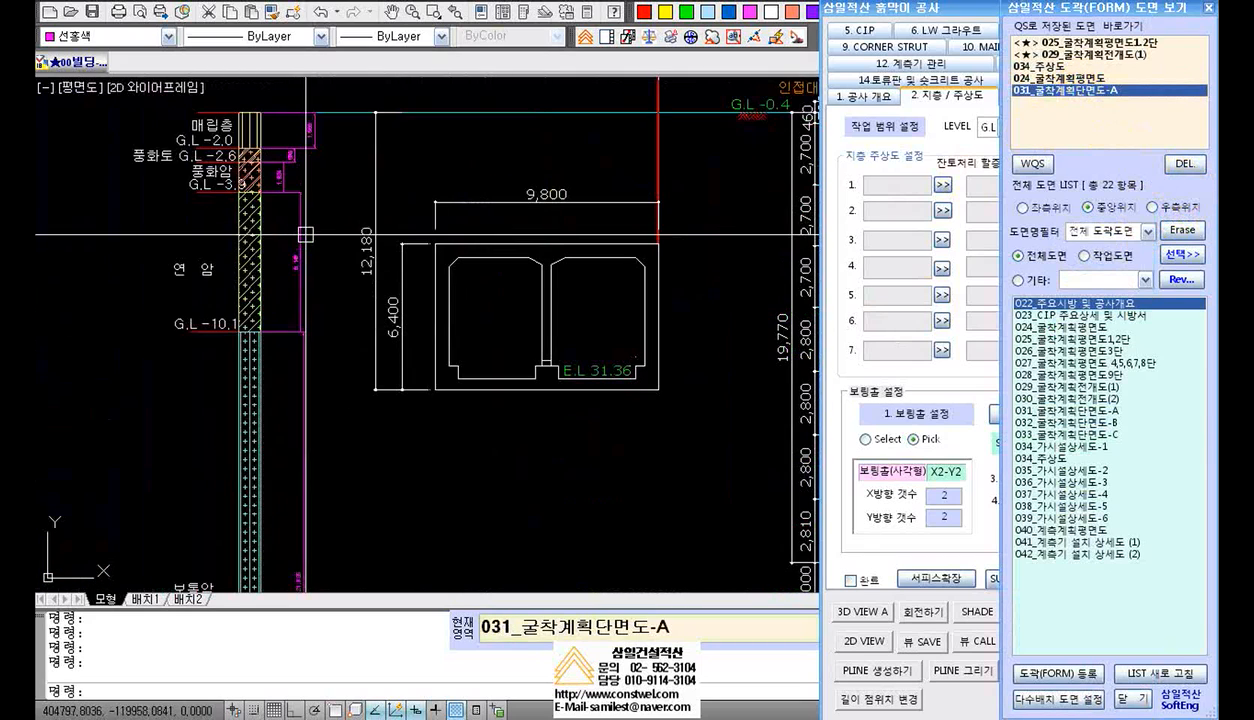
scroll(284, 157, "down", 5)
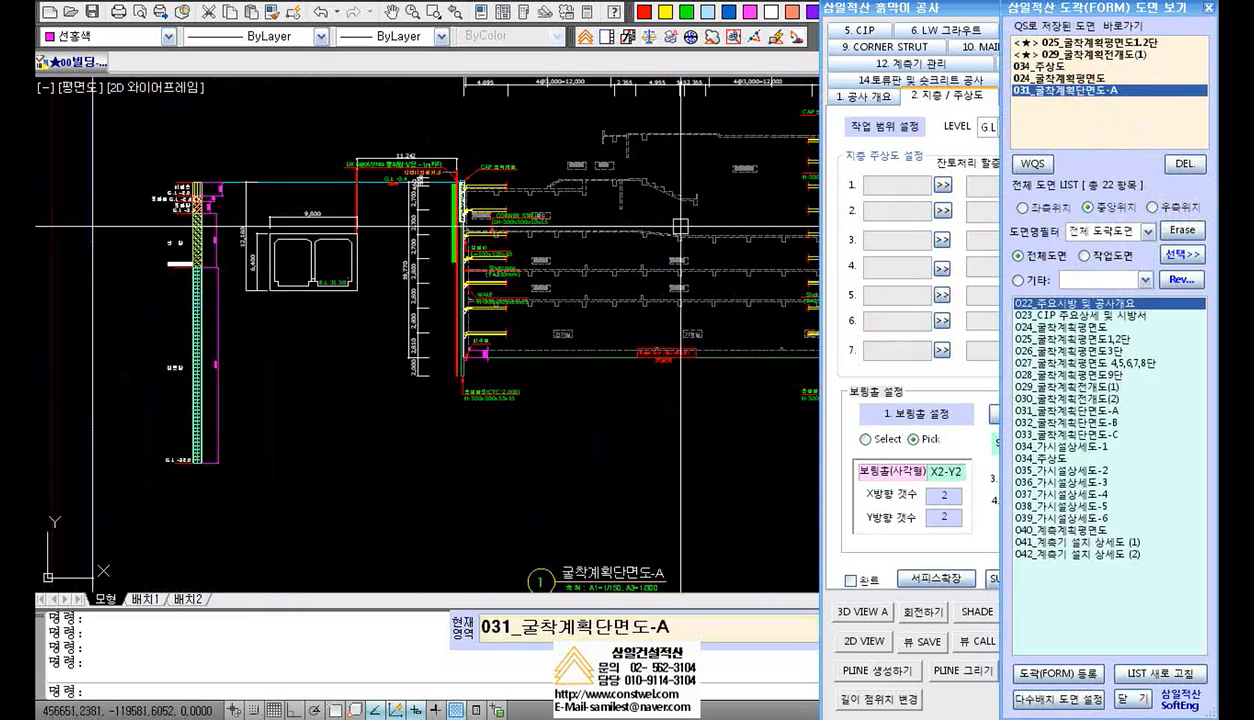
scroll(403, 252, "down", 5)
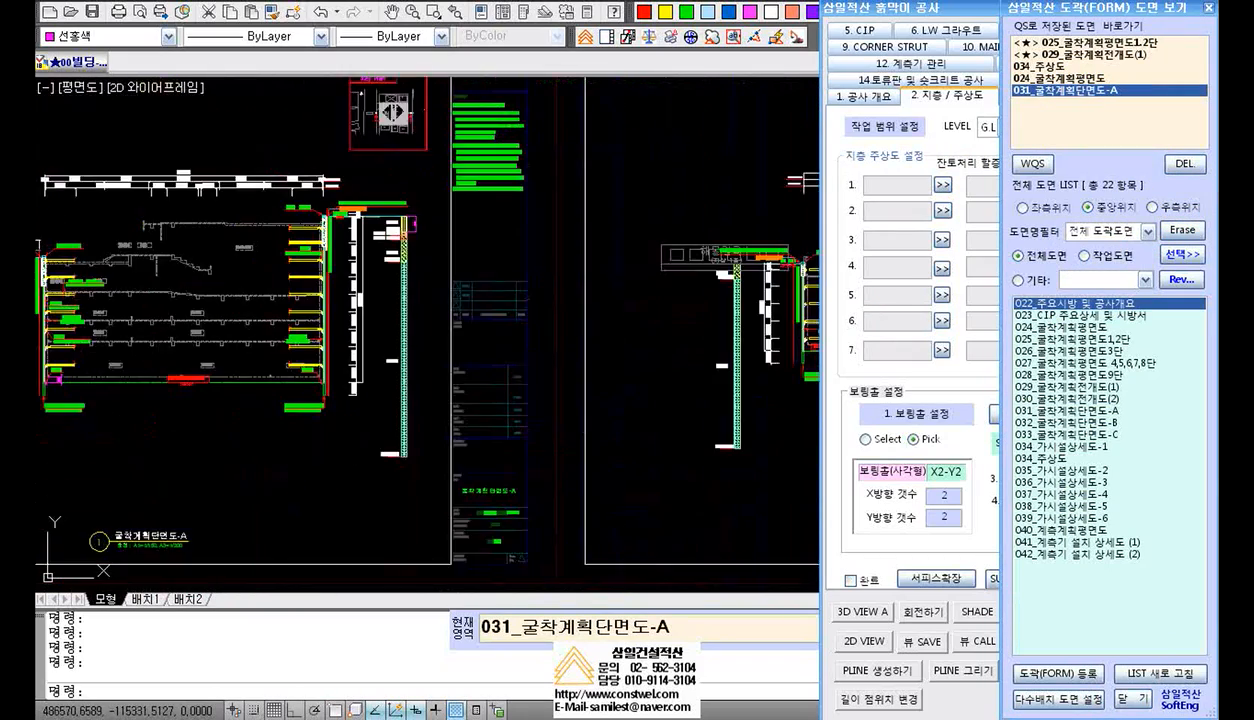
scroll(636, 291, "up", 3)
scroll(543, 290, "down", 6)
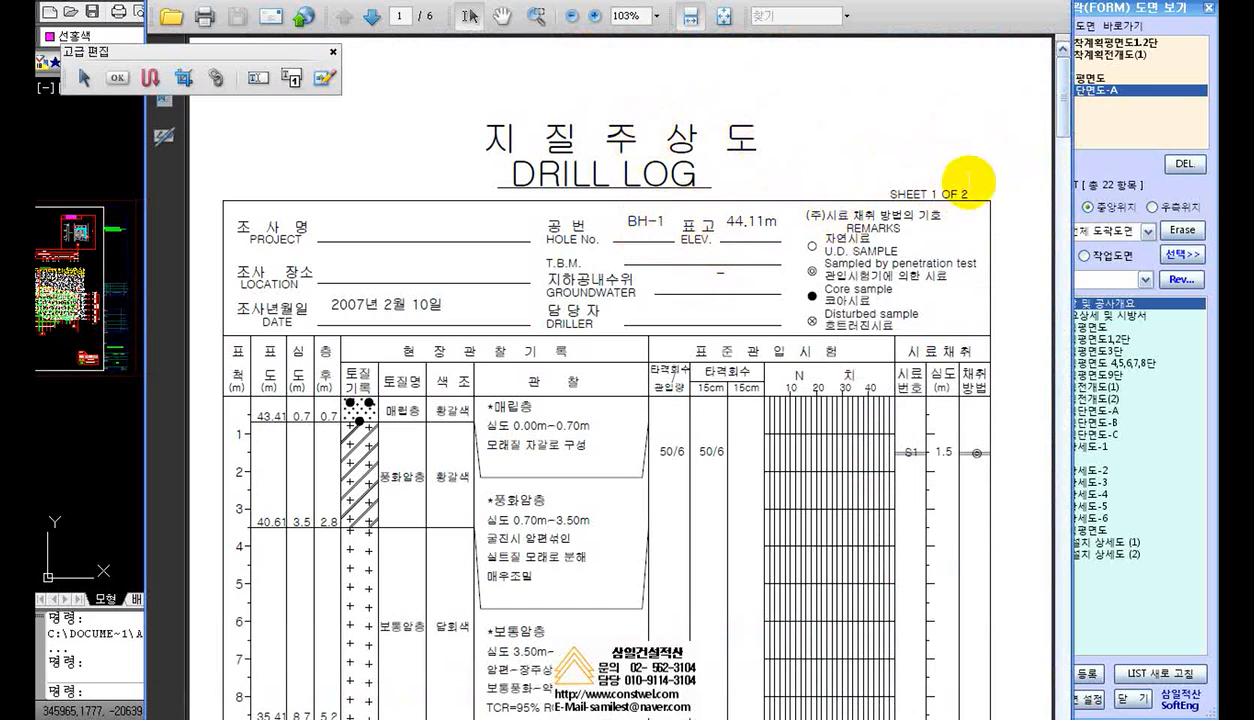
Read through the drill log sheets from BH-1 to BH-3 and return to the CAD drawing
left_click(1064, 154)
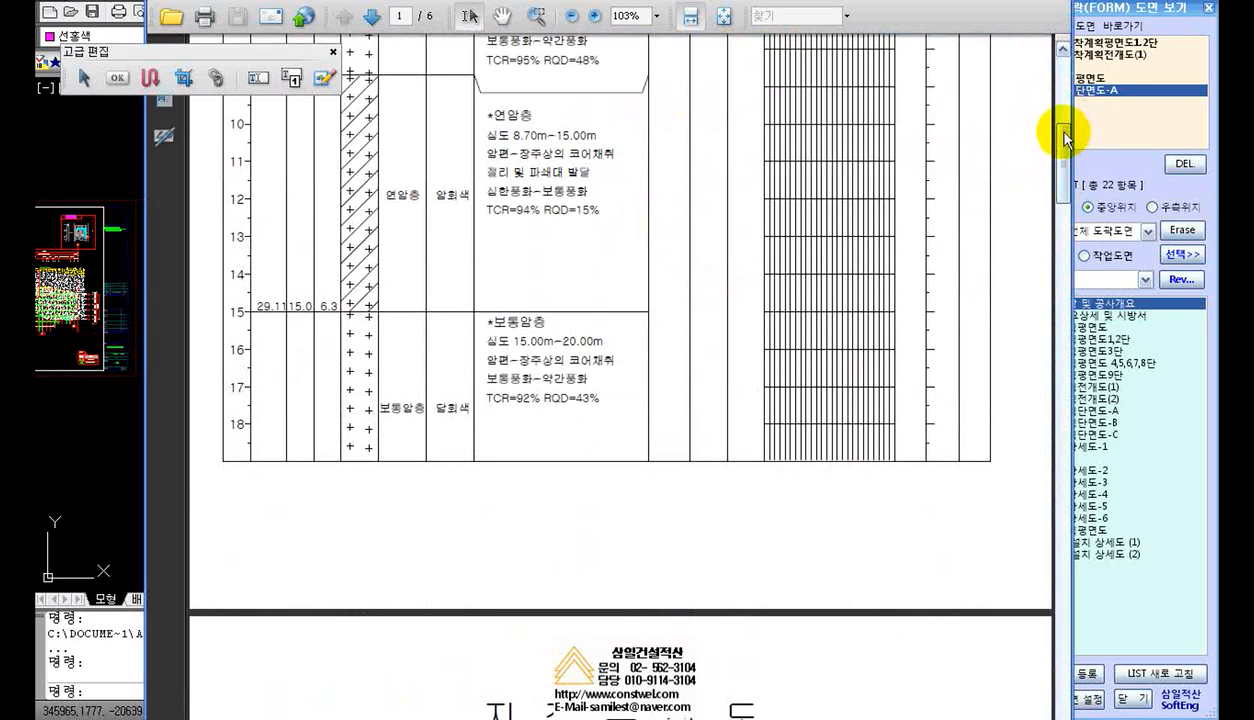
left_click_drag(1066, 149, 1058, 580)
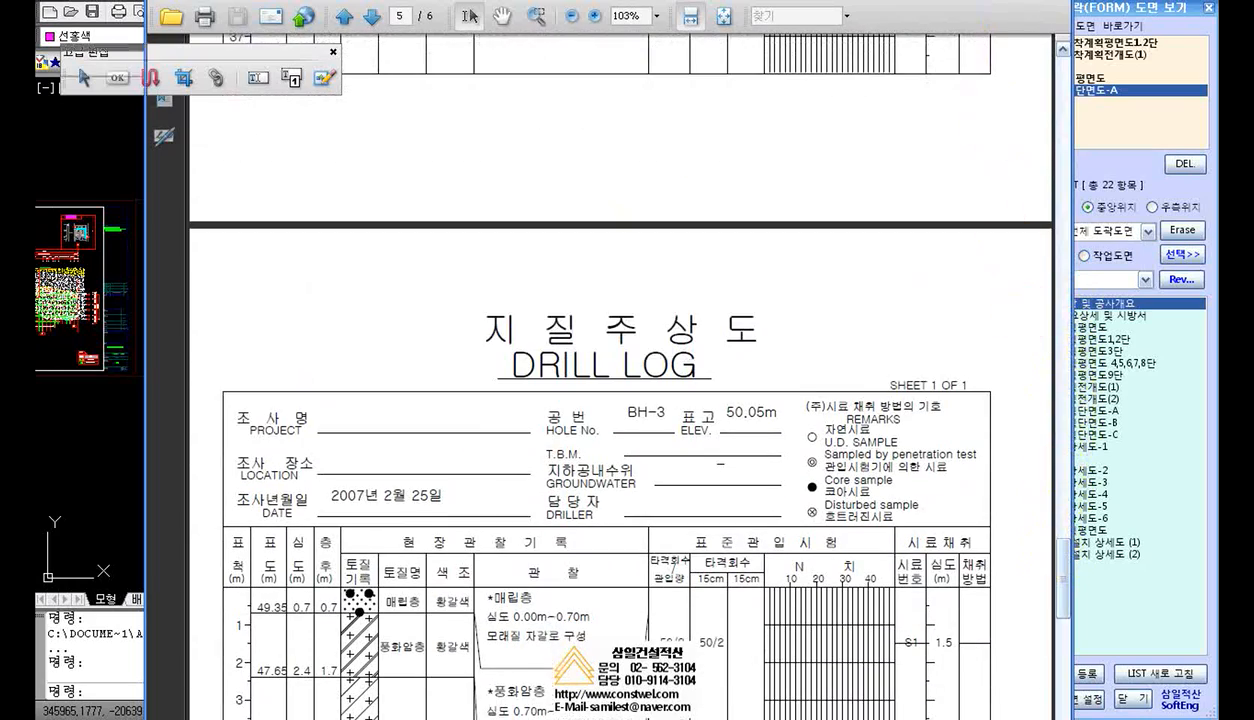
left_click(1058, 1)
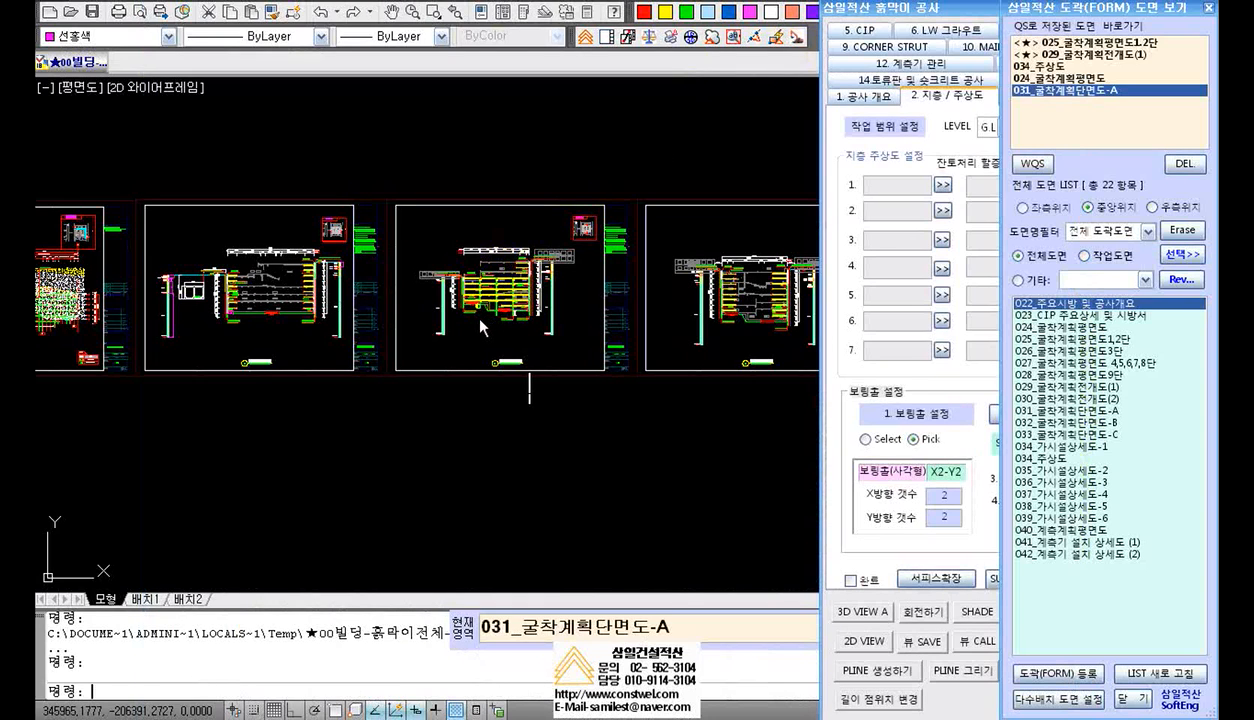
Bring up drawing 034_주상도 and assign the 매립층 label of the BH-01 column as soil layer 1
left_click(1058, 67)
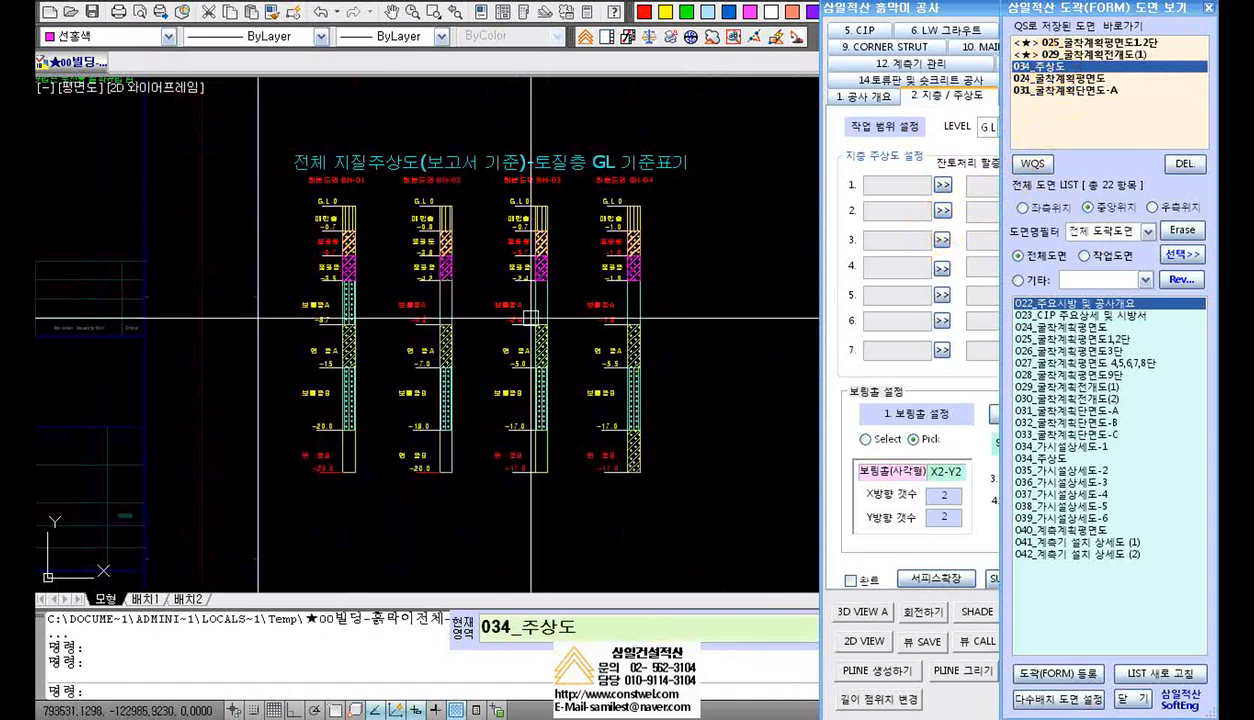
scroll(530, 318, "up", 2)
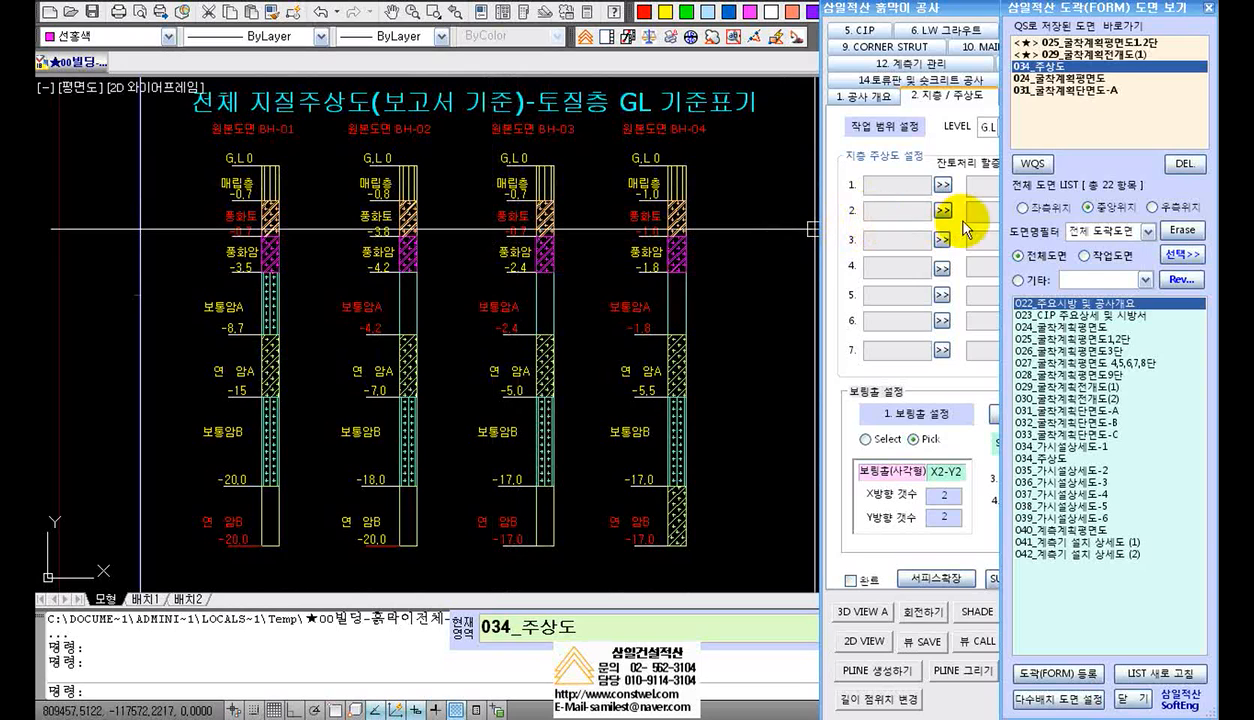
left_click(902, 186)
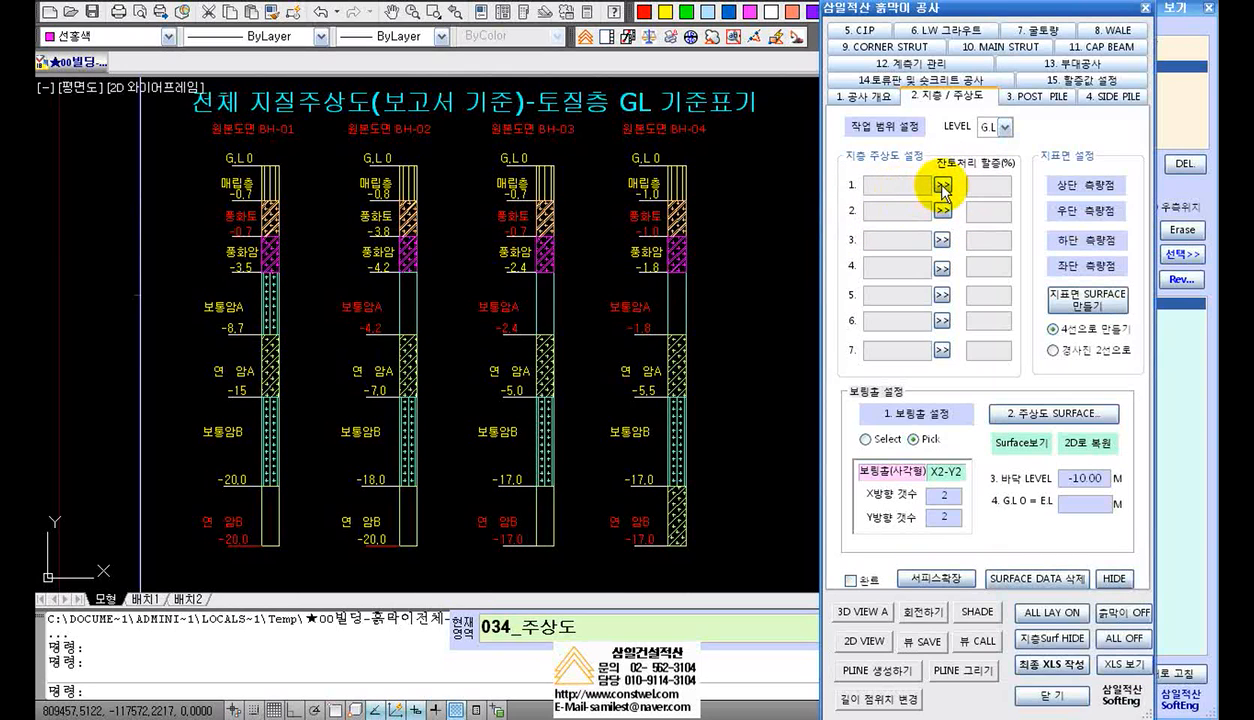
left_click(942, 186)
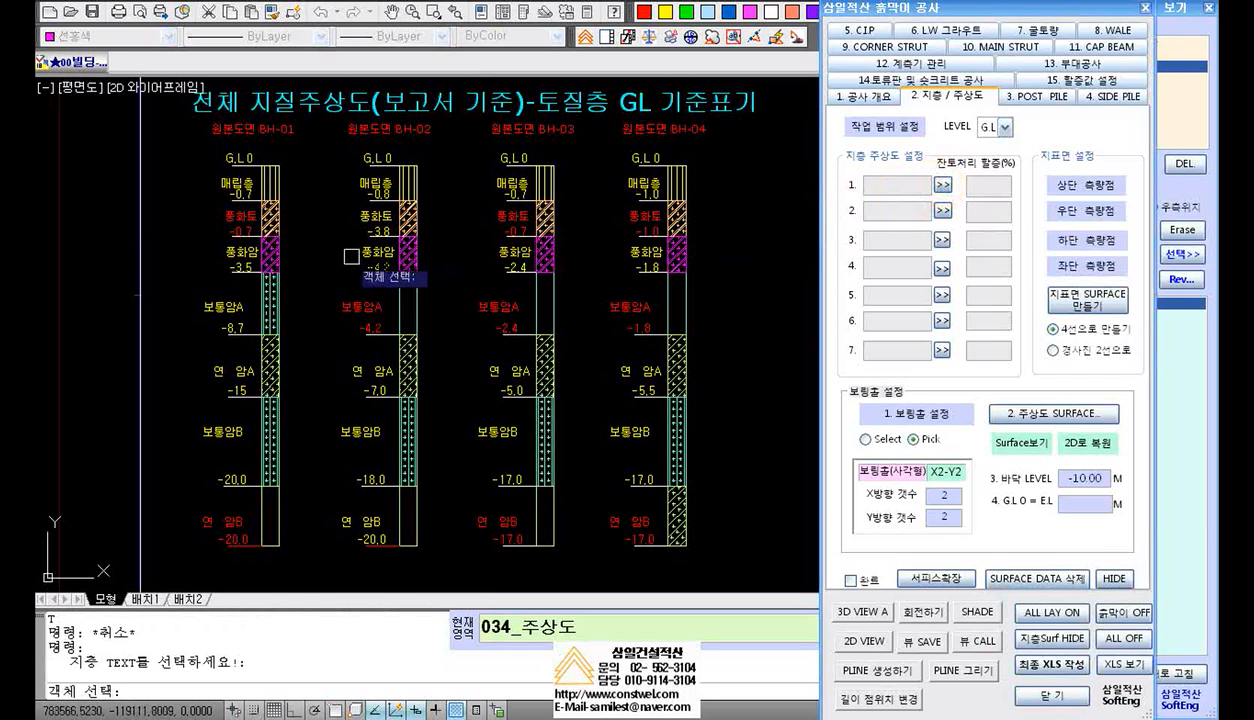
scroll(340, 258, "up", 3)
left_click(240, 163)
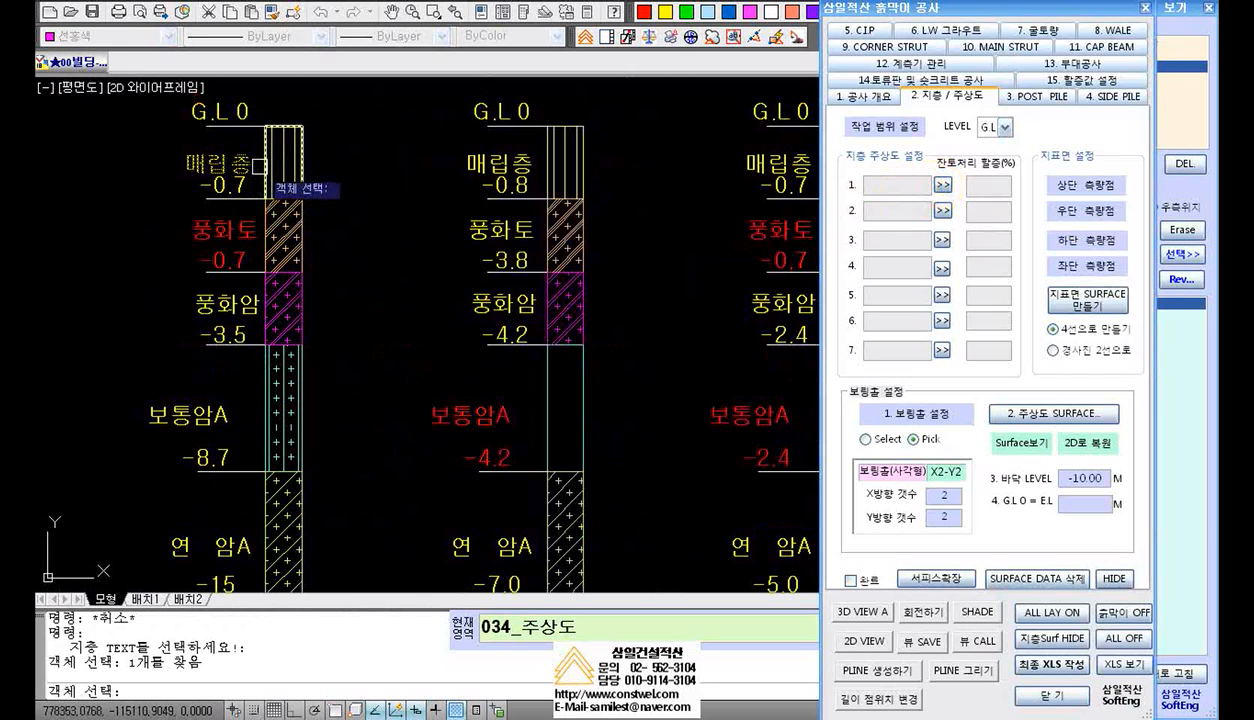
right_click(260, 166)
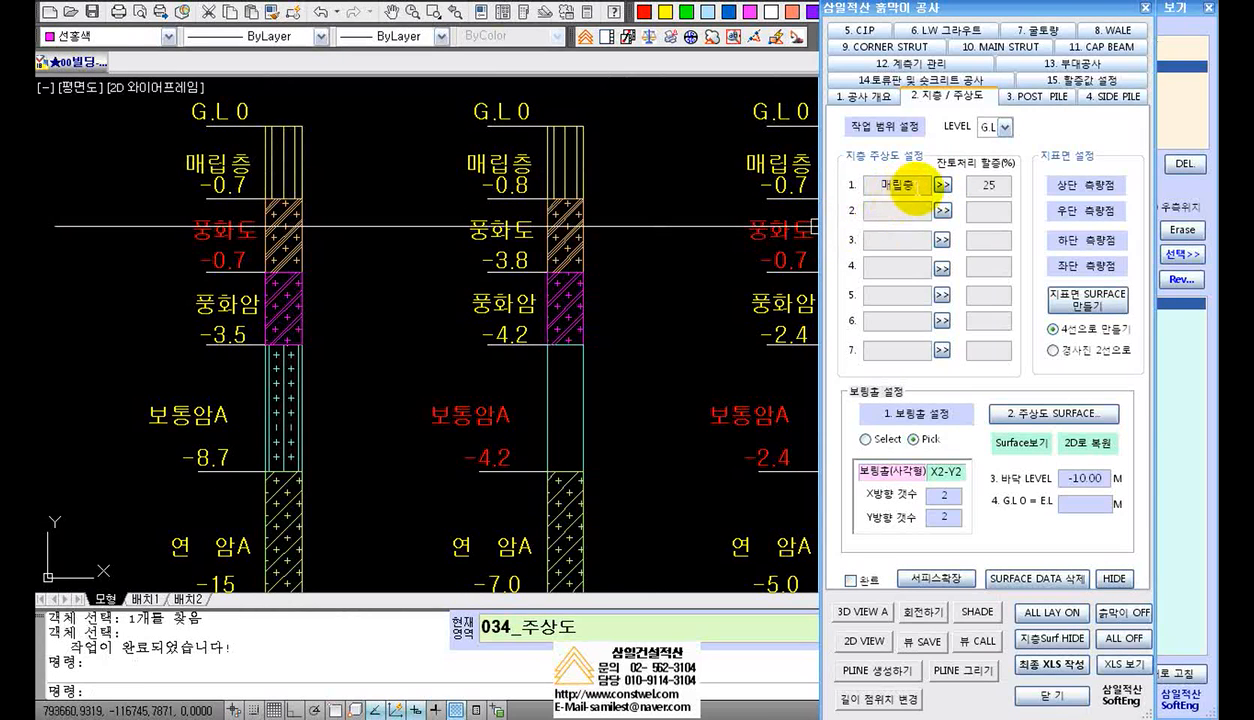
Assign the 풍화토 and 풍화암 labels of the BH-01 column as soil layers 2 and 3
left_click(943, 213)
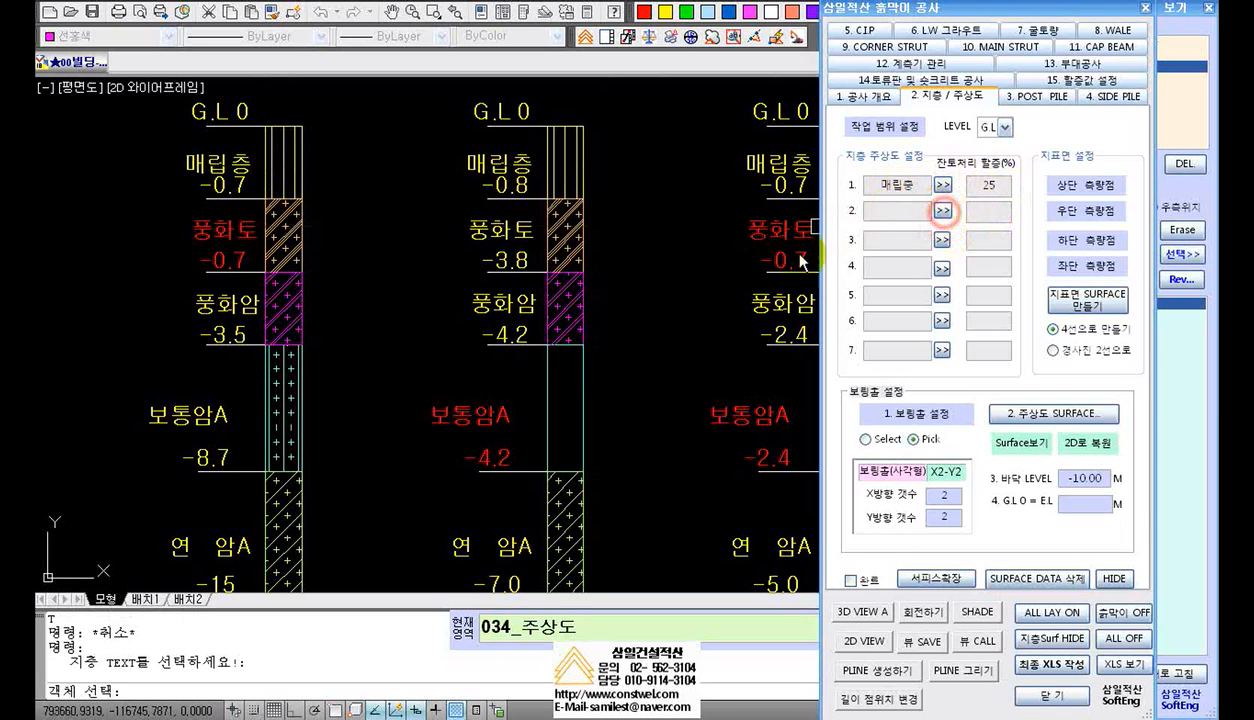
left_click(237, 236)
key("Return")
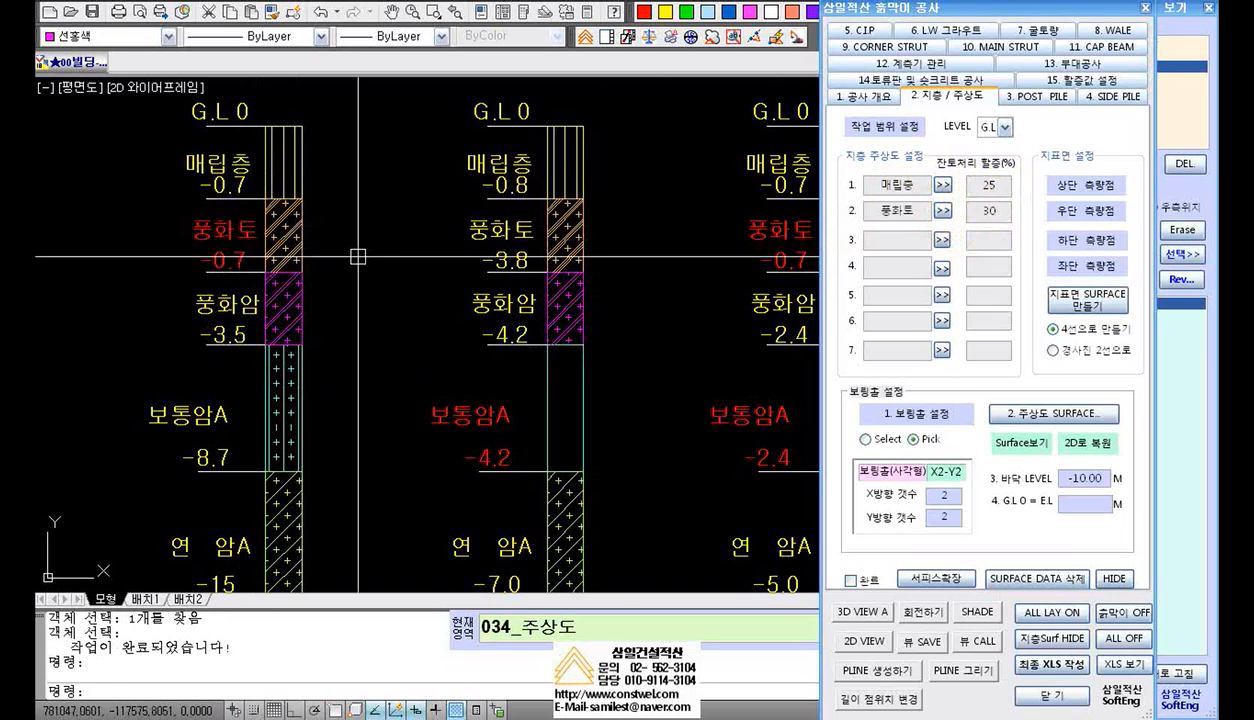
left_click(943, 241)
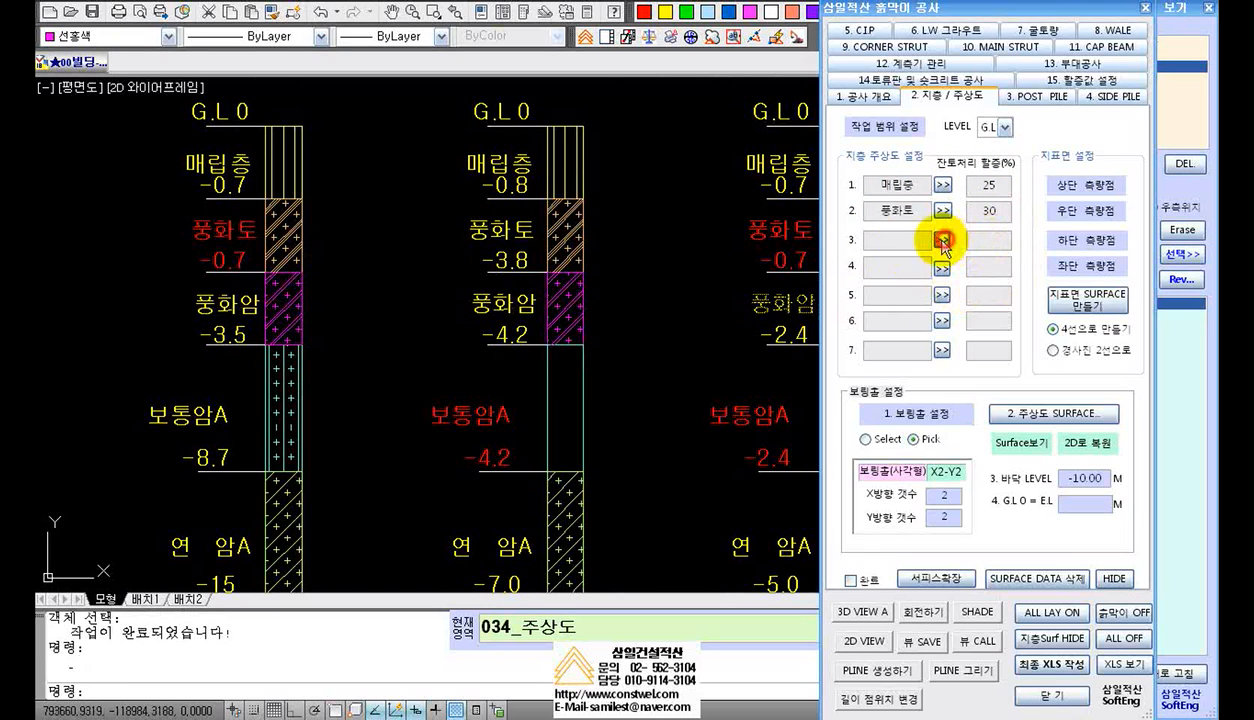
left_click(234, 311)
key("Return")
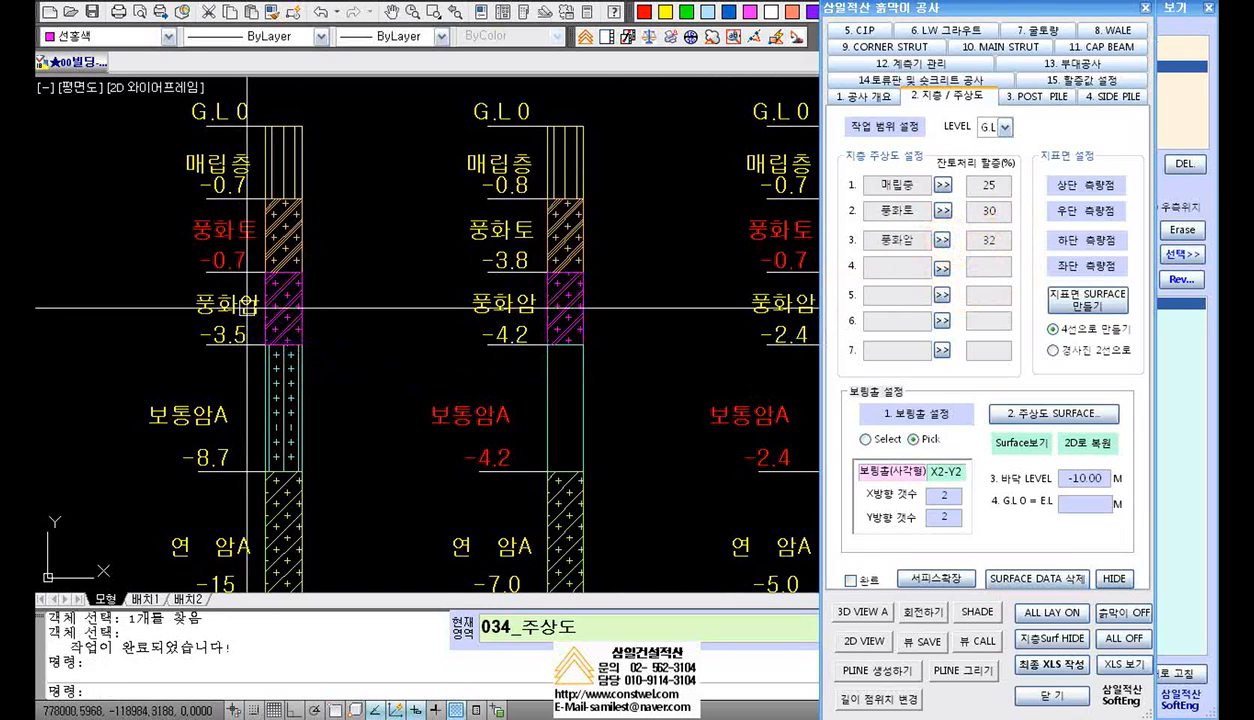
Assign the 보통암A and 연 암A labels of the BH-01 column as soil layers 4 and 5
left_click(944, 270)
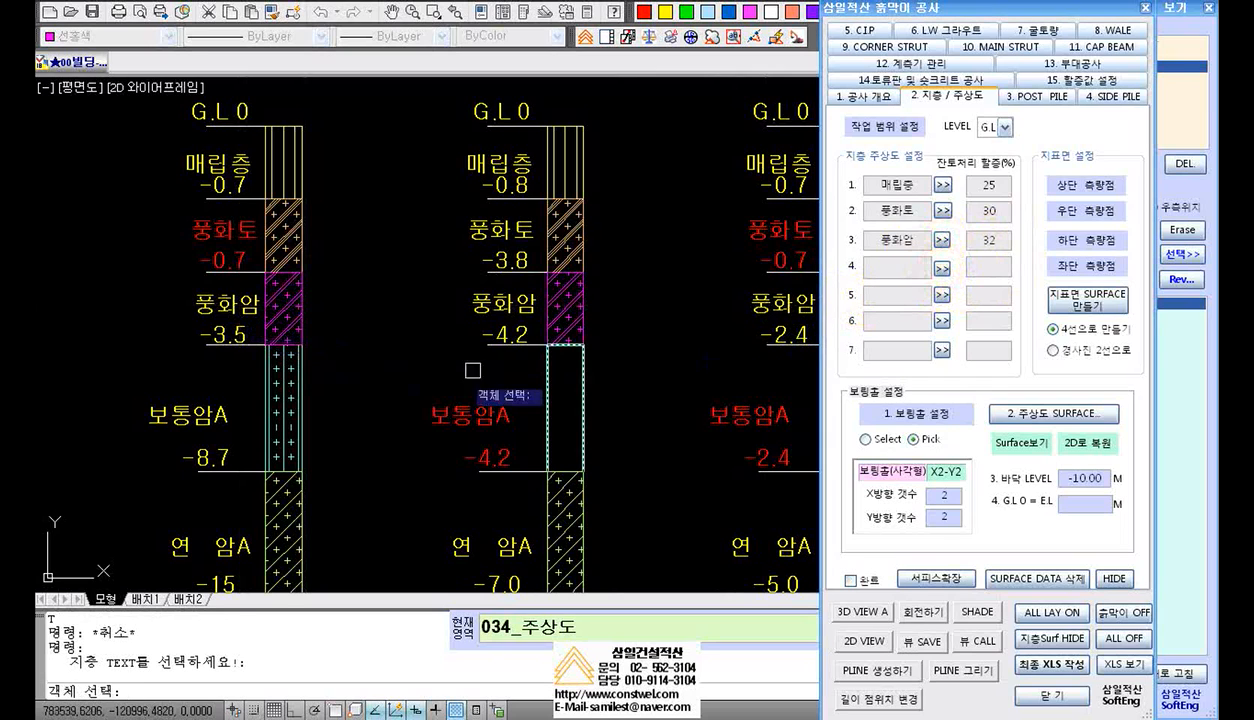
left_click(205, 427)
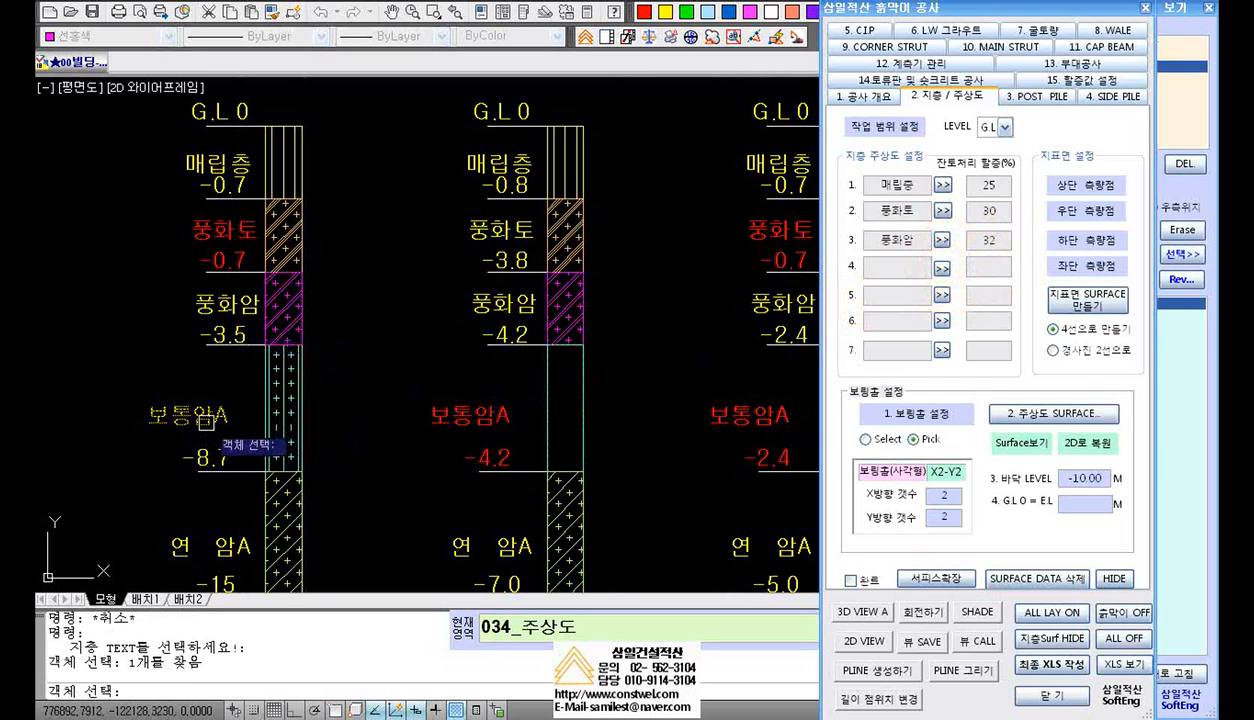
key("Return")
scroll(452, 313, "down", 1)
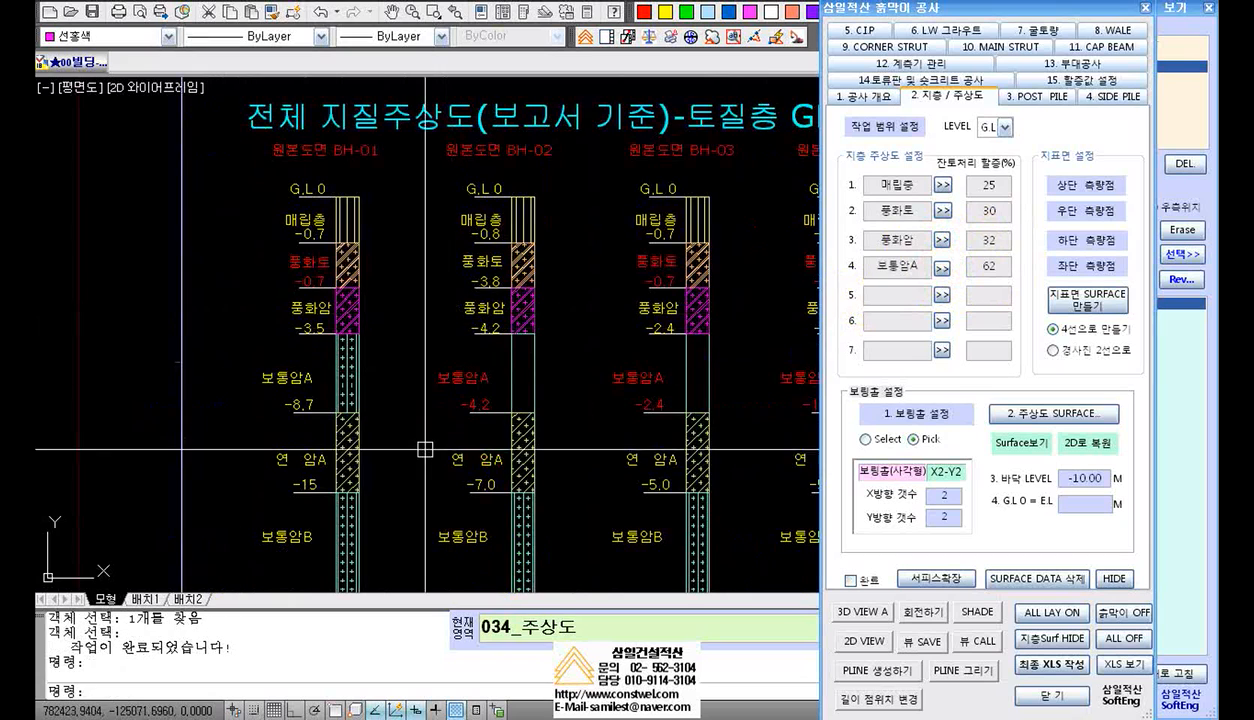
middle_click_drag(410, 530, 433, 364)
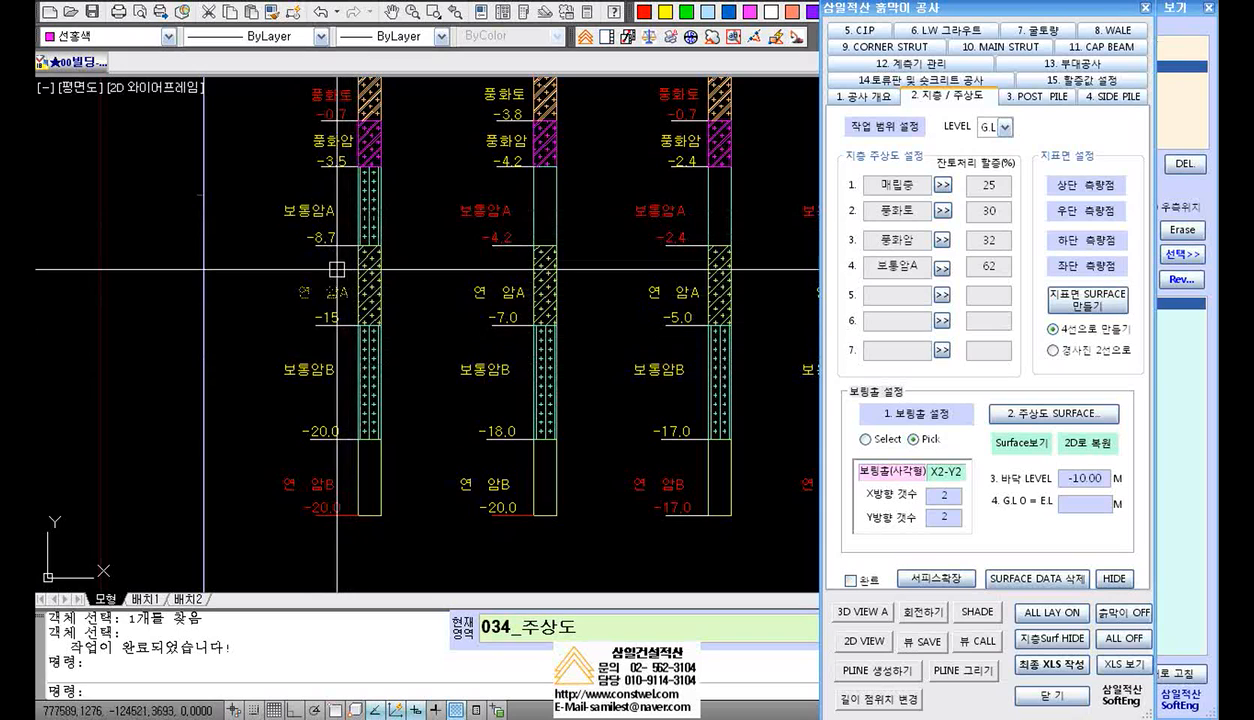
scroll(350, 256, "up", 3)
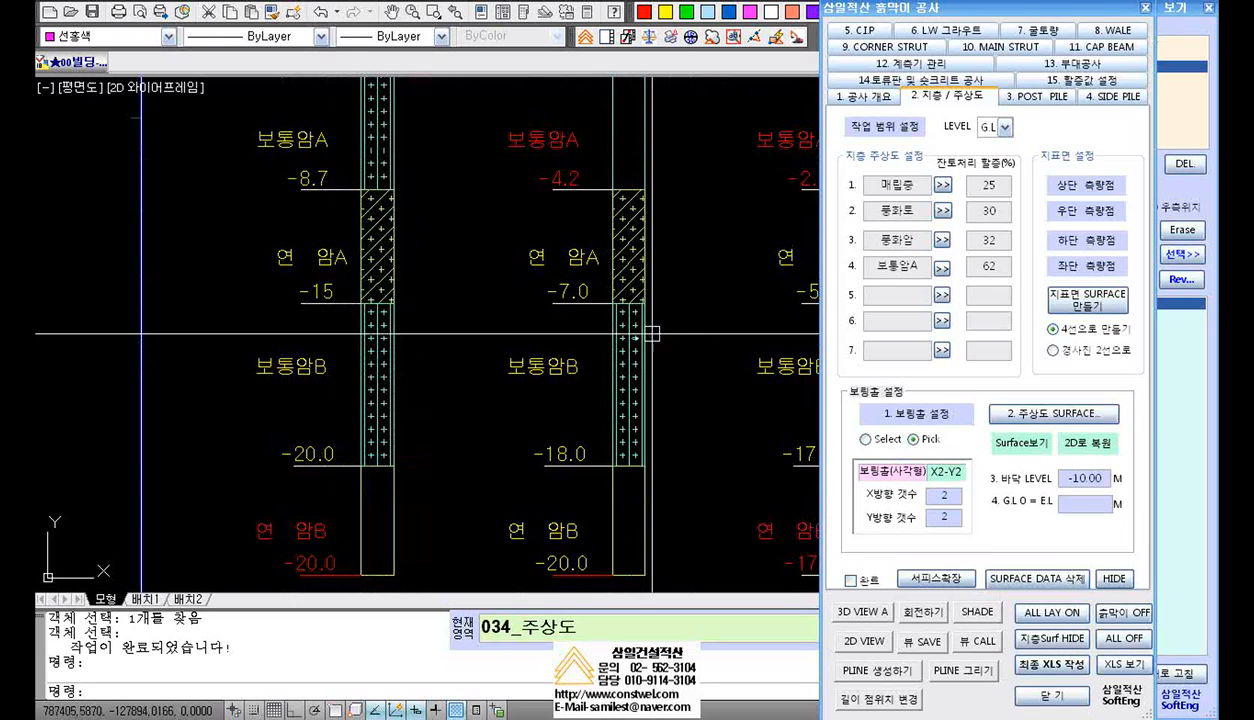
left_click(941, 296)
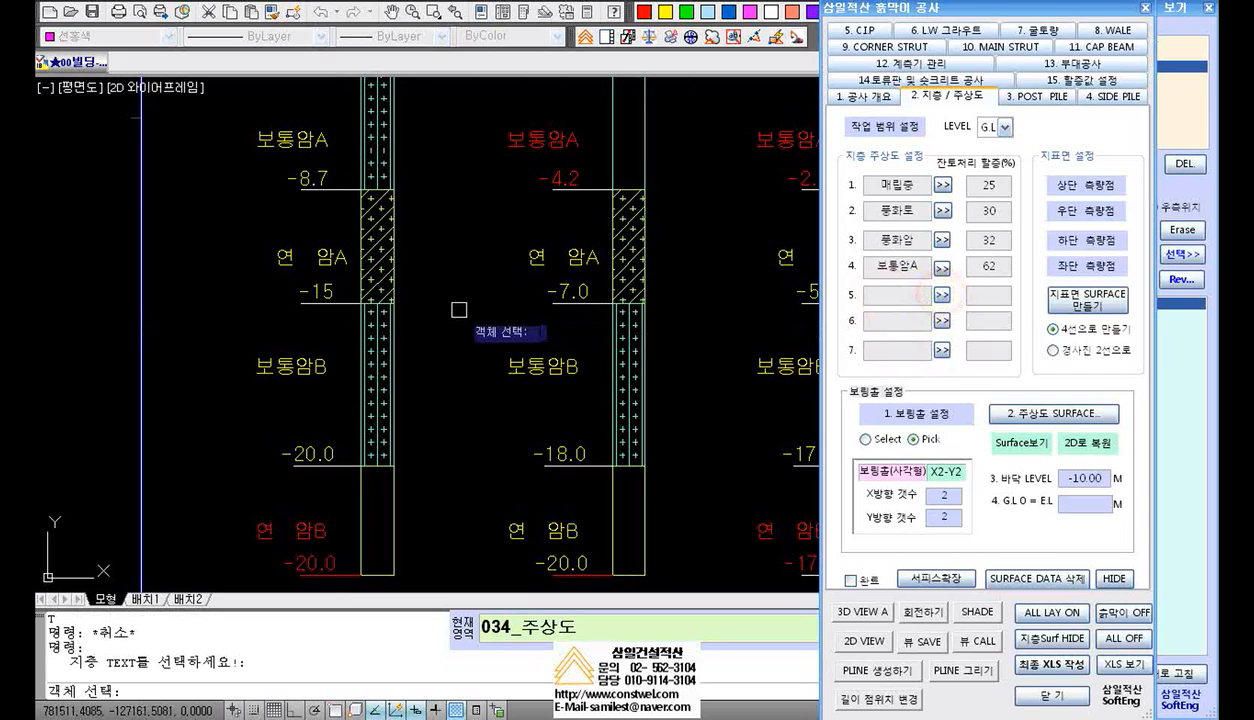
left_click(330, 261)
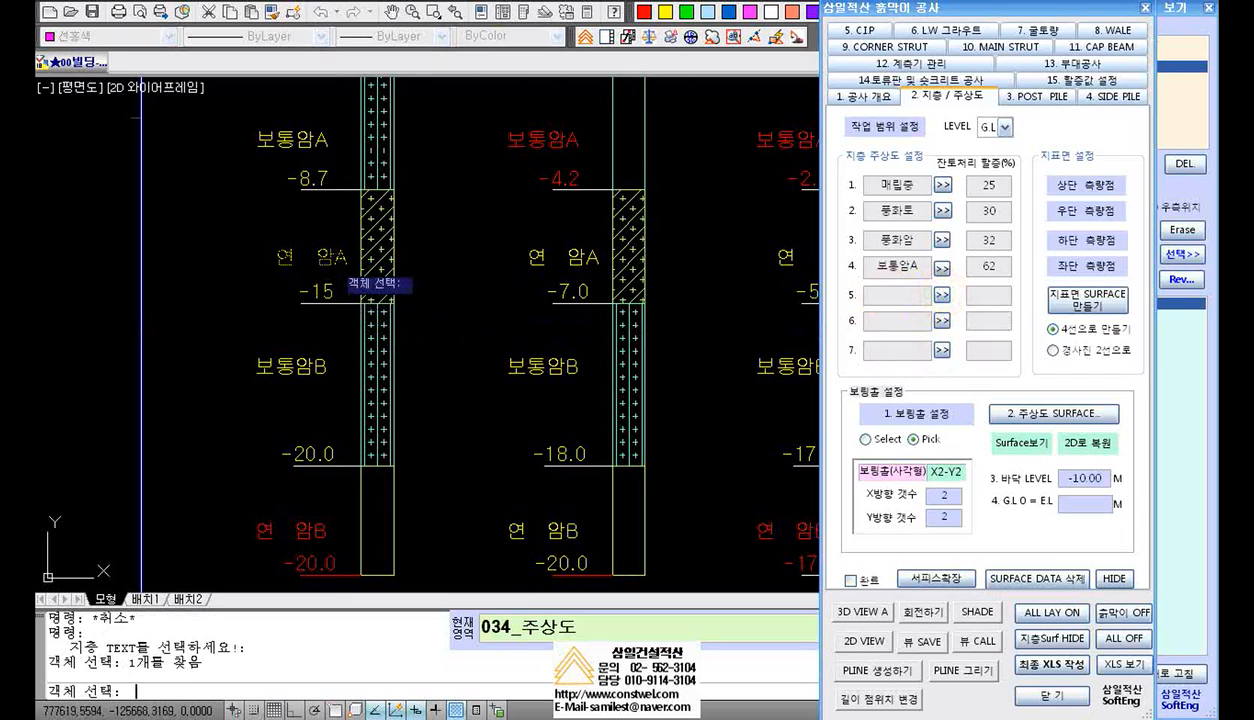
key("Return")
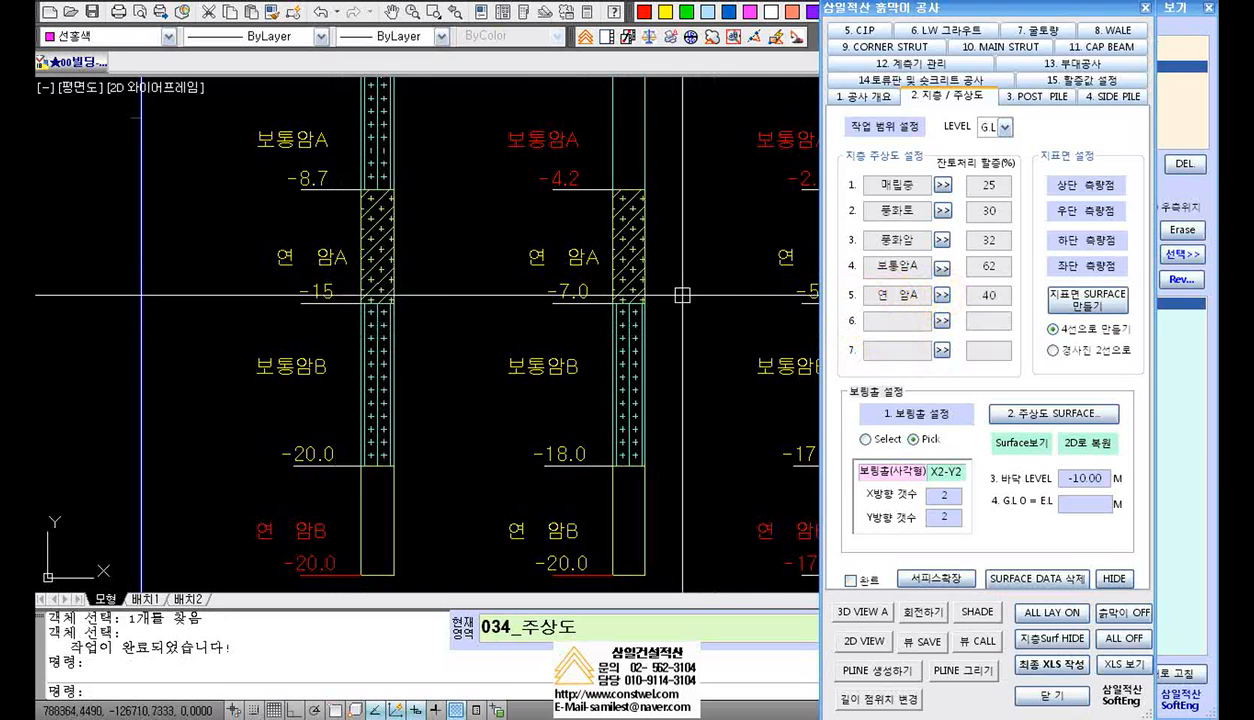
Assign the 보통암B label of BH-01 as soil layer 6 and the 연 암B label of BH-02 as layer 7
scroll(649, 317, "down", 2)
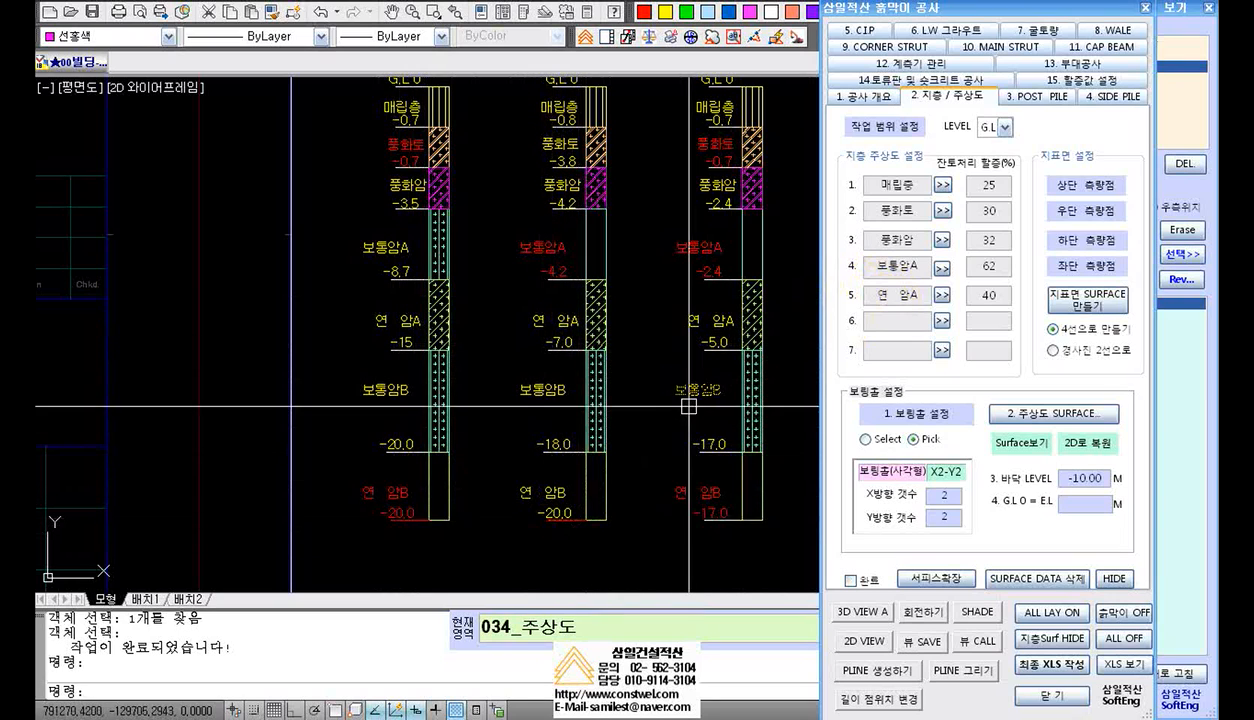
left_click(885, 326)
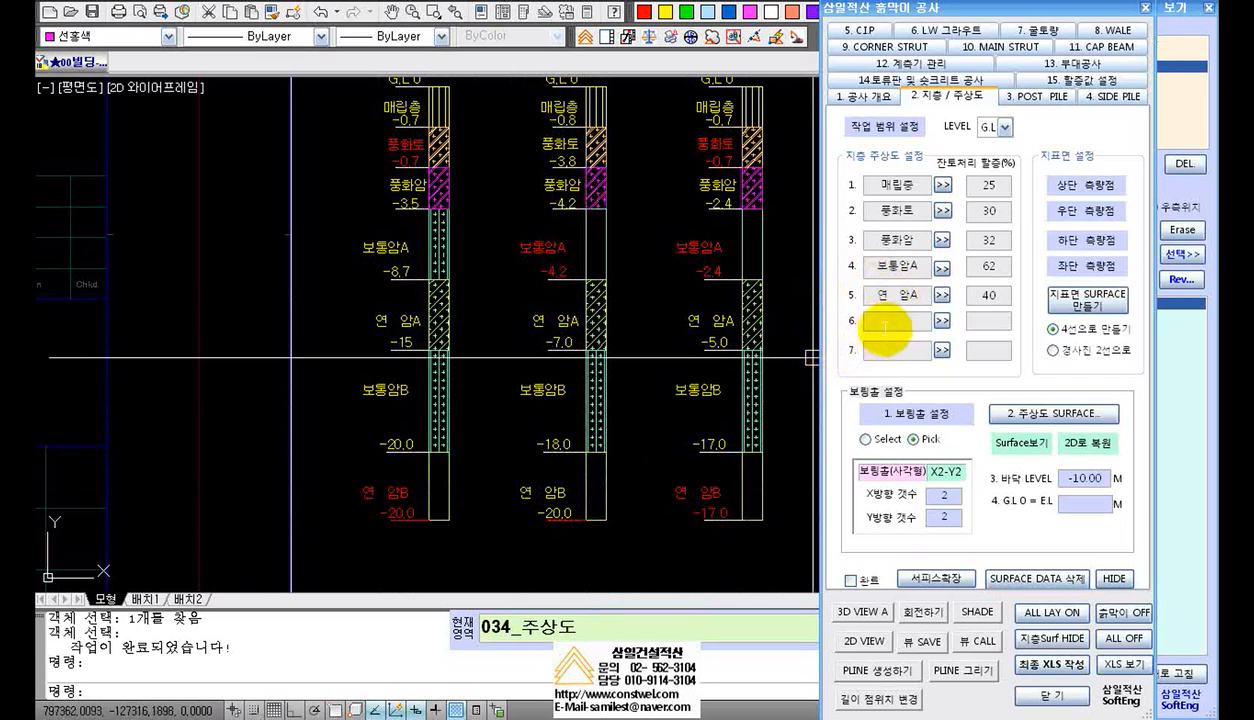
left_click(942, 321)
left_click(395, 392)
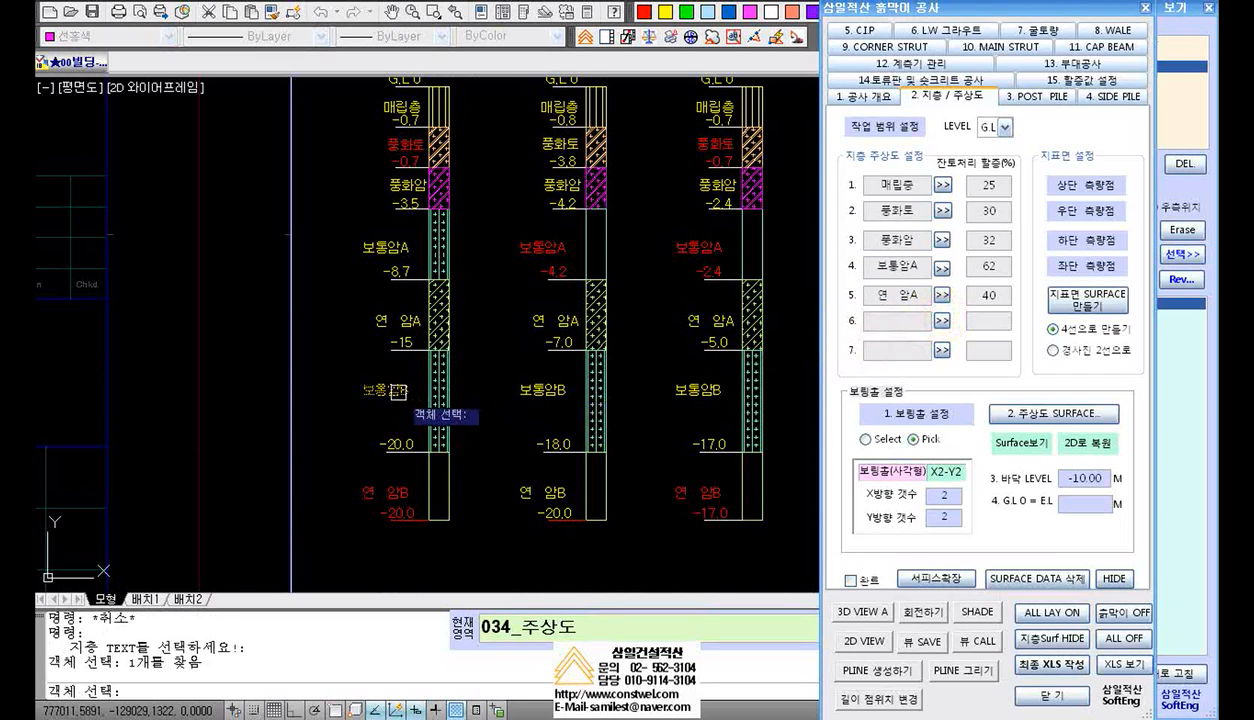
left_click(942, 350)
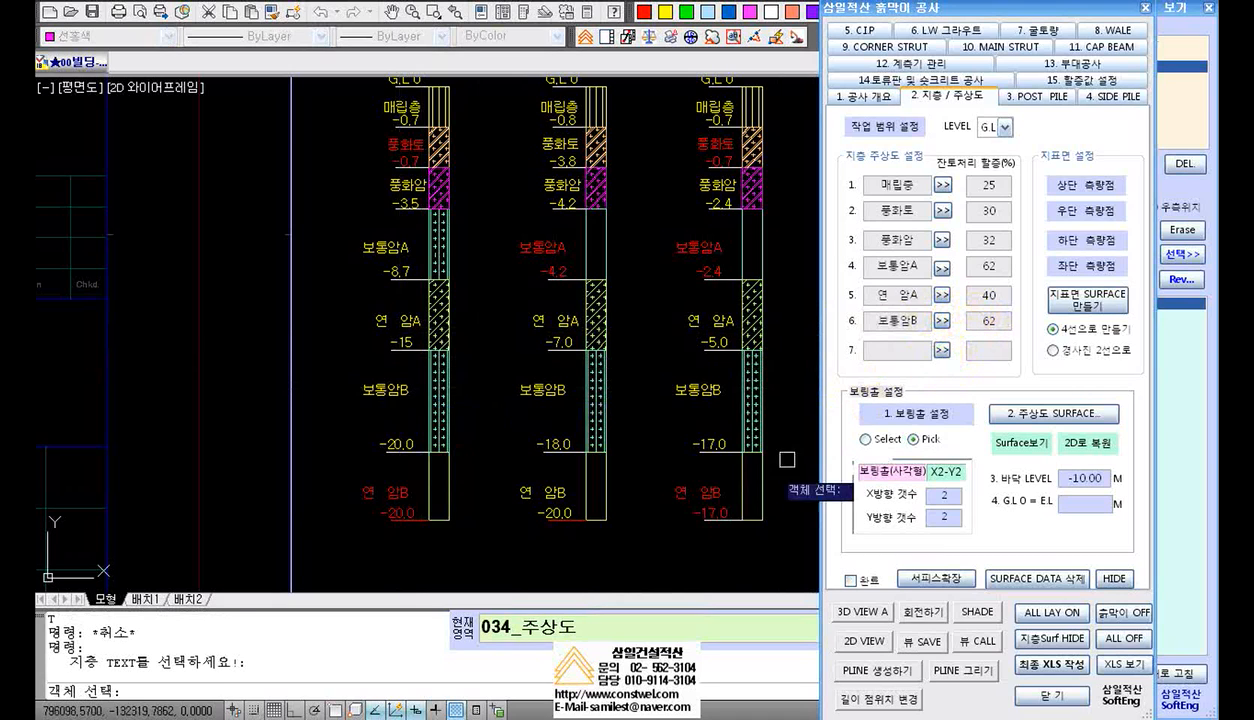
left_click(548, 493)
right_click(548, 493)
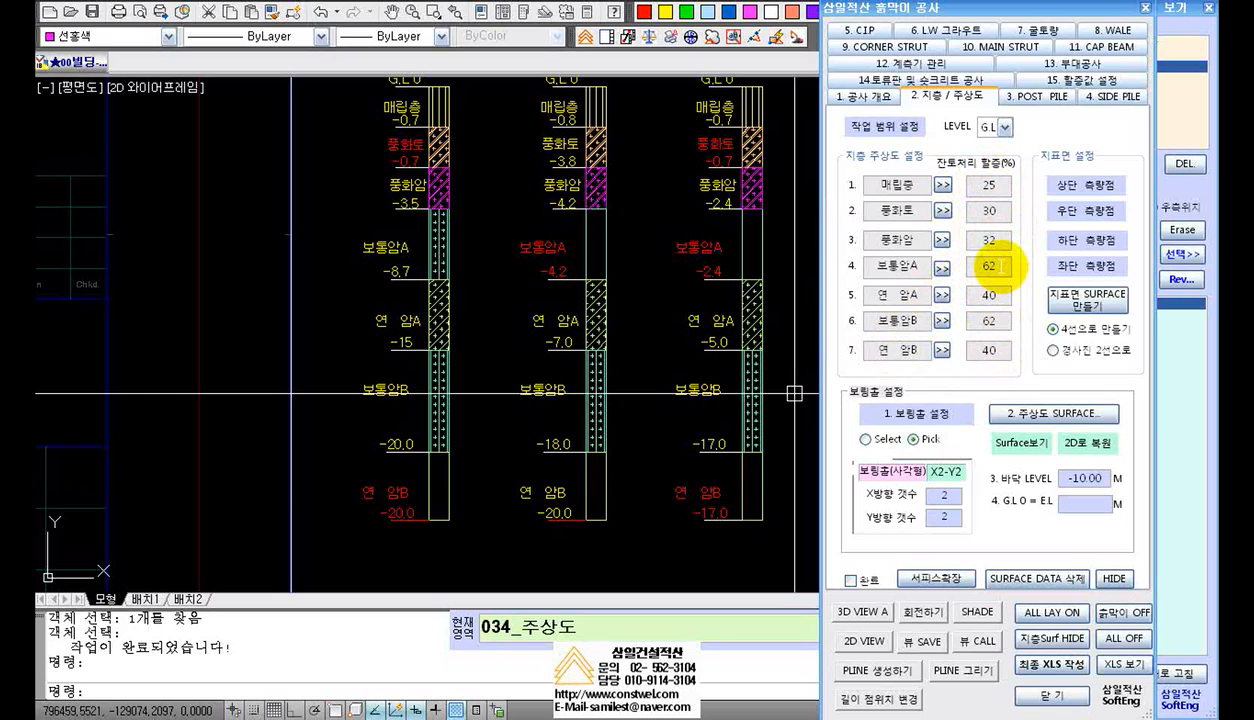
Set the spoil disposal surcharge of layers 보통암A and 보통암B to 35 %
double_click(990, 266)
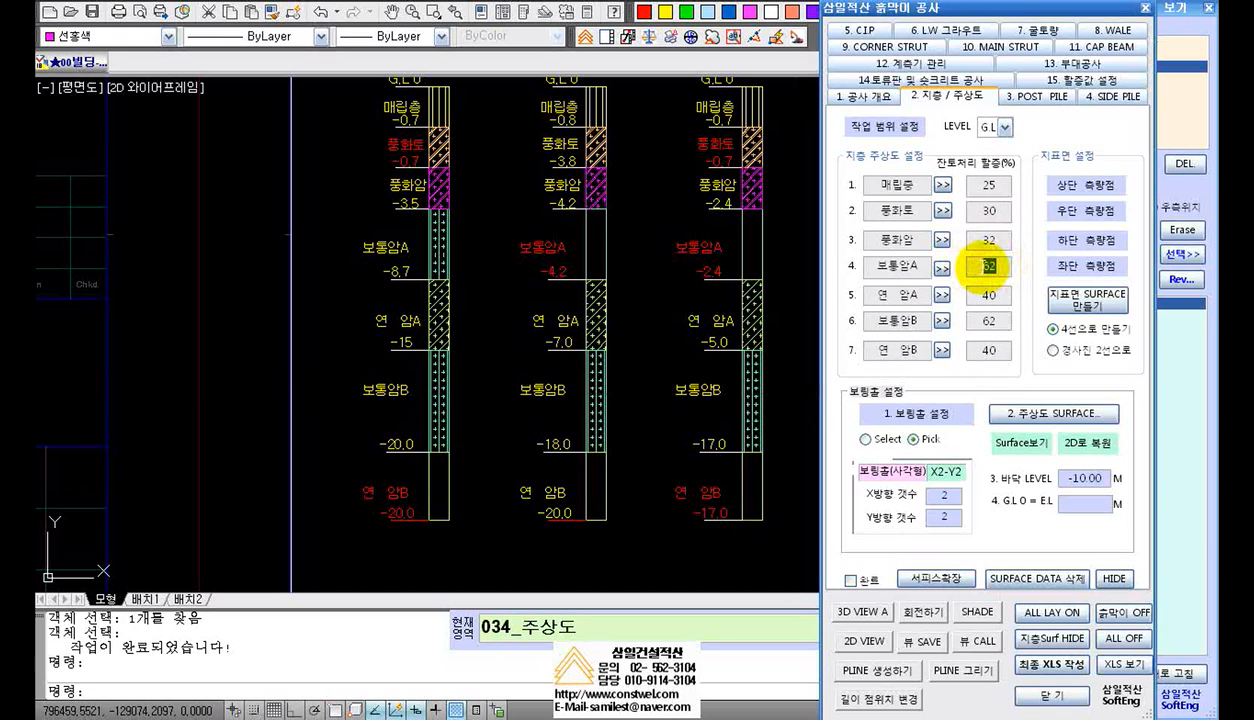
type("35")
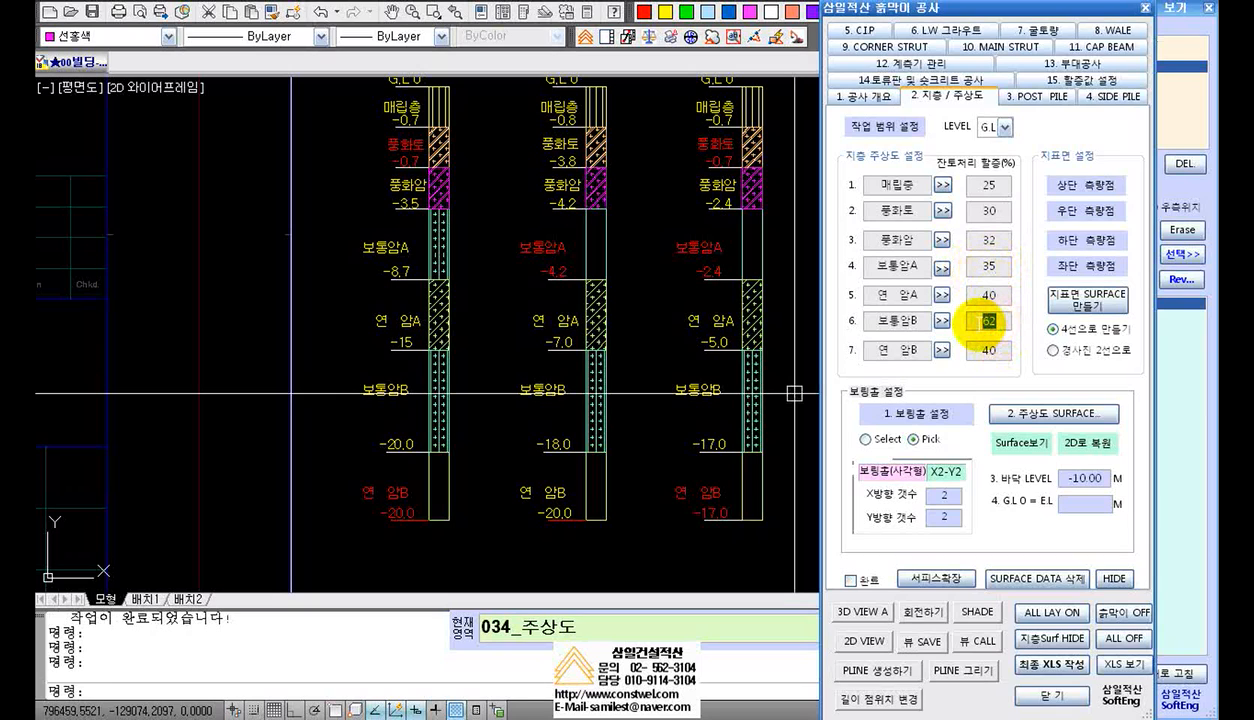
type("35")
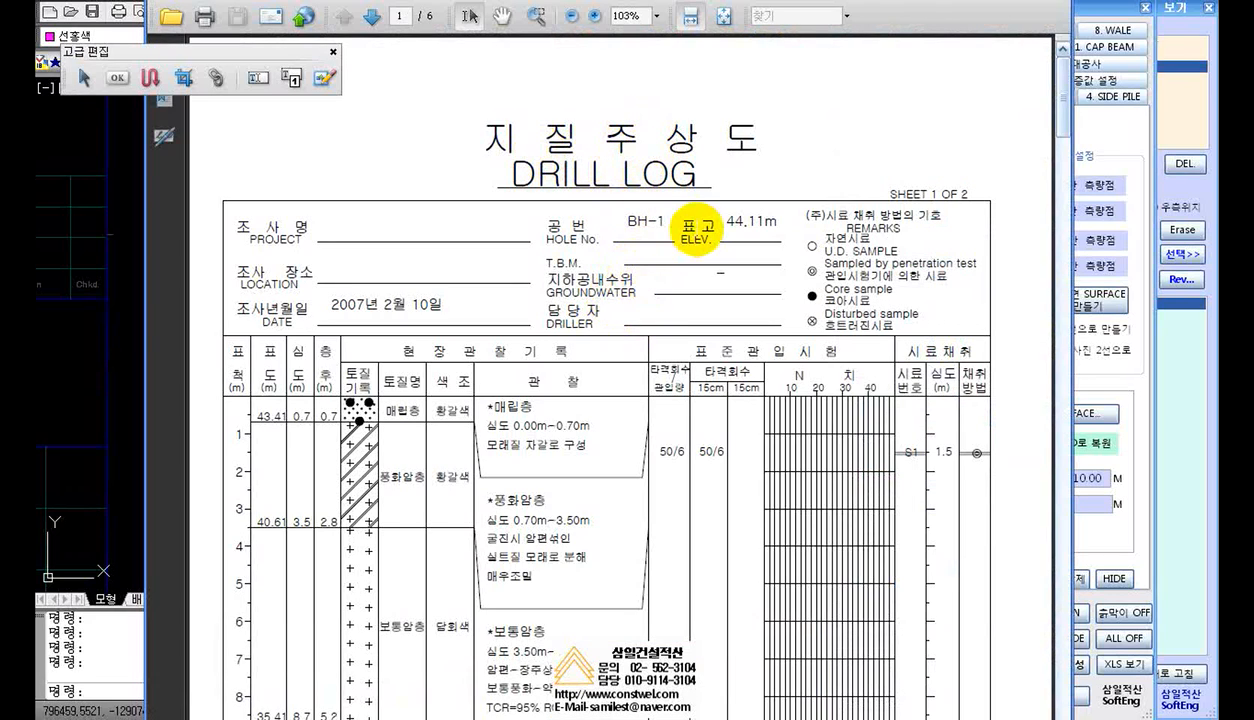
Check the hole numbers and soil layers in the drill log sheets from BH-1 to BH-4, and return to the CAD drawing
left_click_drag(628, 220, 650, 219)
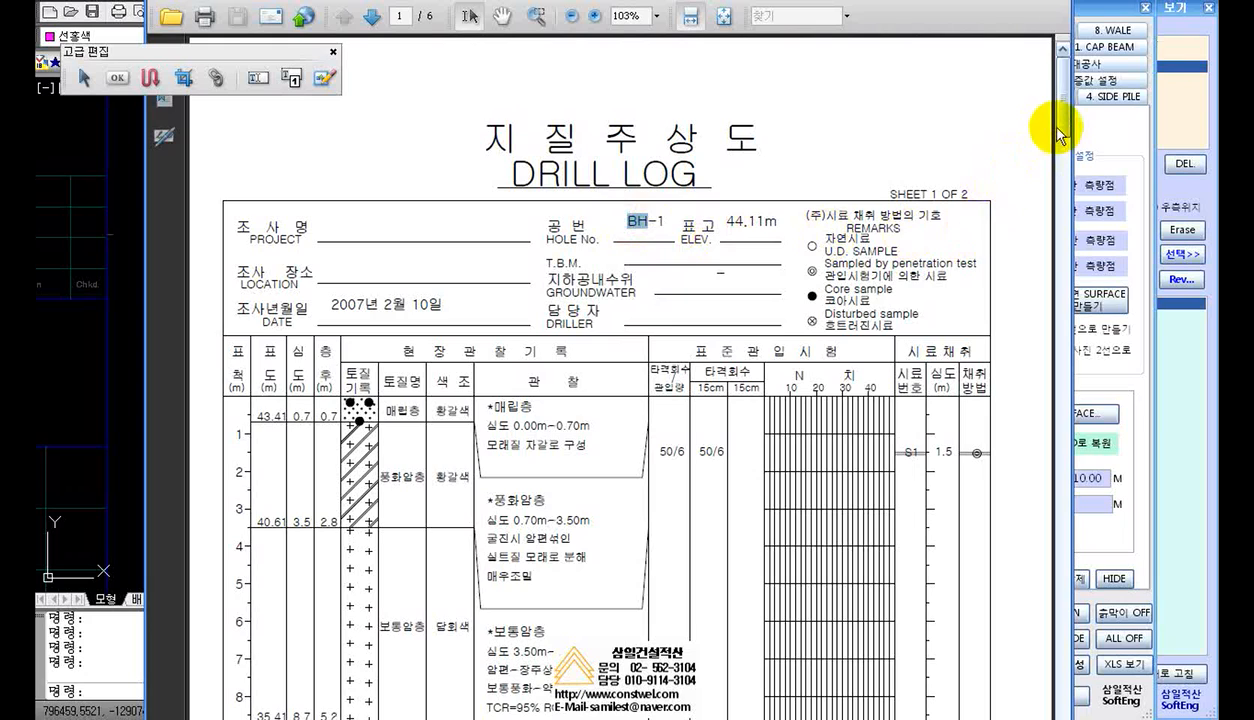
scroll(1060, 132, "down", 15)
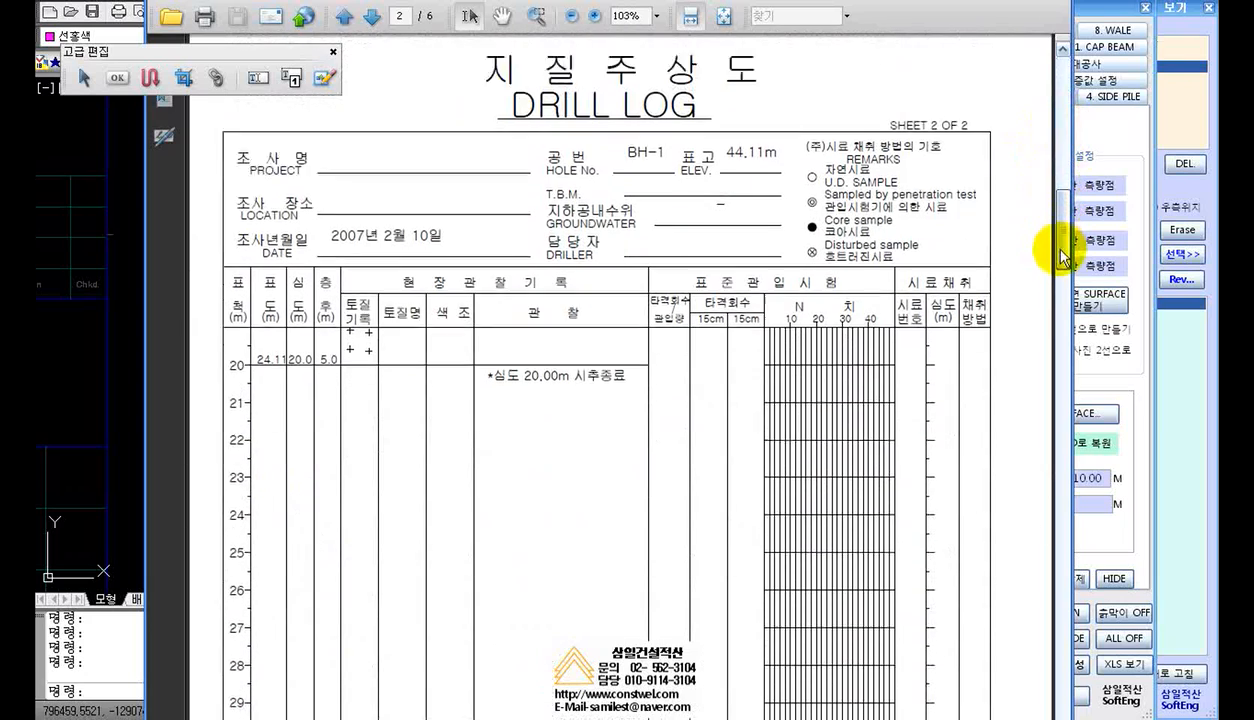
scroll(1063, 258, "down", 1)
scroll(1058, 225, "down", 12)
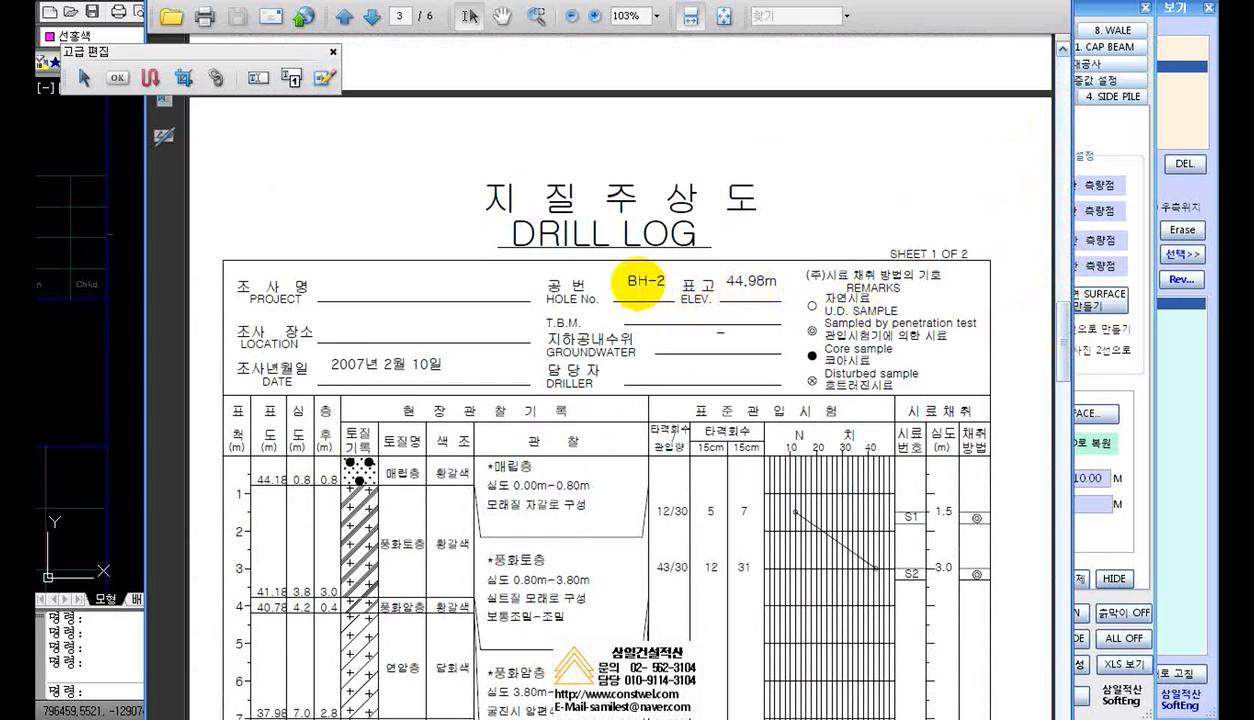
left_click_drag(1060, 338, 1052, 680)
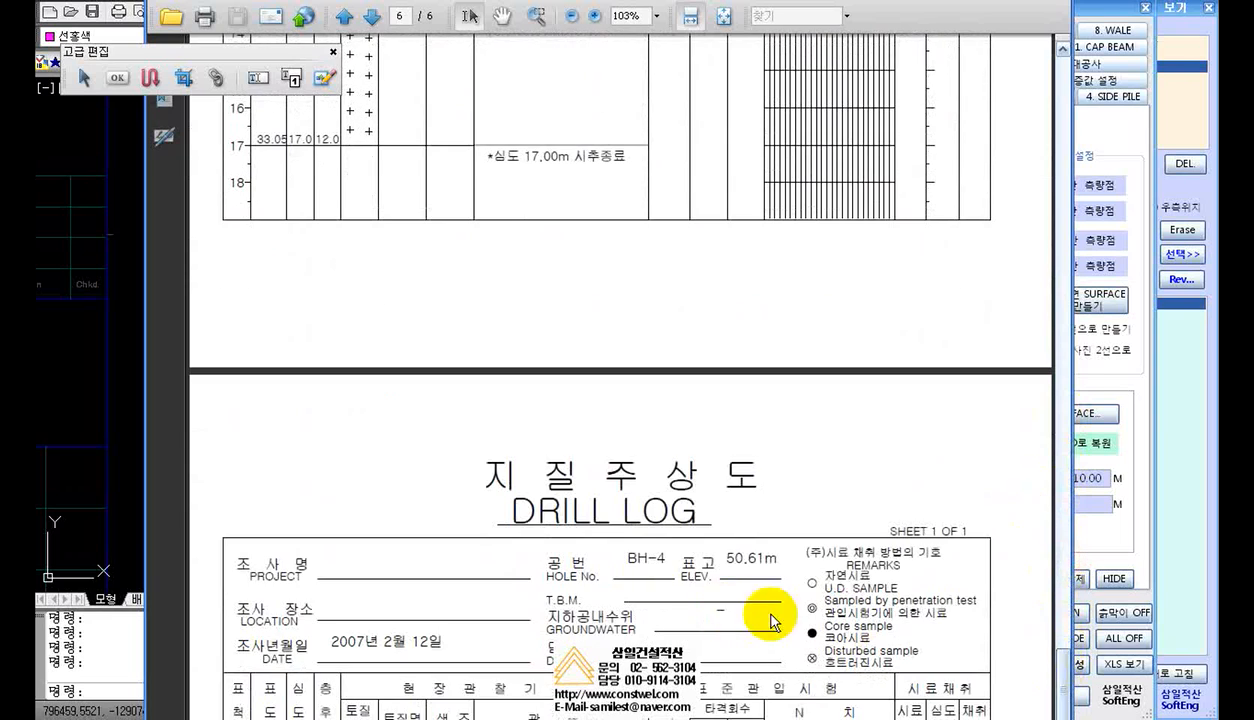
left_click(1003, 1)
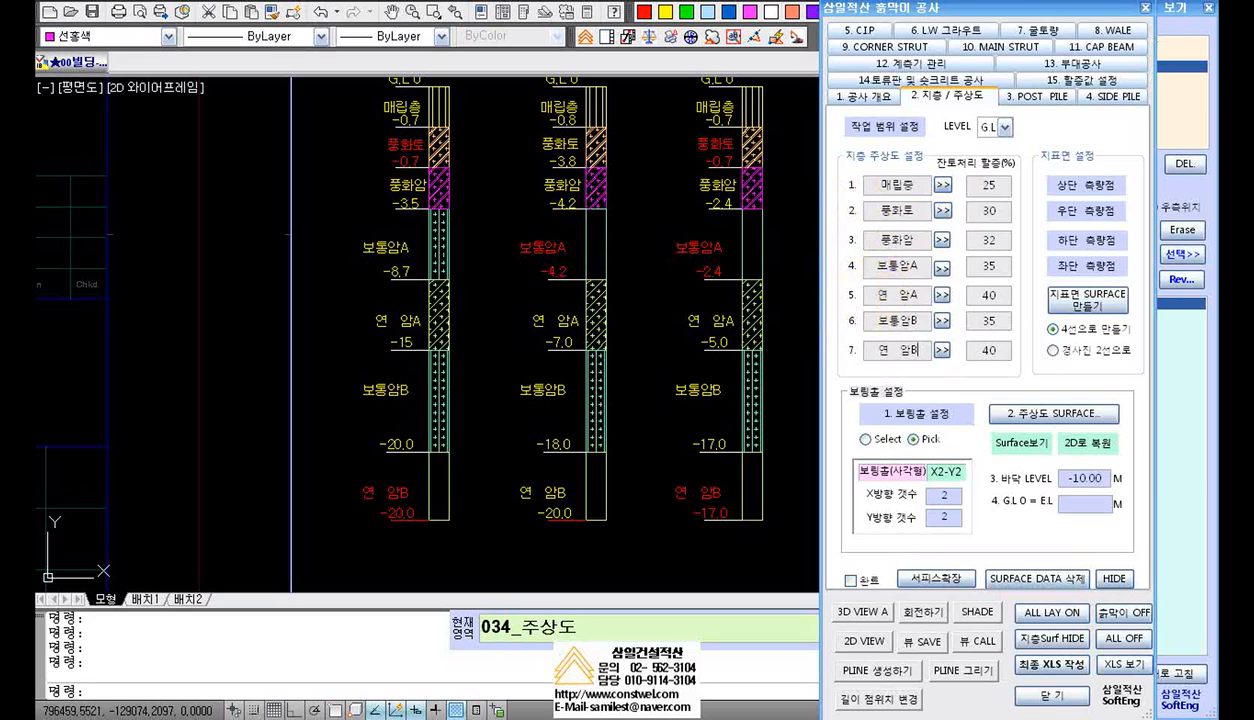
Examine the layer labels and depths of the four borehole columns BH-01 to BH-04, comparing the red and yellow entries
left_click(641, 247)
scroll(656, 243, "down", 2)
scroll(590, 247, "up", 3)
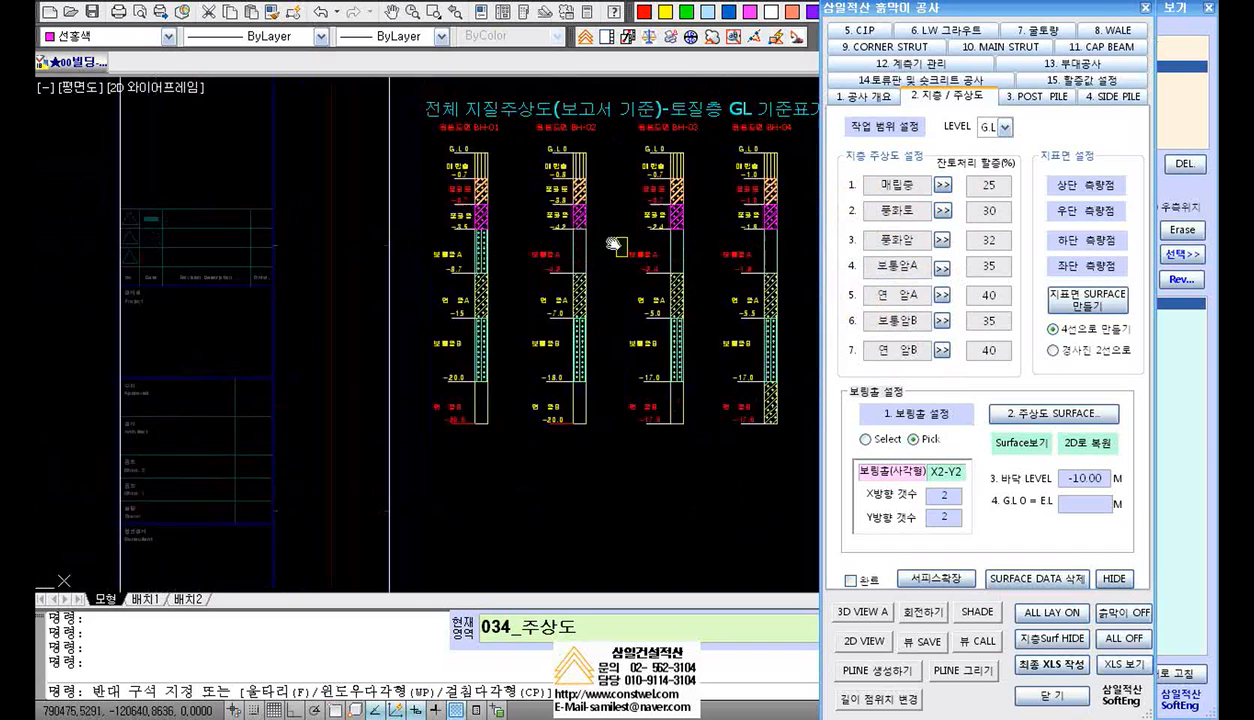
middle_click_drag(525, 252, 522, 269)
left_click(522, 269)
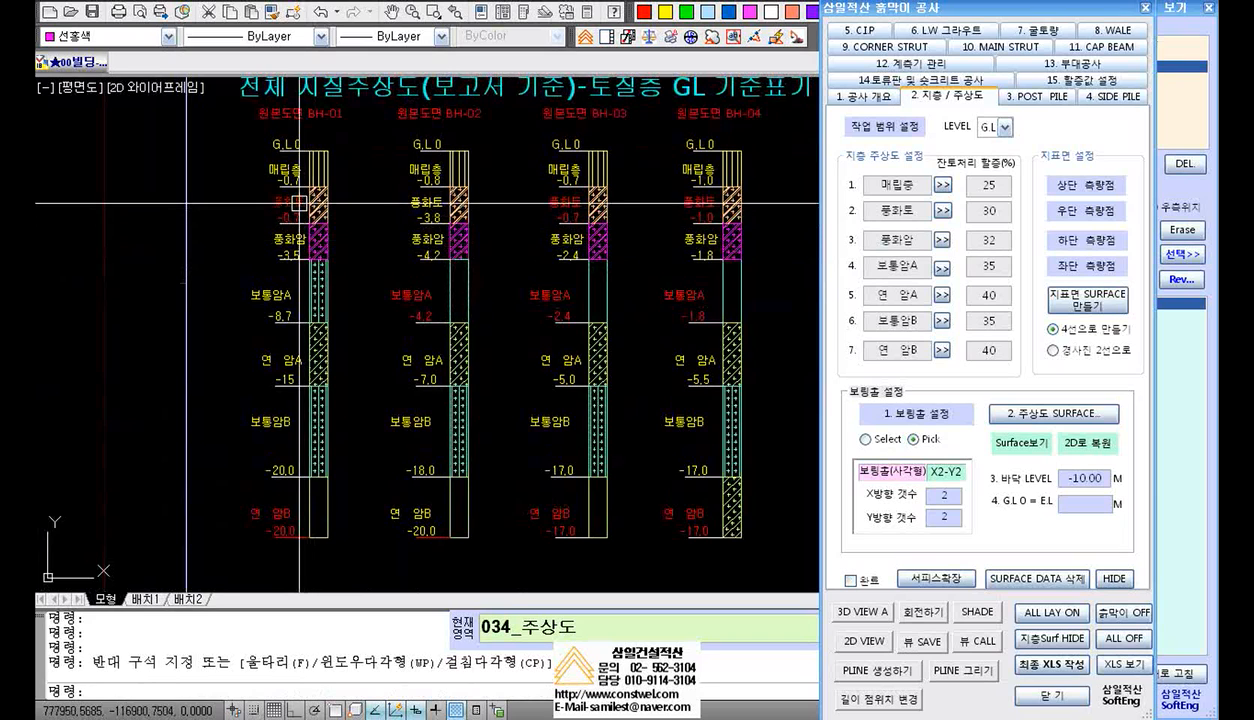
scroll(305, 212, "up", 2)
scroll(292, 212, "down", 2)
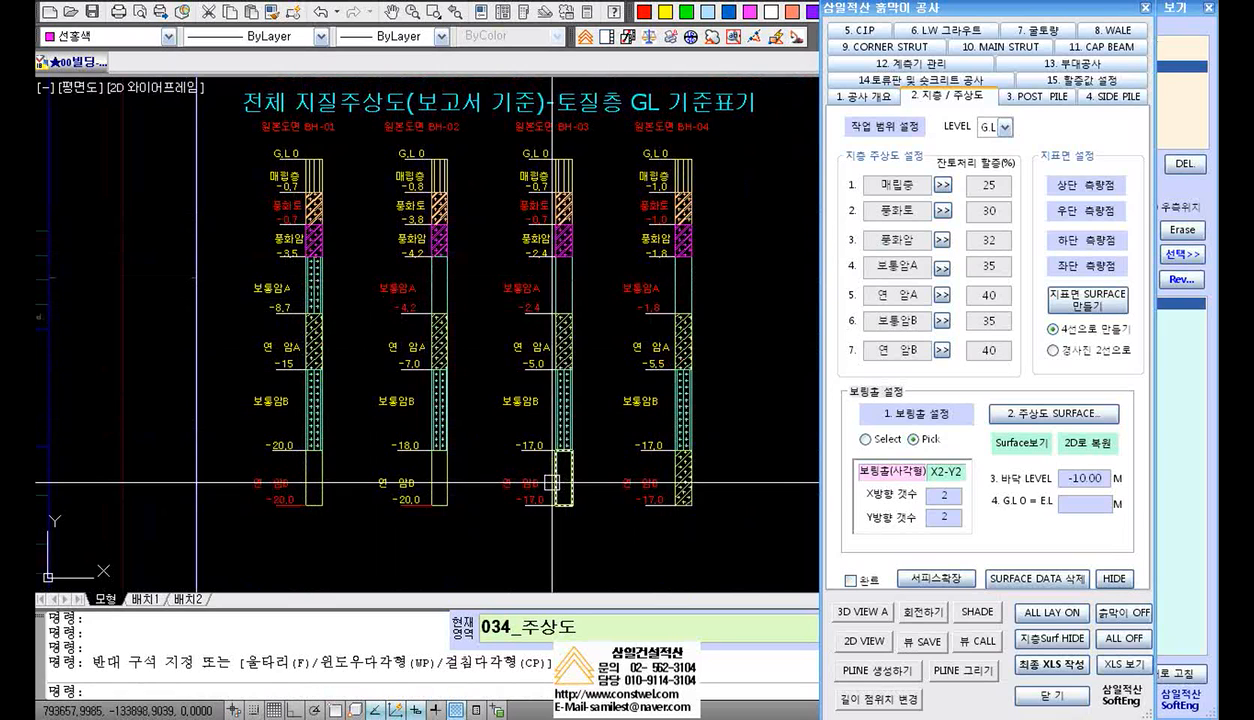
scroll(300, 158, "up", 2)
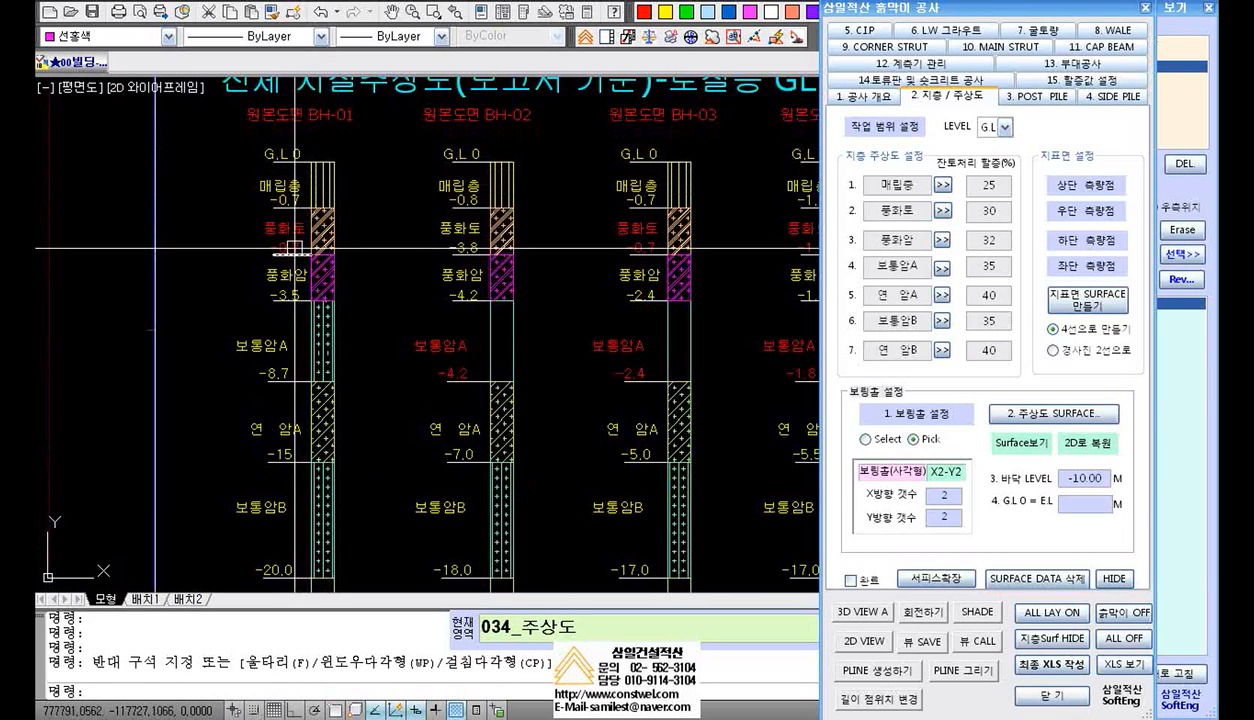
Examine the red and yellow depth entries of the BH-01 to BH-04 columns from 매립층 down to 연 암B
scroll(292, 231, "up", 2)
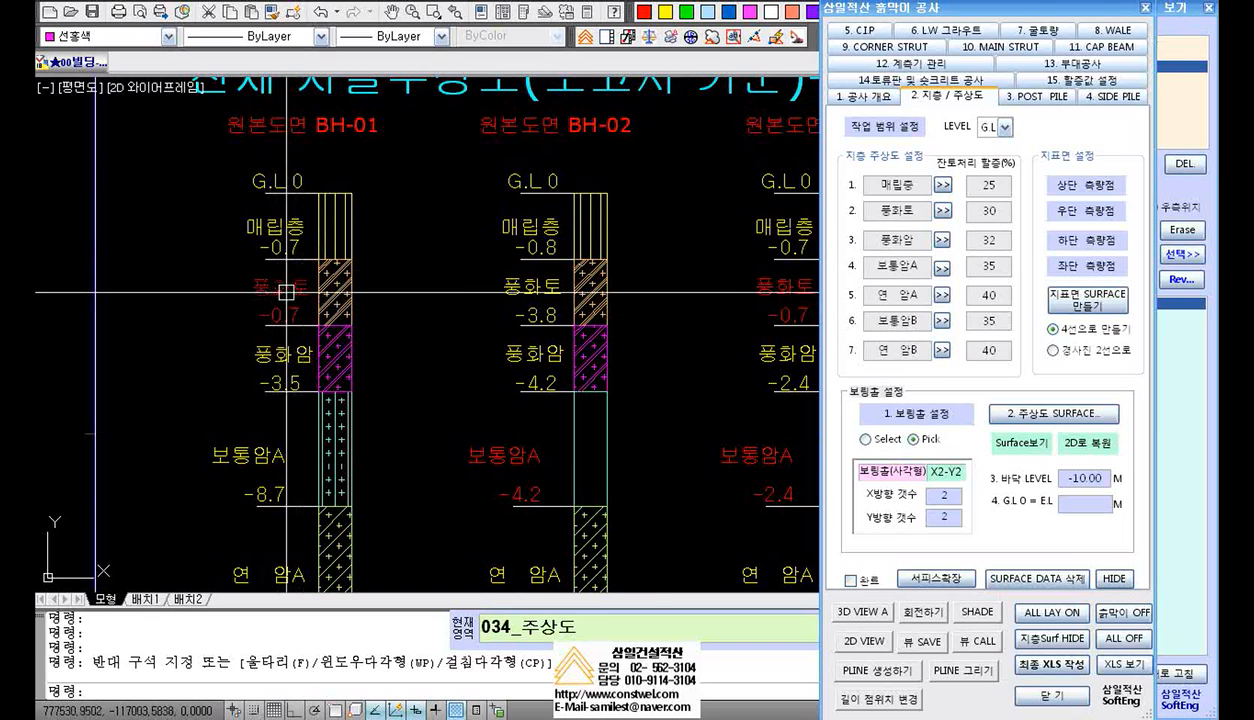
scroll(311, 272, "down", 2)
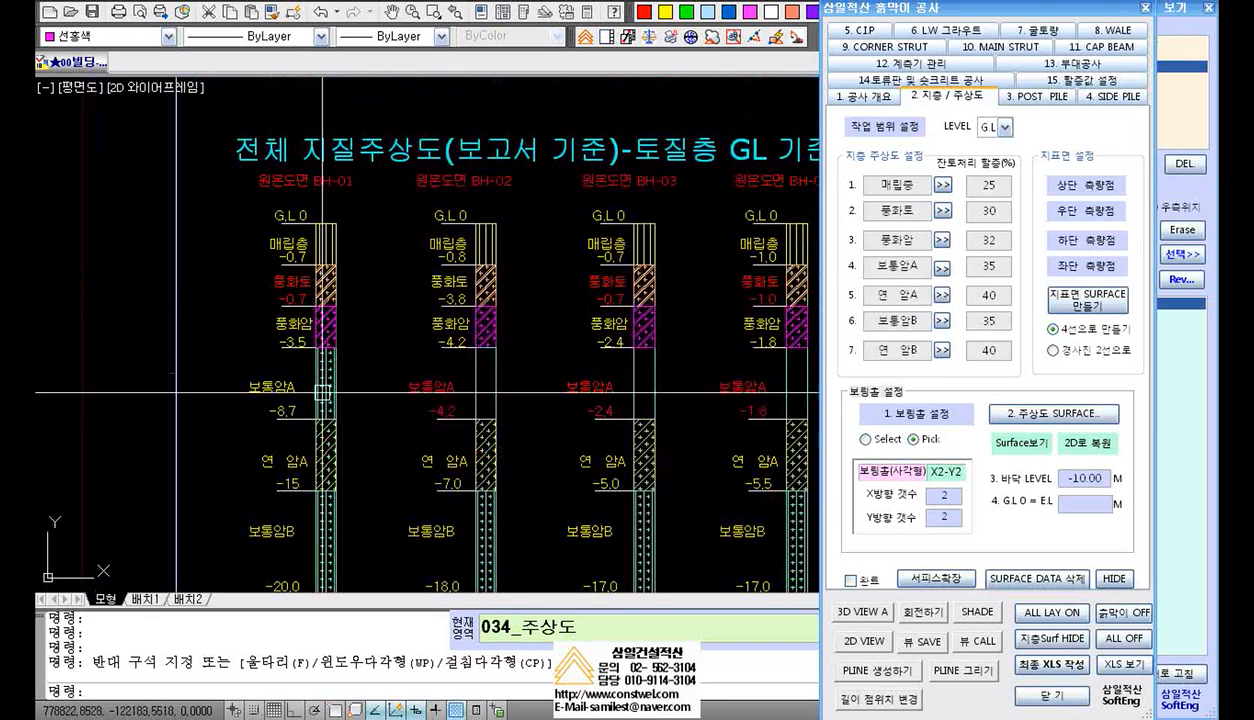
middle_click_drag(332, 438, 344, 314)
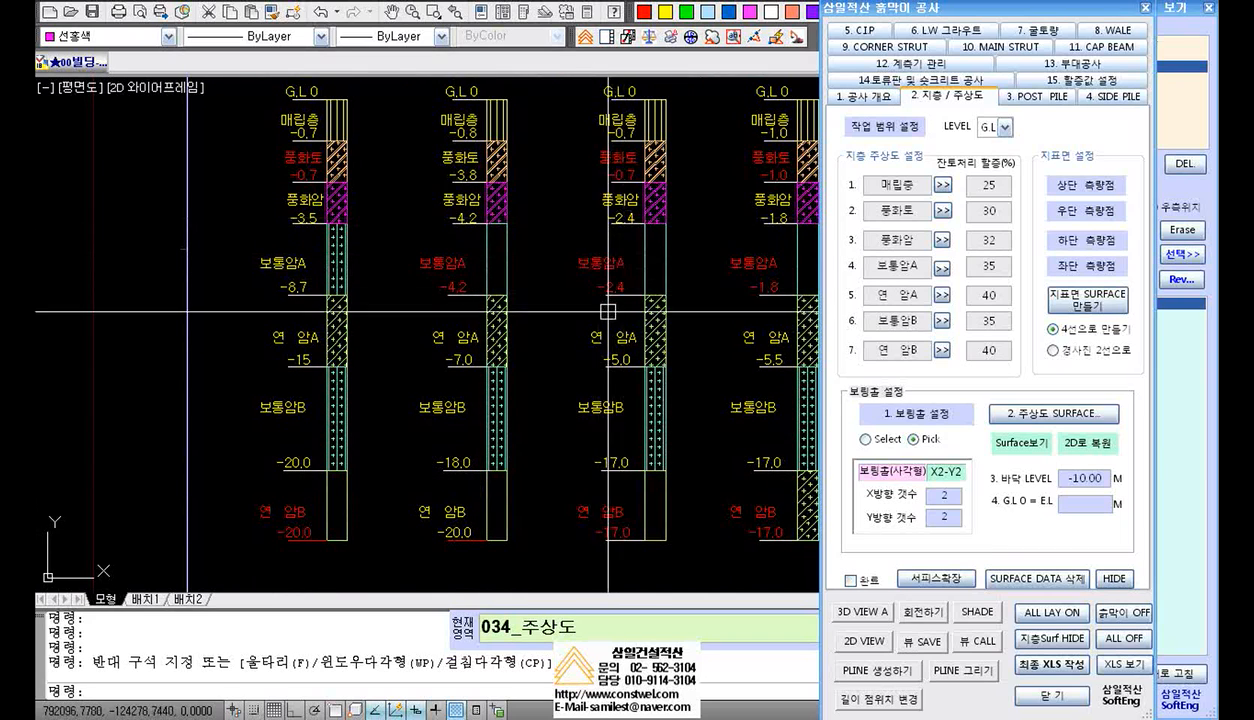
middle_click_drag(624, 324, 560, 331)
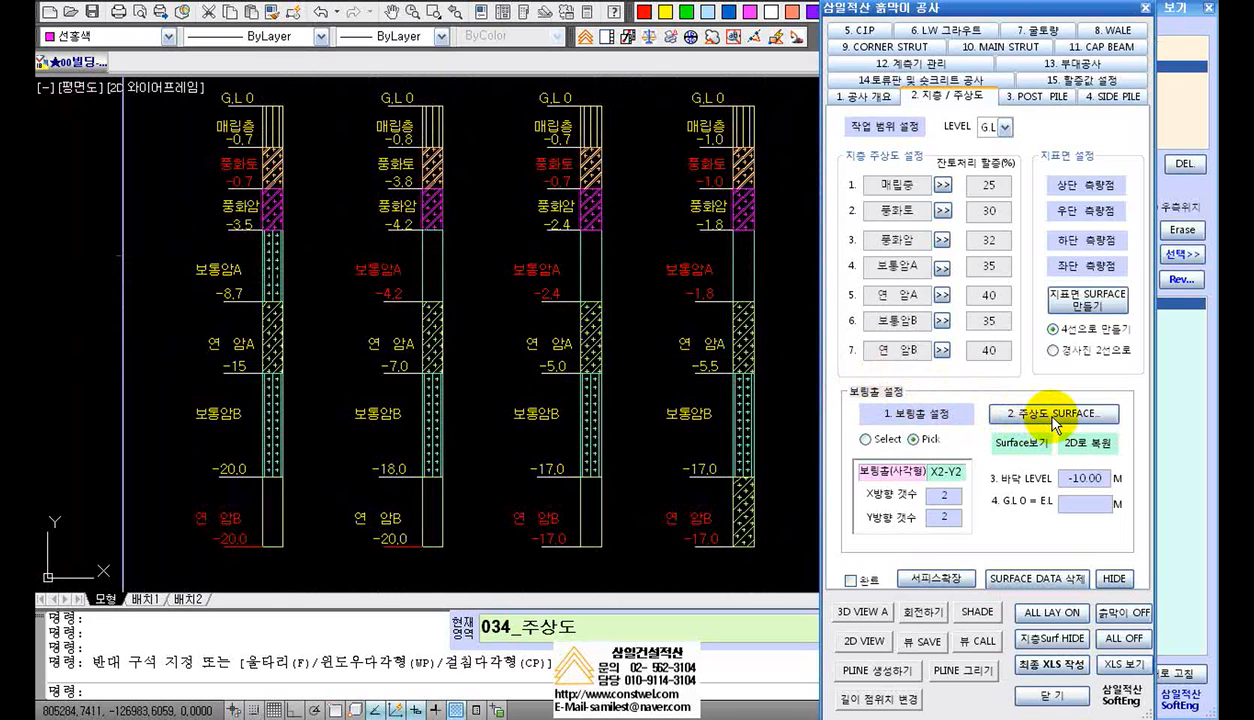
left_click(505, 296)
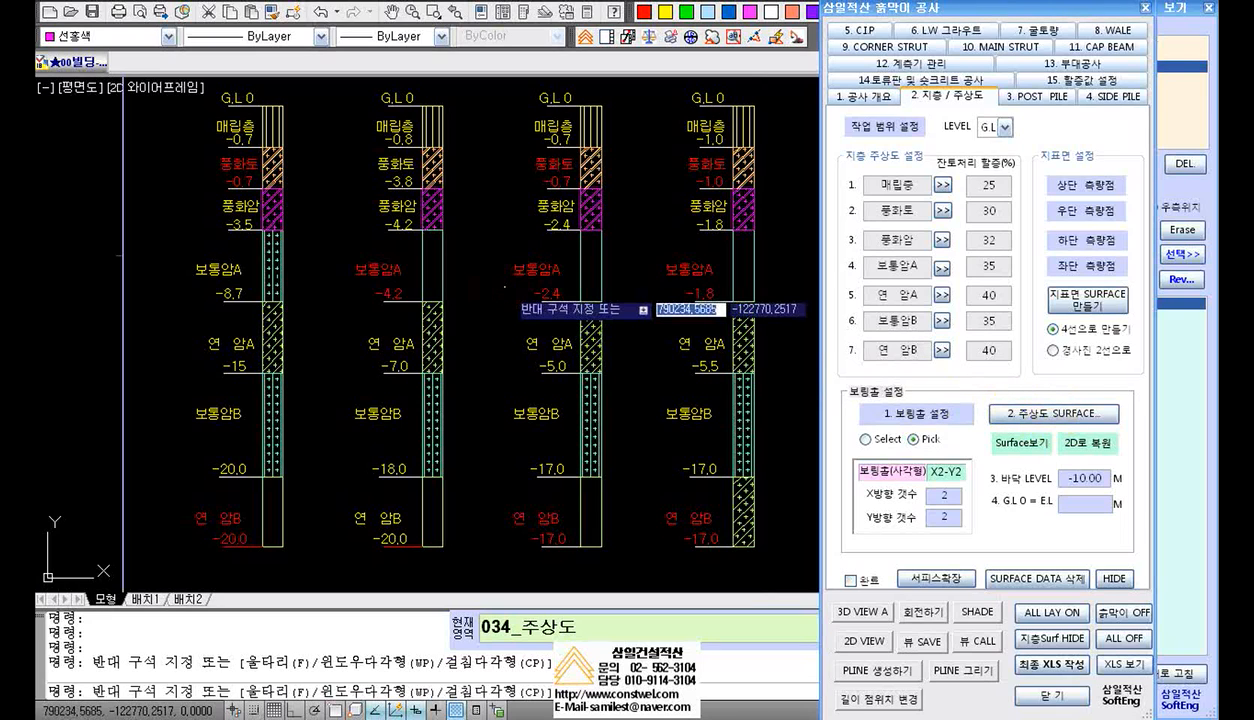
left_click(507, 291)
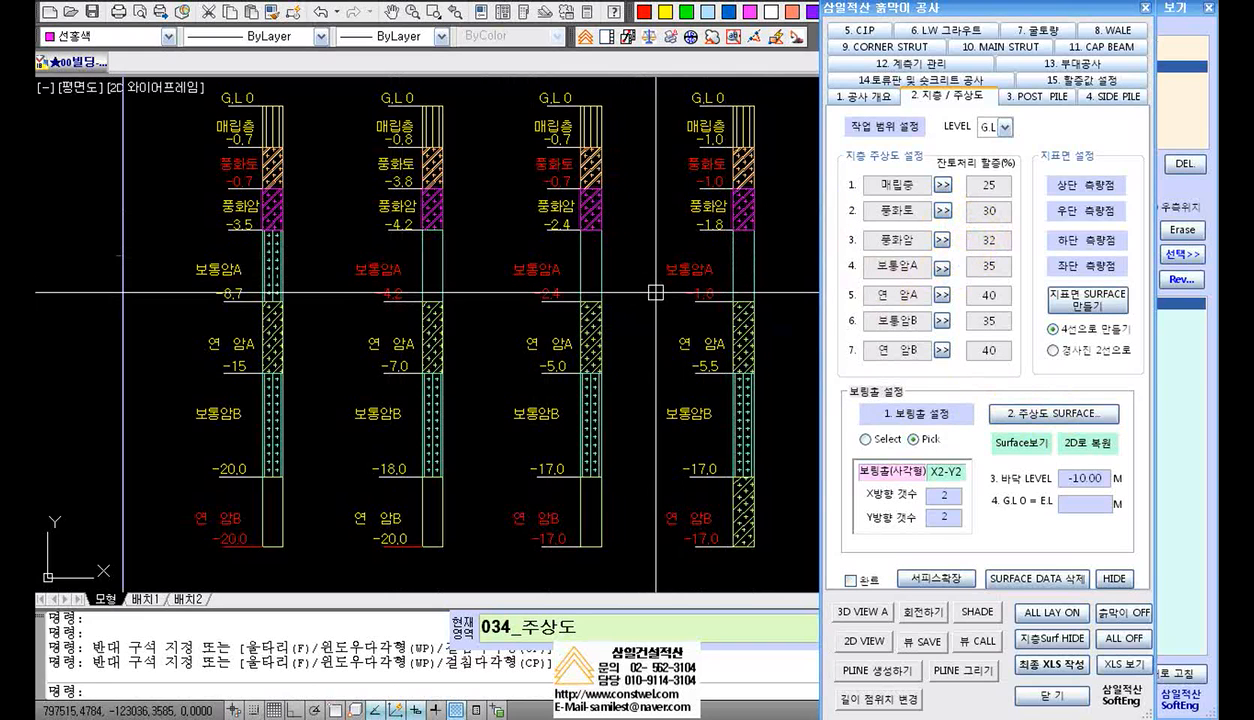
middle_click_drag(622, 290, 596, 294)
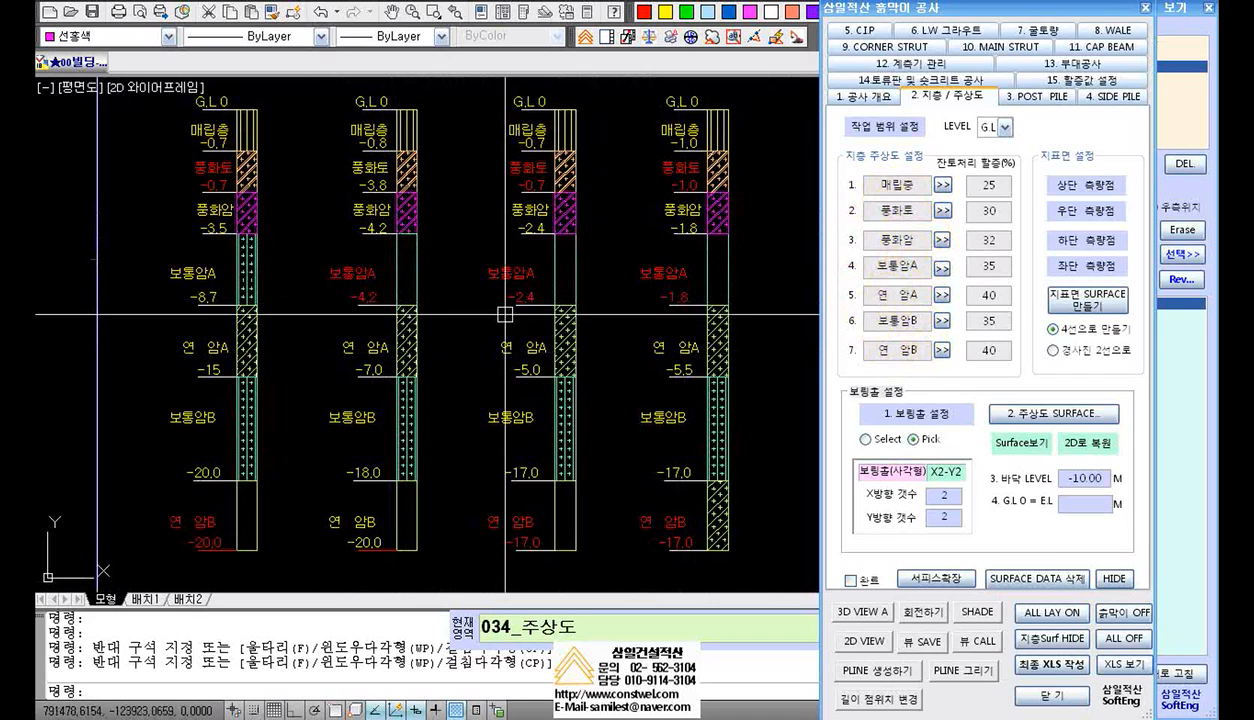
Open the excavation plan drawing 024_굴착계획평면도 and return to the soil layer settings
left_click(1047, 418)
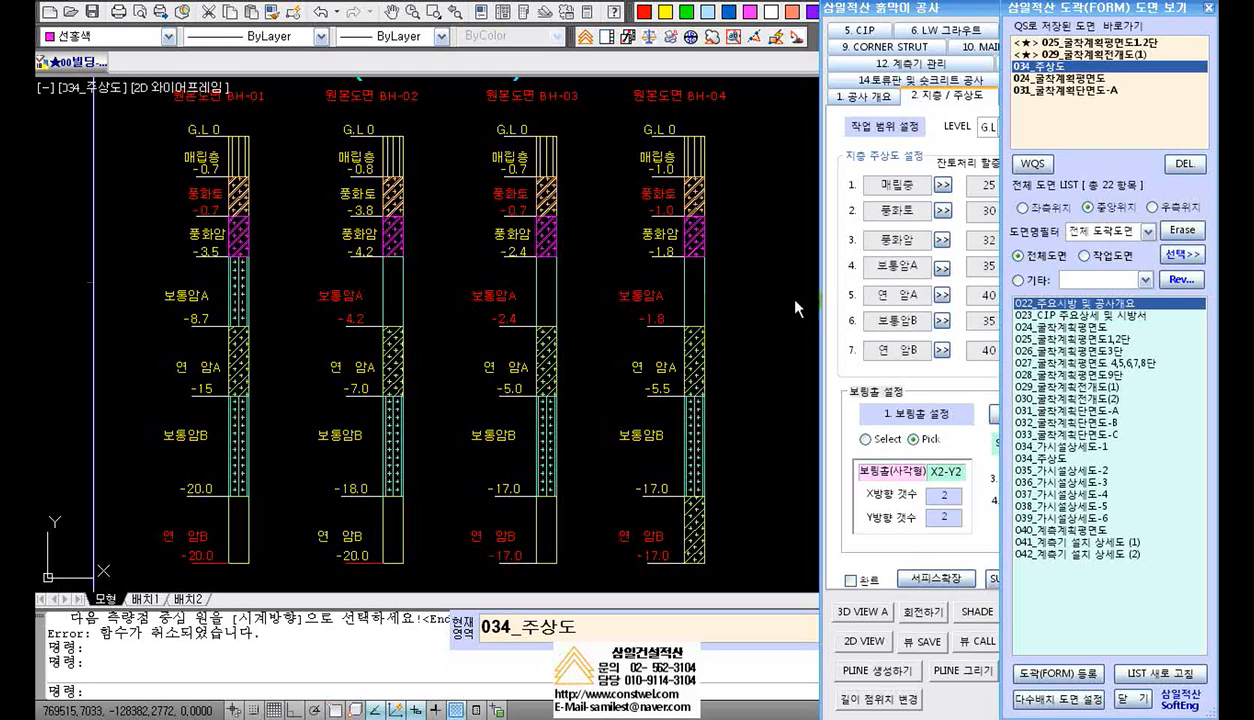
double_click(1080, 78)
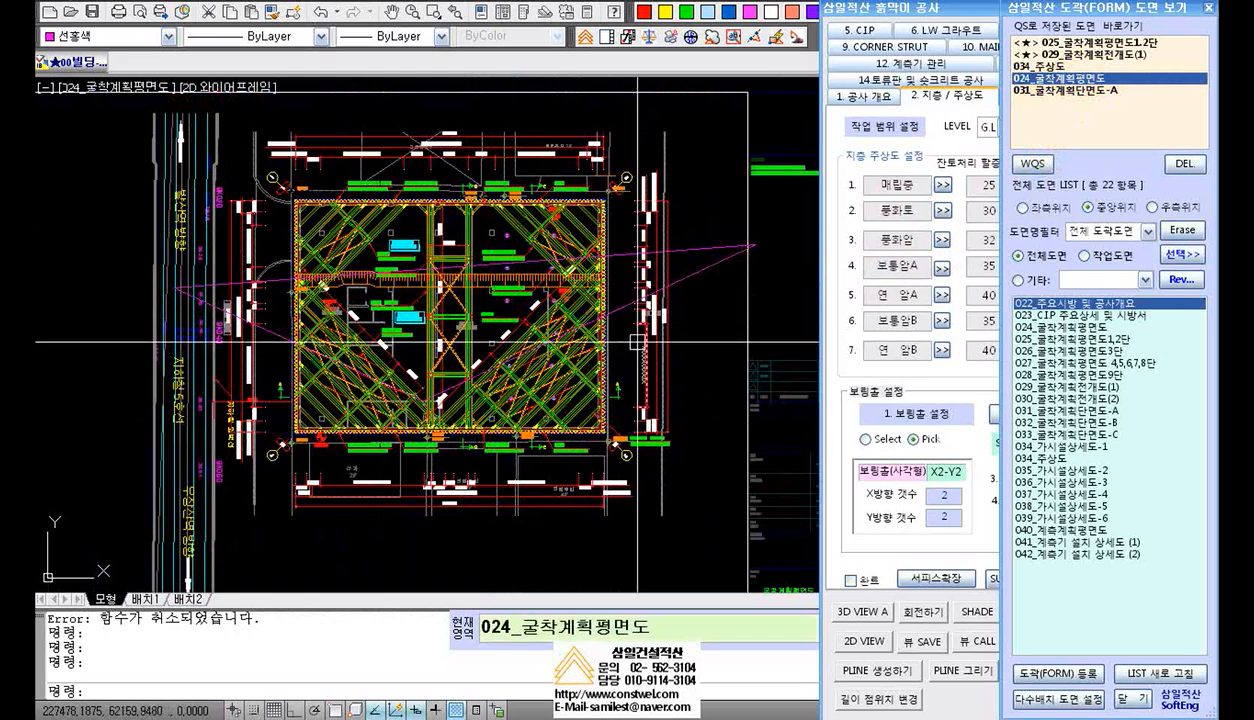
left_click(955, 136)
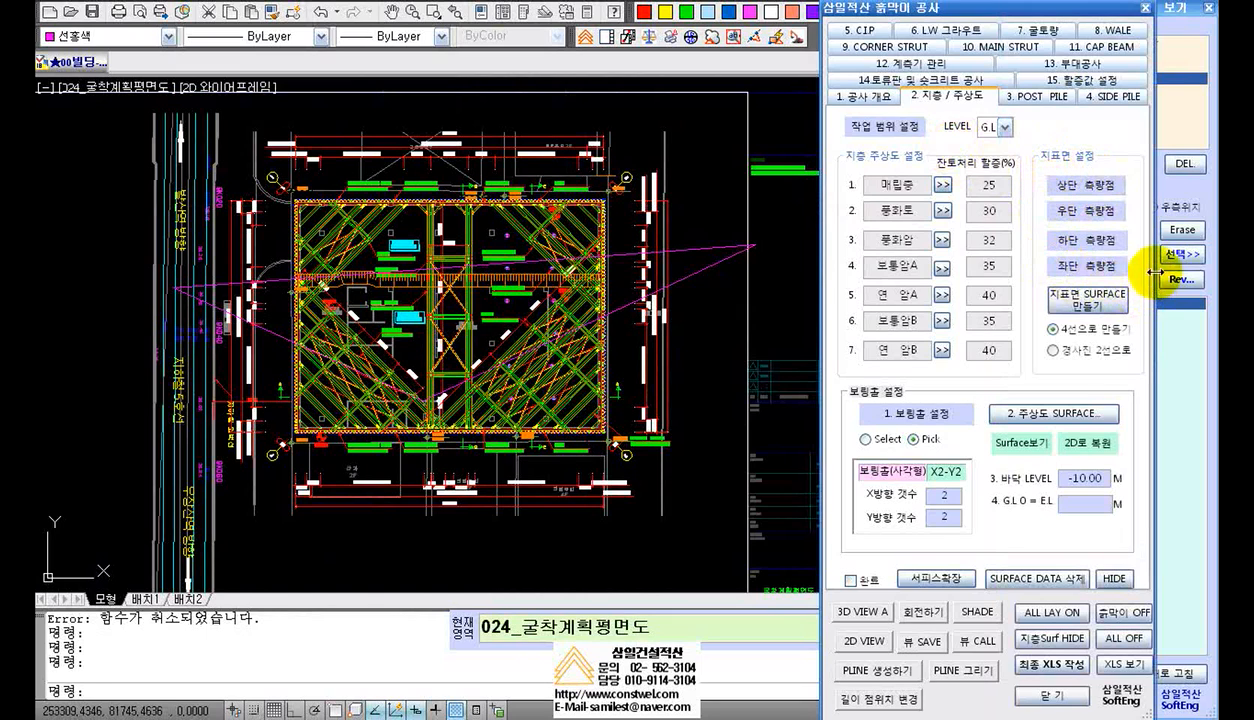
Start the 상단 측량점 line at the survey mark by the plan's upper-left corner, using its level text GL-3.64
left_click(1090, 190)
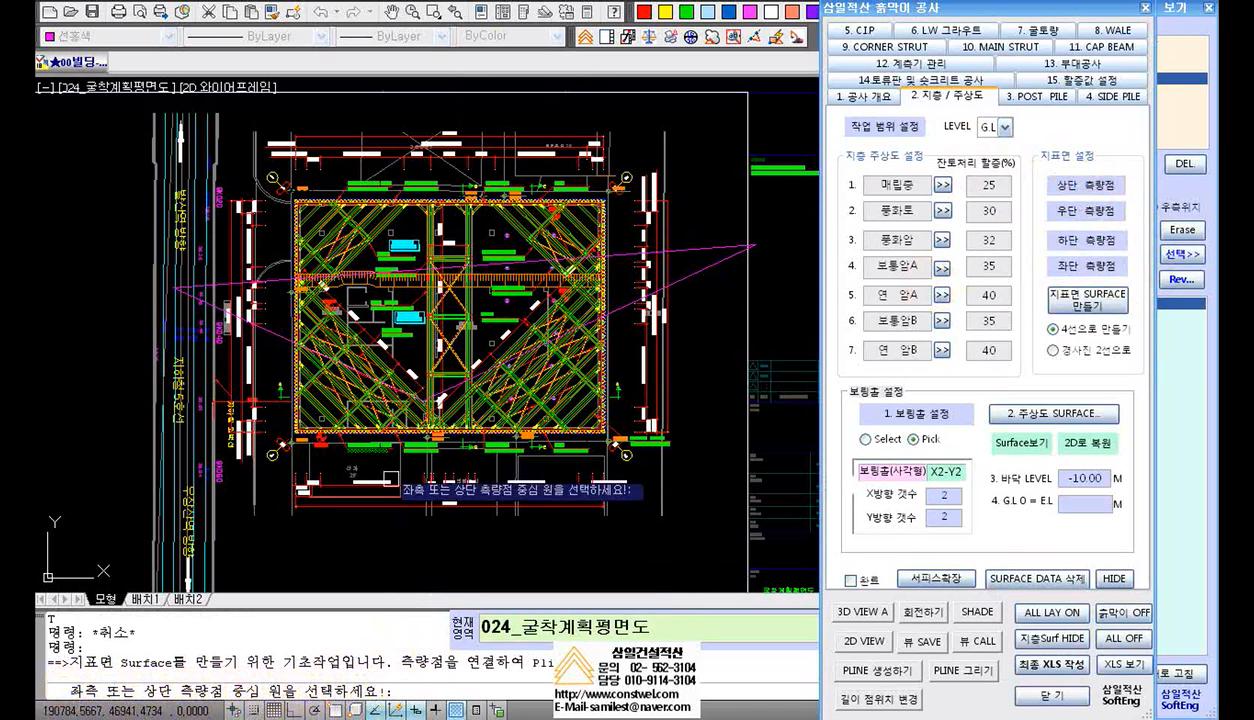
scroll(311, 193, "up", 3)
scroll(284, 184, "up", 5)
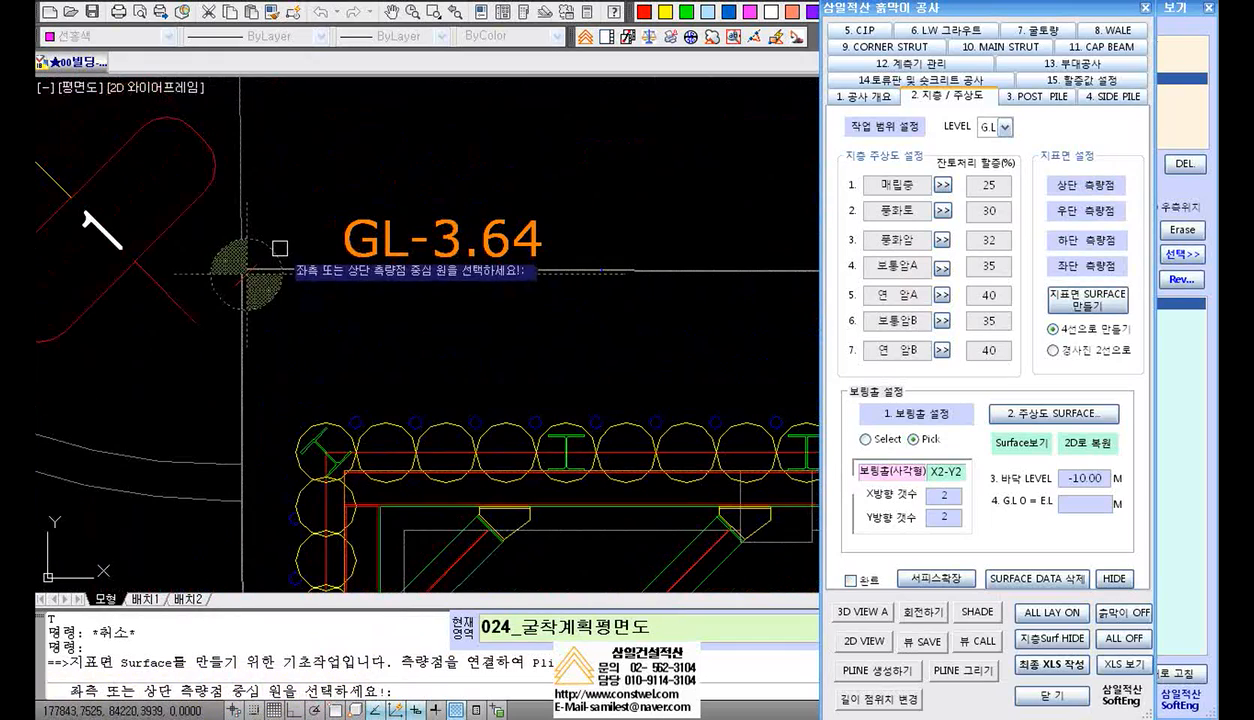
left_click(276, 248)
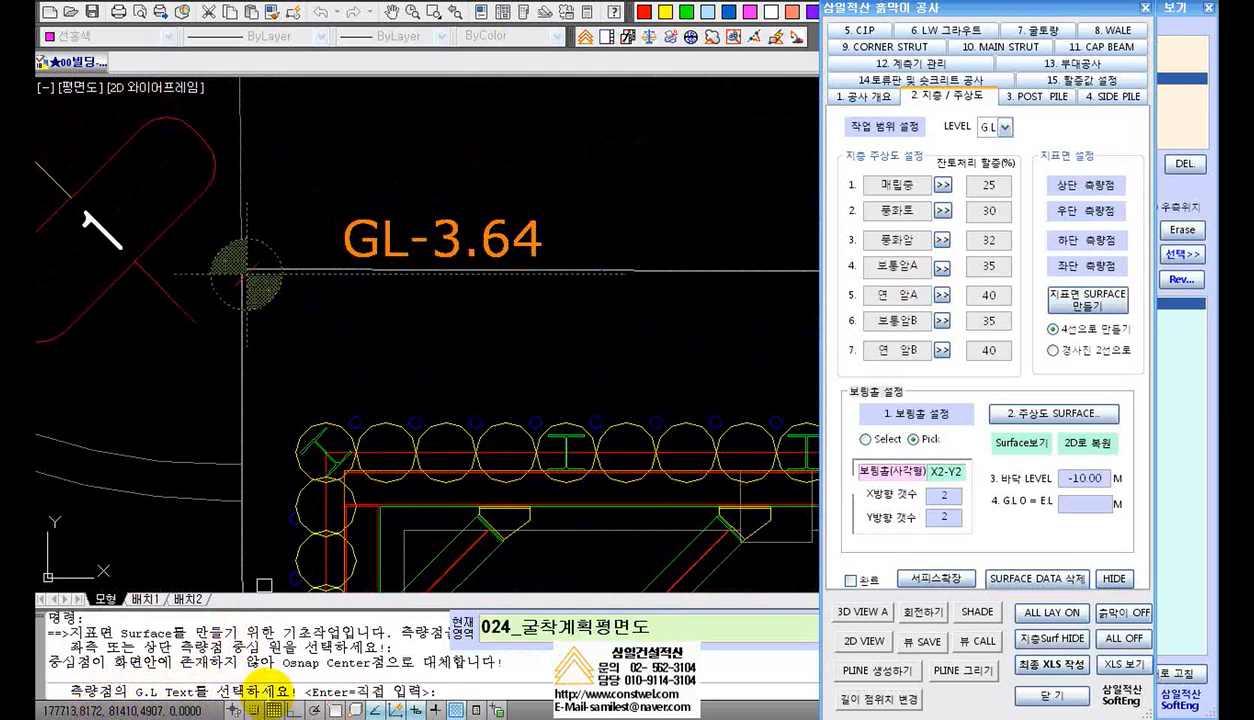
left_click(452, 226)
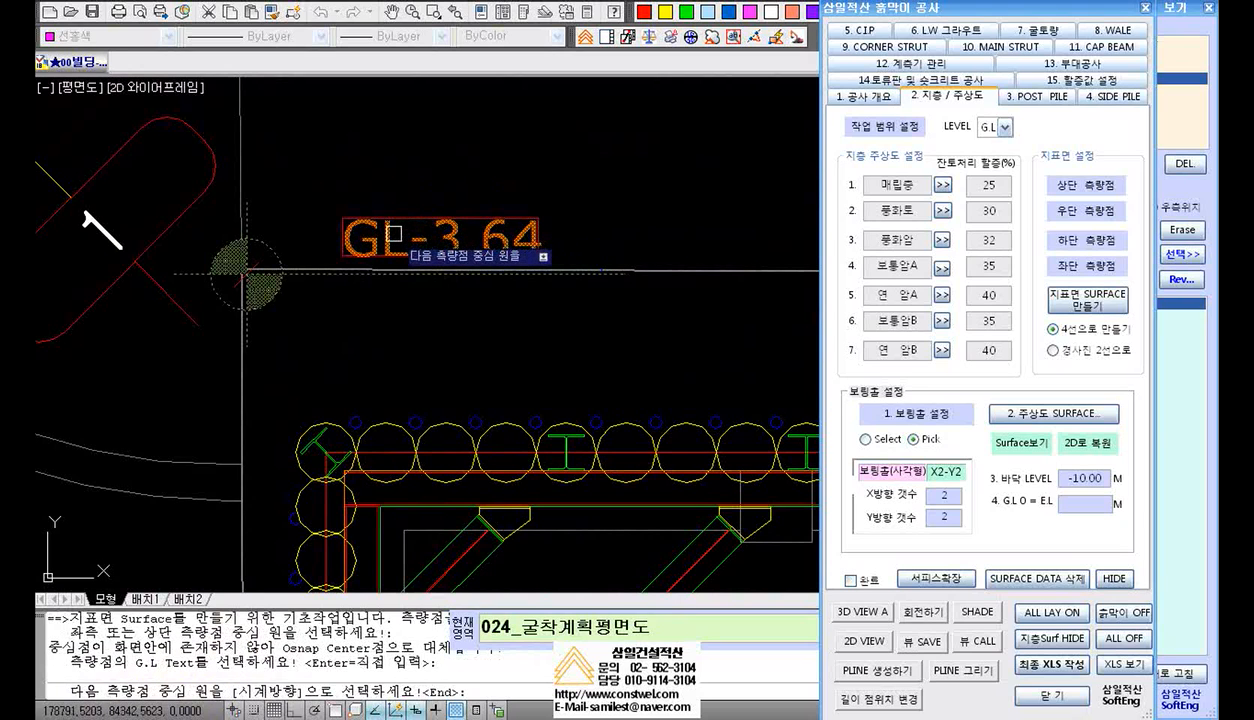
Add the survey mark near section mark B to the line twice, first with level GL-2.64 and again with GL+2.86
scroll(389, 235, "down", 5)
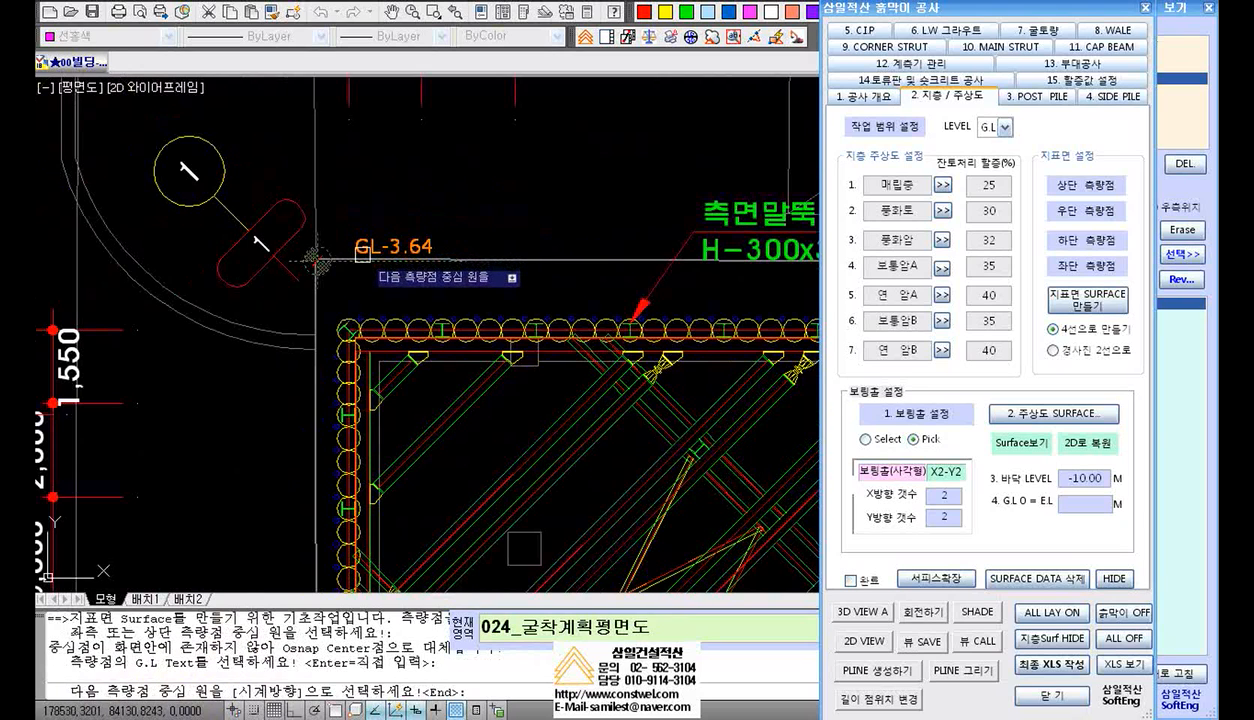
middle_click_drag(640, 305, 345, 293)
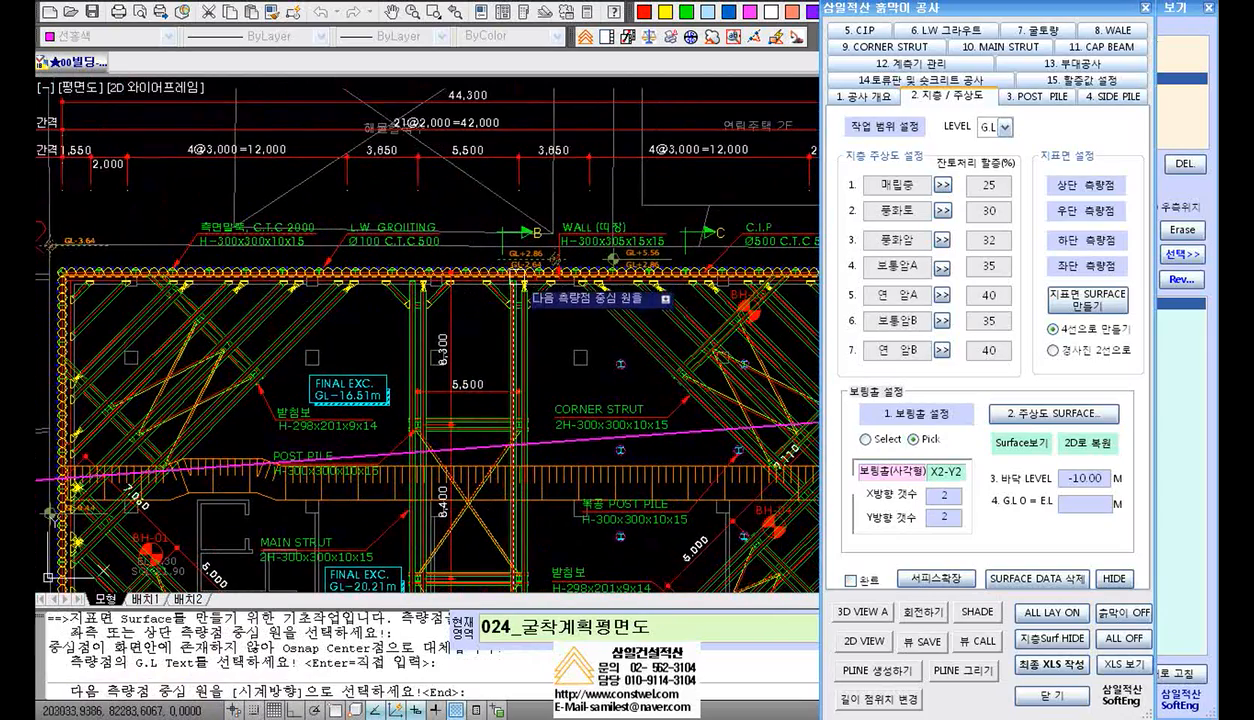
scroll(510, 300, "up", 3)
scroll(631, 240, "down", 2)
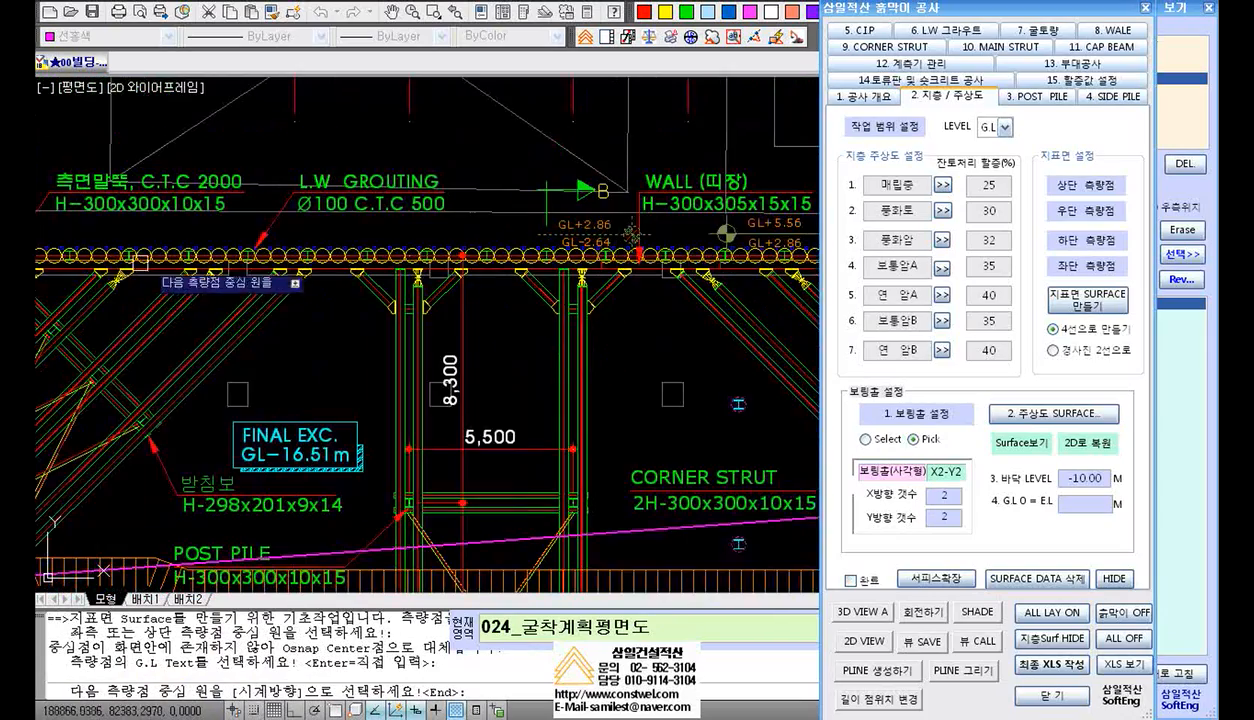
scroll(112, 245, "up", 4)
scroll(136, 237, "down", 3)
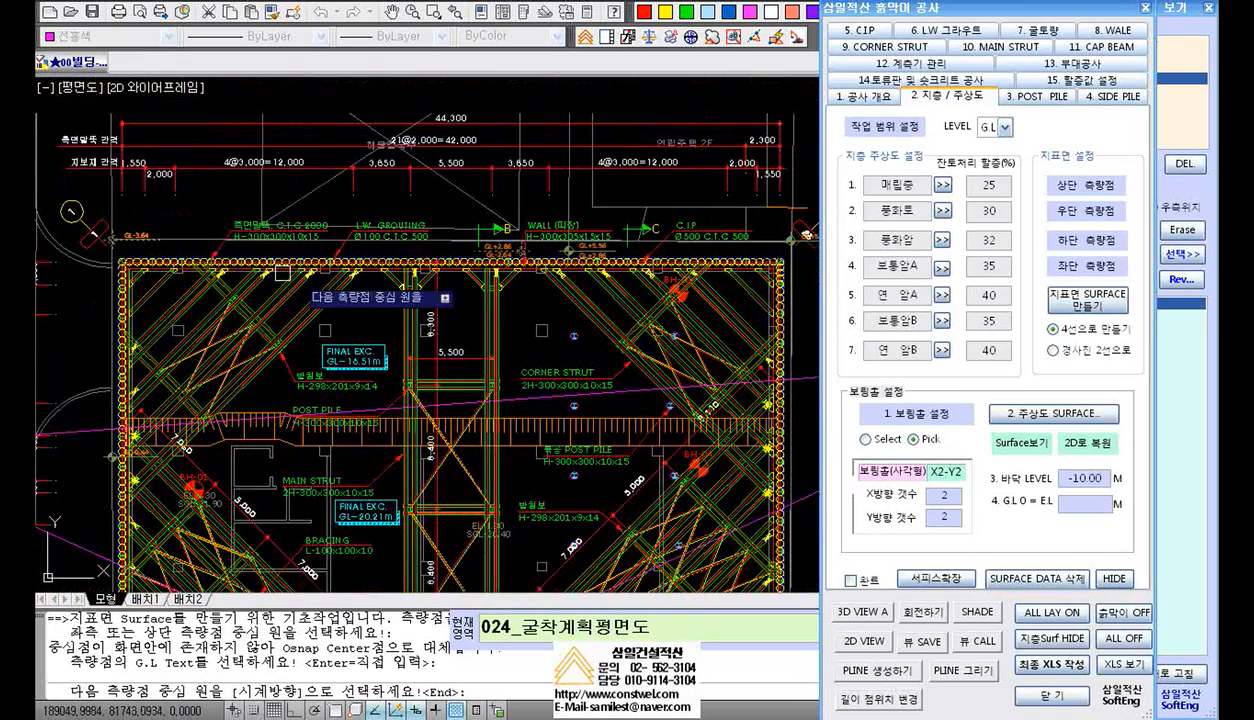
scroll(480, 278, "up", 4)
middle_click_drag(518, 261, 422, 278)
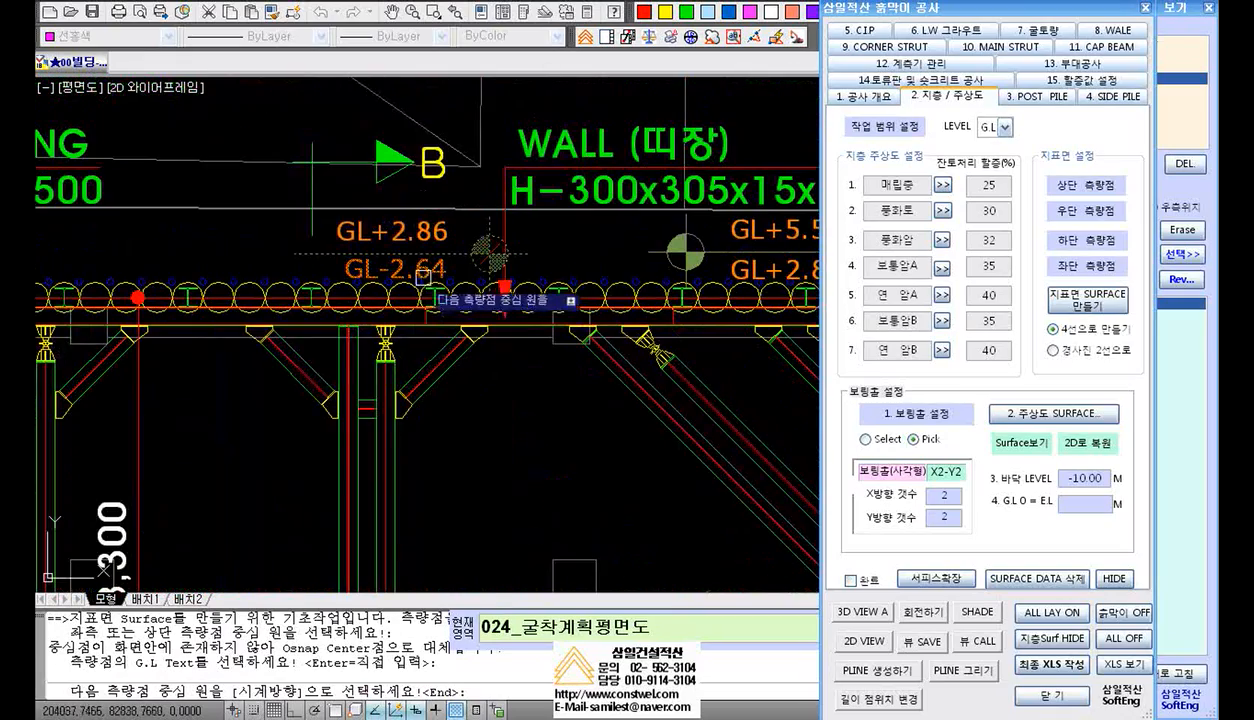
scroll(395, 279, "up", 2)
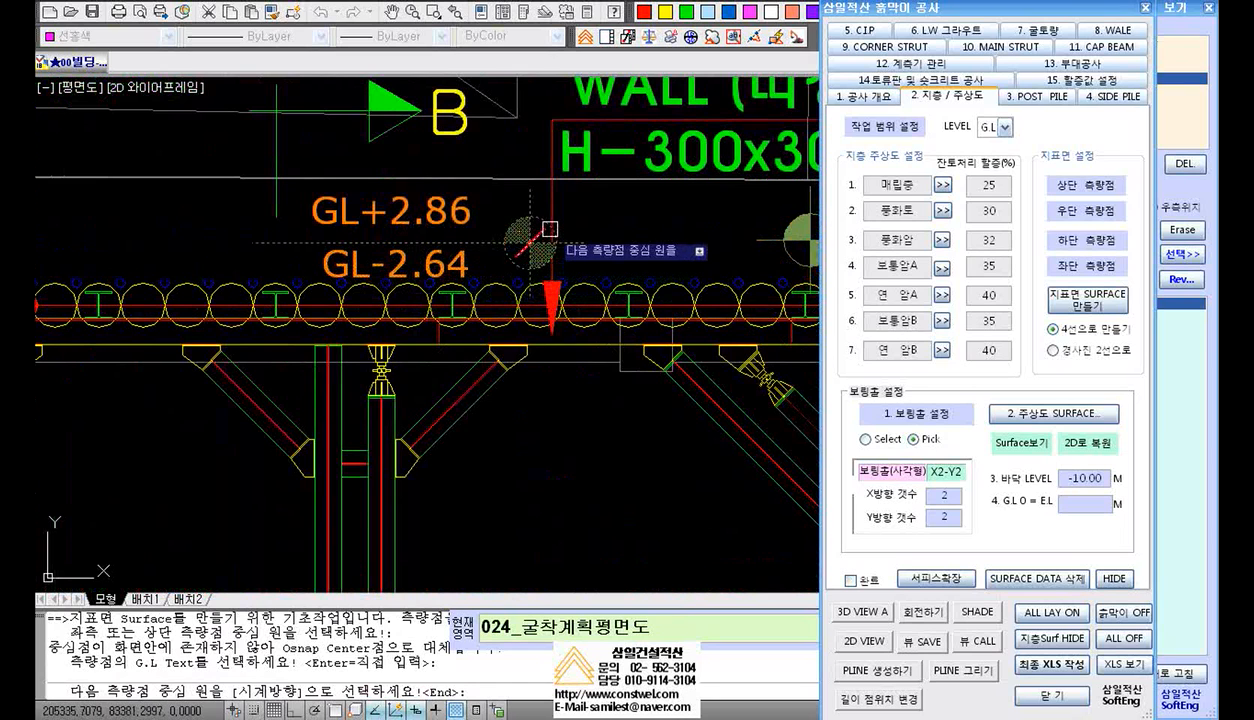
scroll(537, 219, "up", 2)
left_click(531, 226)
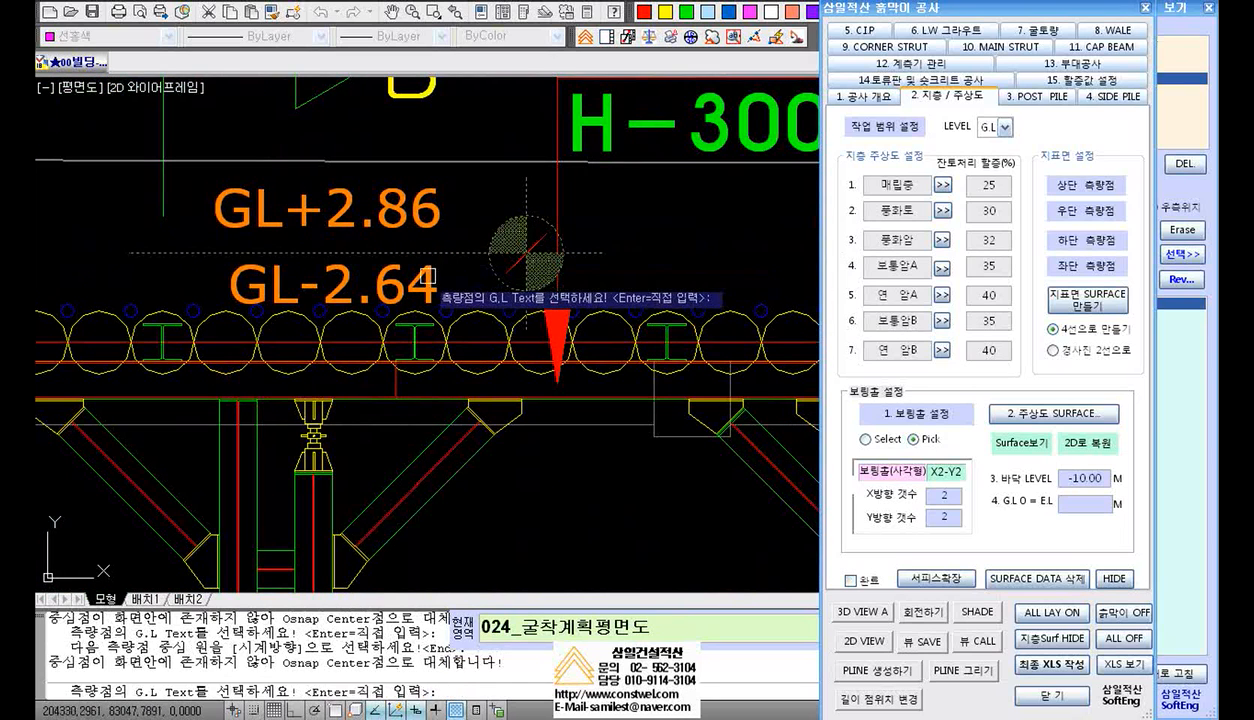
left_click(391, 277)
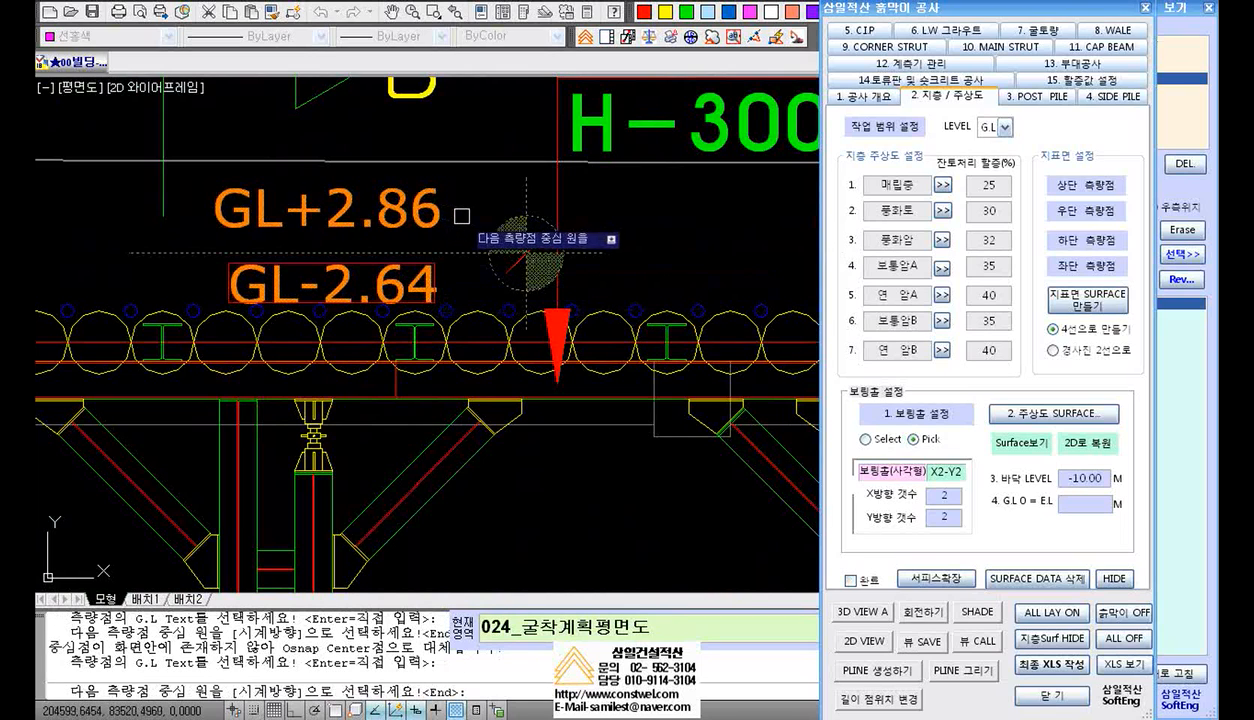
left_click(532, 217)
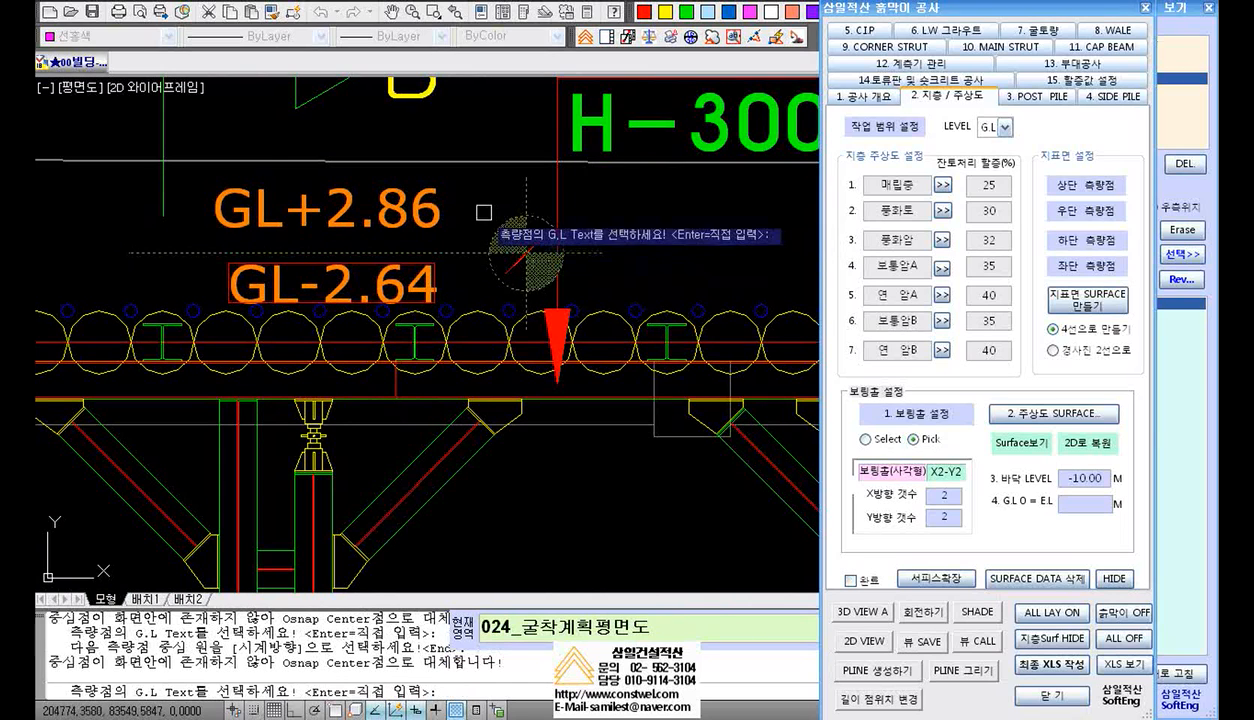
left_click(440, 210)
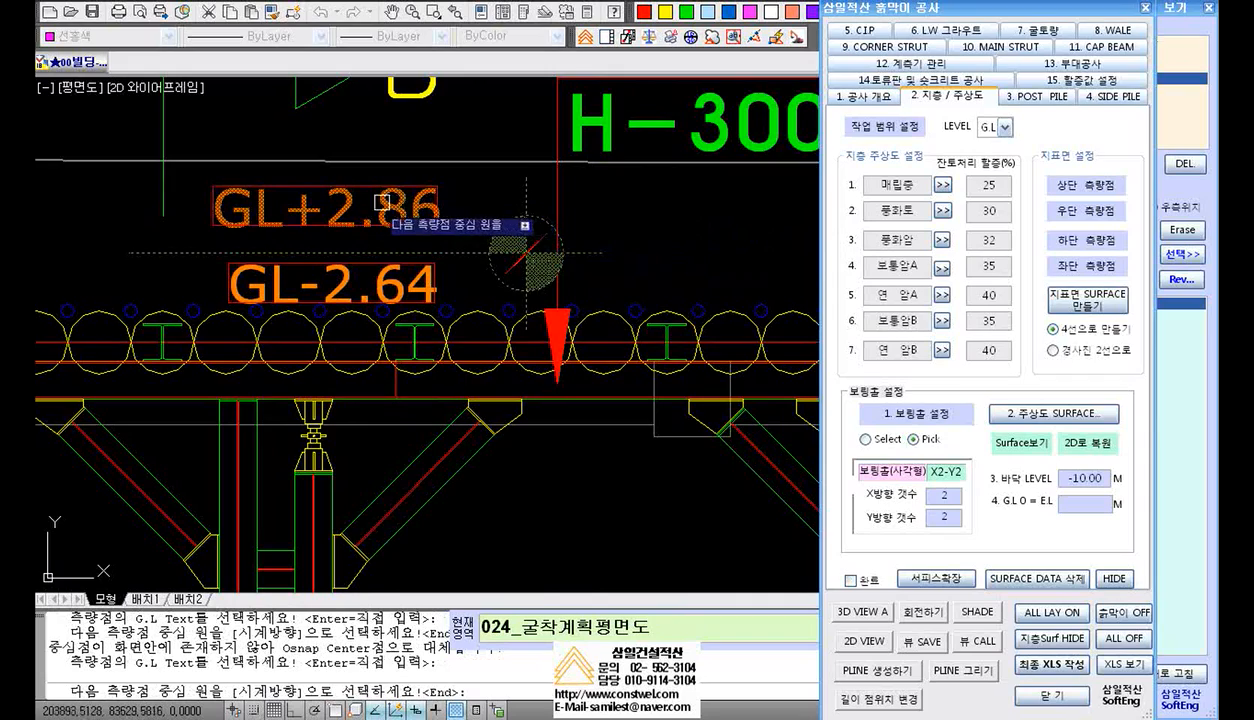
Add the survey mark between section marks B and C twice, first with level GL+2.86 and again with GL+5.56
scroll(381, 203, "down", 4)
scroll(492, 218, "up", 1)
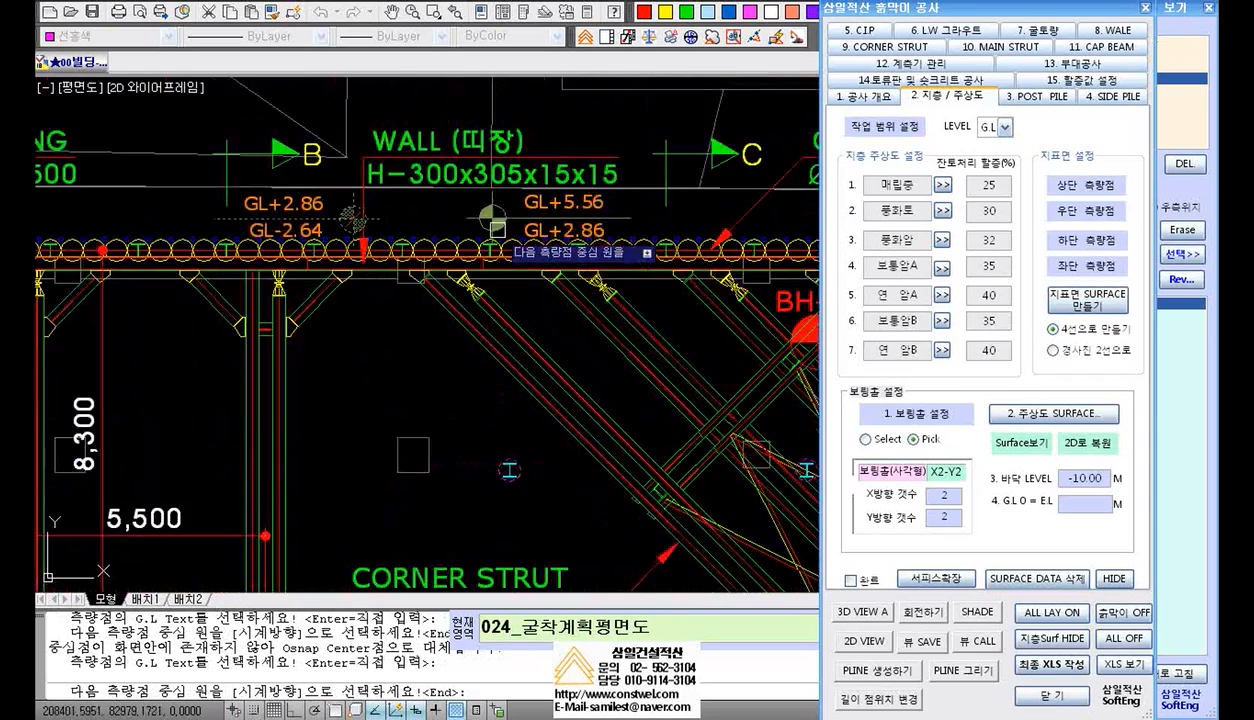
scroll(498, 230, "up", 3)
middle_click_drag(444, 227, 521, 242)
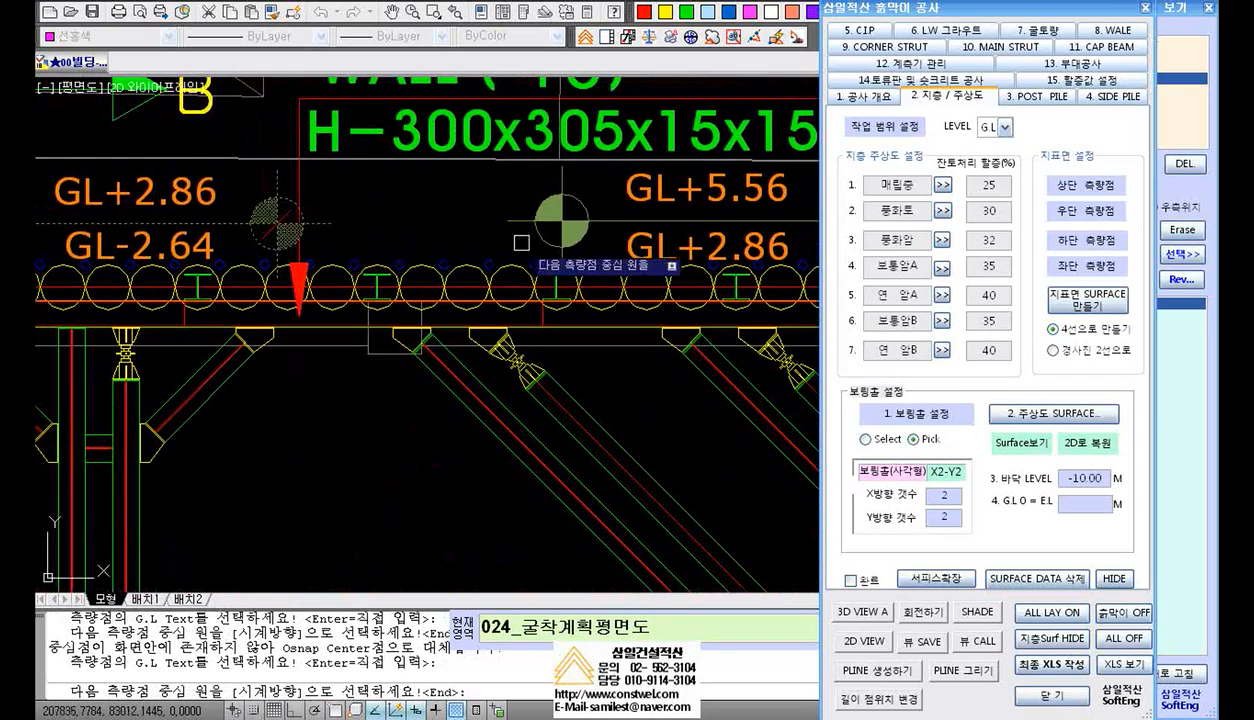
left_click(544, 237)
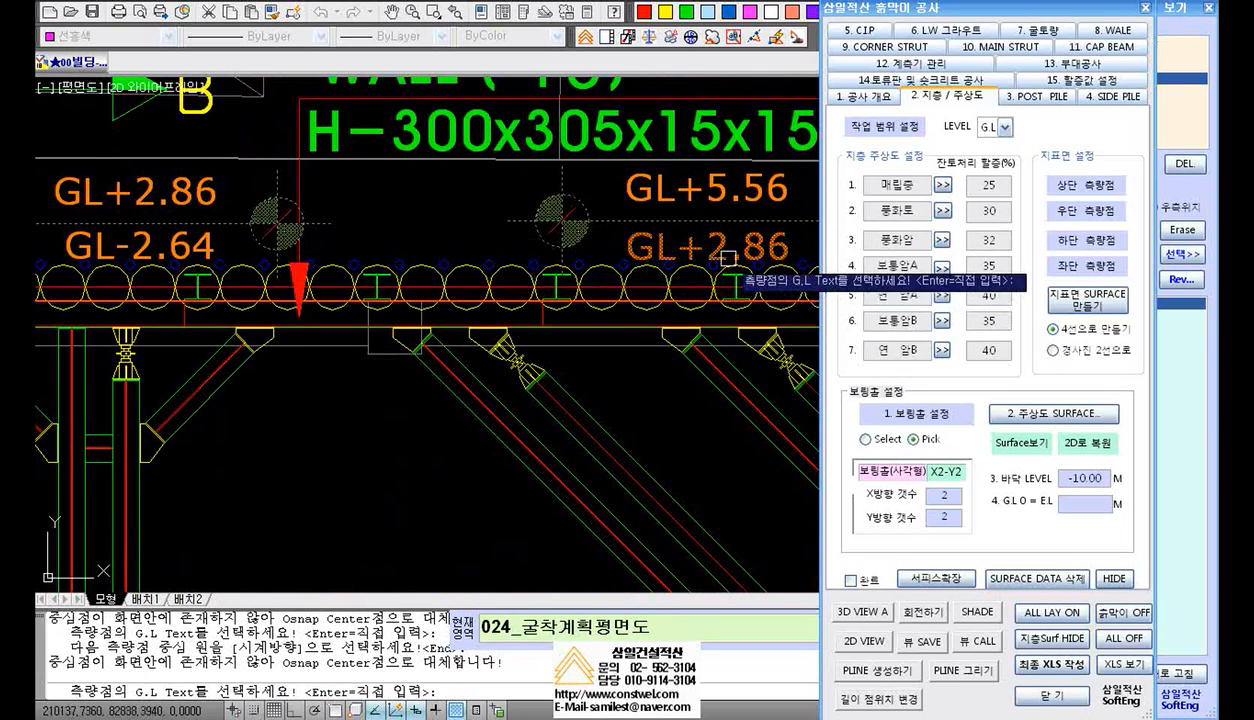
left_click(760, 245)
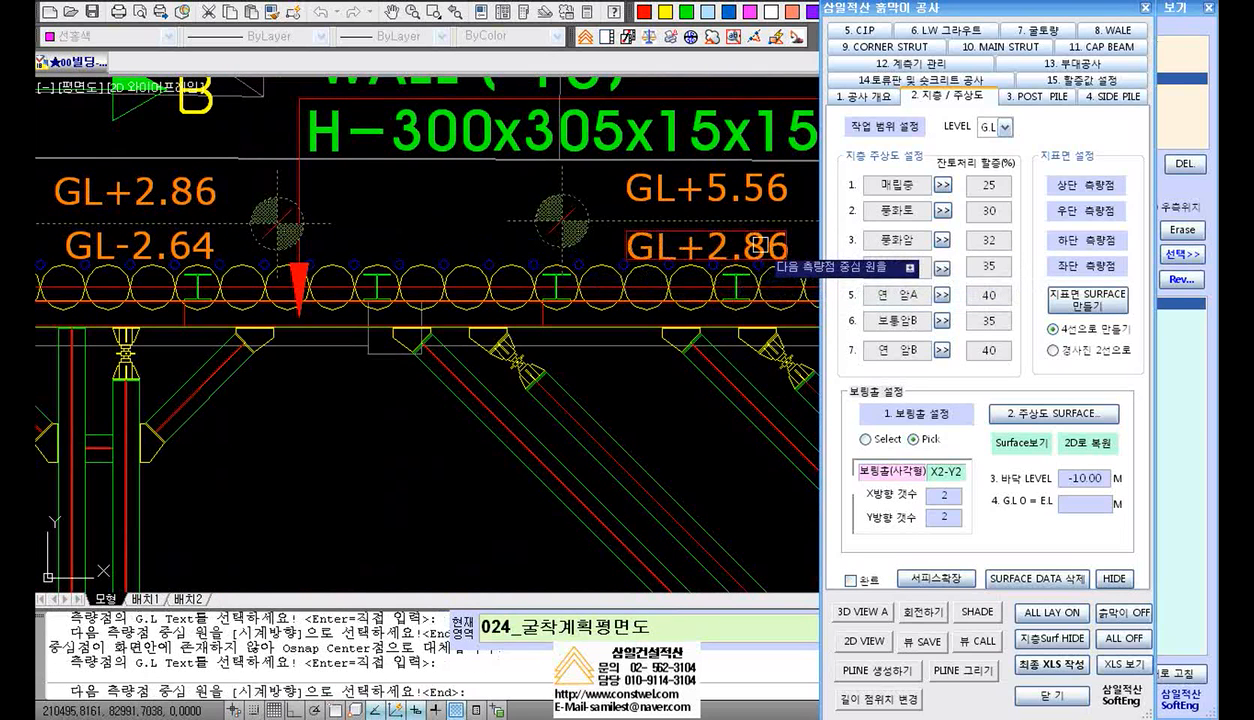
left_click(577, 196)
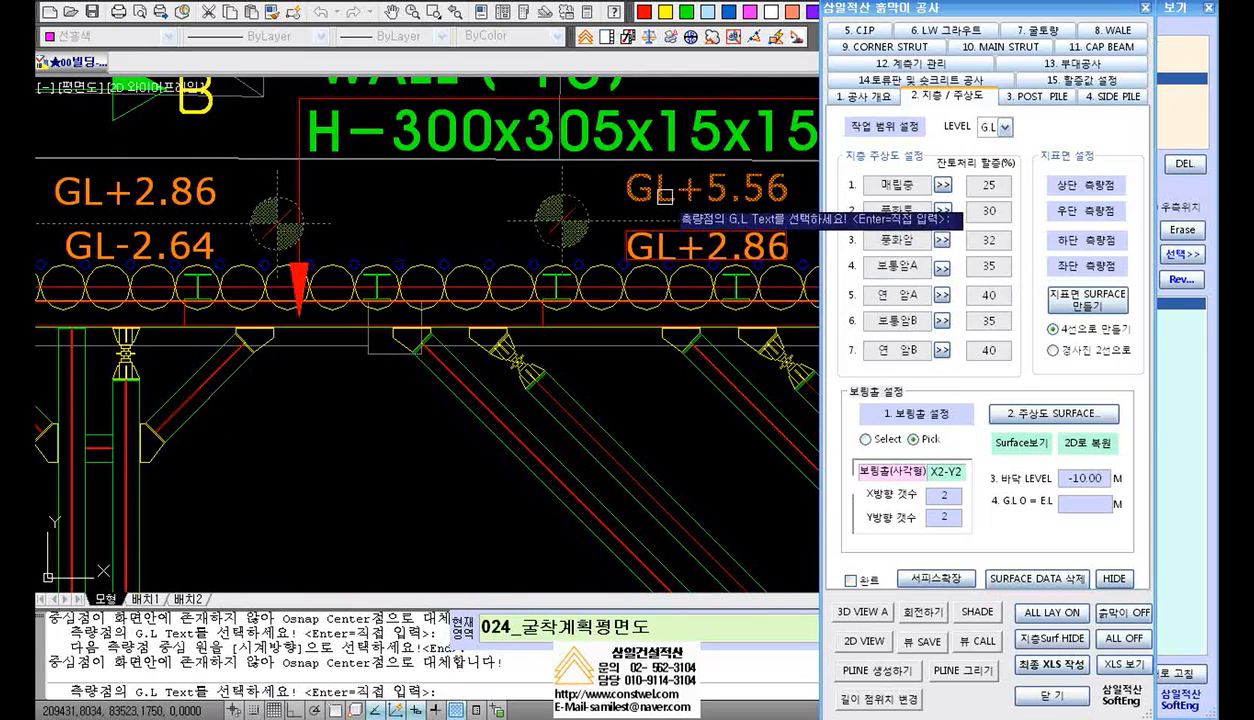
left_click(664, 196)
Add the survey mark by the excavation's upper-right corner to the line with its level text GL+5.56
scroll(490, 242, "down", 7)
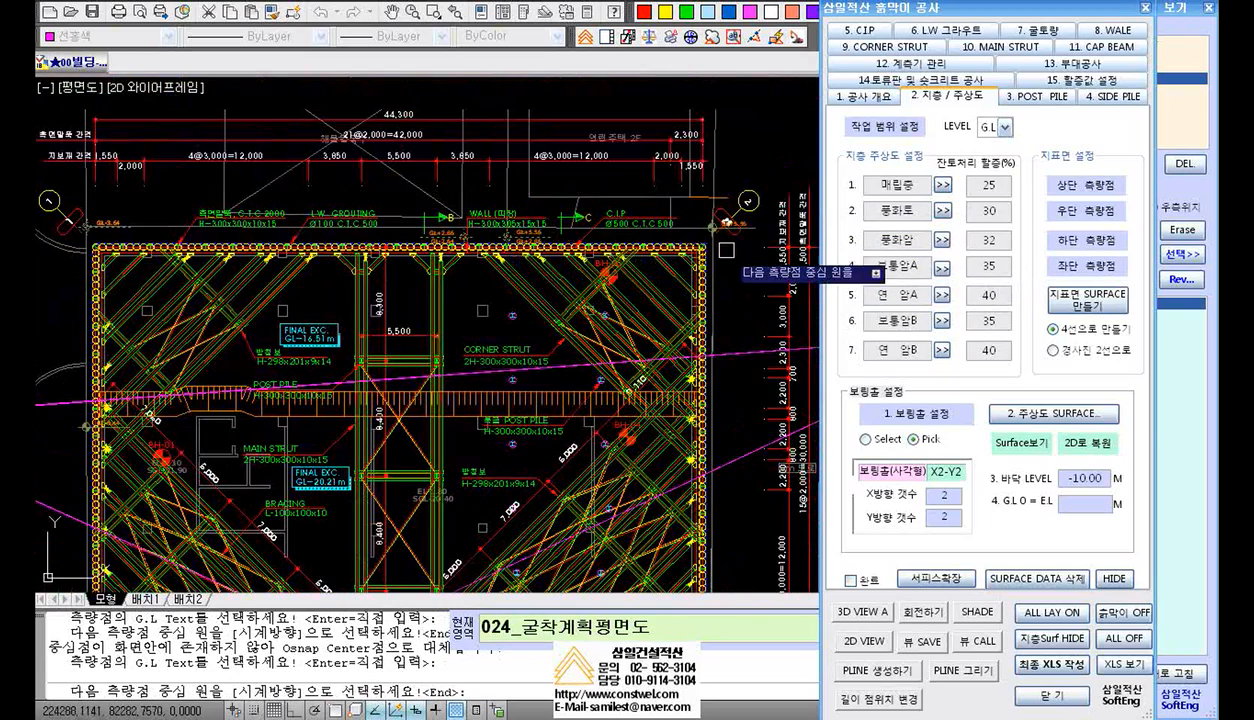
scroll(728, 248, "up", 3)
scroll(700, 226, "up", 5)
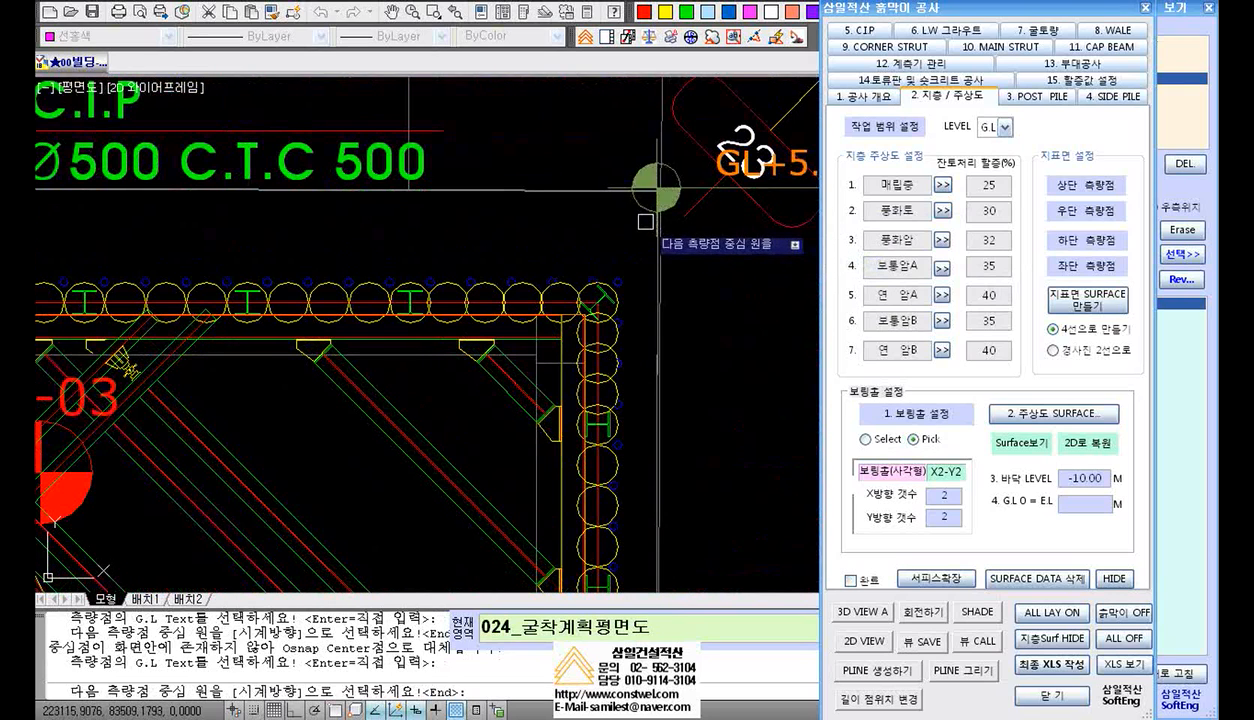
scroll(635, 210, "up", 2)
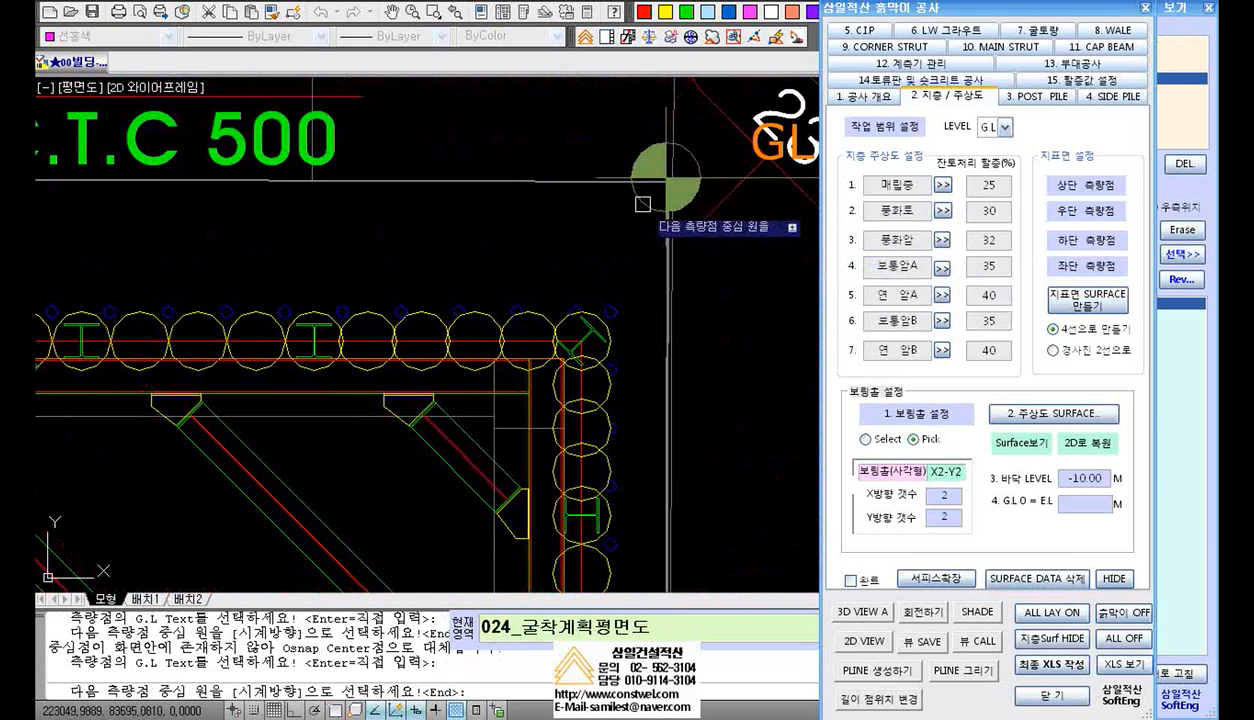
left_click(645, 203)
scroll(640, 205, "down", 4)
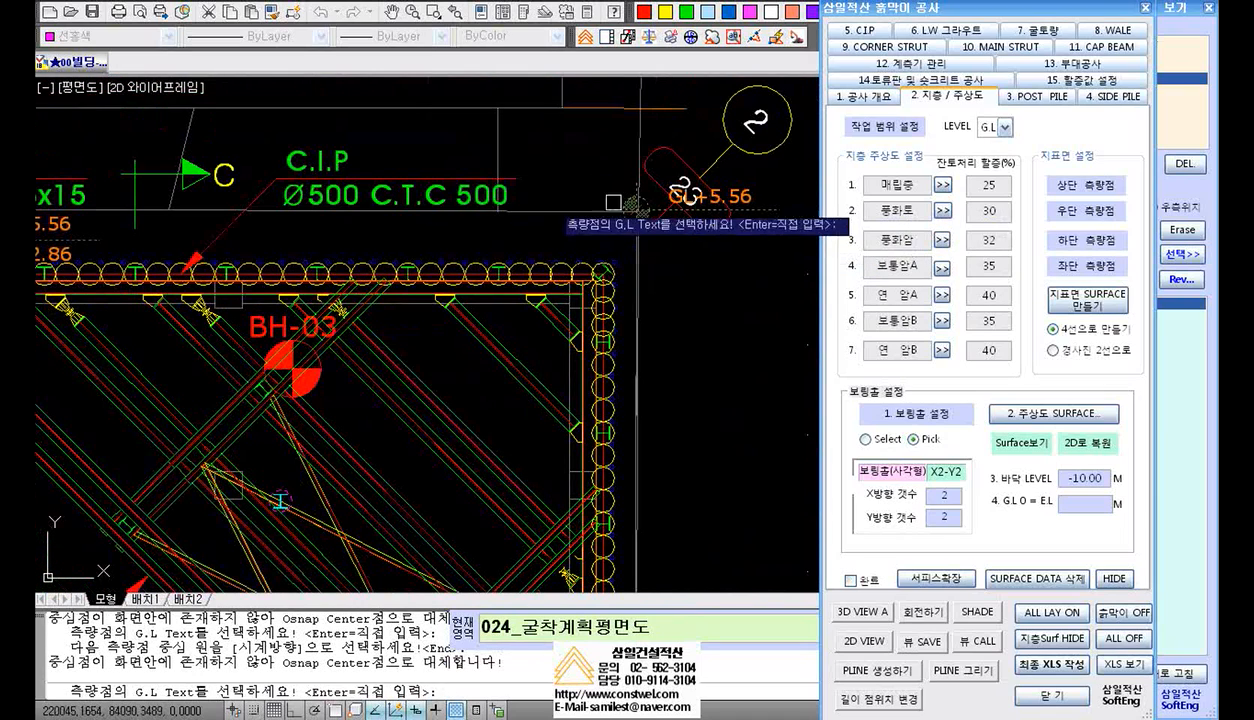
scroll(757, 208, "up", 2)
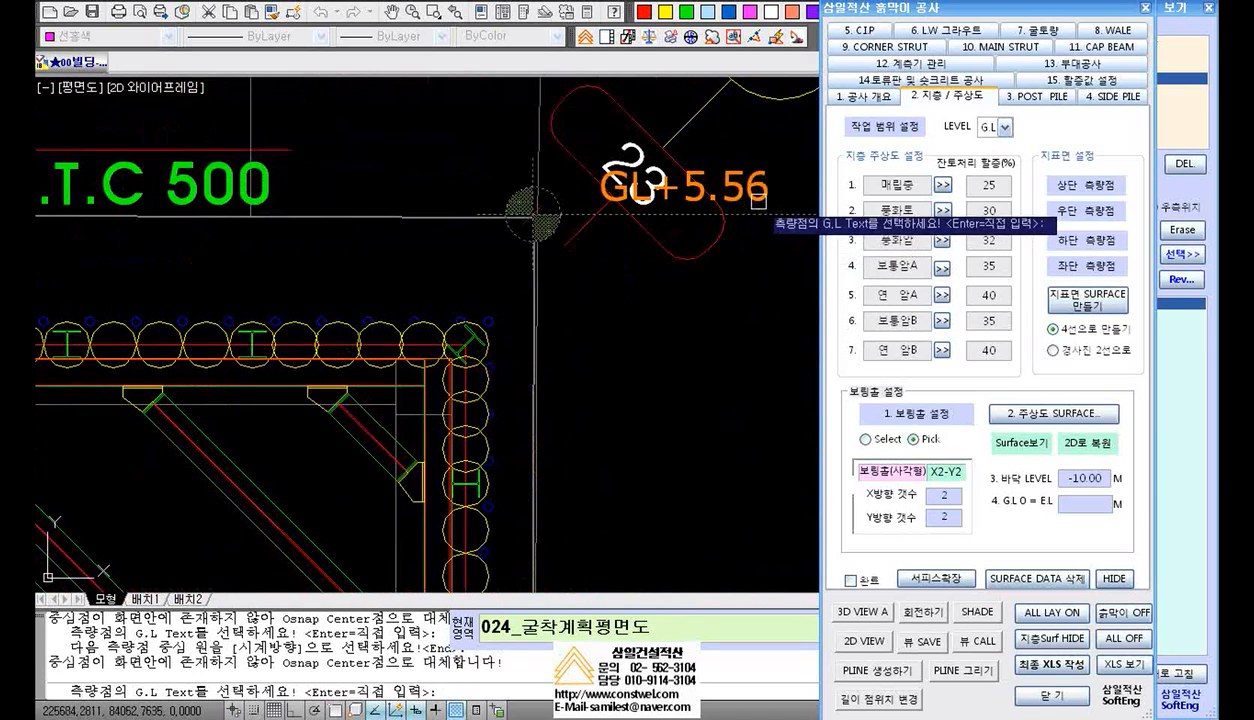
left_click(757, 200)
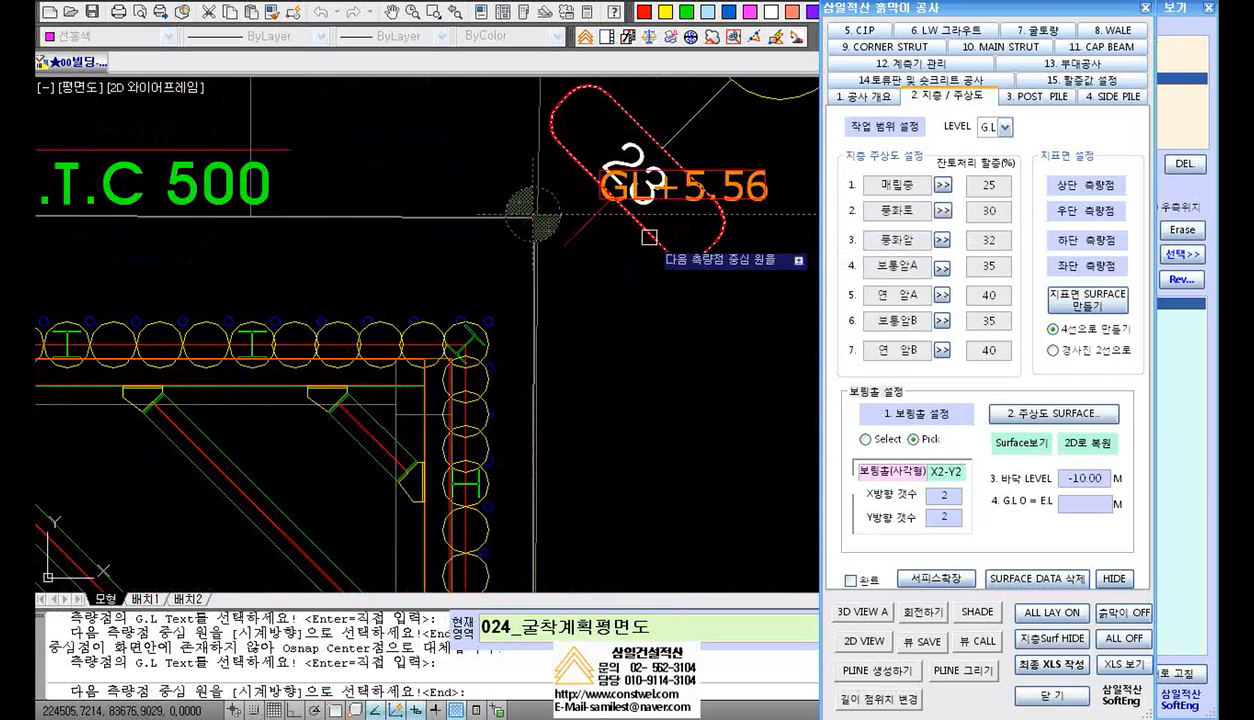
Inspect the 상단 측량점 line along the excavation's upper side, from the upper-left to the upper-right corner mark
scroll(600, 282, "down", 5)
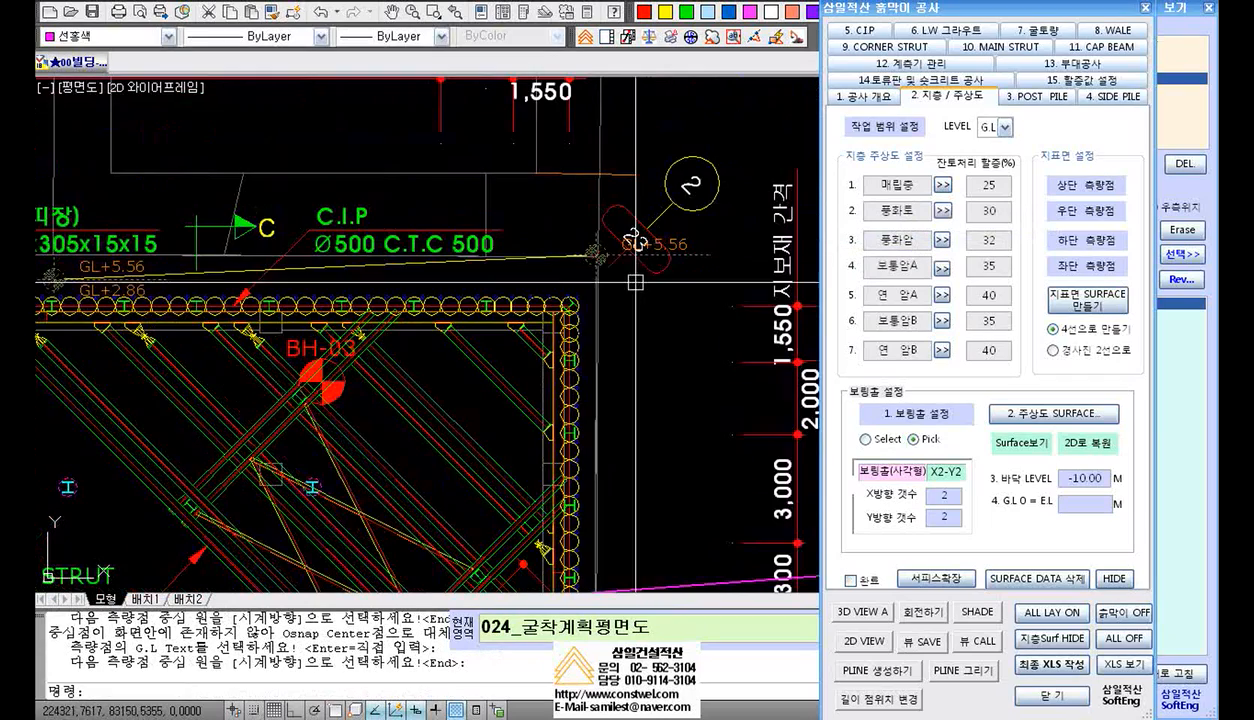
scroll(359, 339, "down", 4)
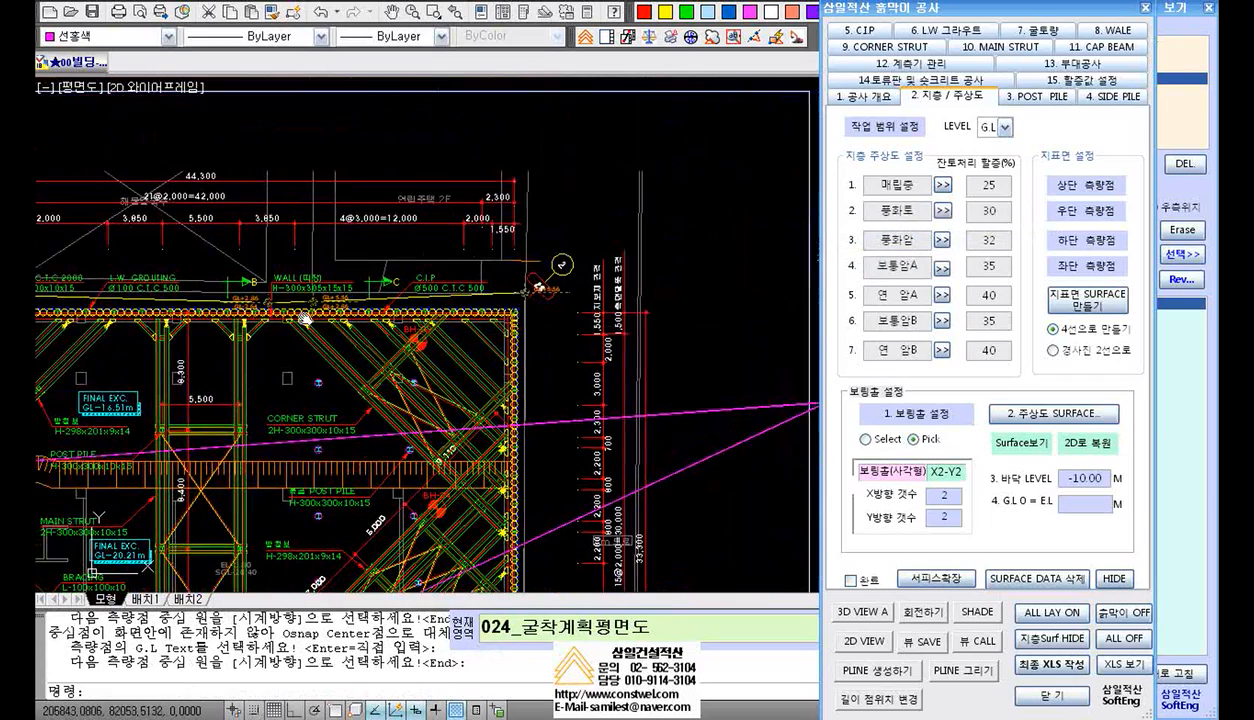
scroll(533, 302, "up", 4)
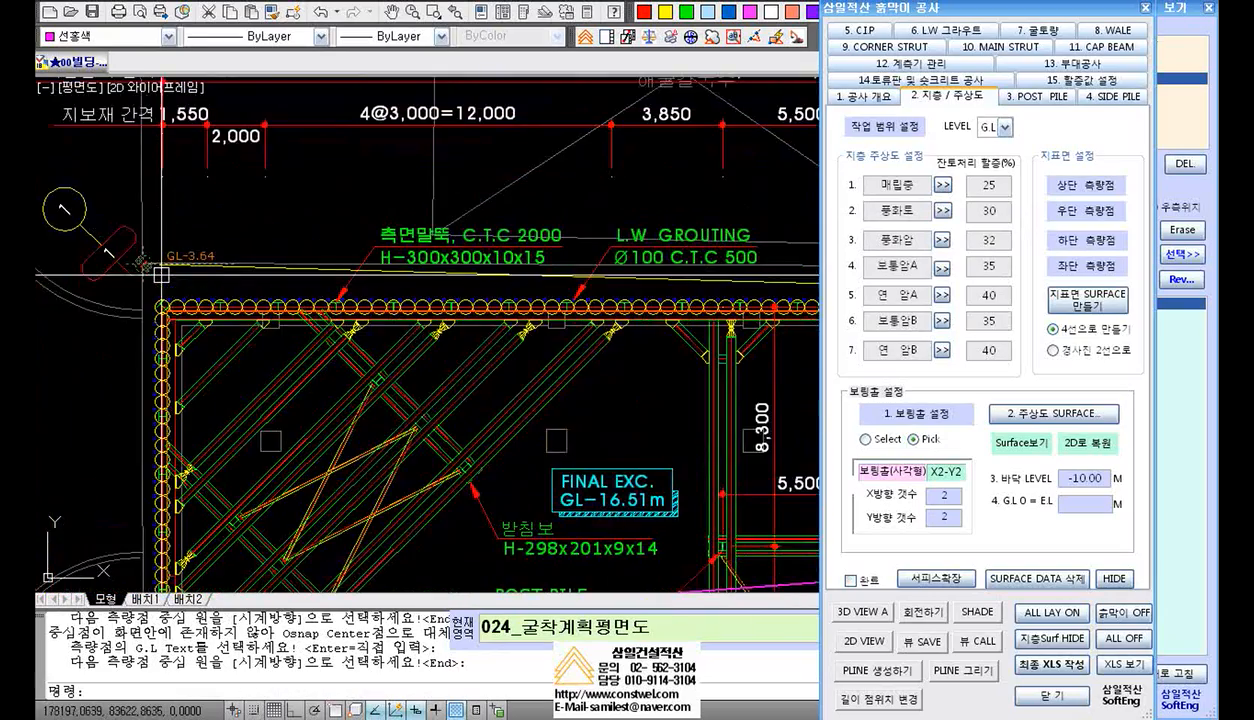
middle_click_drag(697, 290, 353, 330)
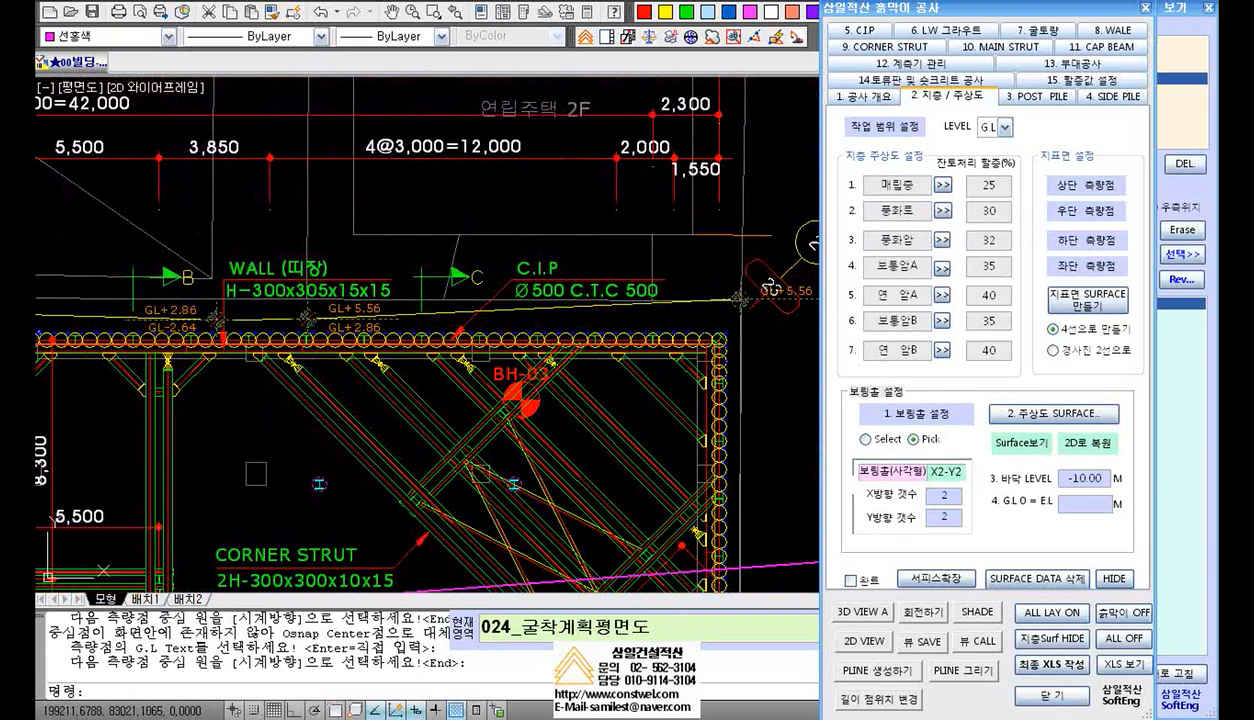
scroll(768, 290, "down", 4)
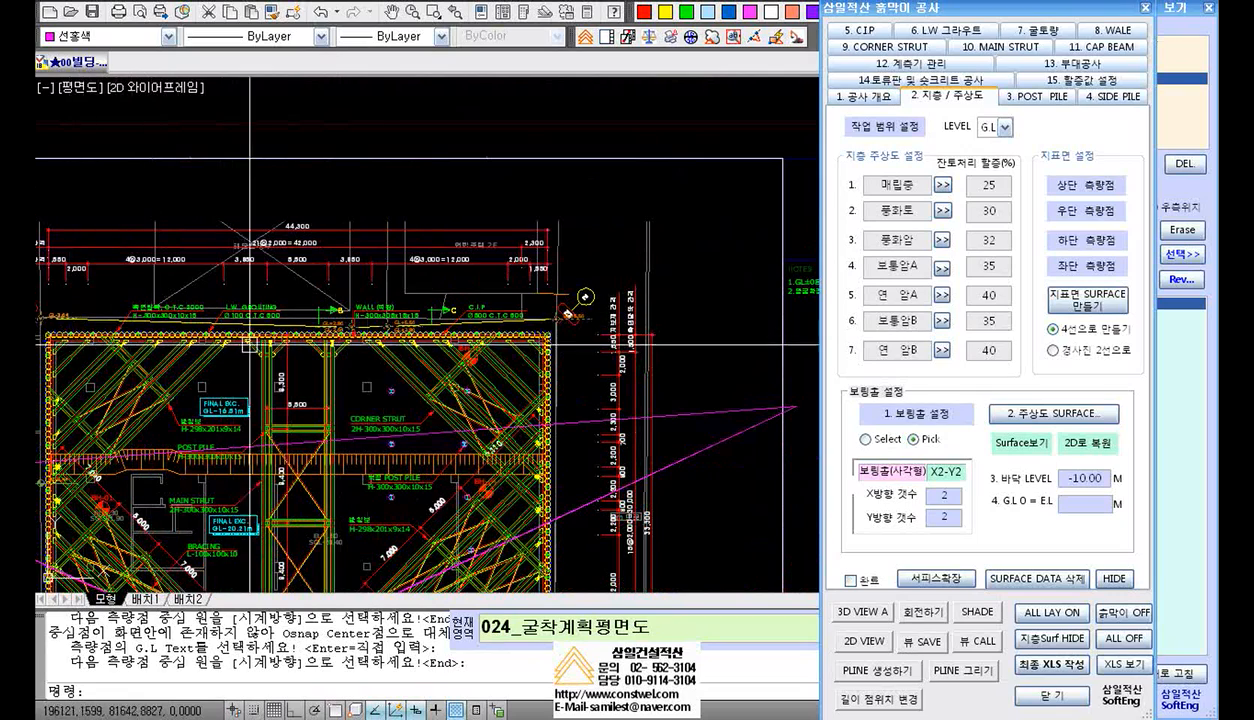
scroll(515, 326, "up", 2)
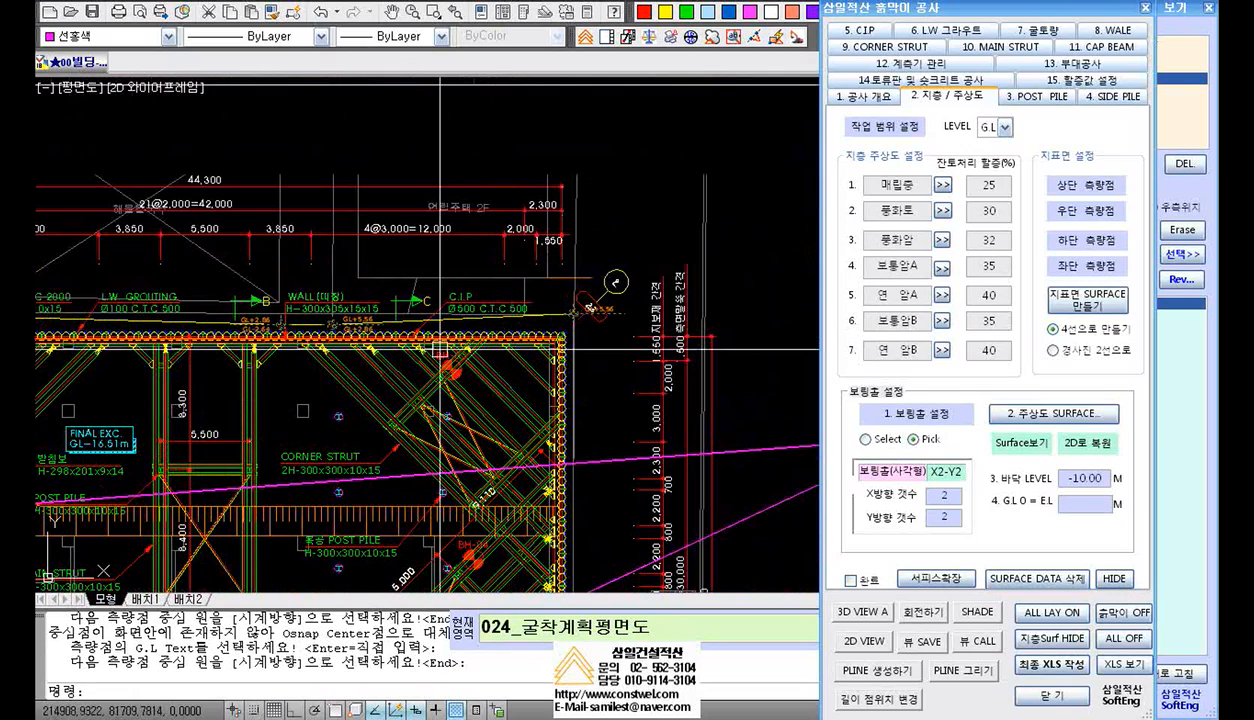
scroll(290, 335, "up", 2)
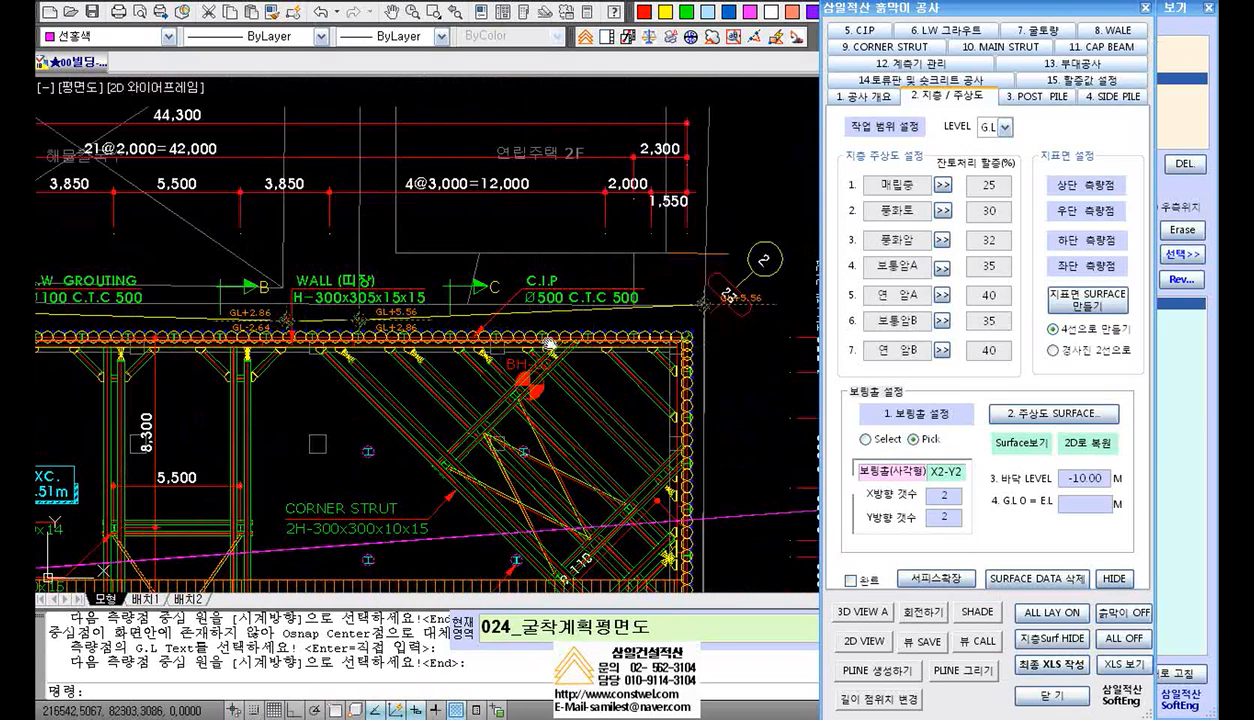
middle_click_drag(634, 333, 497, 298)
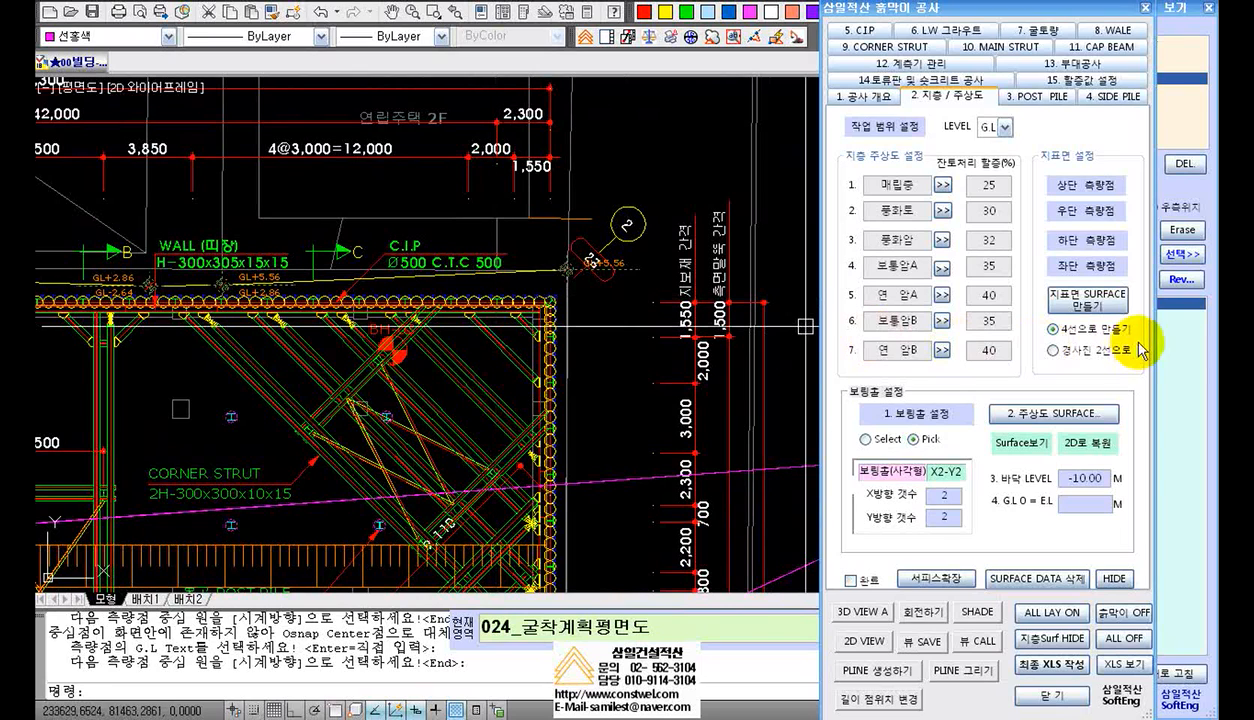
Start the 우단 측량점 line at the survey mark by the excavation's upper-right corner, using its level text GL+5.56
left_click(1095, 213)
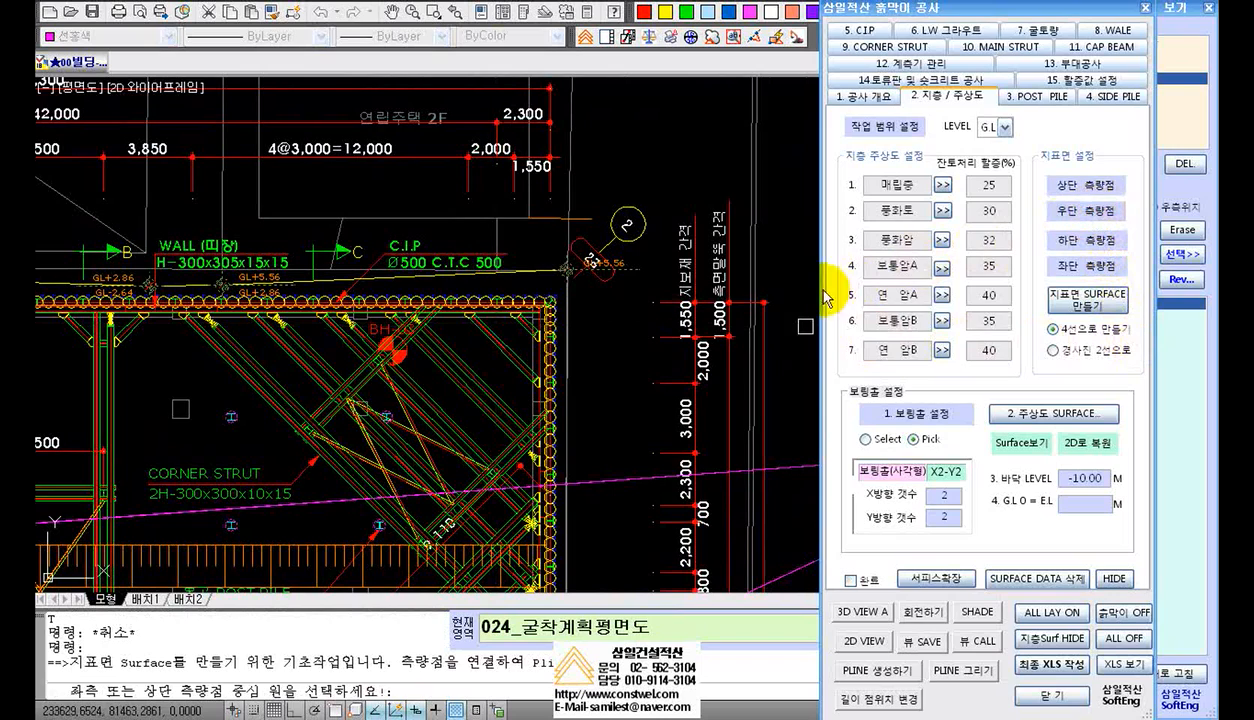
scroll(604, 280, "up", 8)
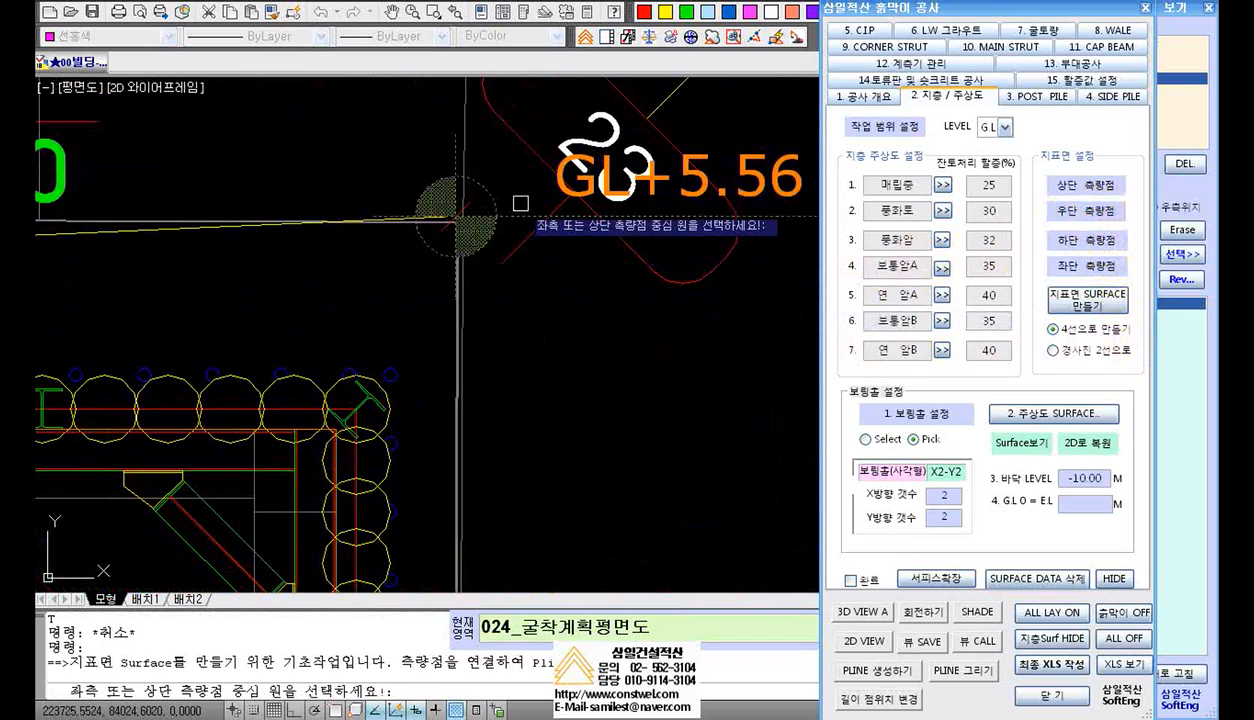
middle_click_drag(520, 204, 440, 258)
left_click(408, 241)
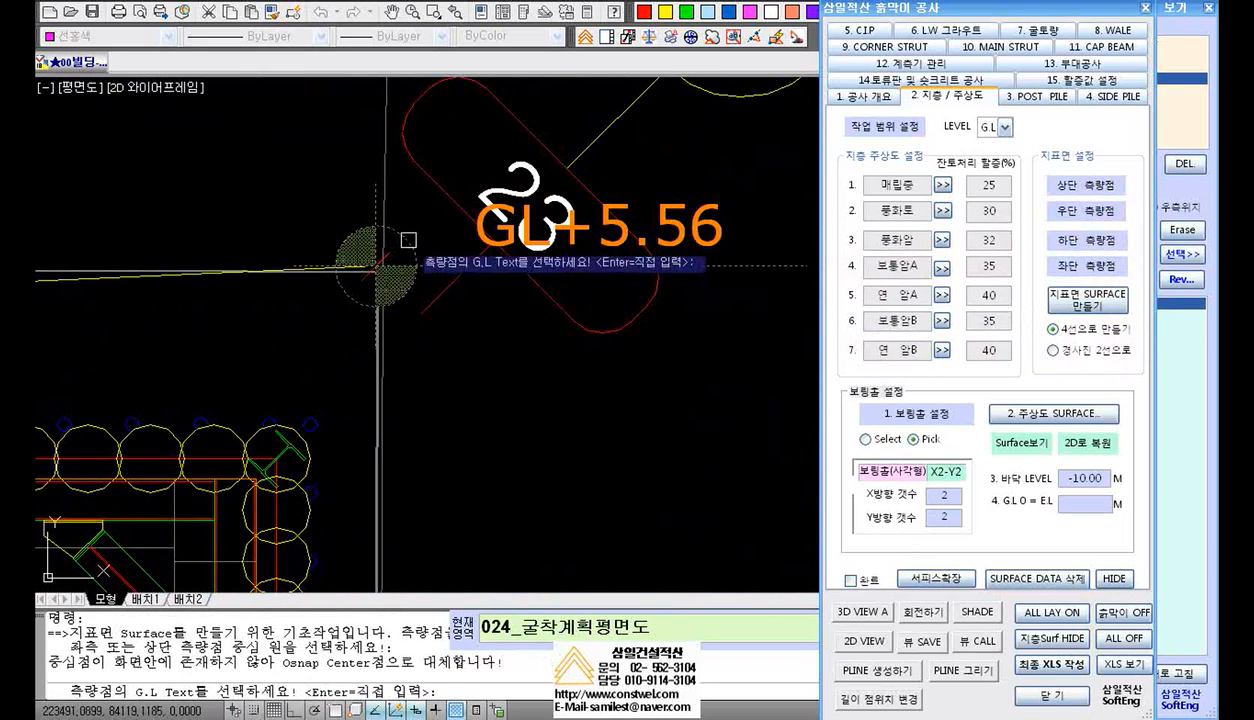
left_click(697, 218)
Add the survey mark by the excavation's lower-right corner with level text GL+6.06 and finish the 우단 측량점 line
scroll(662, 447, "down", 6)
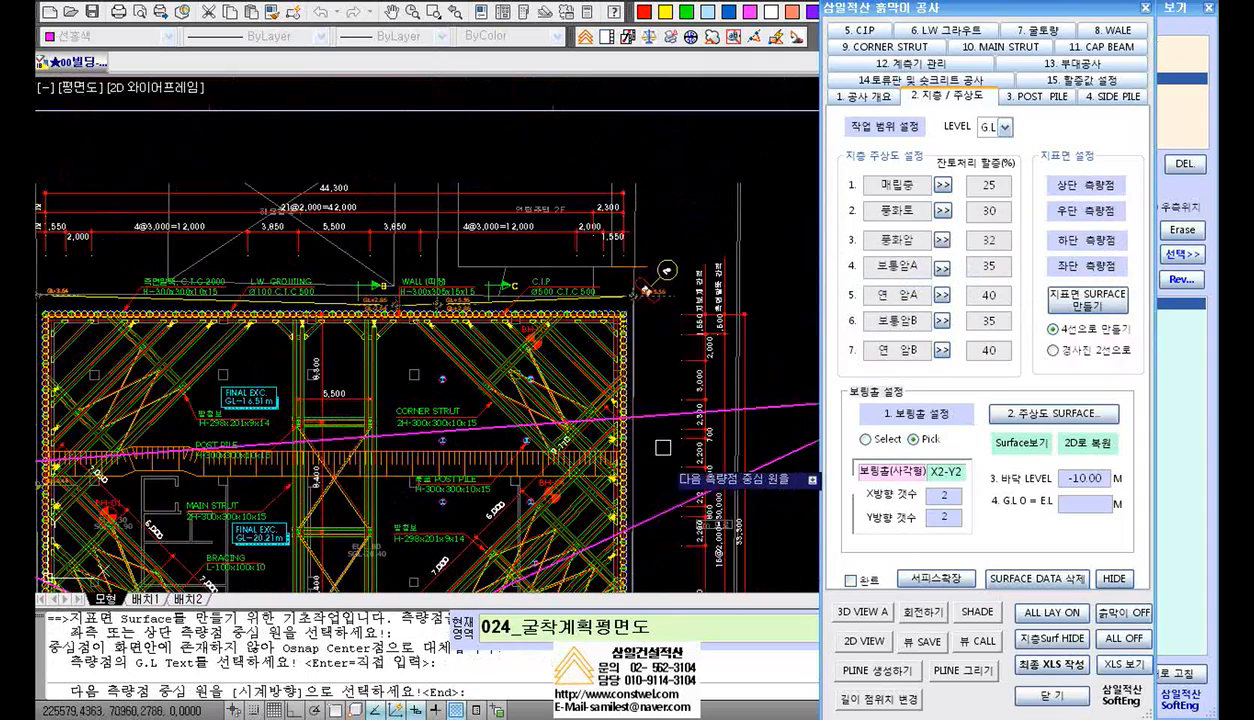
middle_click_drag(662, 466, 659, 252)
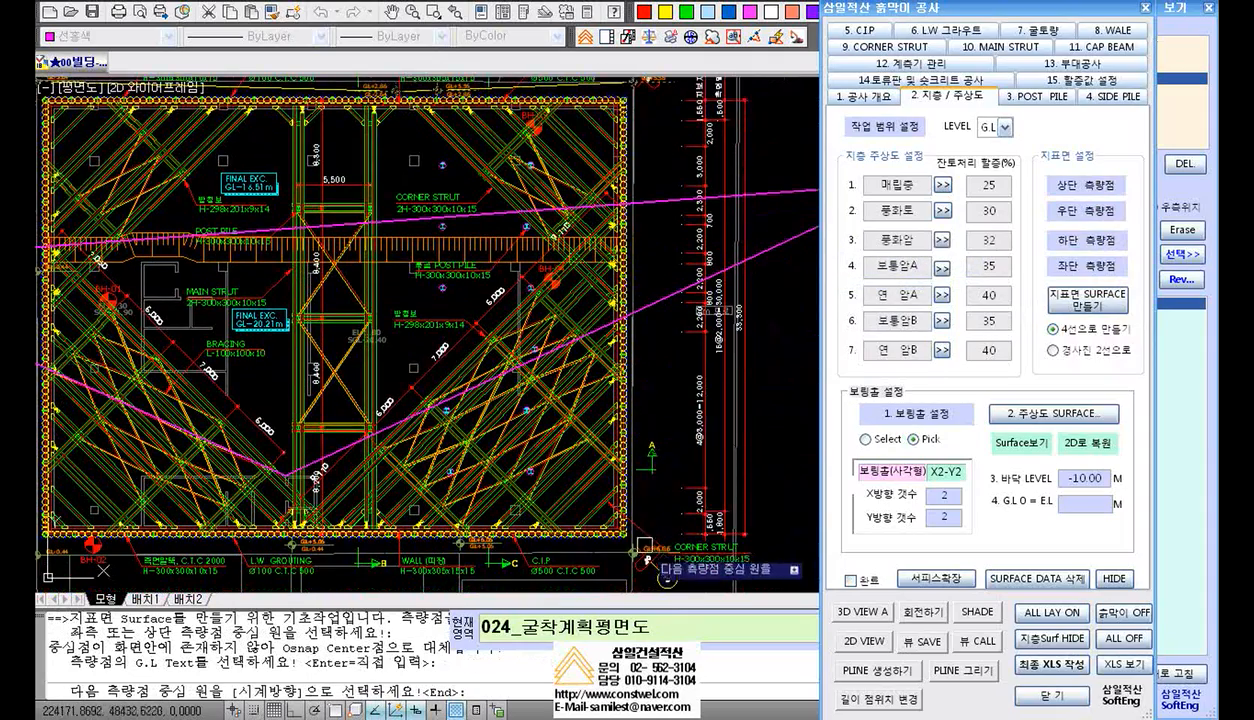
scroll(645, 553, "up", 6)
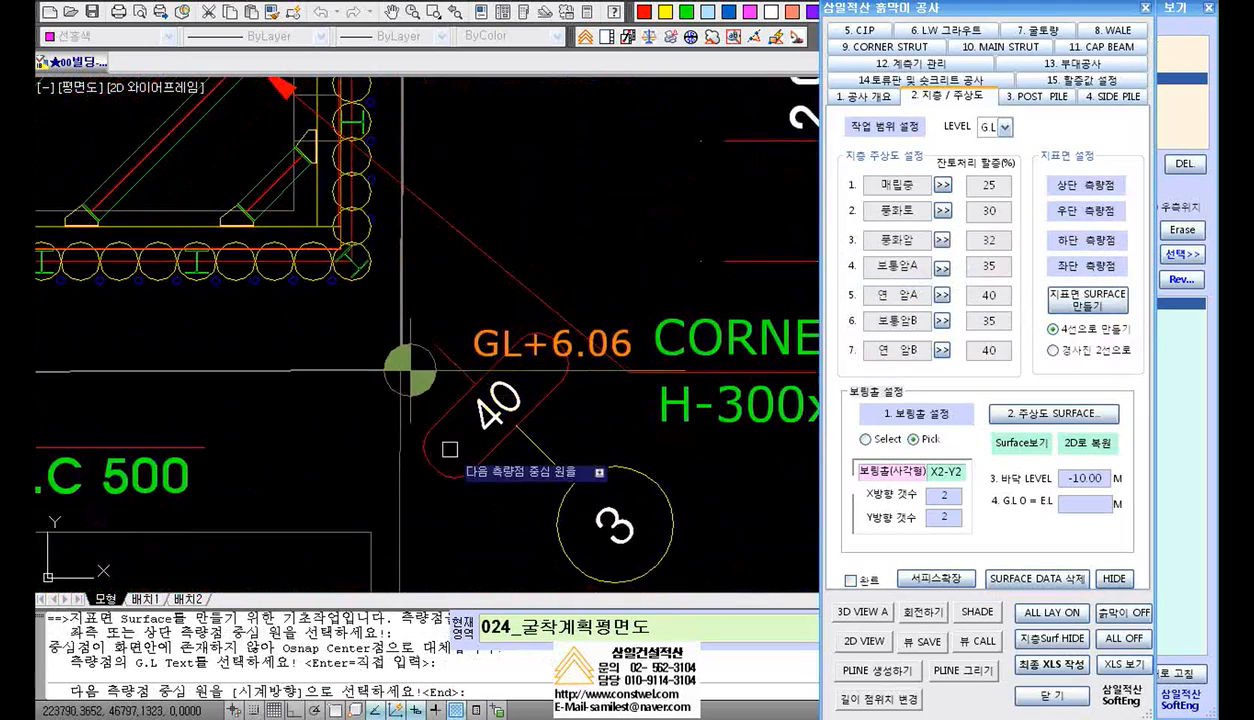
scroll(439, 438, "up", 2)
left_click(422, 365)
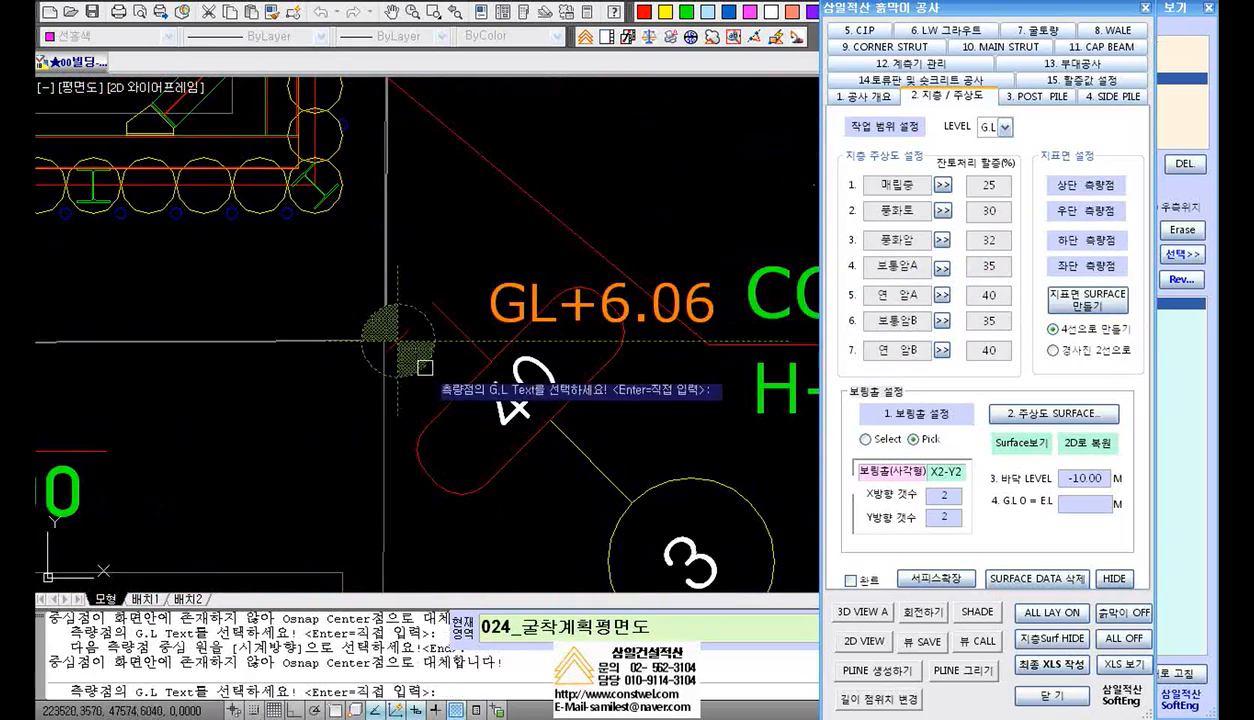
left_click(526, 287)
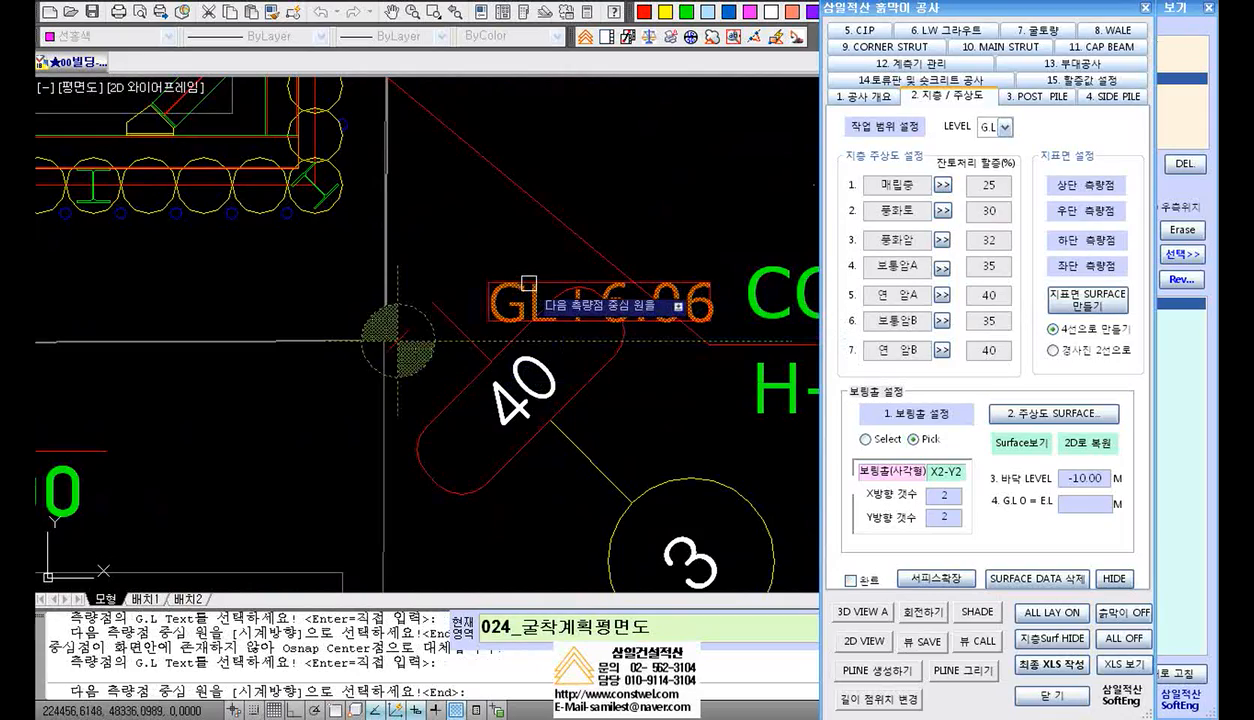
scroll(545, 320, "down", 6)
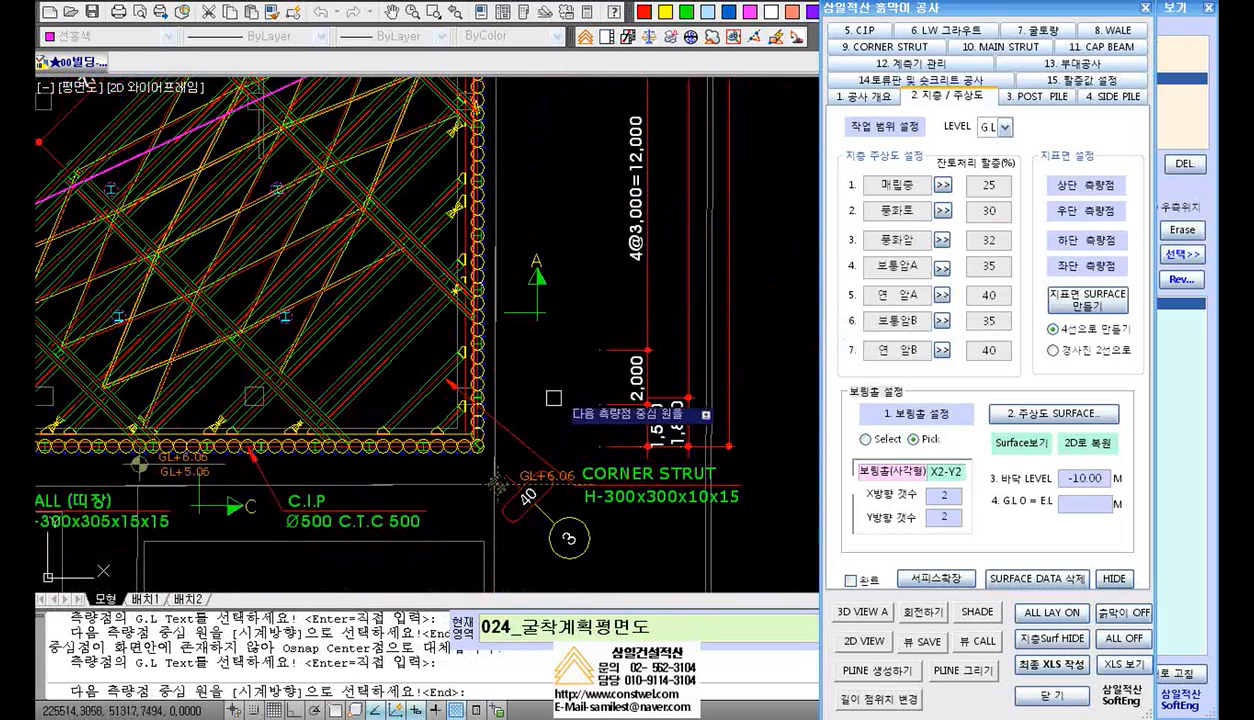
key("Return")
Start the 하단 측량점 line at the survey mark by the excavation's lower-right corner, using its level text GL+6.06
scroll(558, 380, "down", 6)
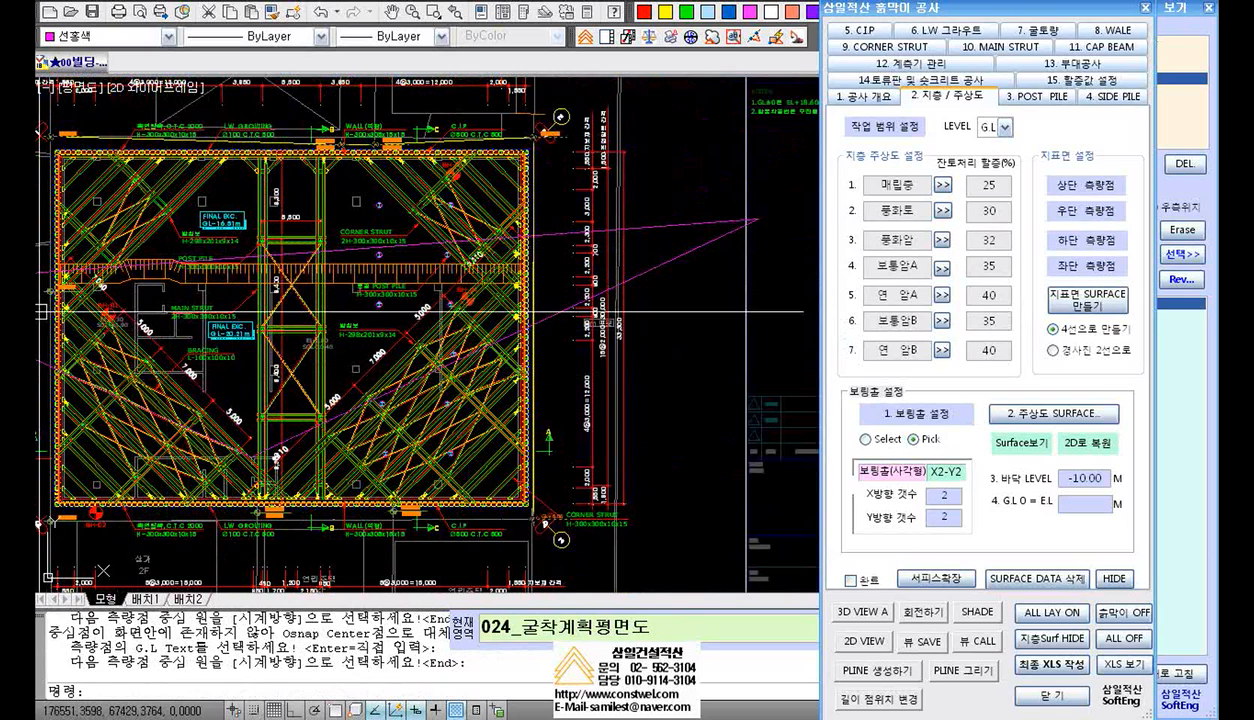
scroll(413, 541, "up", 2)
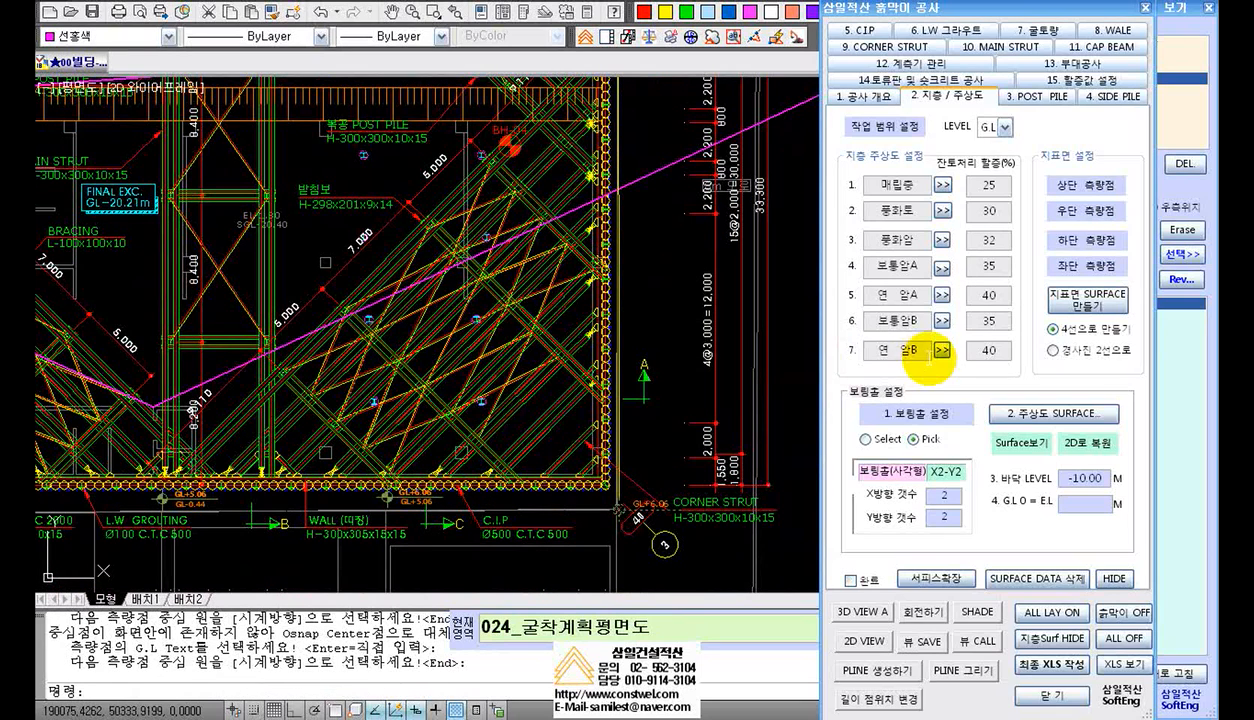
left_click(1097, 242)
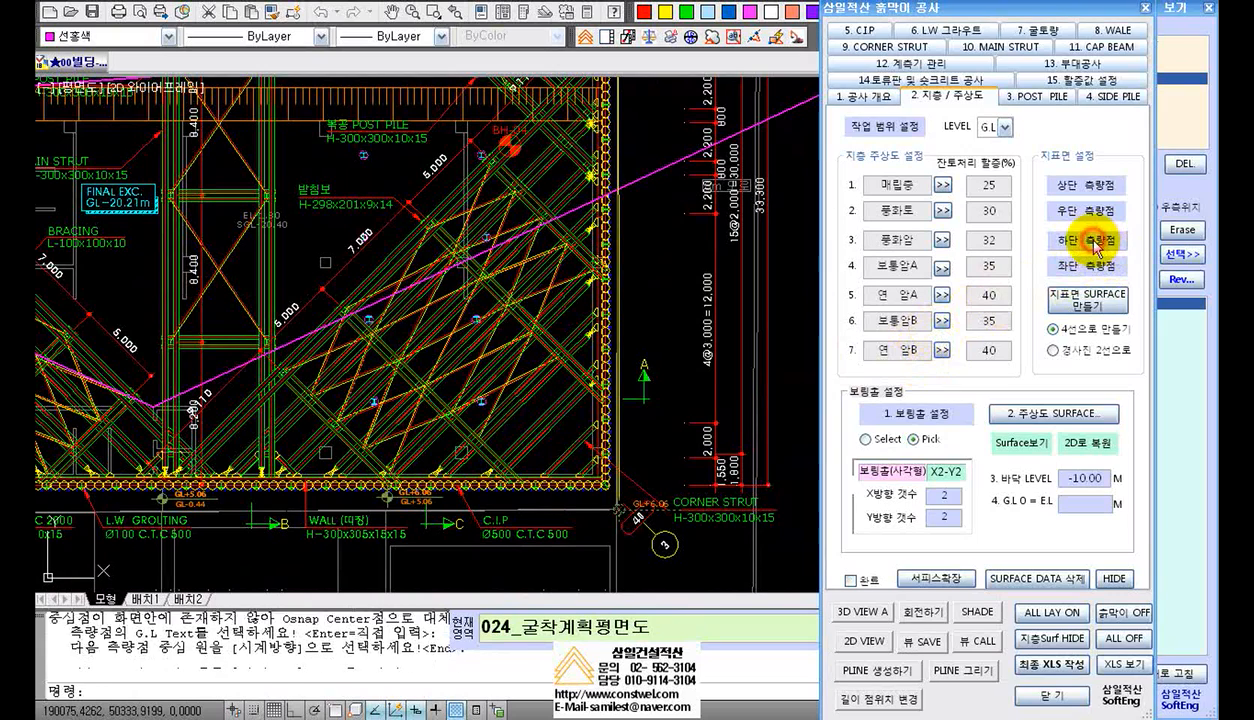
scroll(737, 530, "up", 9)
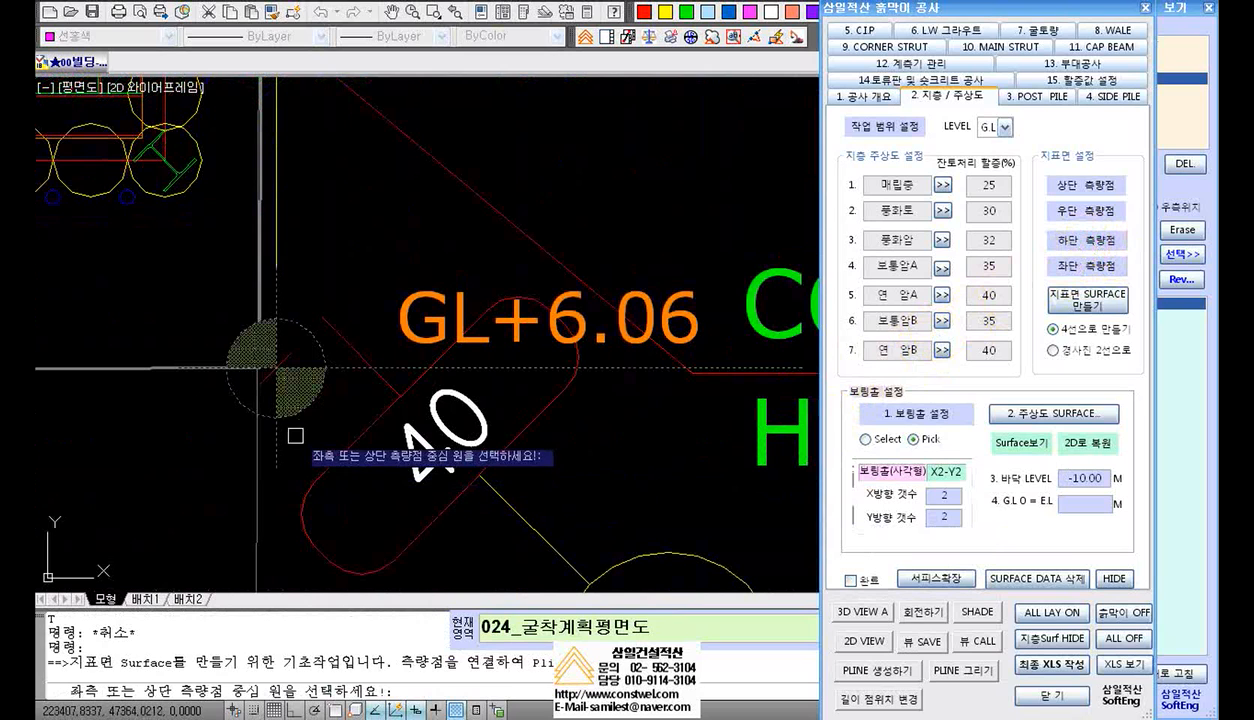
left_click(299, 413)
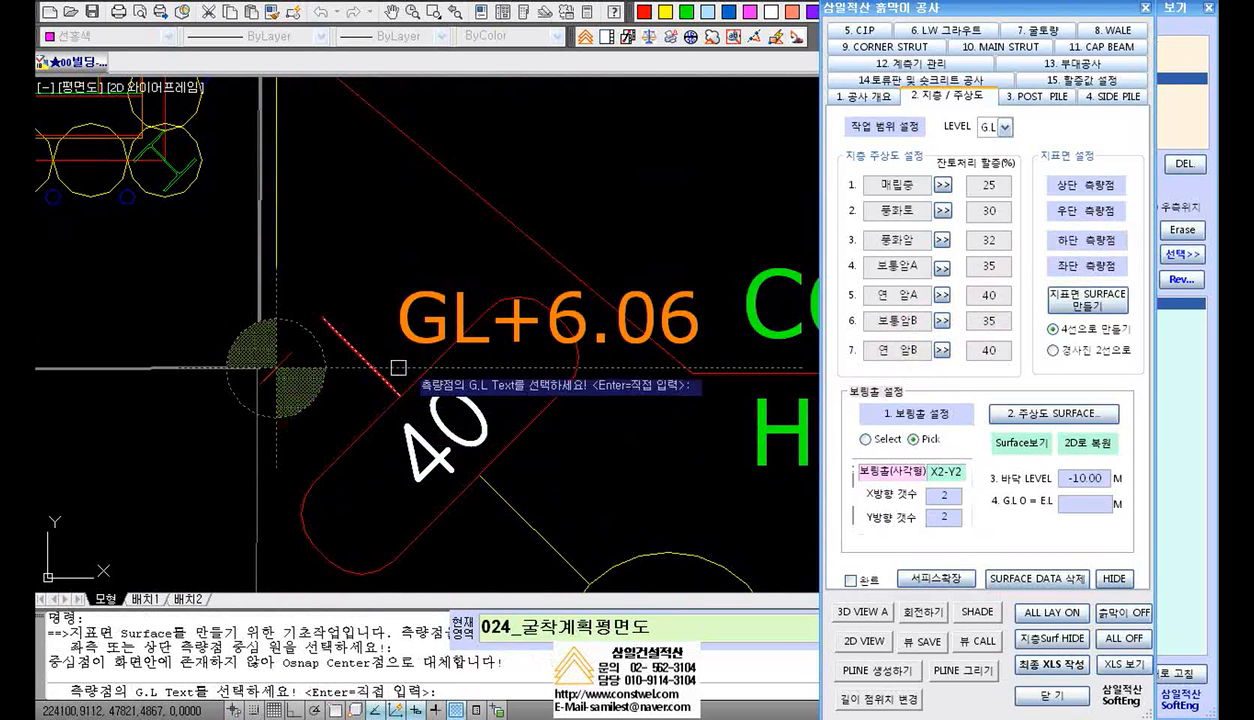
left_click(431, 296)
Add the lower-side survey mark between section marks B and C twice, first with level GL+6.06 and again with GL+5.06
scroll(620, 390, "down", 6)
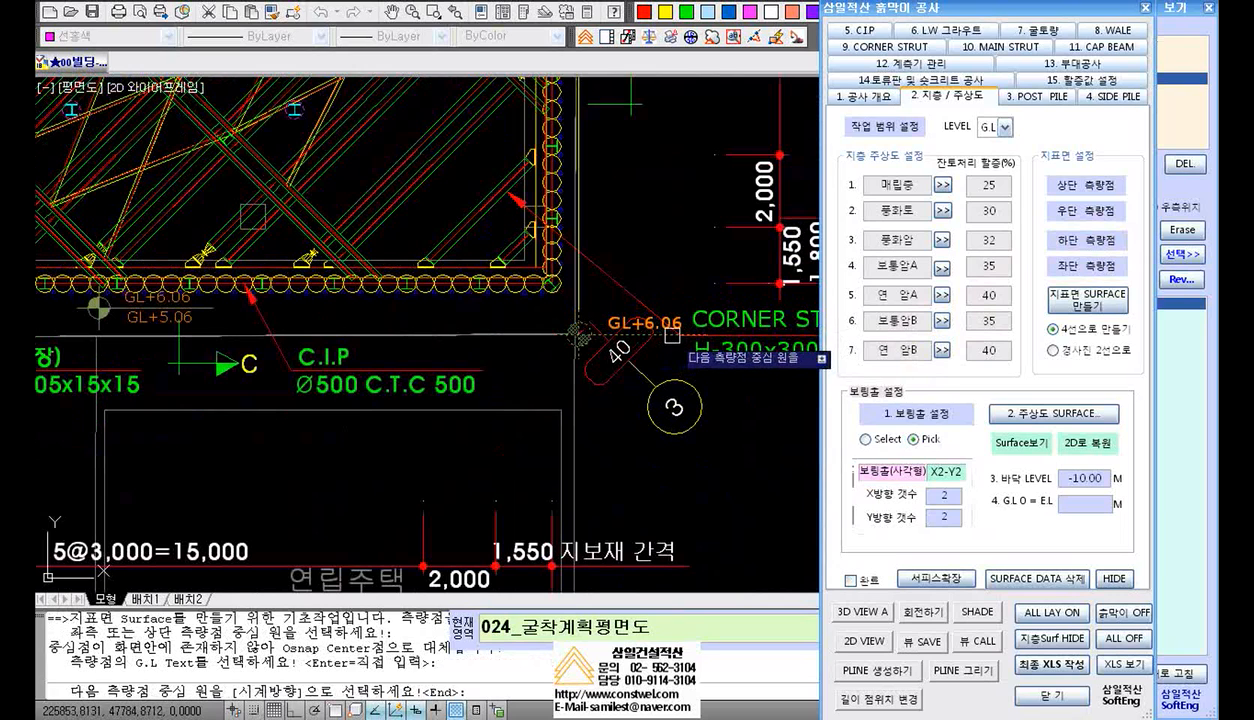
scroll(157, 327, "up", 2)
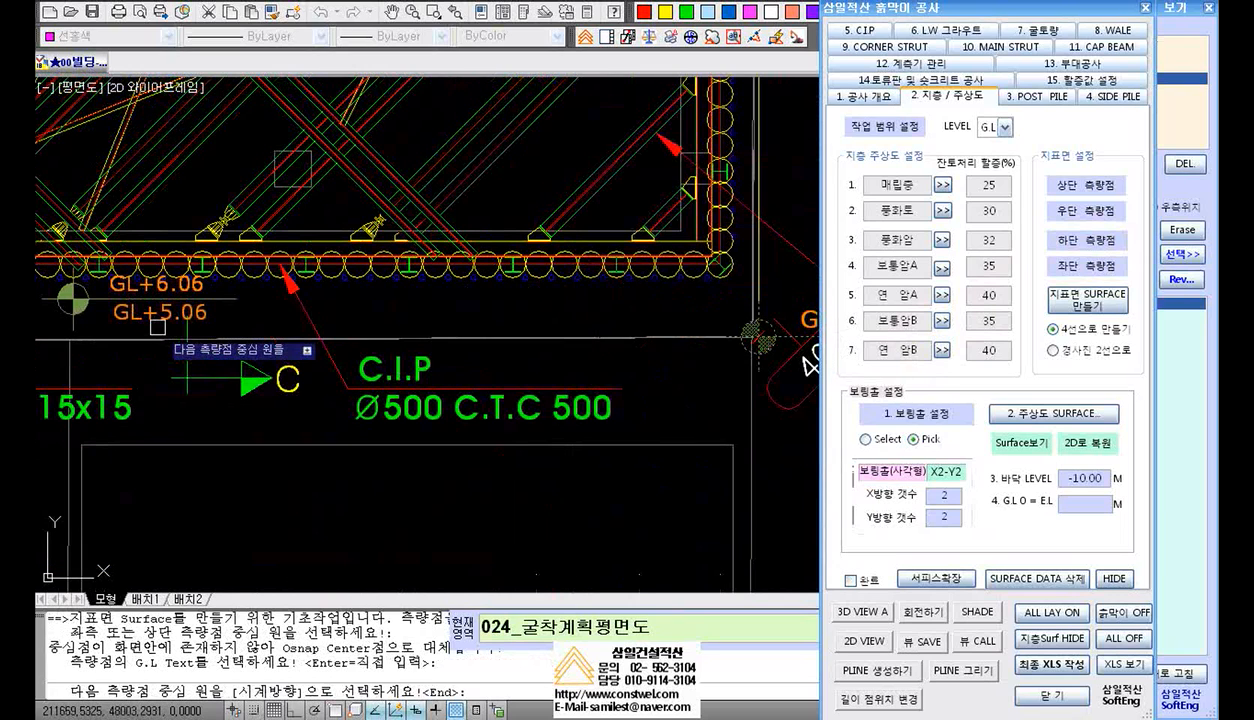
middle_click_drag(160, 310, 465, 352)
scroll(463, 352, "up", 2)
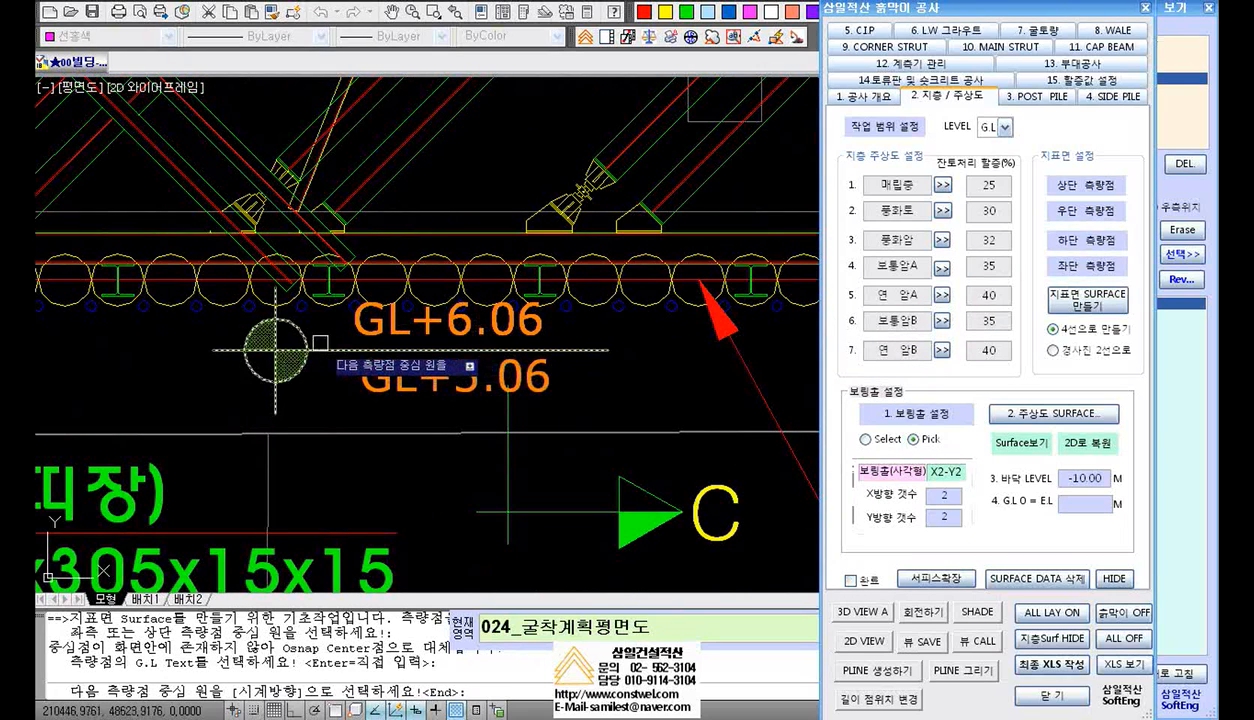
left_click(303, 335)
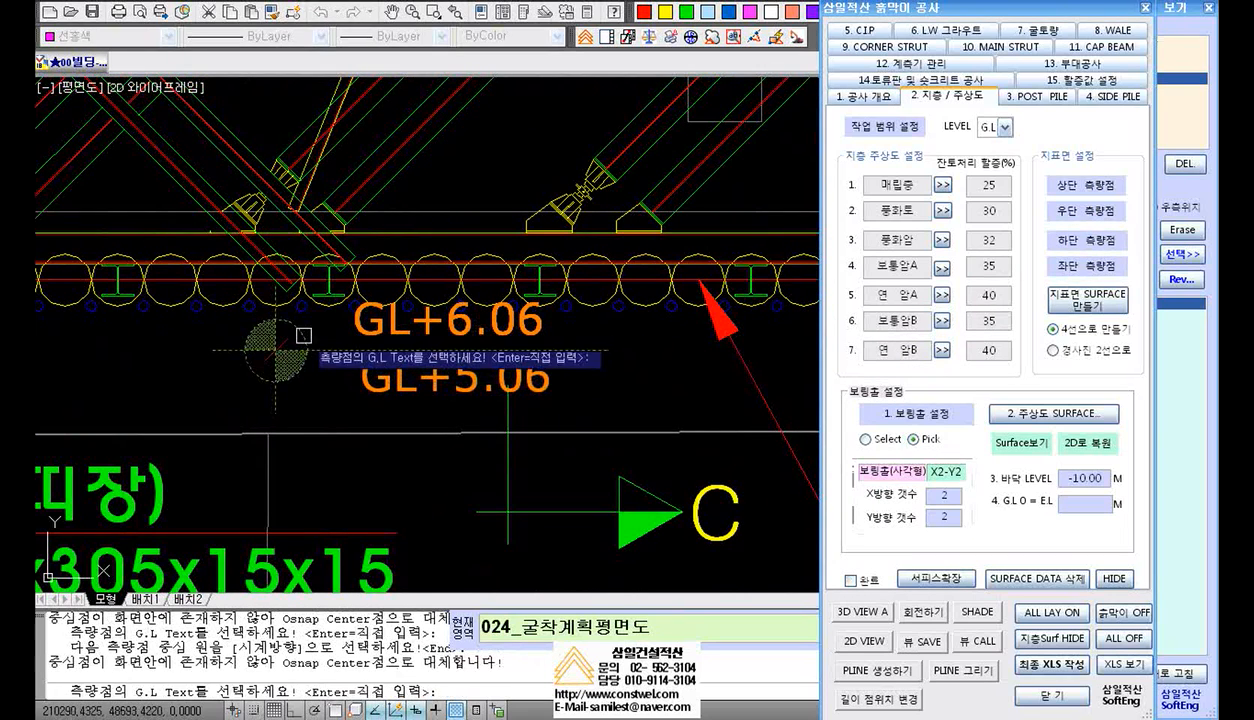
left_click(375, 333)
scroll(403, 349, "down", 1)
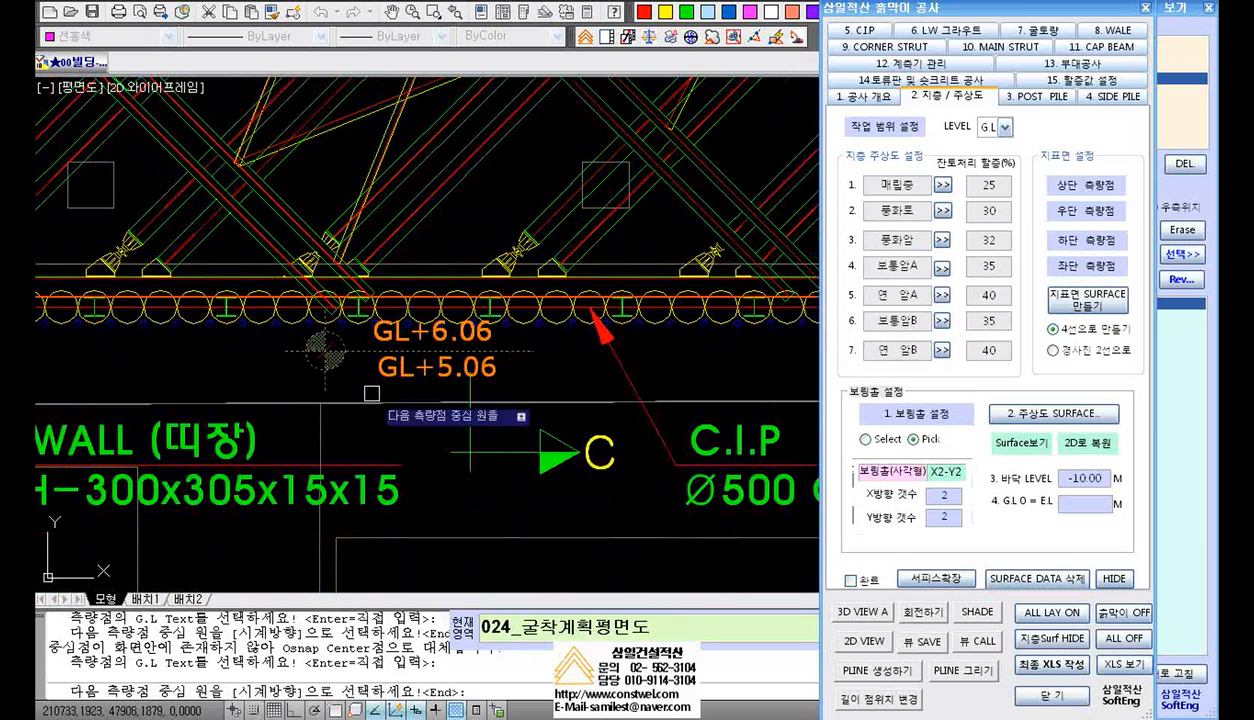
scroll(447, 376, "up", 2)
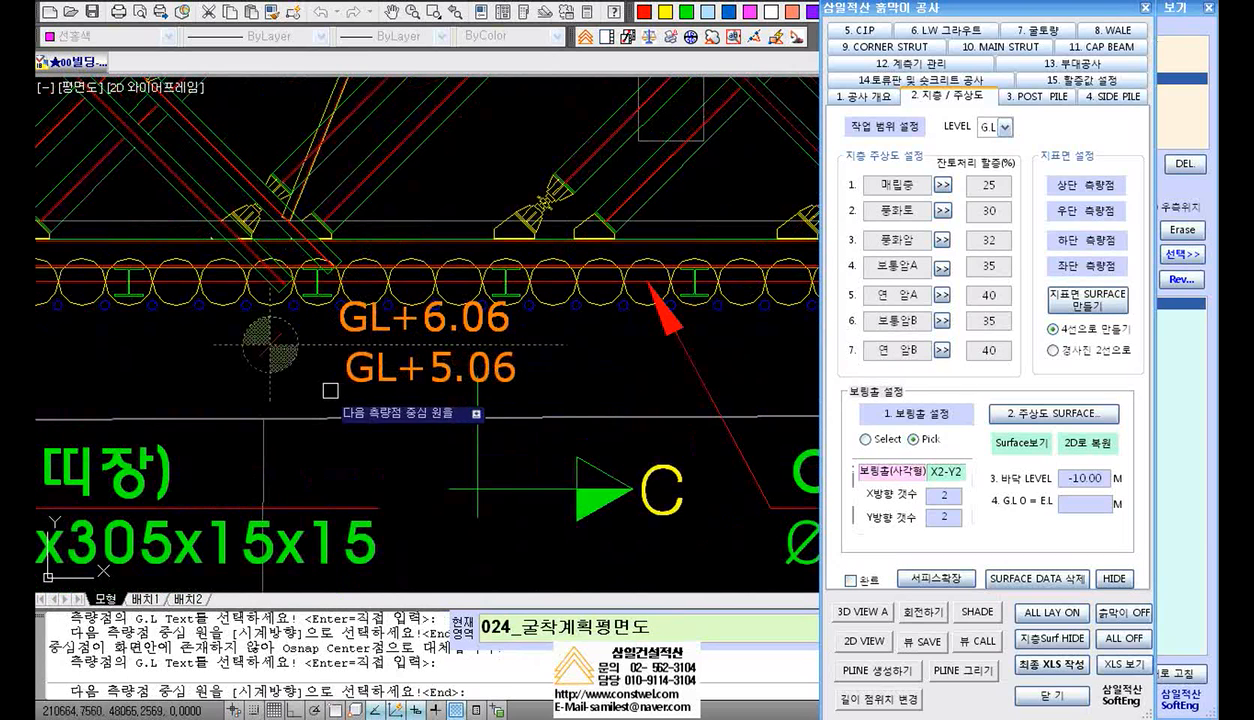
scroll(283, 384, "up", 1)
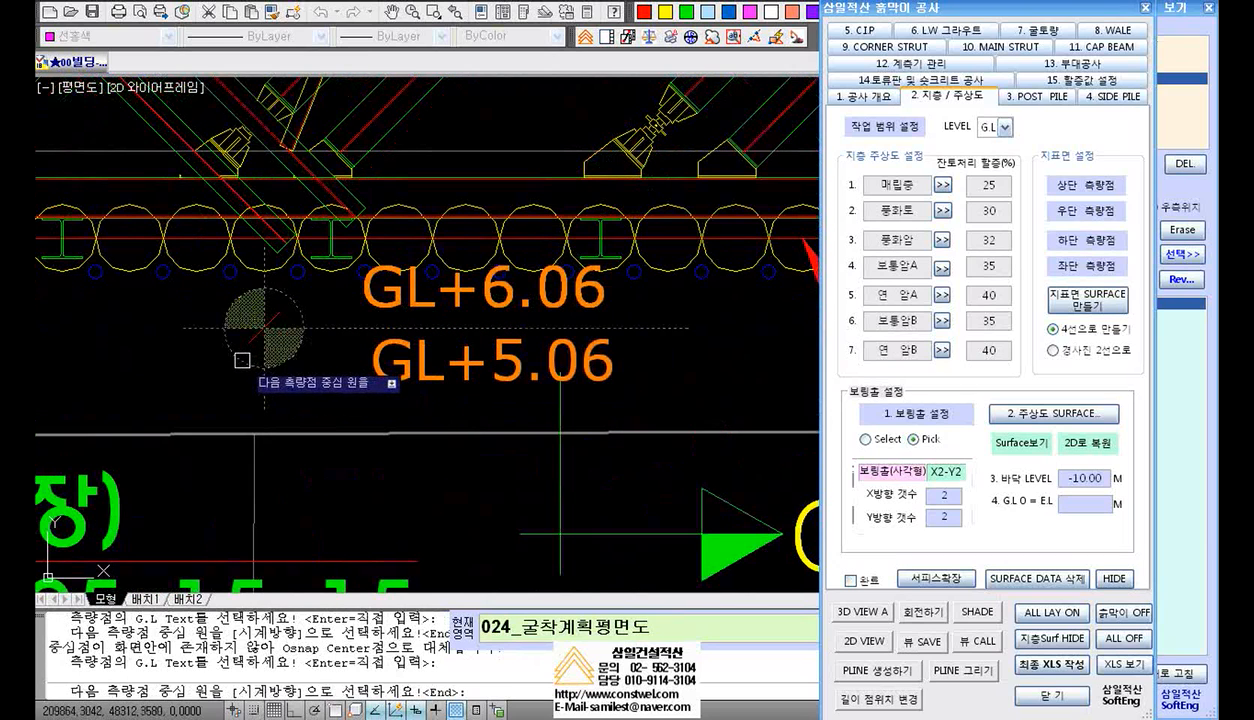
left_click(242, 360)
left_click(415, 368)
Add the lower-side survey mark left of section mark B twice, first with level text GL+5.06 and again with GL-0.44
scroll(647, 359, "down", 1)
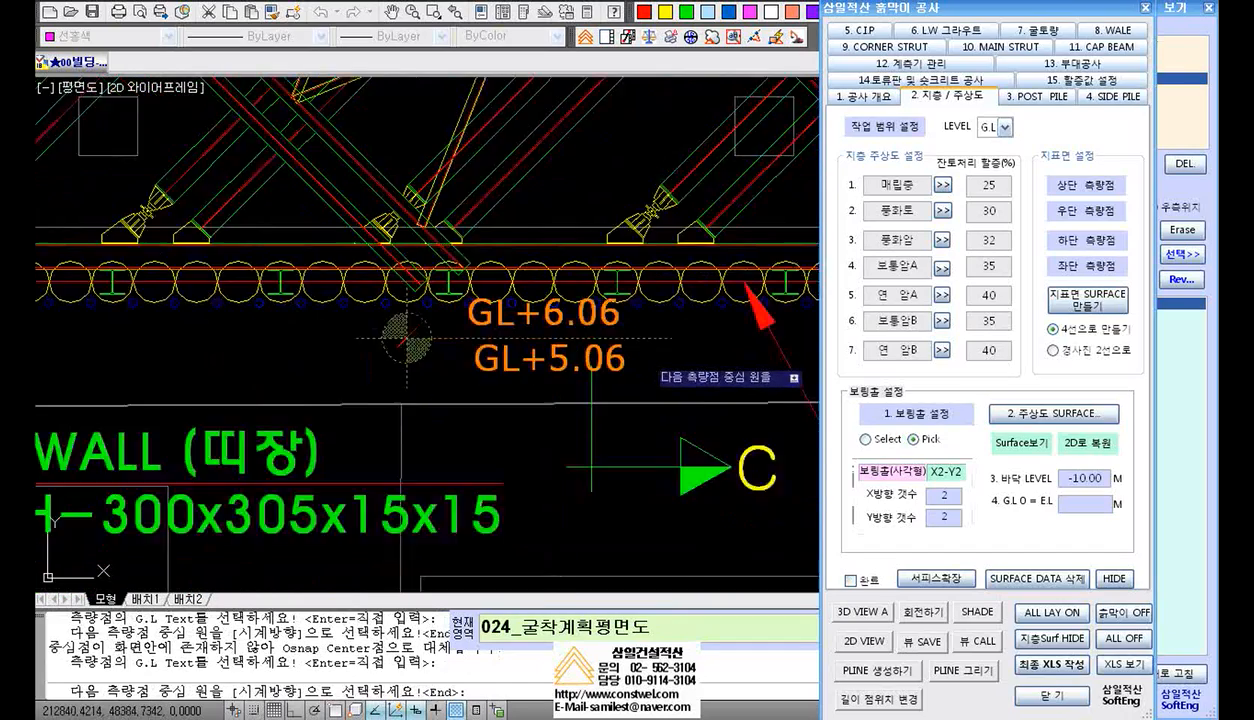
scroll(640, 370, "down", 2)
scroll(620, 515, "down", 2)
scroll(622, 370, "up", 2)
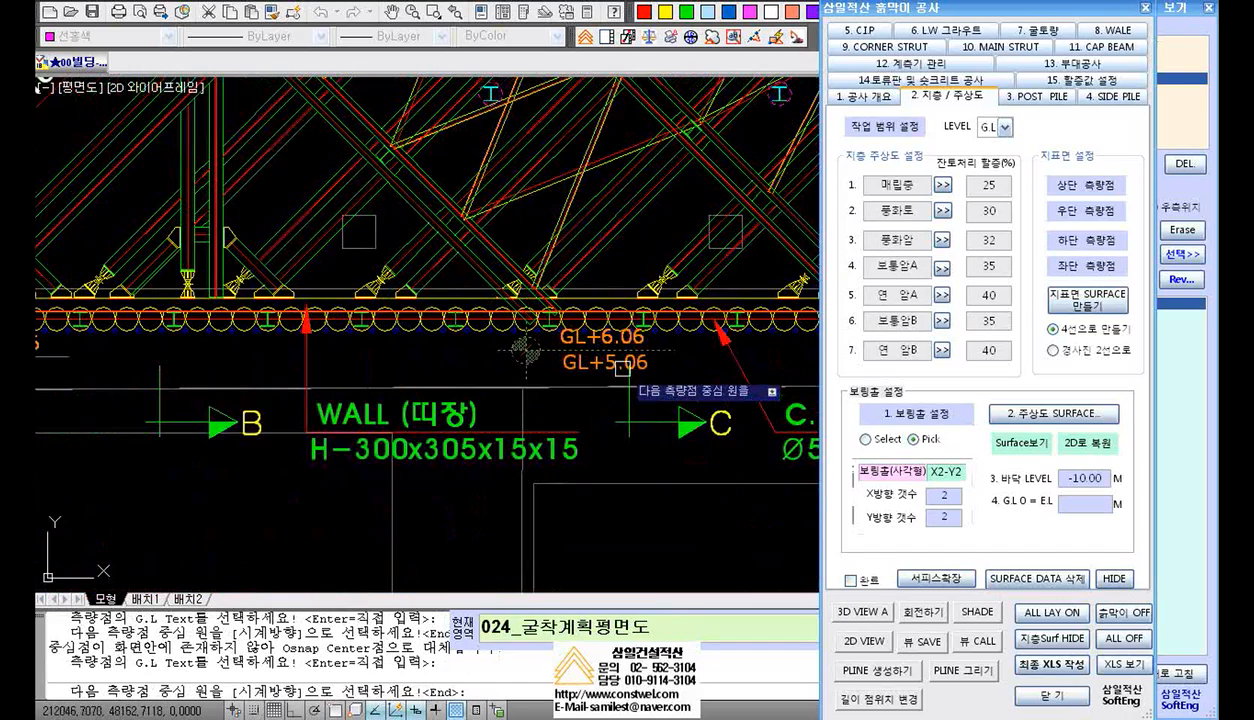
middle_click_drag(395, 372, 530, 372)
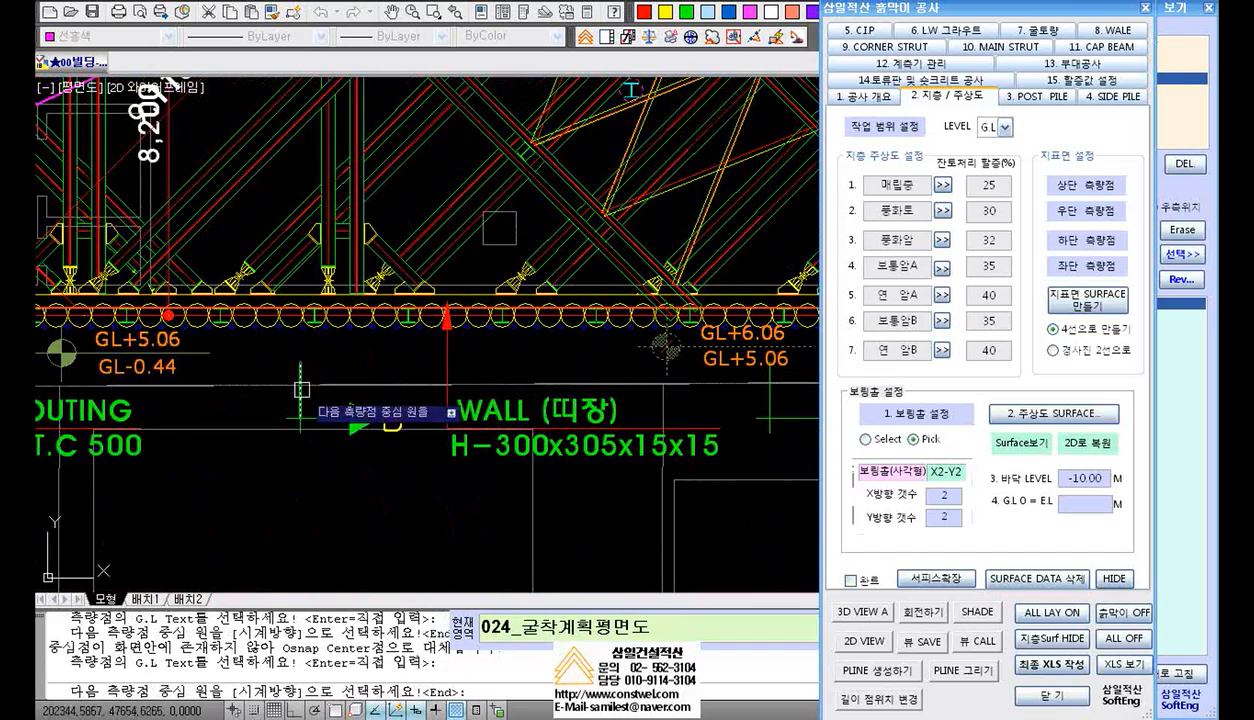
scroll(138, 340, "up", 2)
middle_click_drag(345, 337, 481, 347)
scroll(175, 343, "up", 2)
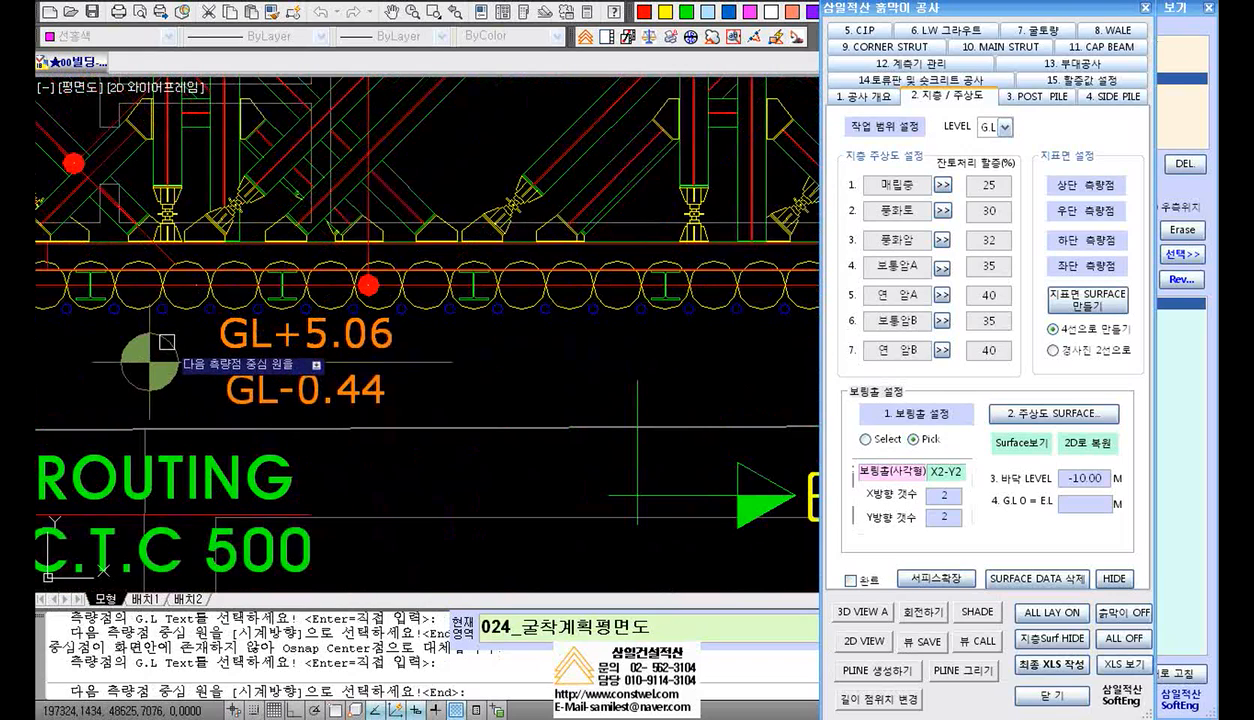
left_click(166, 341)
left_click(247, 342)
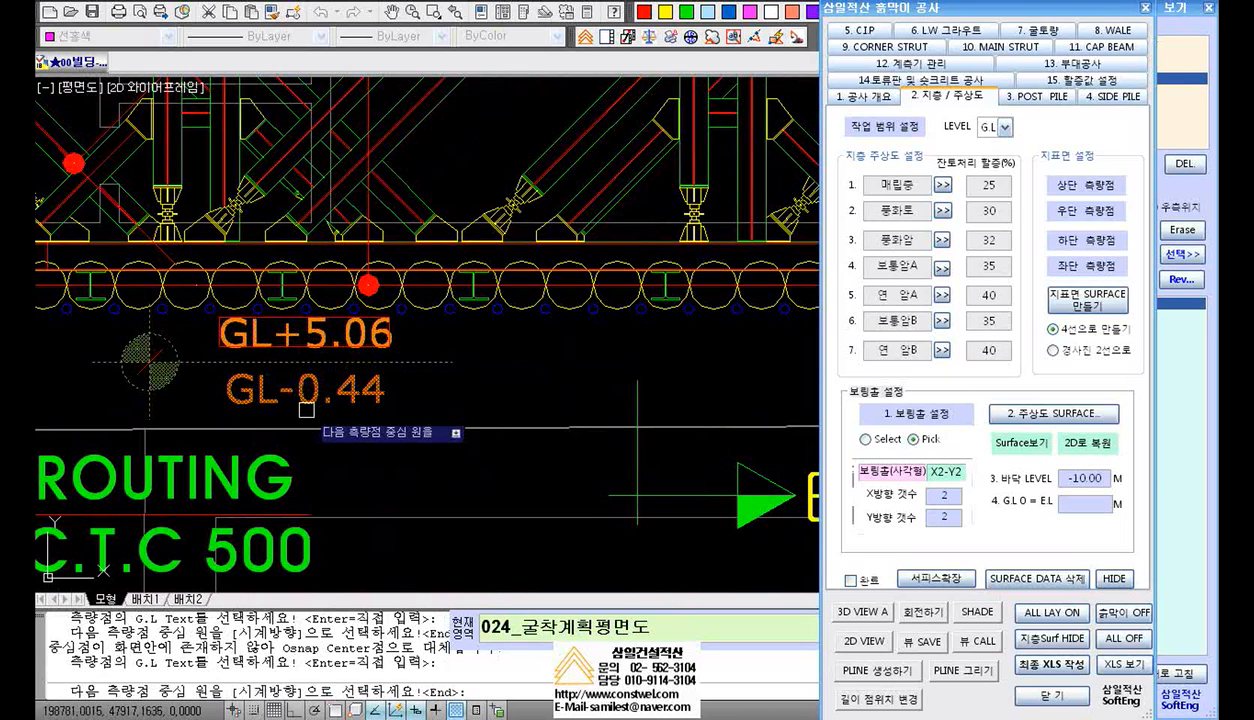
left_click(127, 387)
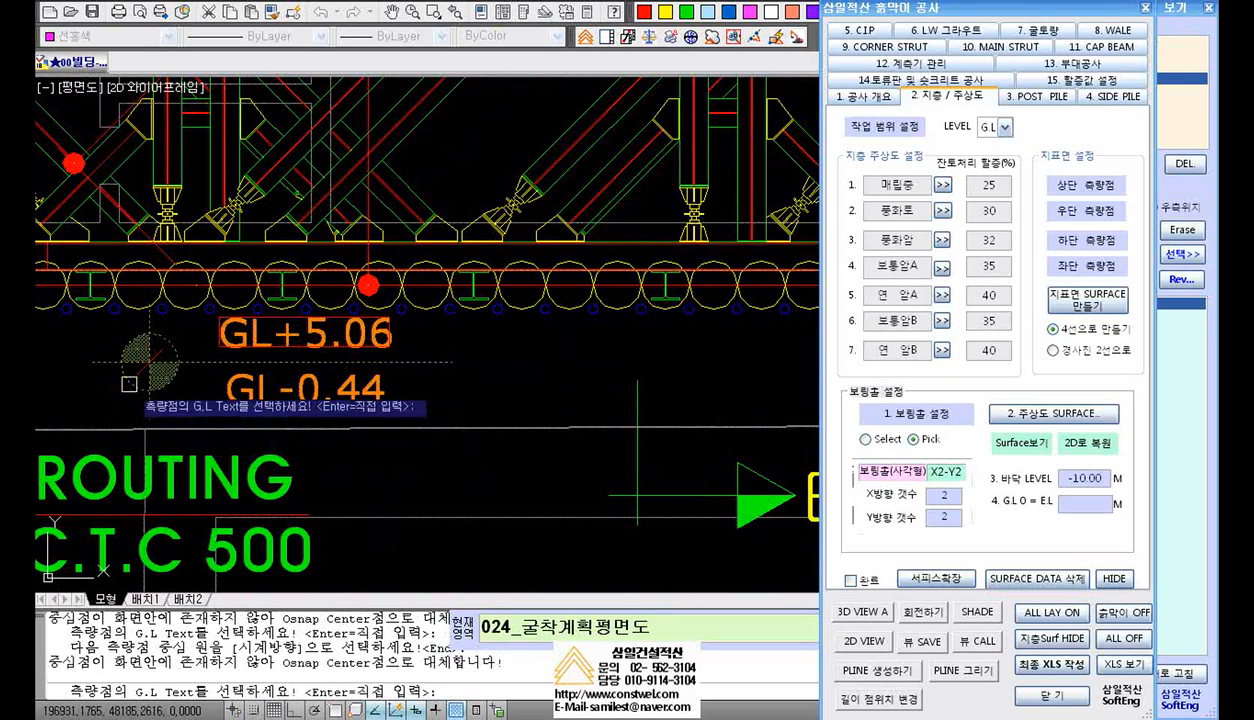
left_click(229, 394)
Add the survey mark by the excavation's lower-left corner with level text GL-0.44 and finish the 하단 측량점 line
scroll(440, 398, "down", 4)
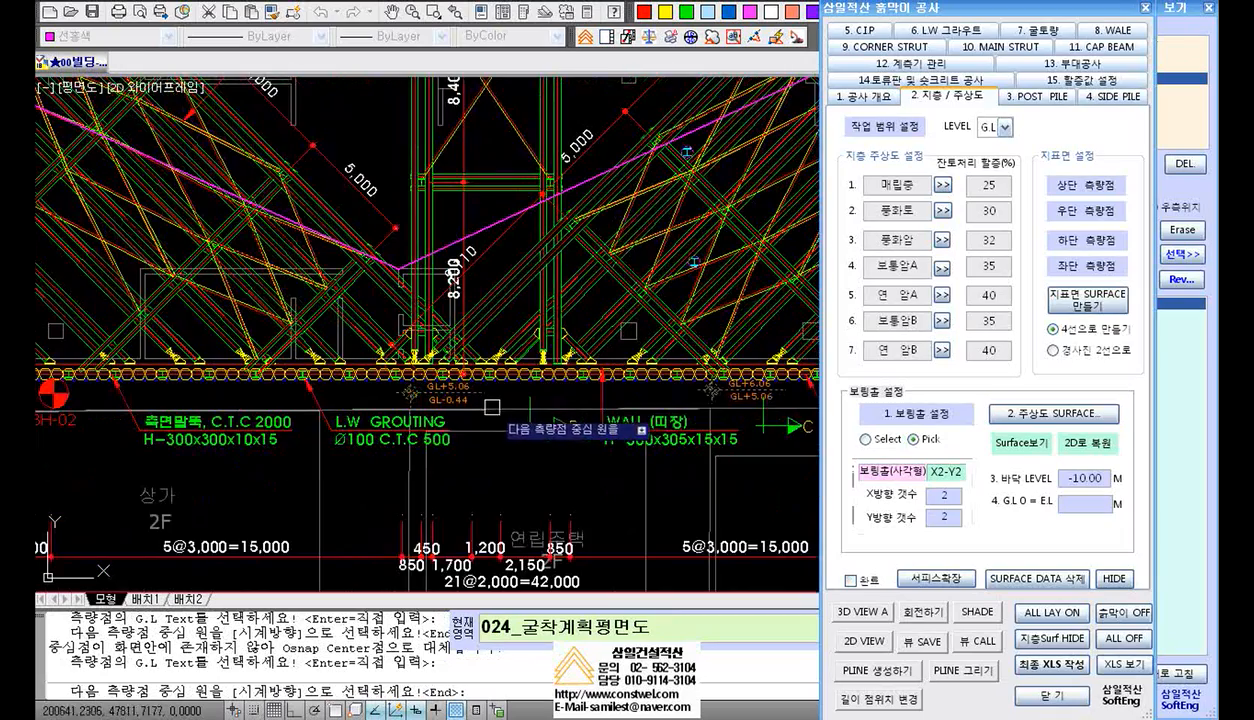
scroll(440, 398, "up", 5)
scroll(522, 395, "down", 4)
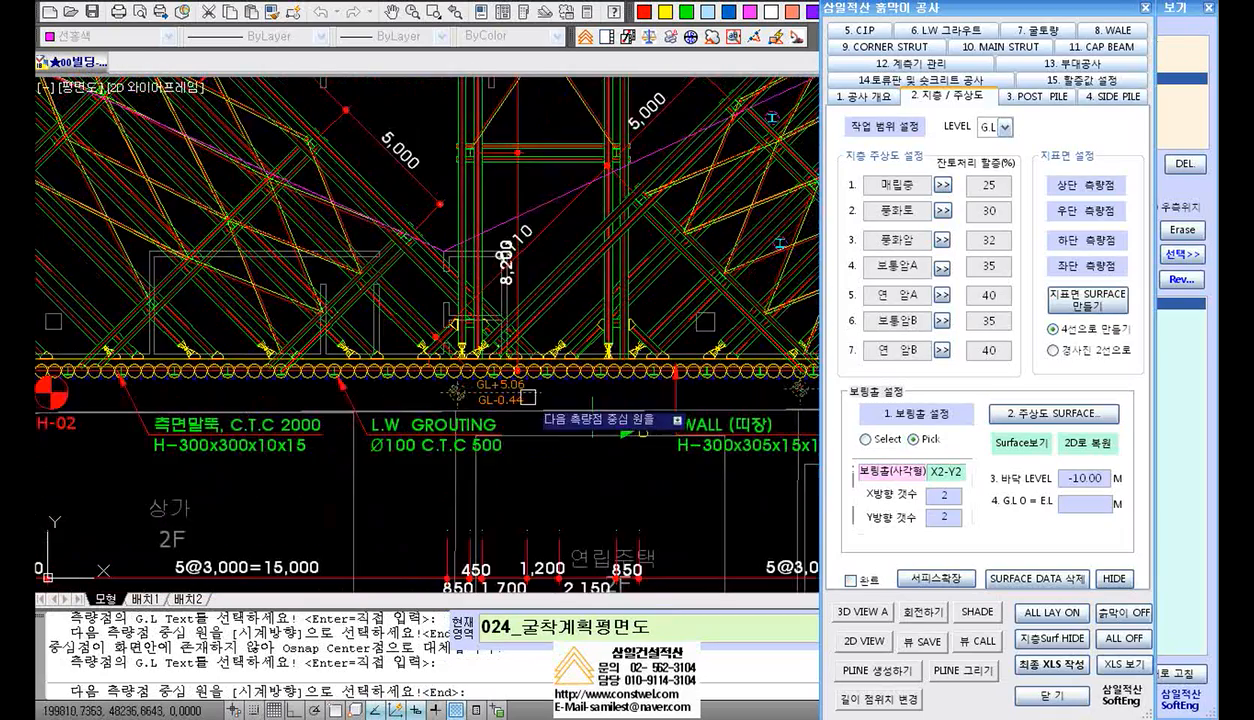
scroll(236, 418, "up", 4)
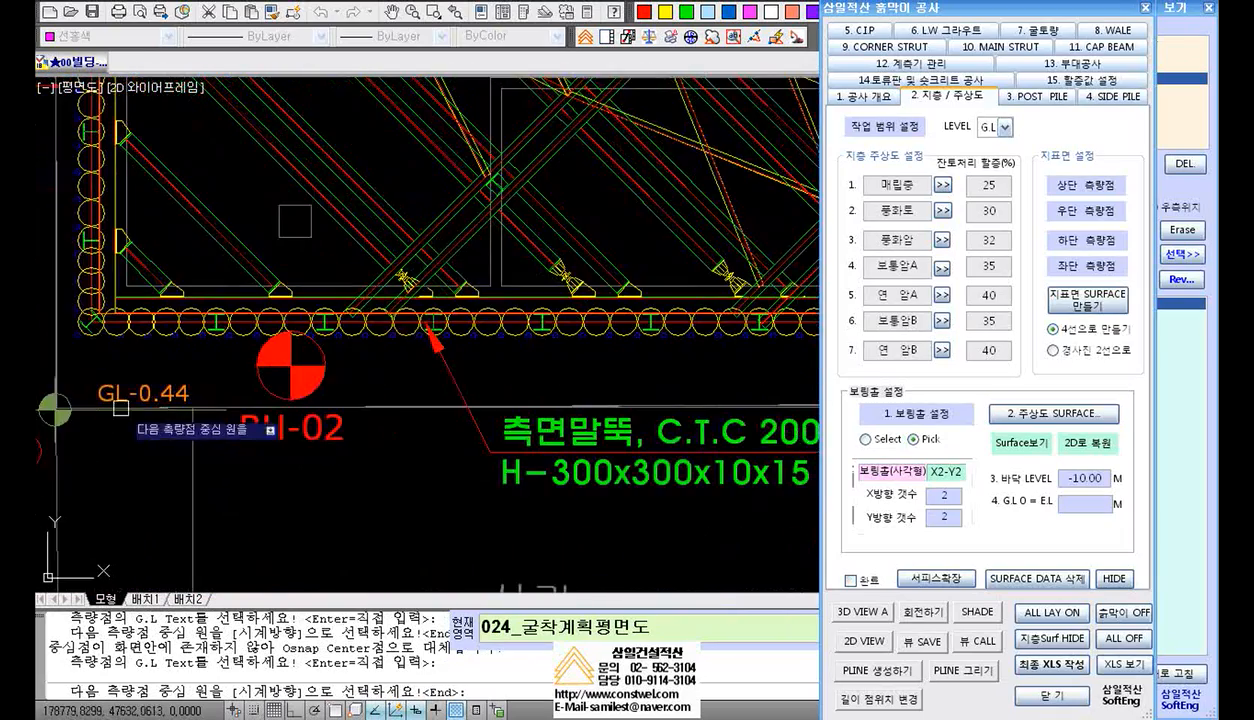
middle_click_drag(161, 405, 226, 402)
scroll(232, 400, "up", 3)
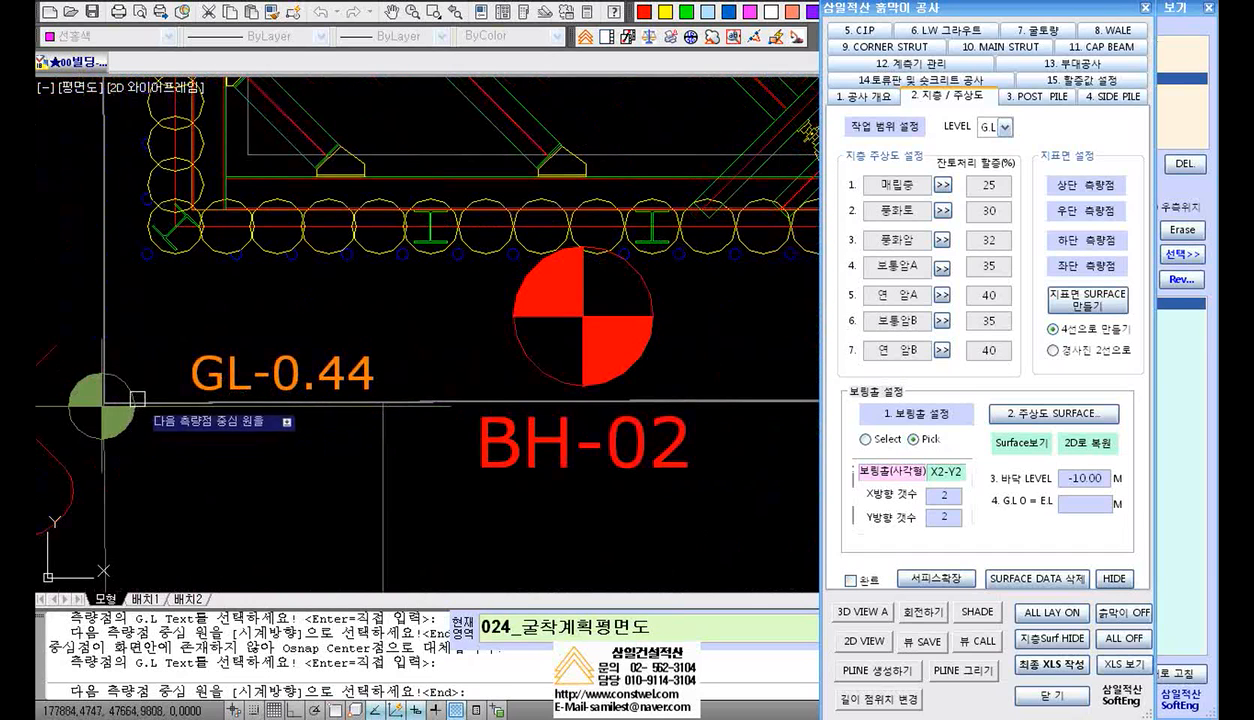
left_click(126, 385)
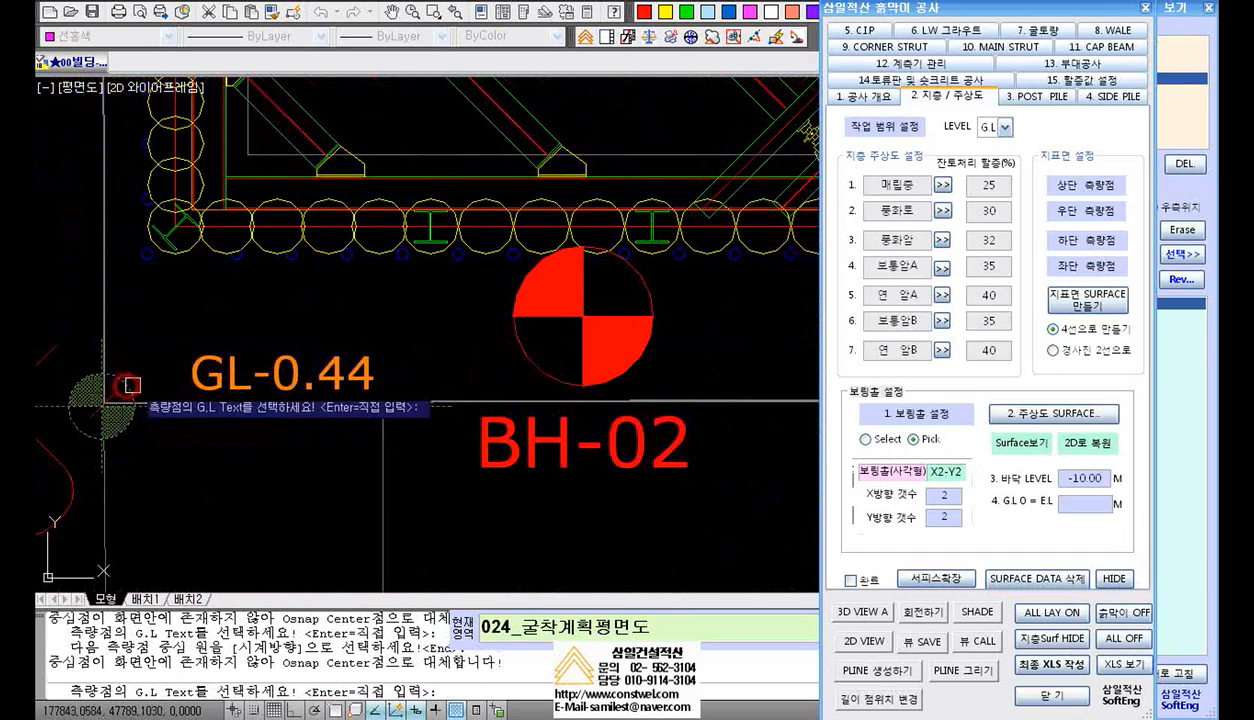
left_click(227, 379)
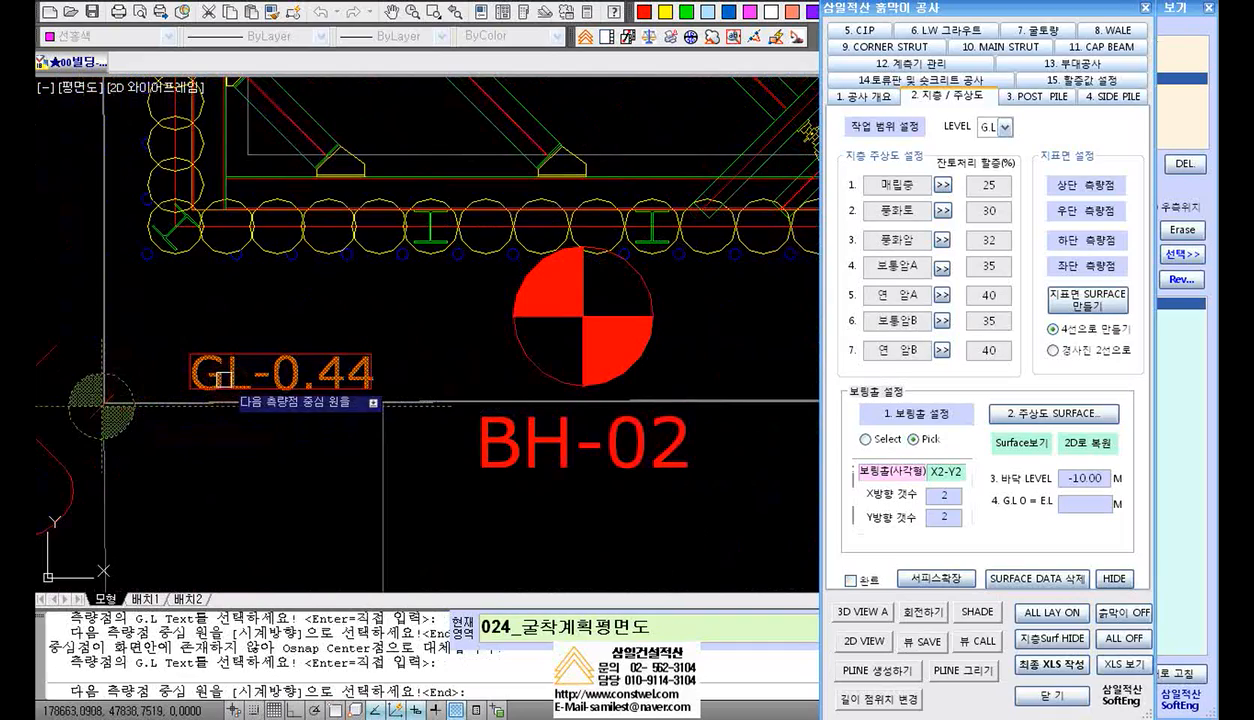
scroll(227, 379, "down", 5)
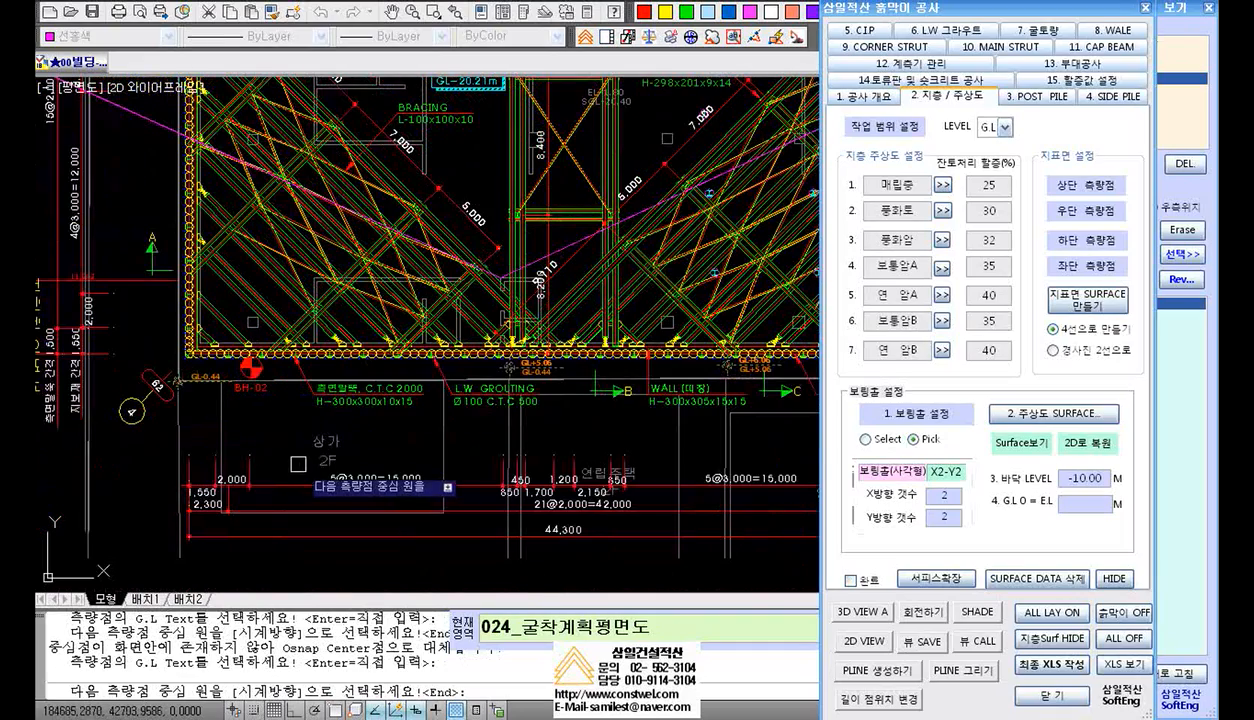
key("Return")
scroll(510, 434, "down", 2)
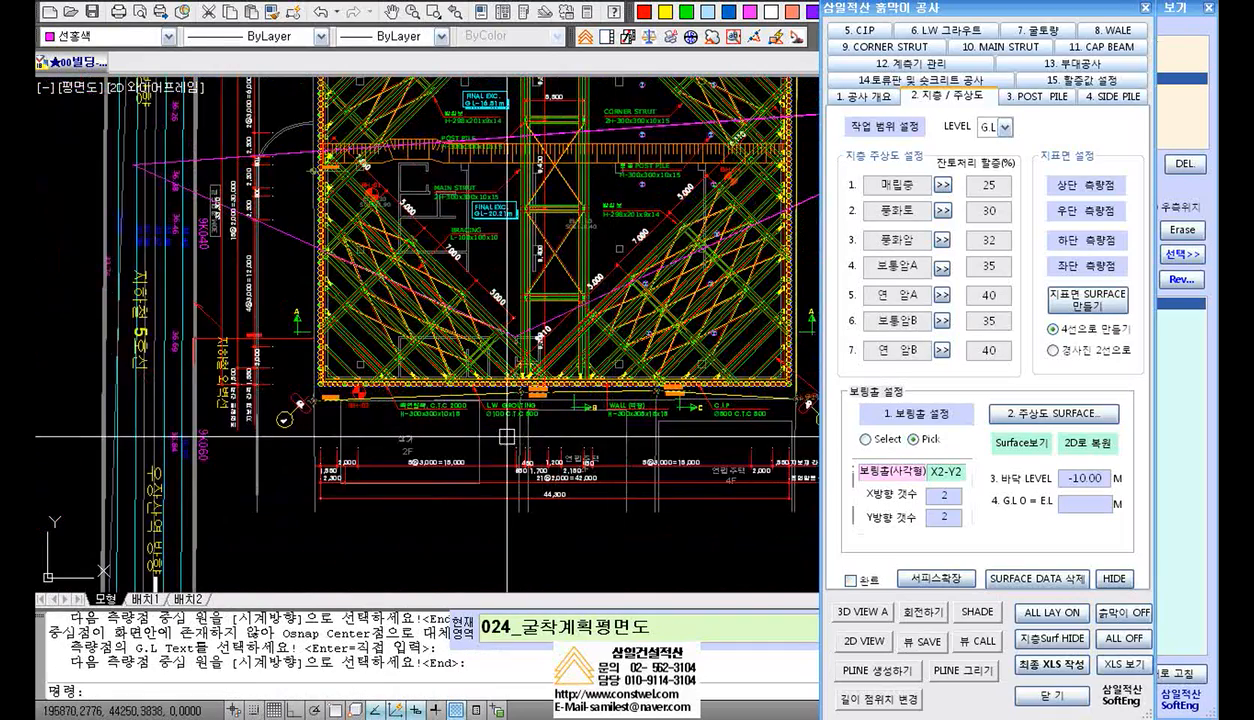
Start the 좌단 측량점 line at the survey mark by the excavation's lower-left corner, using its level text GL-0.44
scroll(507, 436, "up", 2)
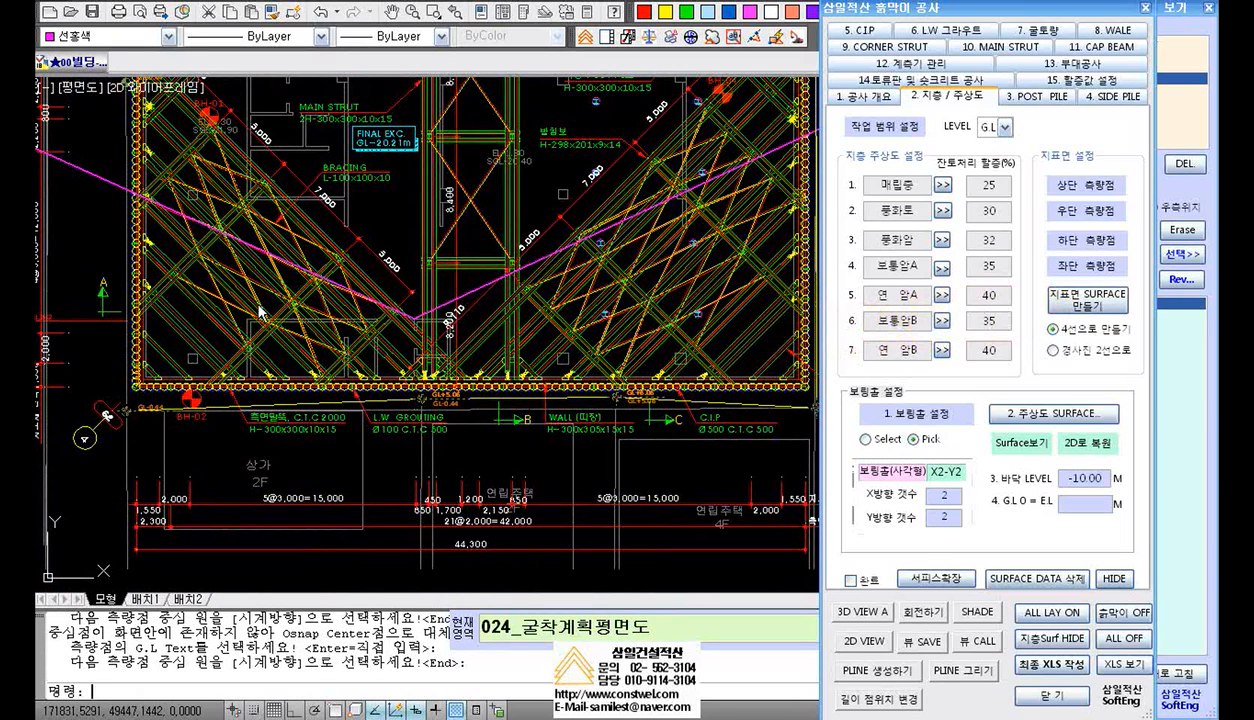
left_click(1097, 270)
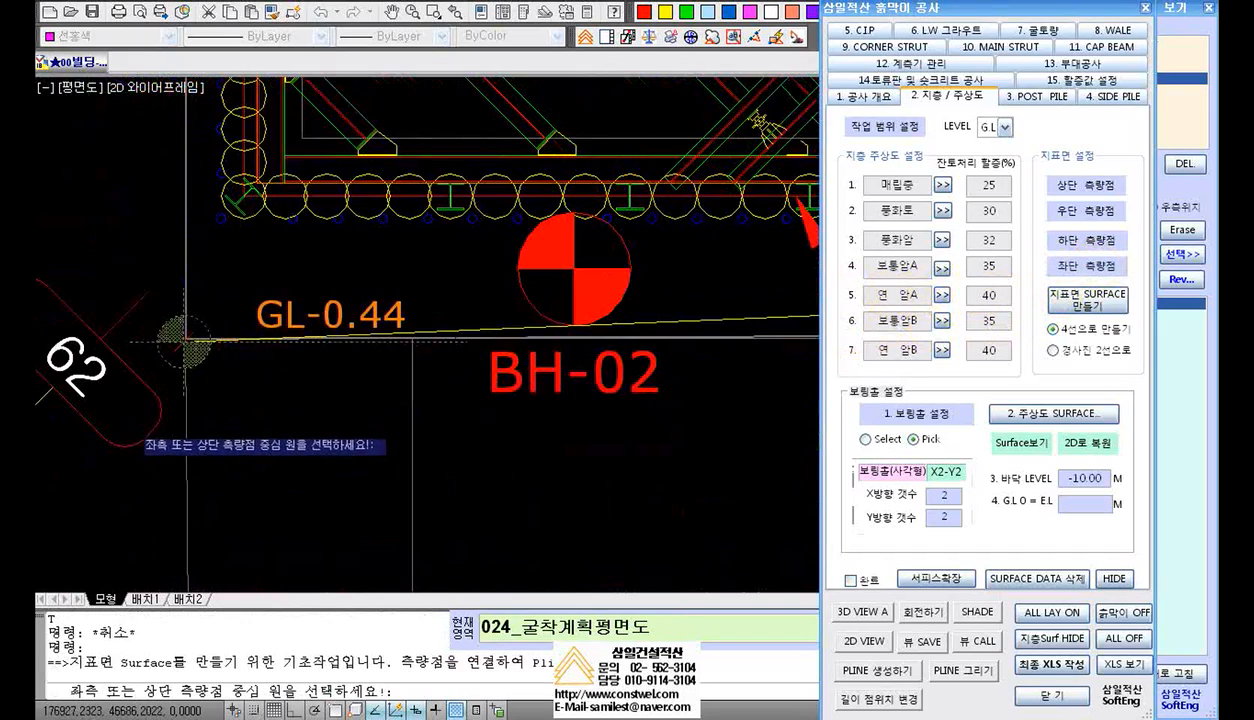
scroll(186, 411, "up", 3)
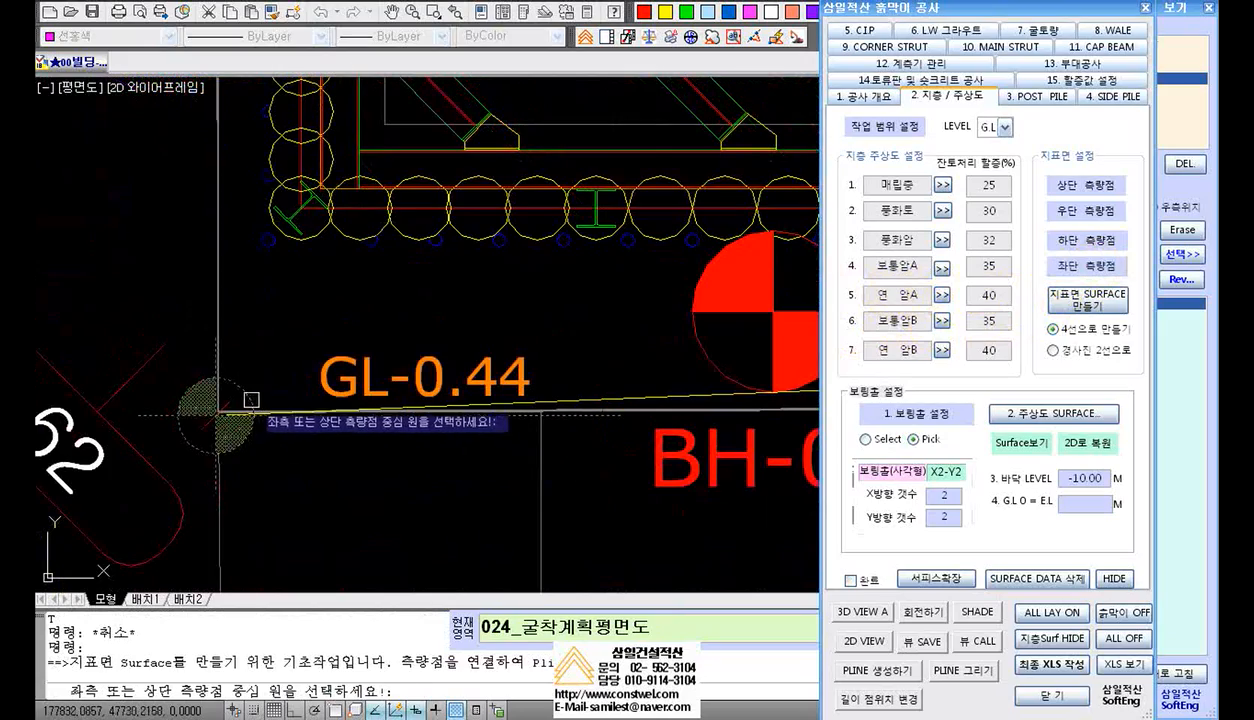
left_click(251, 399)
left_click(372, 382)
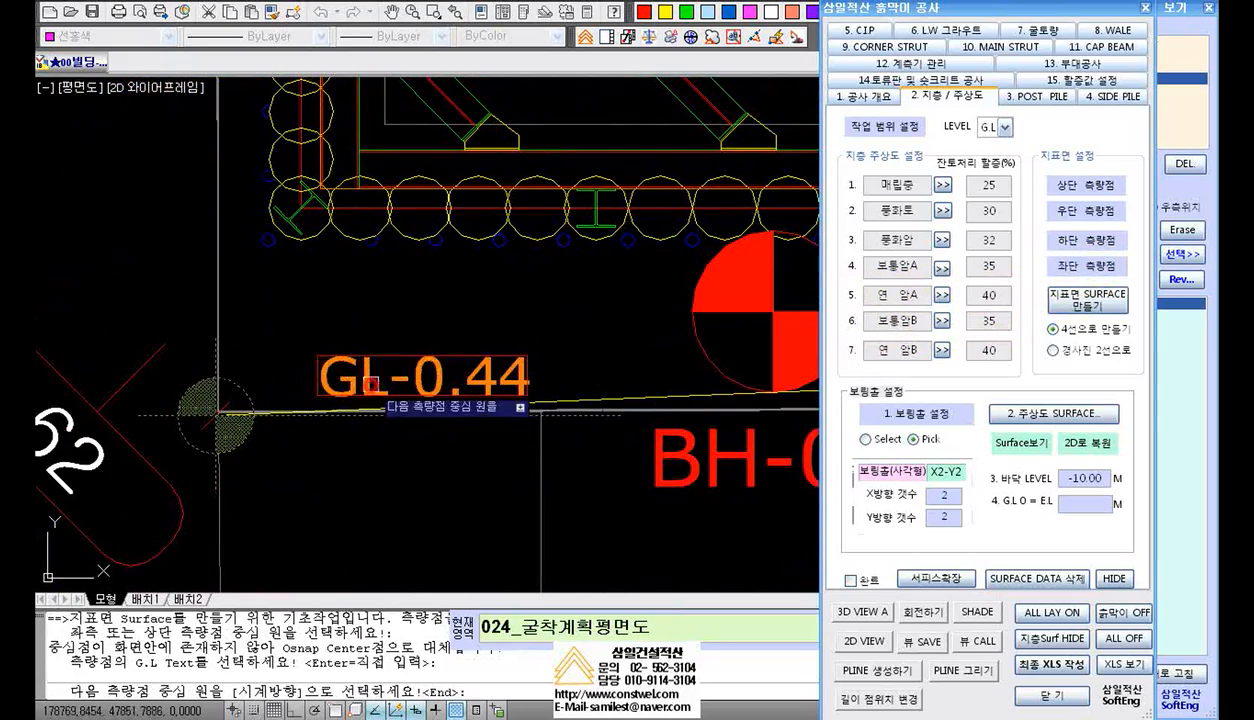
Add the left-side survey mark near borehole BH-01 to the 좌단 측량점 line with level text GL-0.44
scroll(390, 477, "down", 5)
scroll(392, 210, "up", 2)
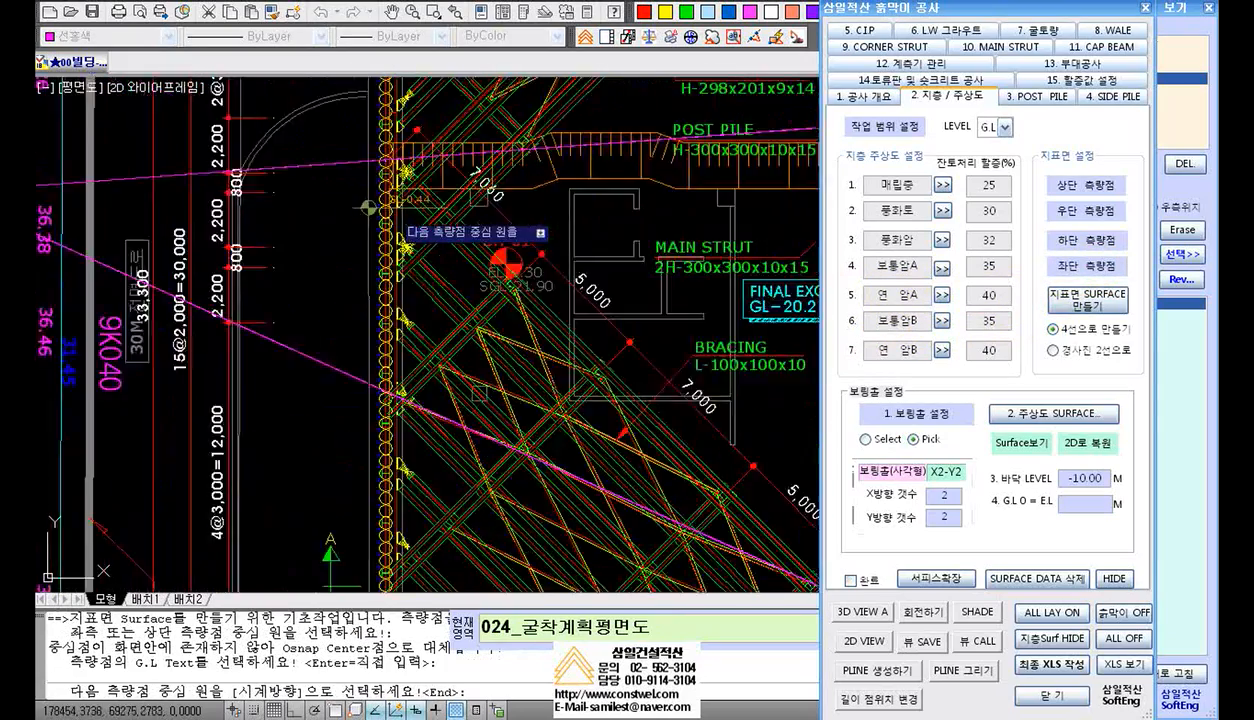
scroll(390, 211, "up", 4)
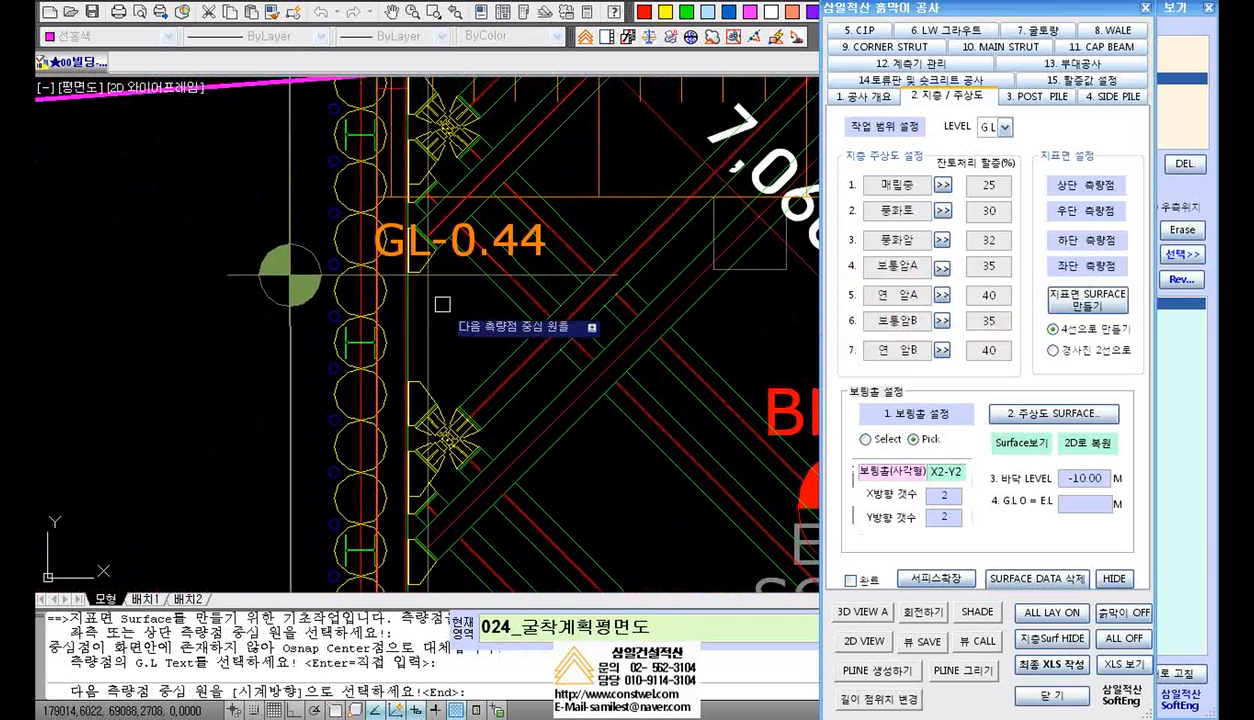
scroll(443, 304, "up", 1)
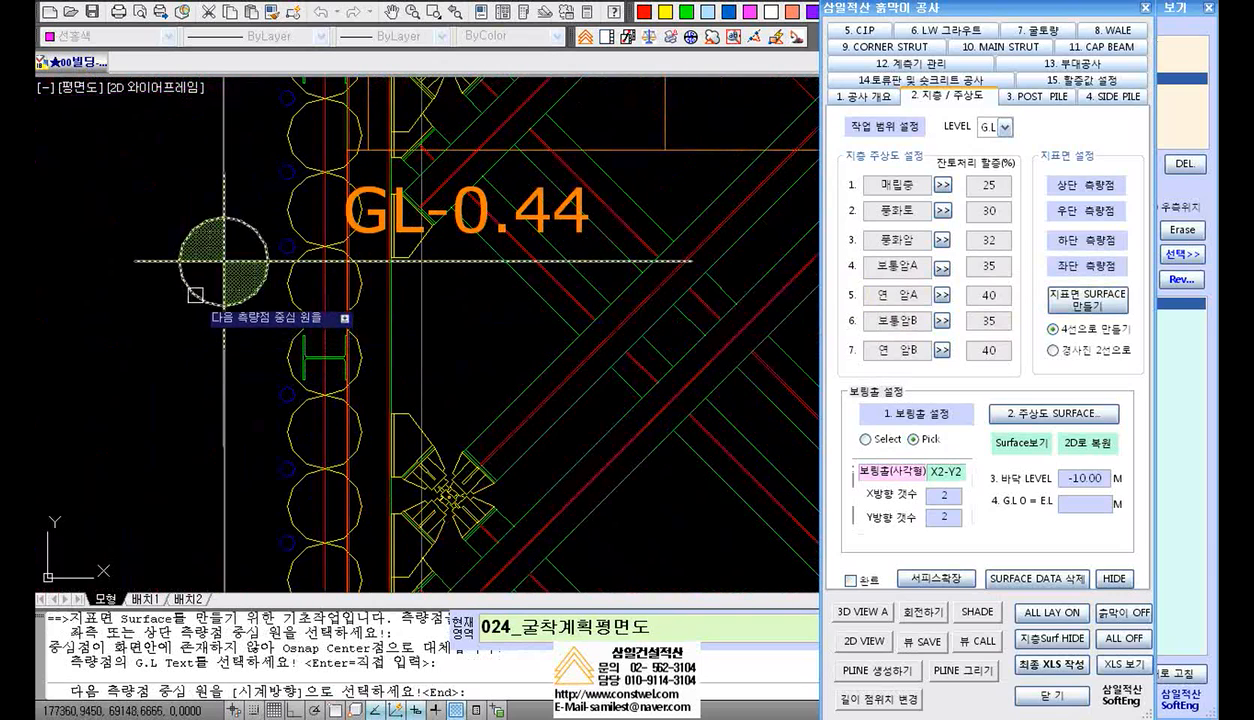
left_click(196, 292)
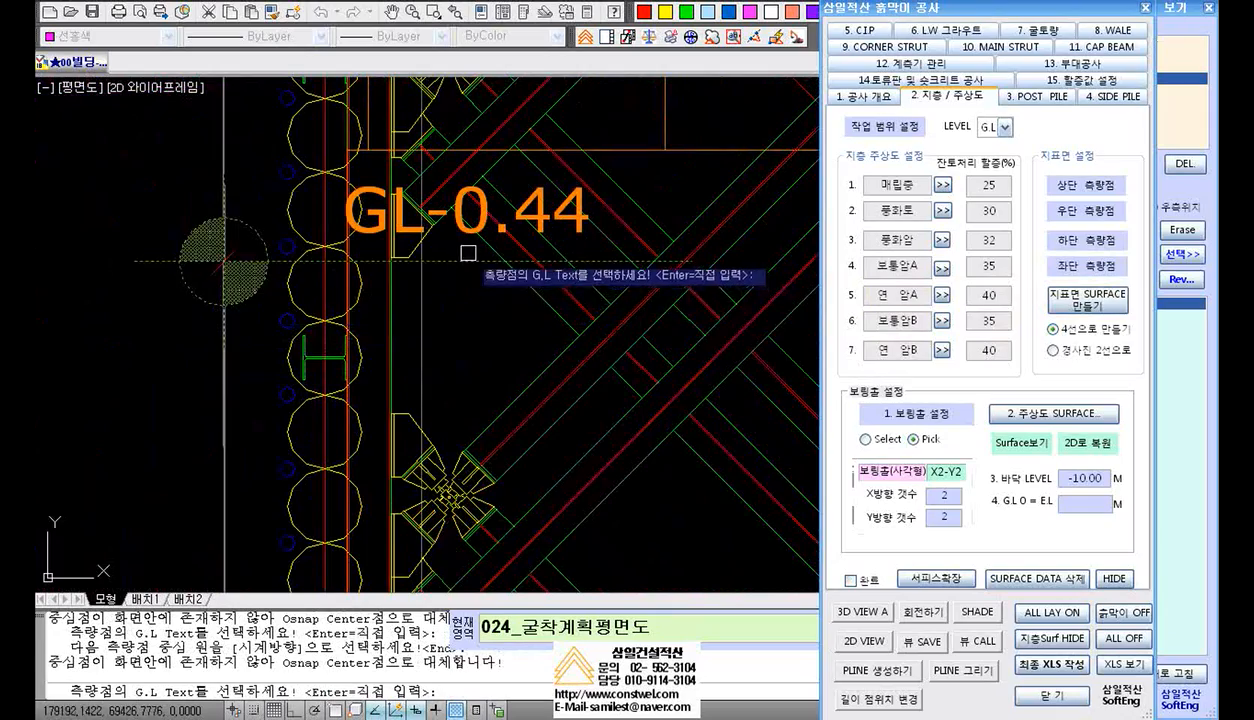
scroll(455, 218, "up", 3)
left_click(455, 208)
Add the survey mark by the excavation's upper-left corner with level text GL-3.64 and finish the 좌단 측량점 line
scroll(455, 208, "down", 10)
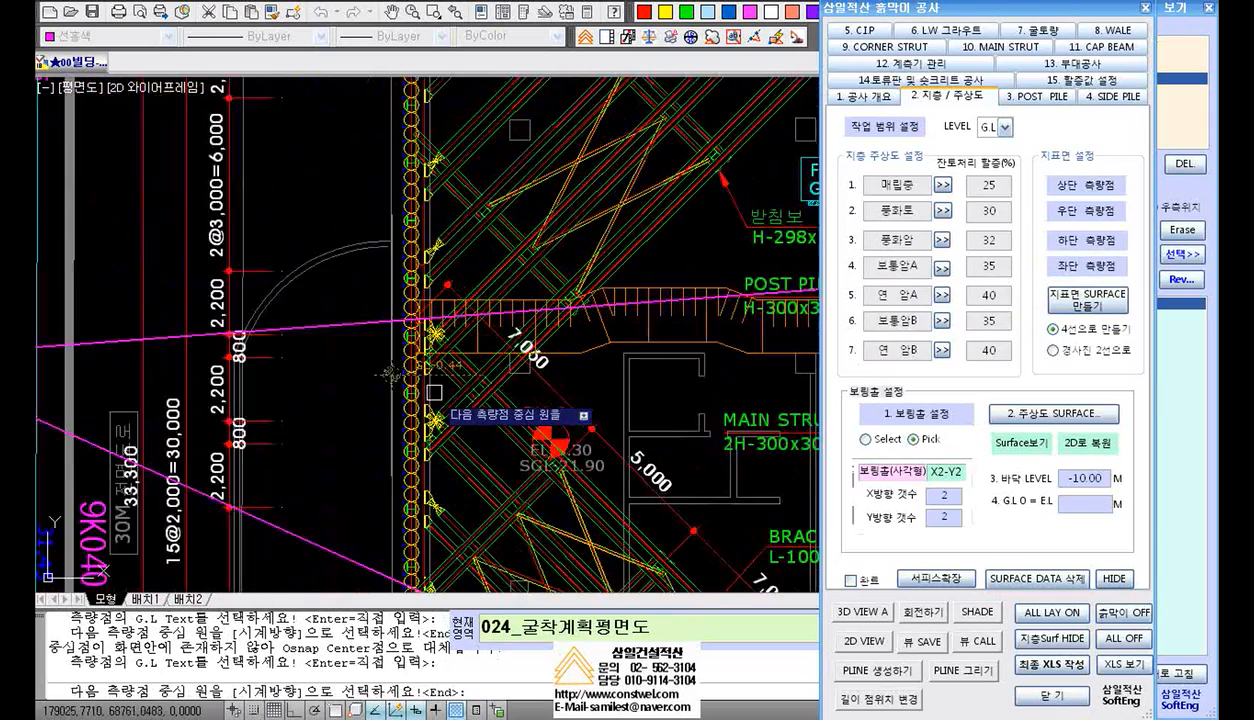
scroll(434, 114, "up", 8)
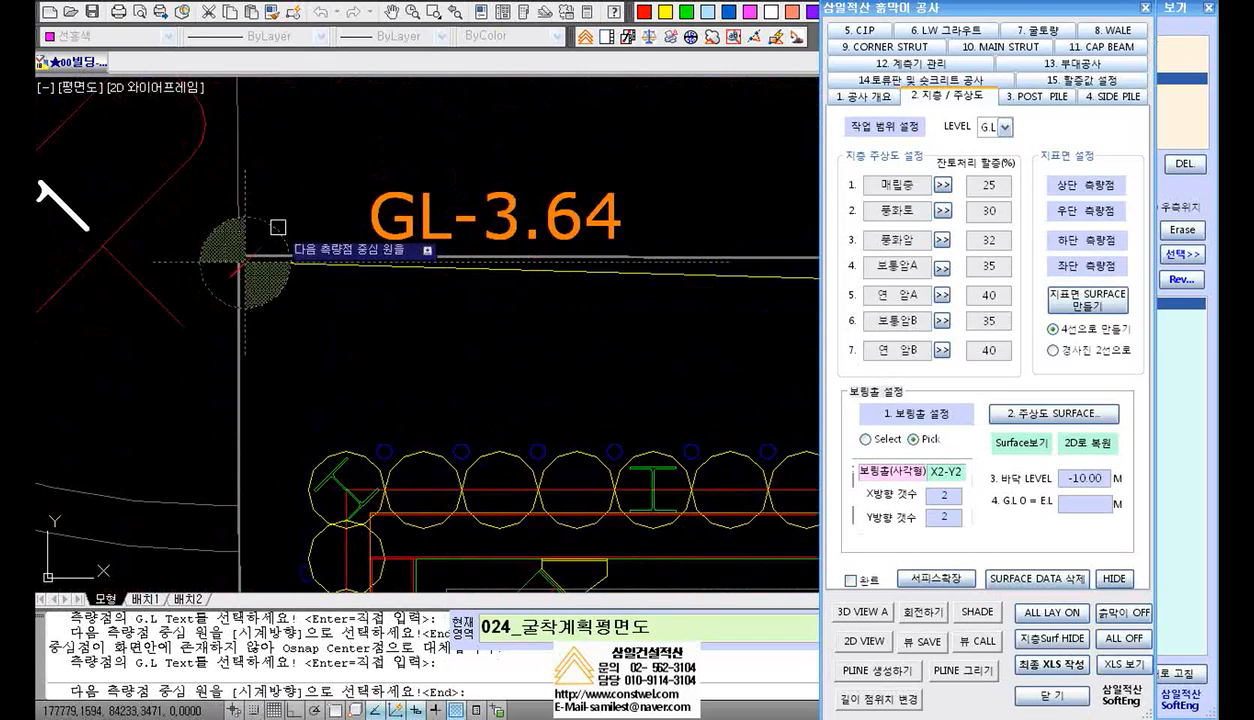
left_click(278, 227)
left_click(385, 225)
scroll(408, 205, "down", 6)
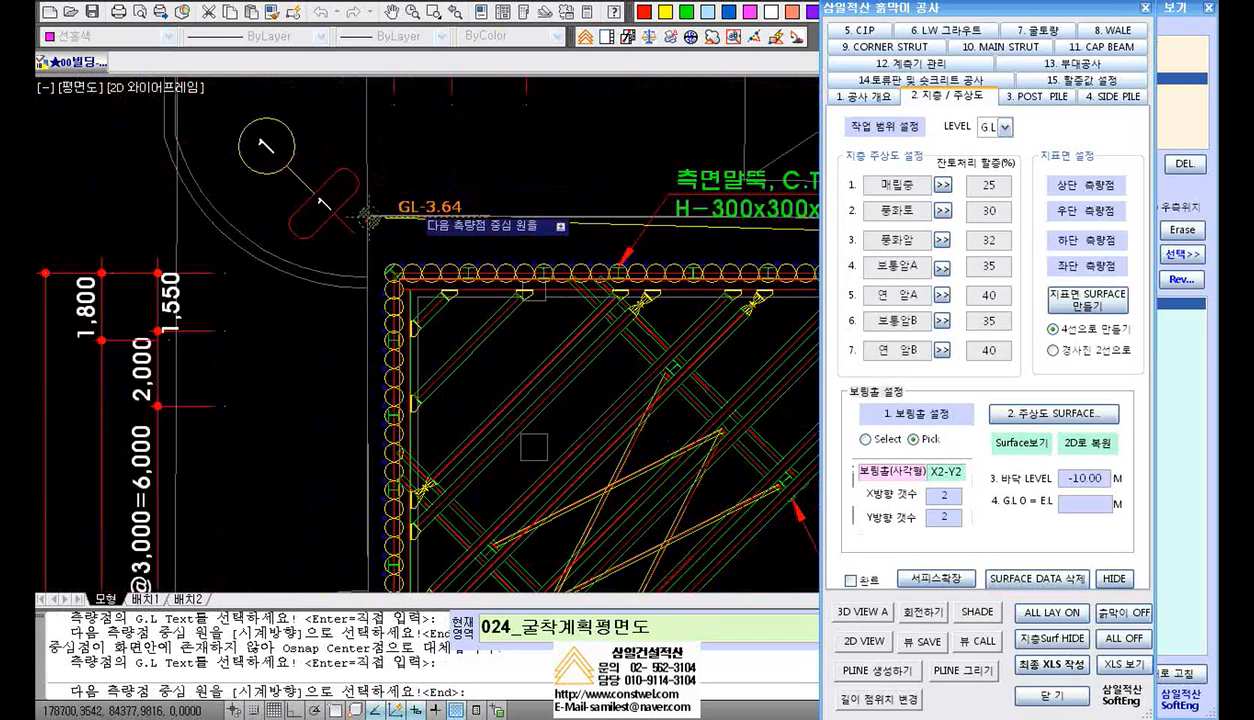
scroll(412, 203, "down", 5)
scroll(381, 414, "up", 3)
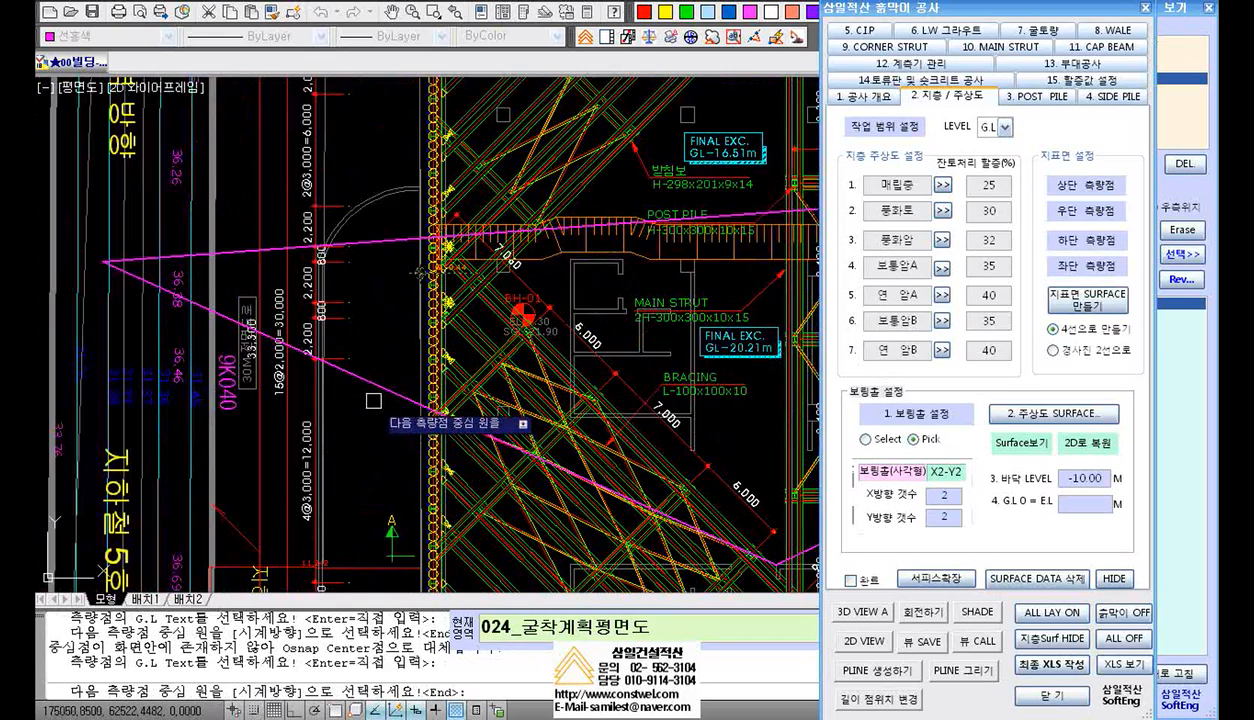
key("Return")
Save the drawing with the four traced survey lines
scroll(418, 304, "up", 3)
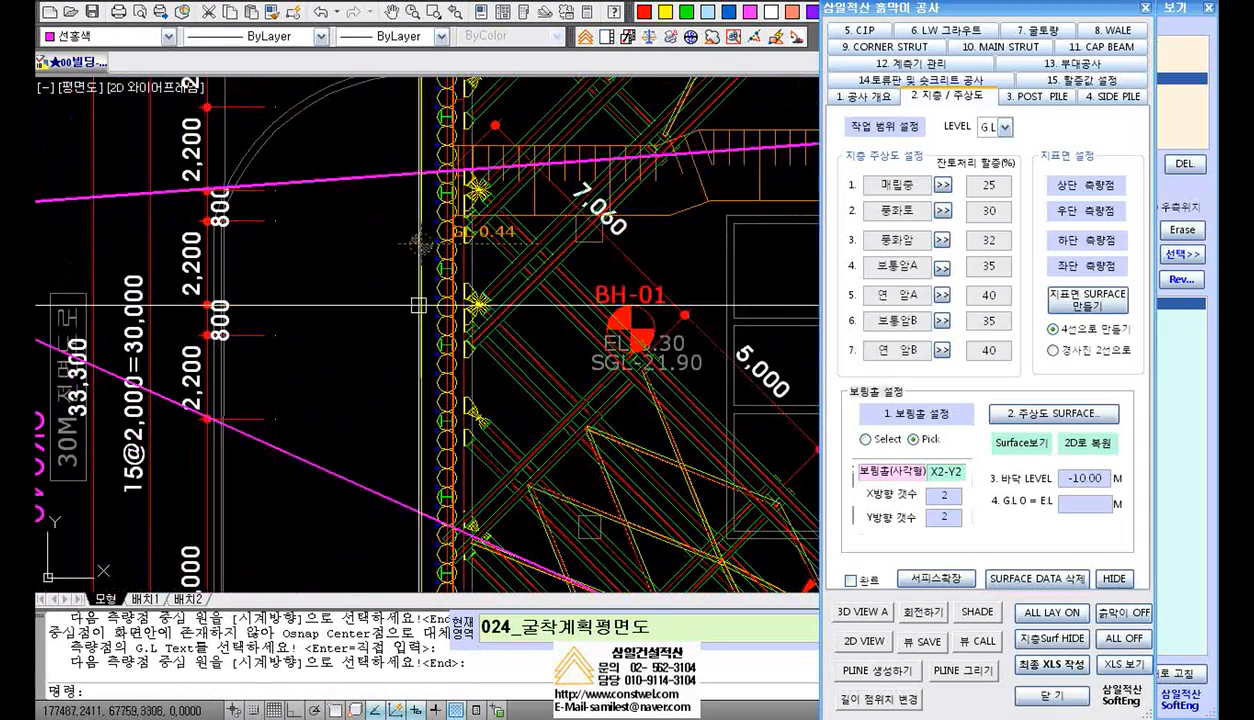
scroll(418, 304, "down", 3)
scroll(415, 296, "down", 3)
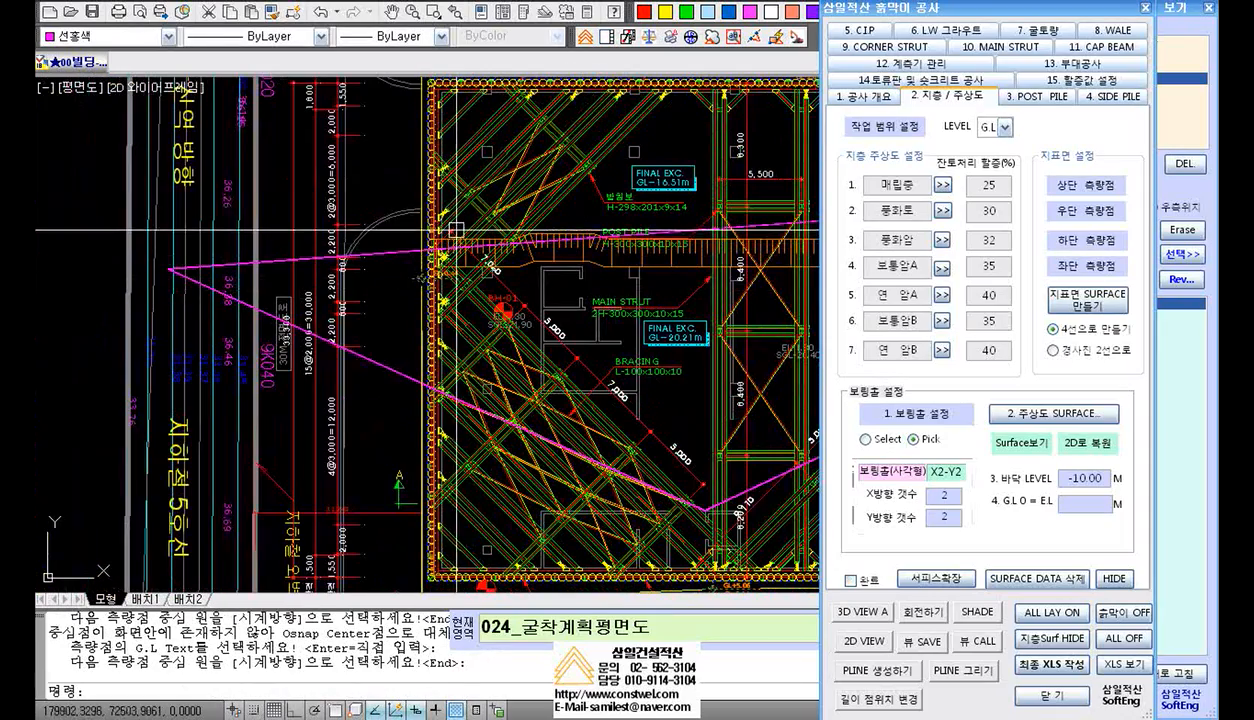
middle_click_drag(443, 256, 383, 258)
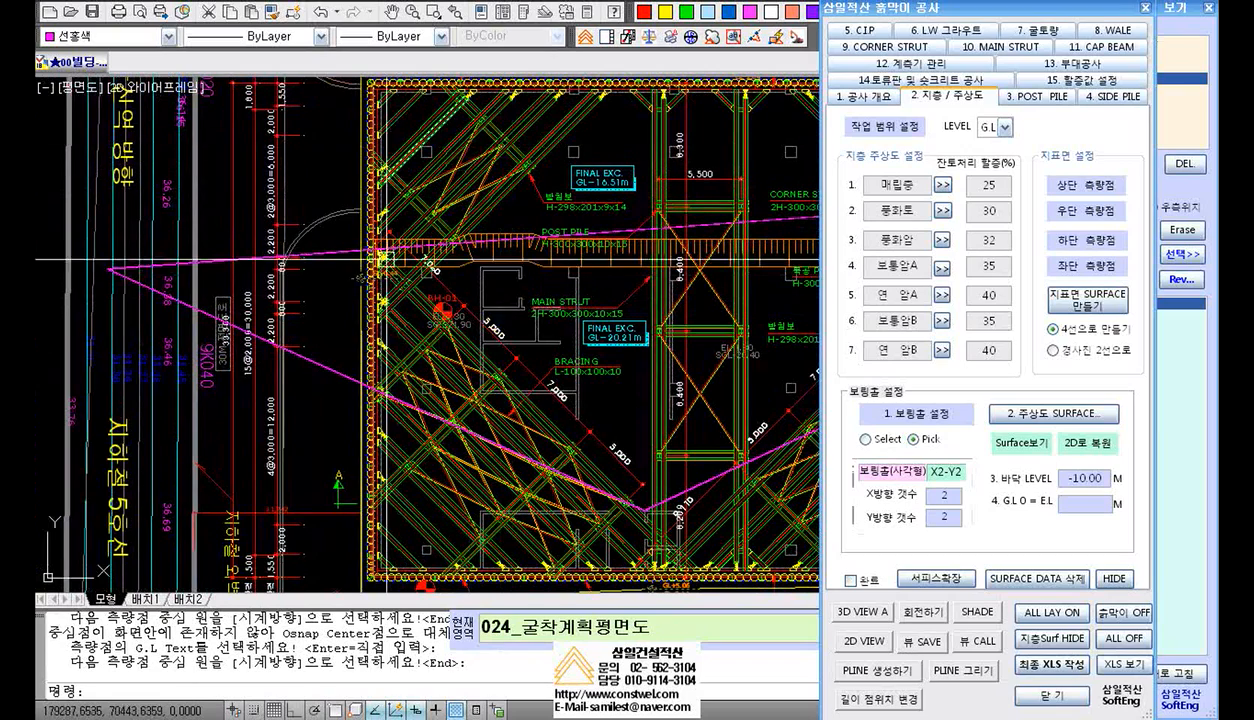
scroll(363, 324, "down", 2)
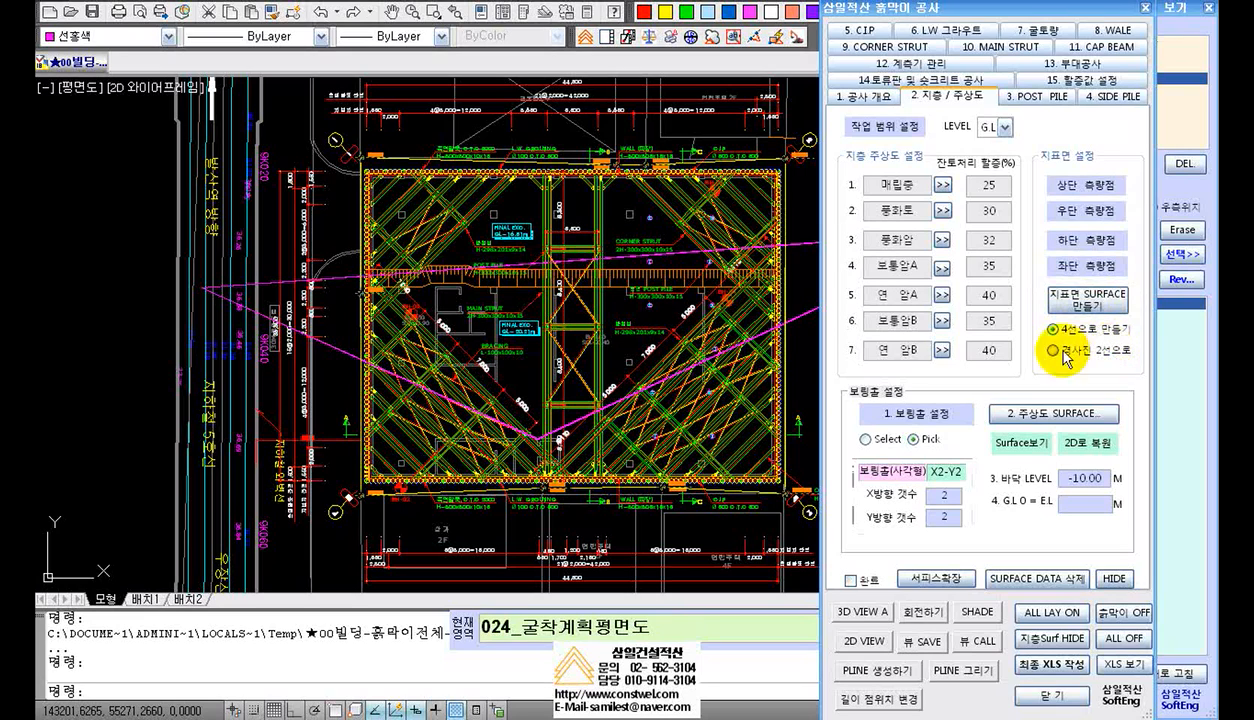
key("ctrl+s")
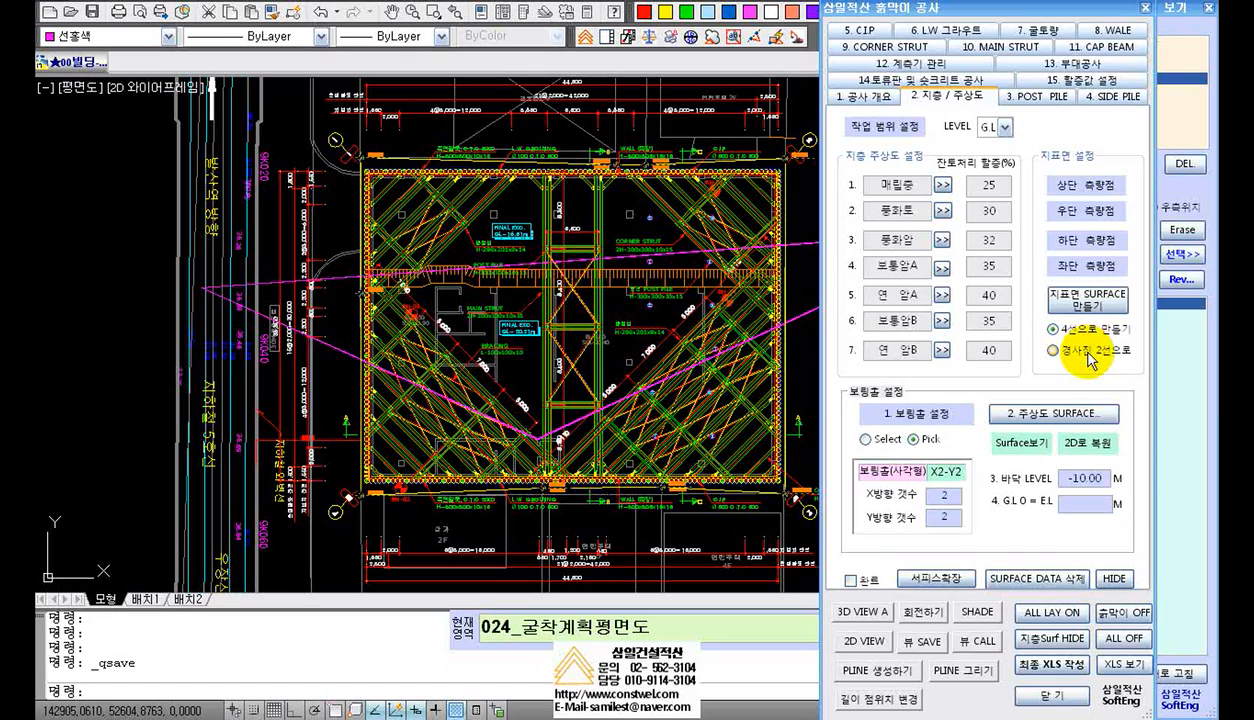
Set the ground surface creation method to 경사진 2선으로 and check the lower survey line around the GL+5.06 and GL+6.06 marks
left_click(1052, 351)
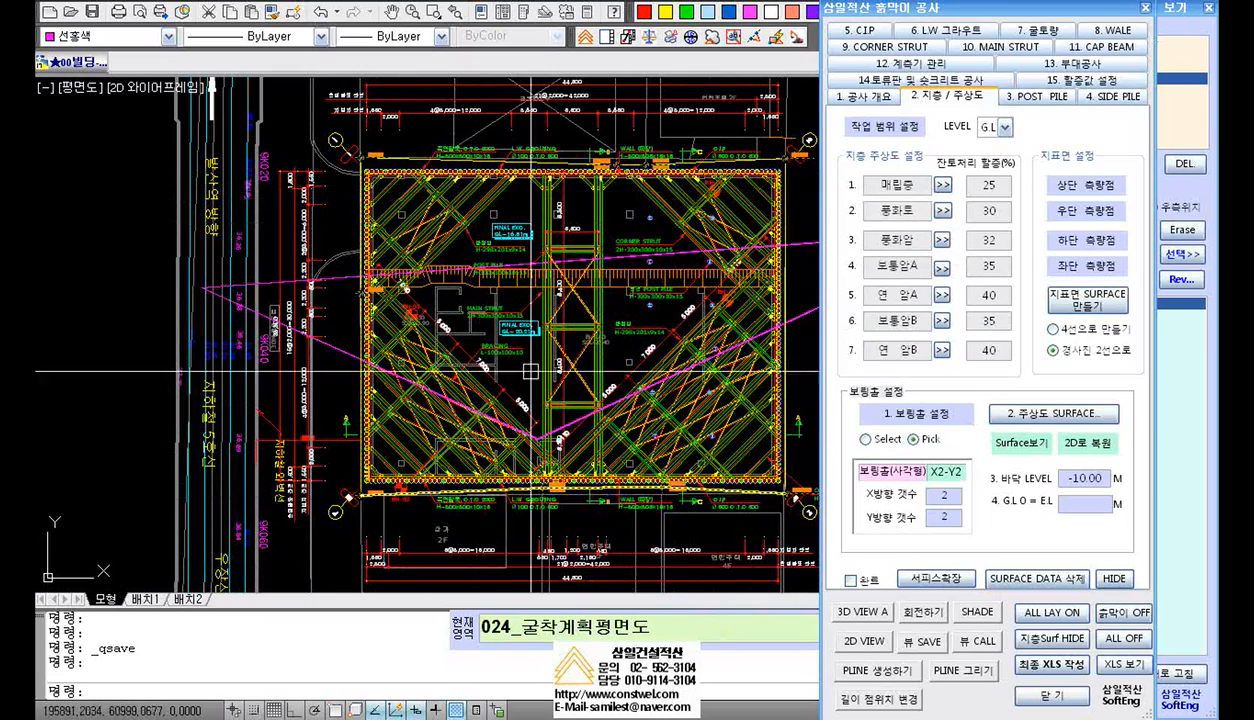
scroll(657, 153, "up", 5)
scroll(516, 168, "down", 6)
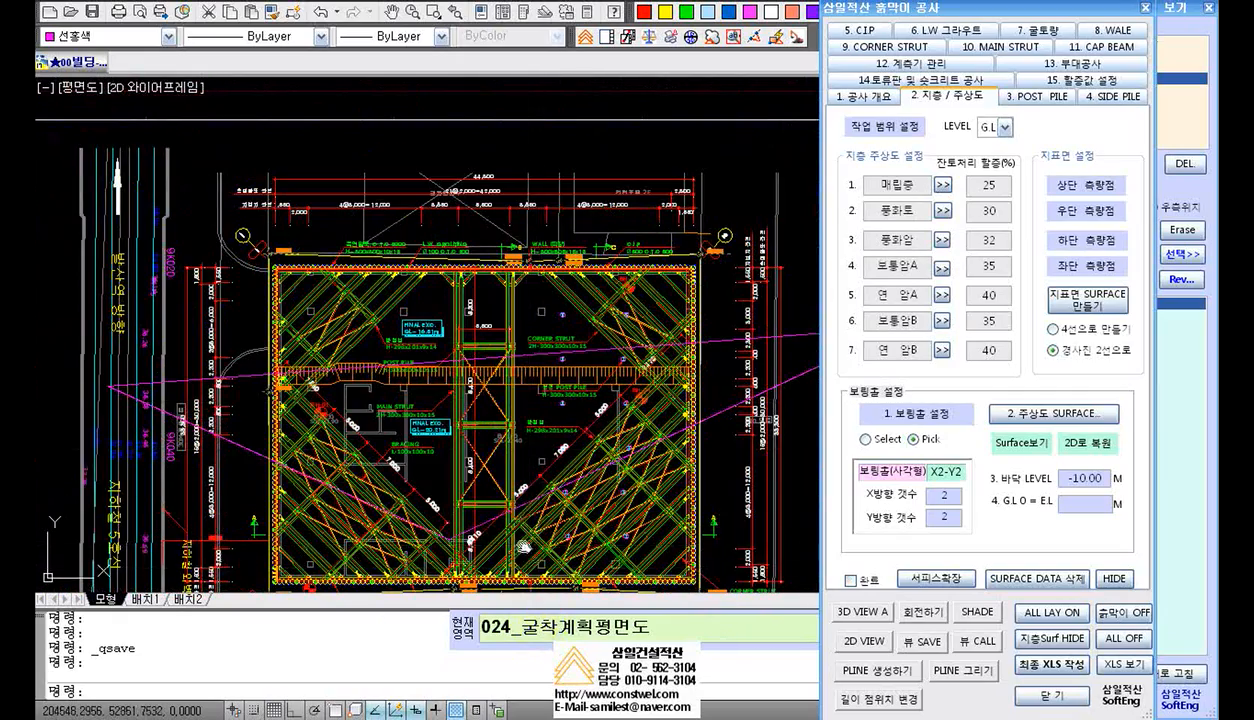
scroll(540, 568, "up", 5)
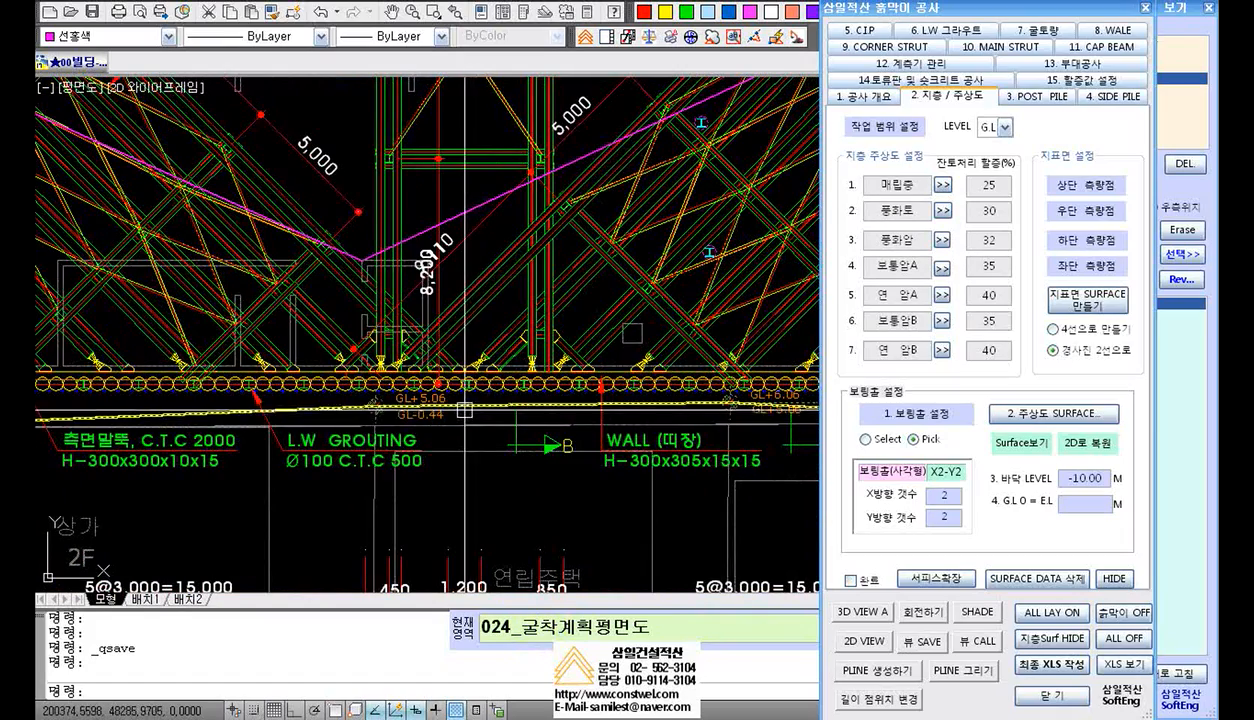
scroll(458, 410, "down", 2)
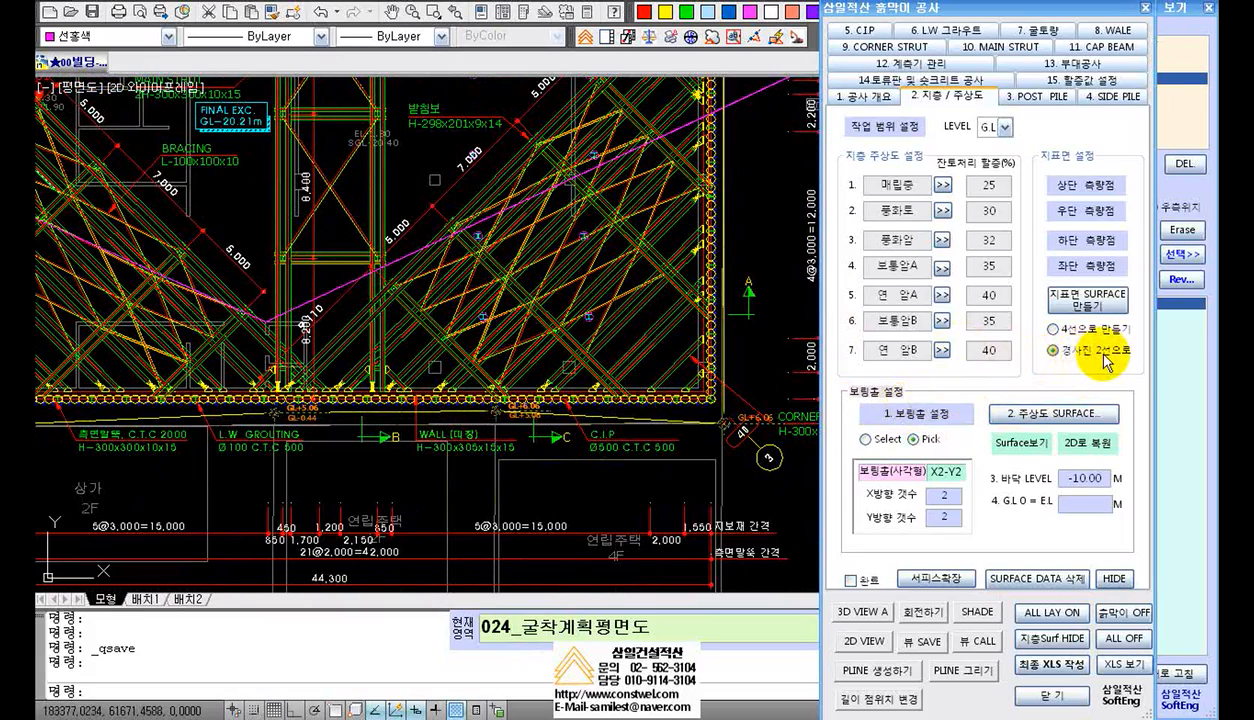
left_click(618, 312)
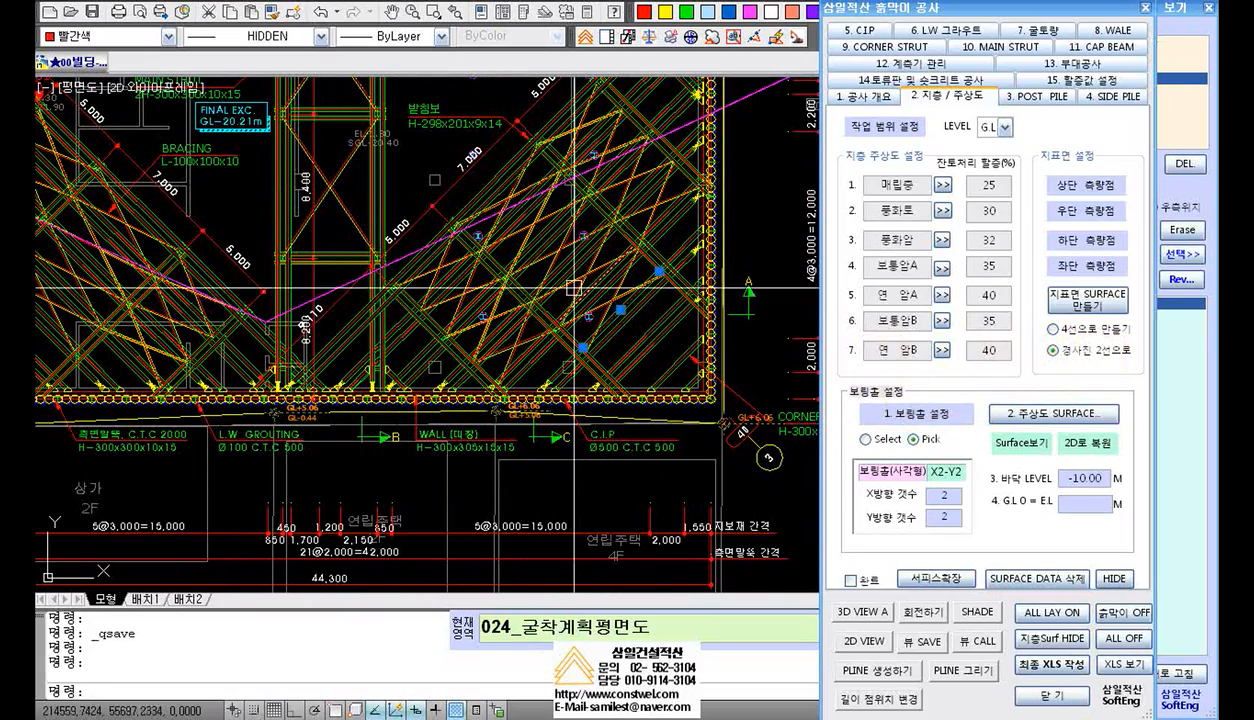
middle_click_drag(616, 314, 589, 387)
scroll(590, 387, "down", 3)
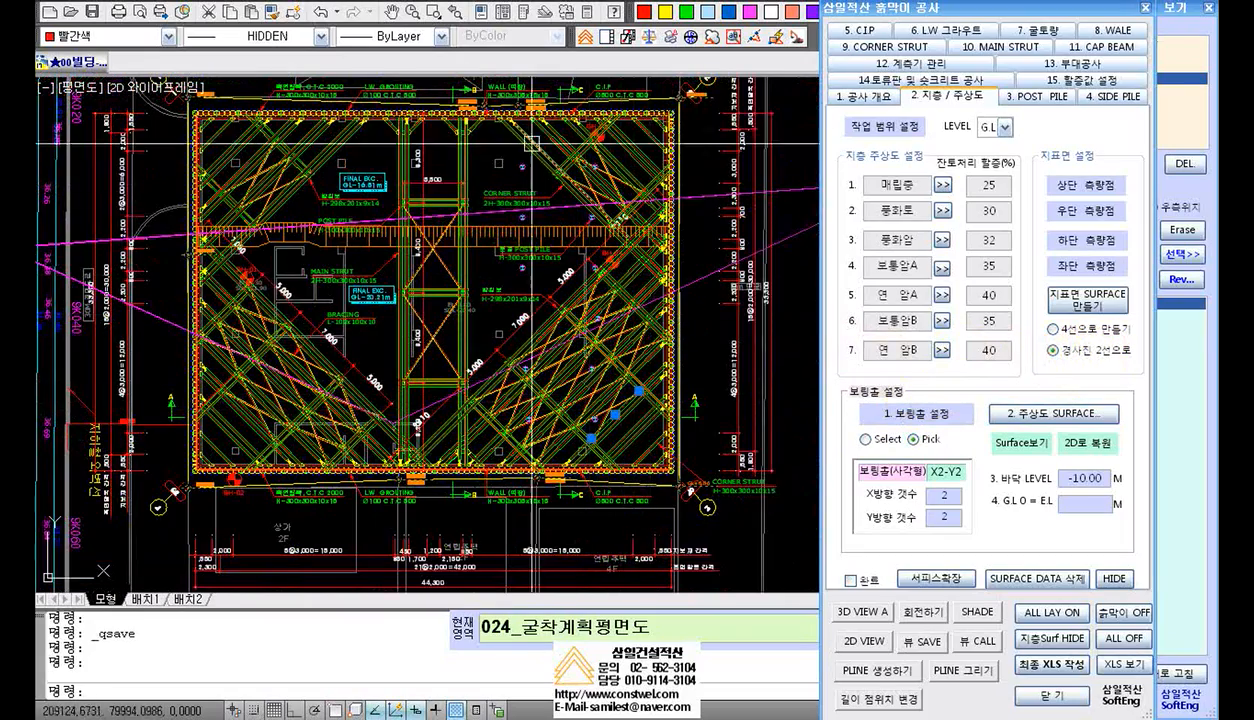
key("Escape")
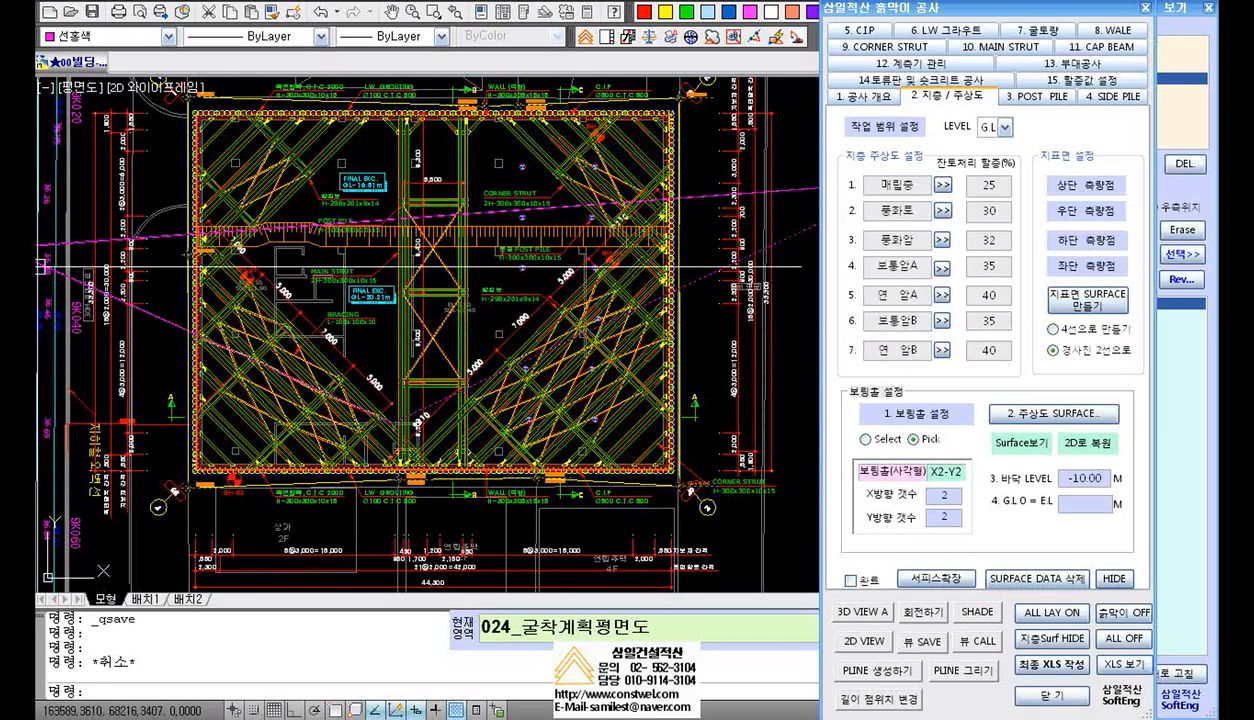
Create the ground surface from the two sloped survey lines along the upper and lower edges of the excavation
left_click(1085, 305)
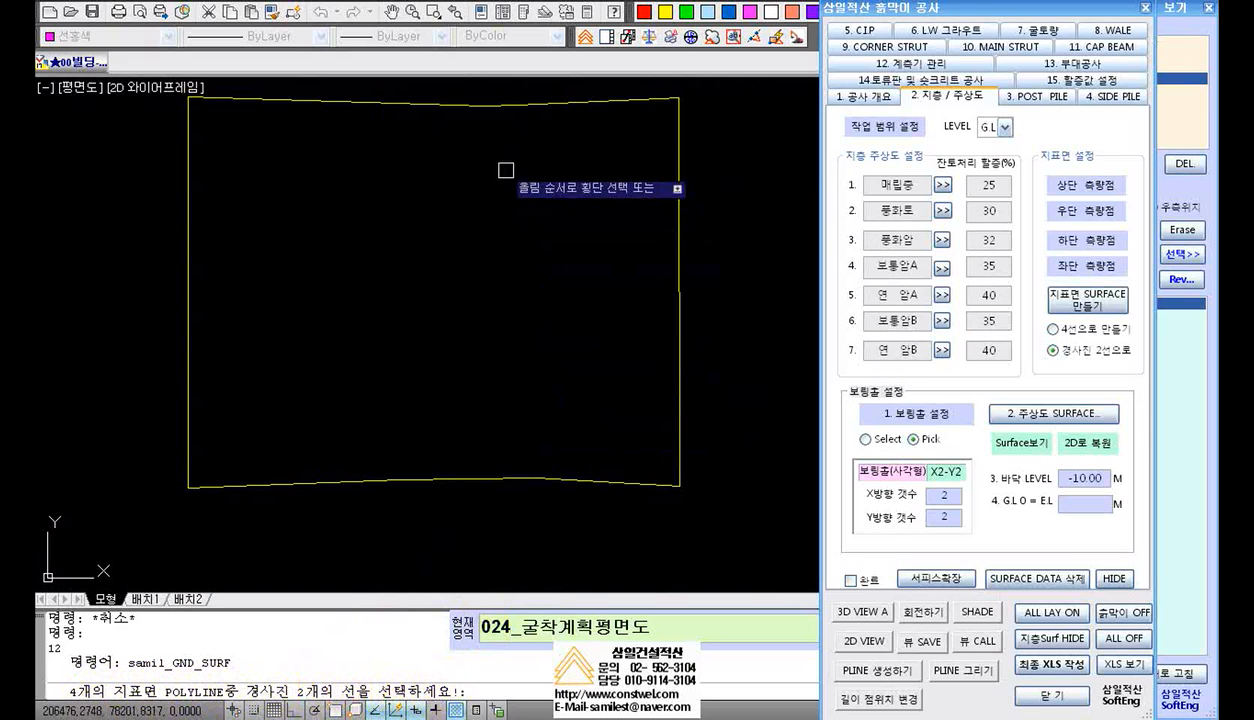
left_click(479, 106)
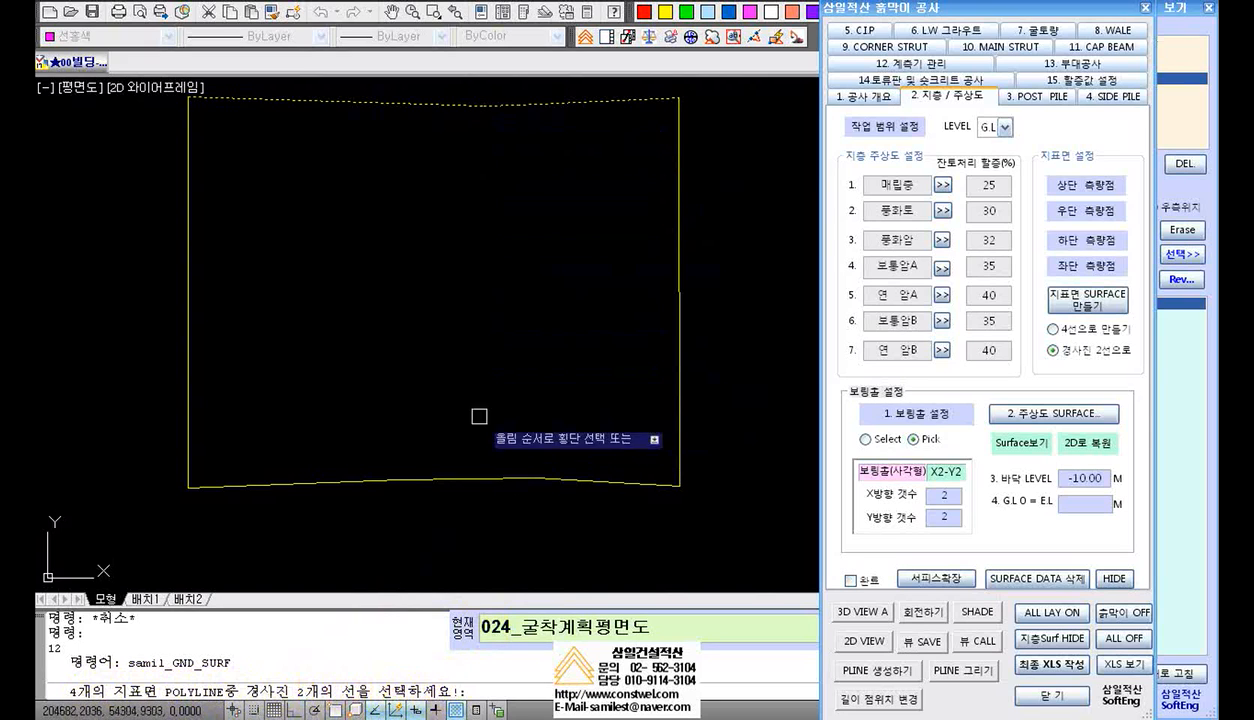
left_click(480, 479)
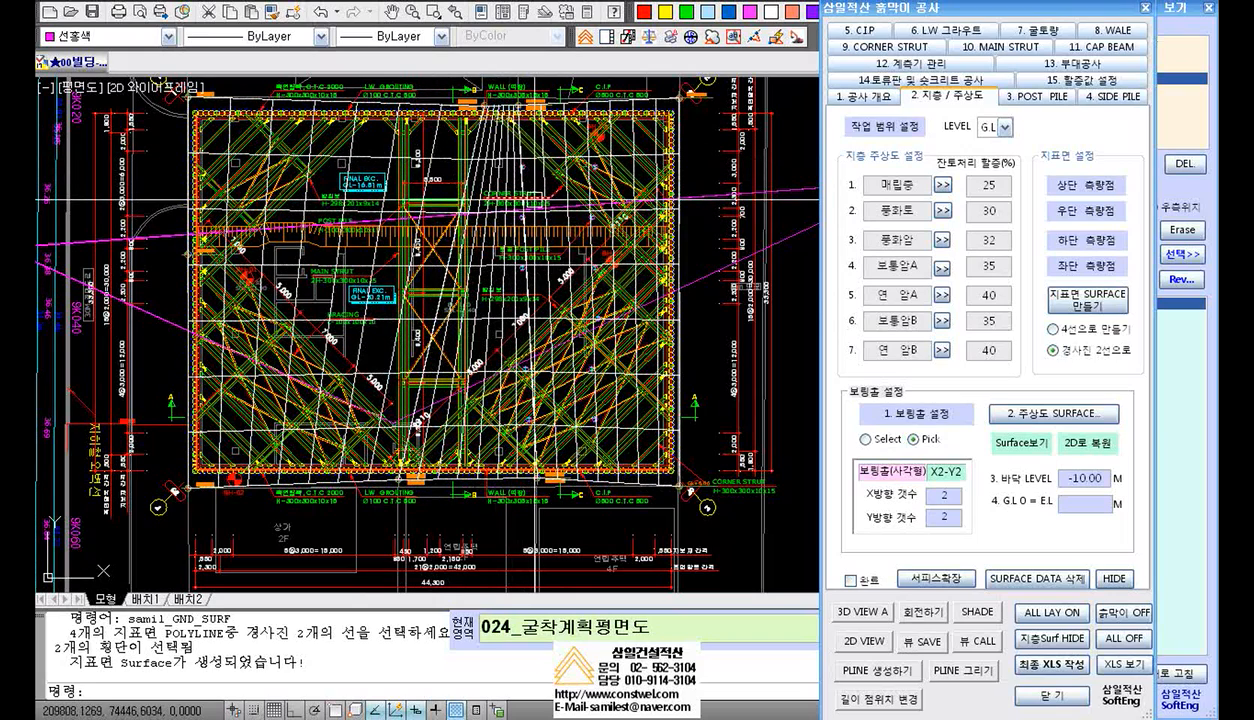
Set the ground surface creation method to 4선으로 만들기 and examine the surface mesh along the upper and lower survey marks
left_click(526, 200)
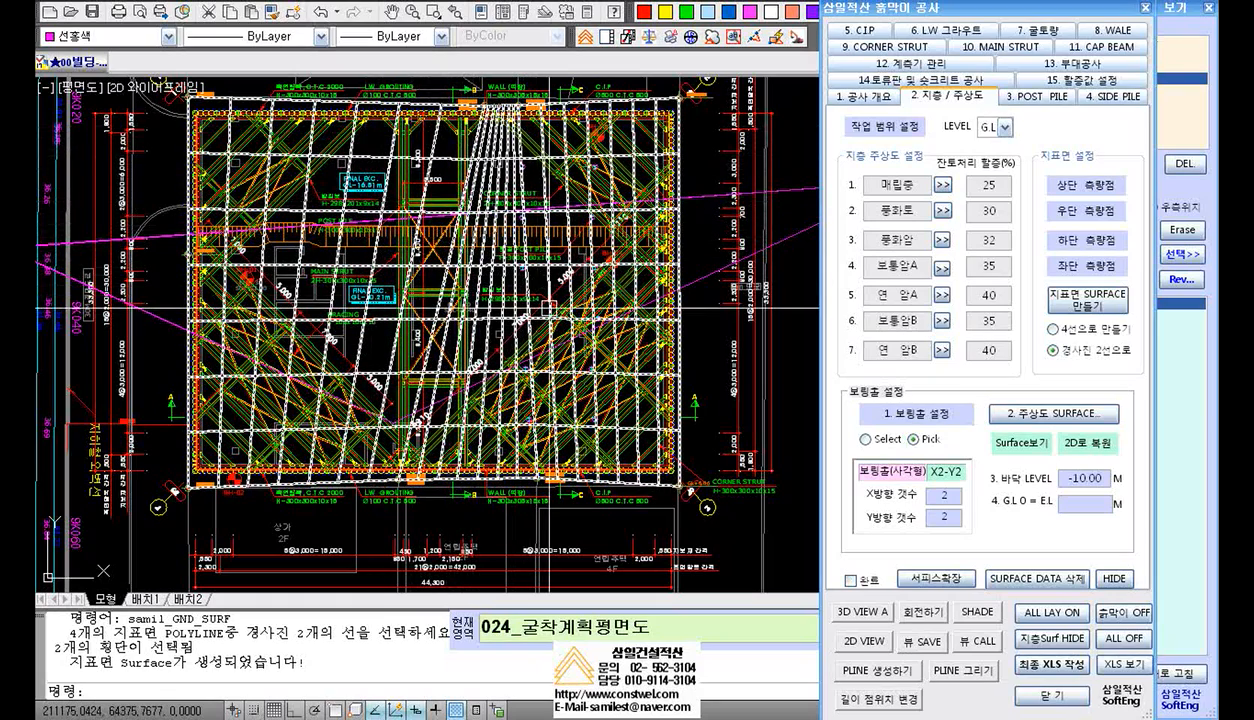
mouse_move(498, 272)
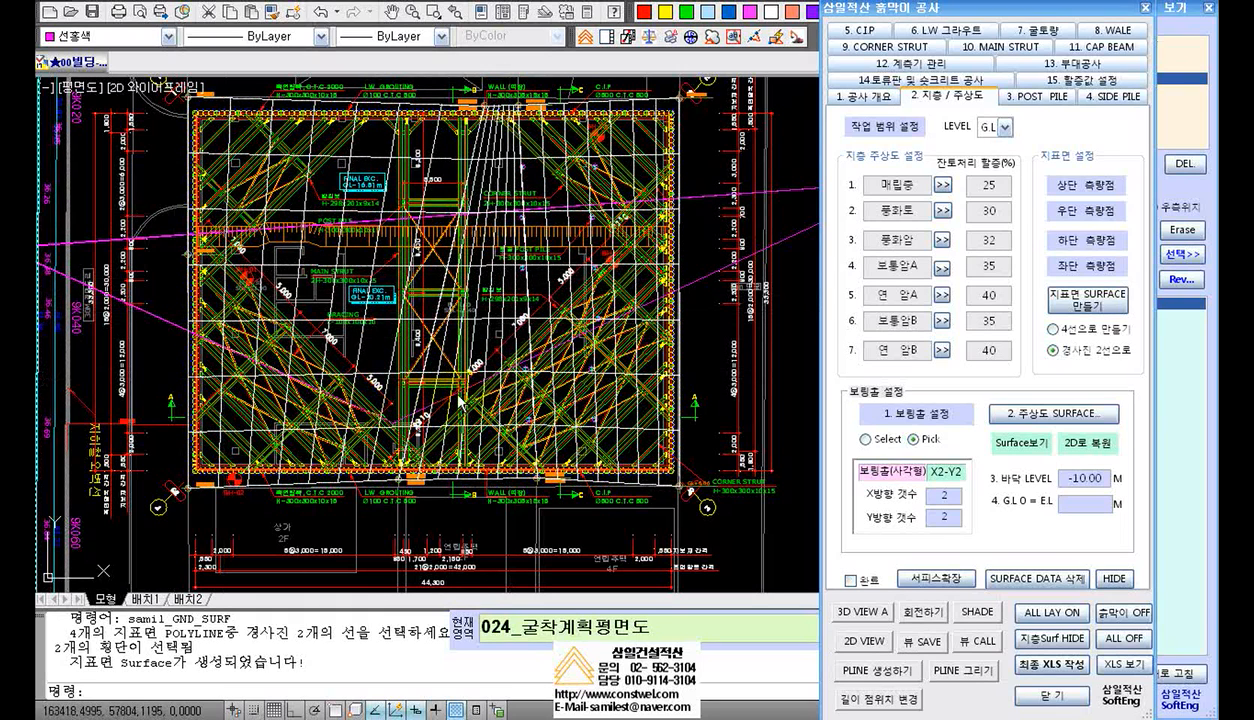
left_click(1051, 331)
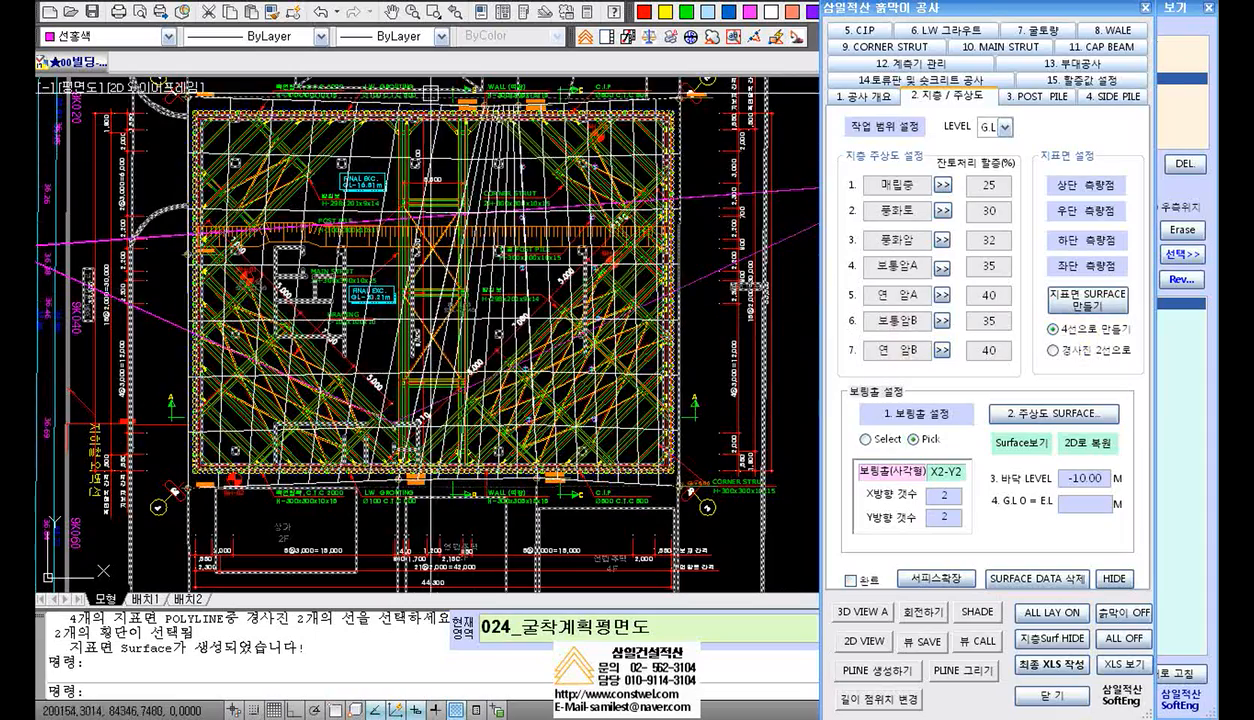
scroll(493, 166, "up", 5)
scroll(573, 168, "down", 2)
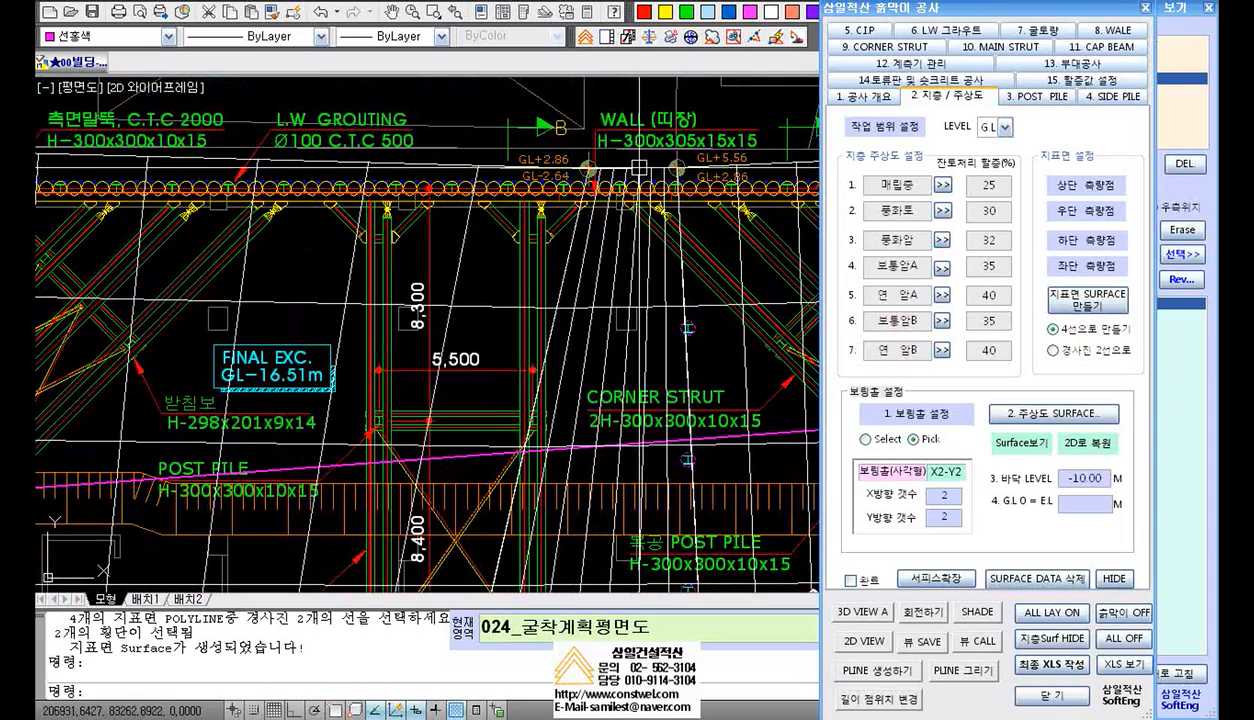
middle_click_drag(627, 167, 526, 167)
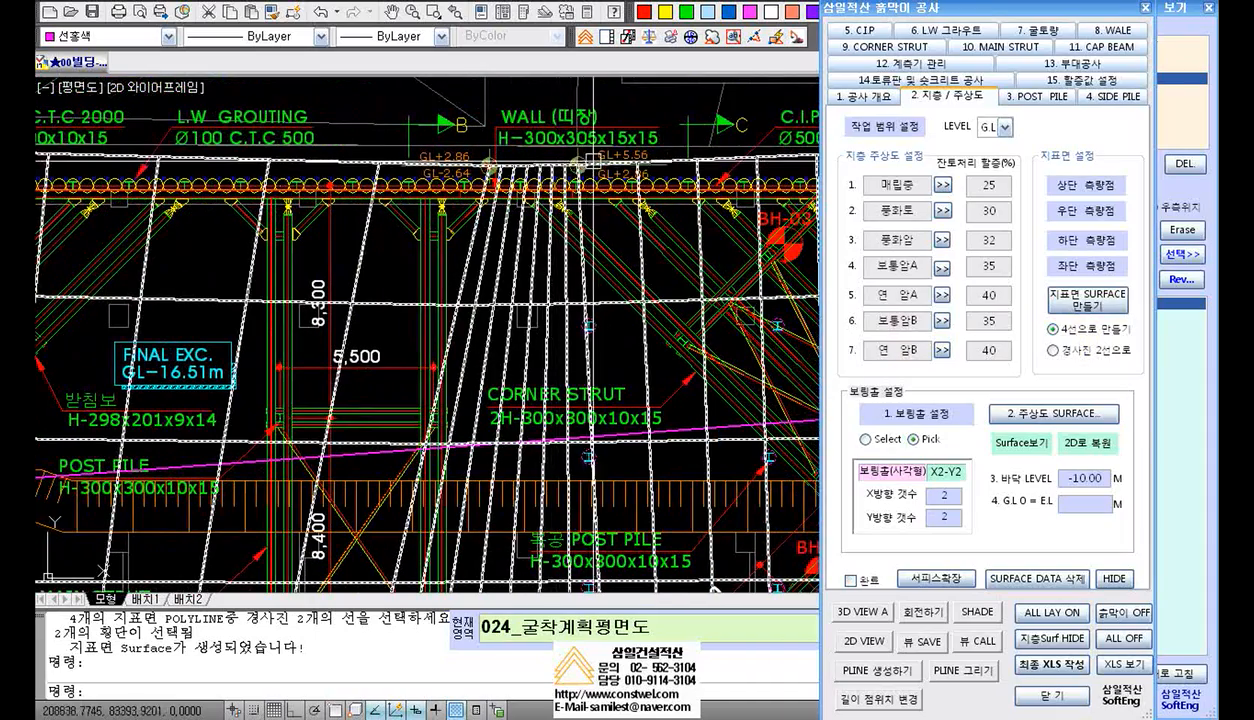
scroll(594, 166, "down", 2)
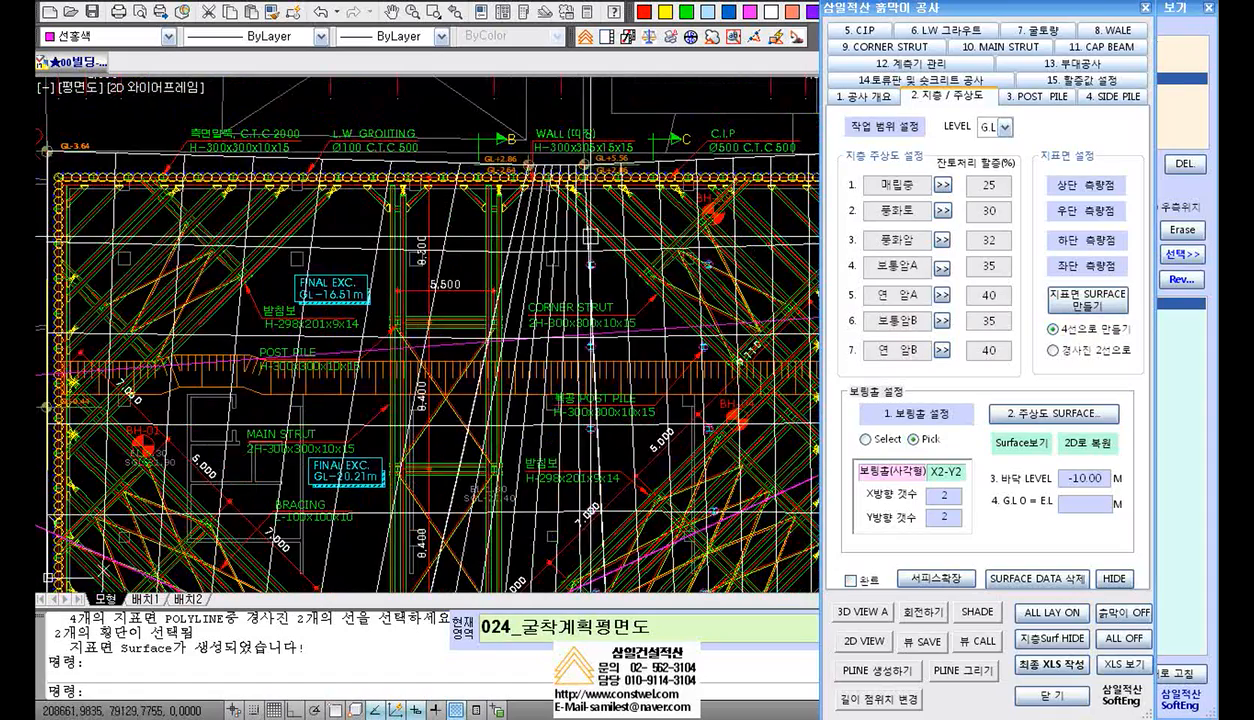
scroll(590, 170, "down", 2)
scroll(377, 398, "up", 6)
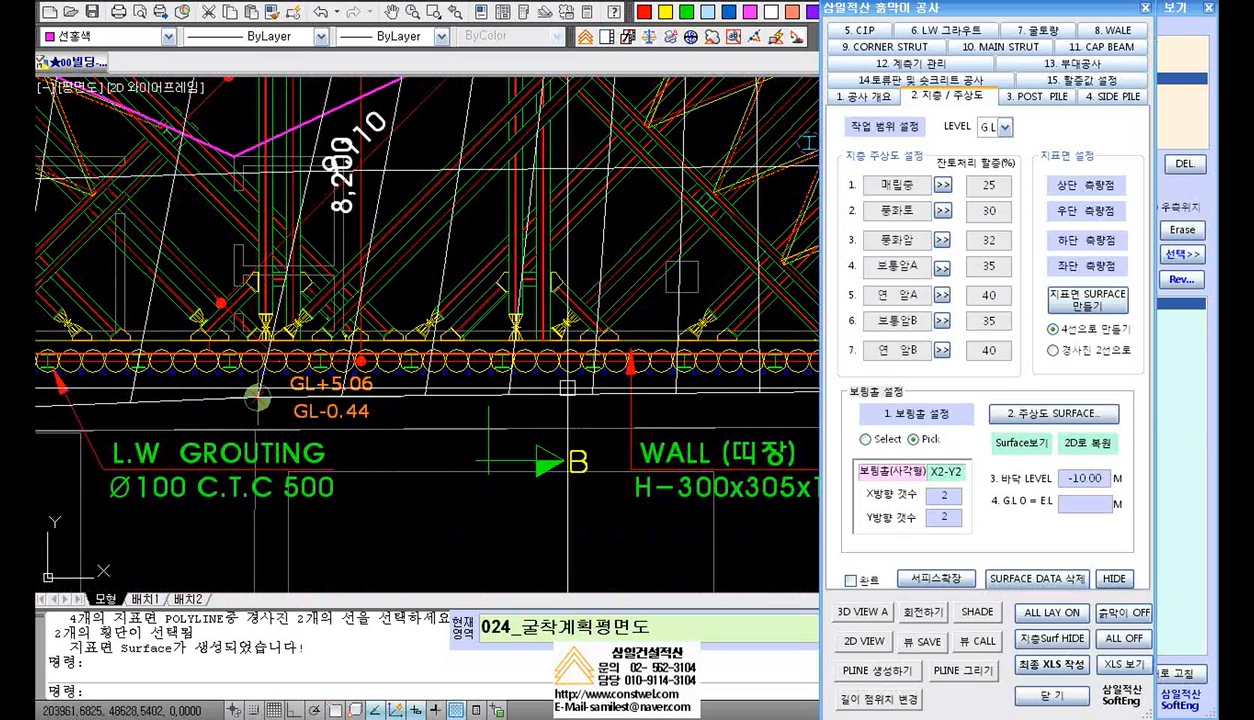
scroll(516, 461, "down", 5)
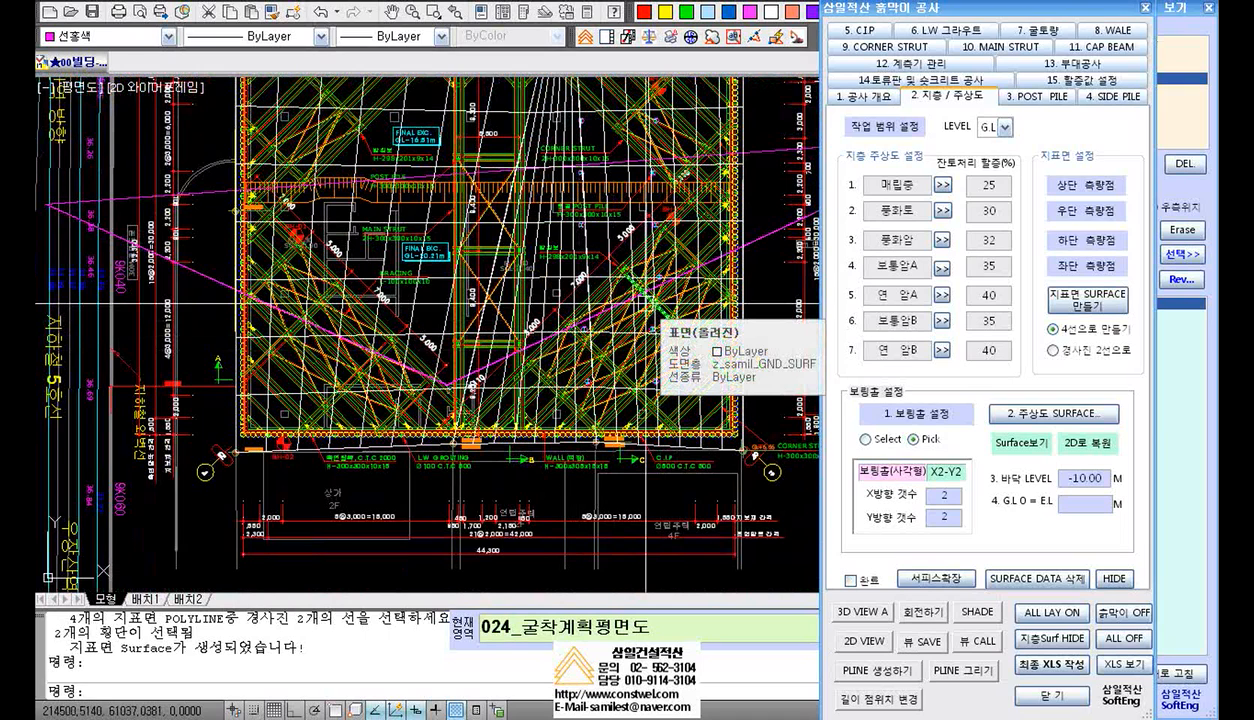
Switch the ground surface creation method to 경사진 2선으로 and back to 4선으로 만들기
left_click(1053, 351)
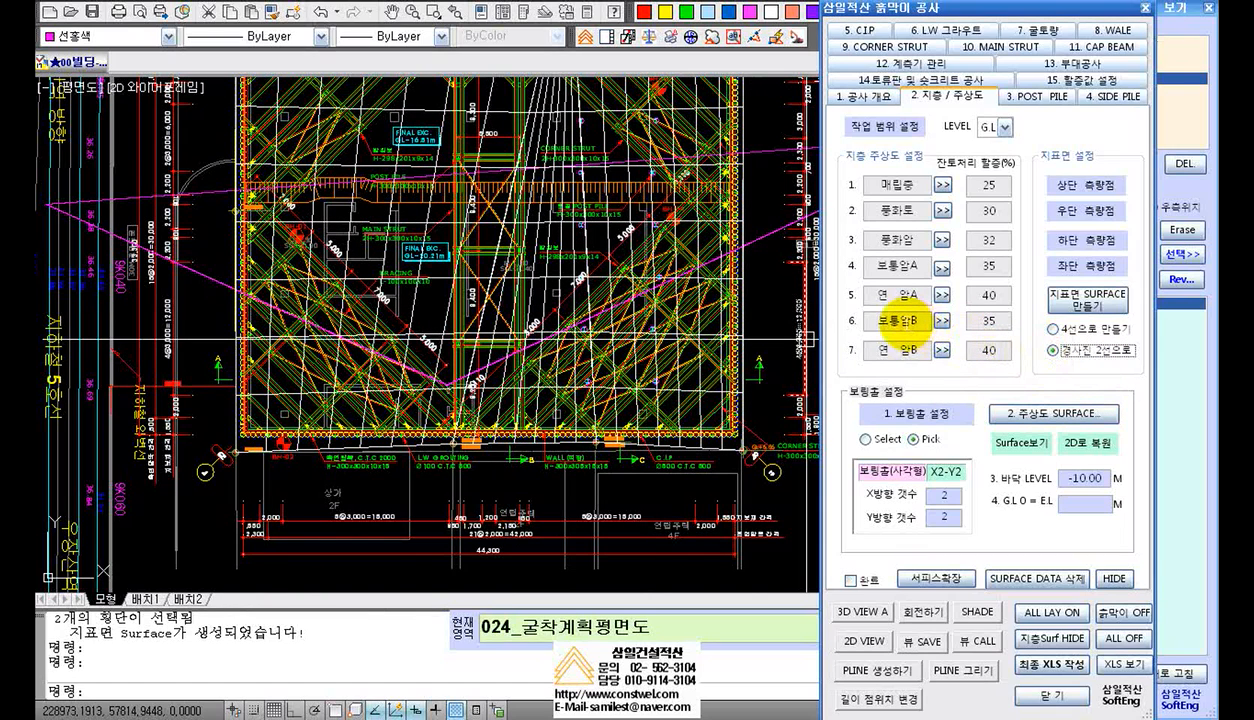
left_click(892, 321)
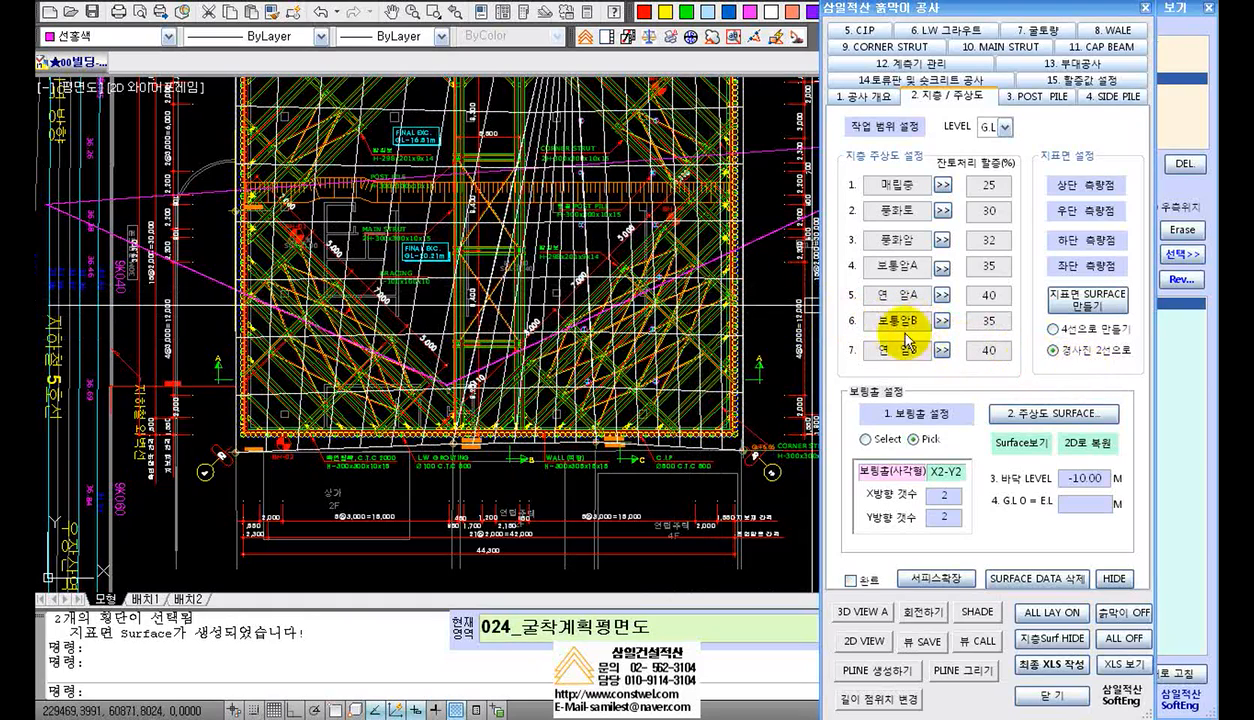
left_click(1052, 327)
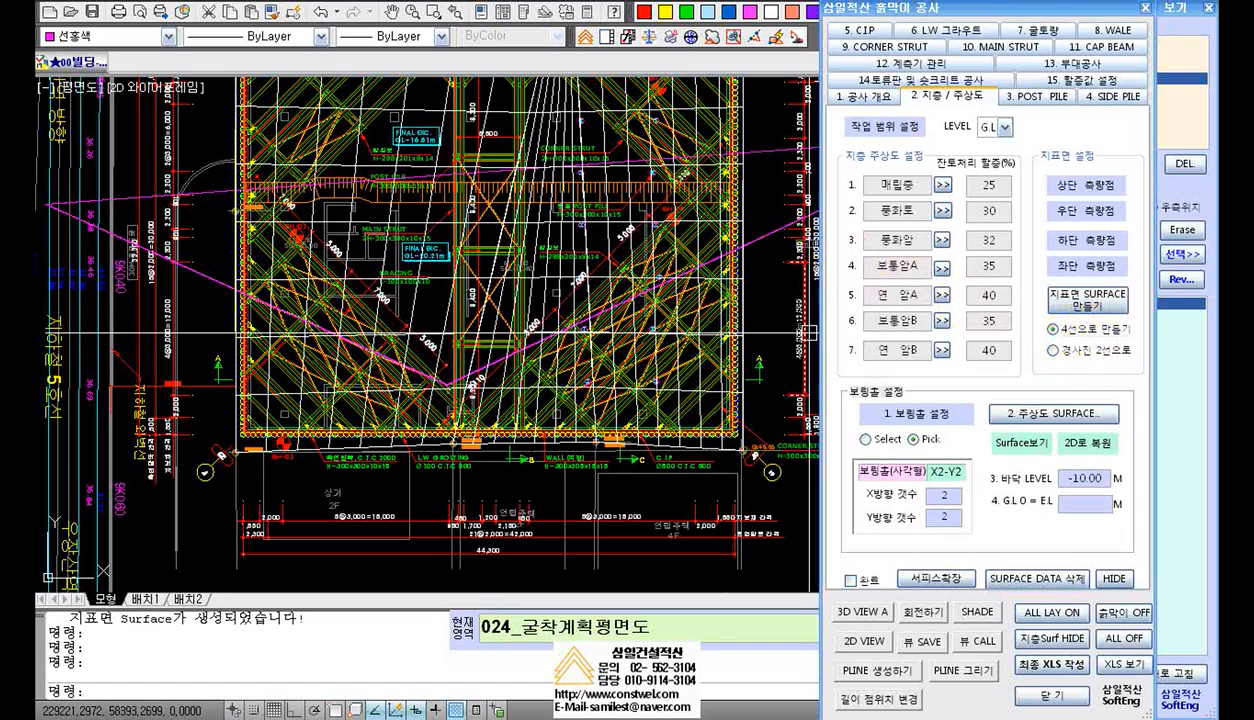
middle_click_drag(709, 235, 690, 316)
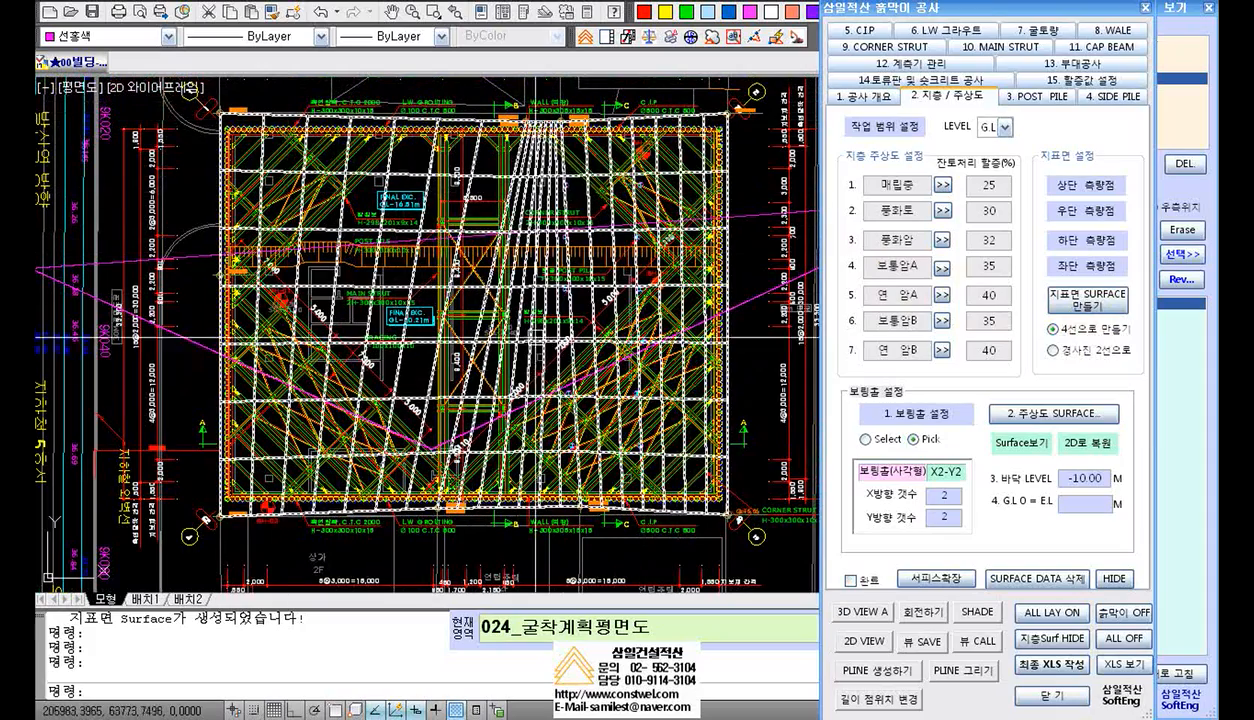
mouse_move(756, 533)
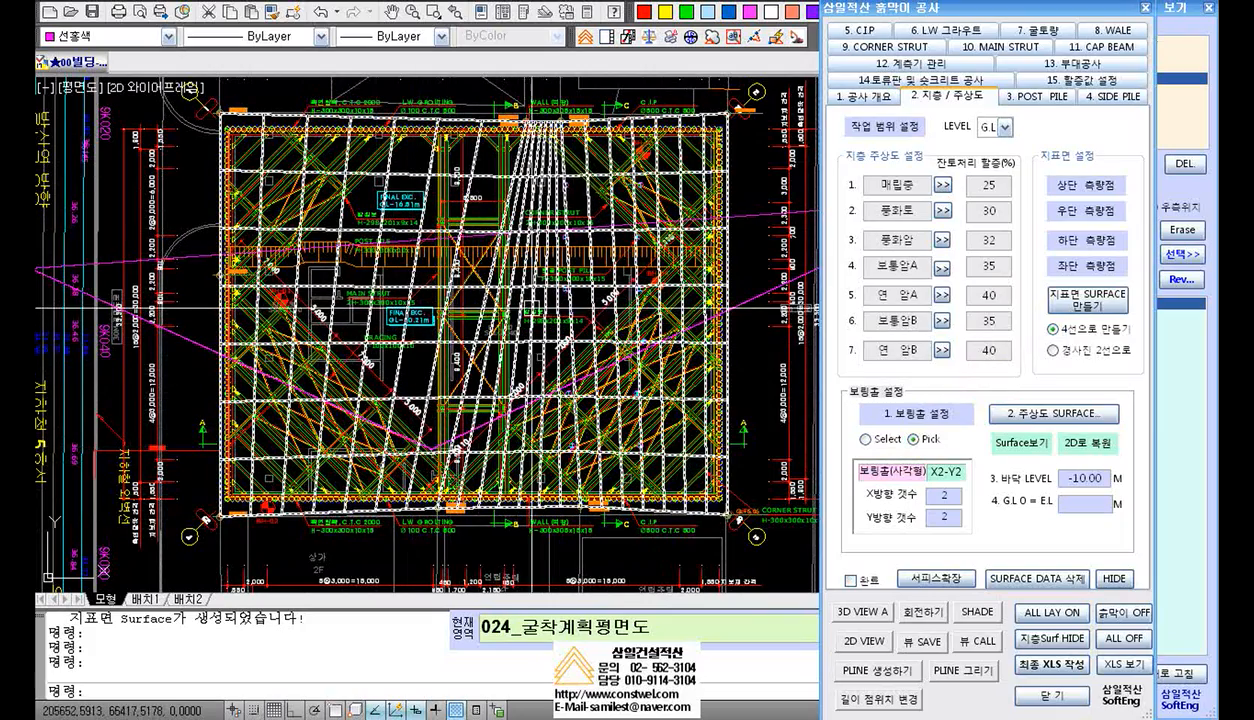
middle_click_drag(588, 300, 548, 330)
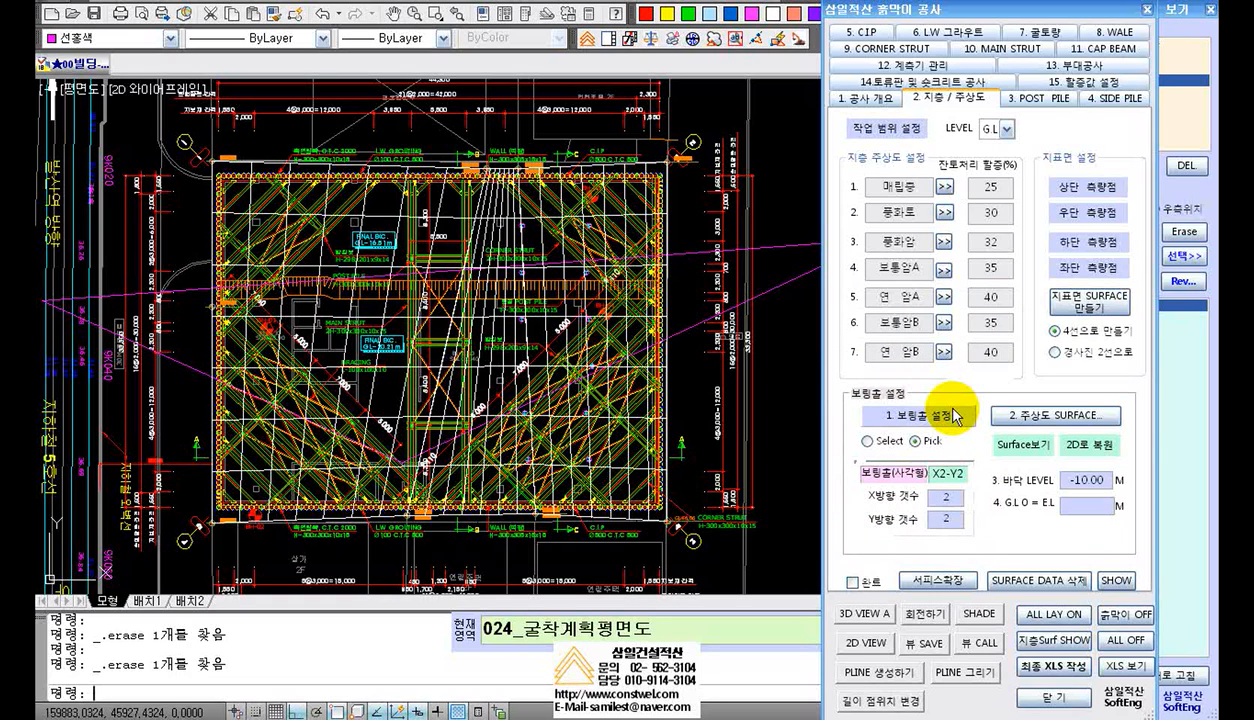
Check the work area outline around the excavation with 작업 범위 설정
left_click(884, 129)
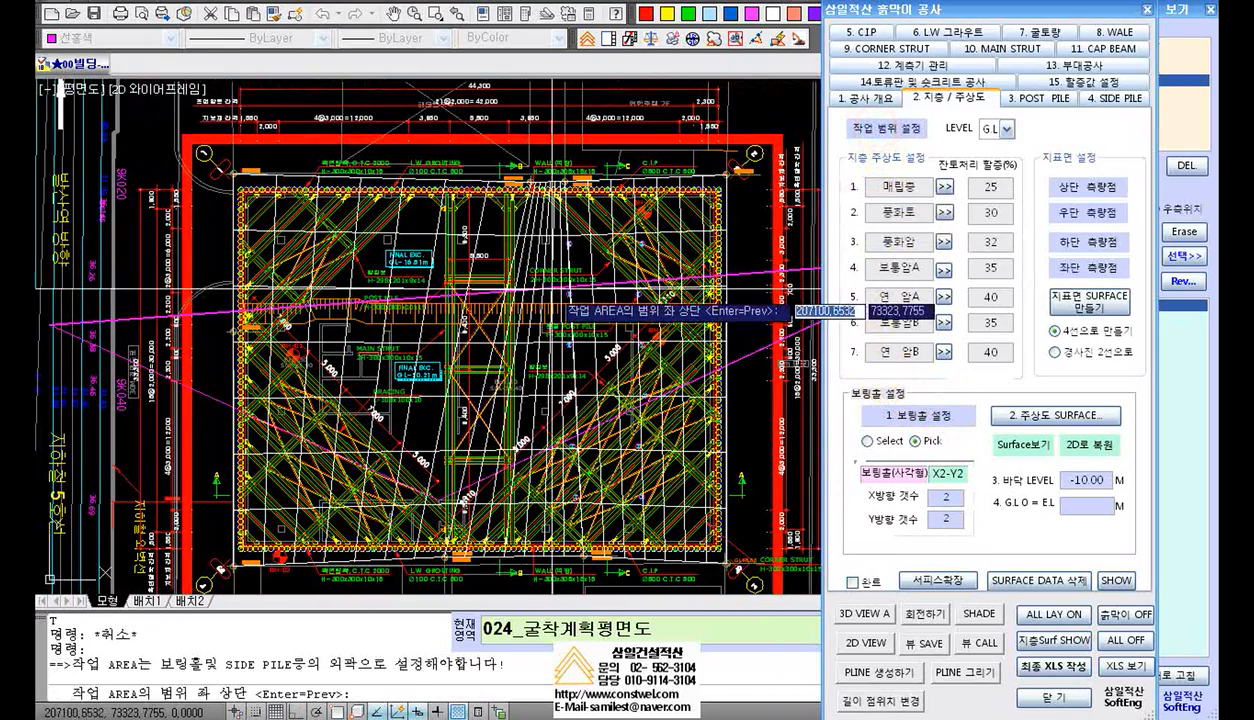
key("Escape")
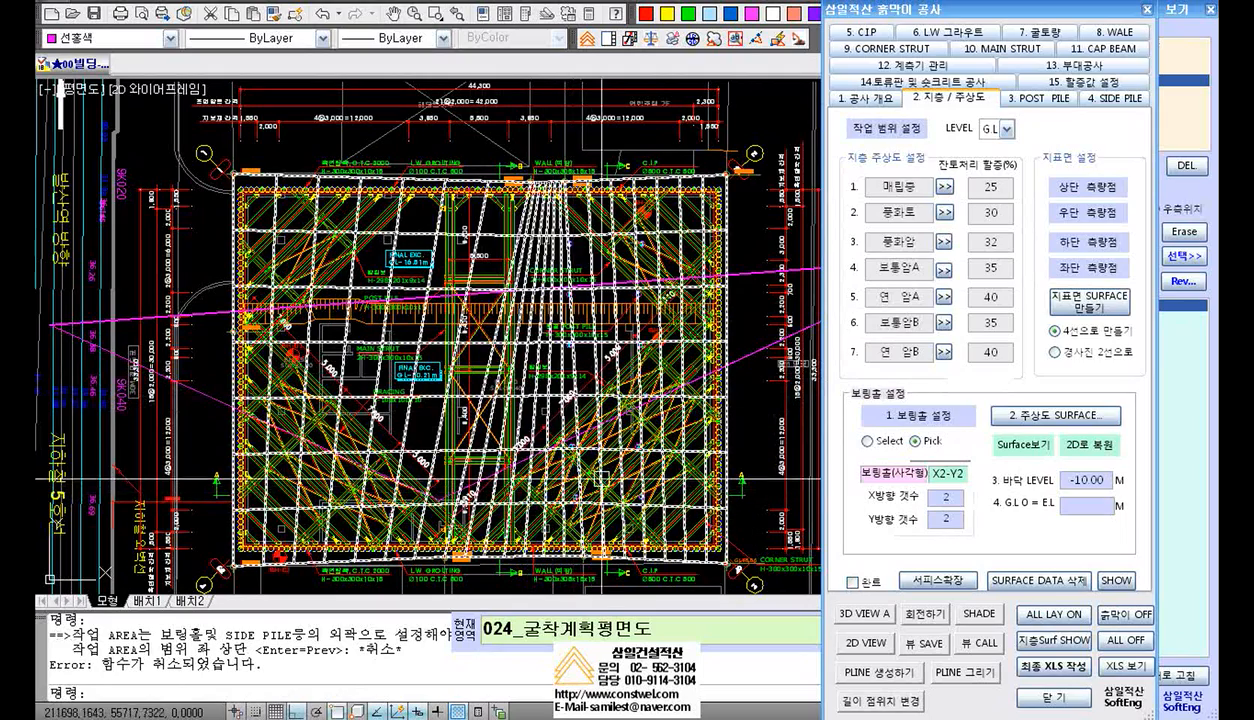
middle_click_drag(608, 475, 599, 460)
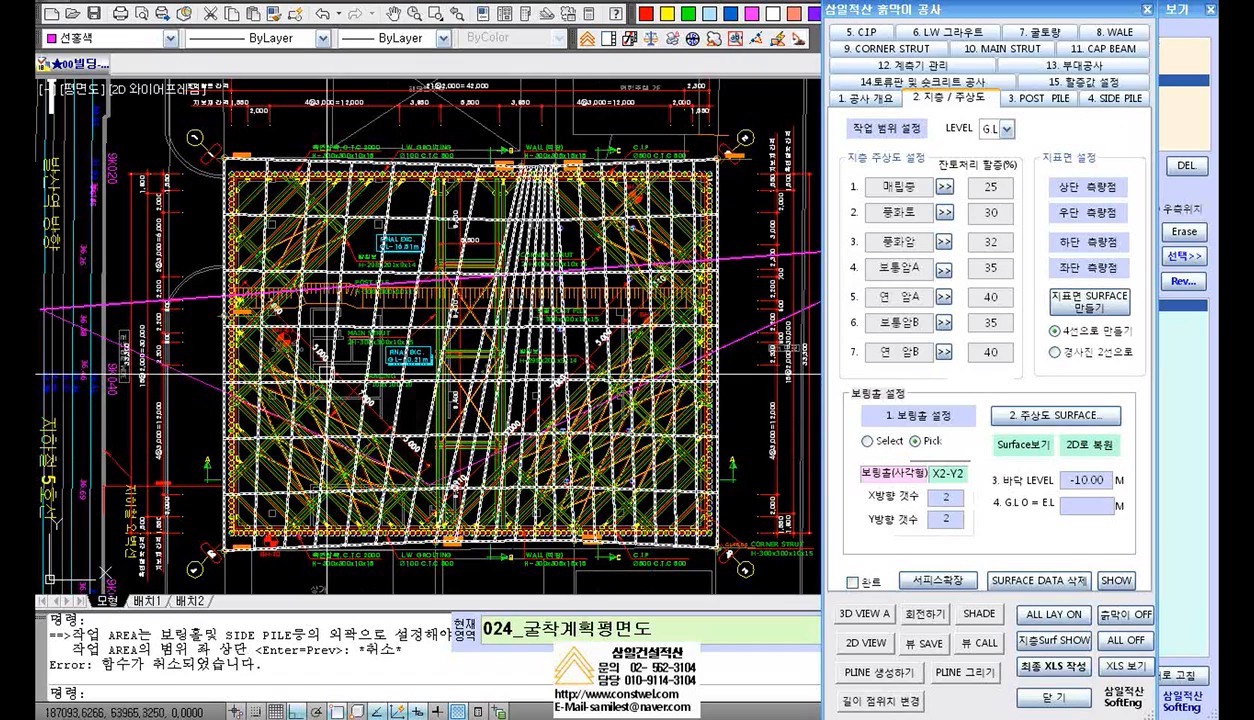
Examine the borehole locations around the excavation, including BH-01 and BH-02, against the ground surface mesh
scroll(330, 390, "up", 3)
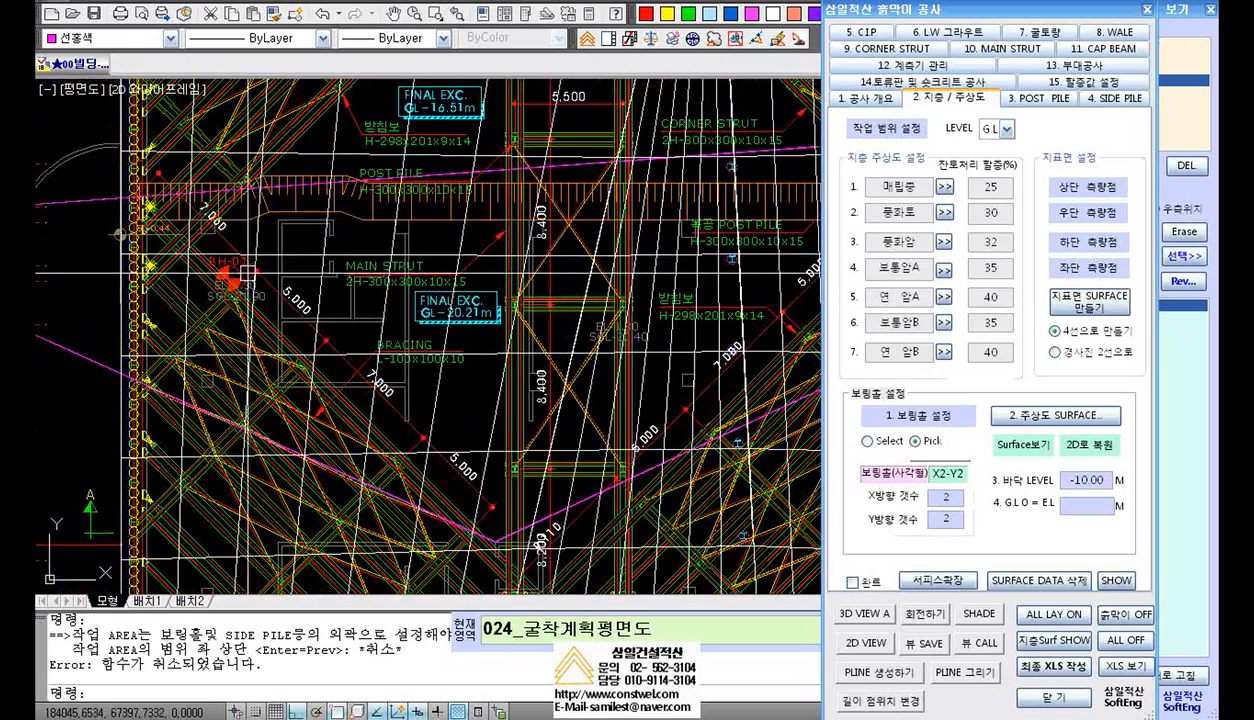
scroll(246, 271, "down", 3)
scroll(703, 118, "up", 4)
scroll(703, 118, "down", 1)
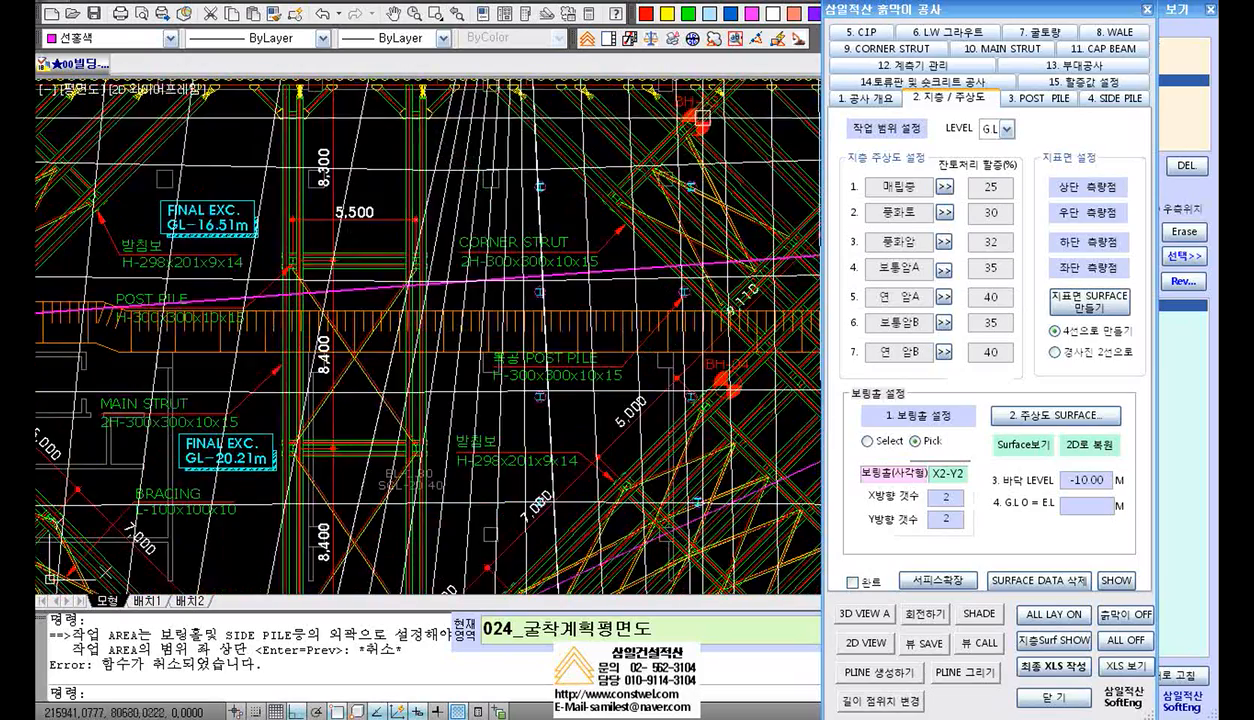
scroll(700, 380, "up", 4)
scroll(270, 514, "down", 5)
scroll(270, 514, "up", 2)
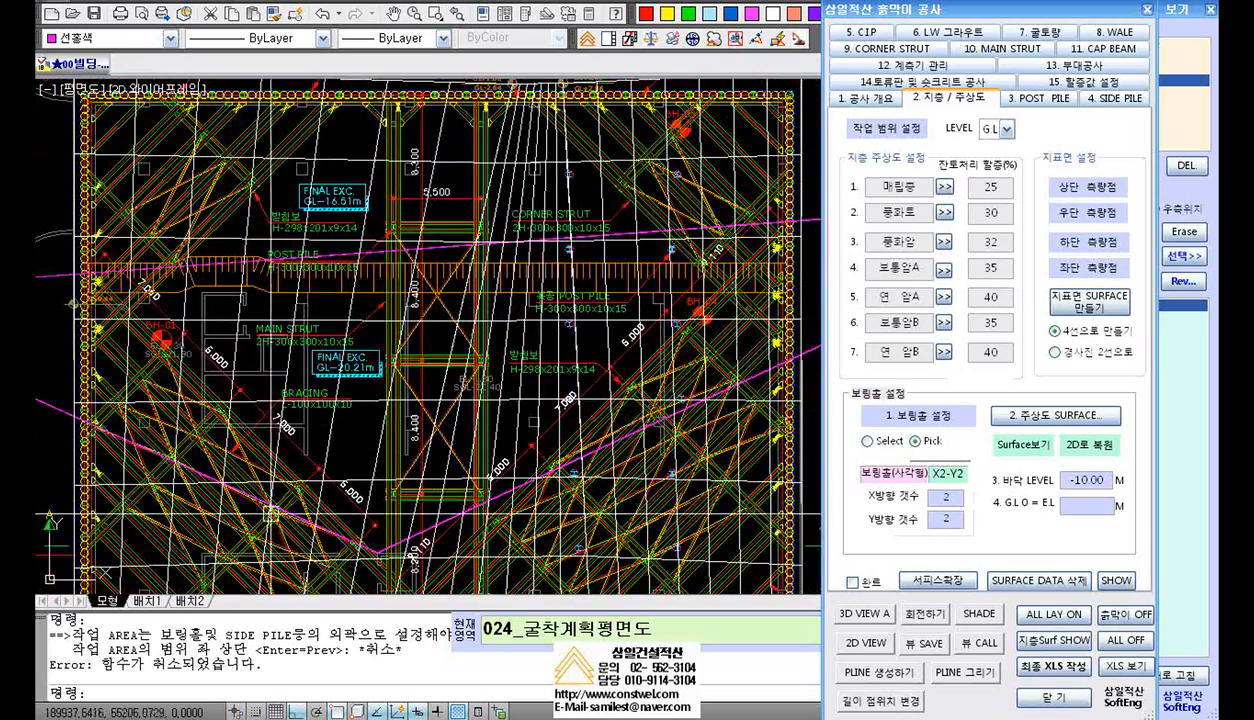
scroll(231, 467, "up", 5)
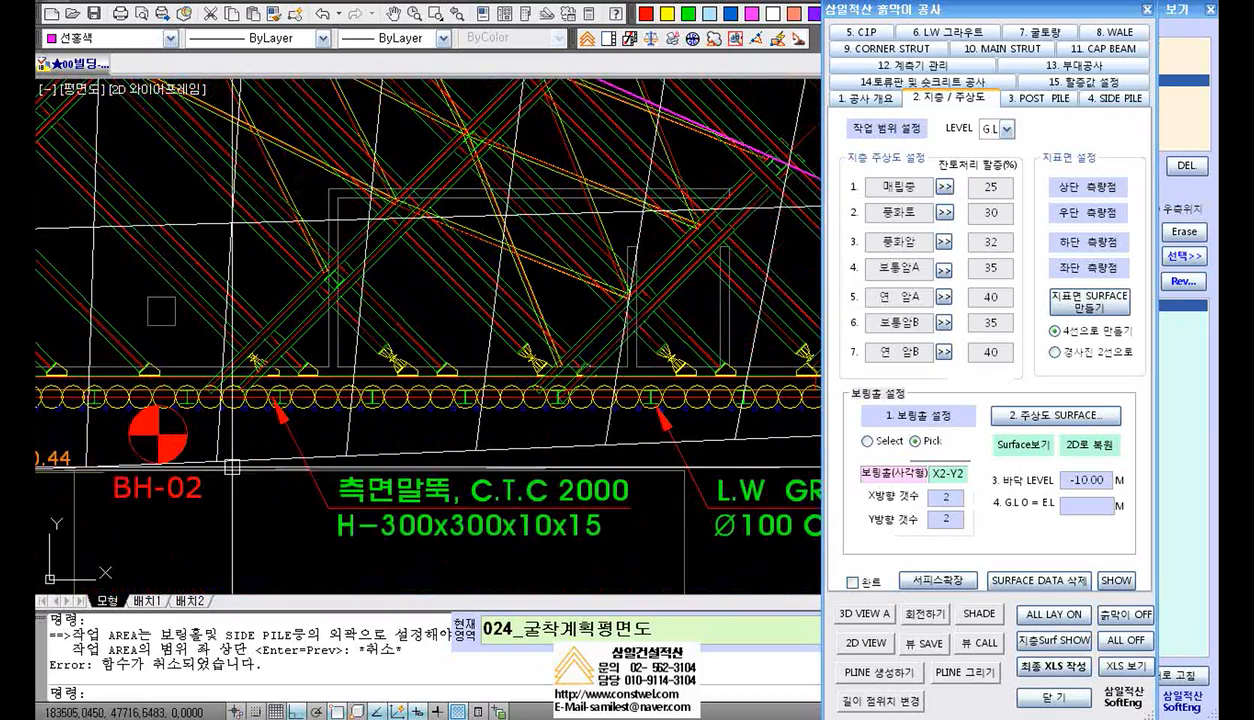
scroll(260, 456, "down", 4)
mouse_move(260, 456)
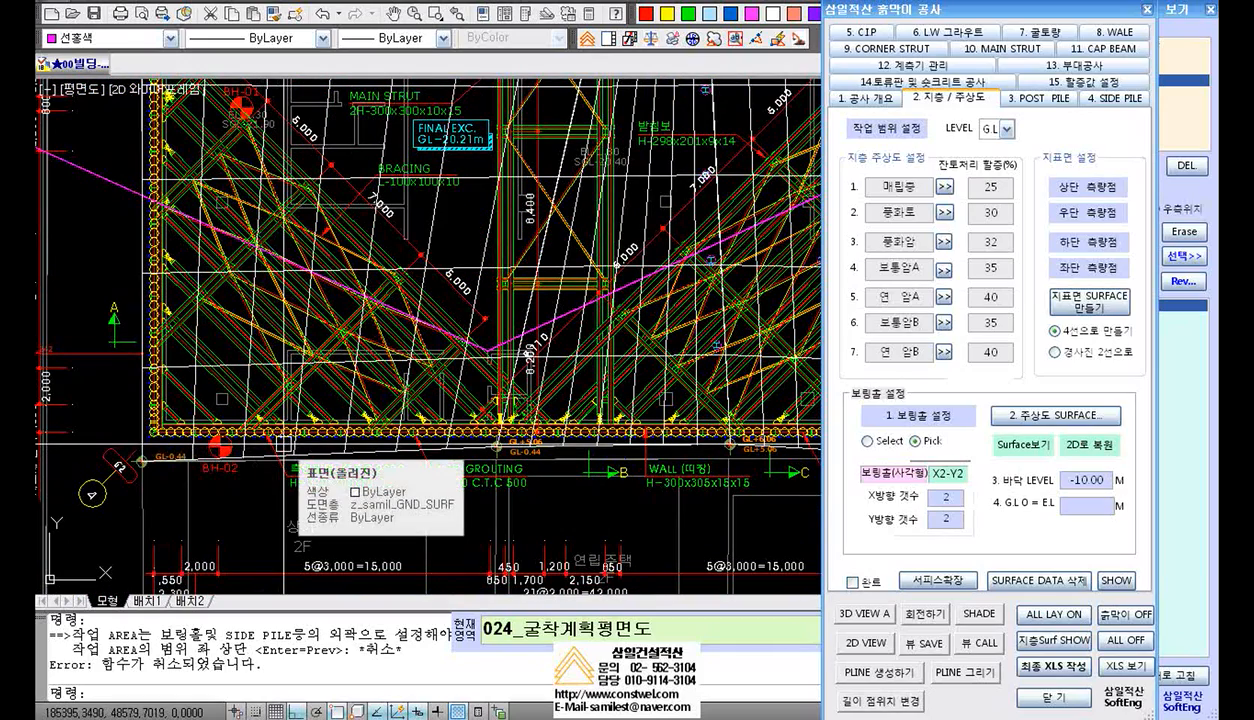
scroll(283, 443, "down", 3)
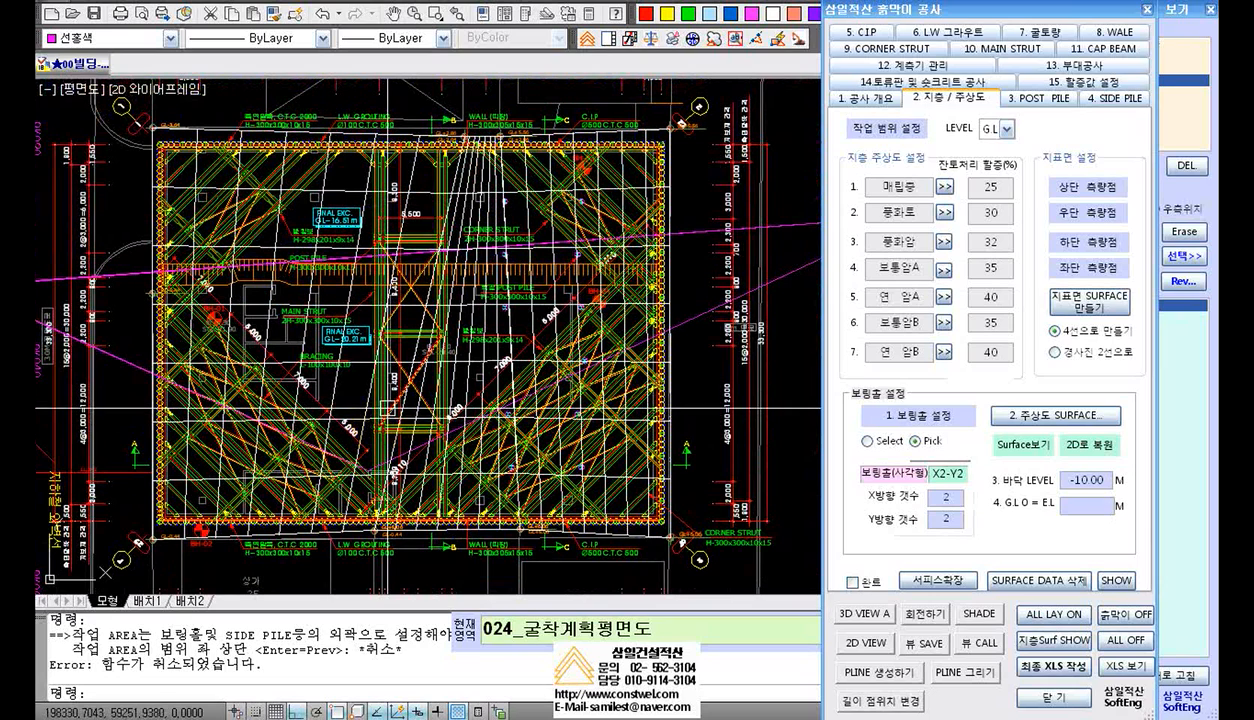
mouse_move(390, 410)
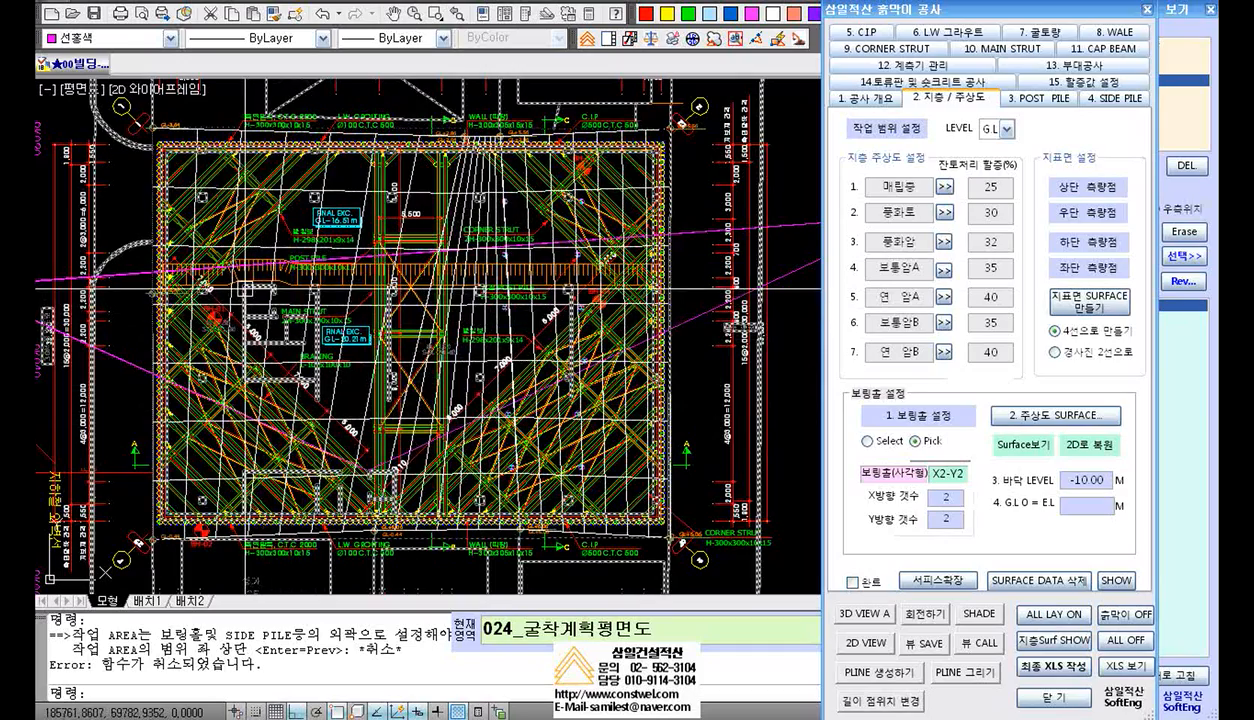
Show the soil-layer surface data and hide it again so the excavation plan is clear of the surface mesh
scroll(210, 250, "up", 4)
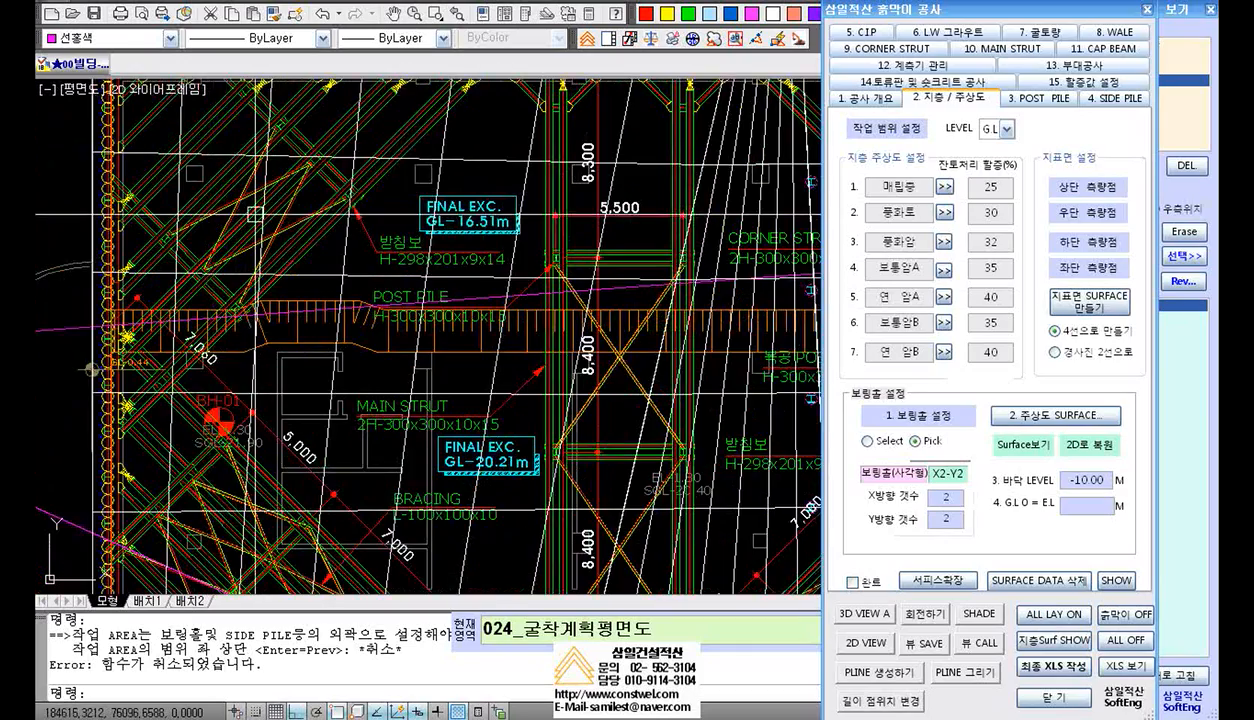
middle_click_drag(370, 237, 363, 287)
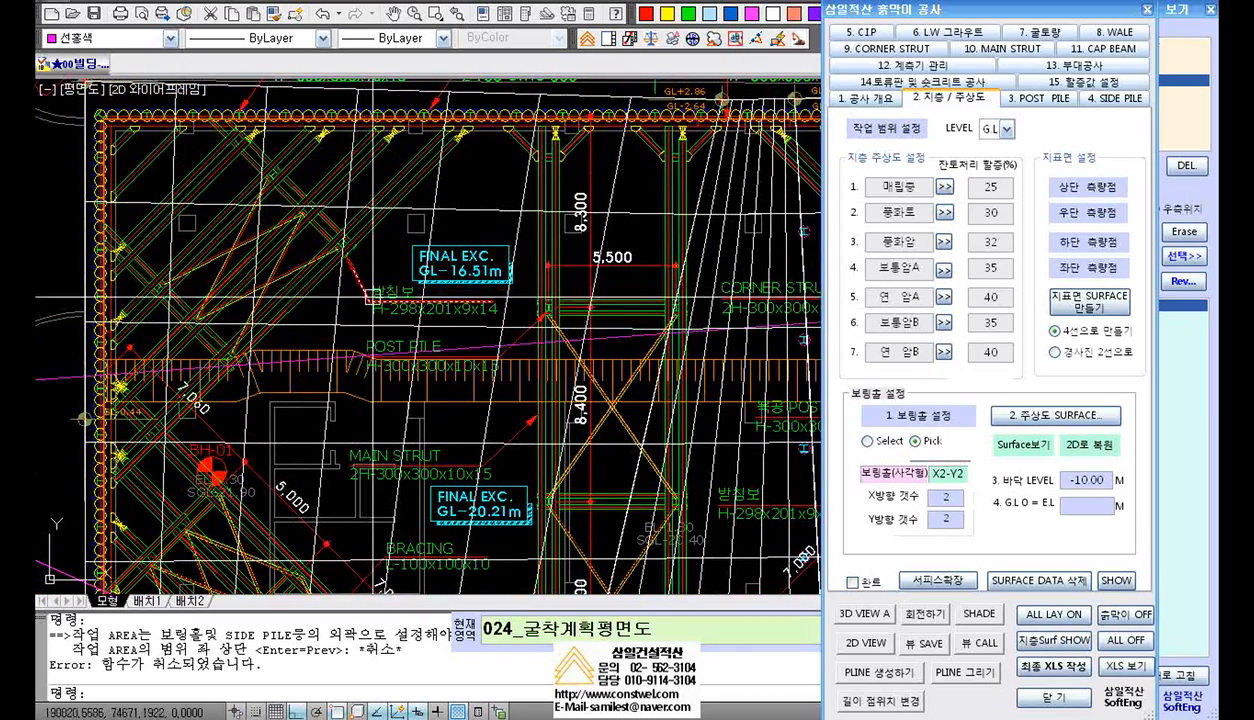
scroll(433, 318, "down", 3)
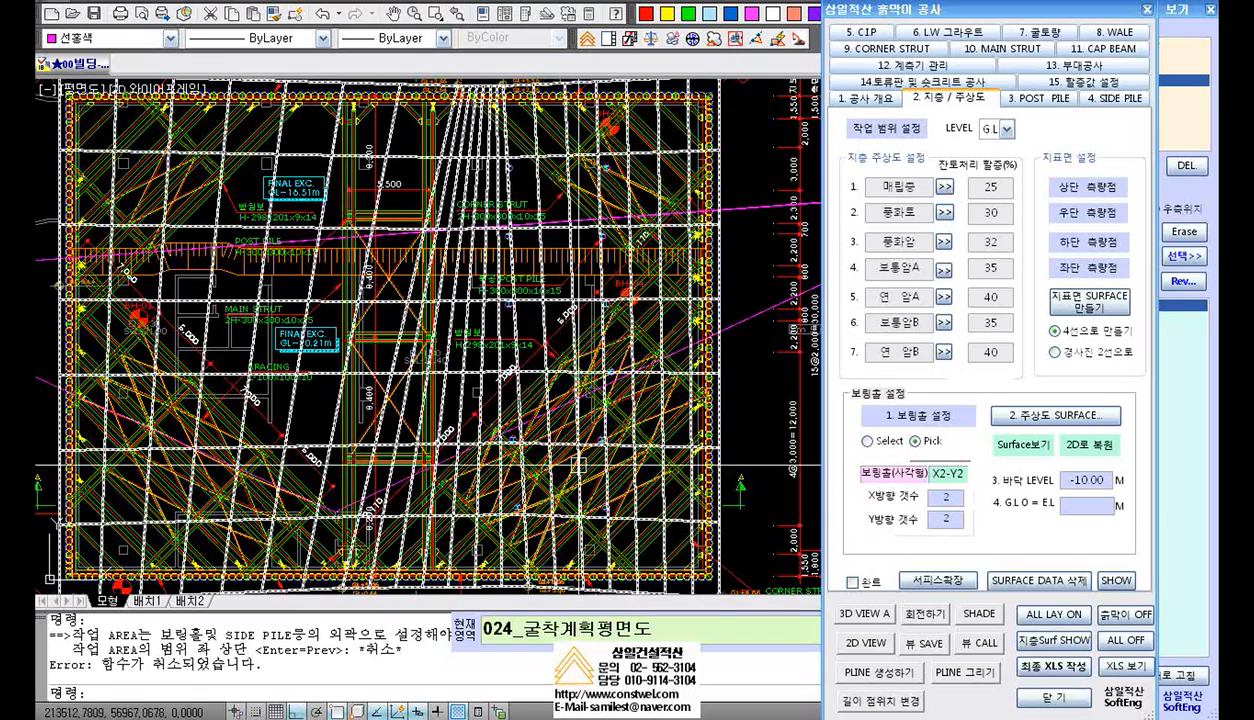
left_click(1117, 582)
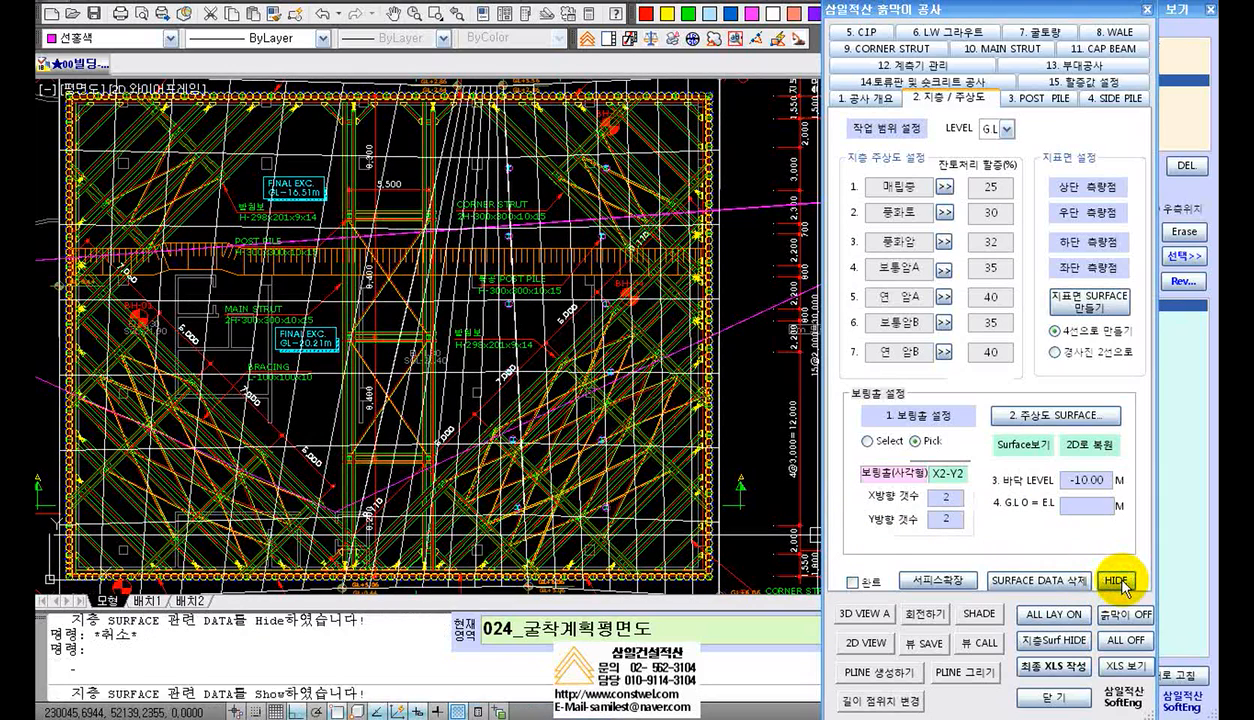
left_click(1117, 581)
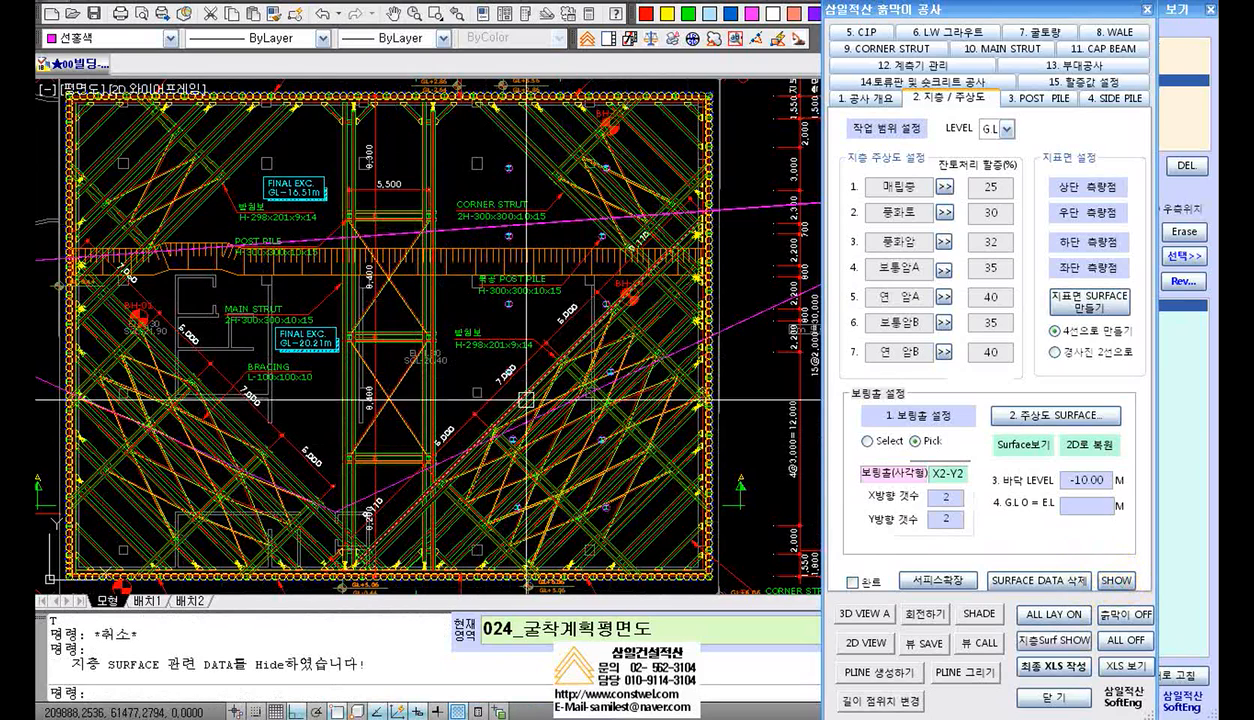
Examine the borehole positions on the excavation plan, focusing on BH-01 and the corner above it
middle_click_drag(519, 406, 527, 390)
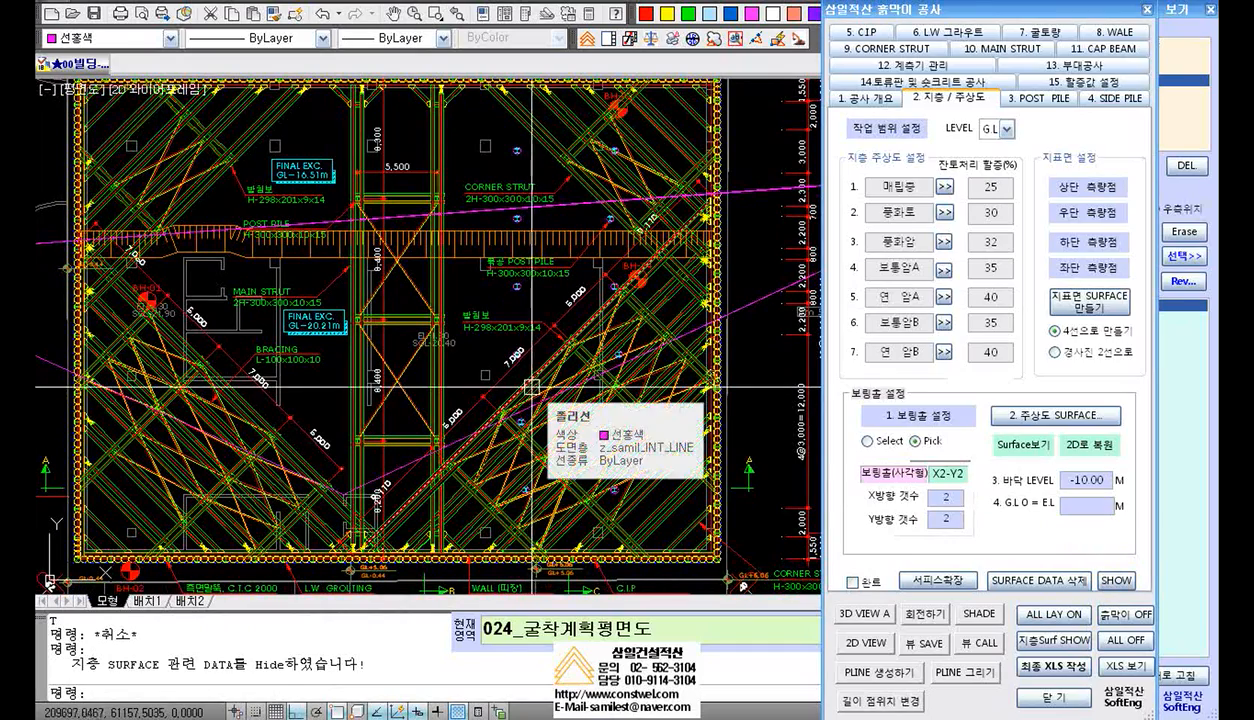
middle_click_drag(213, 312, 276, 367)
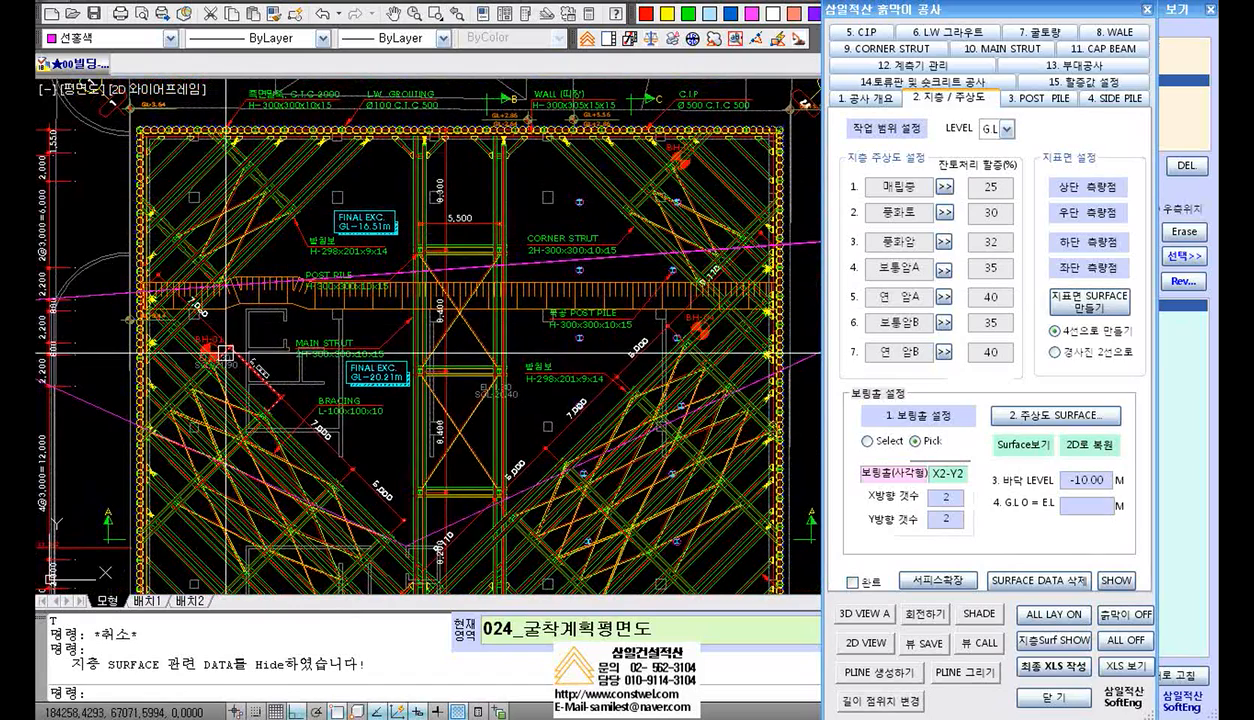
scroll(224, 353, "up", 3)
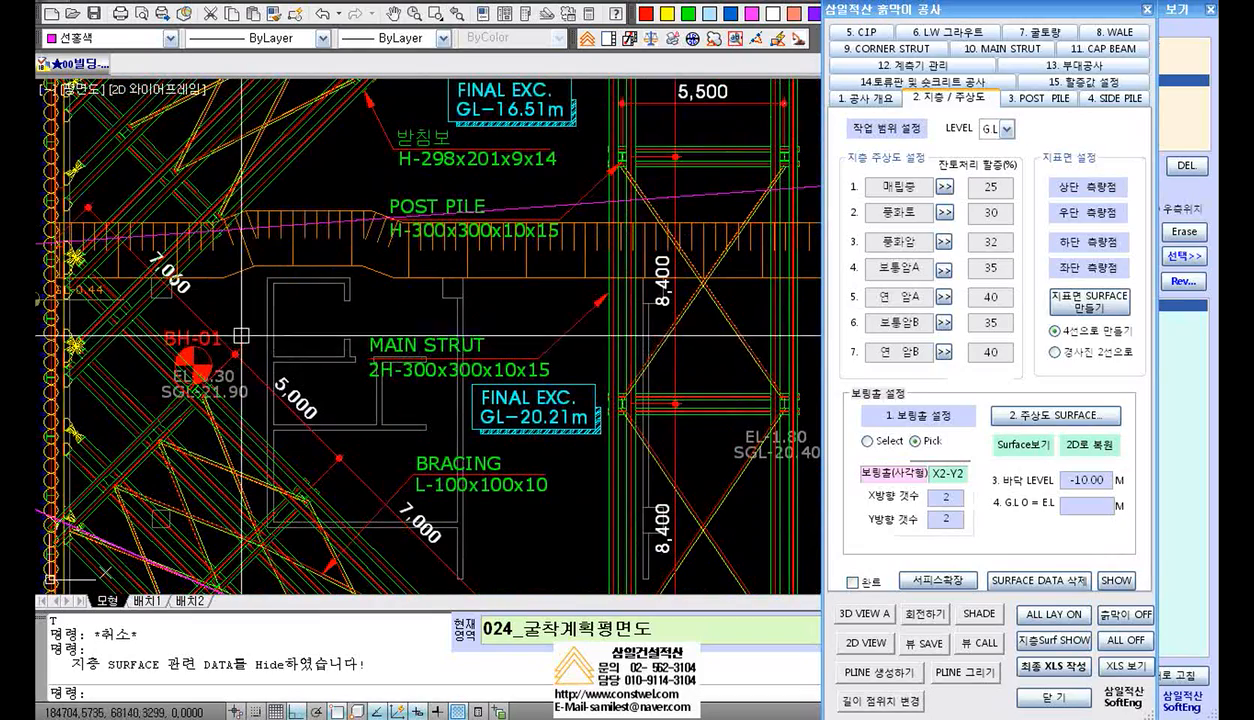
middle_click_drag(223, 162, 226, 277)
scroll(262, 244, "down", 3)
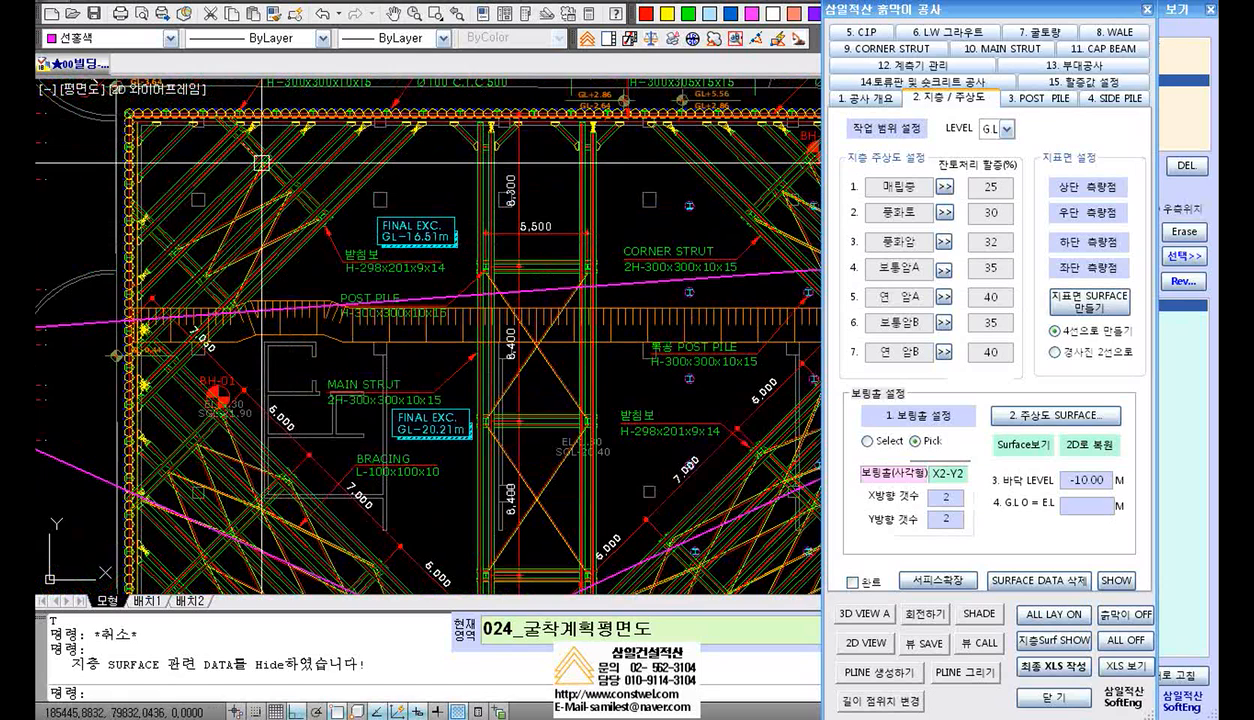
mouse_move(262, 162)
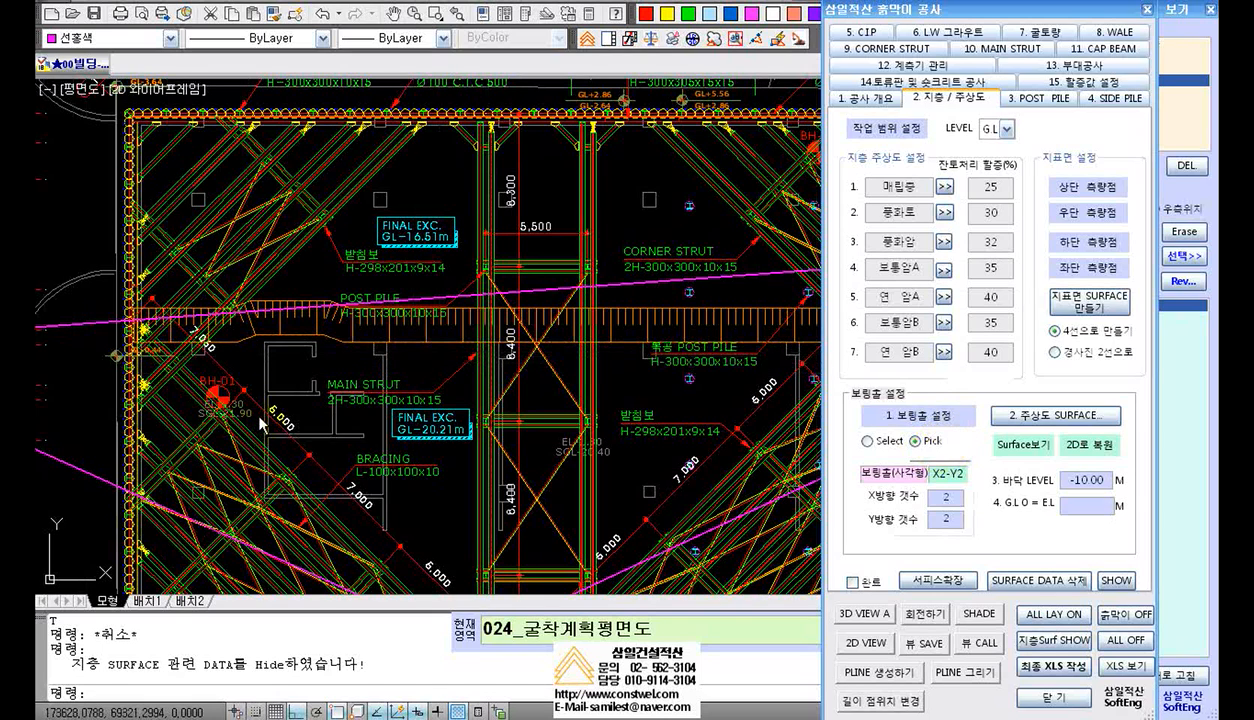
Copy the BH-01 marker and label from the circle's center straight up about 13,356 mm, level with the borehole in the opposite upper corner
scroll(220, 398, "up", 3)
scroll(220, 398, "up", 3)
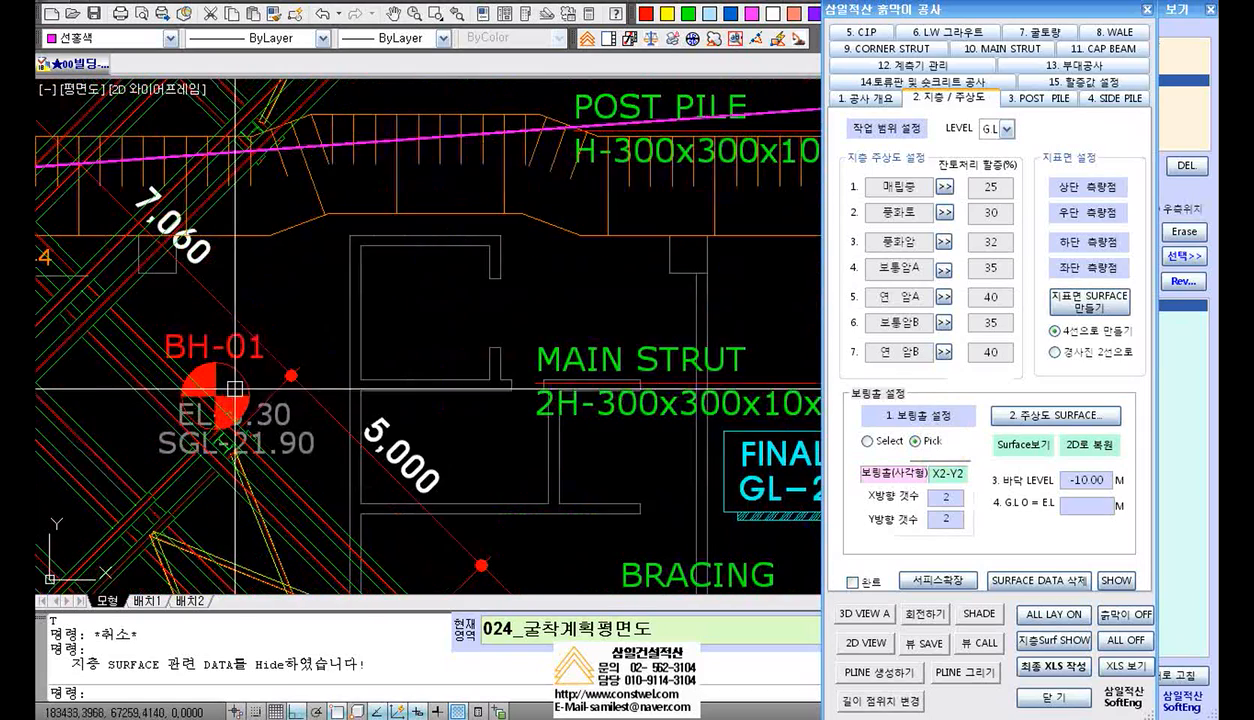
key("Escape")
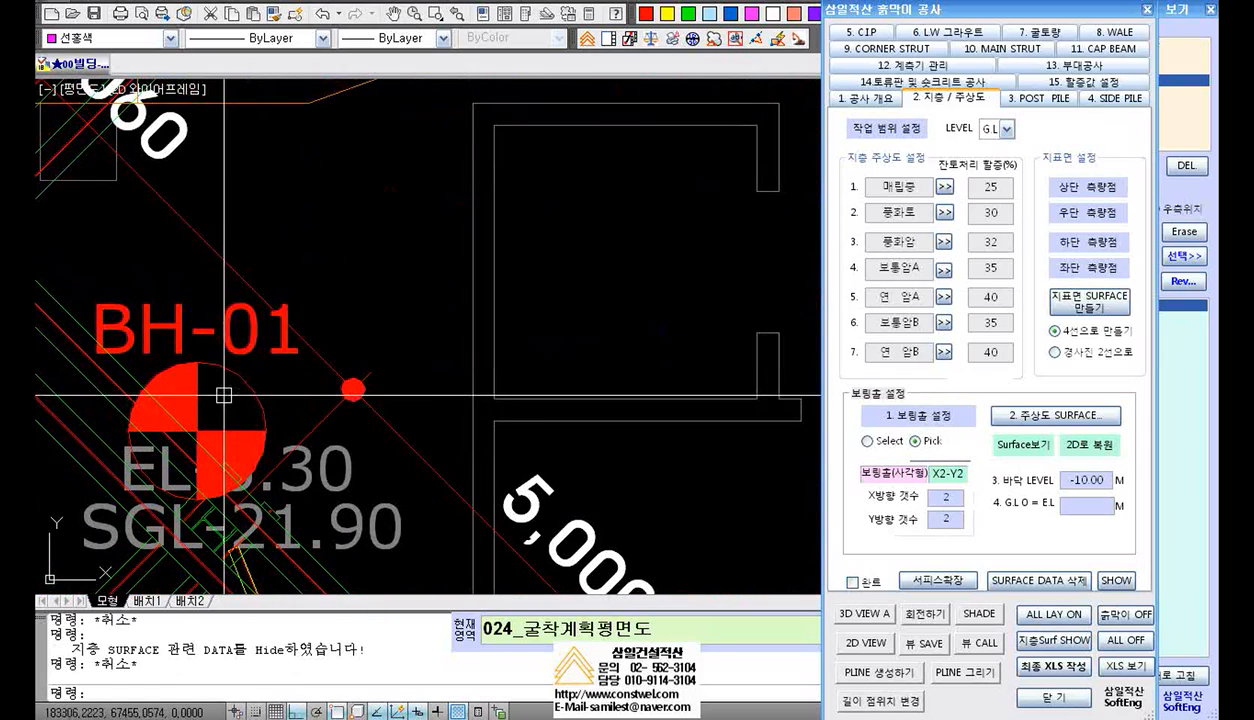
left_click(224, 395)
left_click(177, 324)
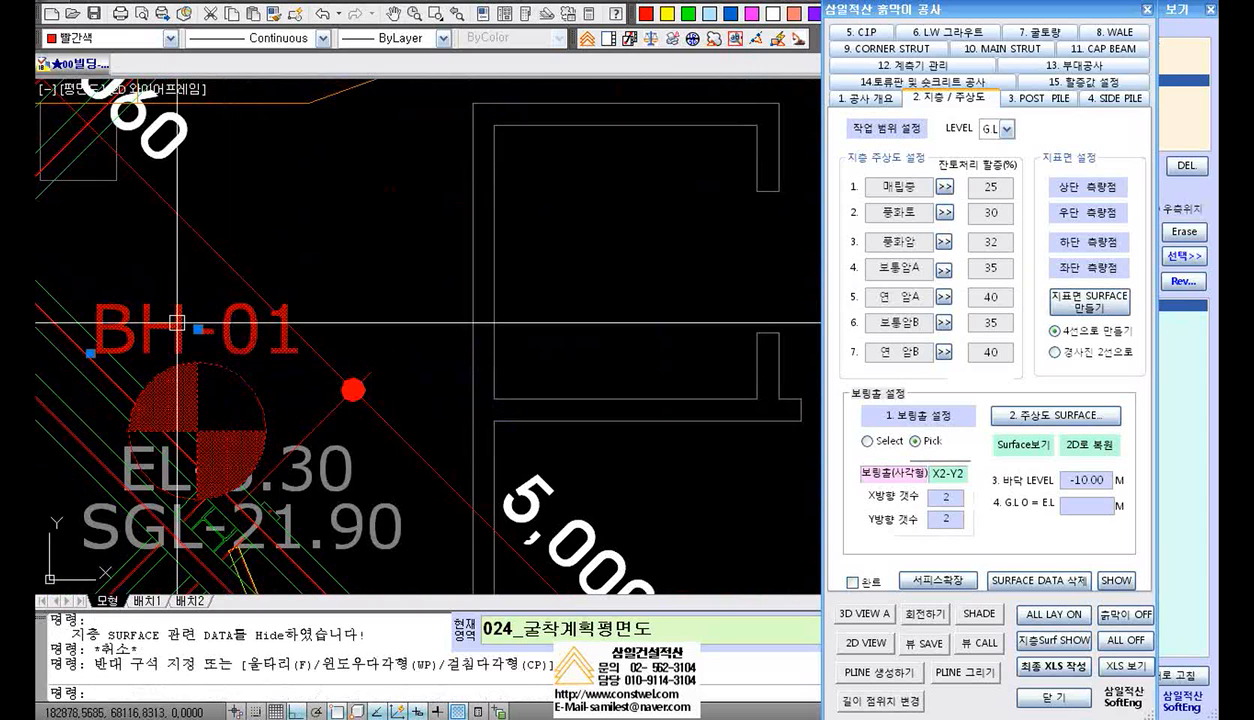
type("copy")
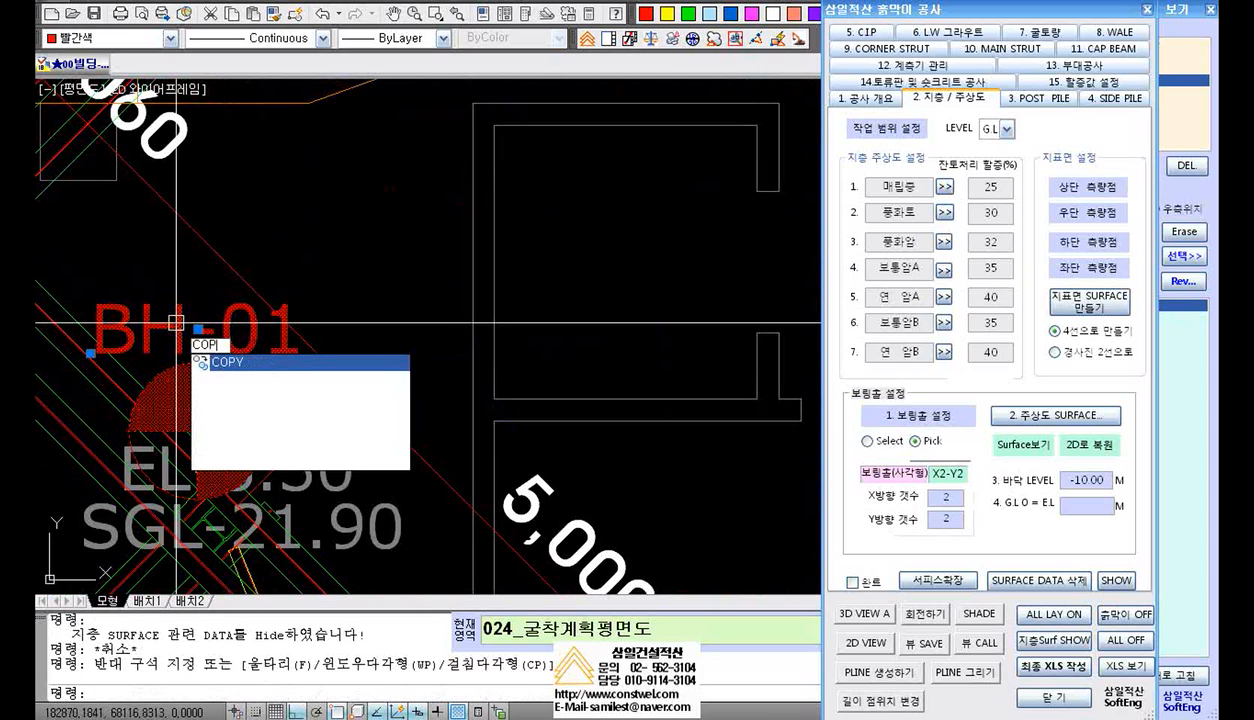
key("Return")
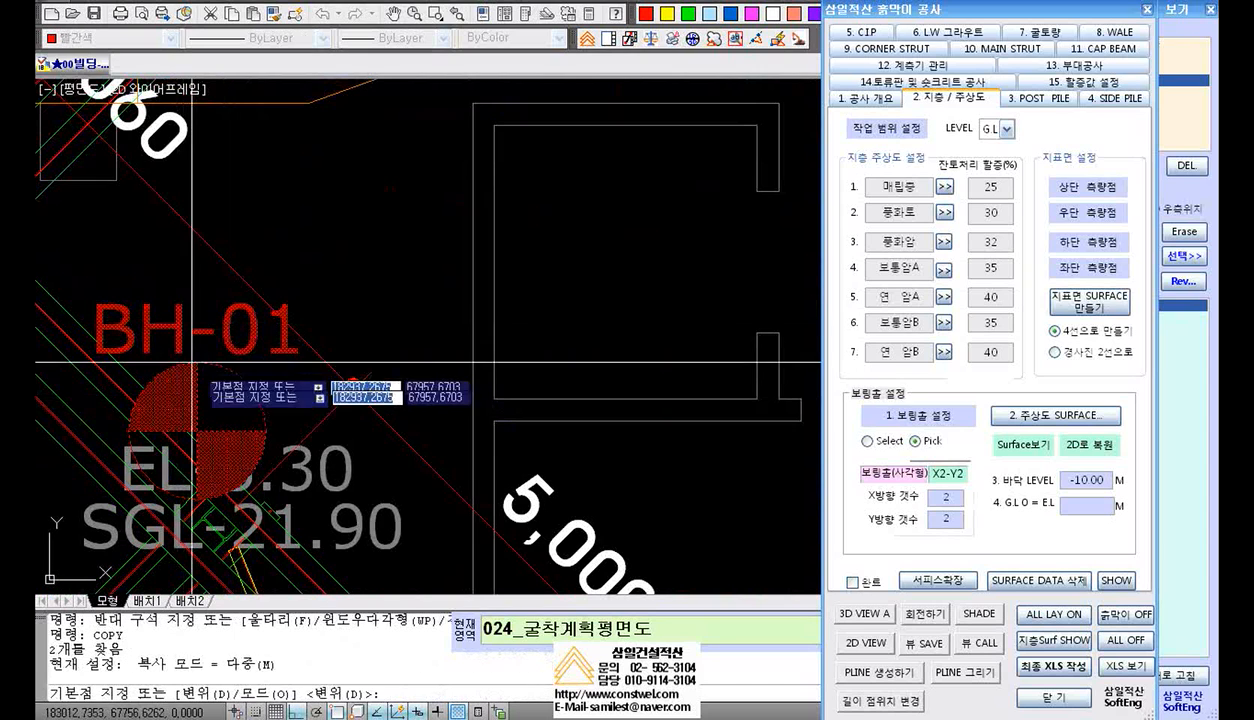
scroll(203, 440, "up", 3)
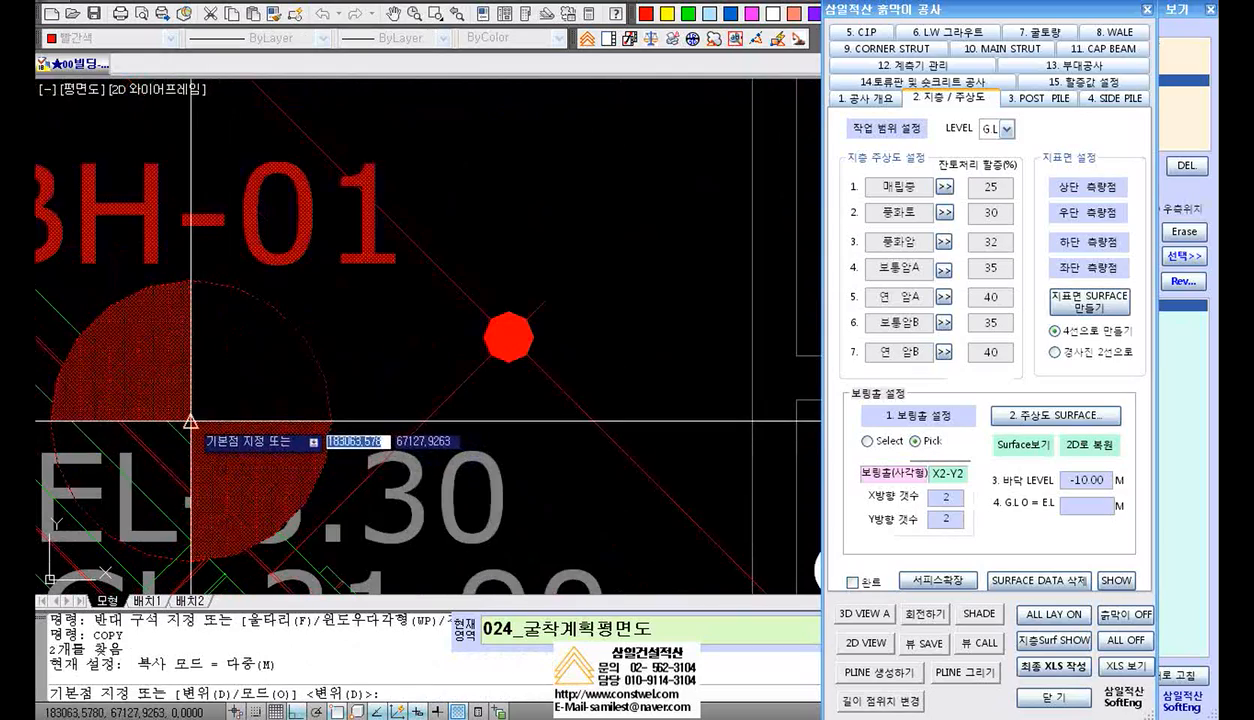
left_click(190, 415)
scroll(215, 410, "down", 8)
scroll(338, 285, "down", 4)
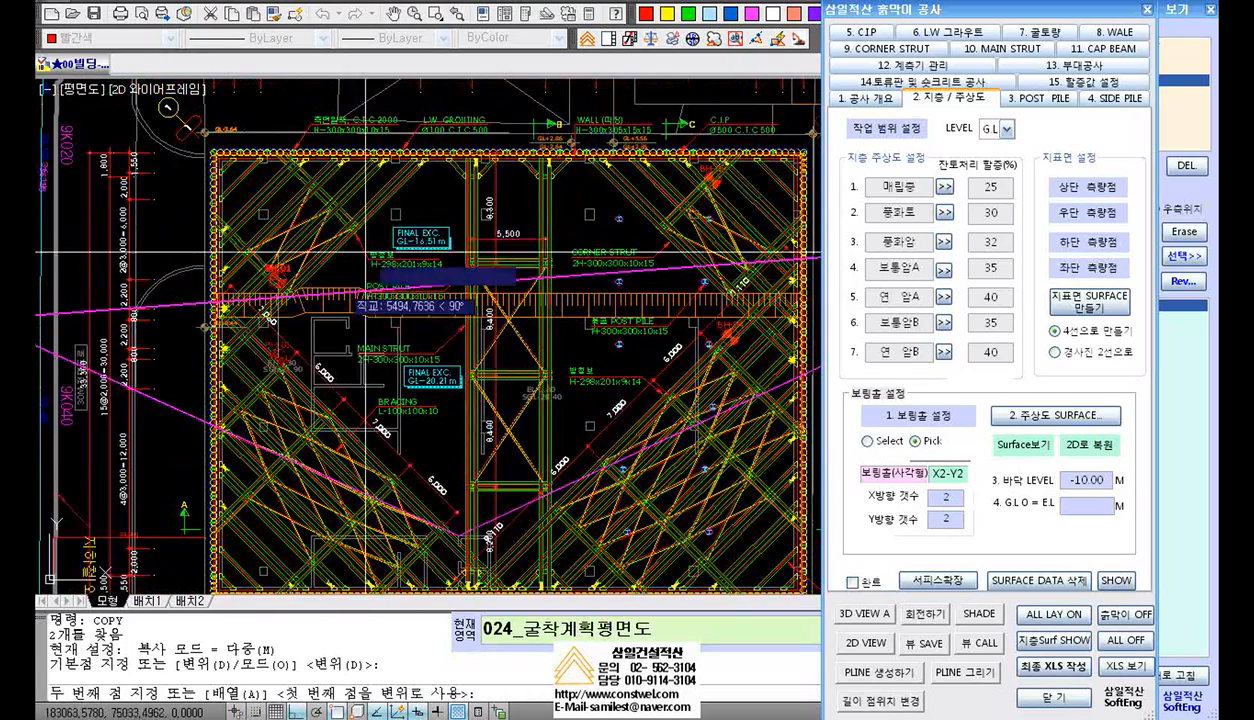
scroll(449, 196, "up", 3)
middle_click_drag(449, 196, 364, 202)
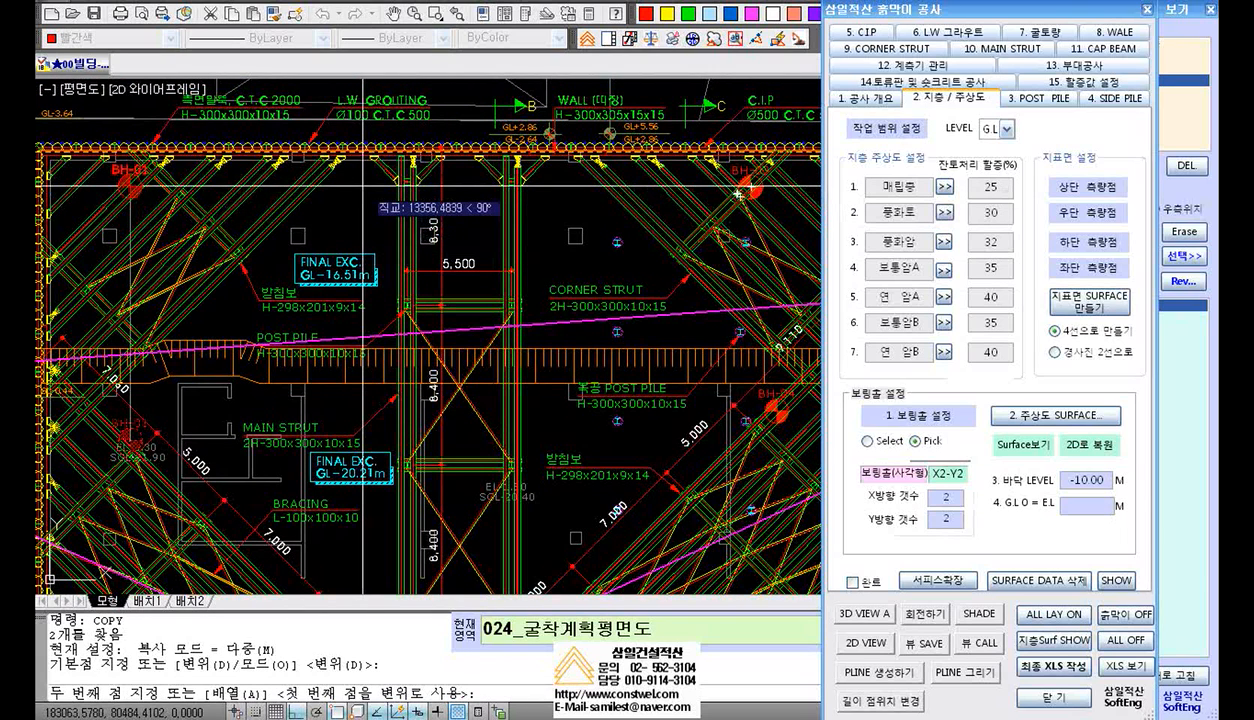
left_click(397, 186)
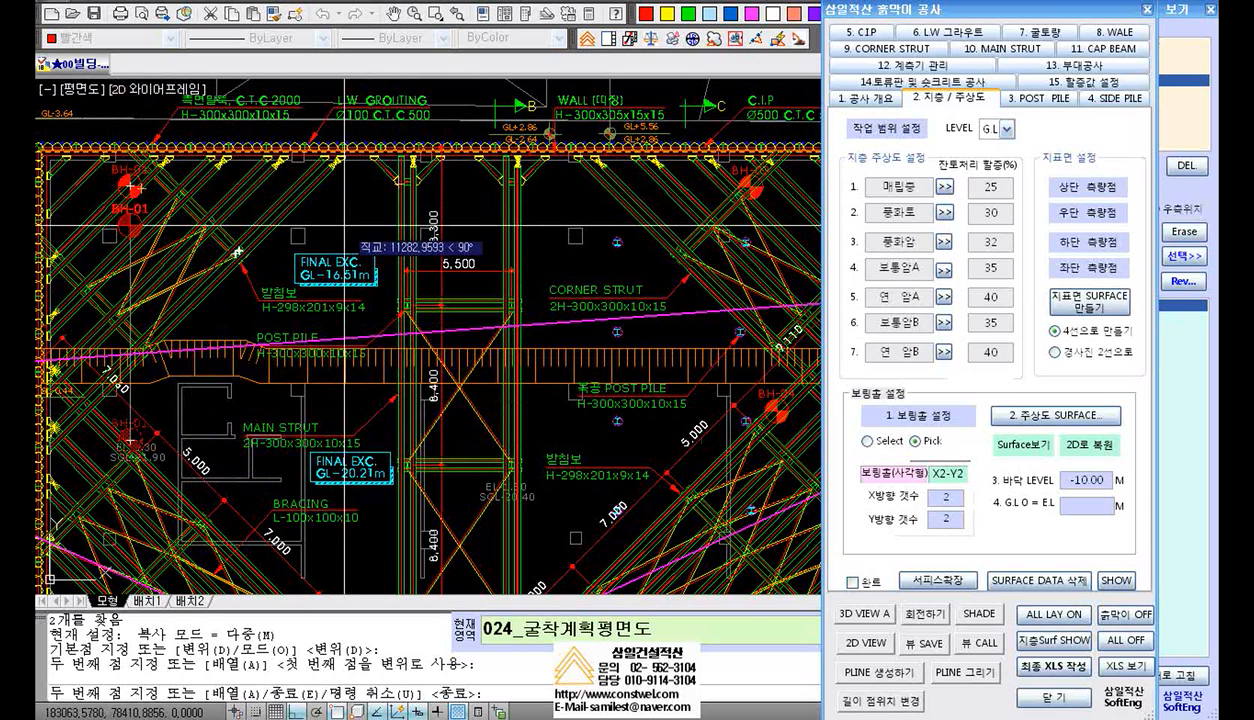
key("Return")
Change the color of the copied BH-01 marker and label near the upper wall to blue (color 5)
scroll(226, 152, "up", 5)
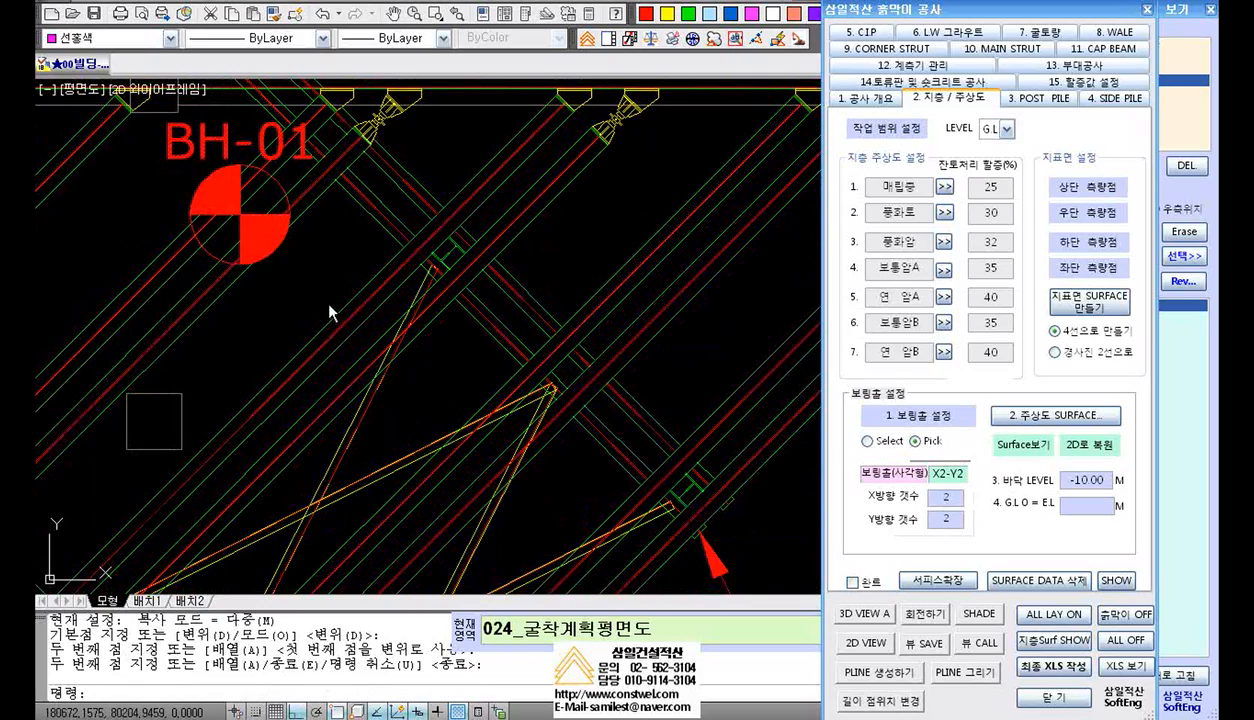
scroll(321, 297, "down", 5)
middle_click_drag(309, 537, 366, 280)
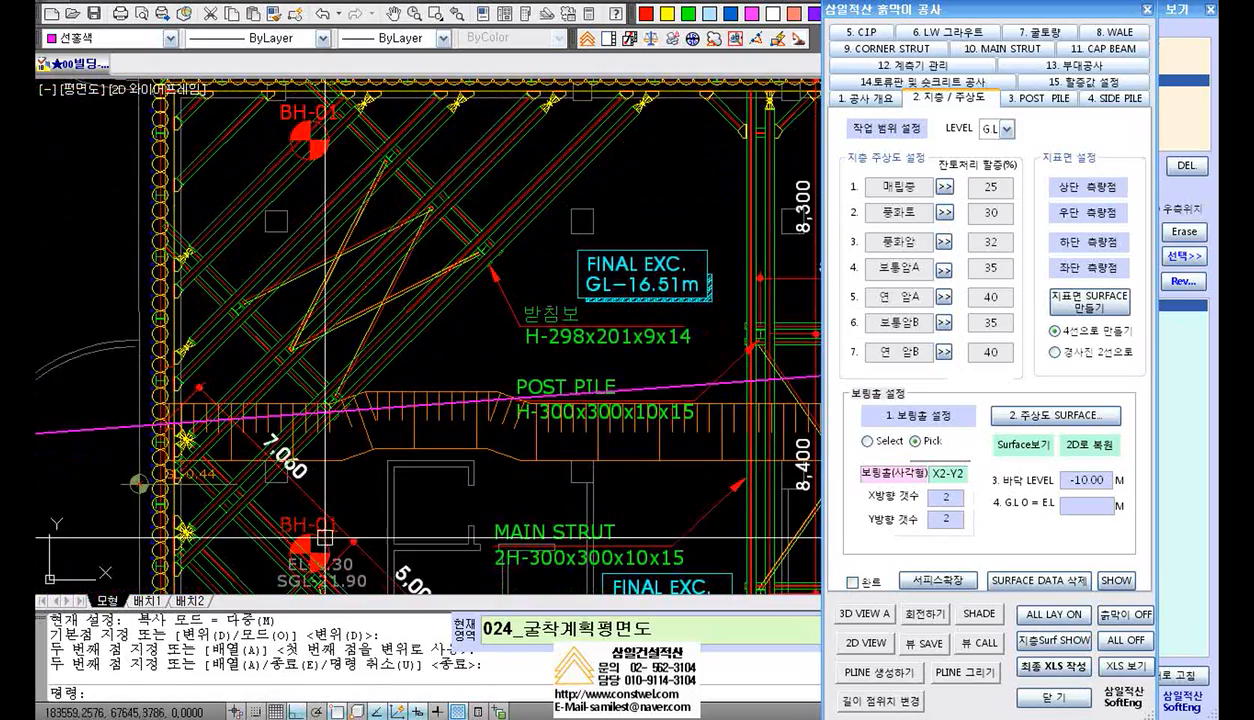
scroll(317, 538, "up", 3)
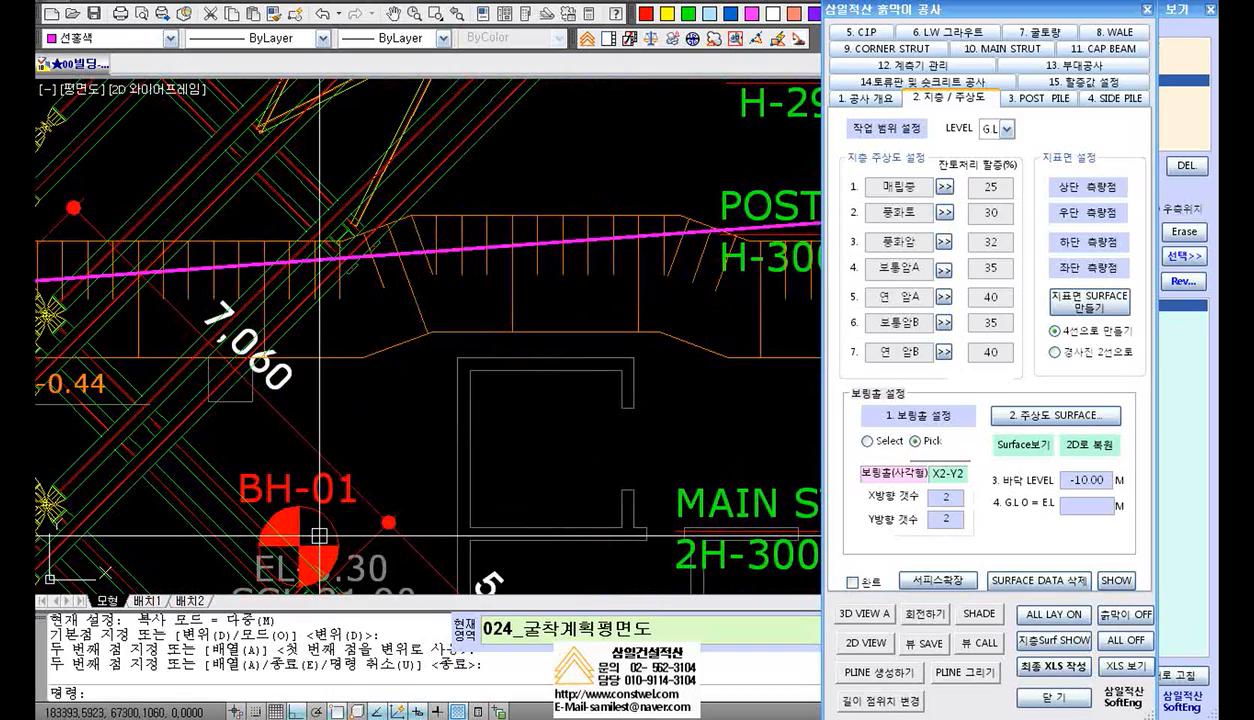
scroll(318, 537, "down", 3)
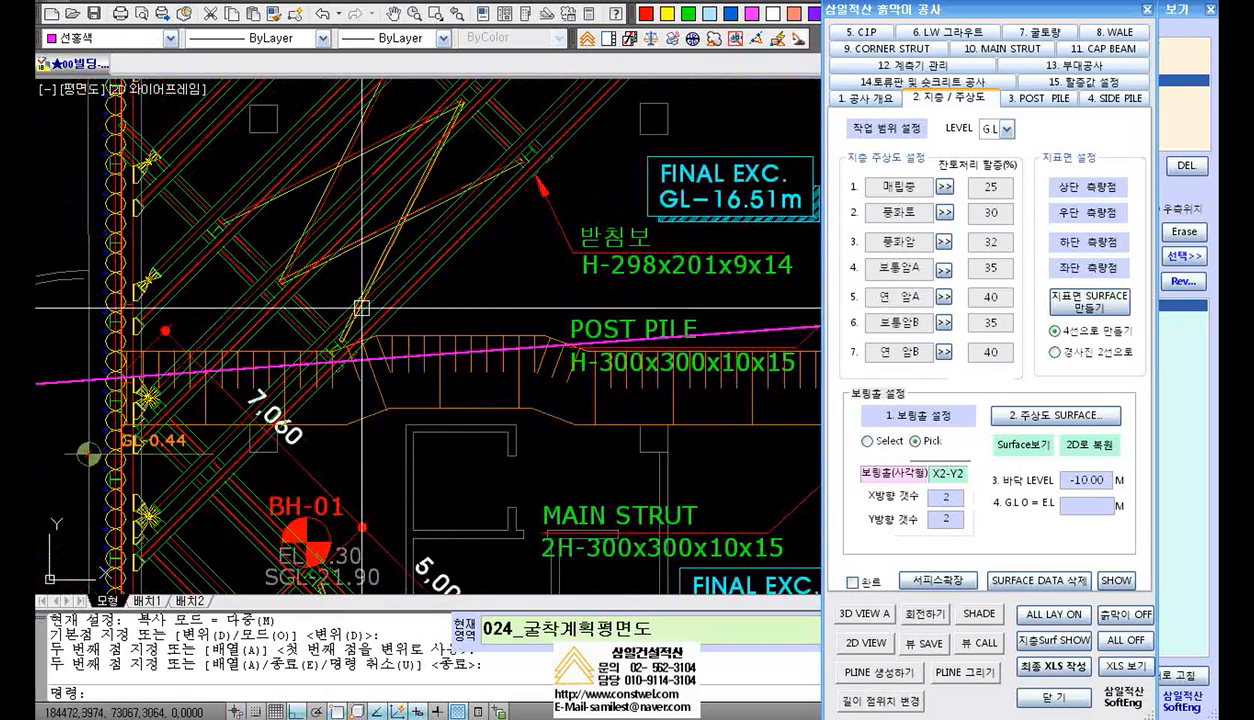
scroll(362, 194, "down", 2)
scroll(362, 194, "up", 6)
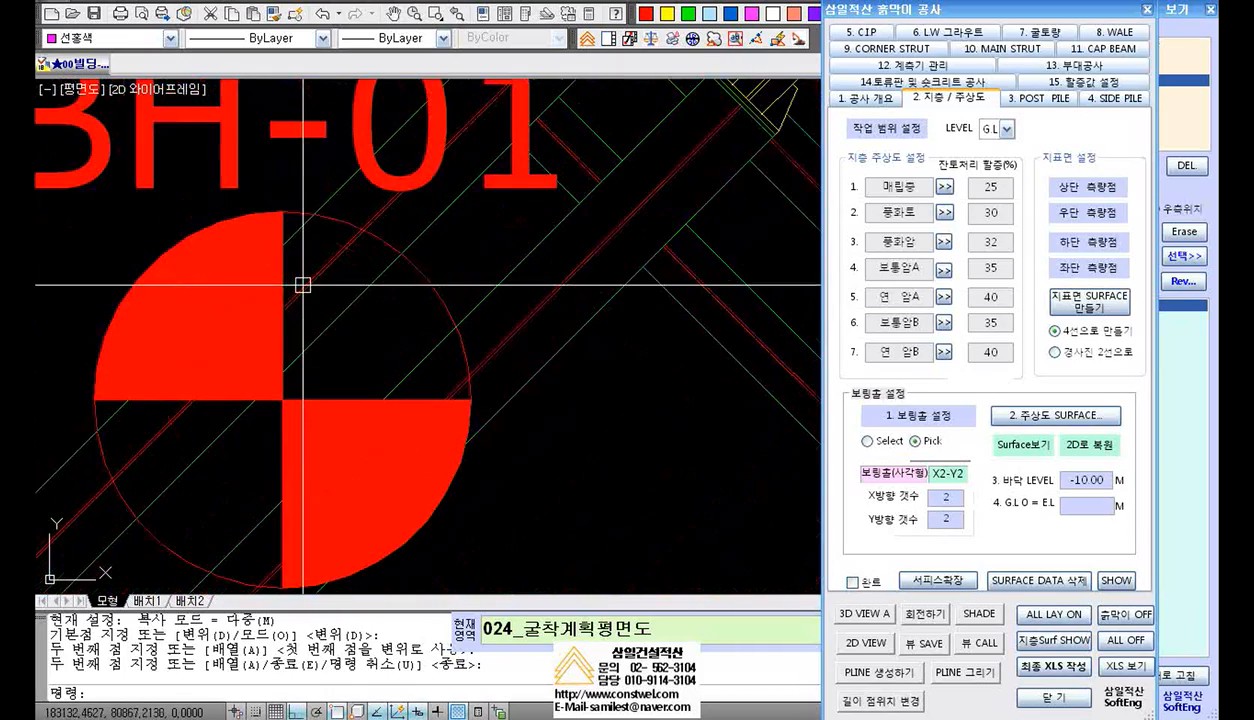
scroll(345, 248, "down", 2)
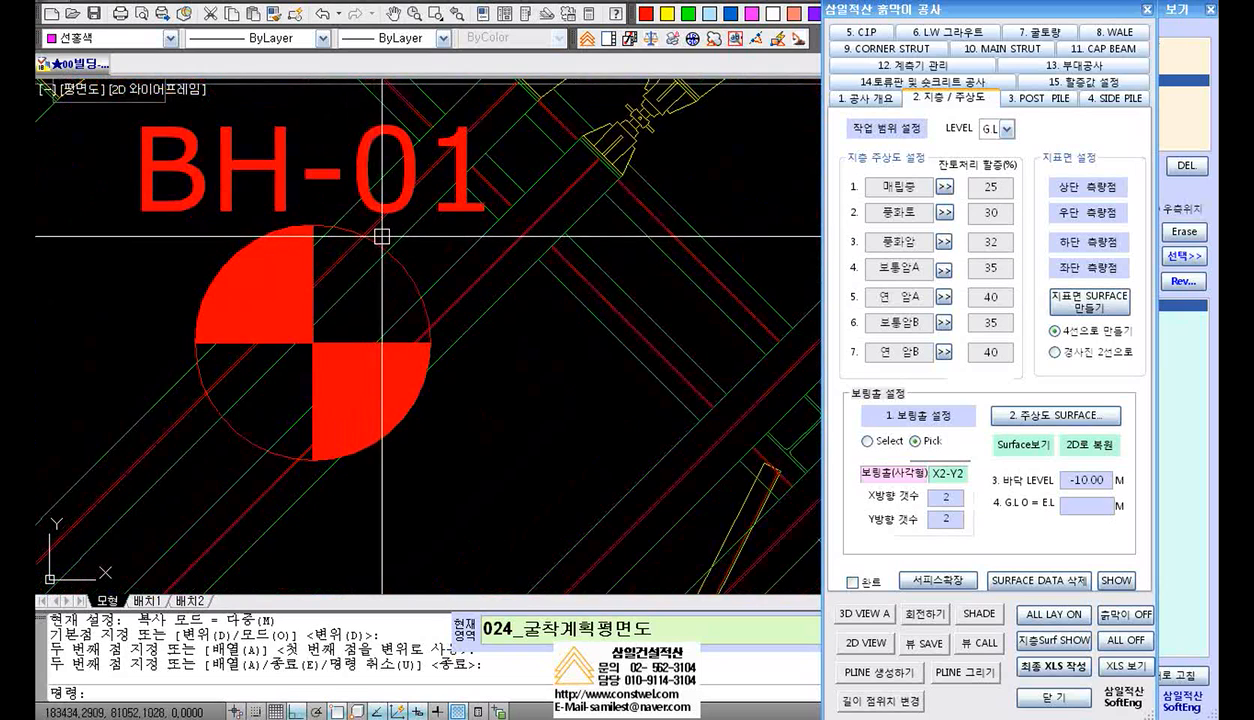
scroll(380, 238, "up", 2)
key("Escape")
left_click(240, 172)
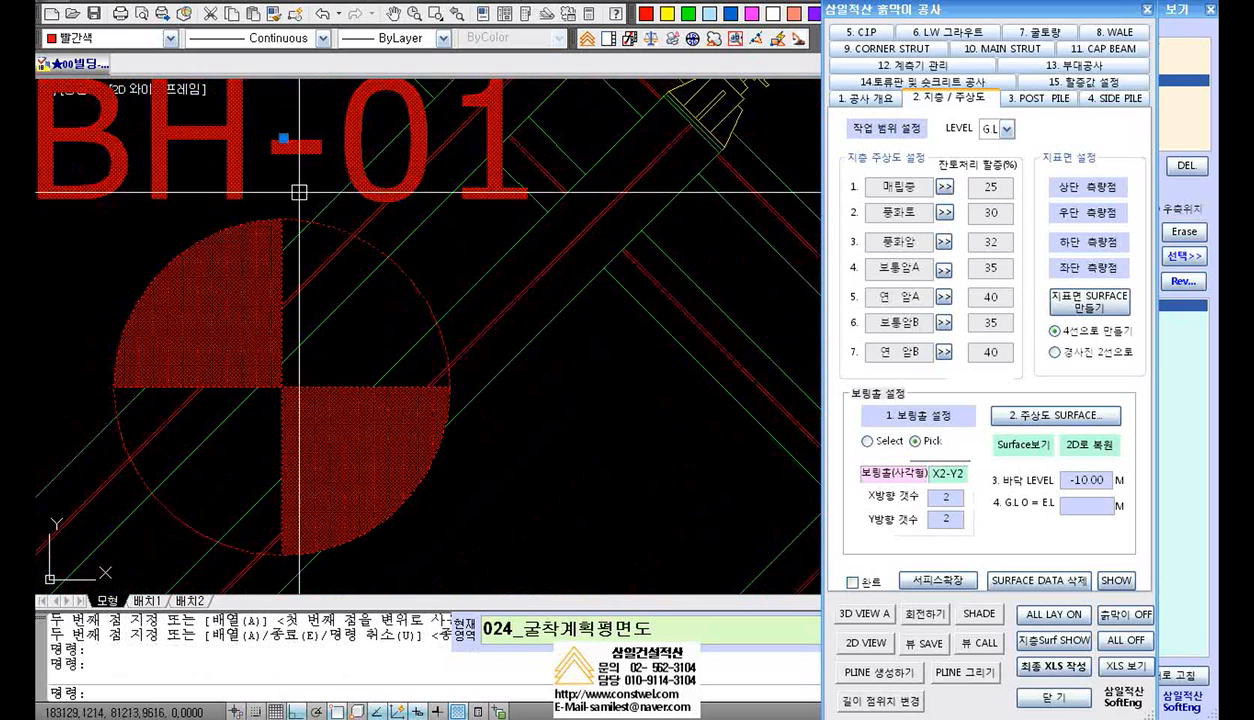
scroll(320, 208, "down", 2)
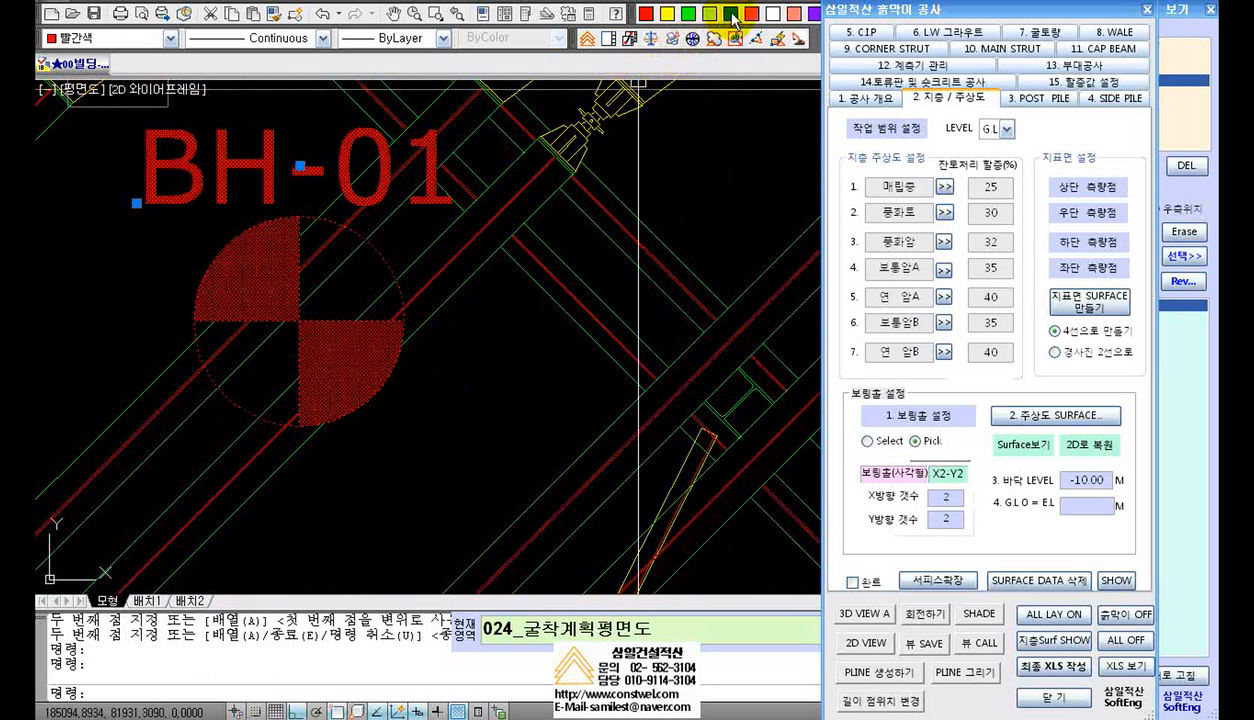
left_click(731, 14)
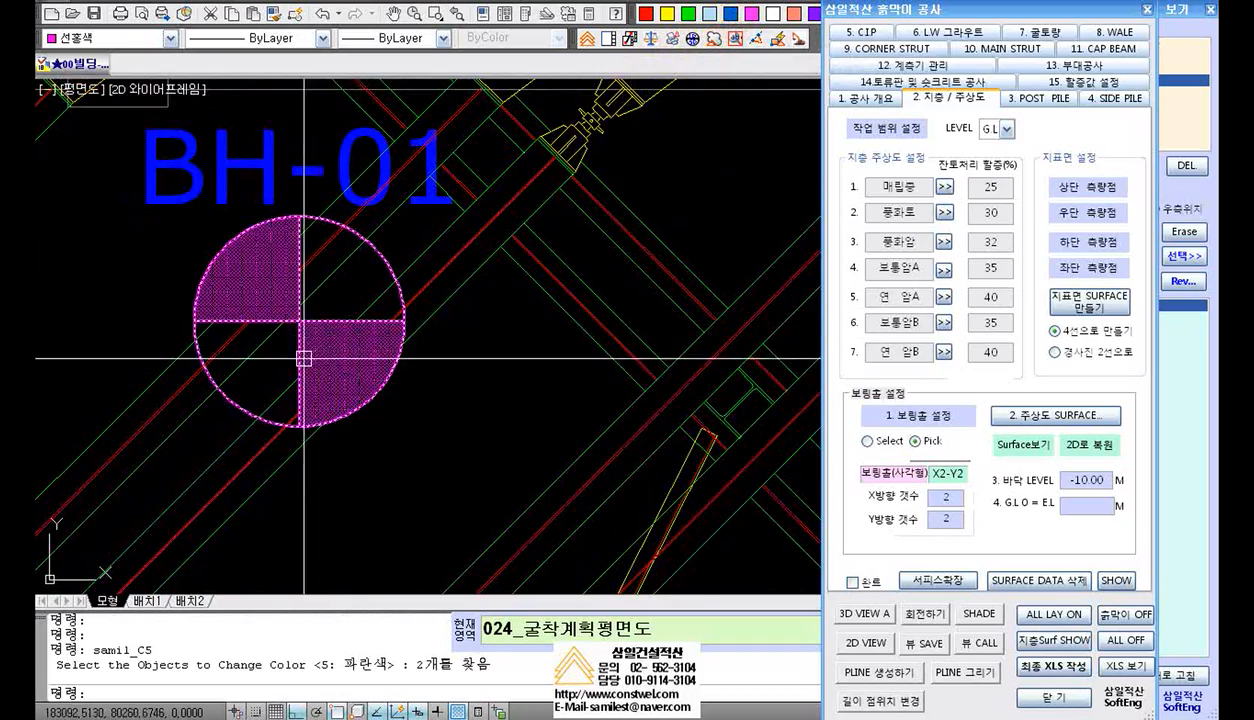
Copy the BH-04 marker and label from the circle's center straight down about 20,293 mm to the lower wall, level with BH-02
scroll(305, 355, "down", 6)
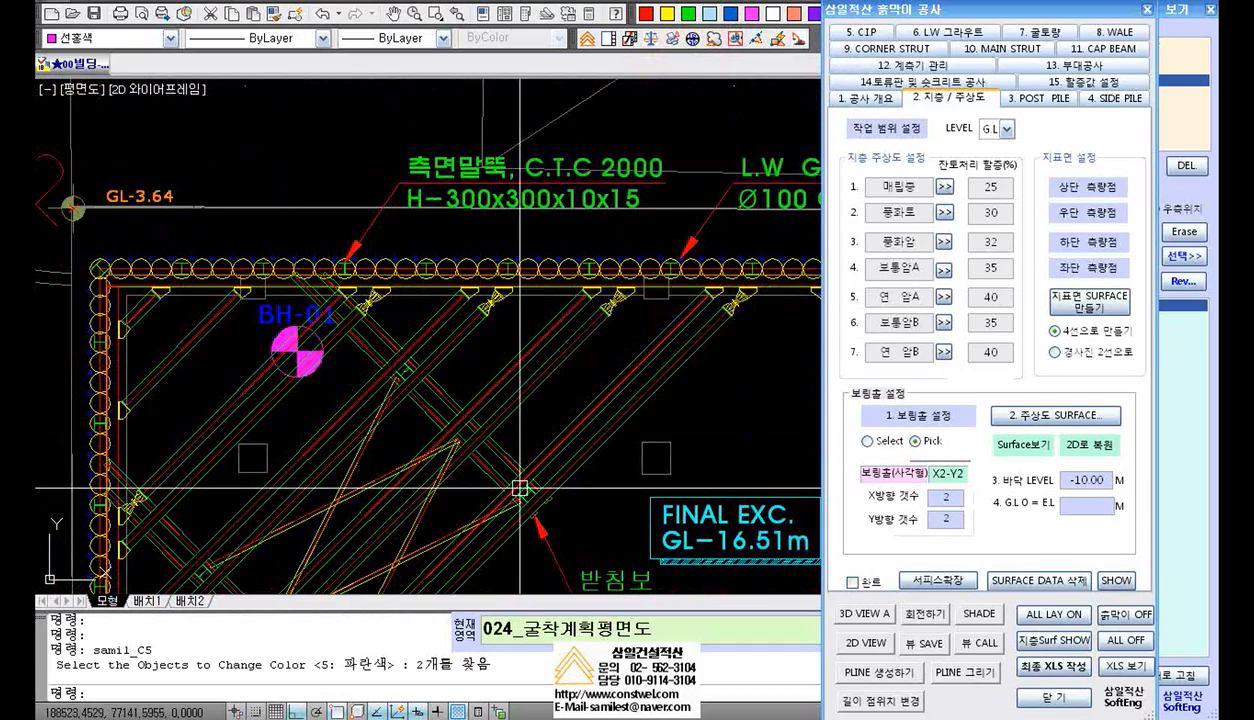
middle_click_drag(641, 488, 221, 296)
scroll(221, 297, "down", 2)
middle_click_drag(508, 467, 168, 235)
scroll(168, 235, "down", 2)
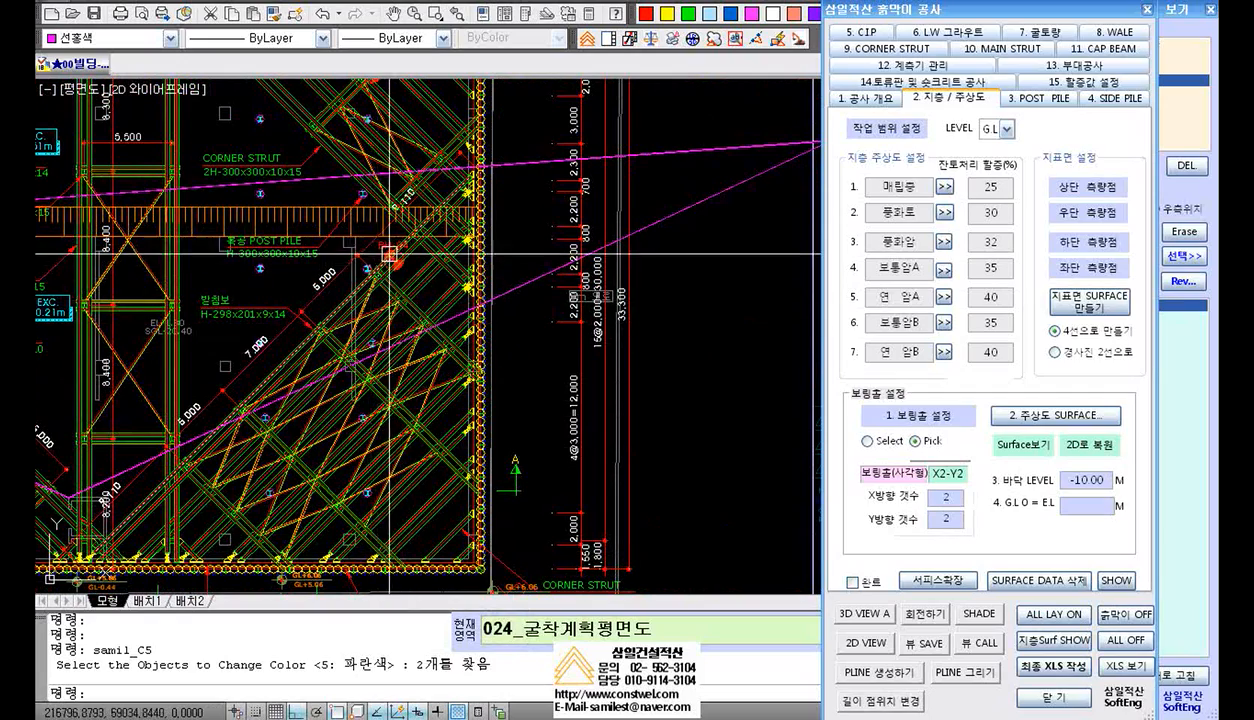
scroll(395, 258, "up", 5)
middle_click_drag(439, 248, 413, 343)
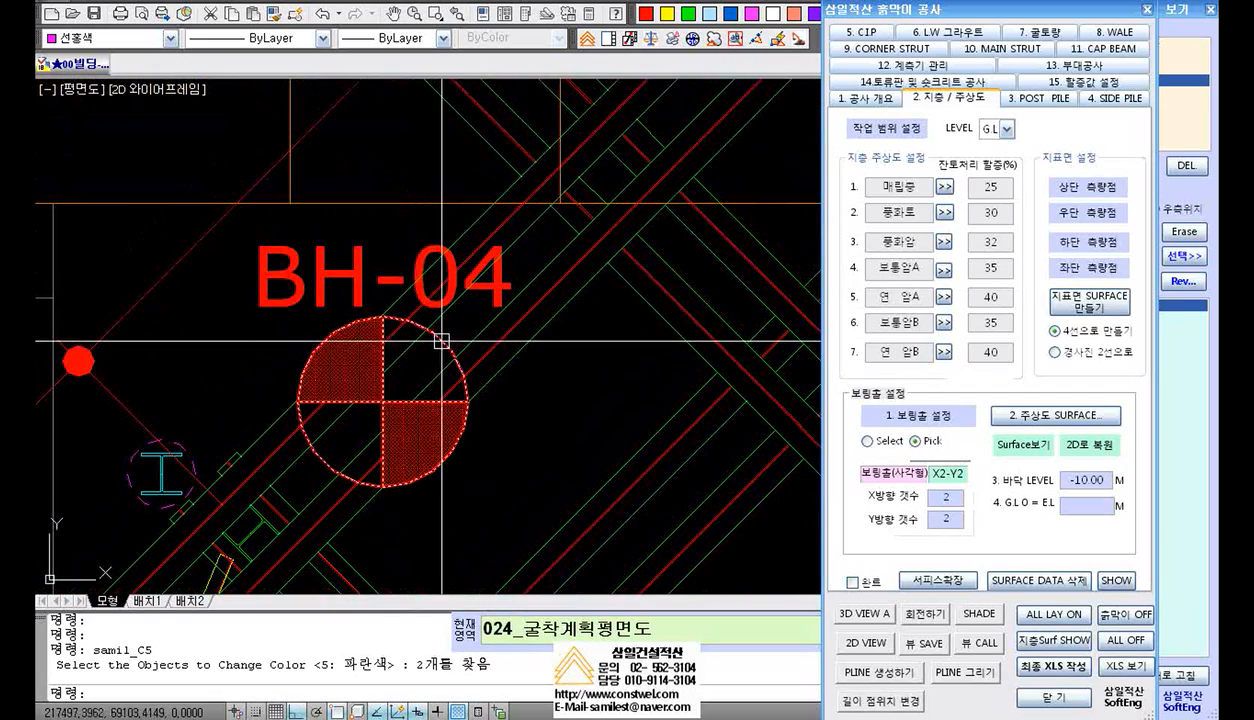
left_click(447, 341)
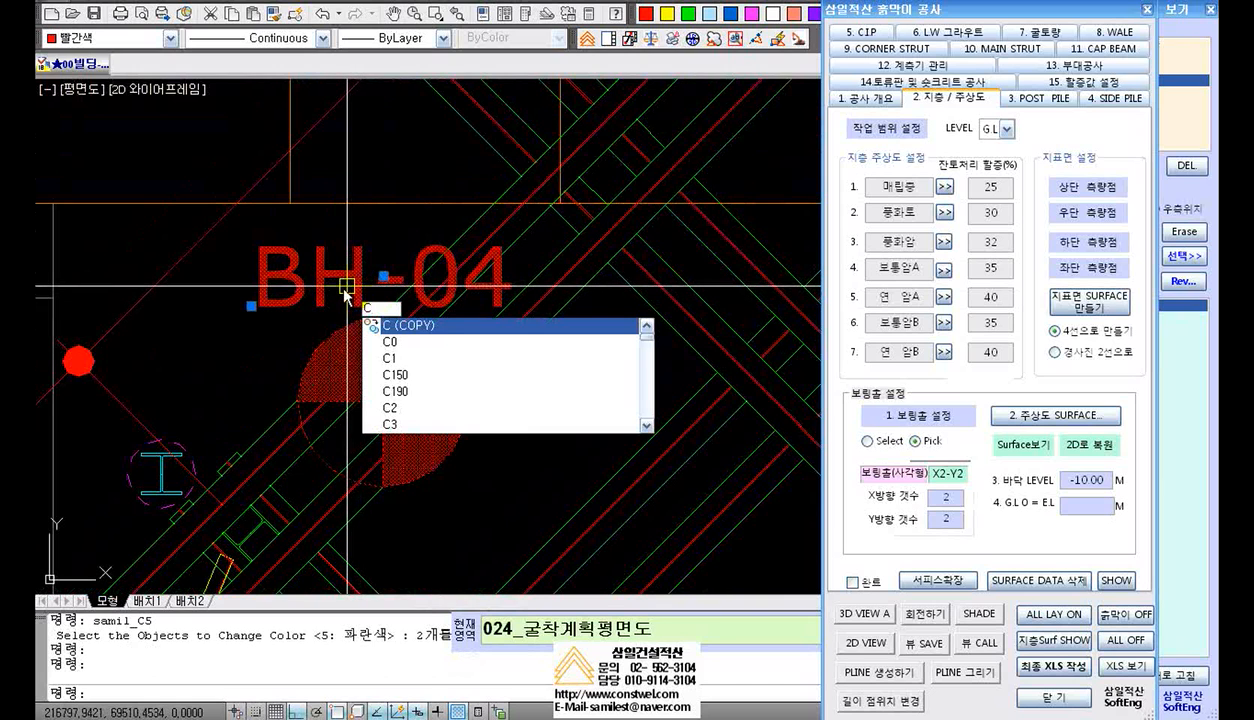
type("OPY")
key("Return")
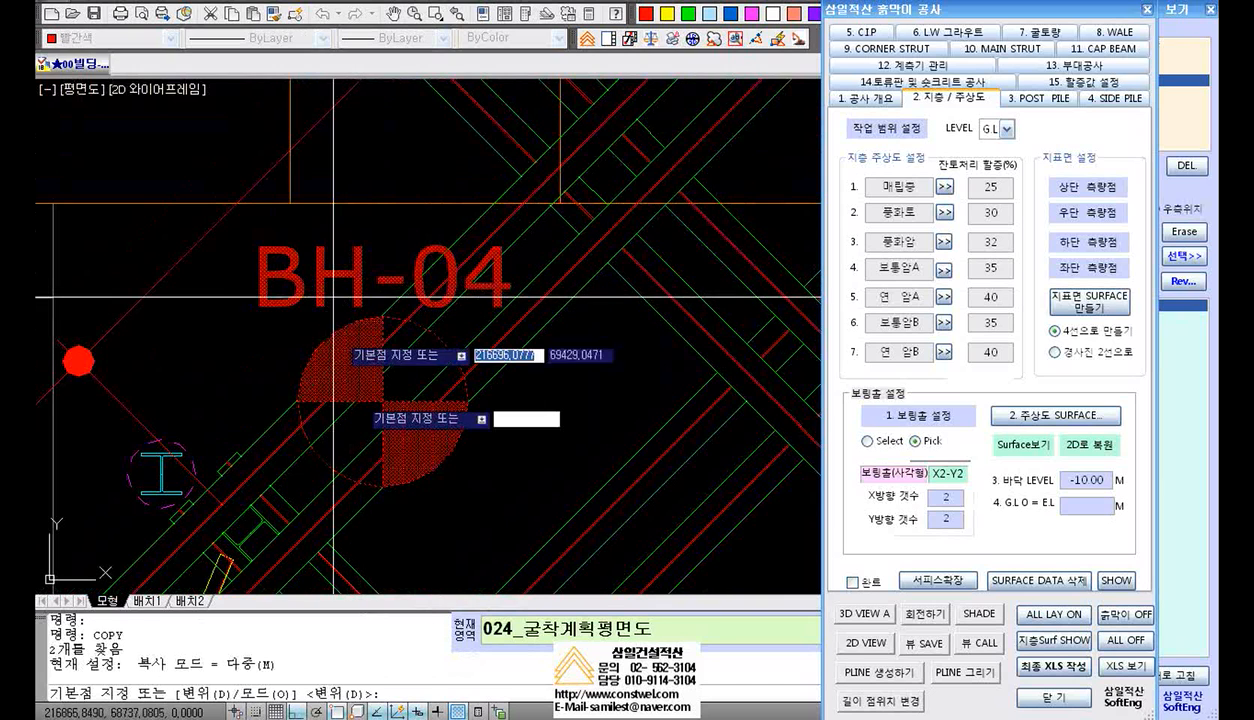
scroll(355, 405, "up", 5)
left_click(420, 369)
scroll(430, 380, "down", 8)
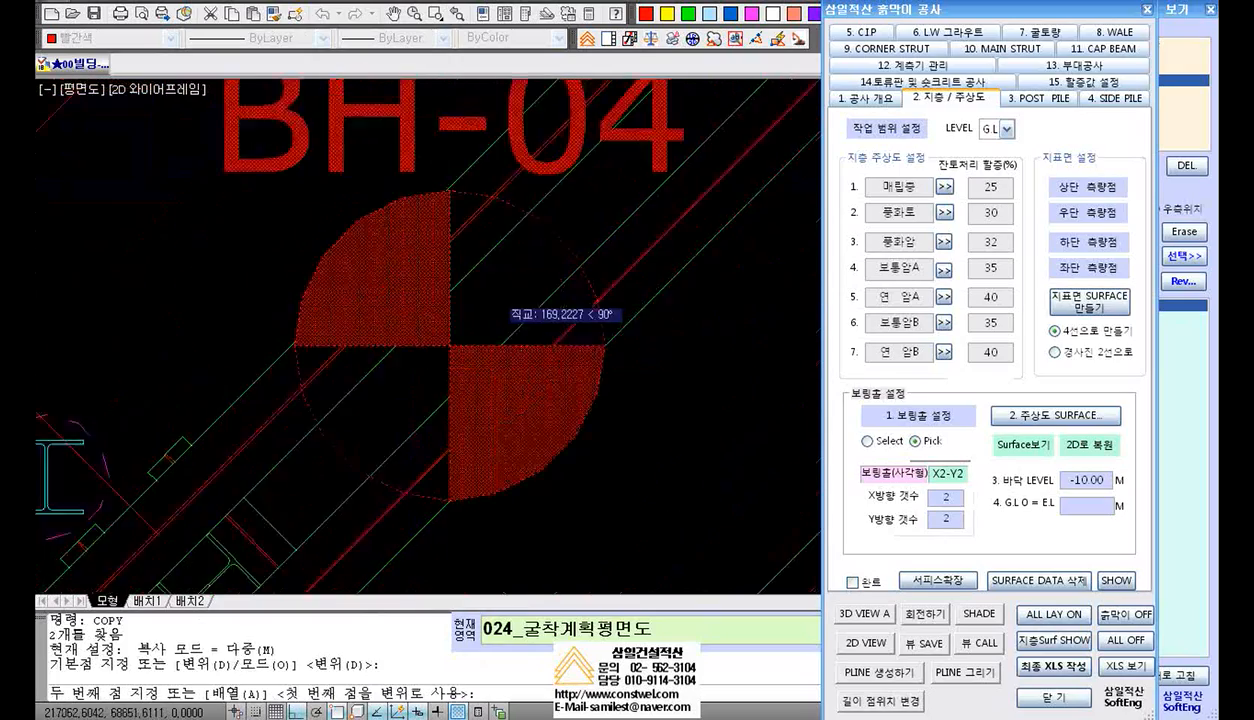
scroll(470, 505, "up", 5)
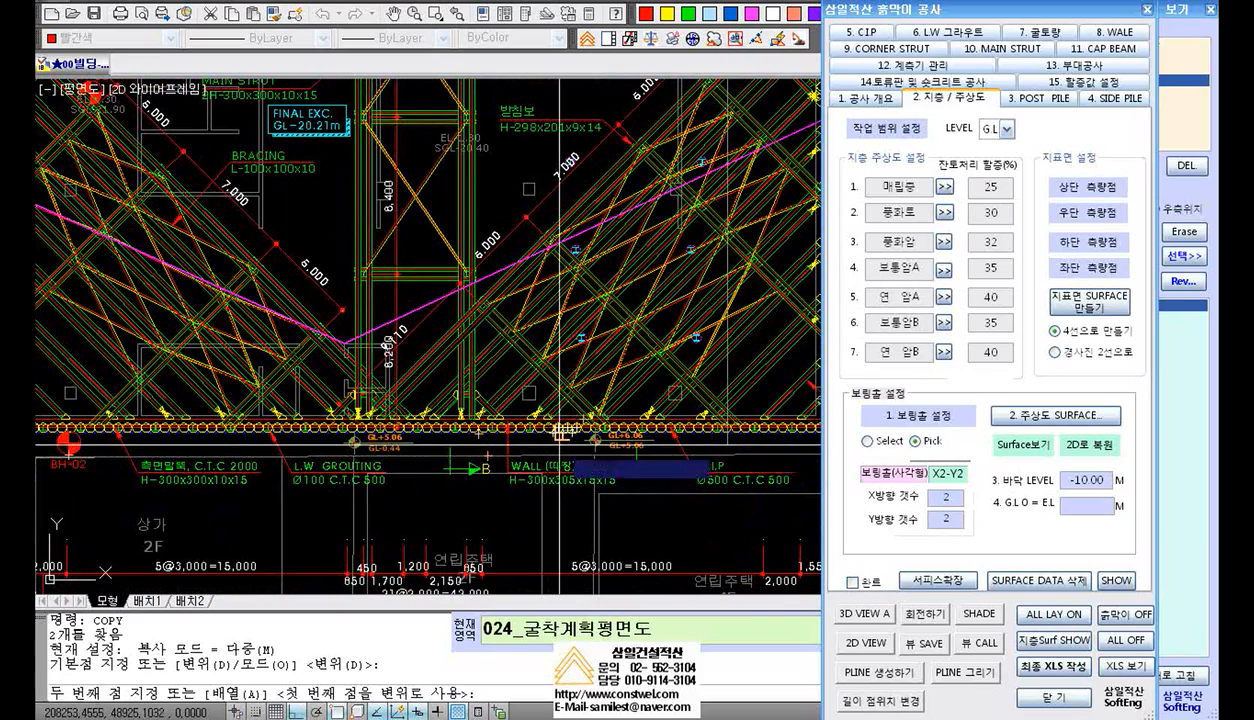
scroll(560, 433, "up", 2)
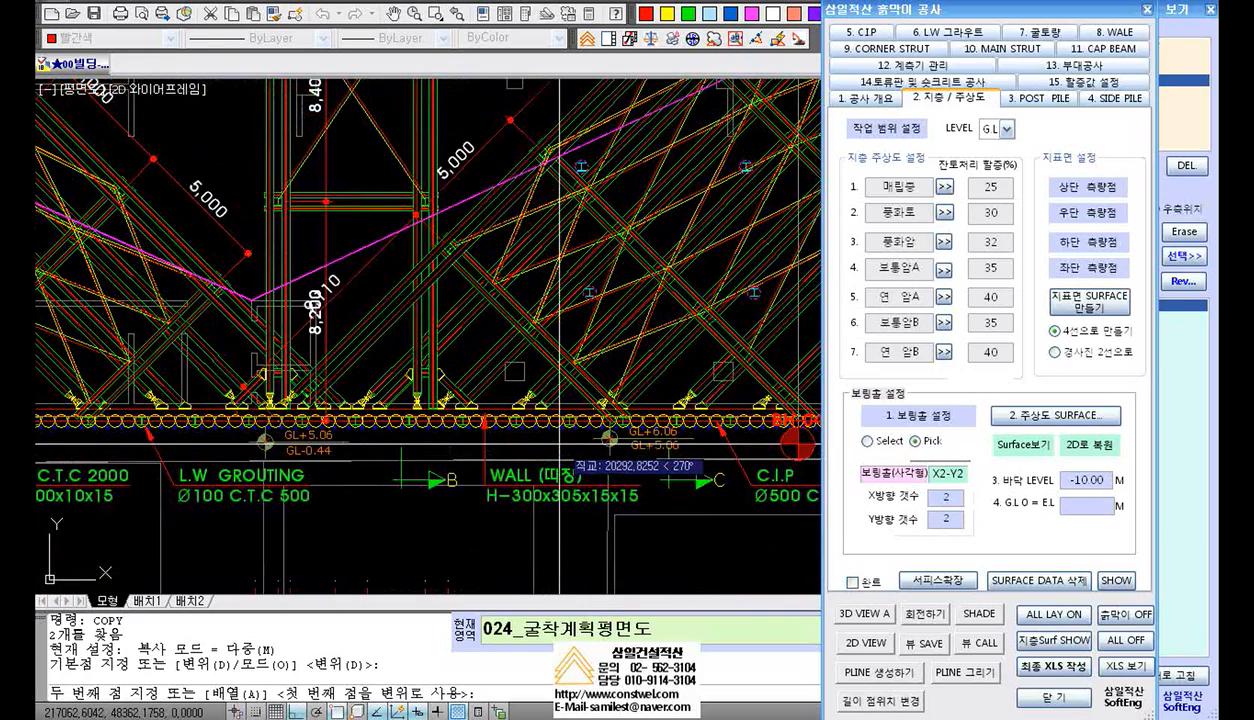
left_click(560, 433)
scroll(558, 460, "down", 5)
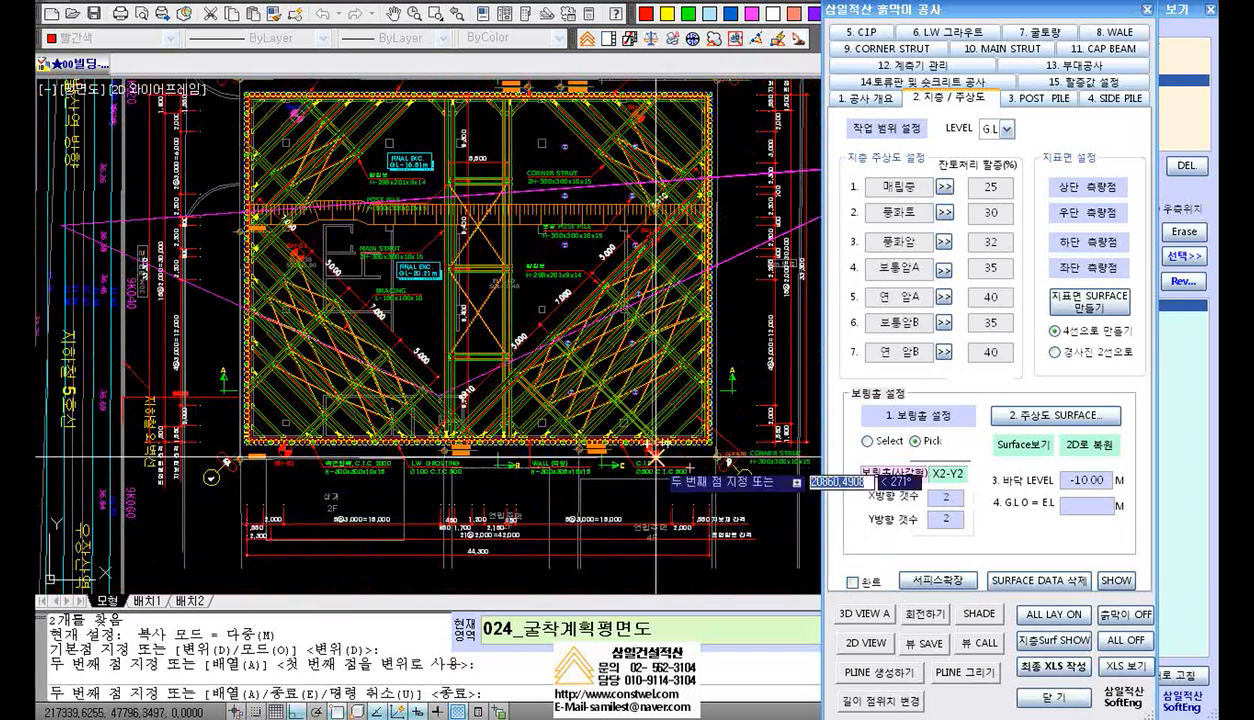
scroll(673, 280, "up", 2)
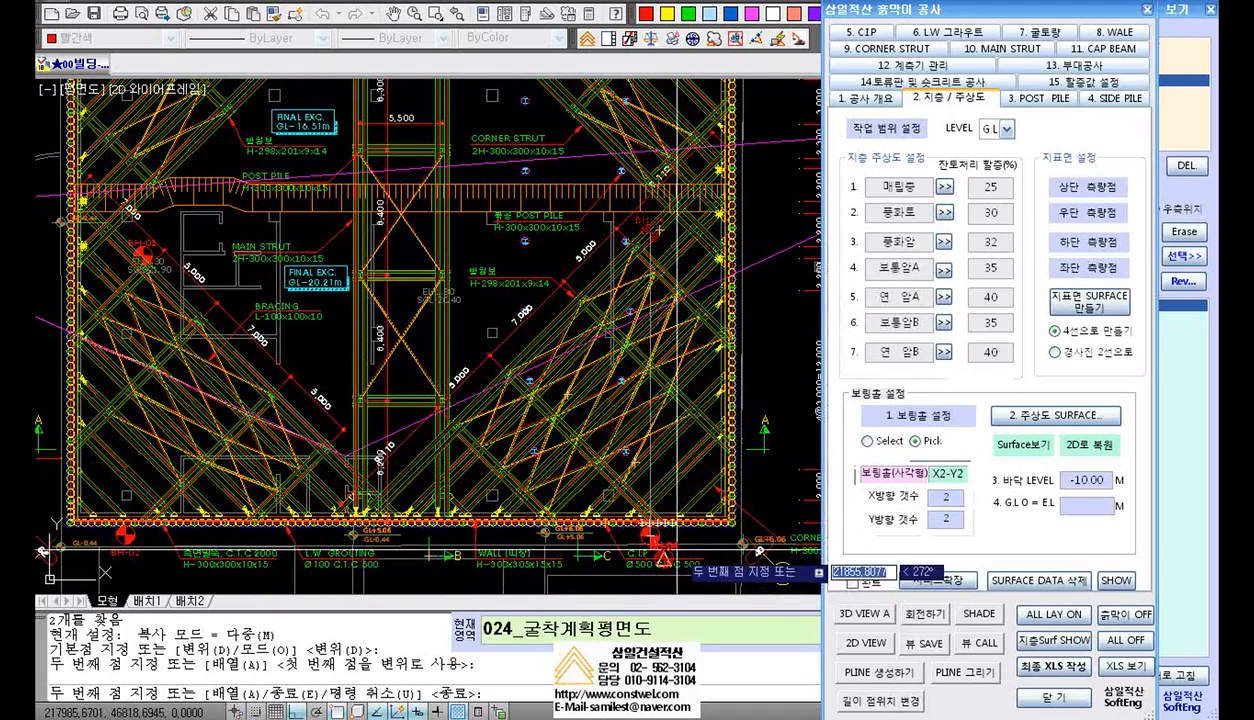
key("Return")
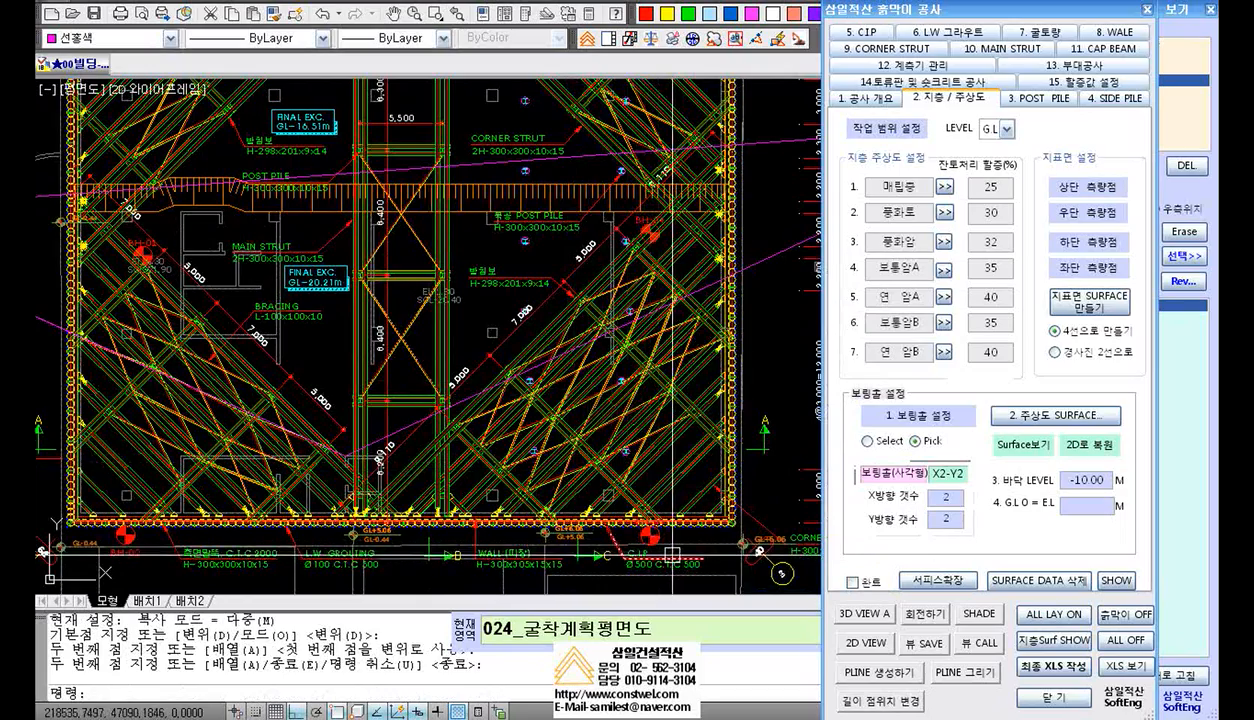
scroll(661, 540, "up", 8)
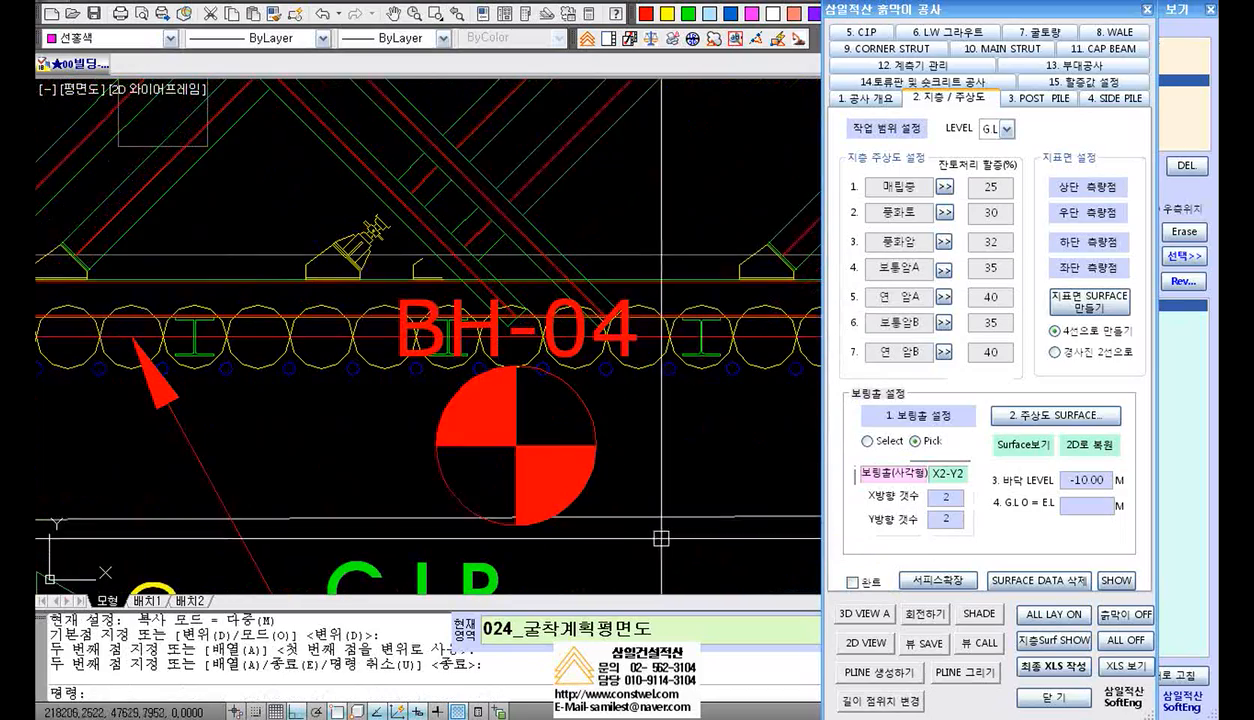
Change the color of the copied BH-04 marker and label below the lower wall to blue (color 5)
left_click(595, 456)
scroll(526, 371, "up", 3)
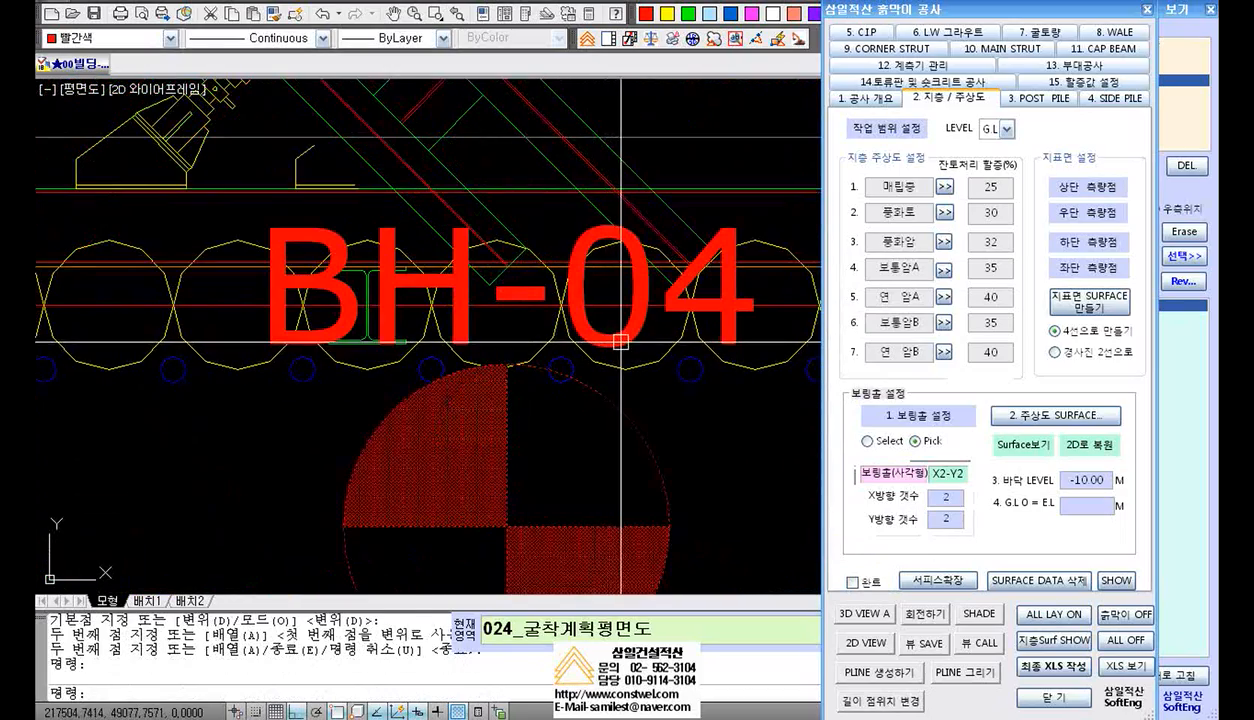
scroll(616, 426, "down", 4)
scroll(616, 426, "down", 2)
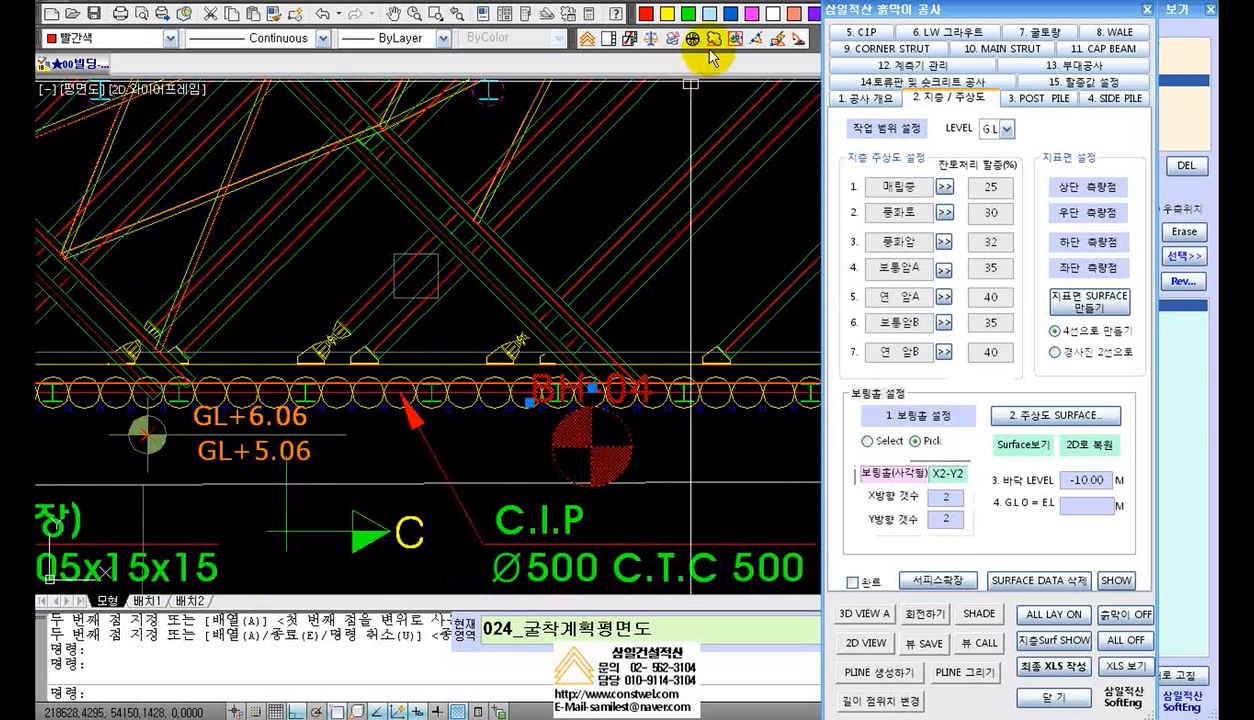
left_click(731, 16)
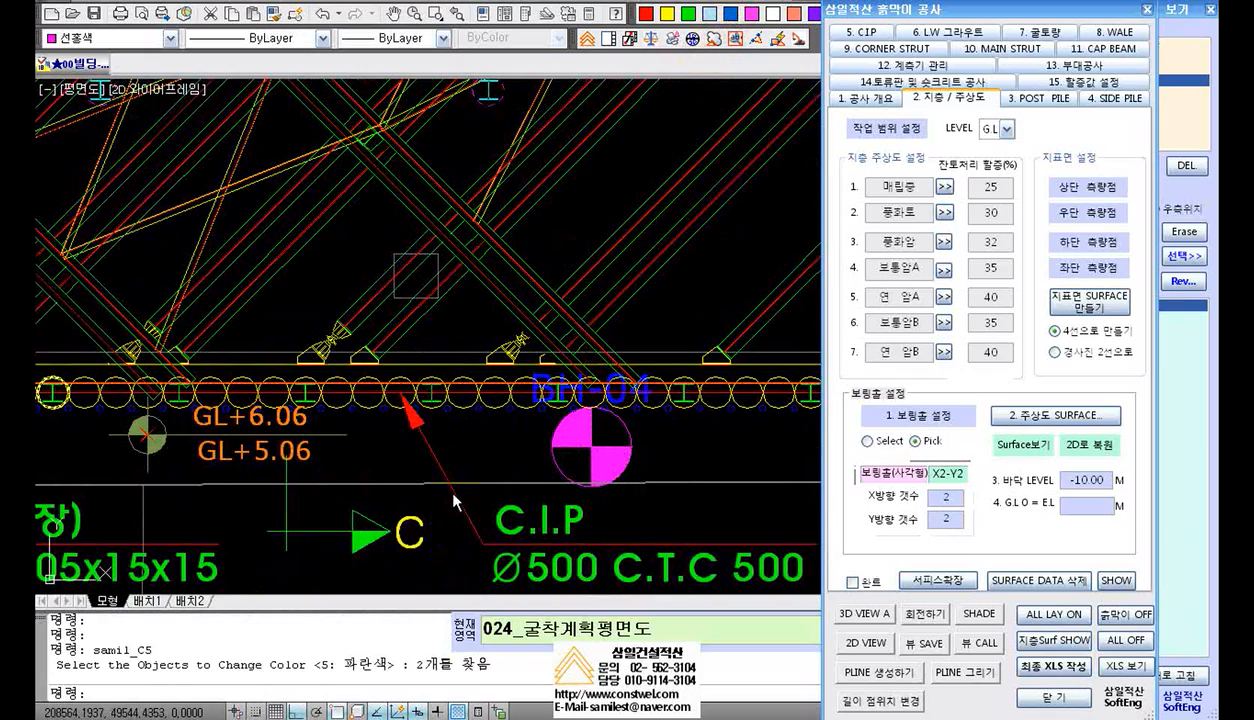
Examine the 2 by 2 borehole arrangement on the excavation plan, comparing the copied BH-01 and BH-04 with the original boreholes
scroll(432, 442, "down", 4)
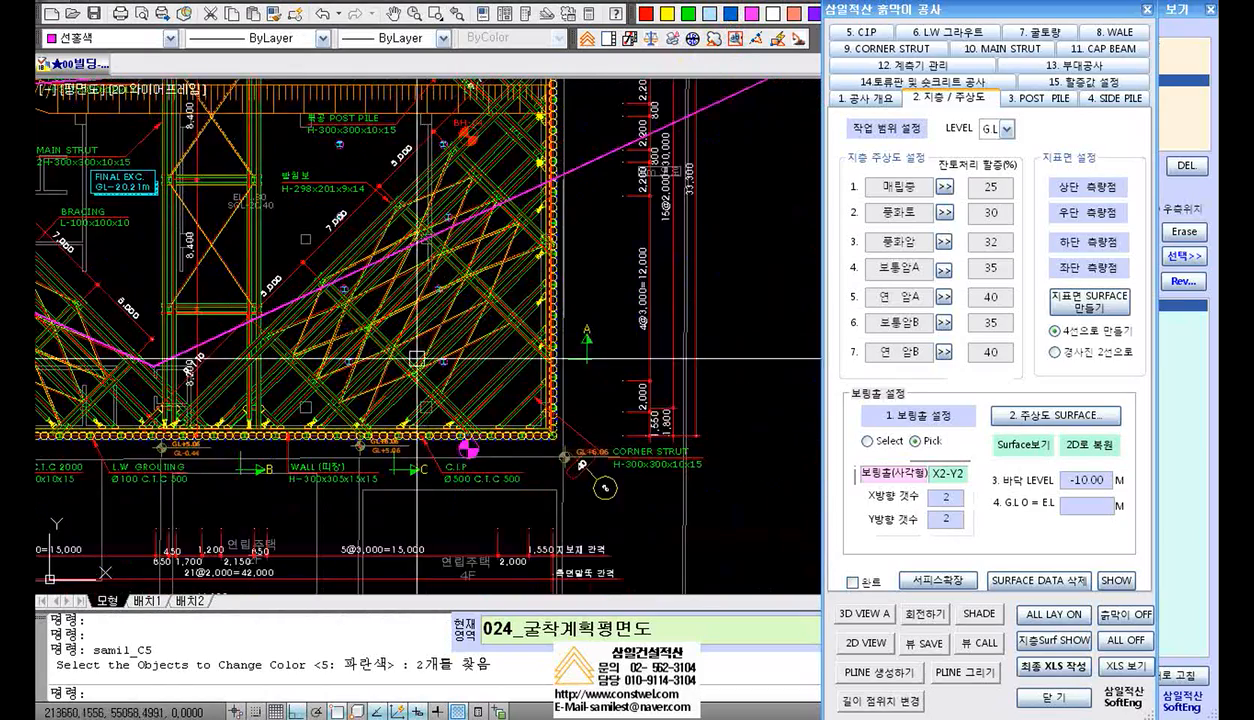
scroll(416, 358, "down", 5)
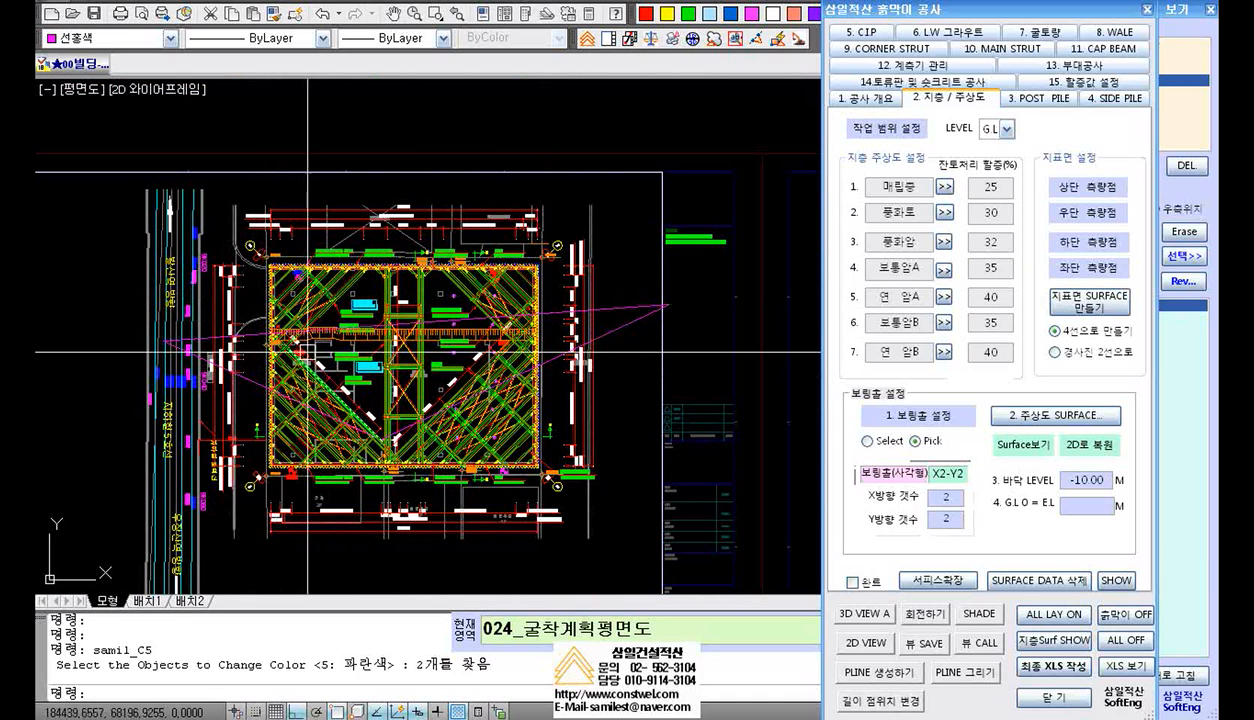
scroll(291, 290, "up", 3)
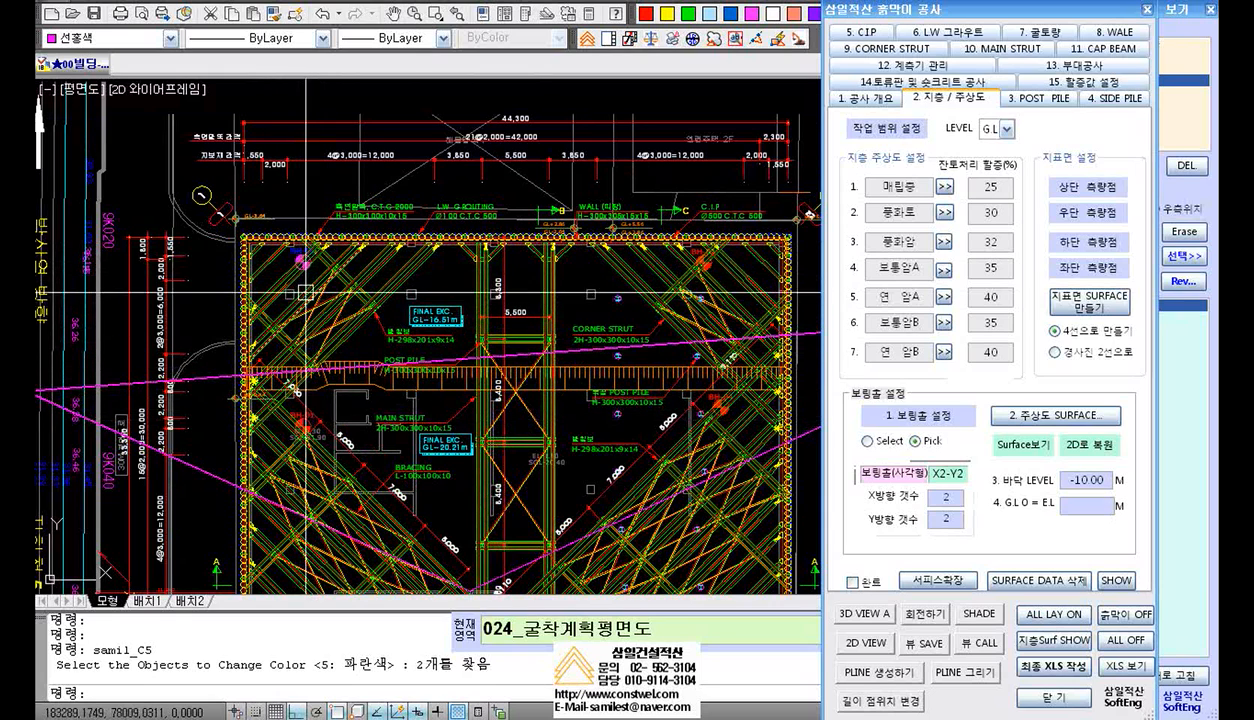
mouse_move(302, 258)
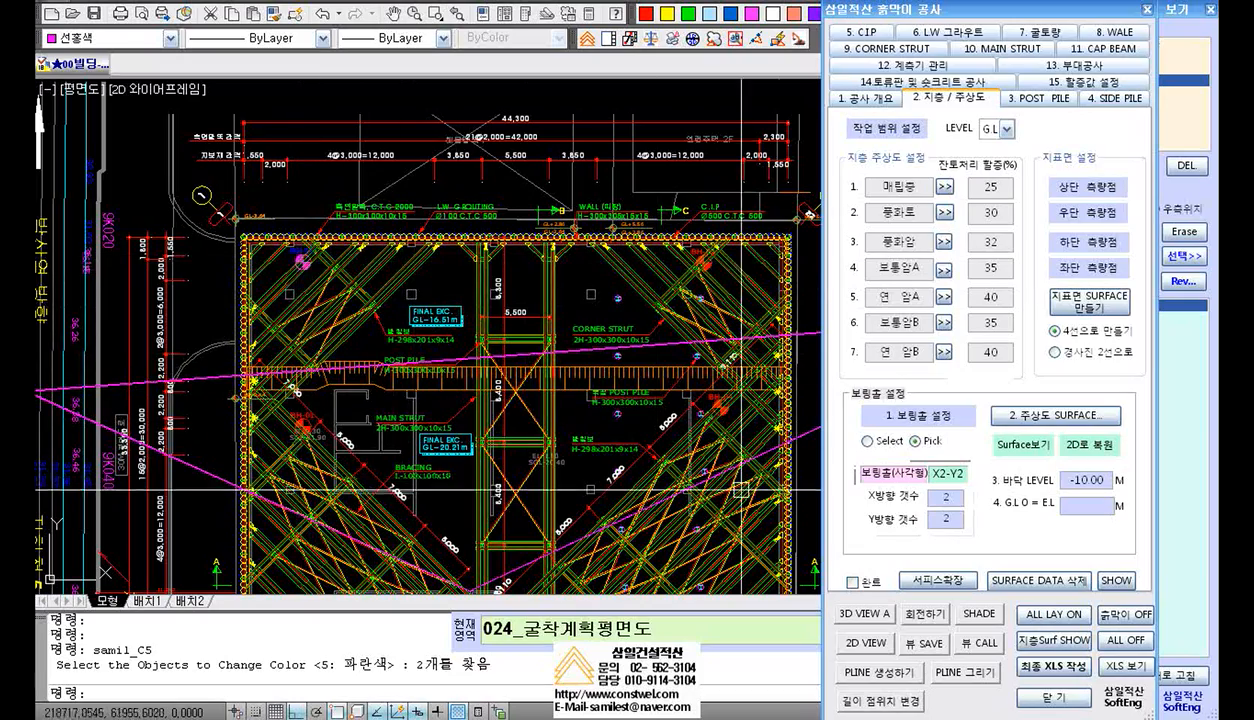
scroll(722, 410, "up", 3)
middle_click_drag(722, 408, 607, 367)
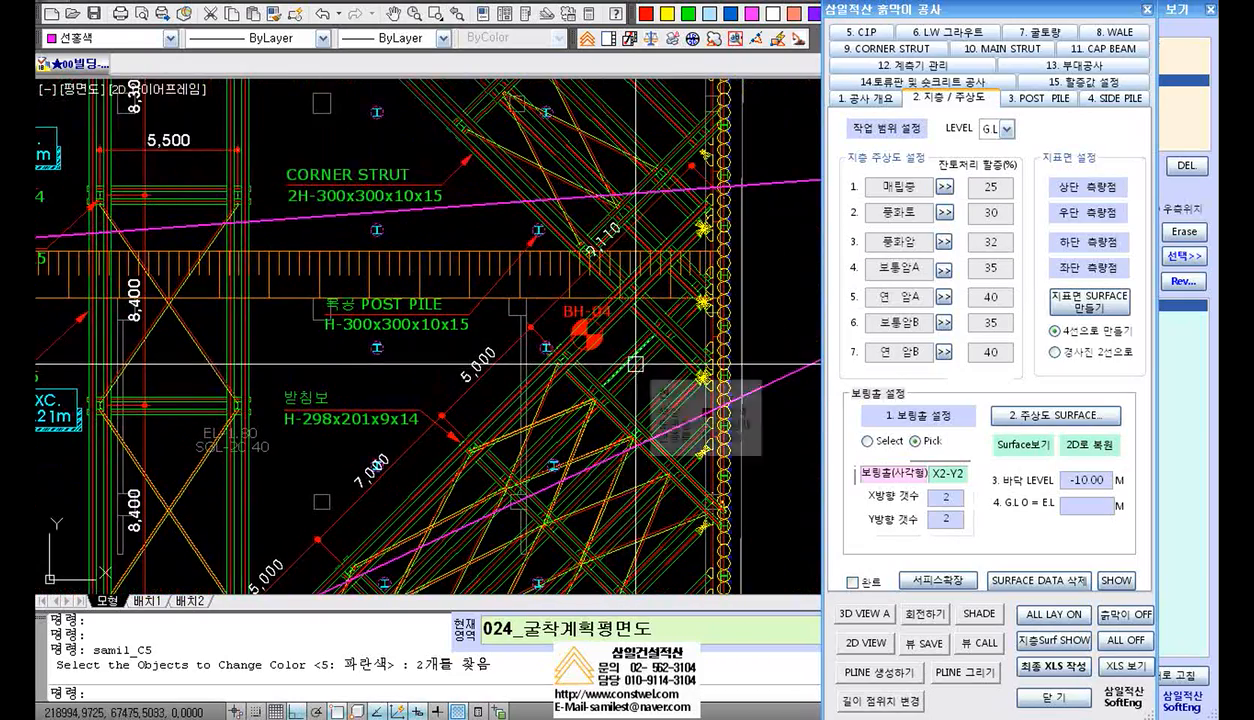
scroll(635, 363, "down", 3)
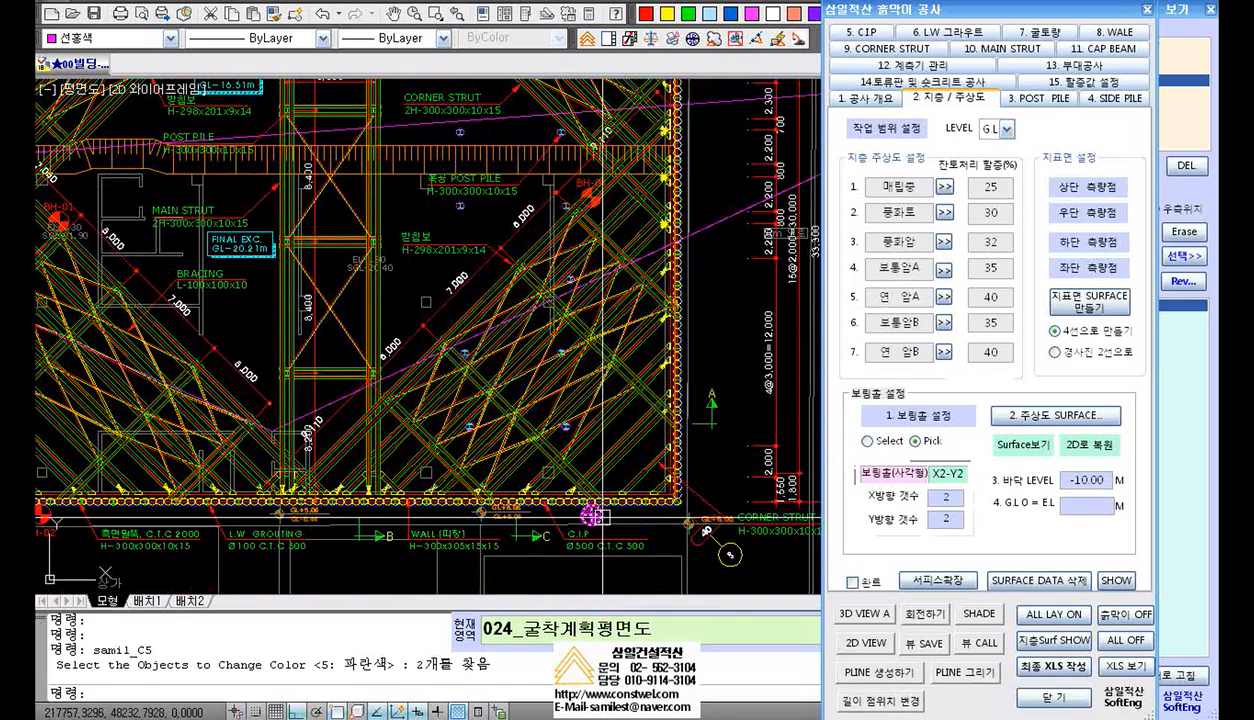
mouse_move(593, 515)
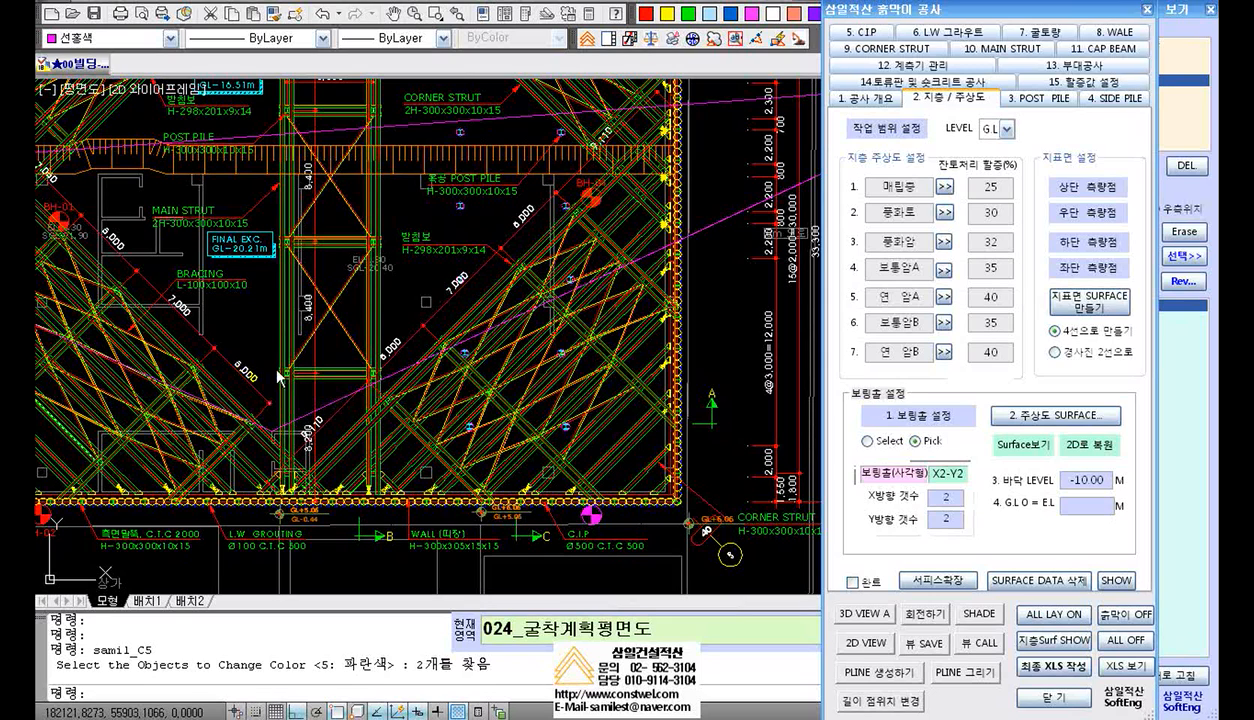
Start the rectangular borehole setup by picking the copied BH-01 circle's center as the upper-left borehole and accept its default G.L of -3.16
left_click(924, 418)
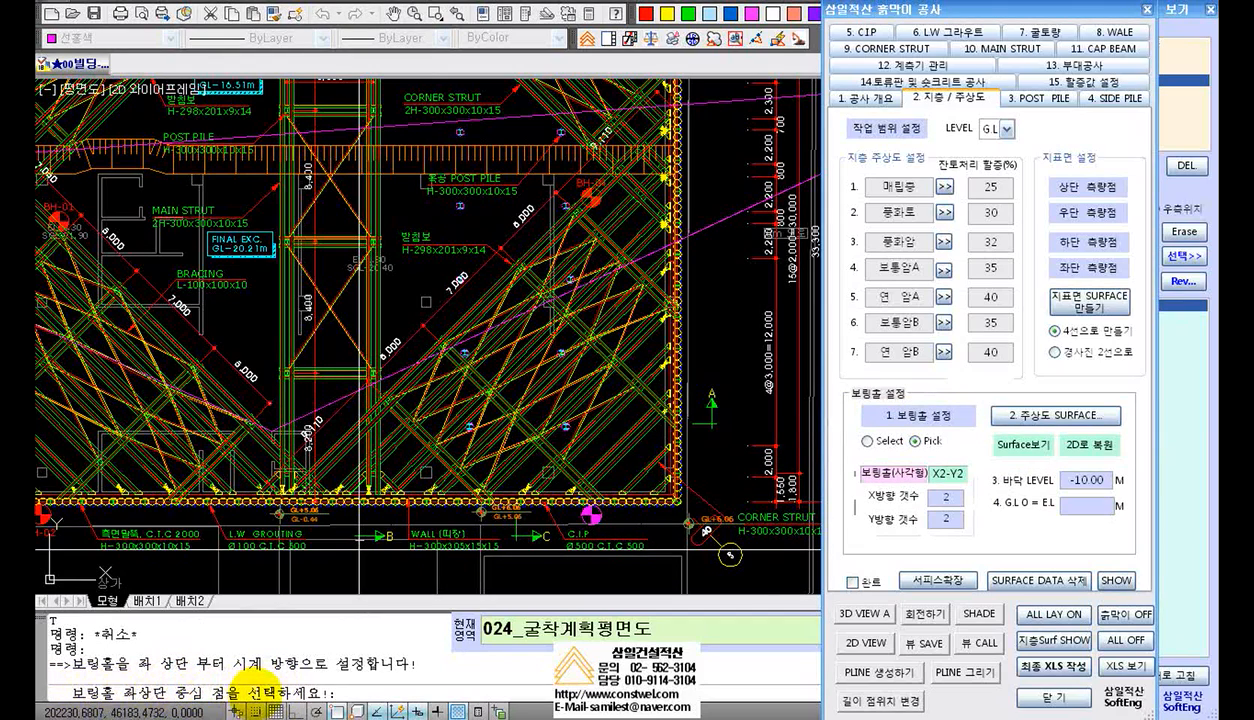
scroll(235, 326, "down", 2)
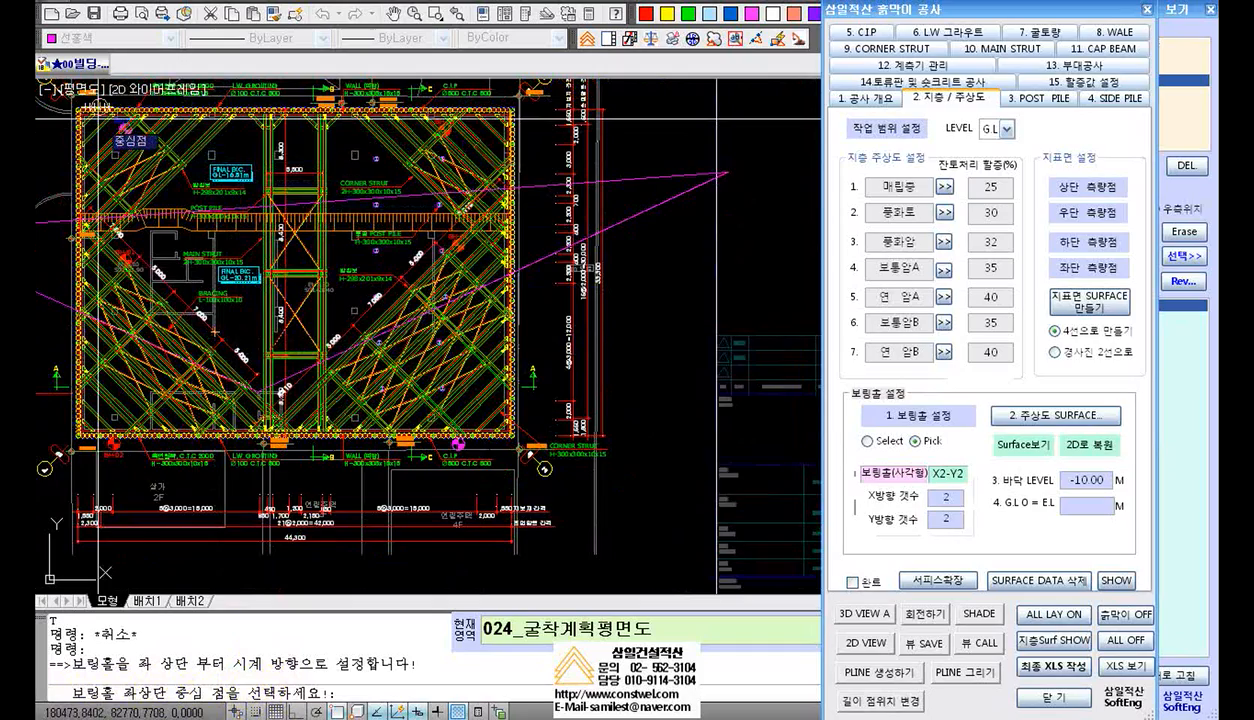
scroll(125, 135, "up", 8)
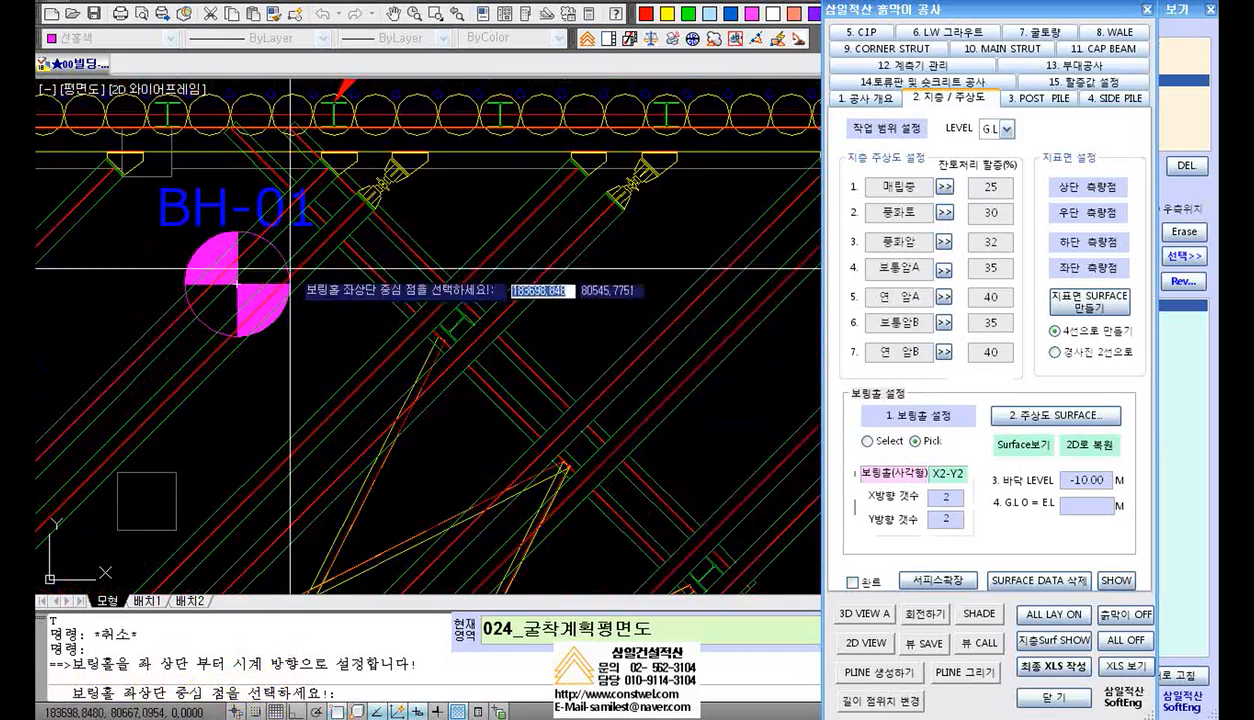
scroll(288, 285, "up", 2)
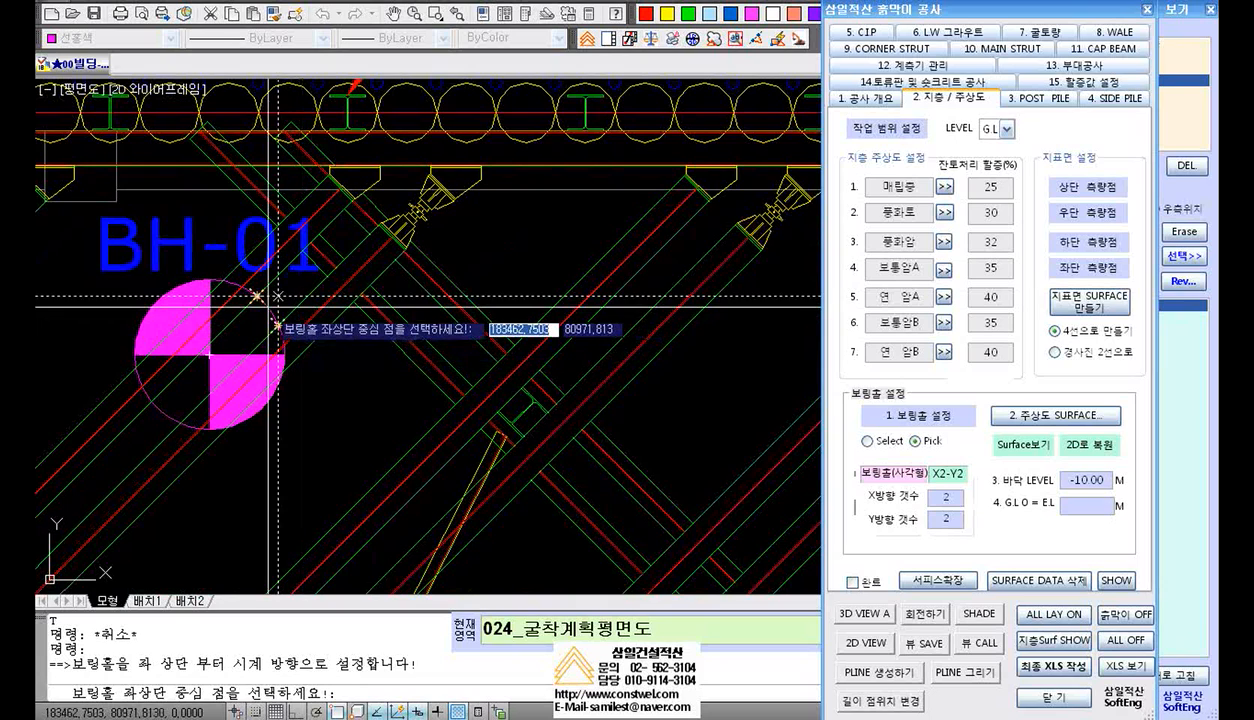
scroll(270, 300, "up", 3)
middle_click_drag(280, 314, 313, 291)
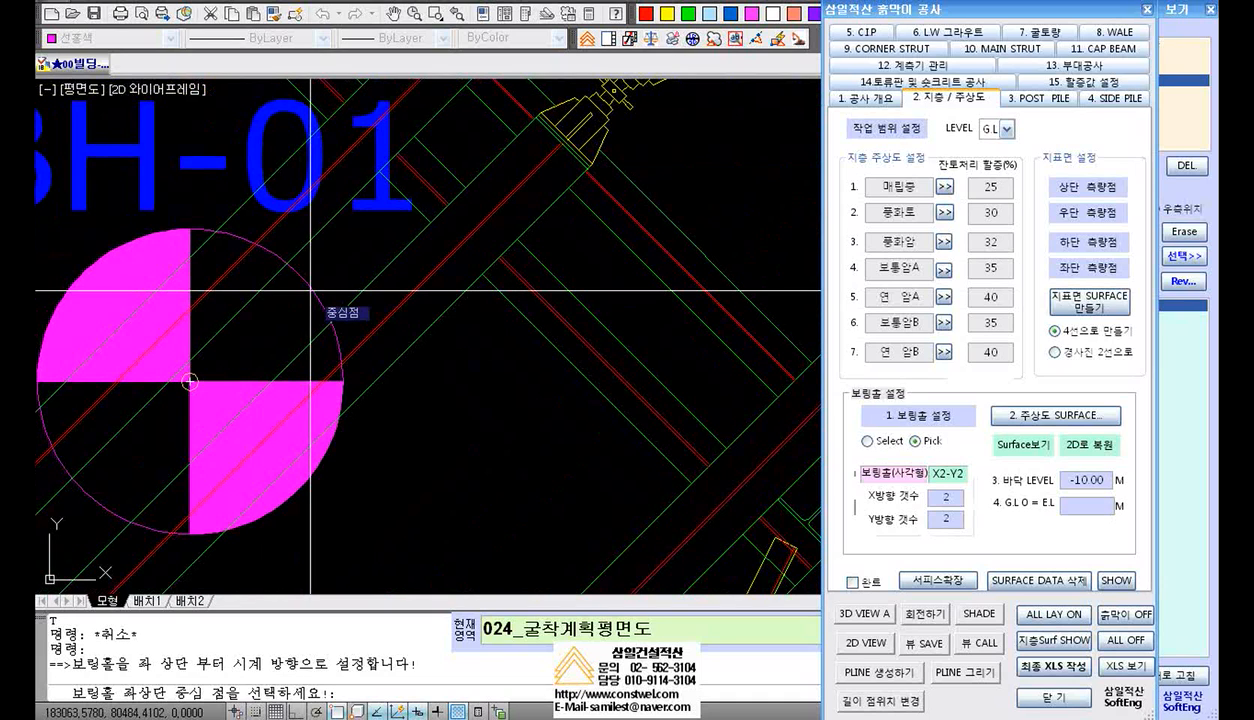
left_click(310, 290)
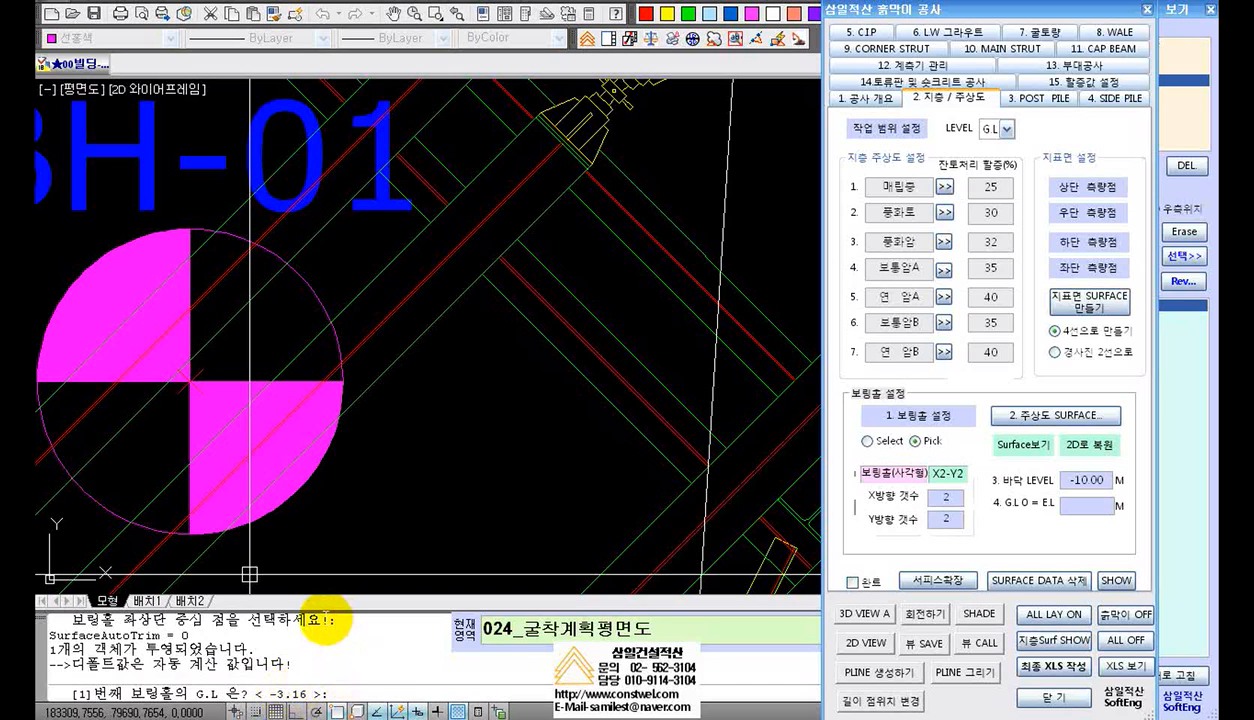
key("Return")
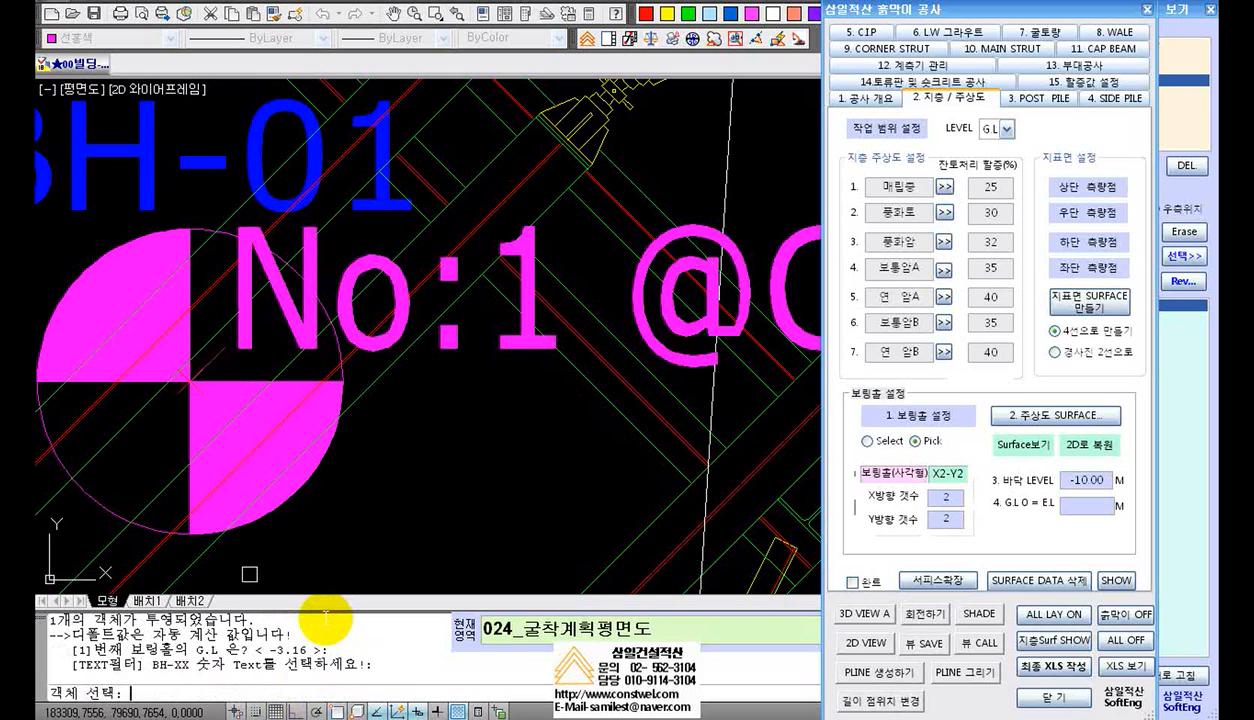
scroll(395, 378, "down", 1)
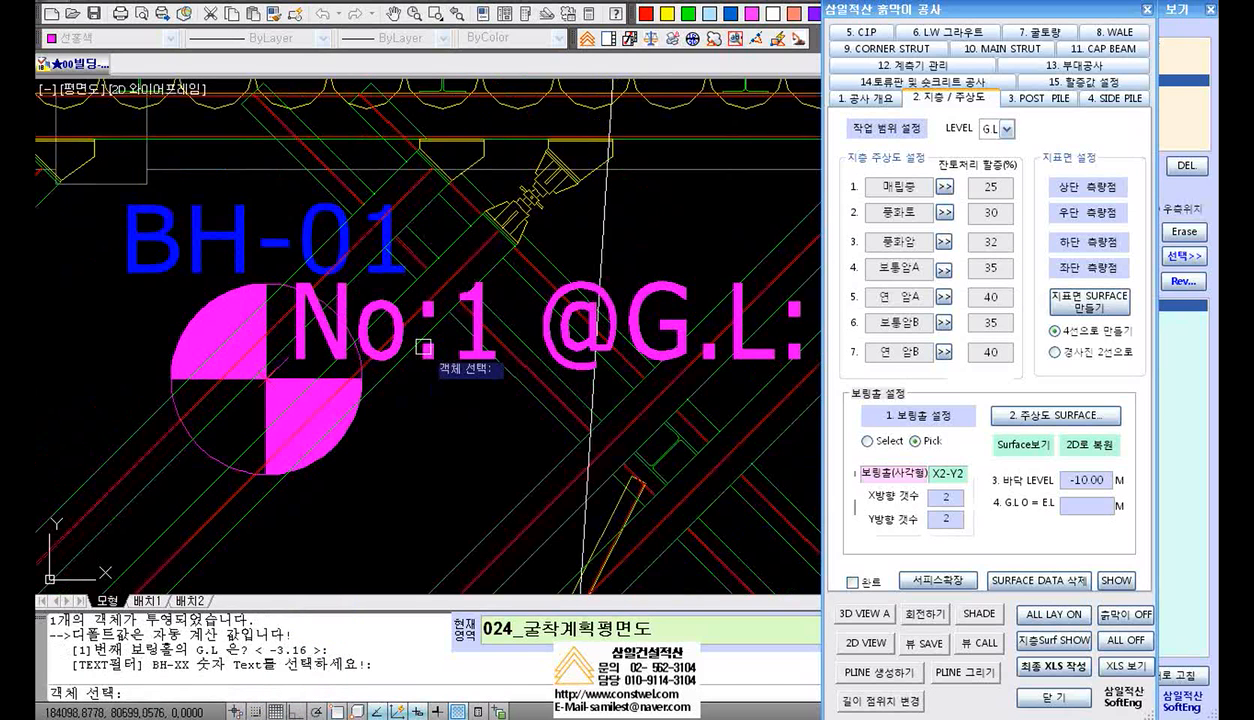
Select the blue BH-01 text as the name of the first borehole
scroll(500, 370, "down", 1)
middle_click_drag(491, 379, 434, 366)
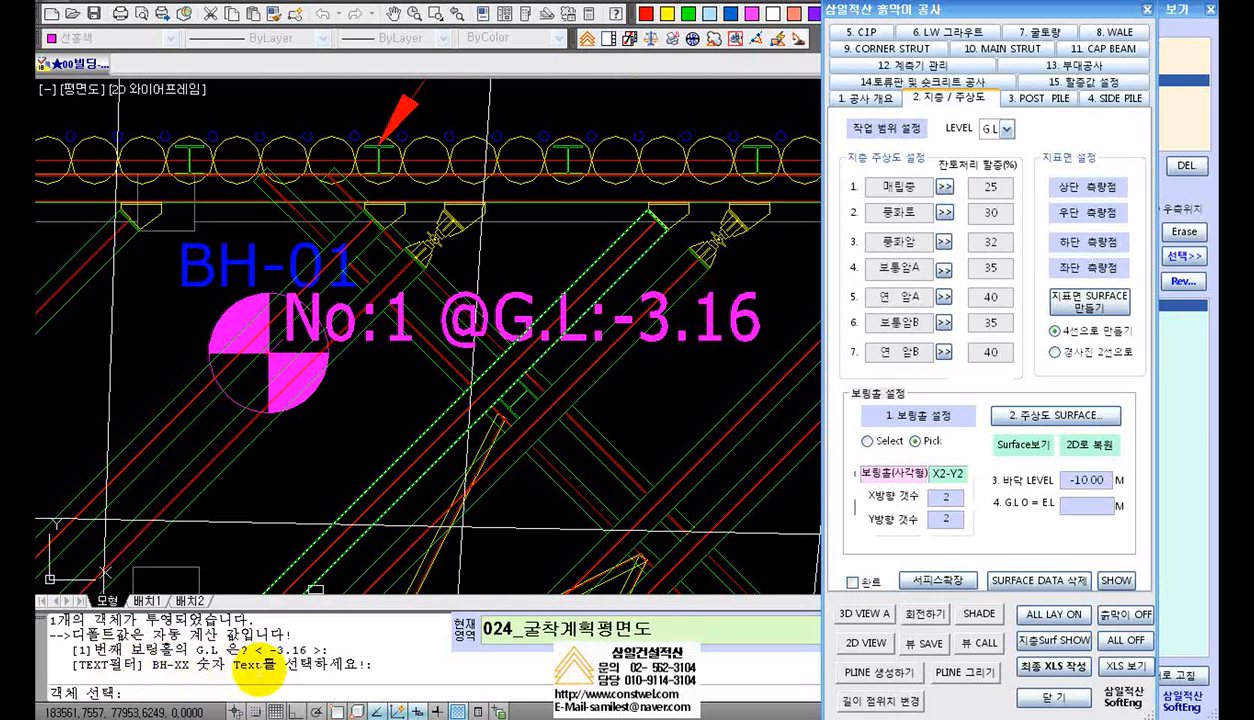
left_click(250, 263)
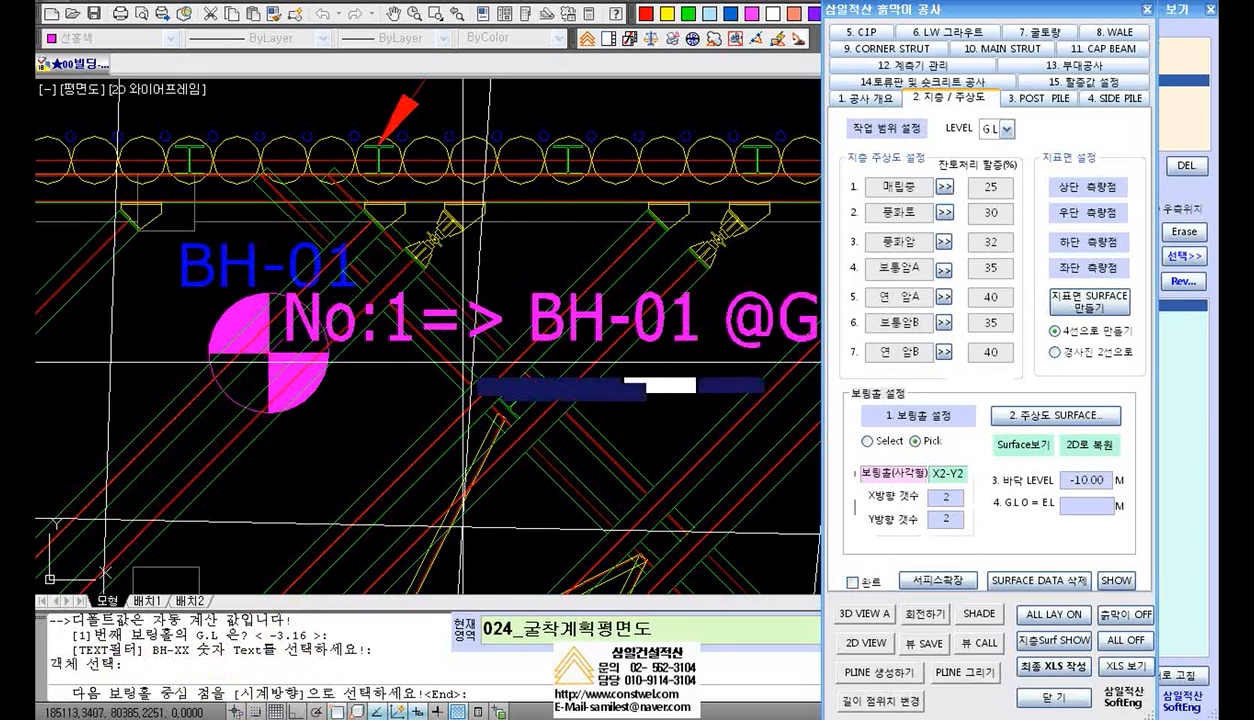
Pick the centre of the BH-03 borehole symbol as the second borehole and accept the default G.L. of 5.6
scroll(459, 367, "down", 3)
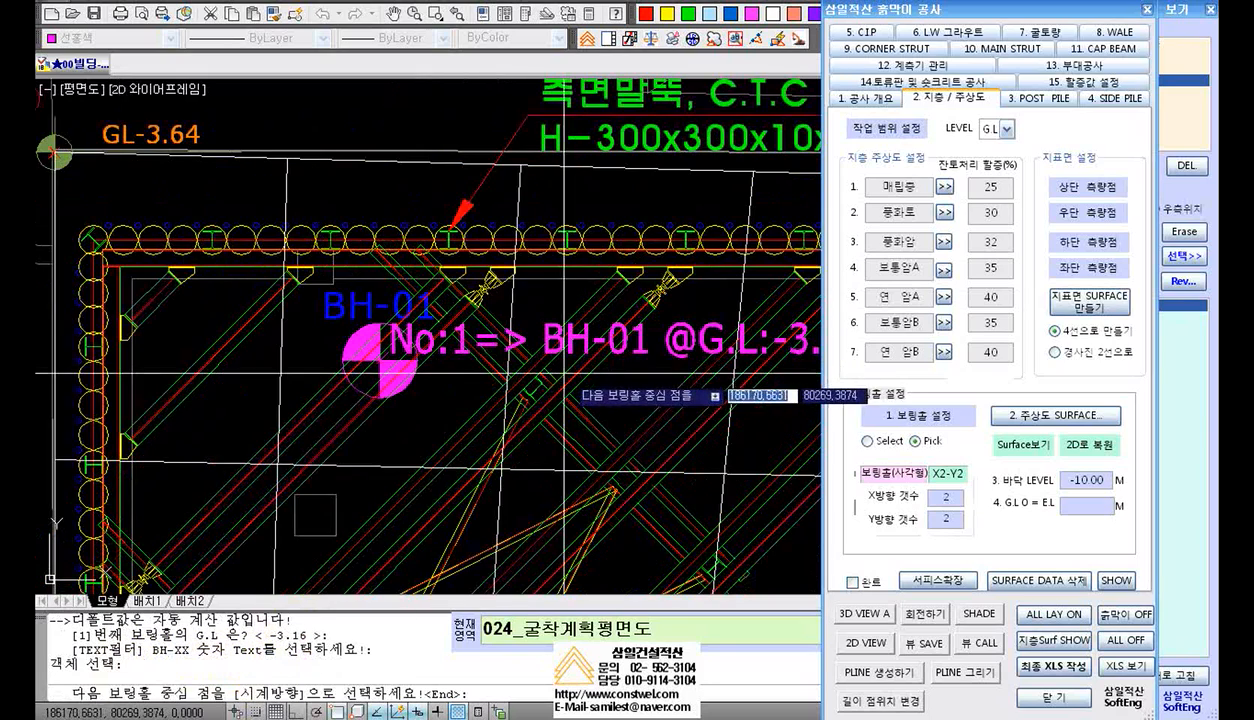
middle_click_drag(459, 367, 333, 343)
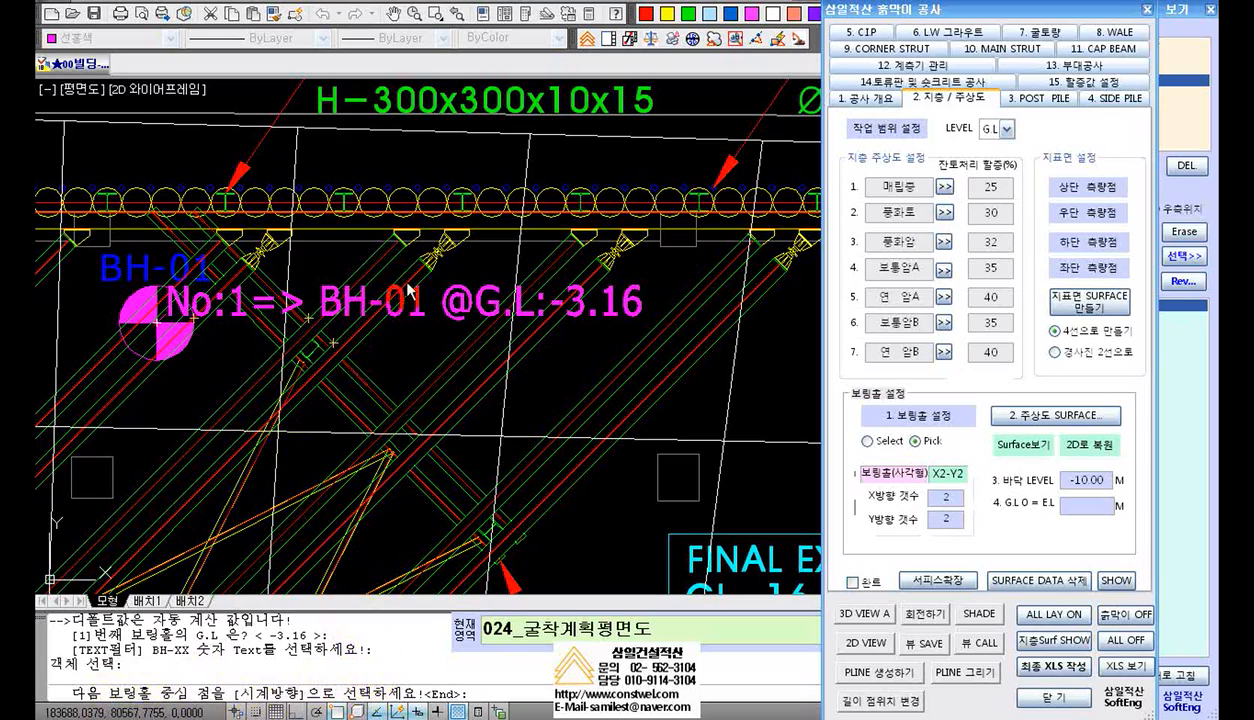
left_click(443, 268)
scroll(415, 297, "down", 6)
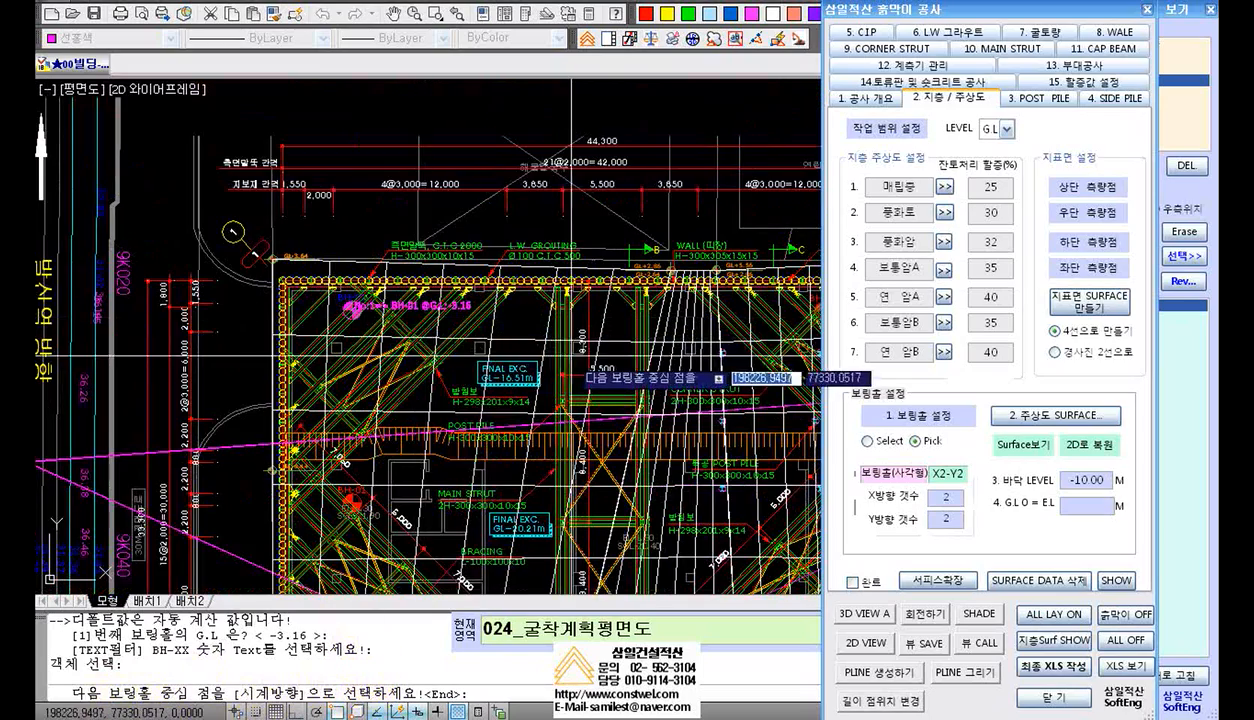
scroll(655, 332, "up", 3)
middle_click_drag(655, 332, 237, 286)
scroll(554, 257, "up", 5)
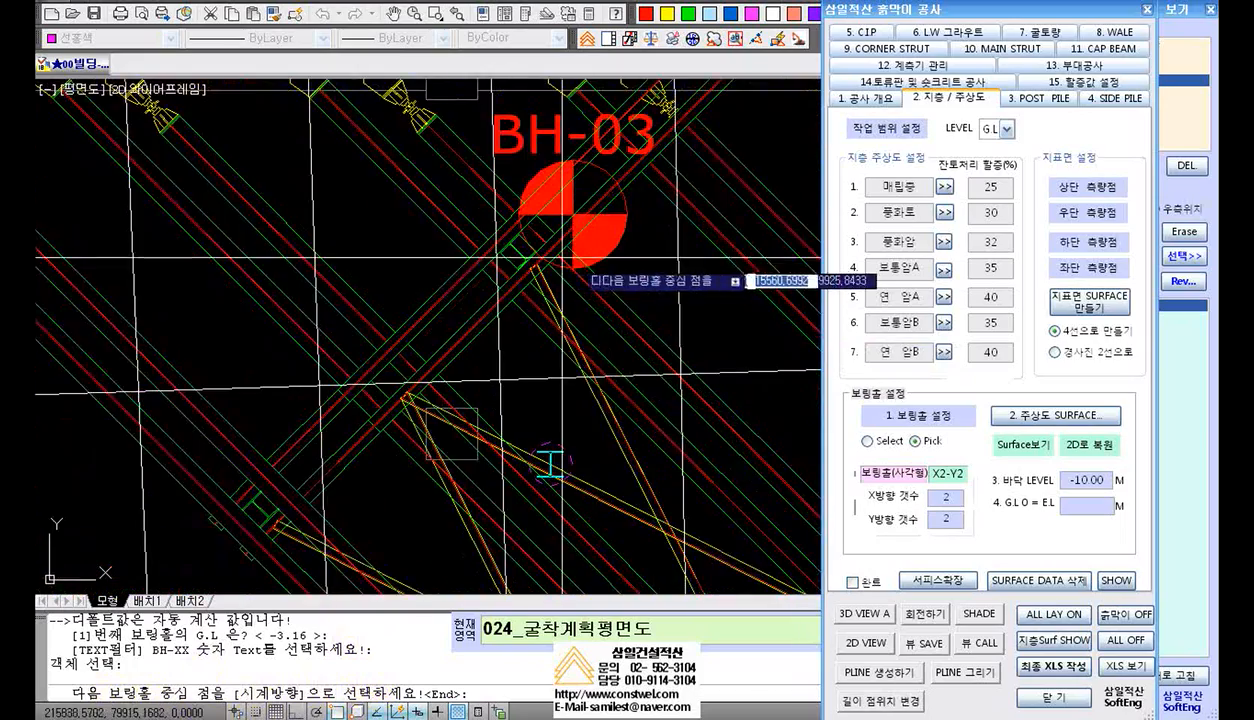
middle_click_drag(567, 257, 329, 376)
scroll(390, 295, "up", 4)
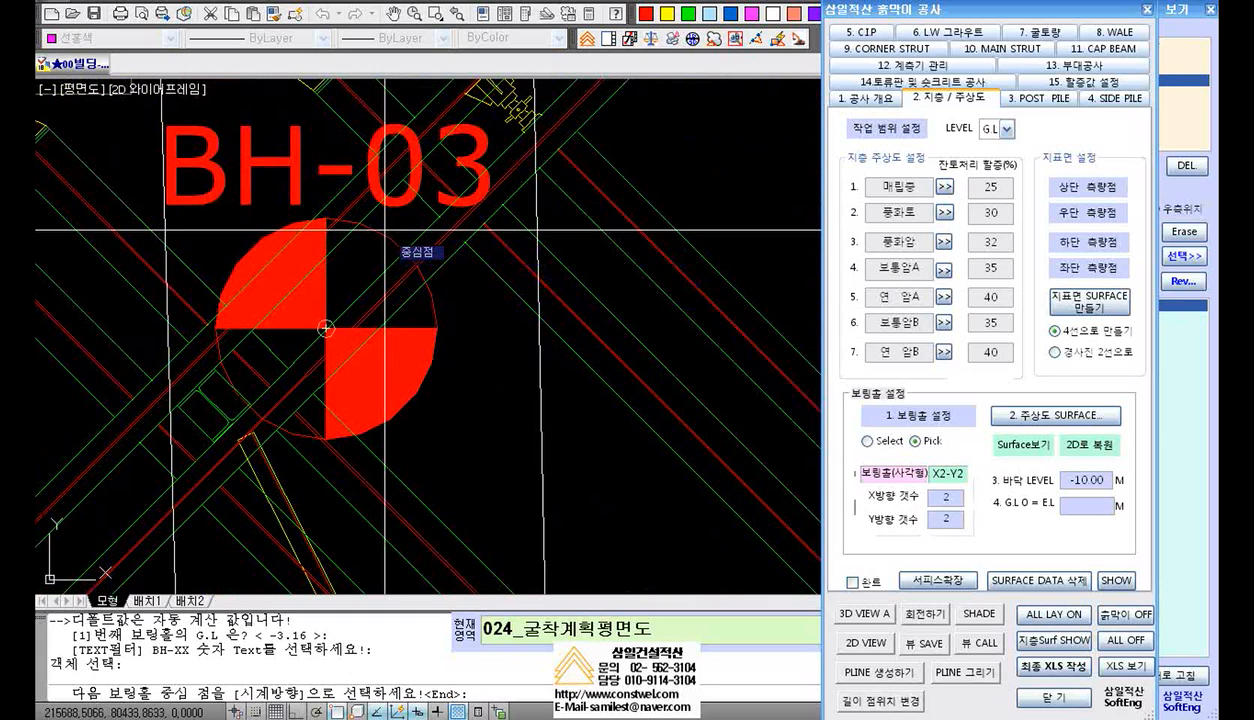
left_click(385, 230)
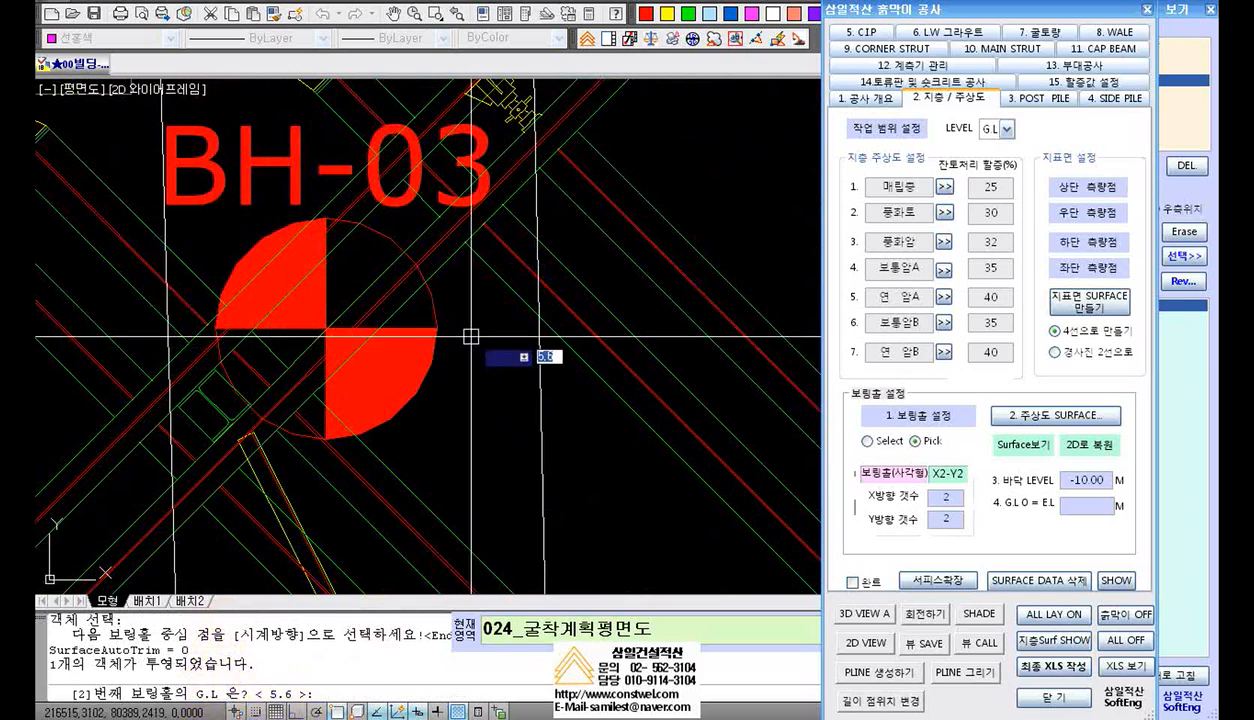
key("Return")
Select the BH-03 text as the name of the second borehole
scroll(463, 299, "down", 4)
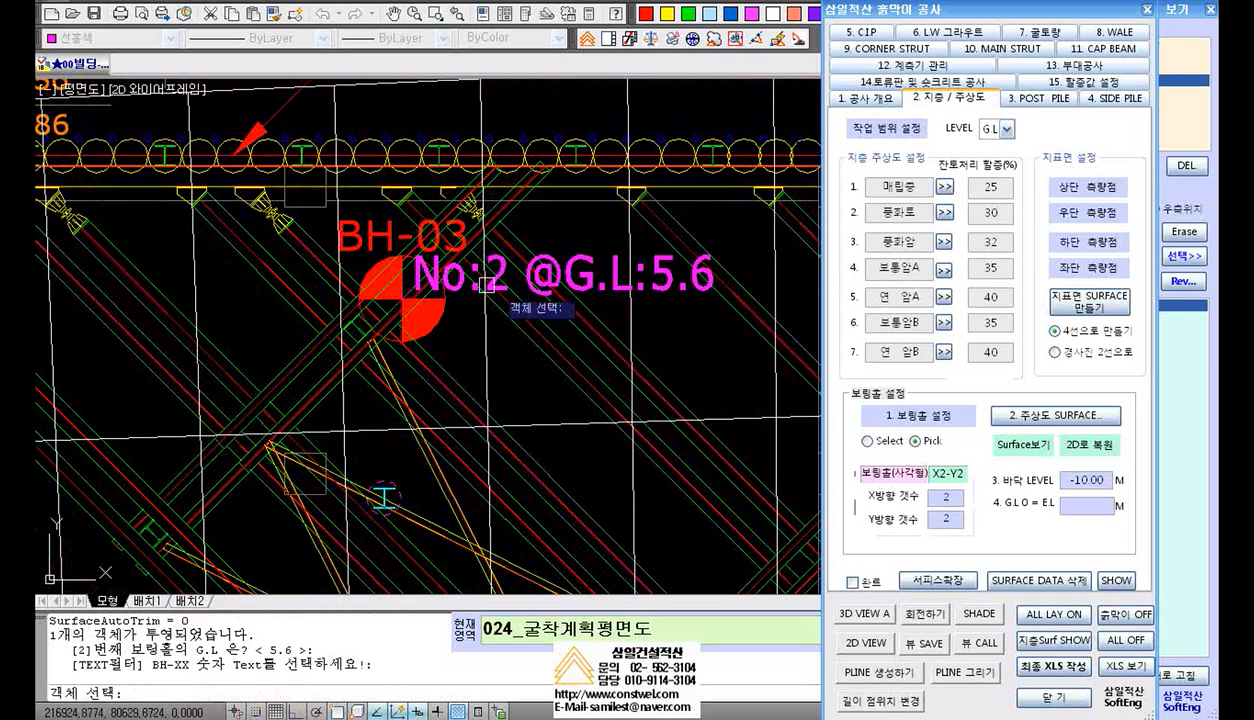
scroll(563, 284, "up", 2)
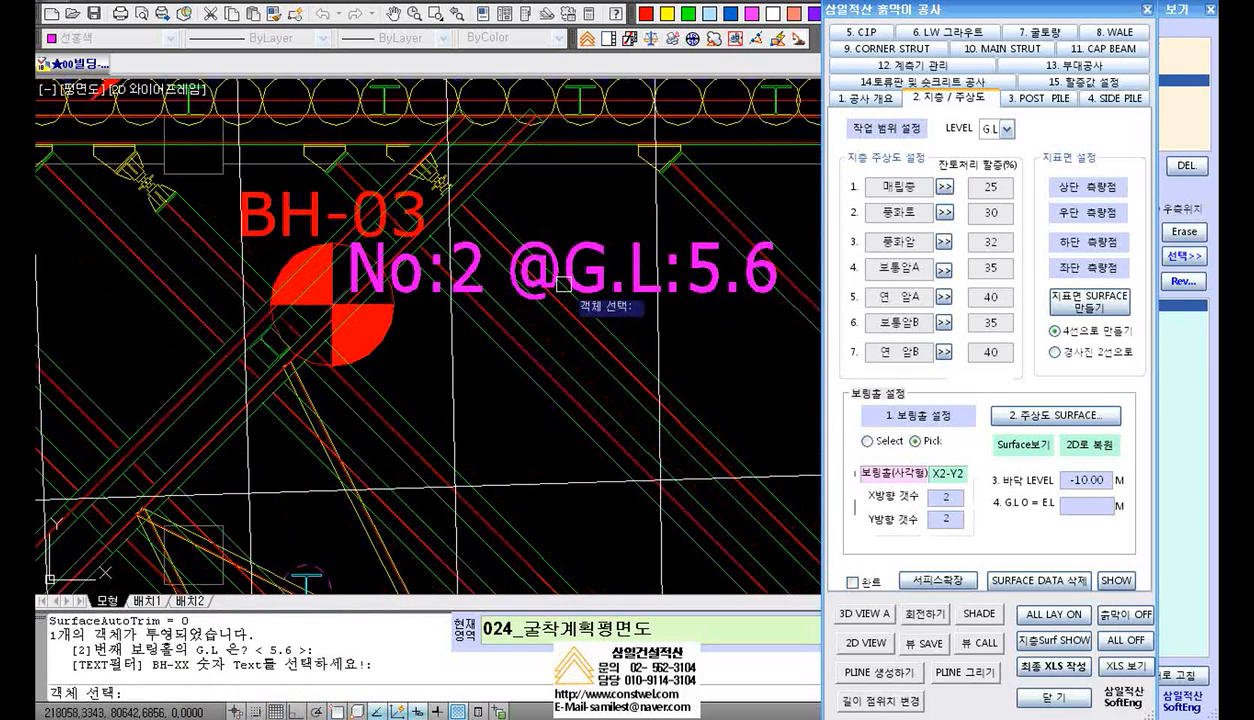
left_click(314, 209)
Register the red BH-04 symbol's centre as the third borehole at the default G.L. of 5.77 and name it from its BH-04 text
scroll(590, 300, "down", 3)
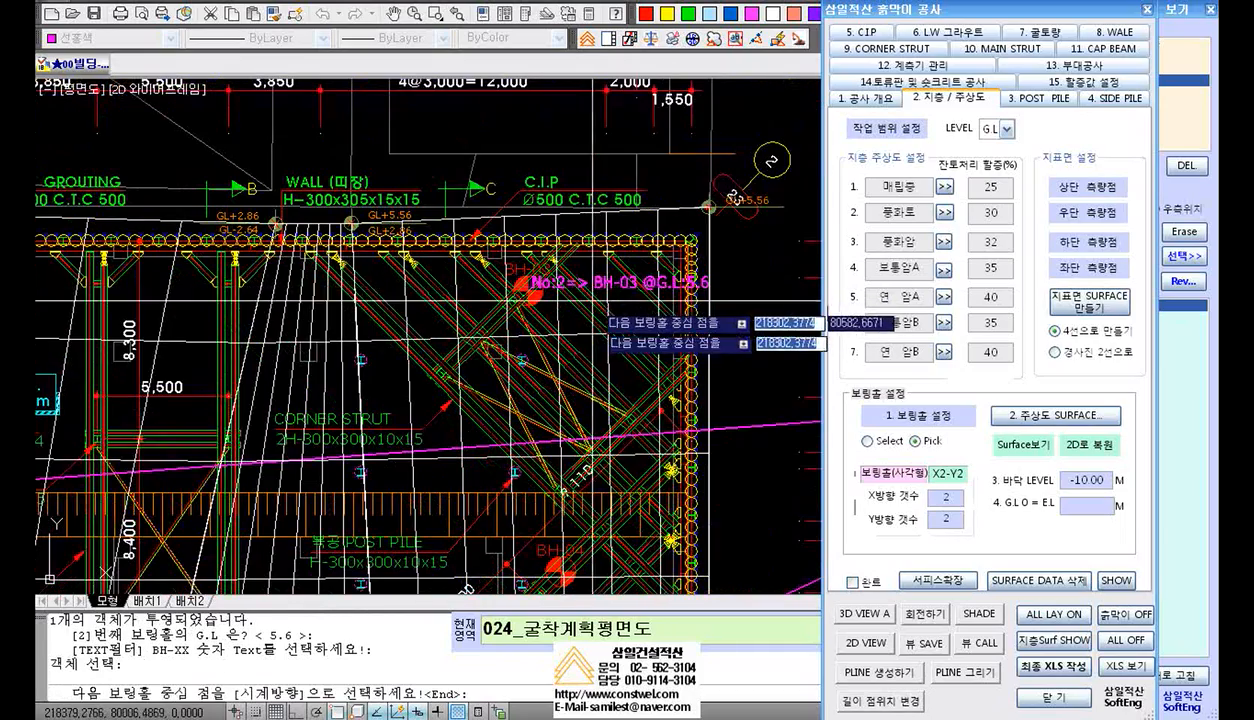
scroll(585, 416, "up", 4)
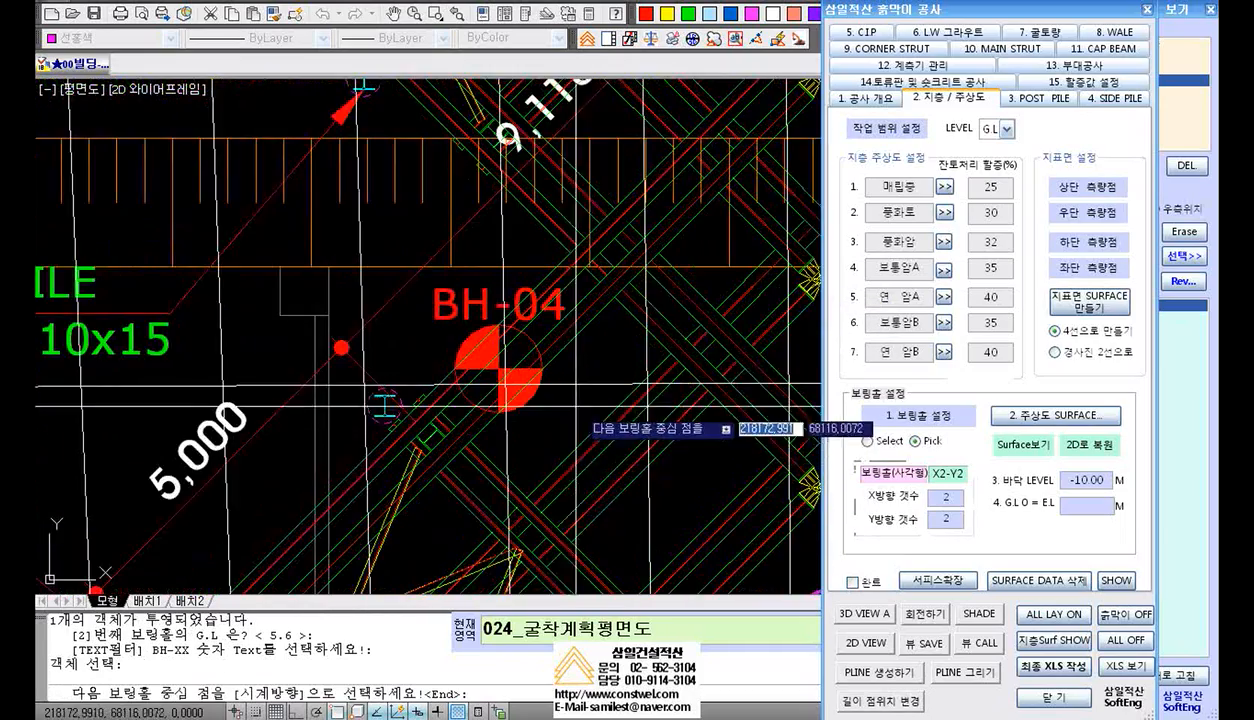
scroll(585, 416, "up", 5)
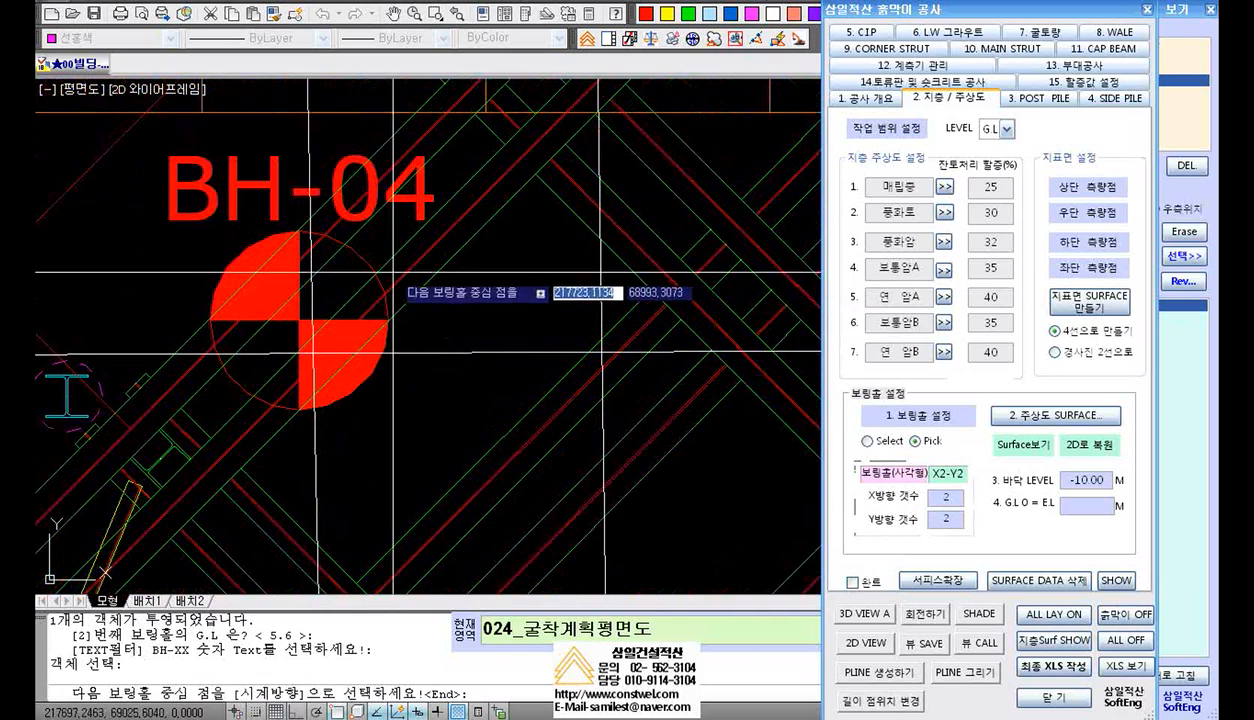
scroll(375, 266, "up", 2)
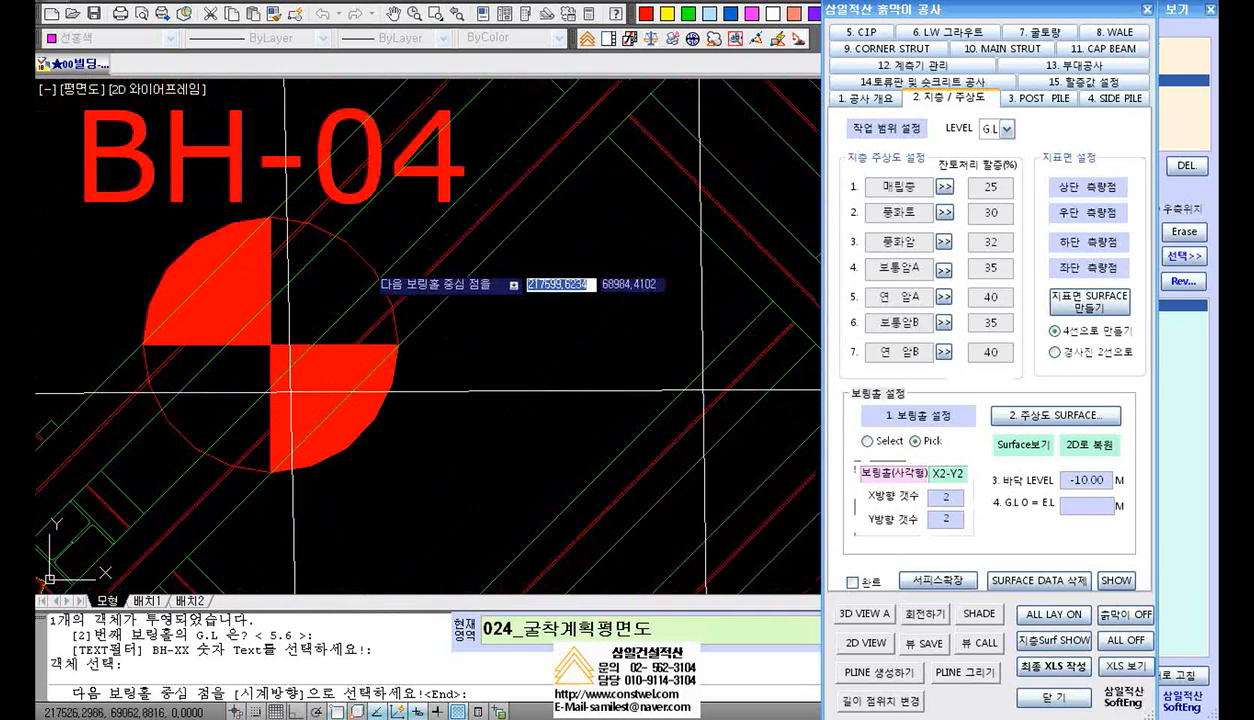
left_click(270, 344)
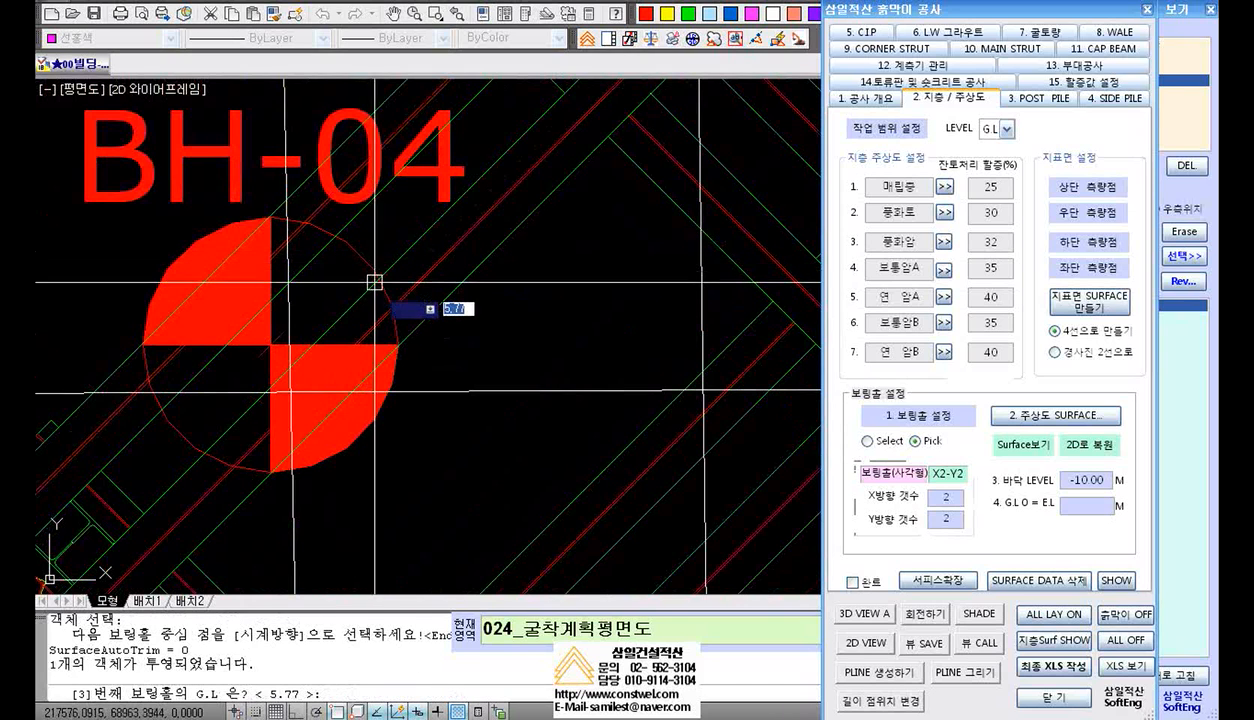
key("Return")
scroll(395, 315, "down", 2)
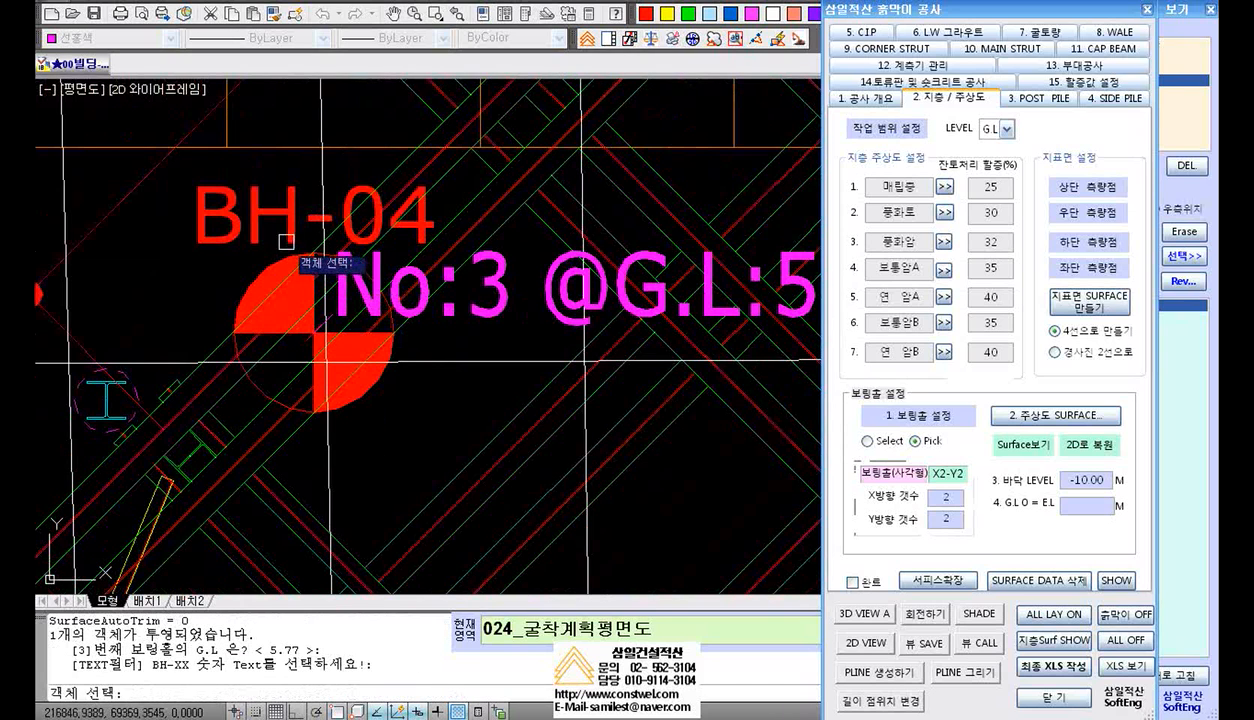
left_click(260, 216)
Register the magenta borehole symbol's centre as the fourth borehole at the default G.L. of 6.06 and name it from the blue BH-04 text
scroll(458, 286, "down", 4)
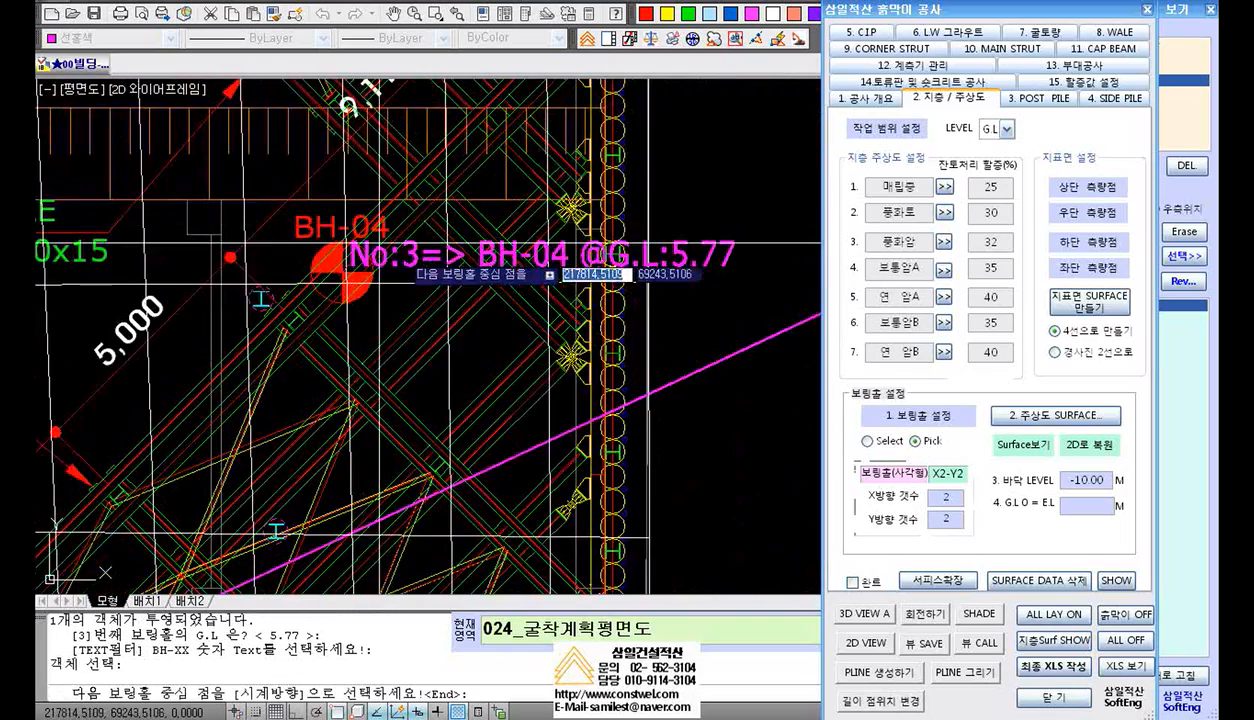
scroll(470, 322, "down", 4)
scroll(440, 556, "up", 7)
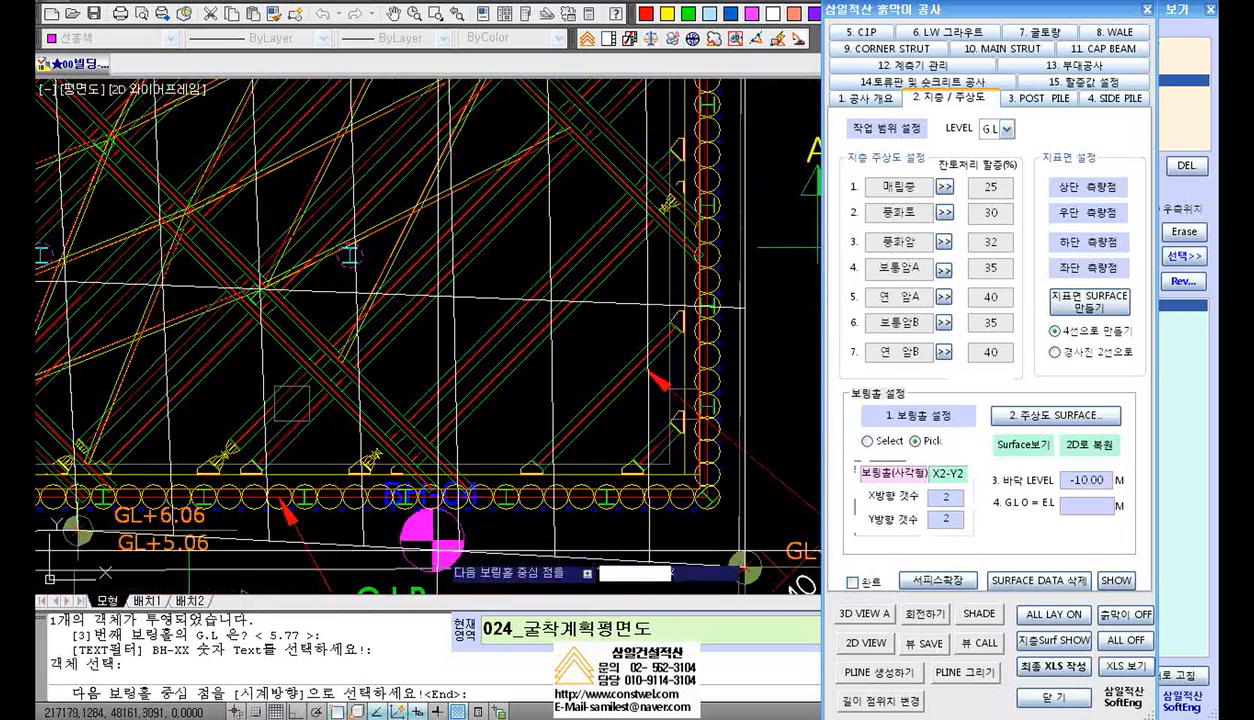
middle_click_drag(495, 556, 470, 445)
scroll(484, 442, "up", 2)
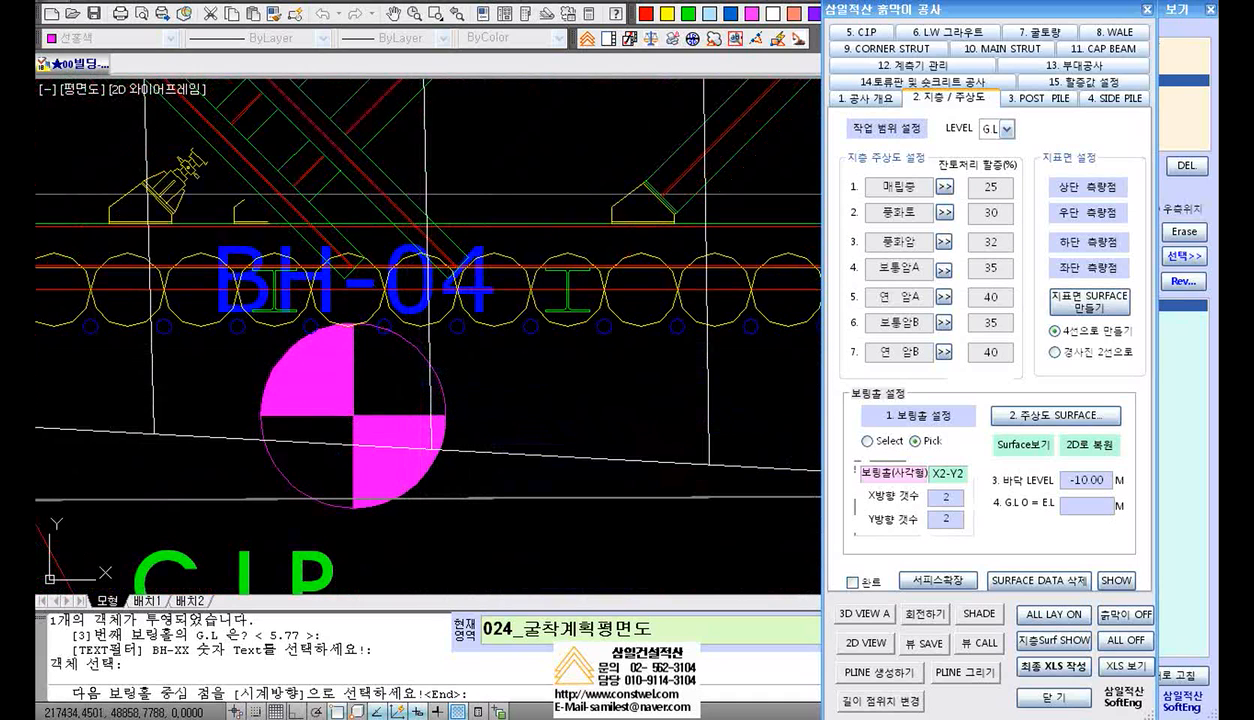
left_click(353, 415)
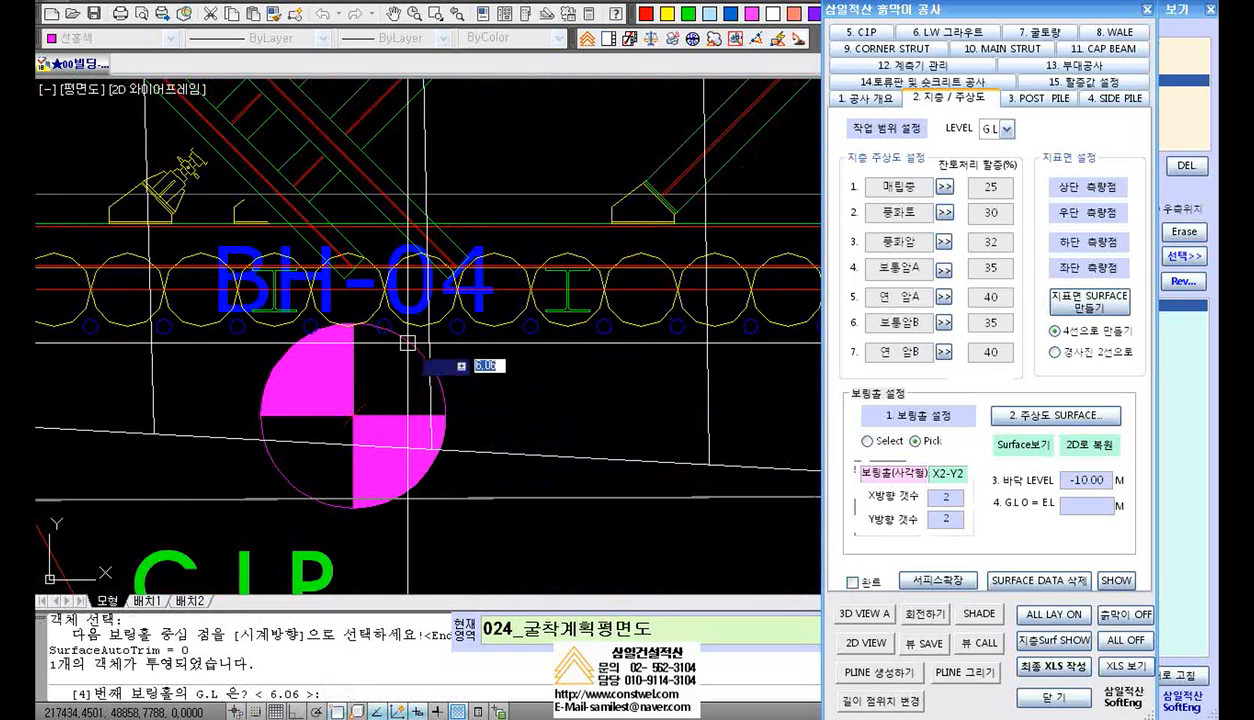
key("Return")
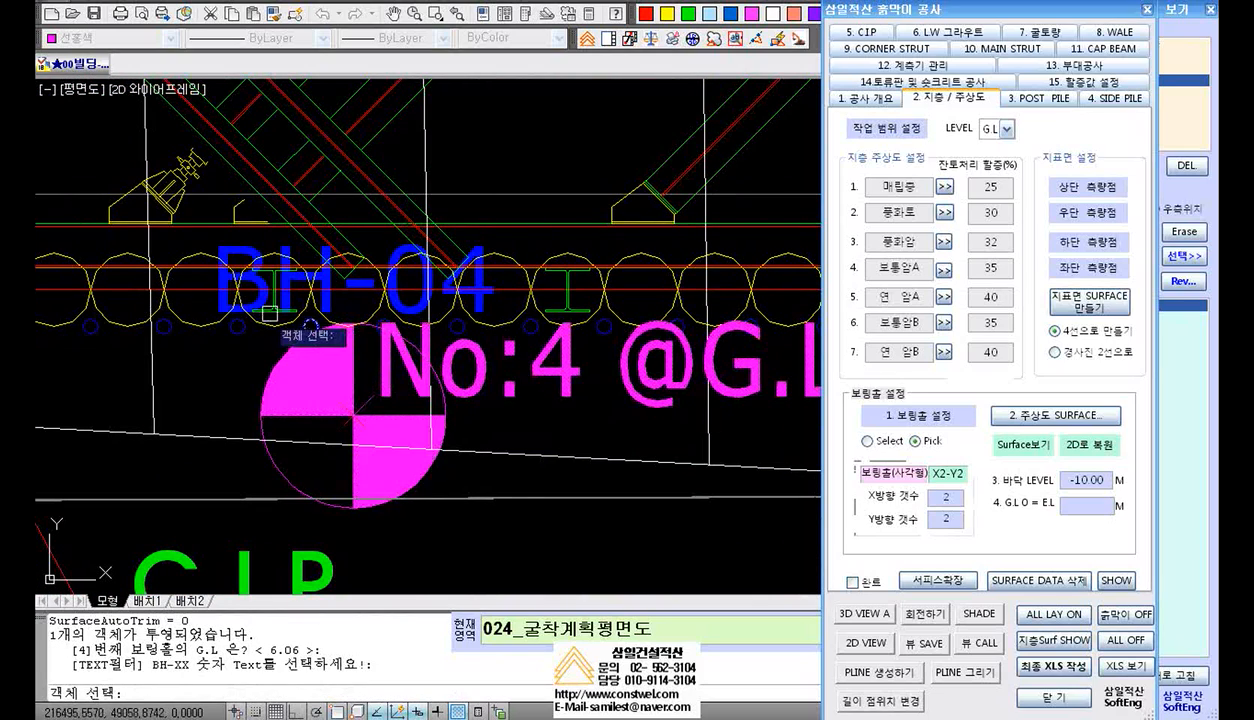
scroll(240, 325, "up", 2)
left_click(220, 296)
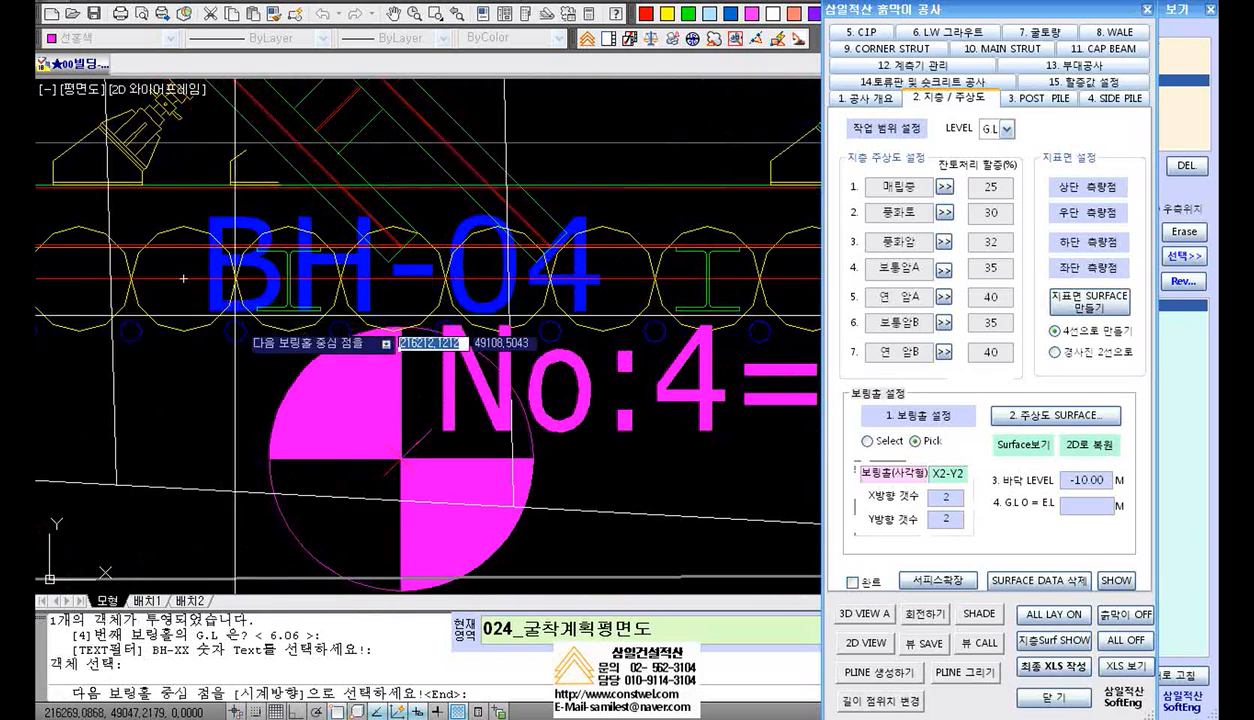
Pick the centre of the BH-02 borehole symbol as the fifth borehole and accept the default G.L. of -0.49
scroll(358, 365, "down", 6)
middle_click_drag(545, 395, 644, 440)
scroll(610, 423, "down", 2)
middle_click_drag(281, 415, 379, 413)
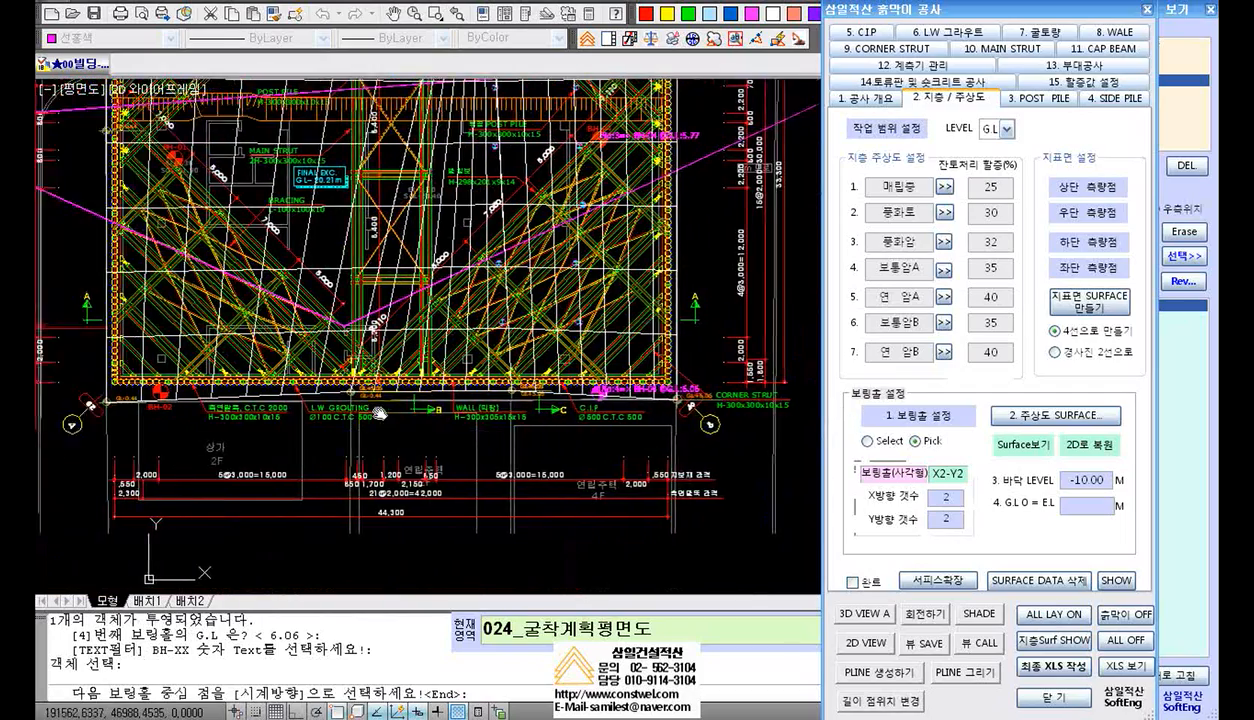
scroll(300, 400, "up", 9)
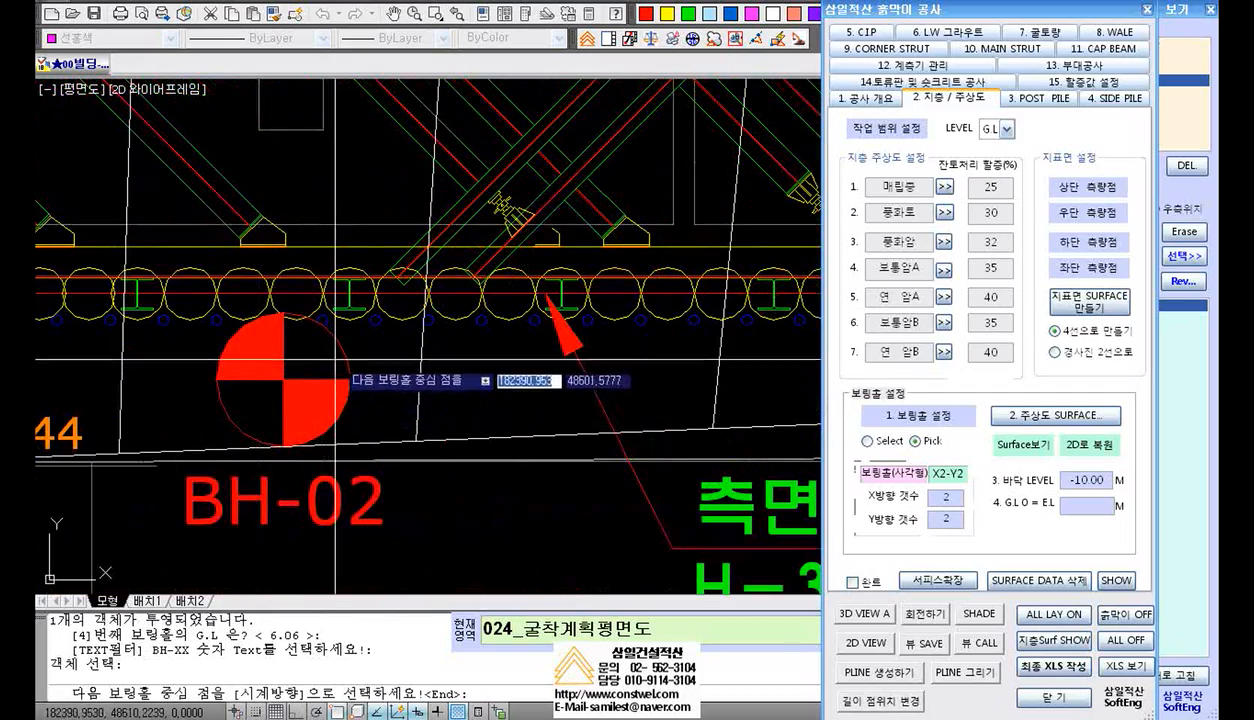
left_click(284, 380)
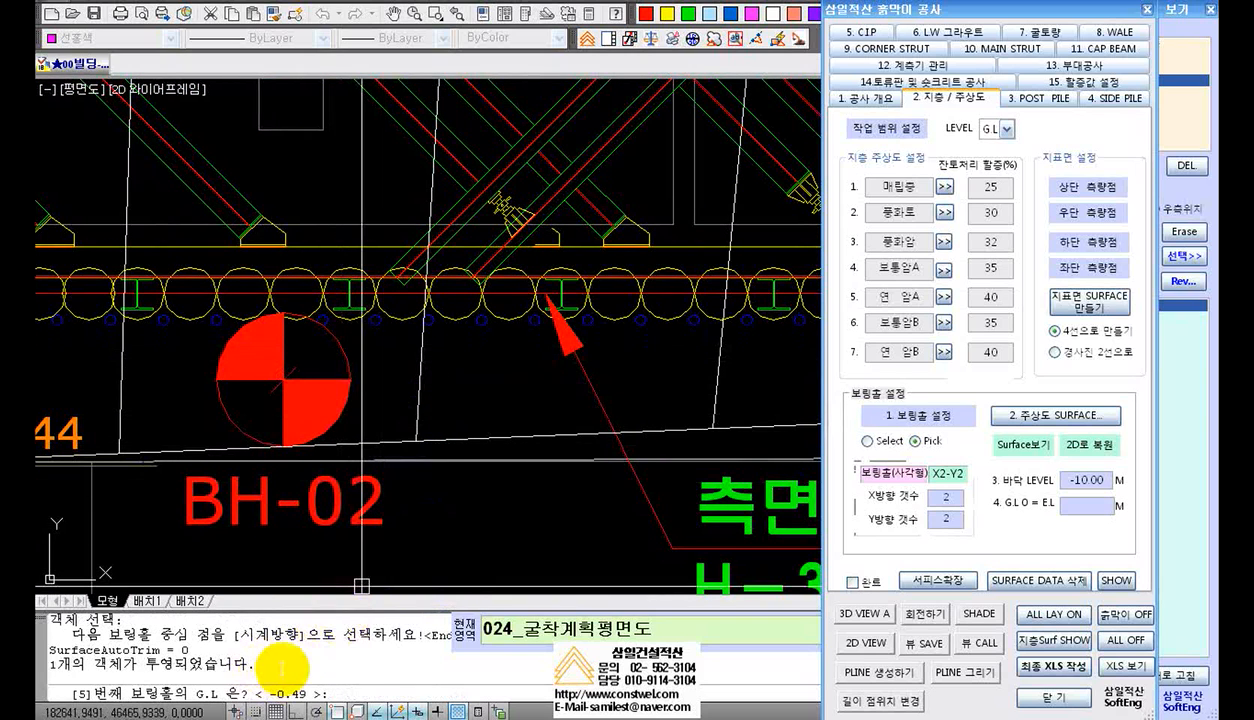
key("Return")
Select the BH-02 text as the name of the fifth borehole
scroll(358, 452, "down", 2)
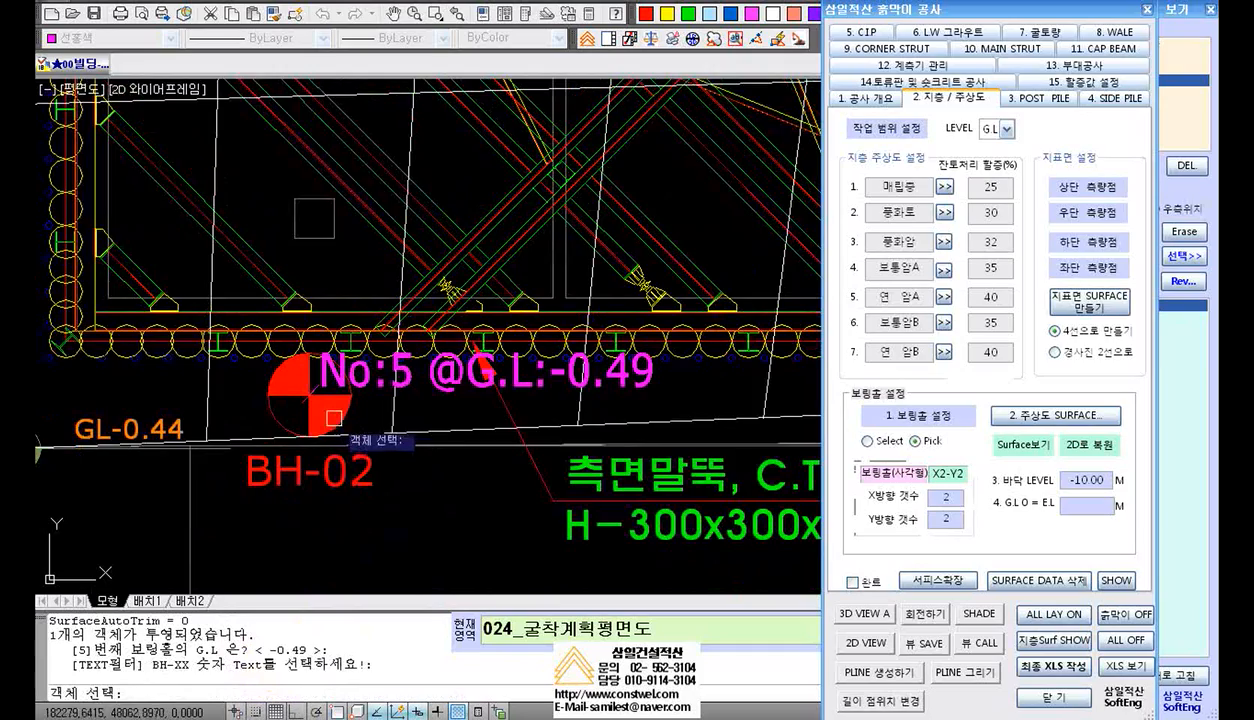
scroll(340, 415, "up", 3)
scroll(344, 413, "down", 3)
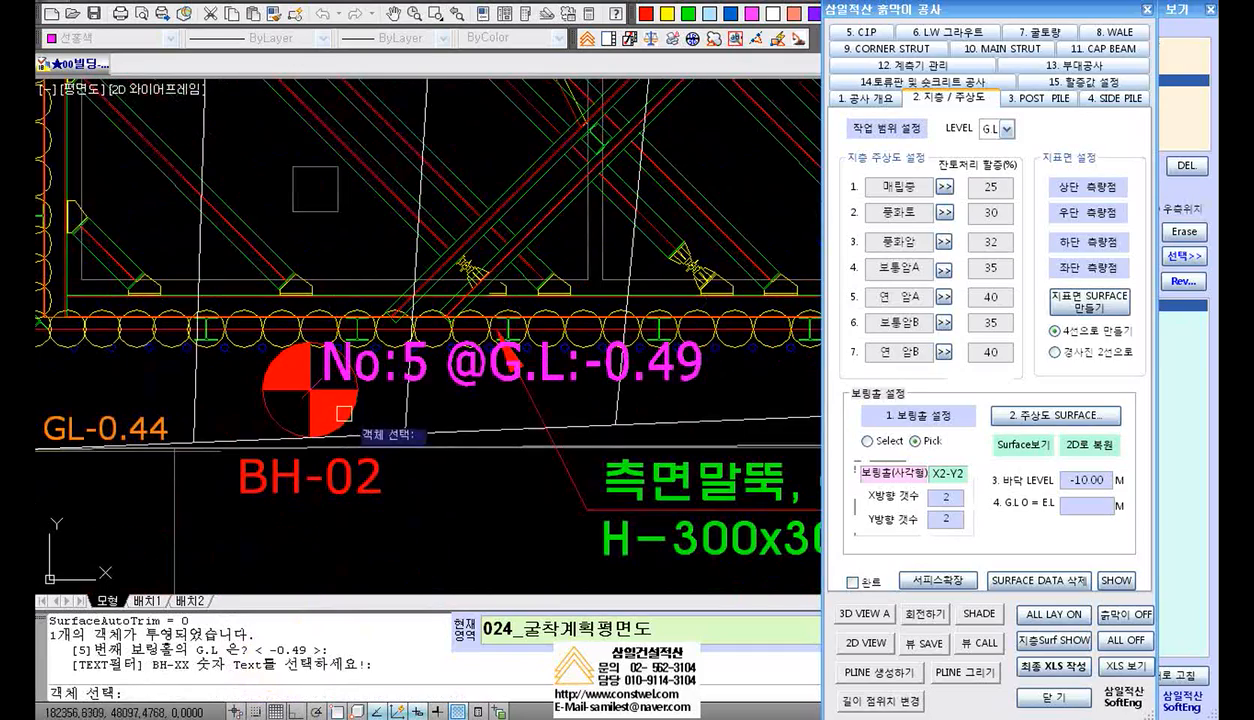
left_click(372, 480)
Register the red BH-01 symbol's centre as the sixth borehole at the default G.L. of -2.03 and name it from its BH-01 text
scroll(358, 460, "down", 4)
scroll(362, 453, "down", 3)
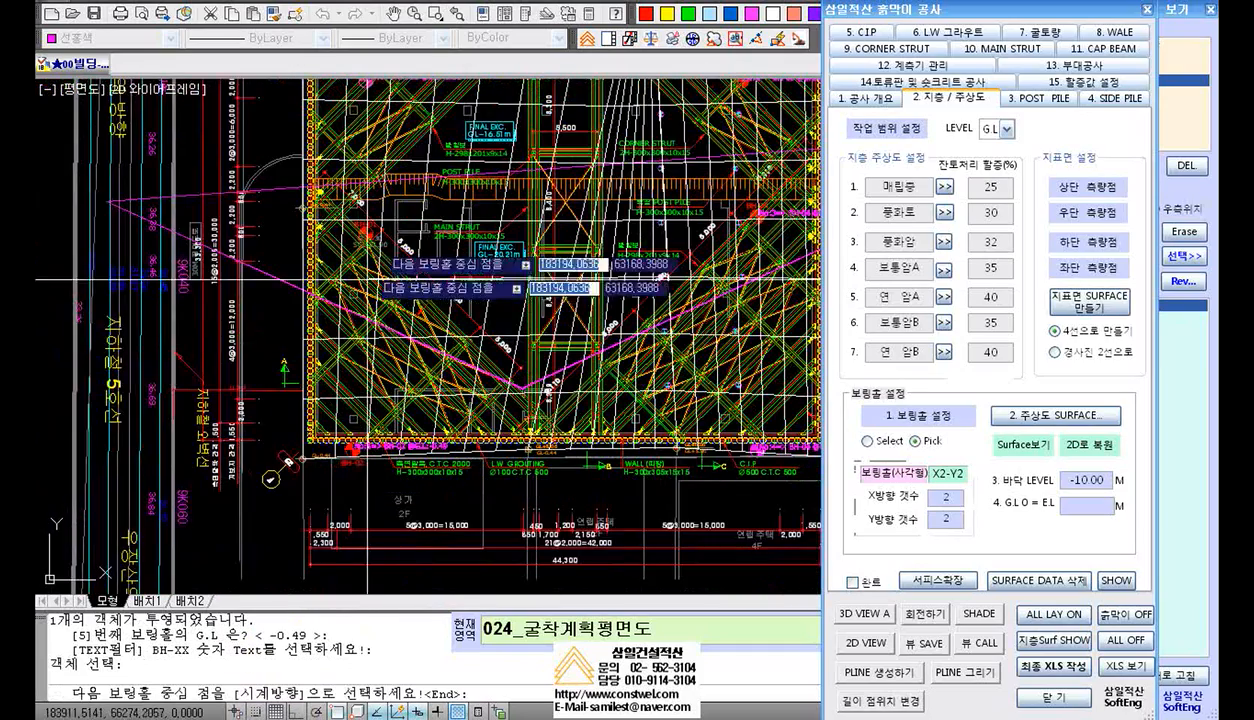
scroll(374, 226, "up", 6)
scroll(345, 287, "up", 2)
scroll(285, 325, "down", 1)
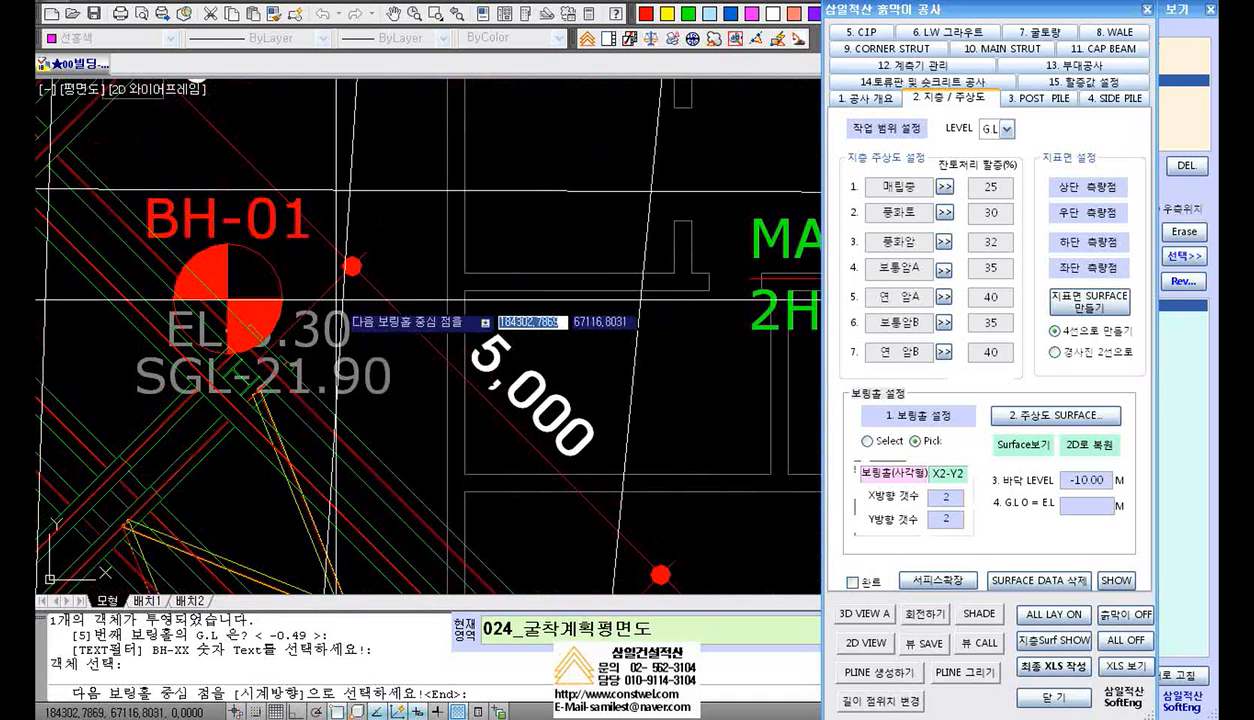
left_click(228, 298)
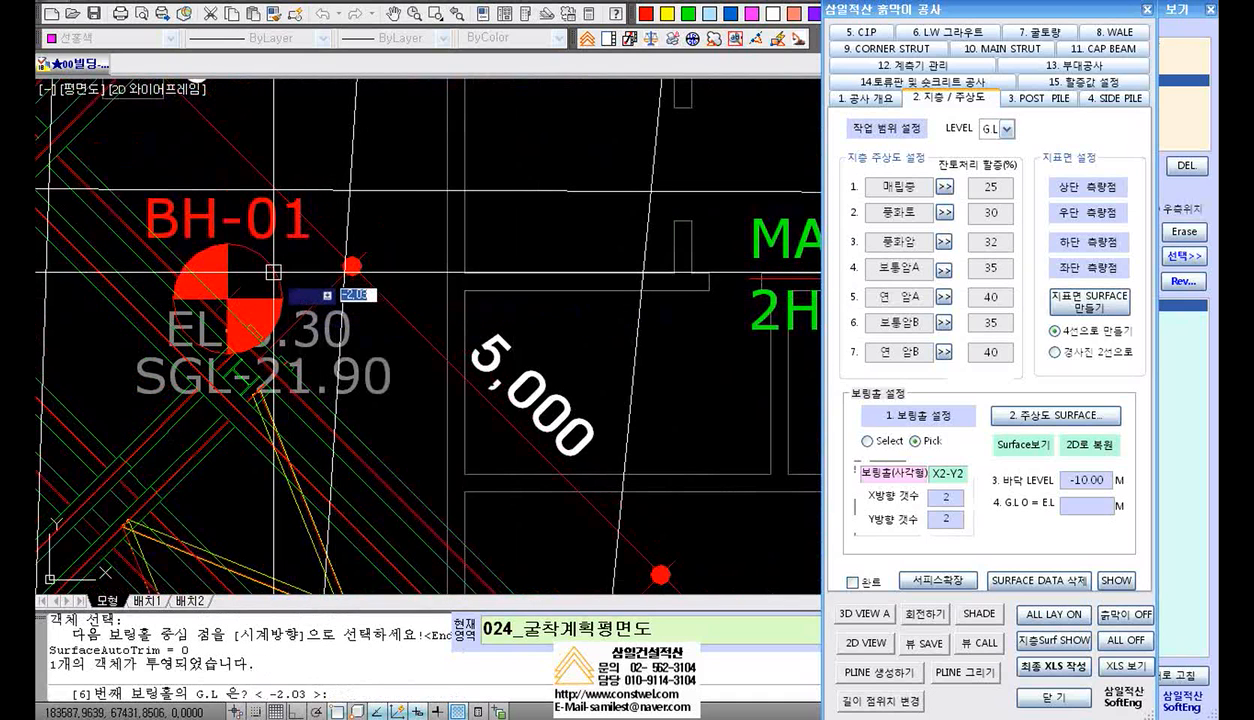
key("Return")
scroll(265, 250, "up", 1)
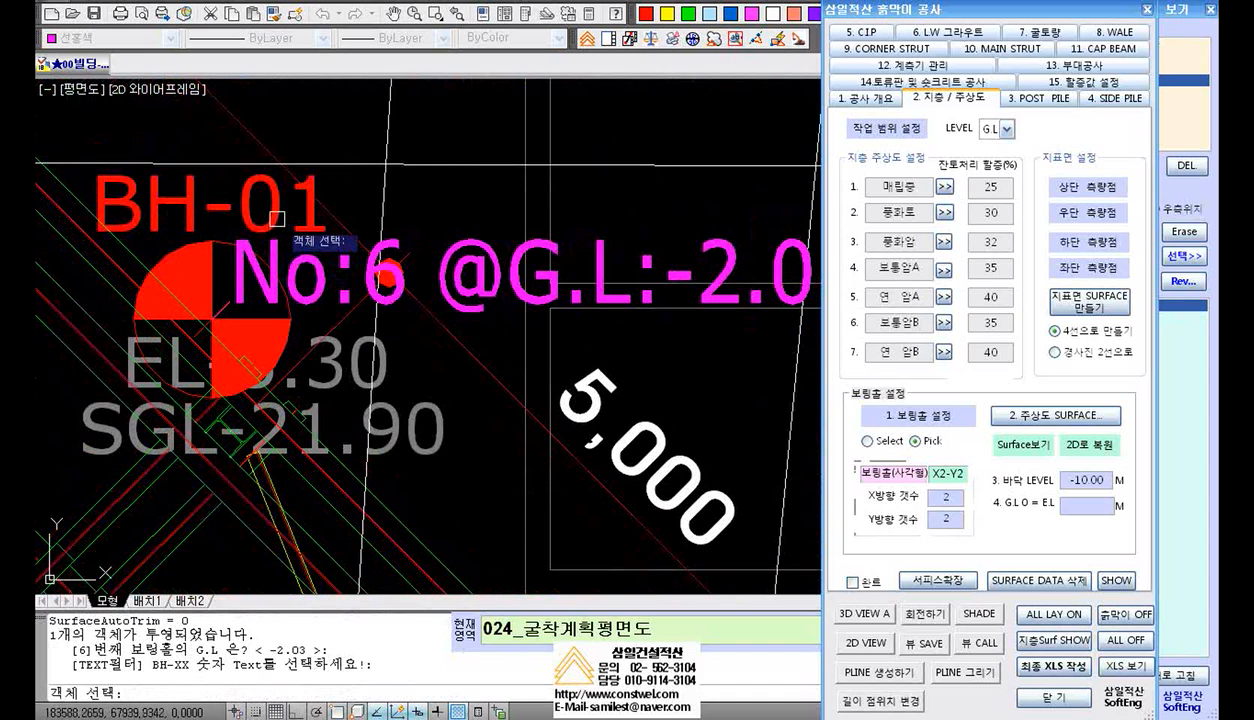
left_click(280, 208)
End the borehole selection after the sixth borehole
scroll(243, 327, "down", 1)
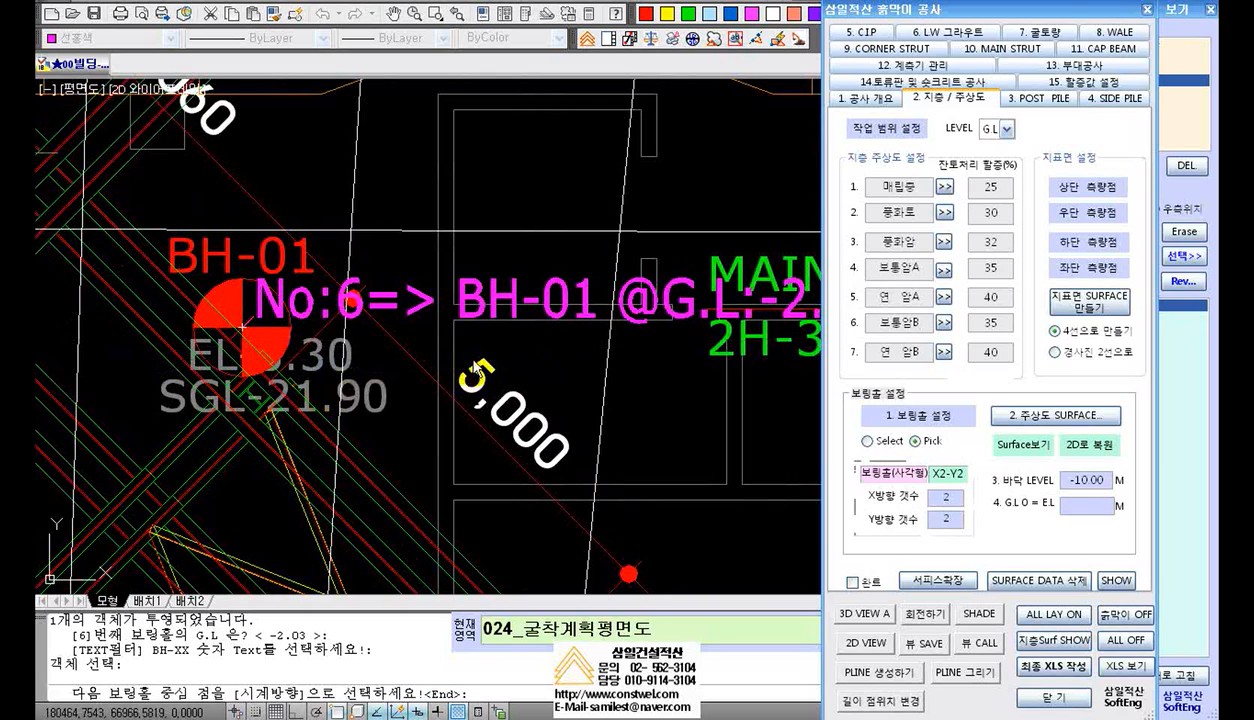
scroll(437, 348, "down", 2)
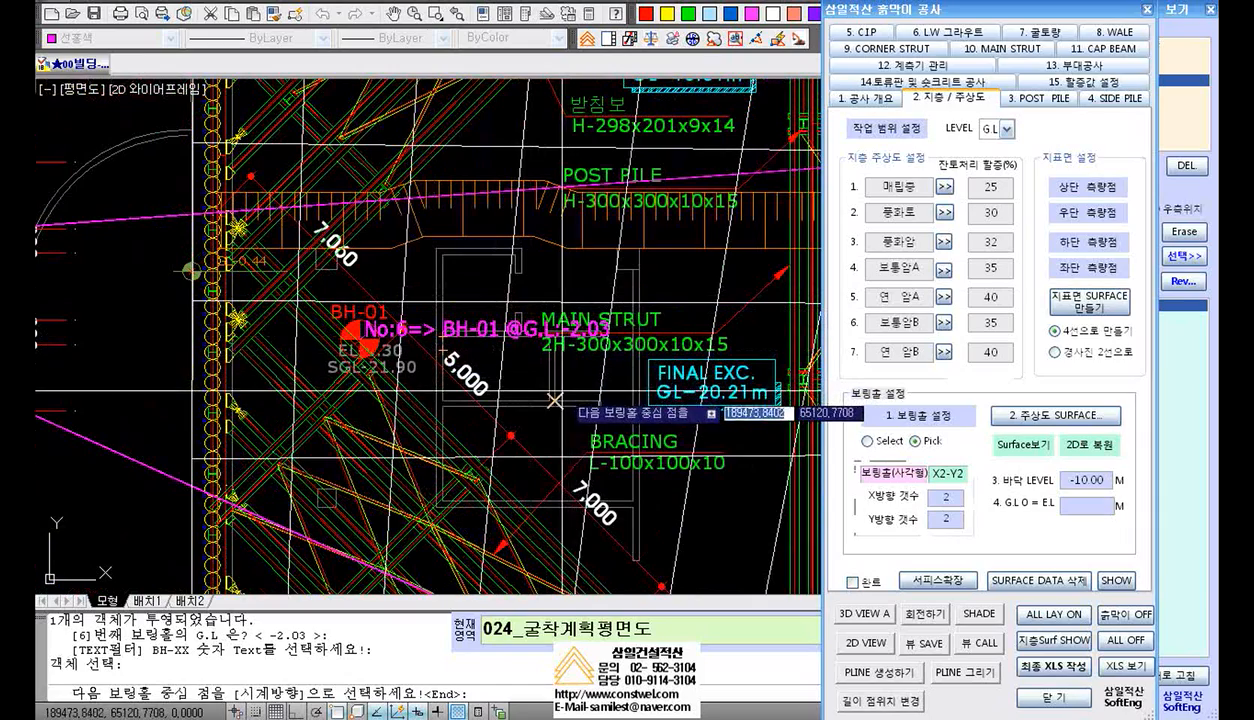
middle_click_drag(581, 418, 417, 340)
scroll(417, 340, "down", 2)
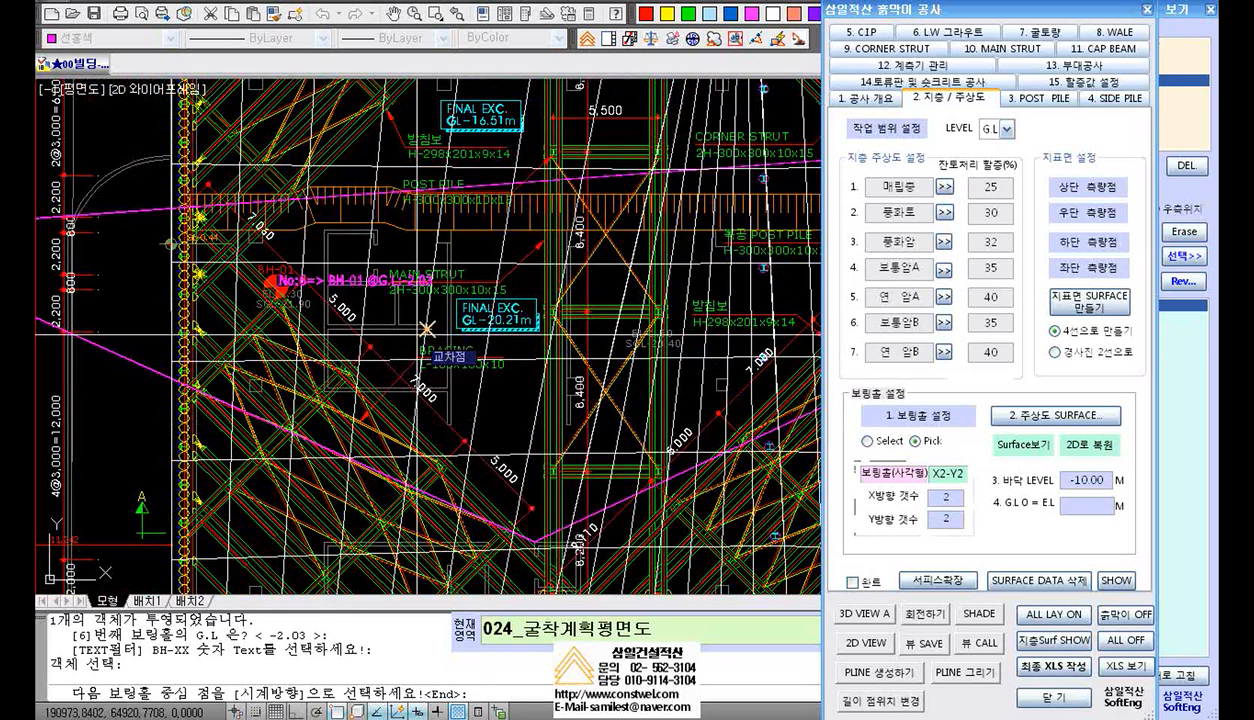
key("Return")
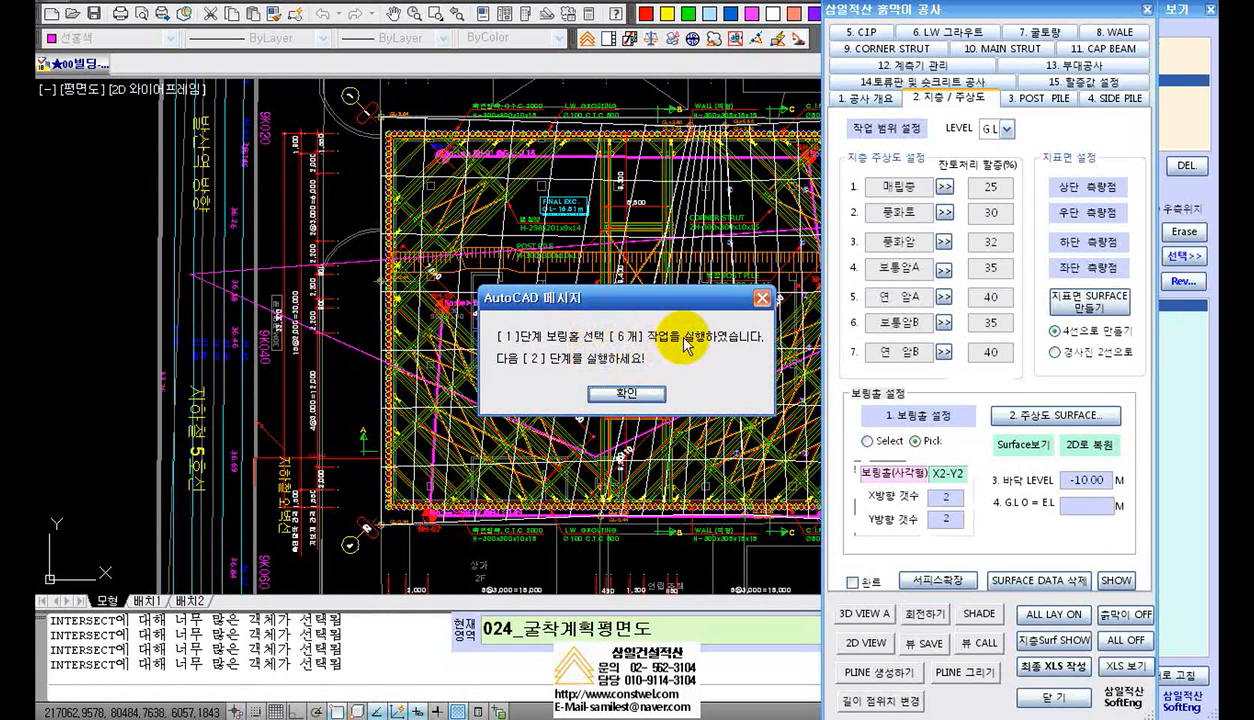
Acknowledge the completed borehole selection and set the rectangular borehole grid to 2 in X and 3 in Y
left_click(627, 395)
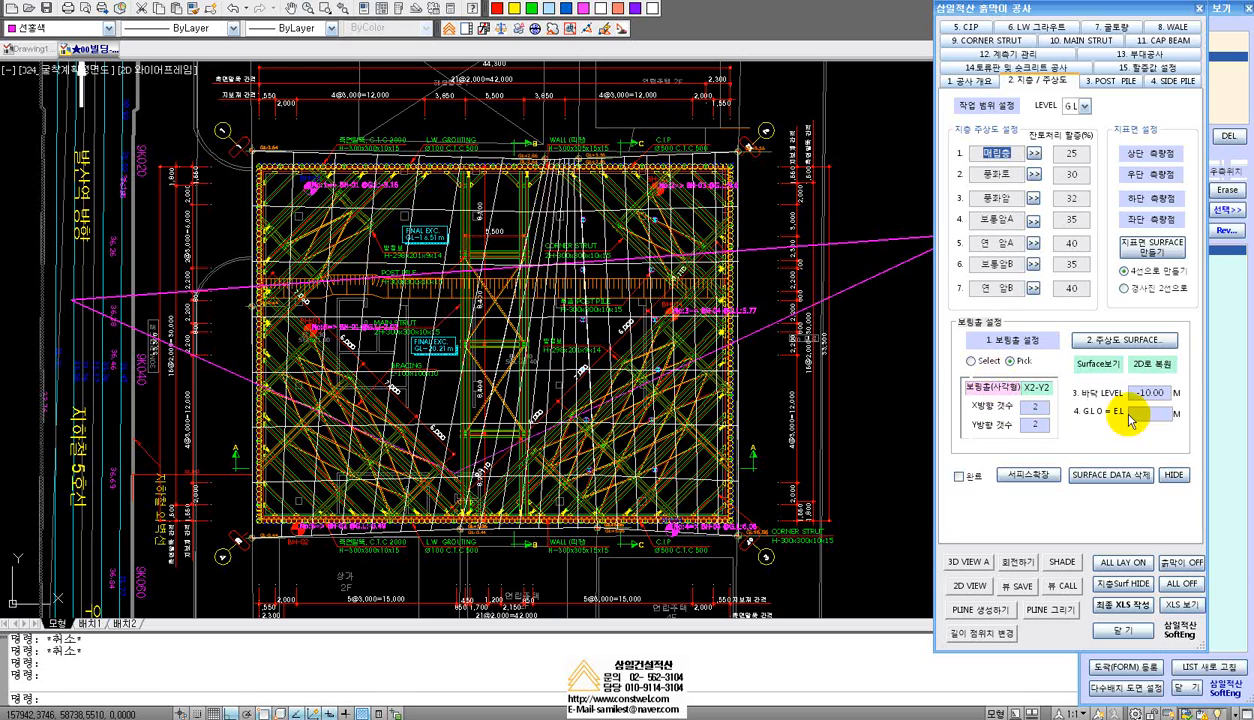
left_click(1036, 407)
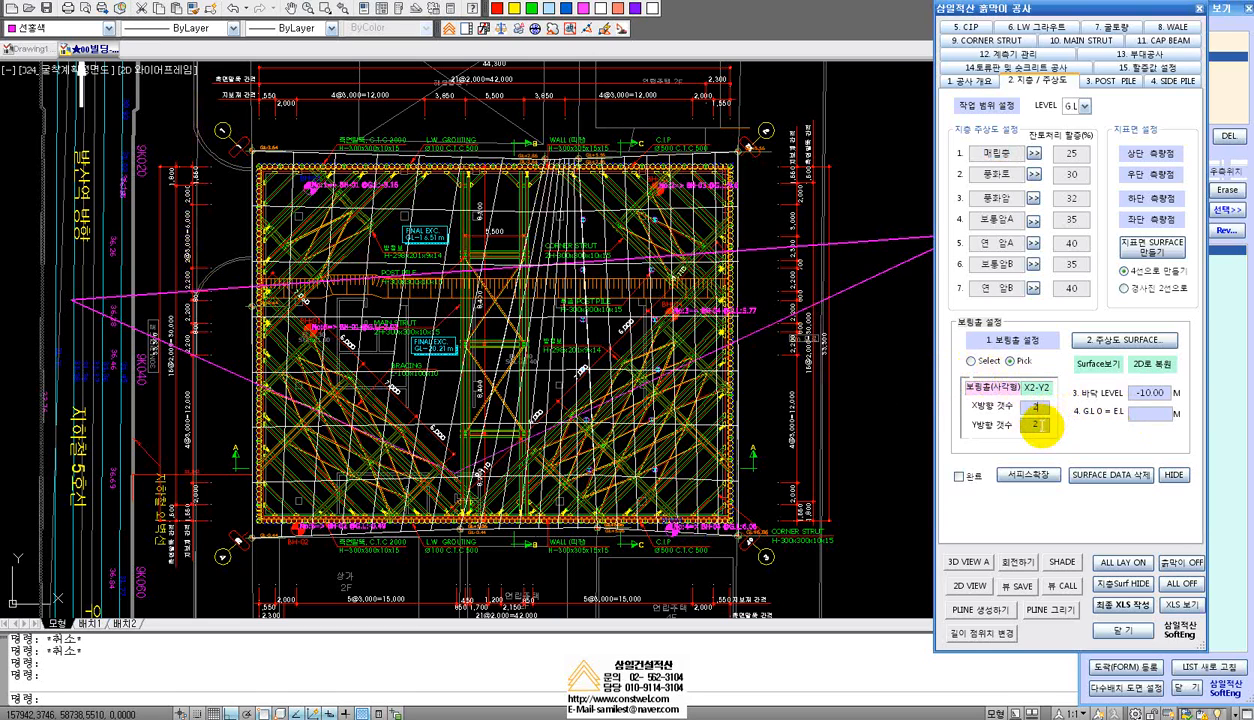
double_click(1035, 424)
type("3")
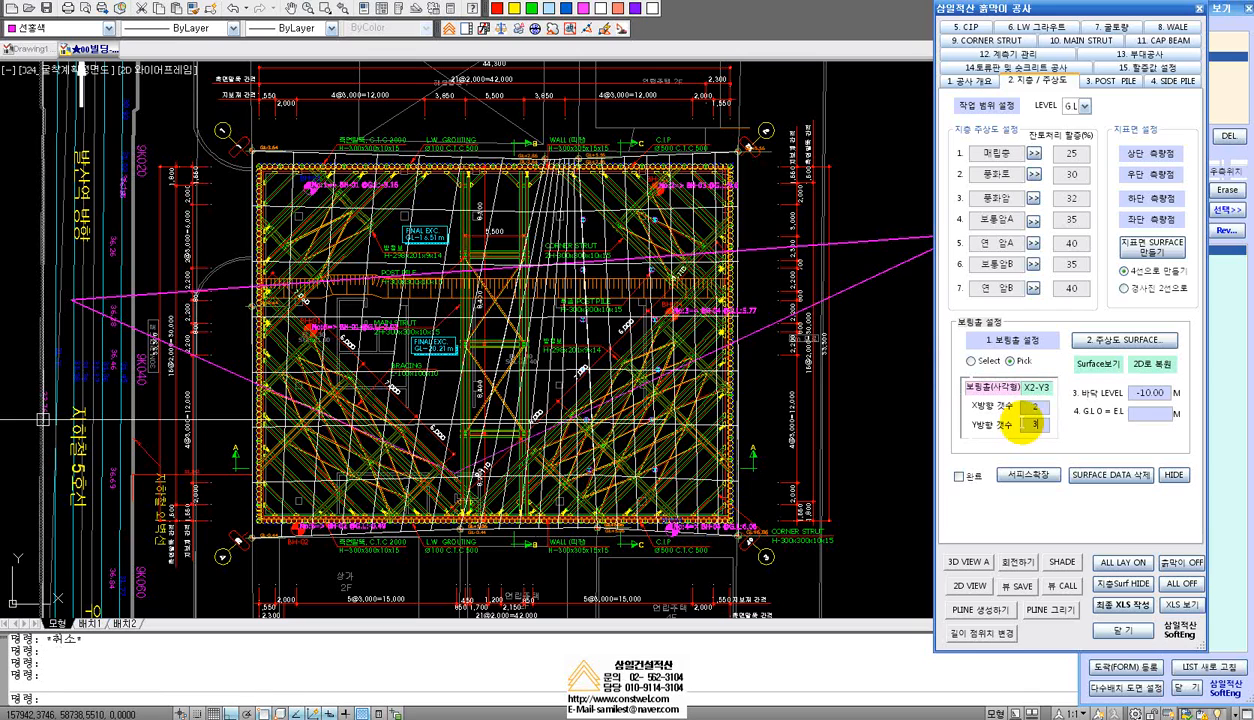
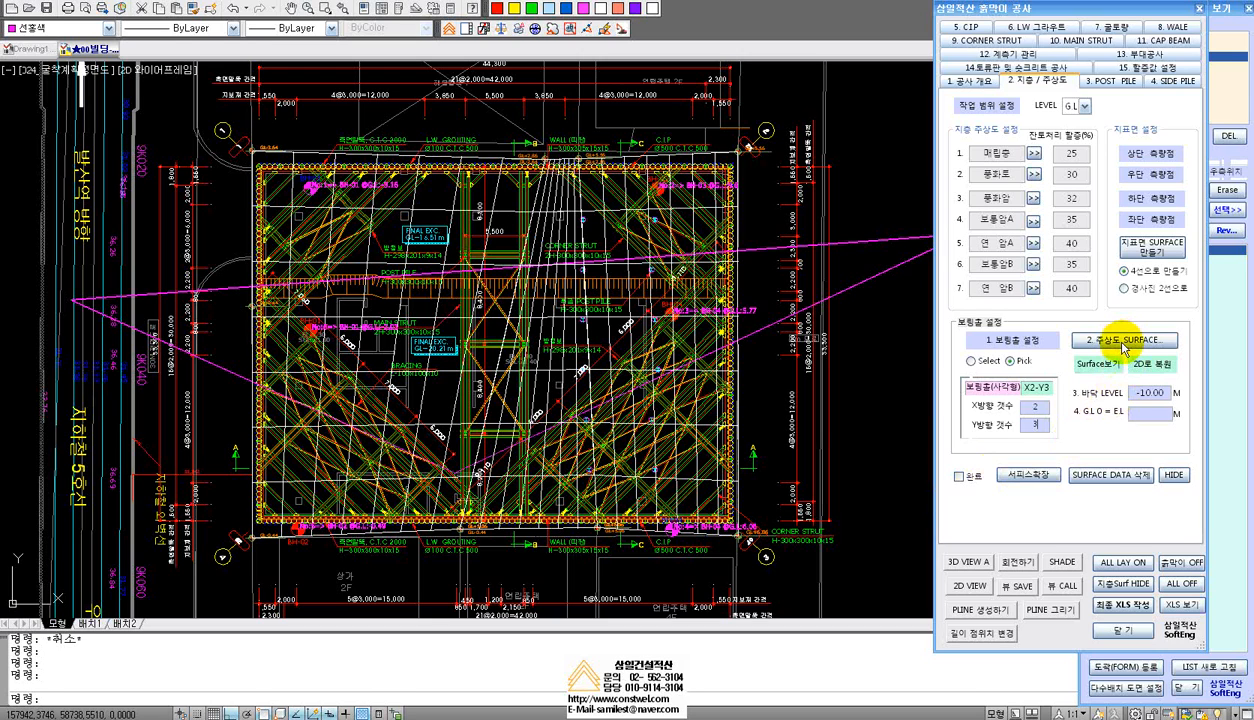
Open the soil-profile table, show the saved drawing 034_주상도 and move the table clear of the borehole columns
left_click(1124, 342)
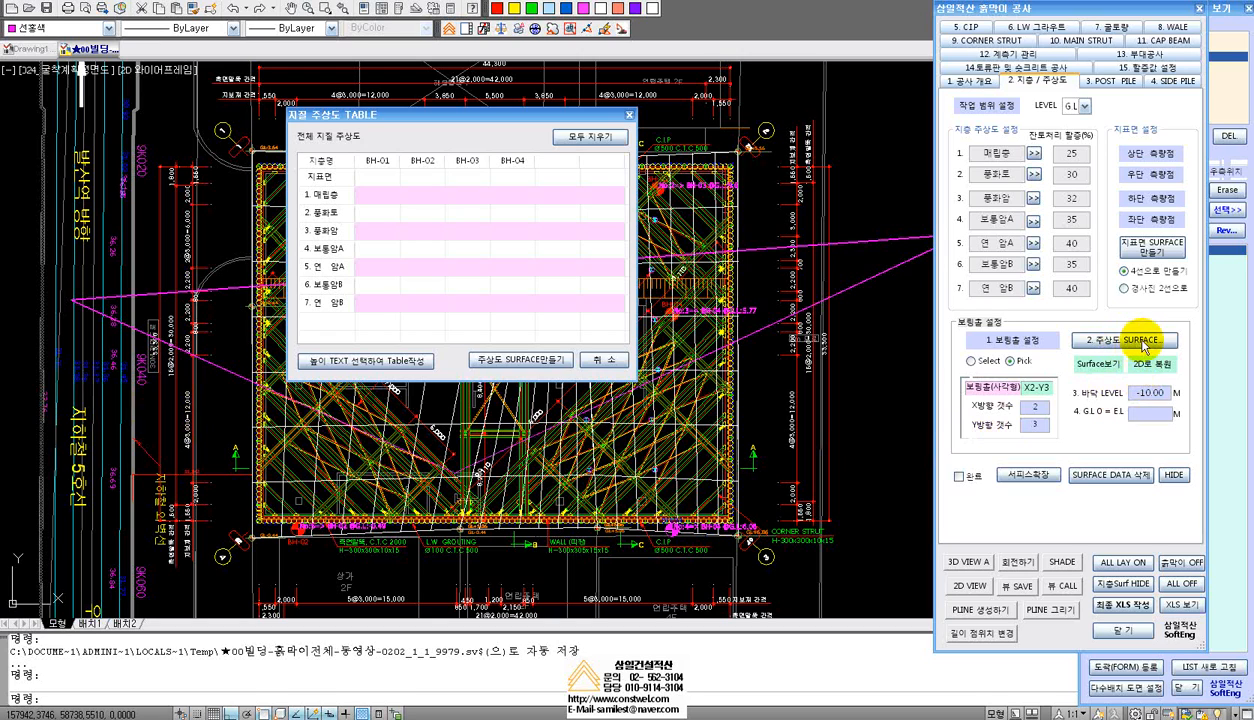
left_click(330, 118)
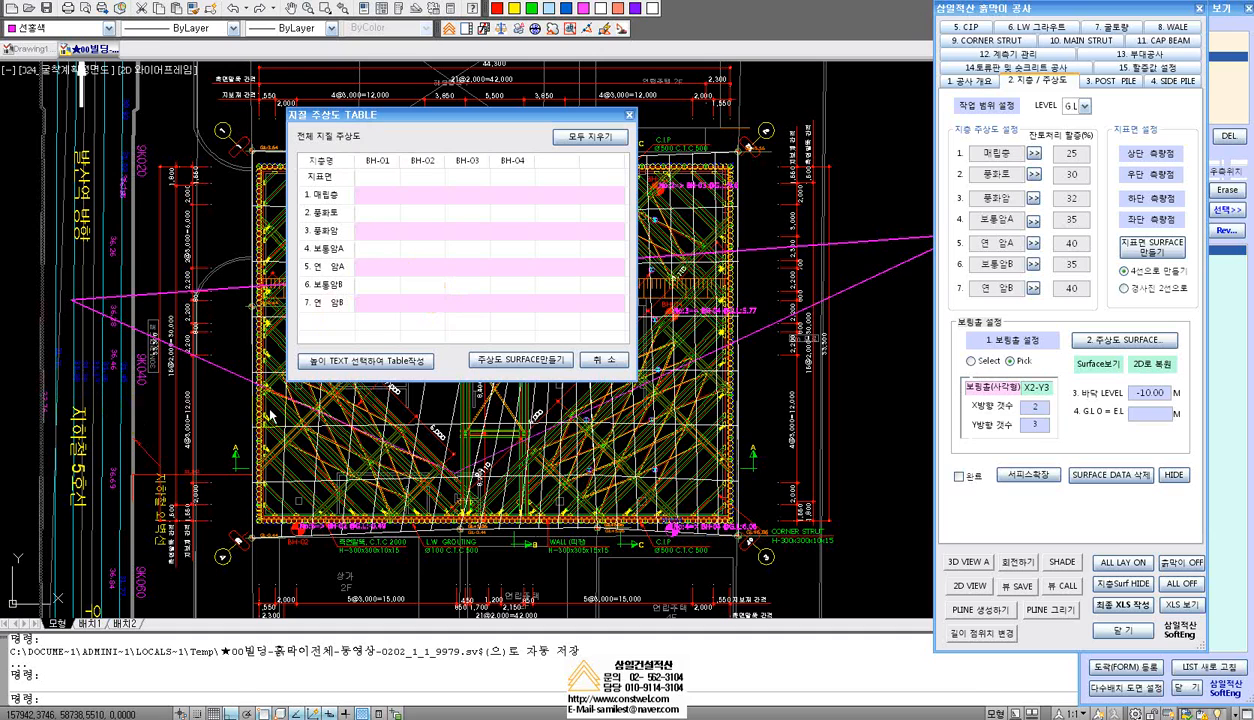
mouse_move(1200, 28)
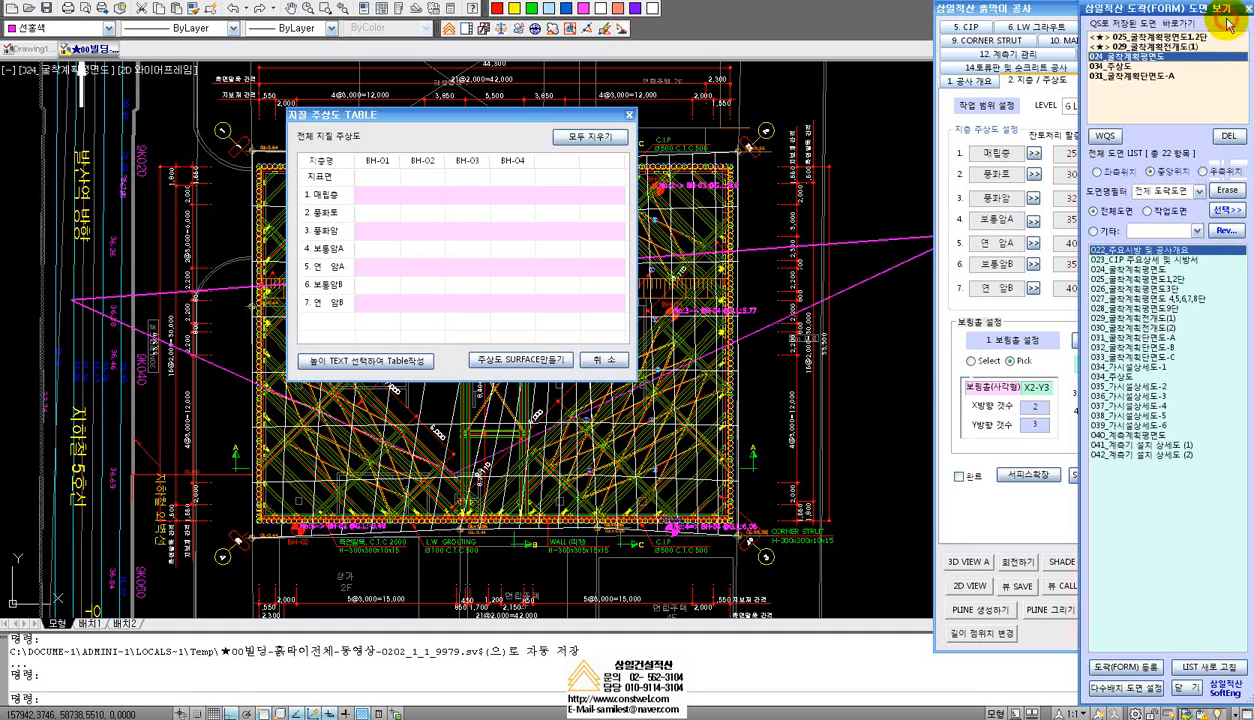
left_click(1118, 66)
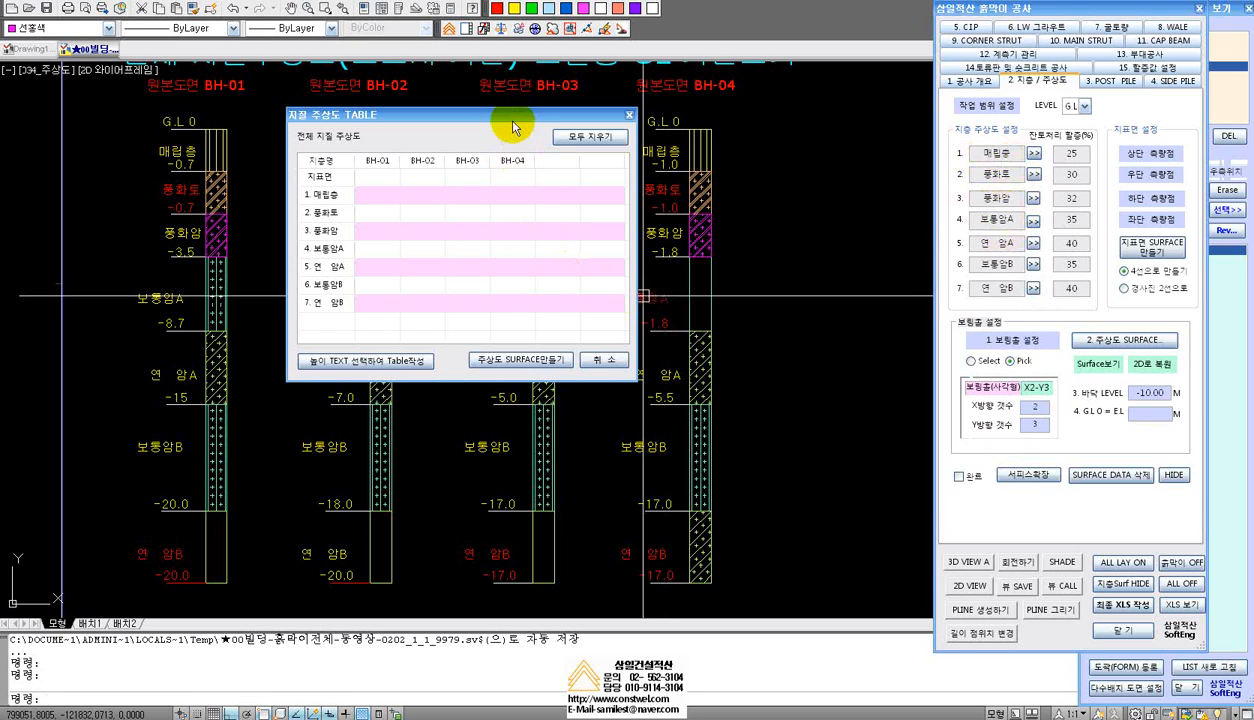
mouse_move(504, 118)
left_mouse_down()
mouse_move(387, 116)
mouse_move(217, 76)
left_mouse_up()
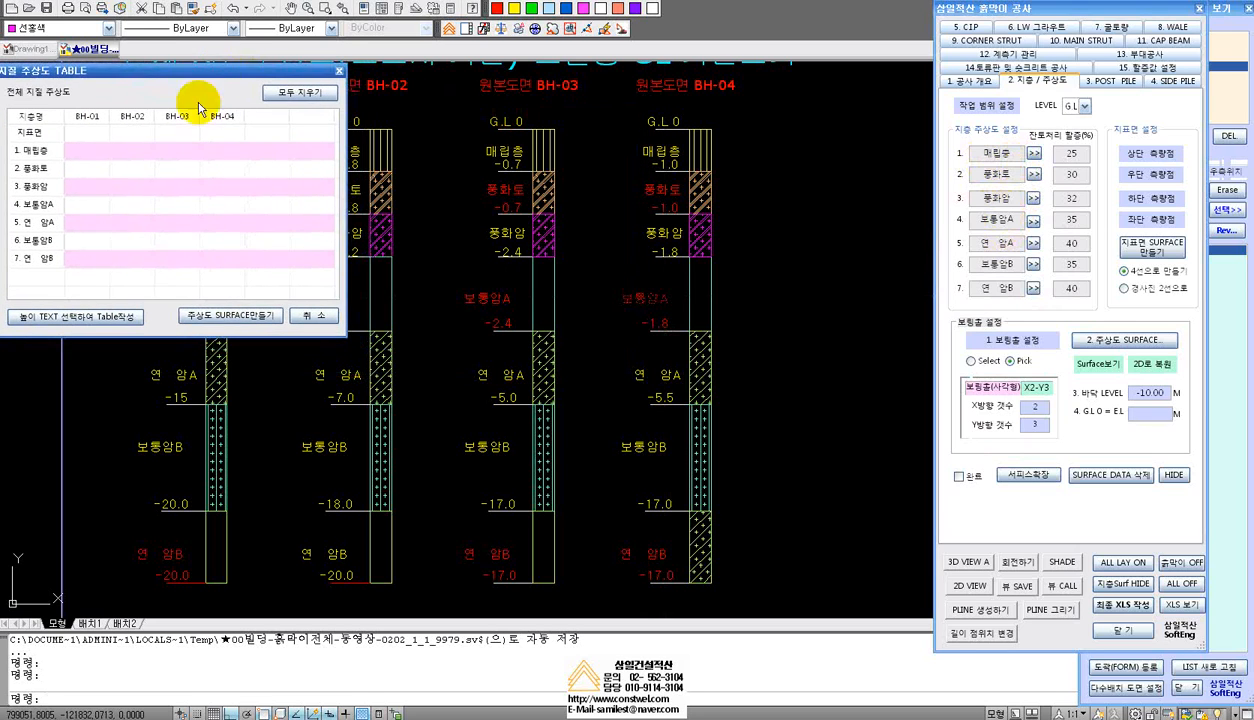
left_click(473, 241)
scroll(479, 255, "down", 4)
mouse_move(479, 255)
middle_mouse_down()
mouse_move(555, 260)
mouse_move(616, 285)
mouse_move(701, 275)
middle_mouse_up()
scroll(623, 289, "up", 3)
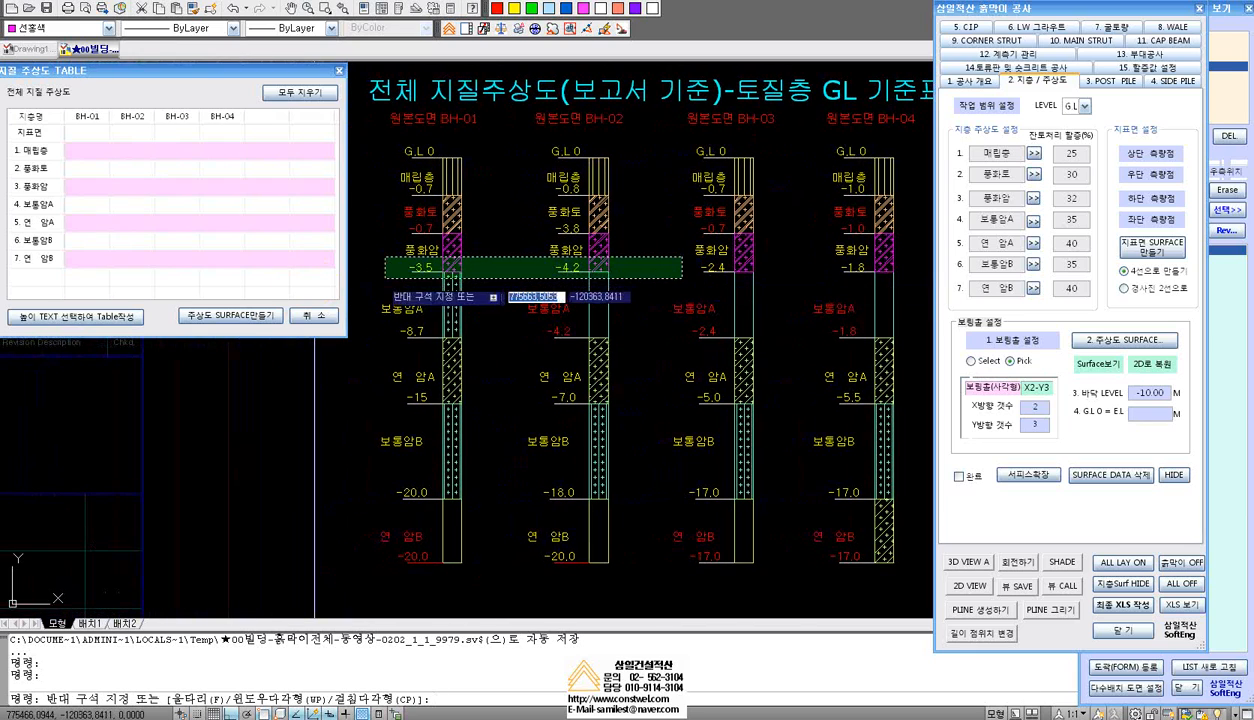
Switch to the drill log PDF to examine hole BH-1 and its layer depths, and return to the BH-01 column in AutoCAD
left_click(57, 316)
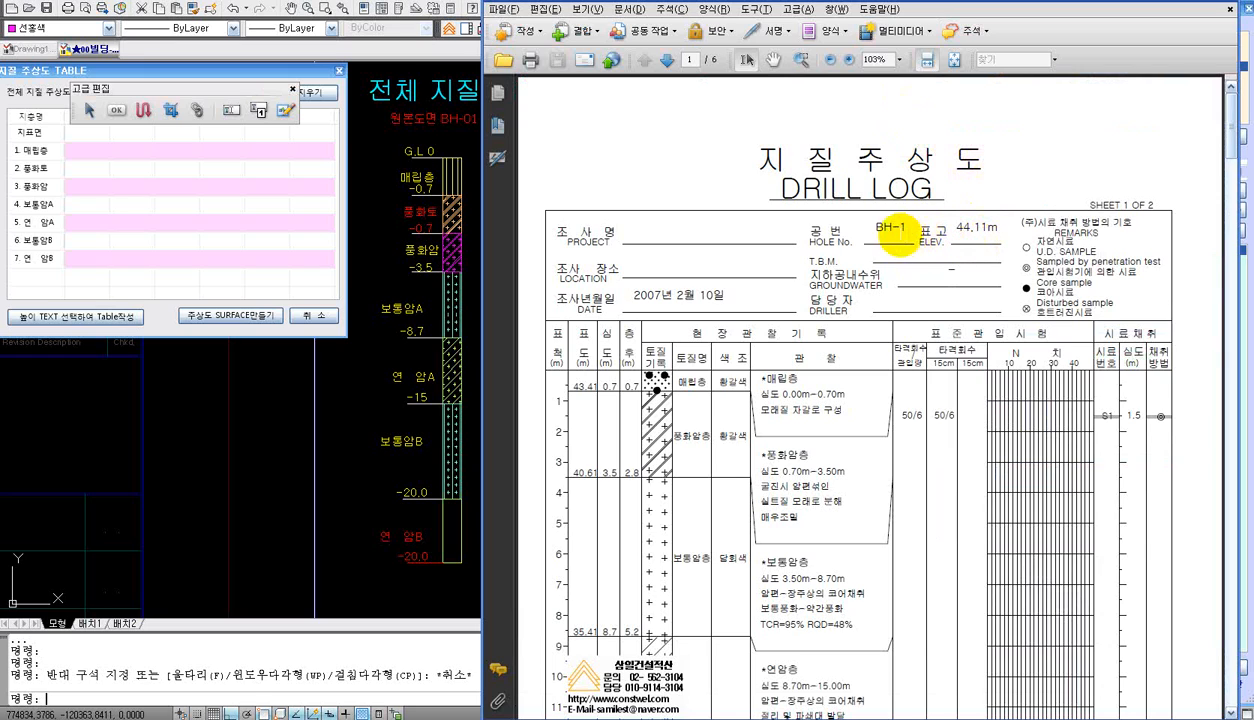
left_click_drag(884, 228, 900, 233)
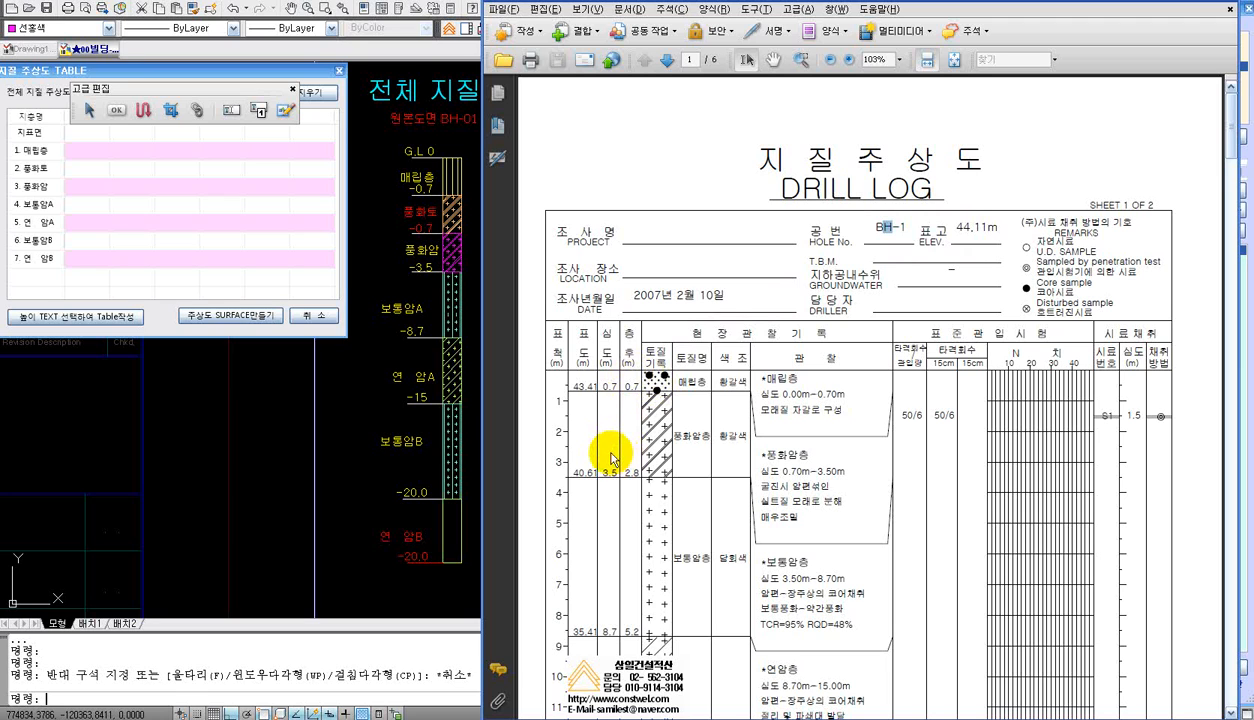
left_click(418, 186)
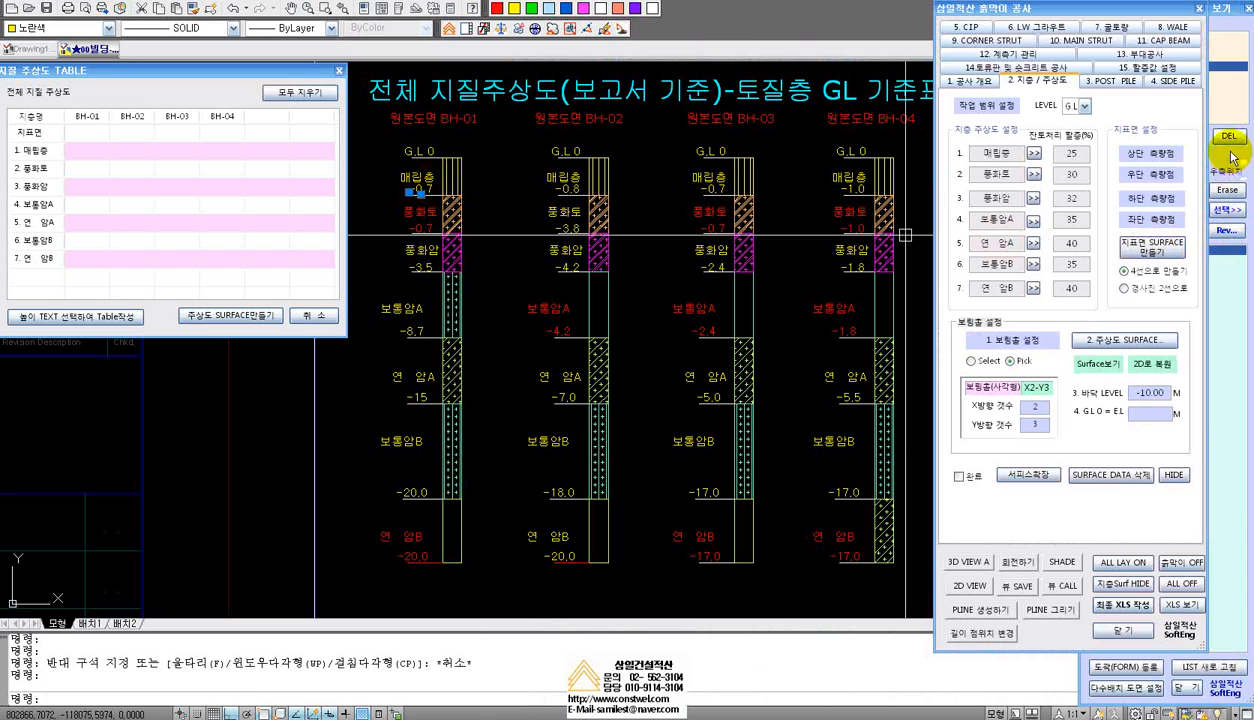
Examine the soil column in the section drawing 031_굴착계획단면도-A and return to the 034_주상도 drawing with all four columns in view
mouse_move(1220, 168)
left_click(1130, 76)
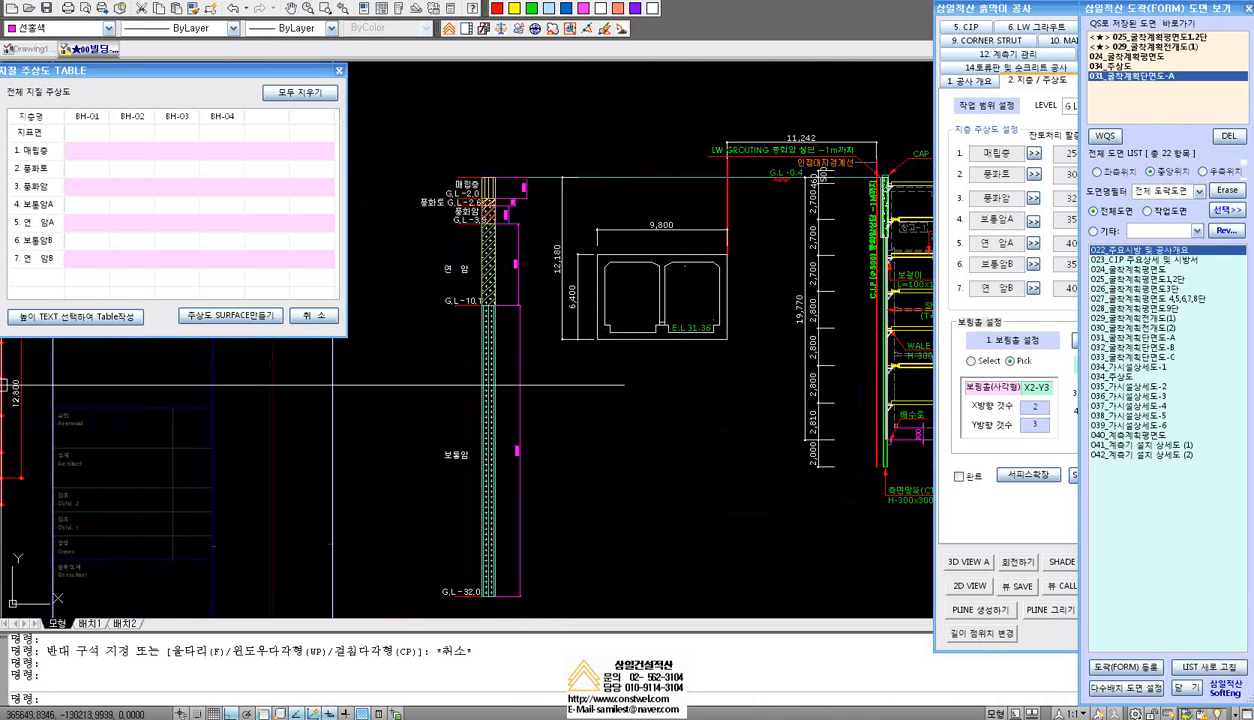
left_click(1112, 66)
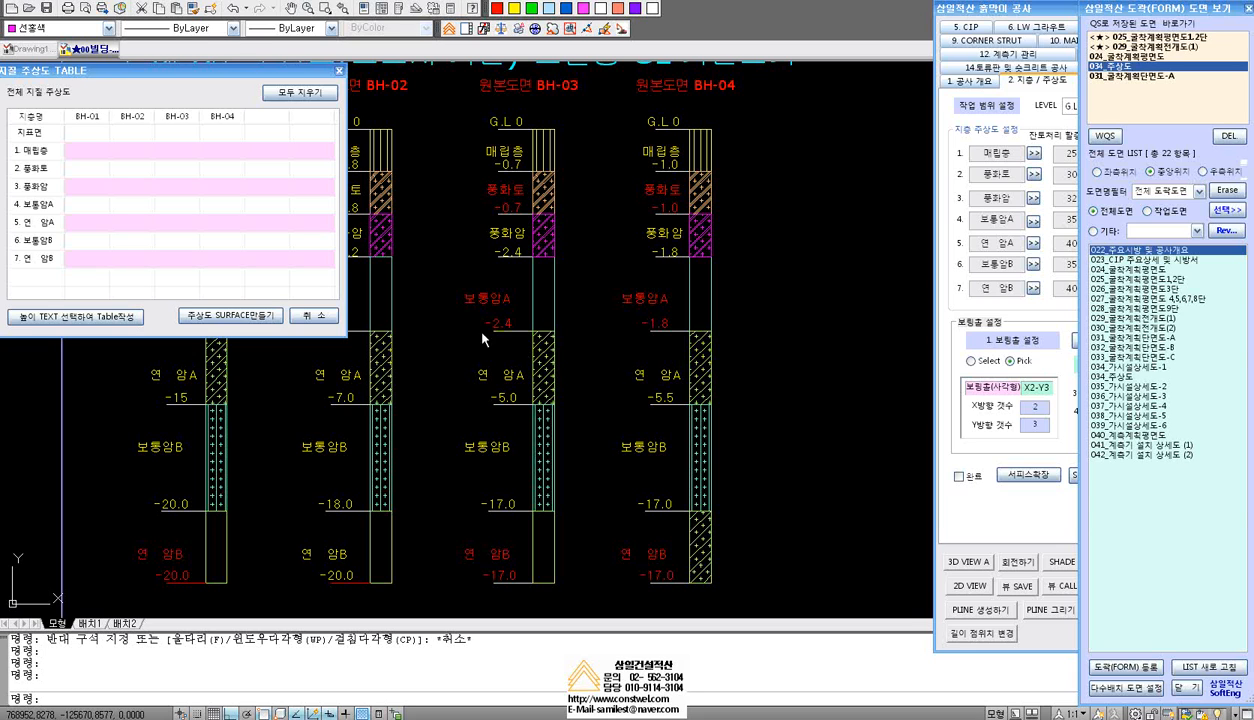
scroll(500, 310, "down", 4)
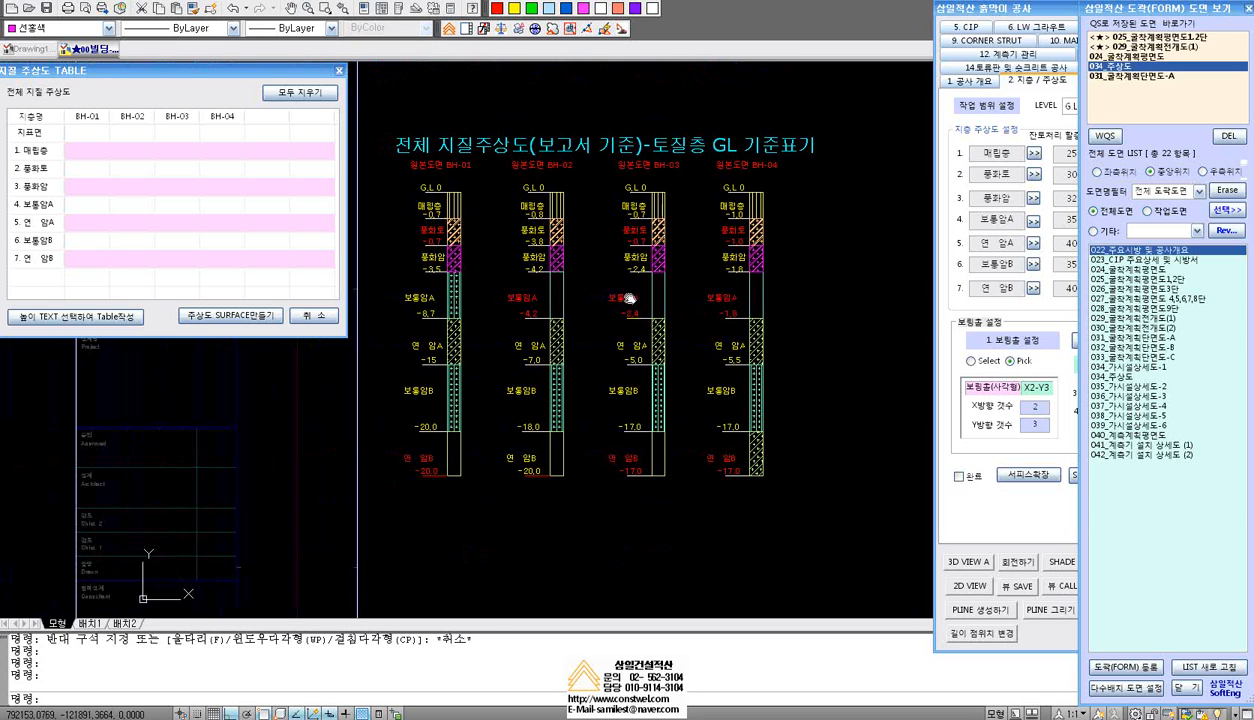
key("Escape")
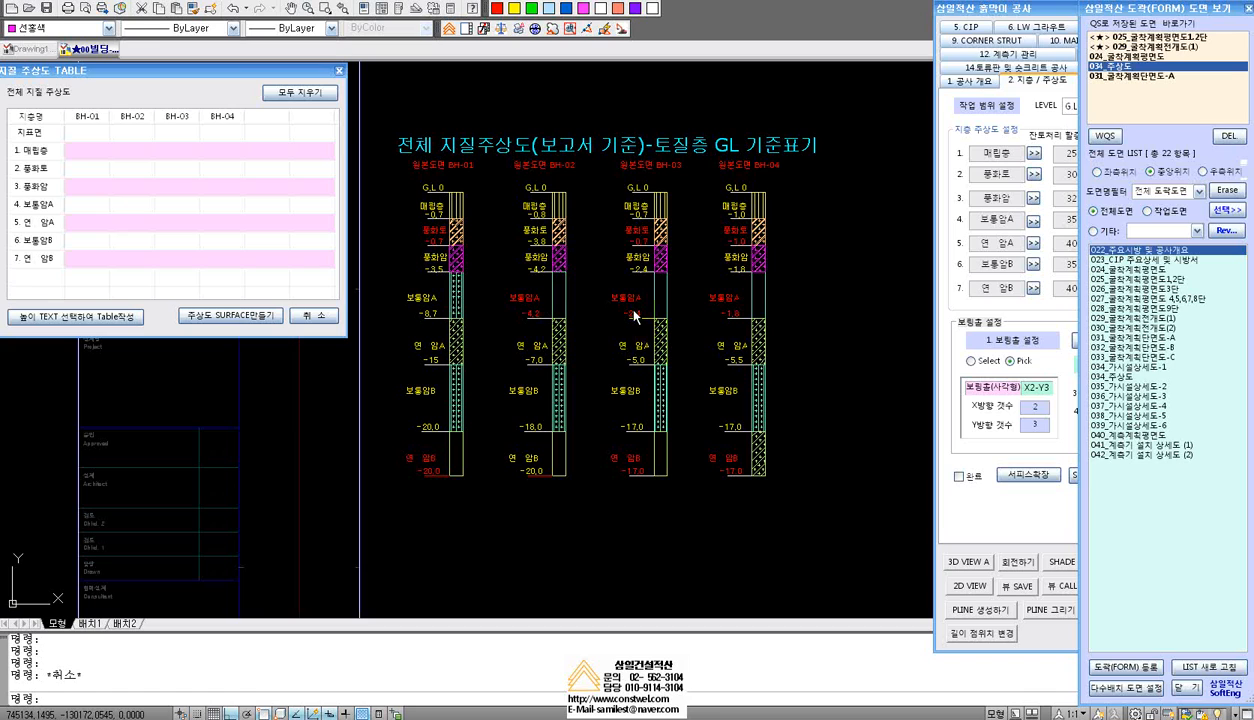
Start building the soil-profile table from height texts and fill BH-01 with its column's texts from G.L 0 to the lowest -20.0
left_click(235, 315)
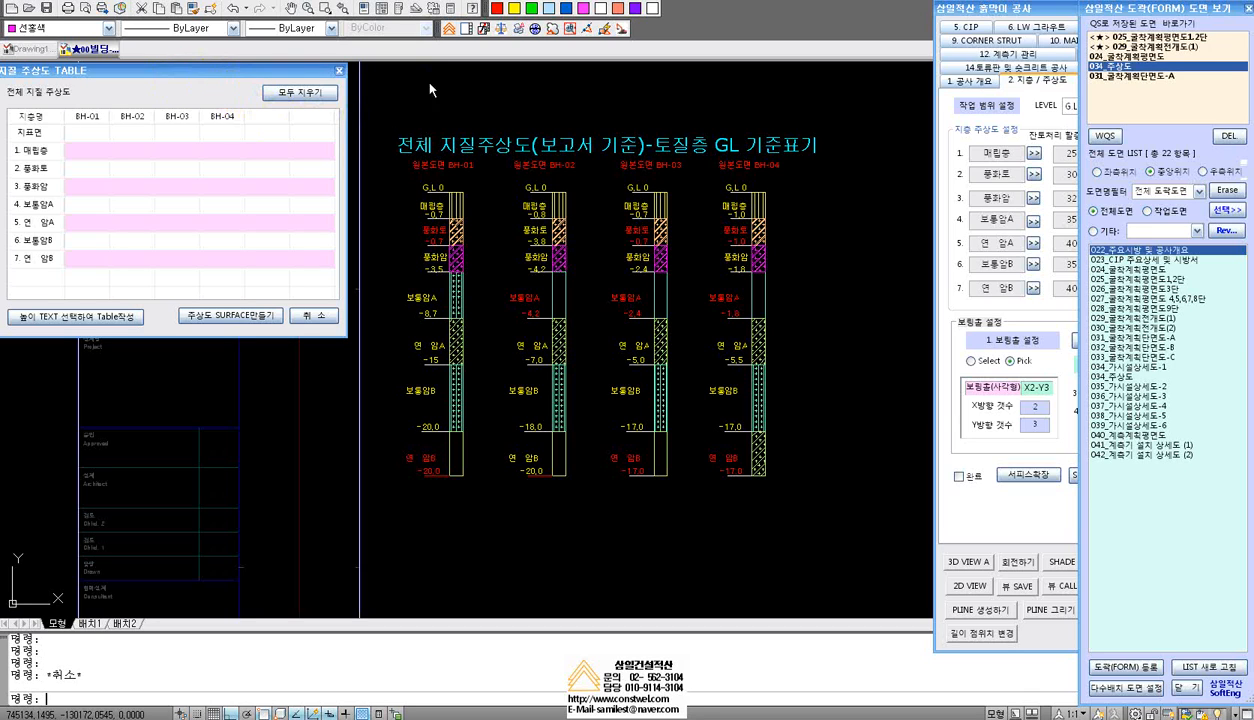
left_click(115, 318)
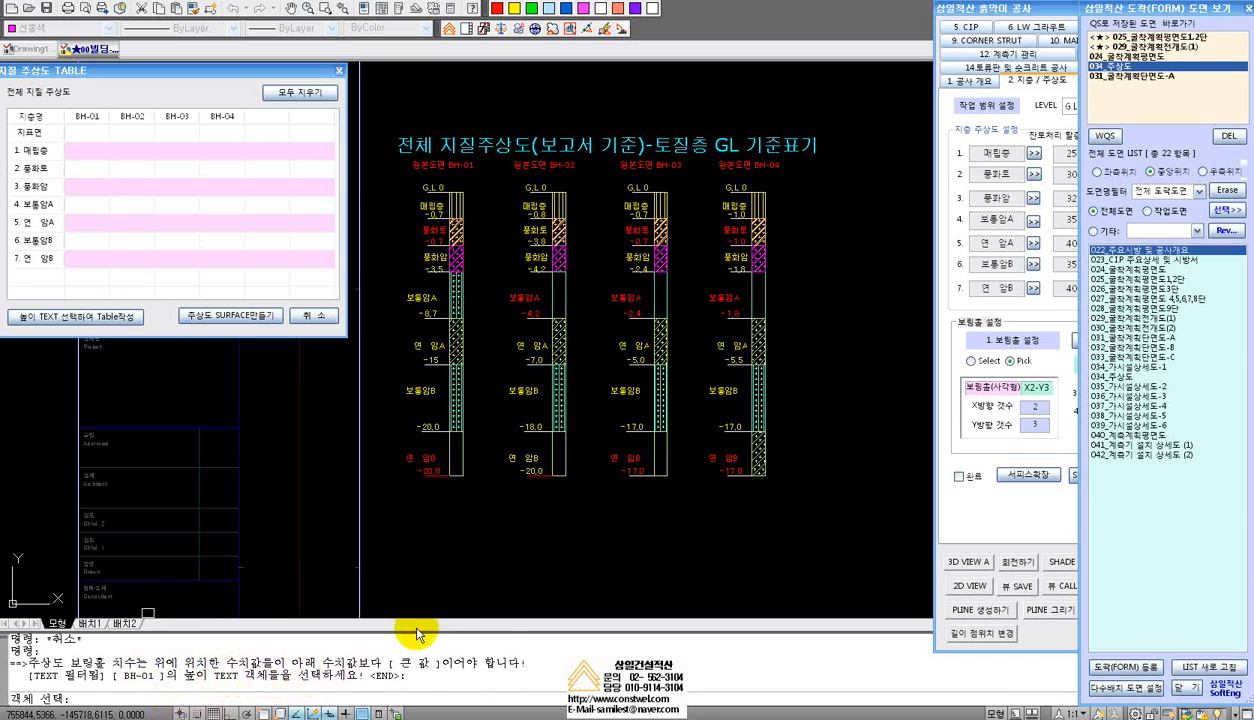
left_click(440, 496)
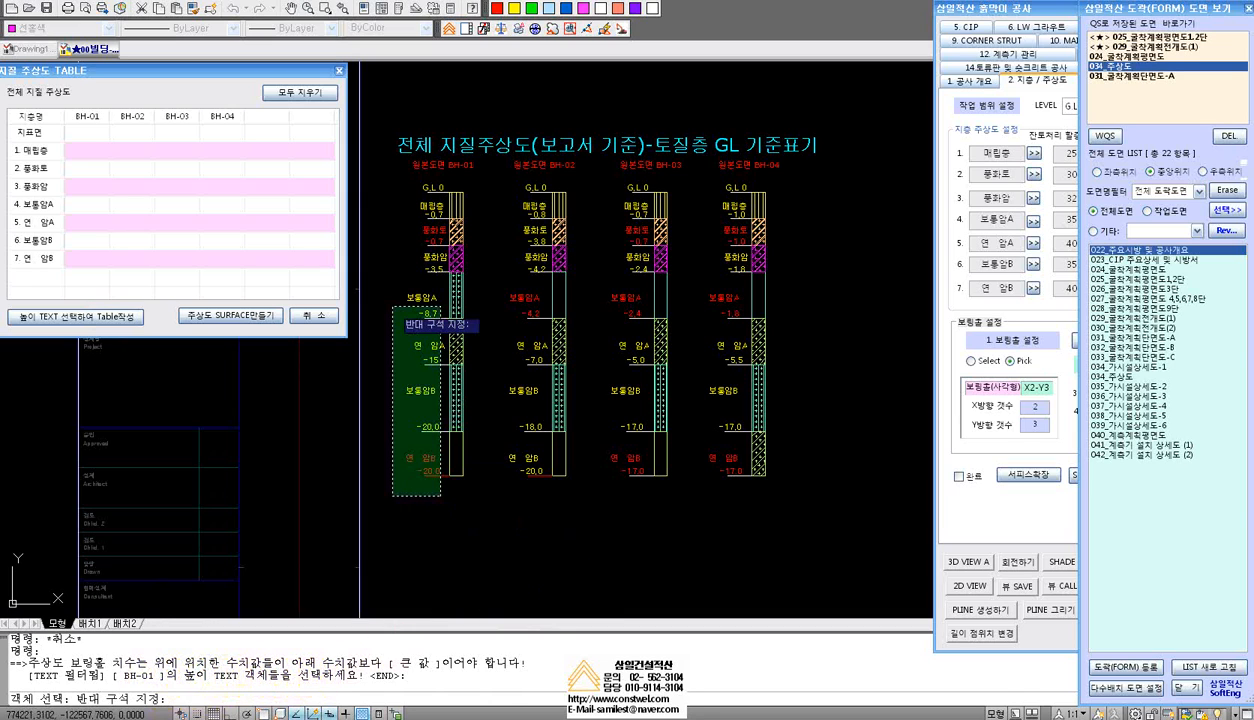
left_click(404, 176)
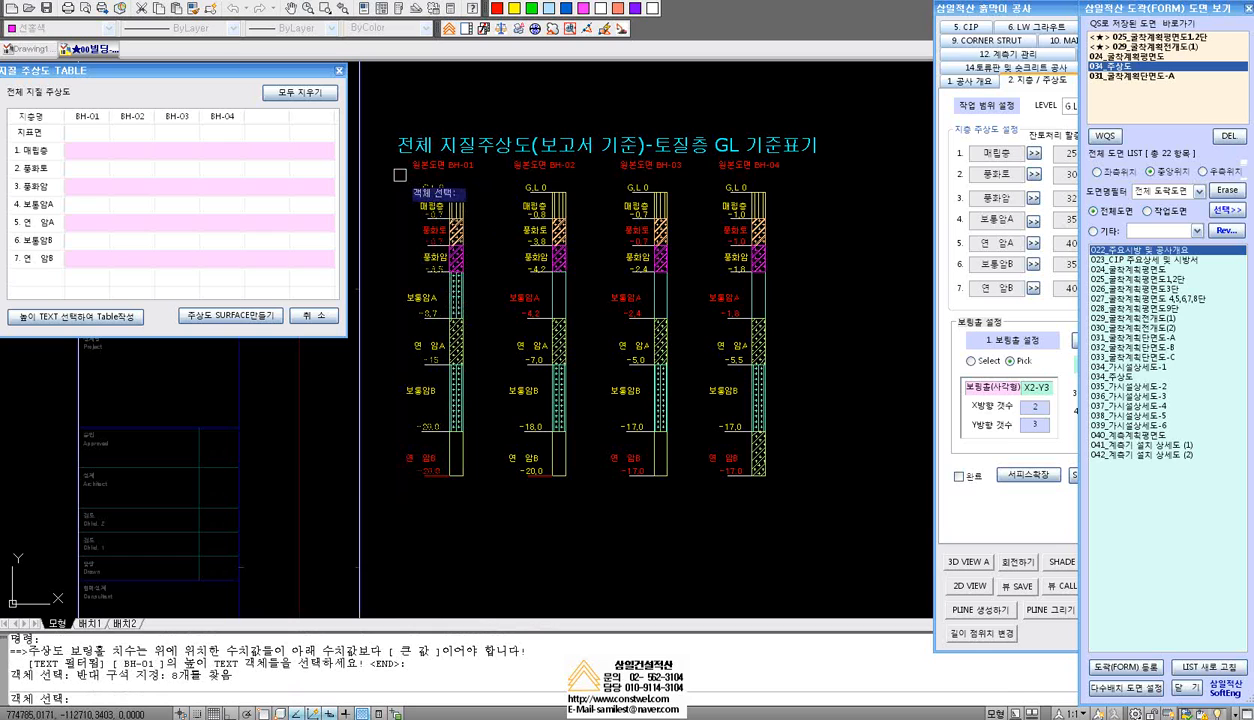
key("Return")
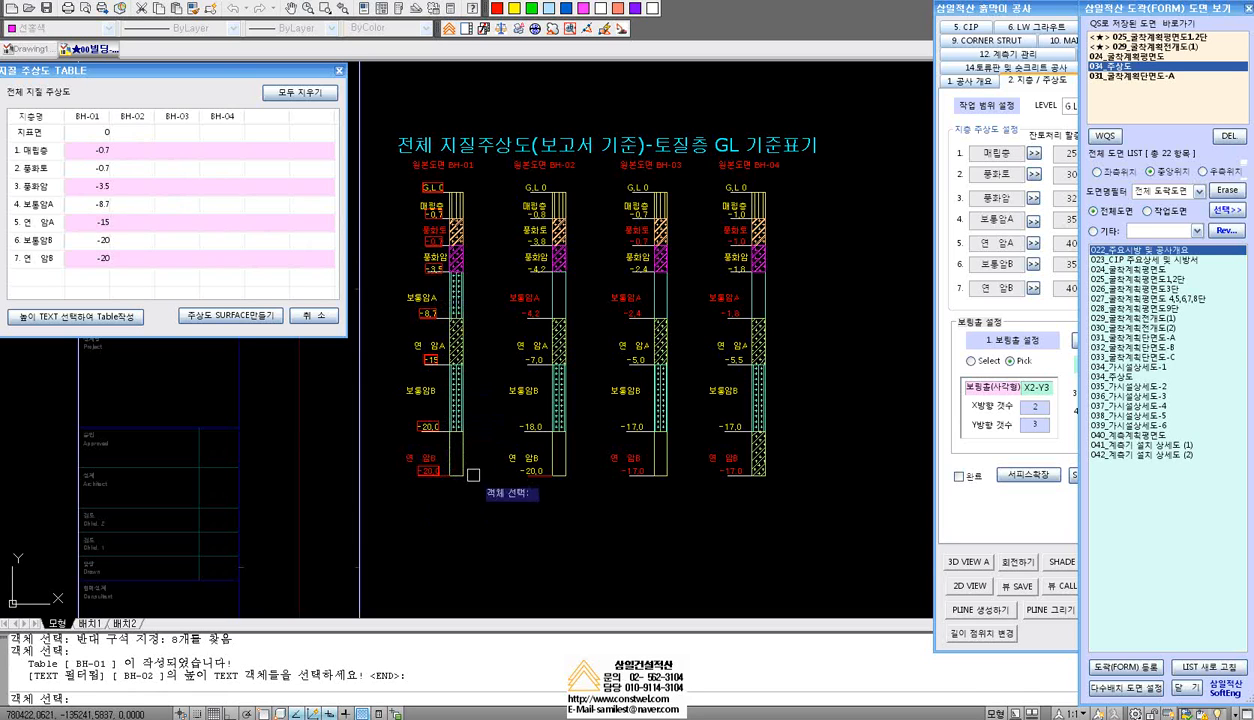
Fill the BH-02 and BH-03 table columns by selecting all the height texts of each borehole's soil column
left_click(540, 495)
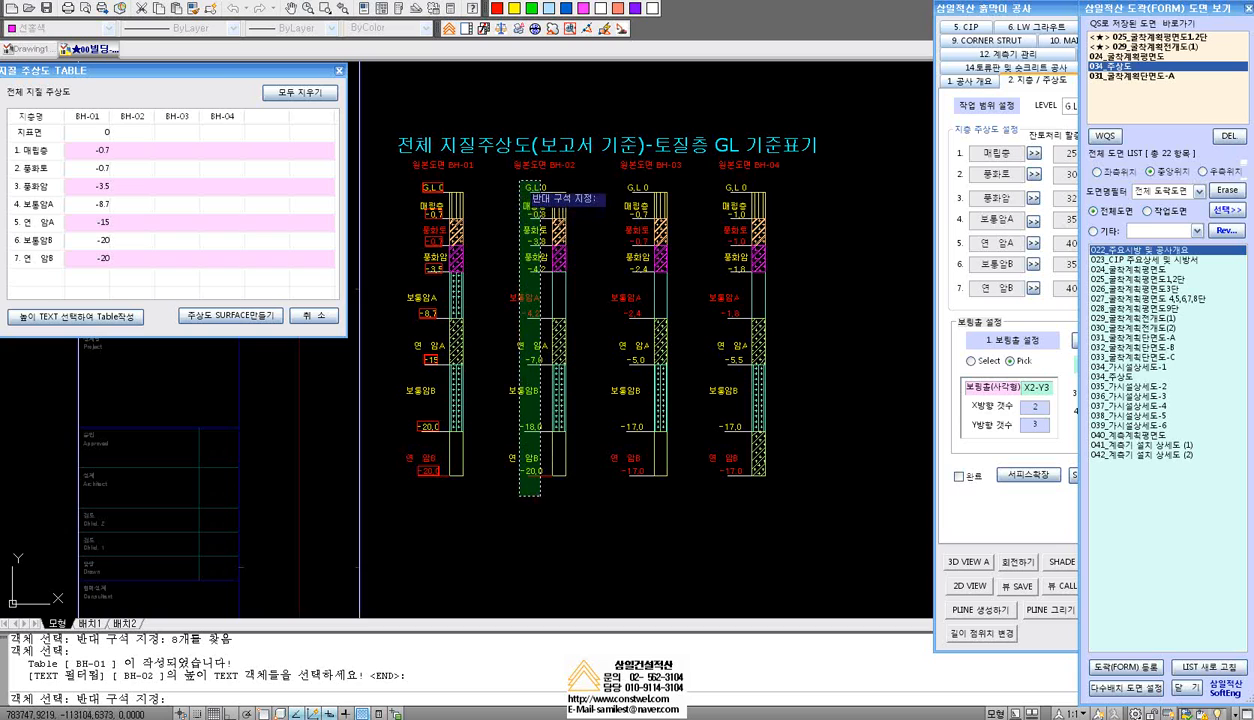
left_click(519, 180)
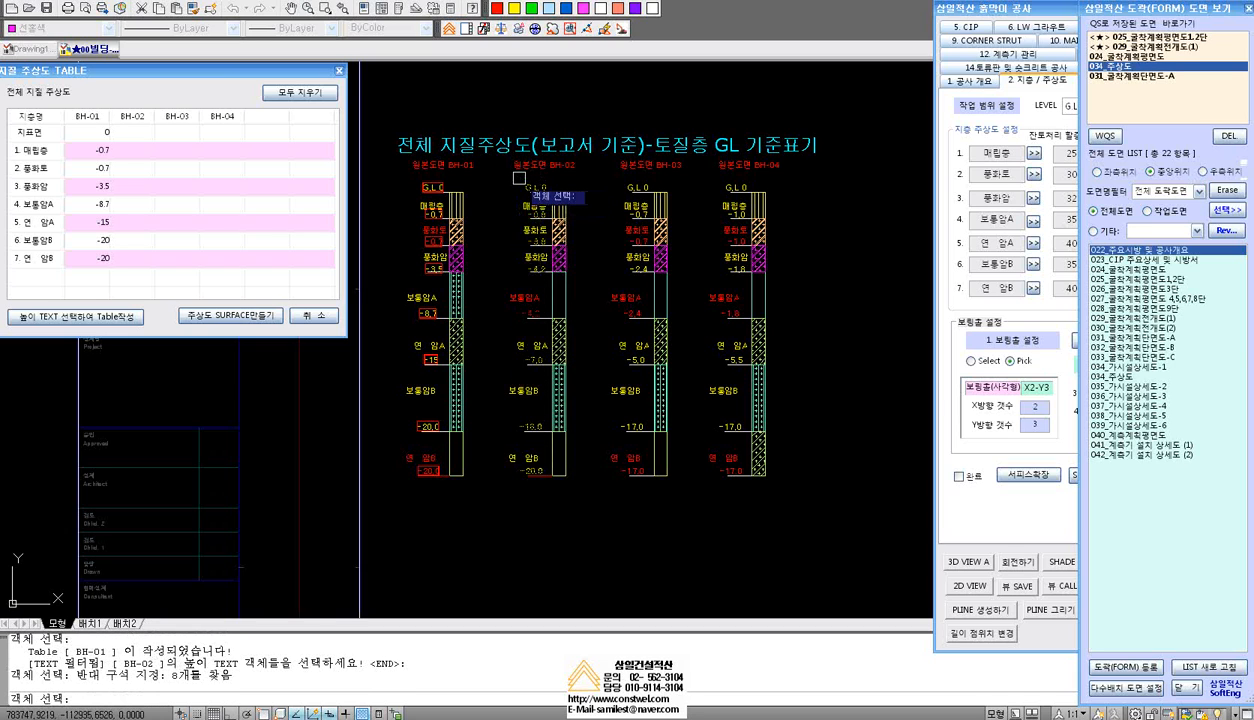
key("Return")
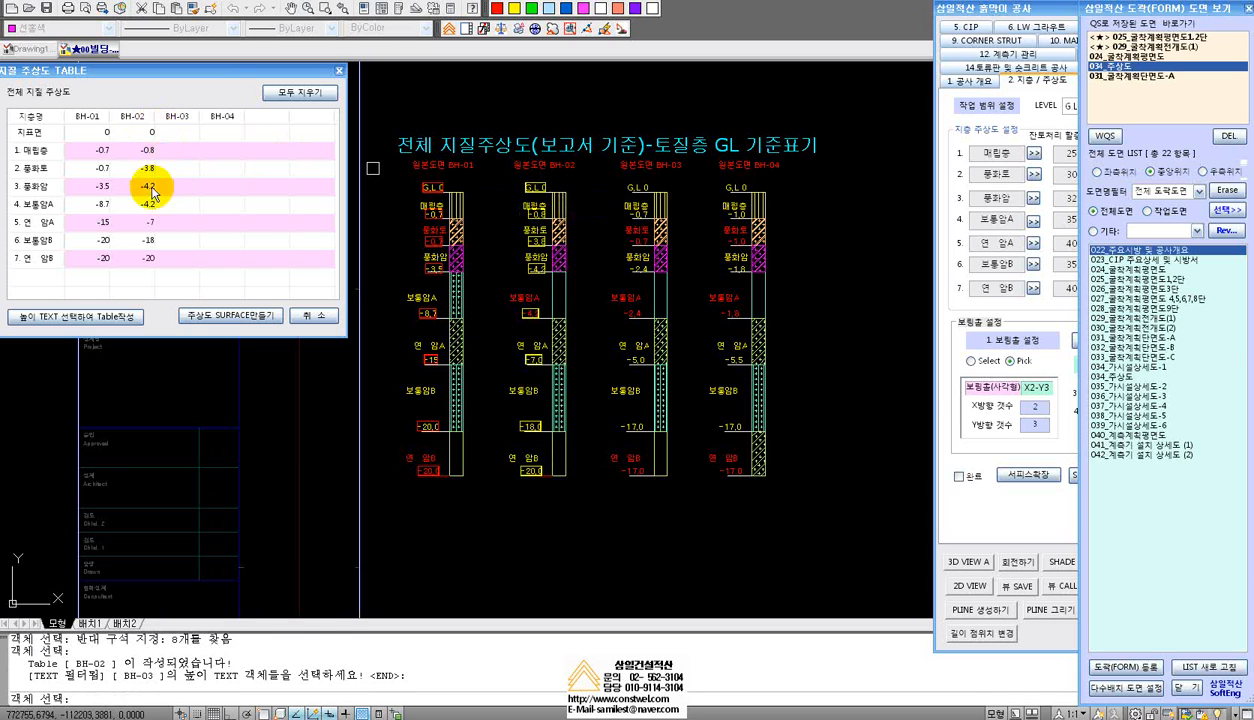
left_click(646, 500)
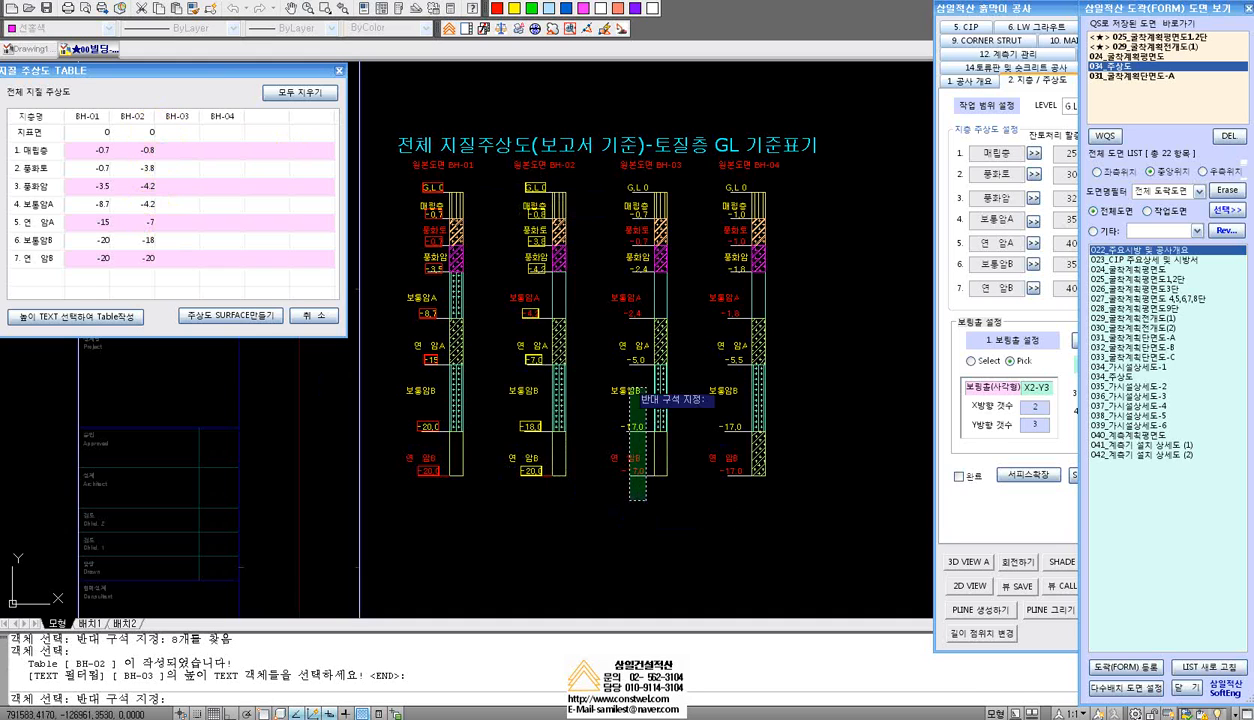
left_click(617, 177)
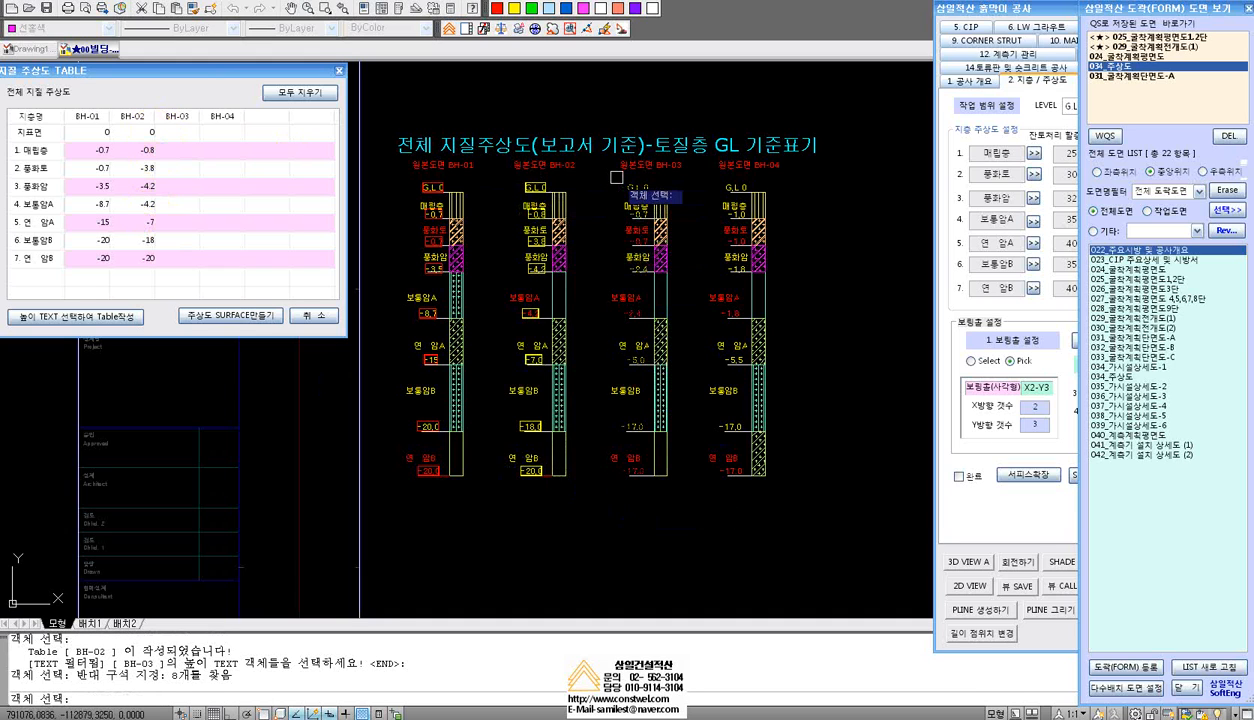
key("Return")
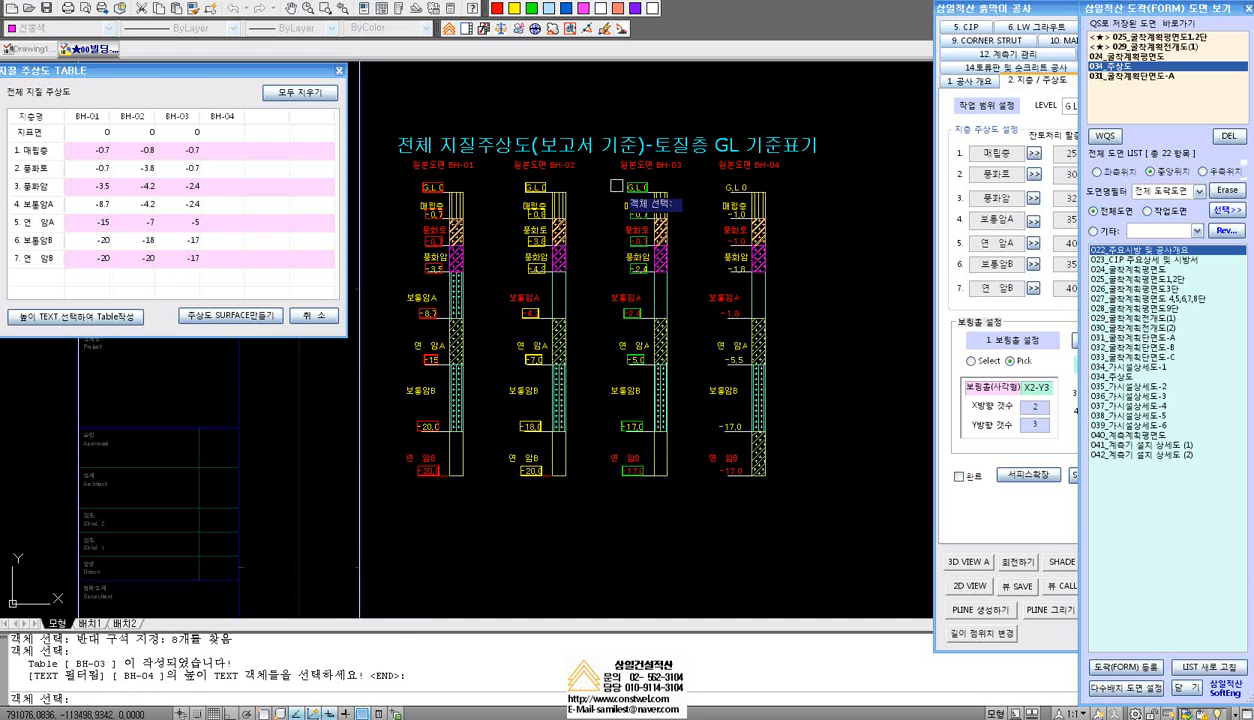
Fill the BH-04 table column from its height texts and end the text selection without adding a BH-05
left_click(740, 496)
left_click(708, 177)
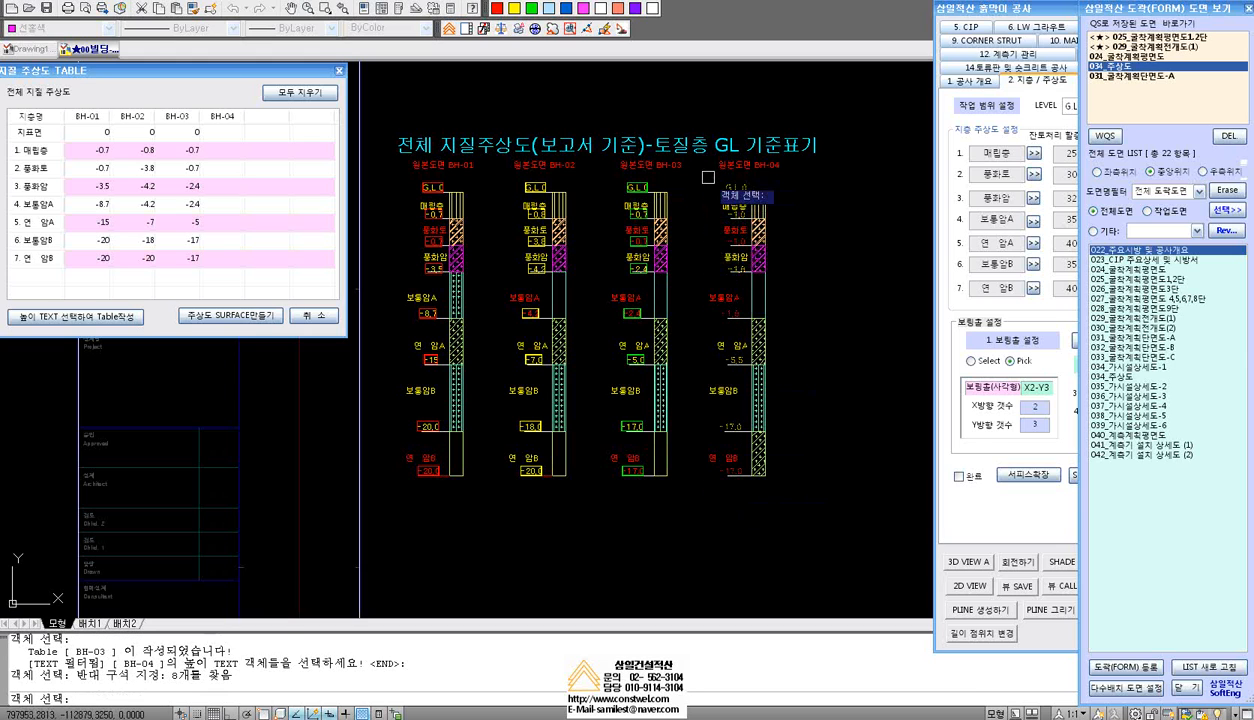
key("Return")
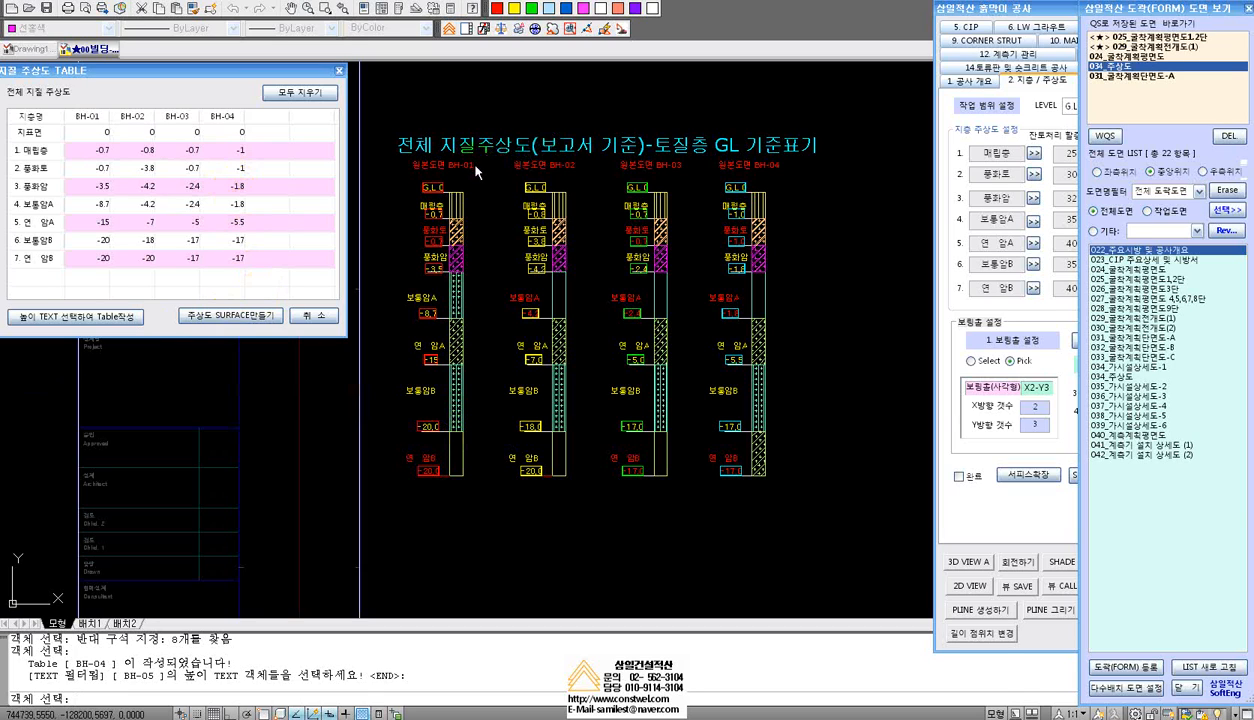
left_click(498, 289)
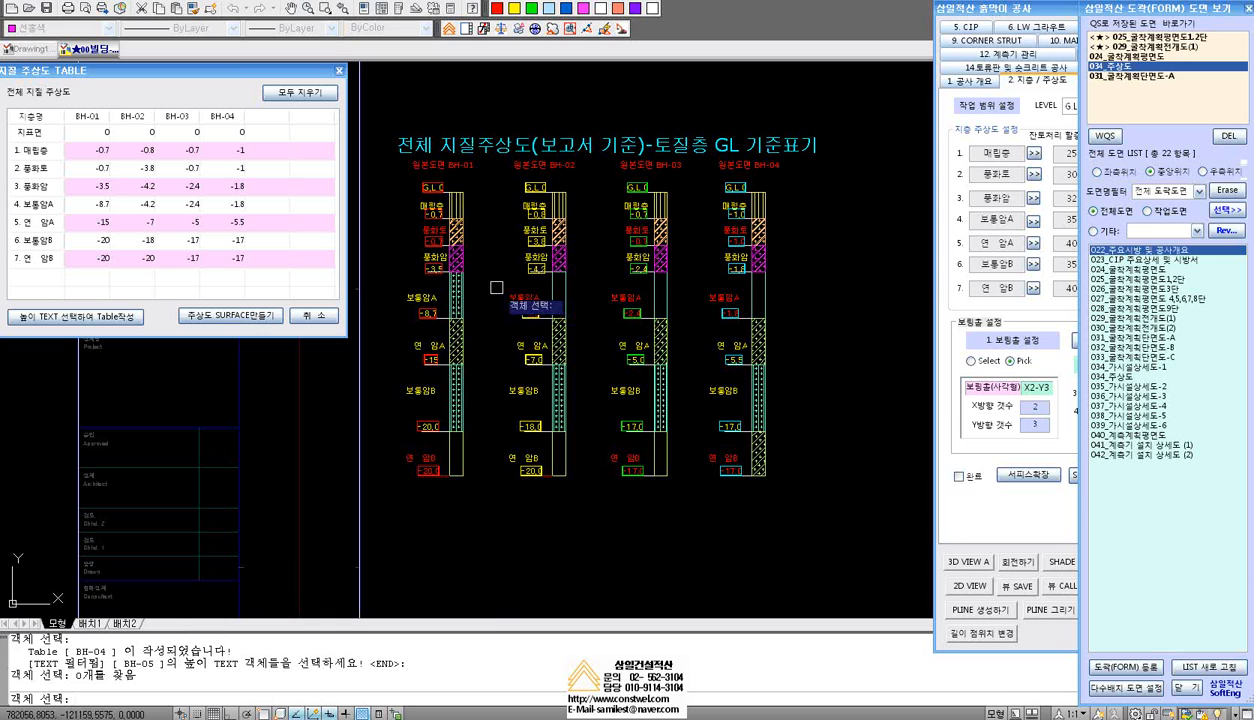
key("Return")
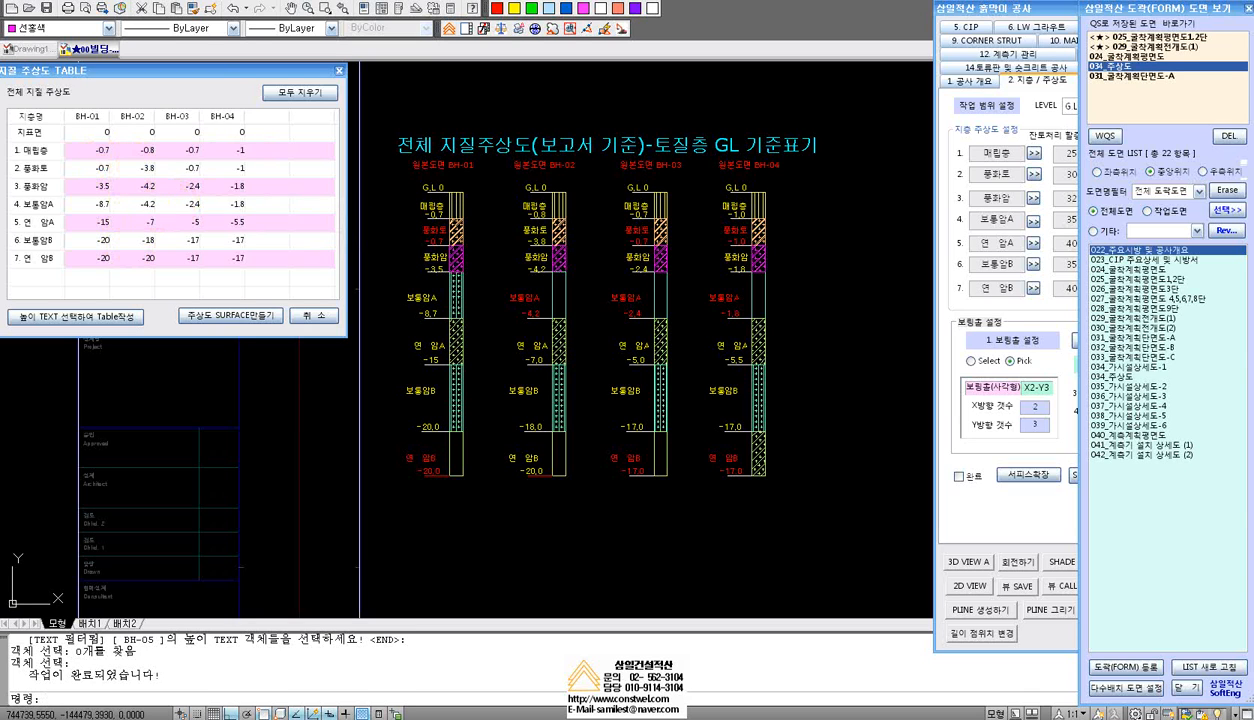
Switch to the DRILL LOG PDF, check the BH-1 layer depths down the log against the table's BH-01 column, and close it
key("alt+Tab")
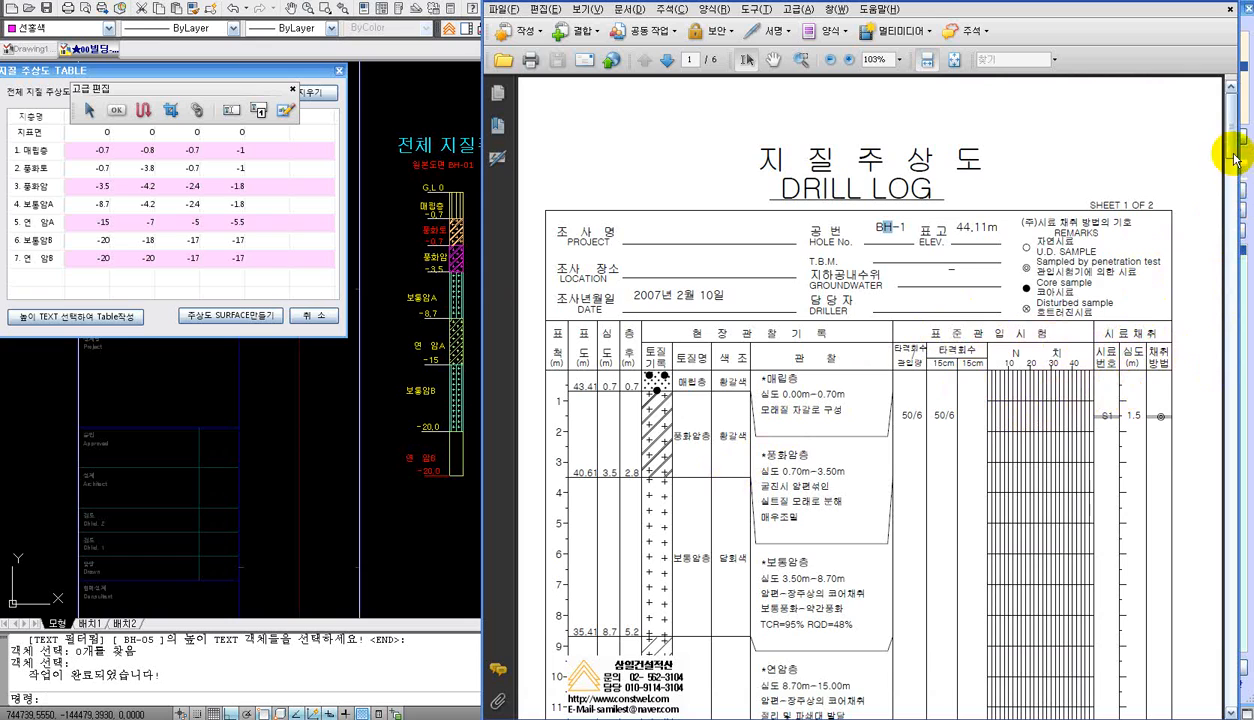
left_click_drag(1231, 141, 1231, 151)
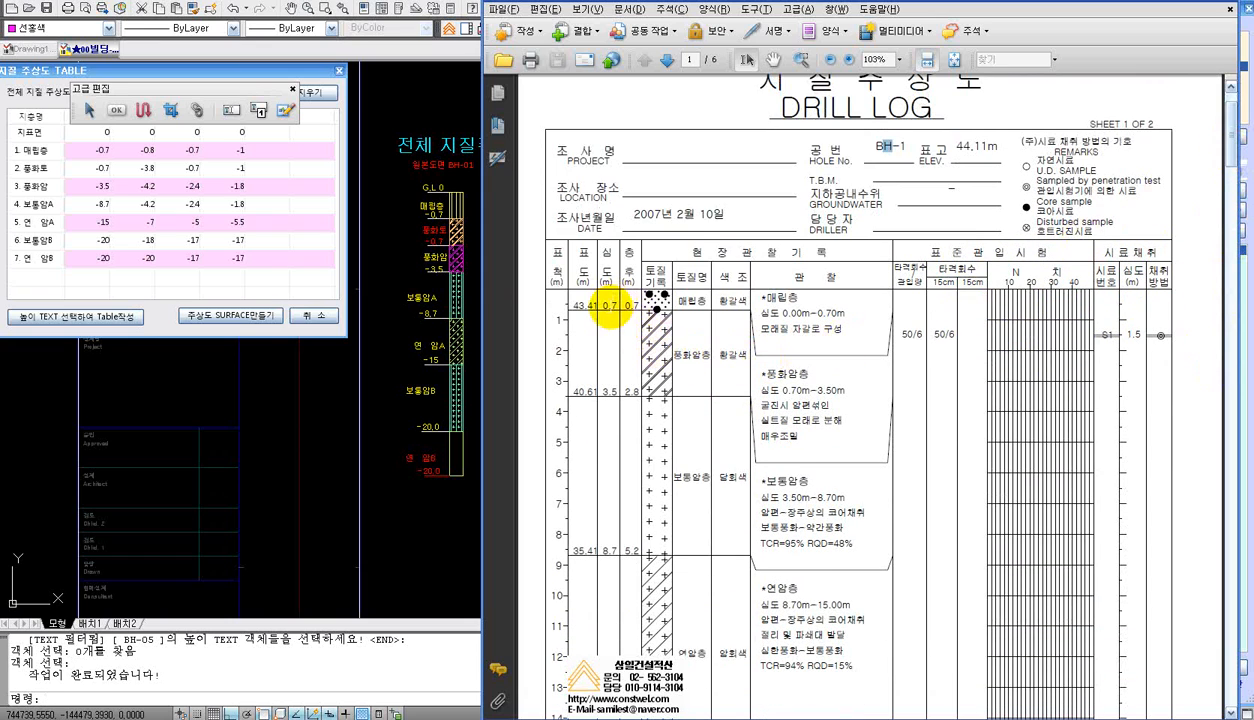
left_click(606, 309)
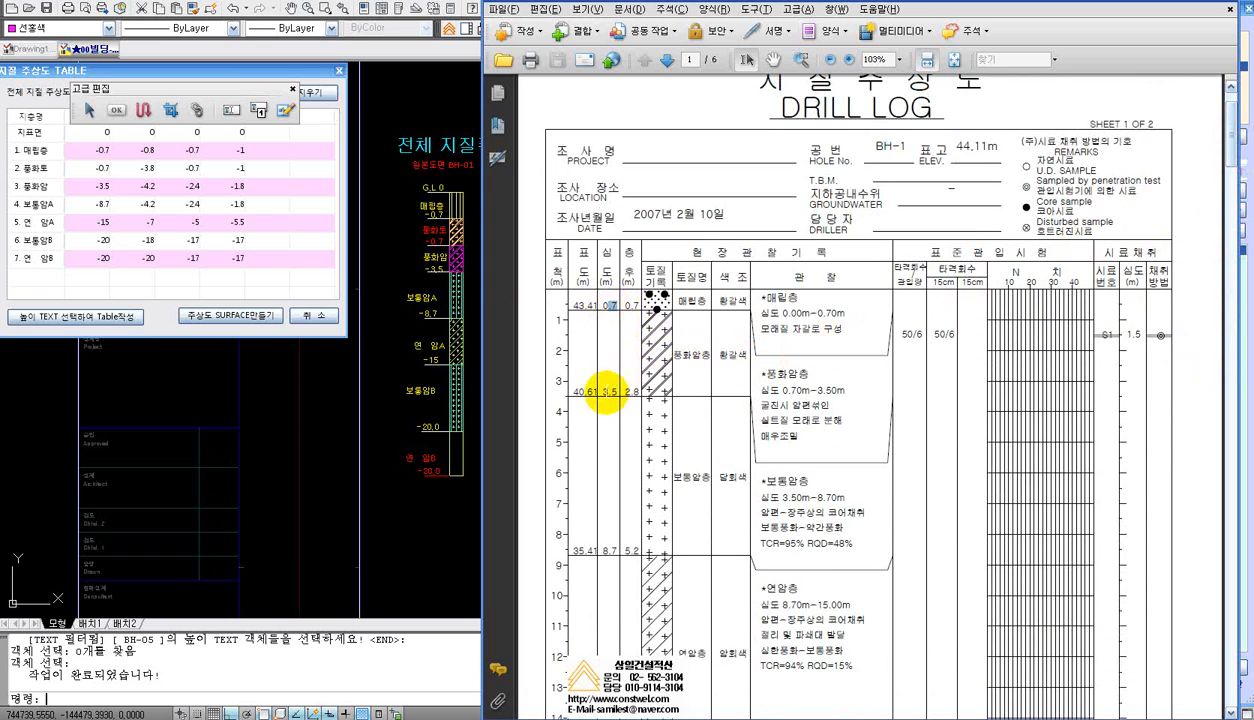
left_click(604, 393)
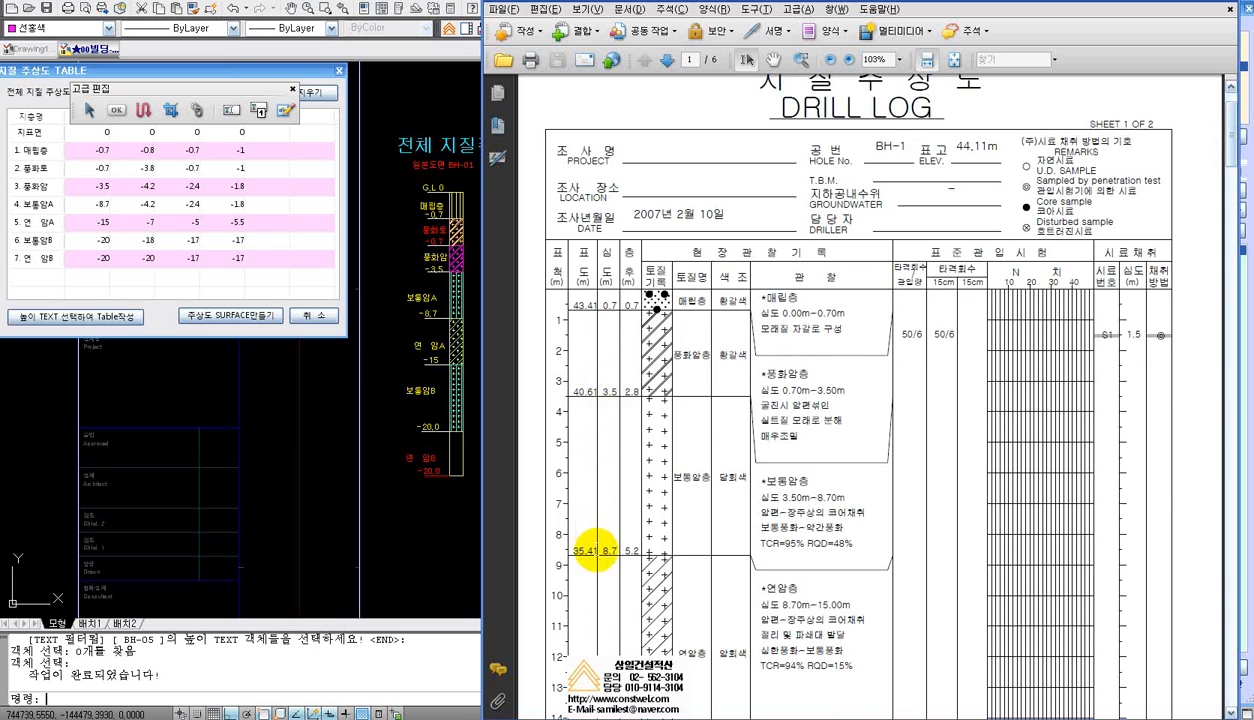
left_click(603, 552)
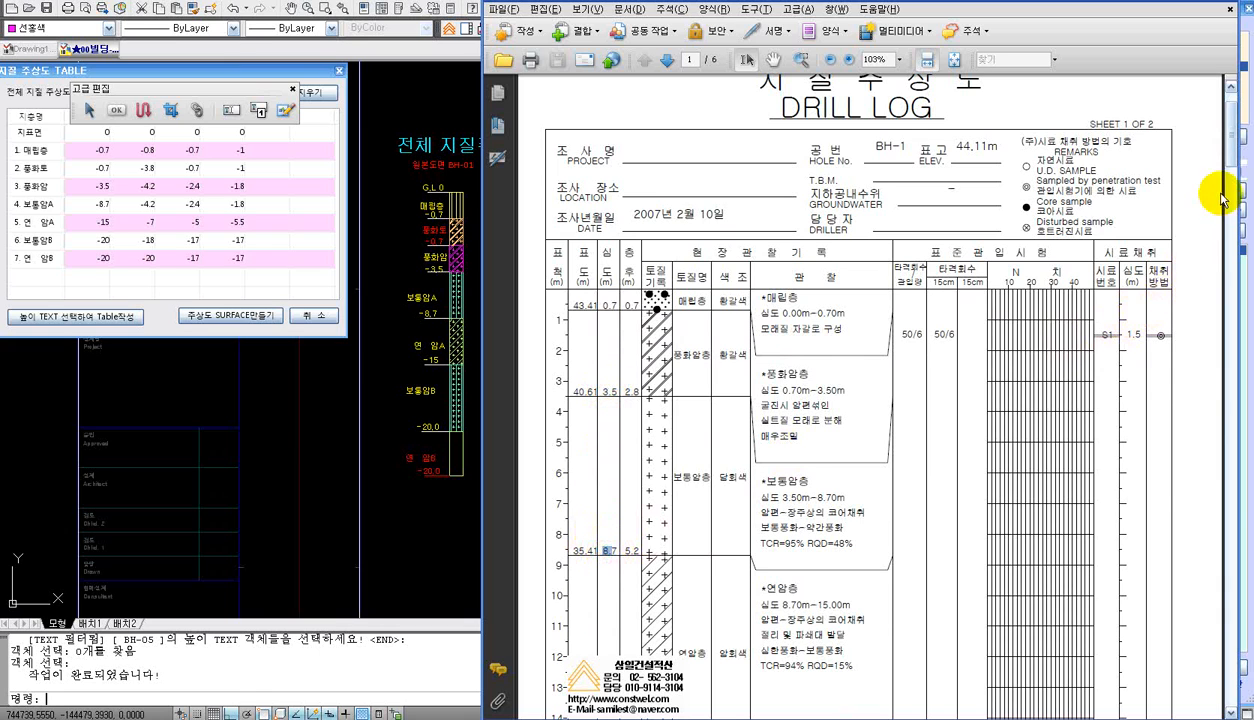
left_click(1230, 157)
left_click_drag(1230, 157, 1246, 183)
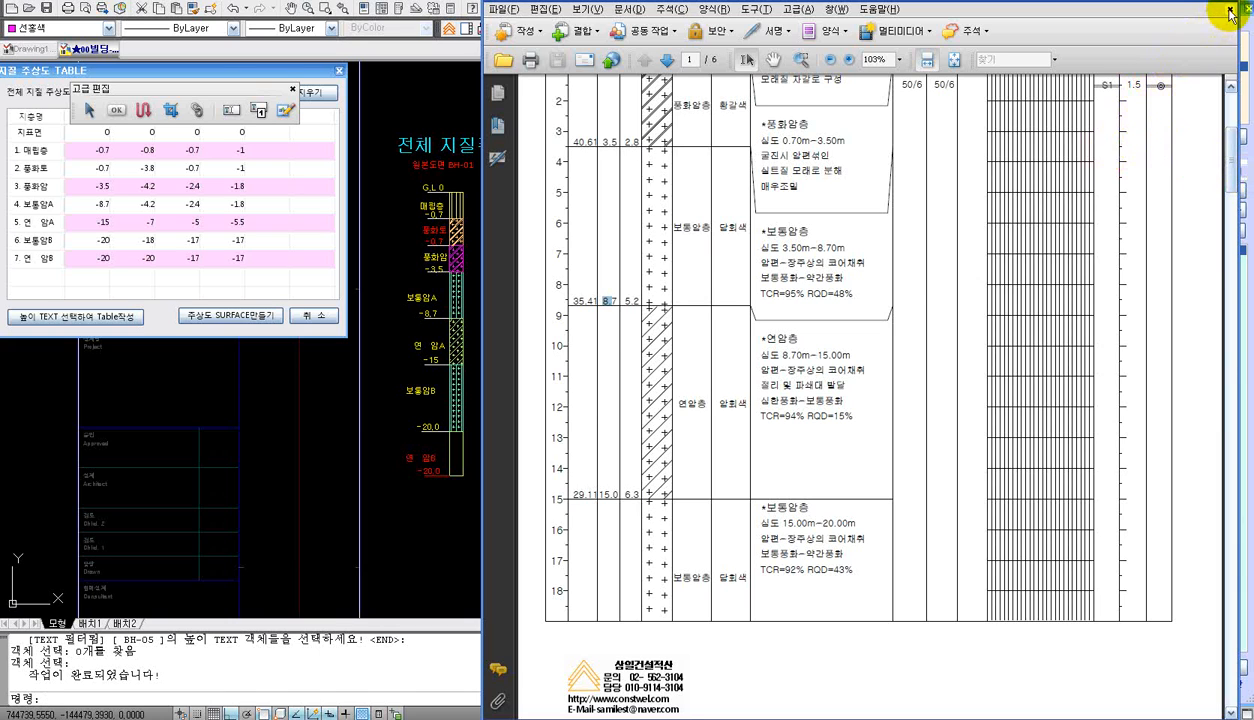
right_click(704, 718)
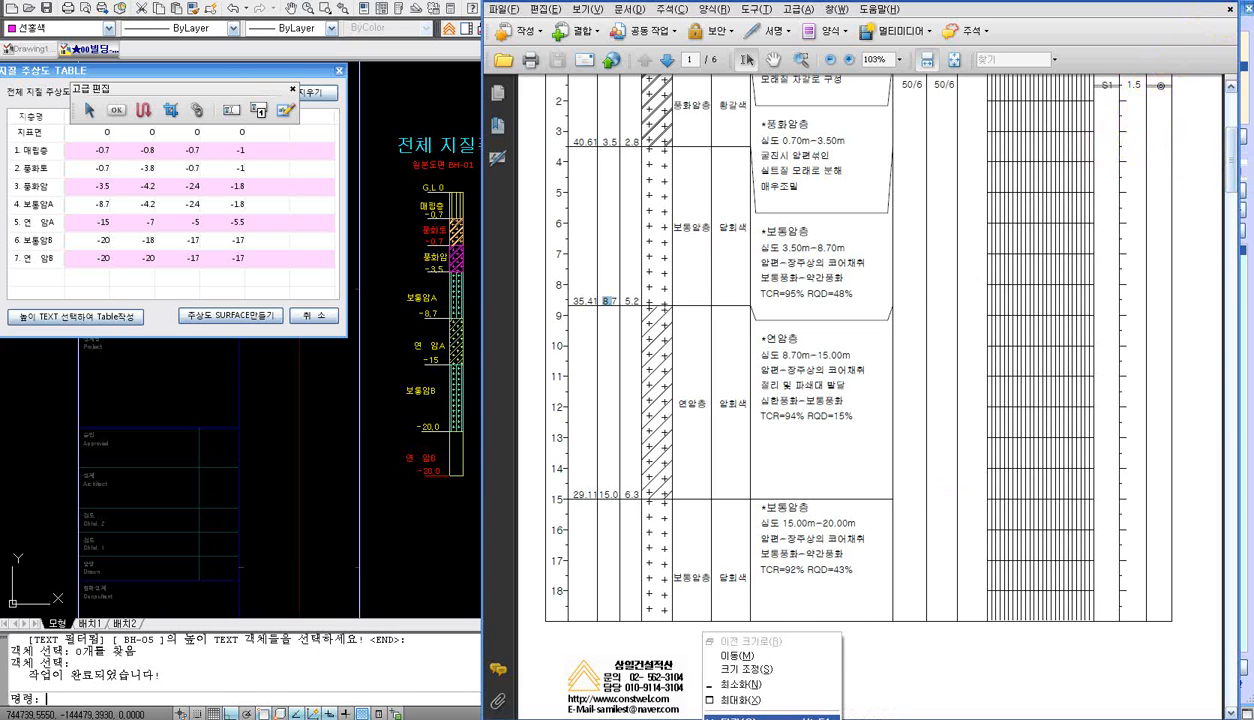
left_click(738, 717)
Examine the -8.7 height text in the BH-01 soil column at closer range and clear its selection
left_click(424, 319)
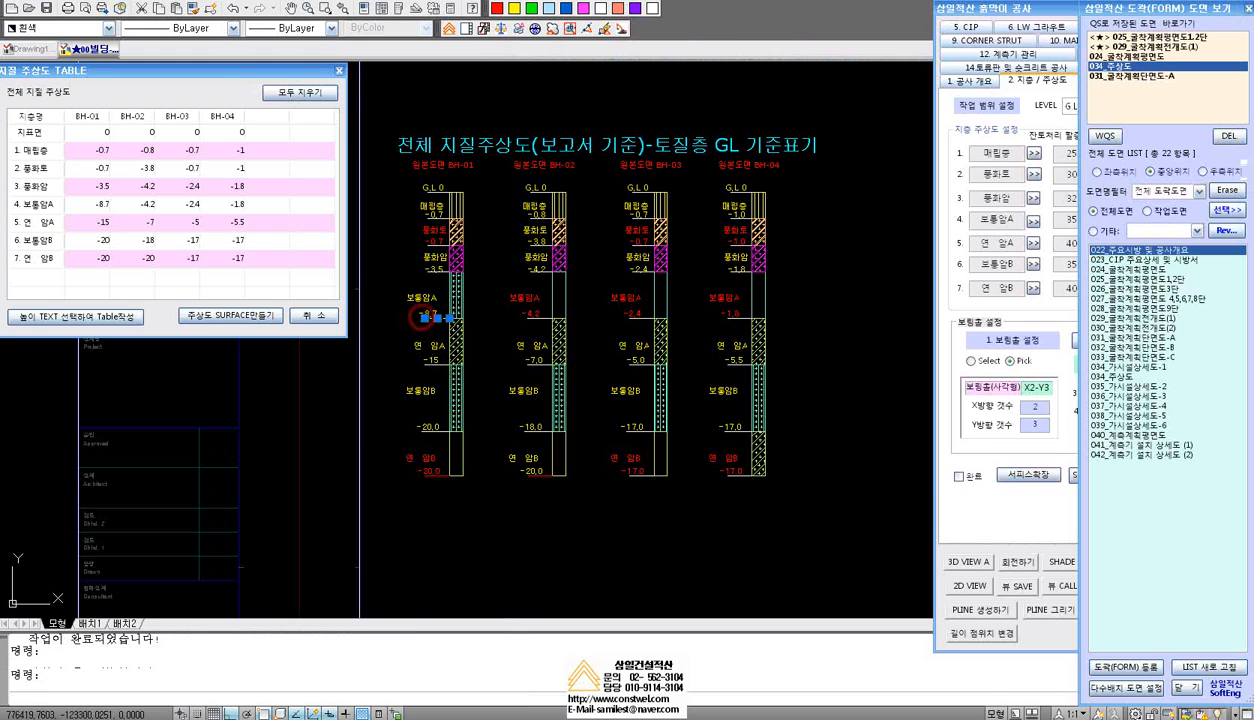
scroll(468, 332, "up", 2)
key("Escape")
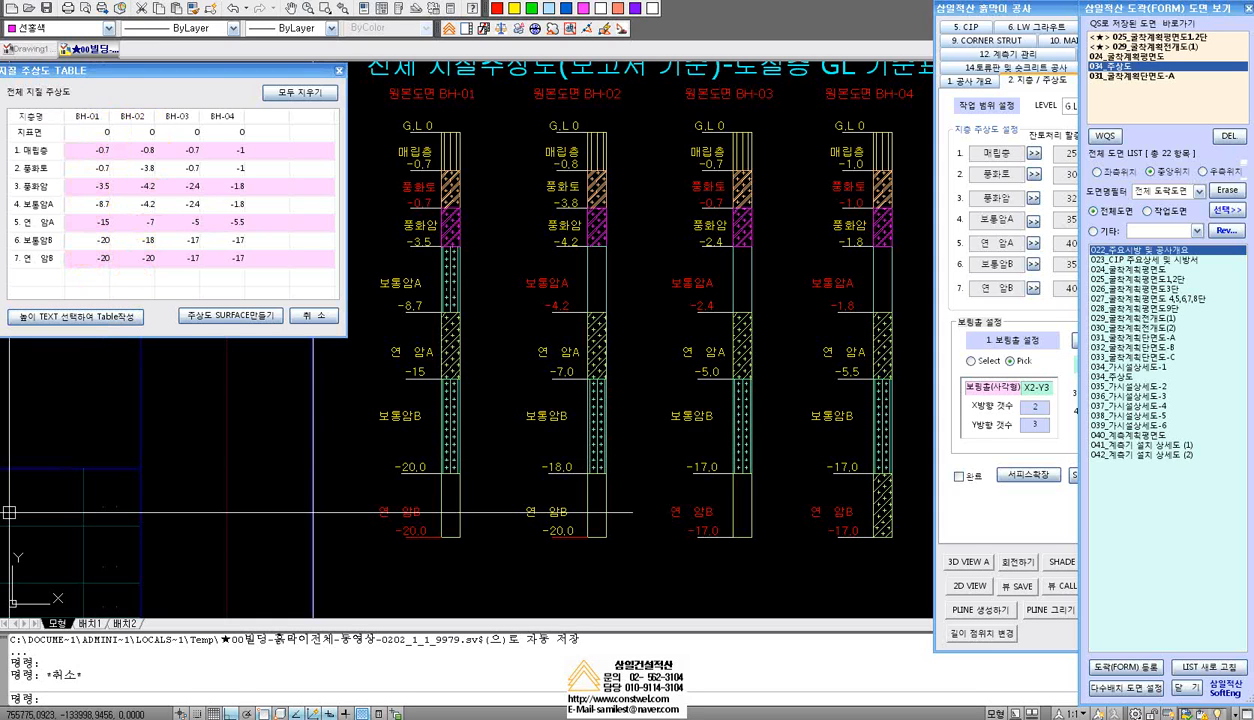
Switch to the DRILL LOG PDF and compare BH-1's upper layer depths and soil names with the soil-profile table
key("alt+Tab")
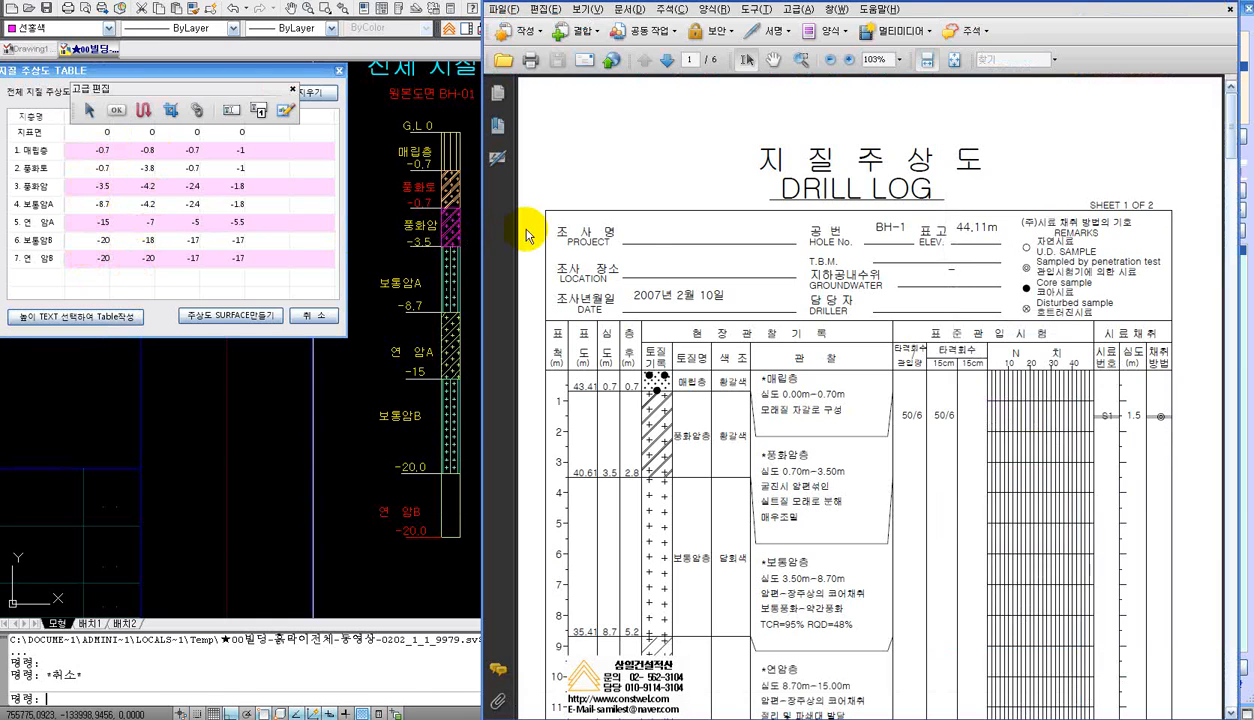
left_click_drag(602, 380, 588, 478)
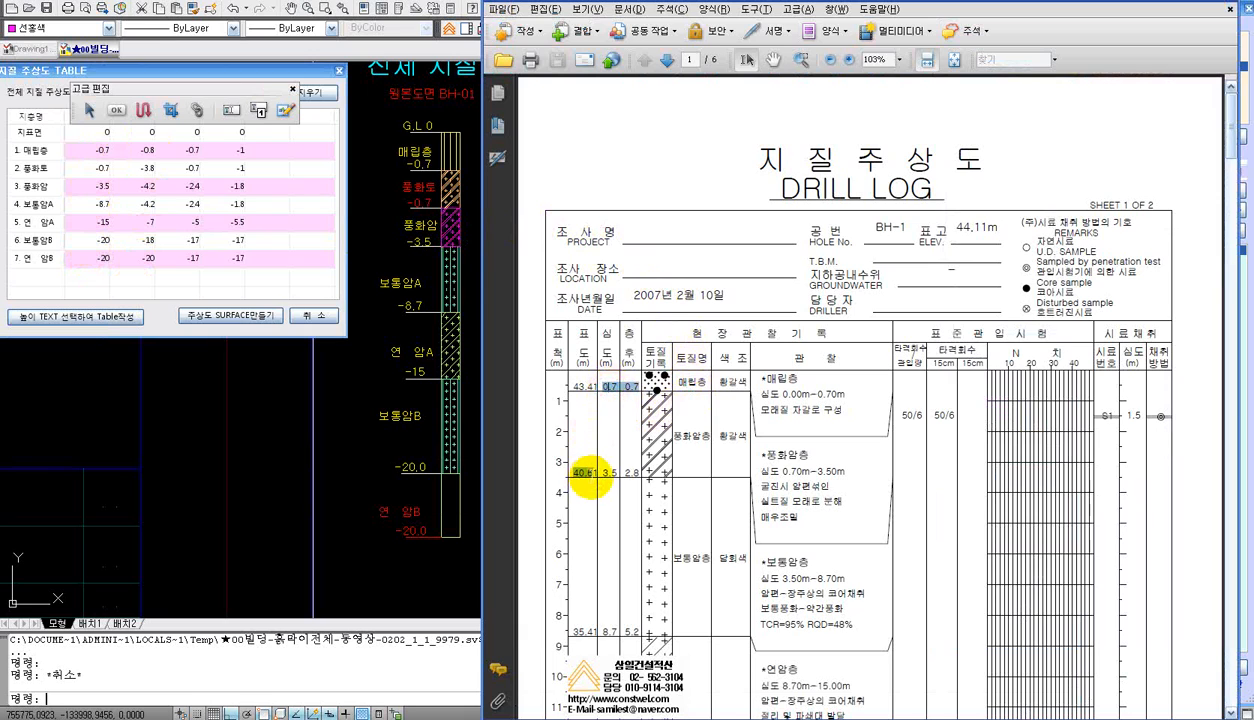
left_click(596, 476)
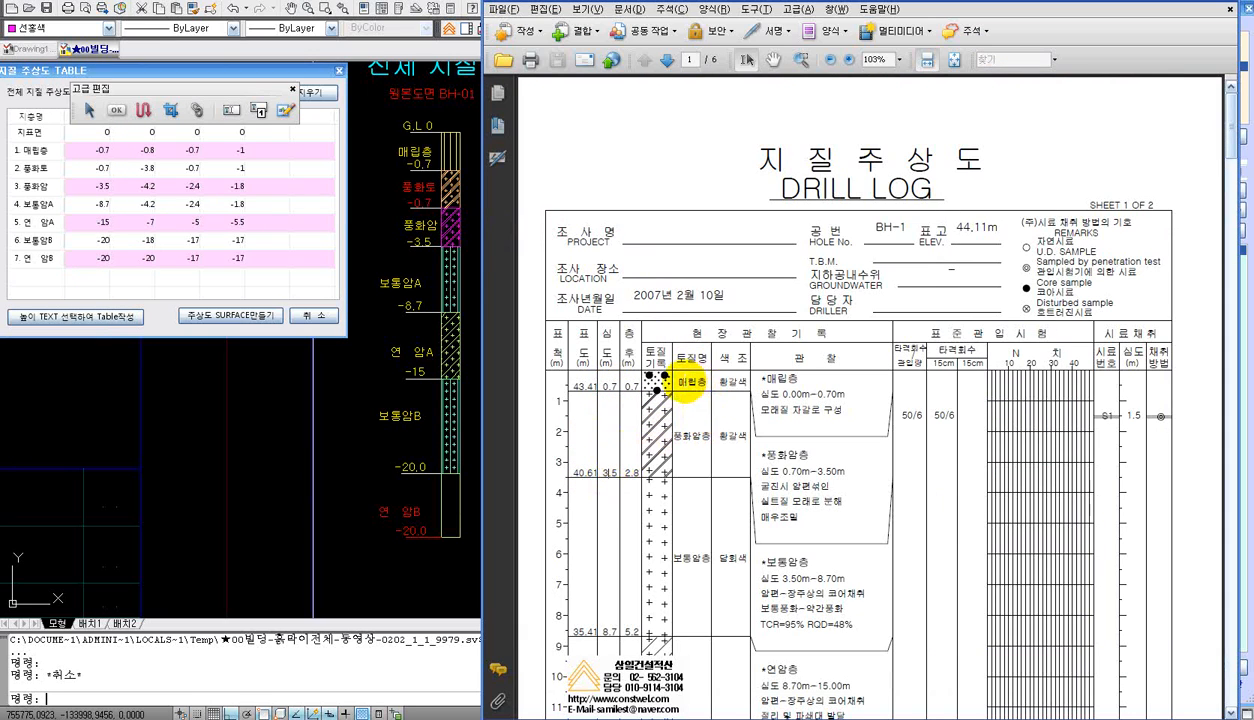
left_click(690, 436)
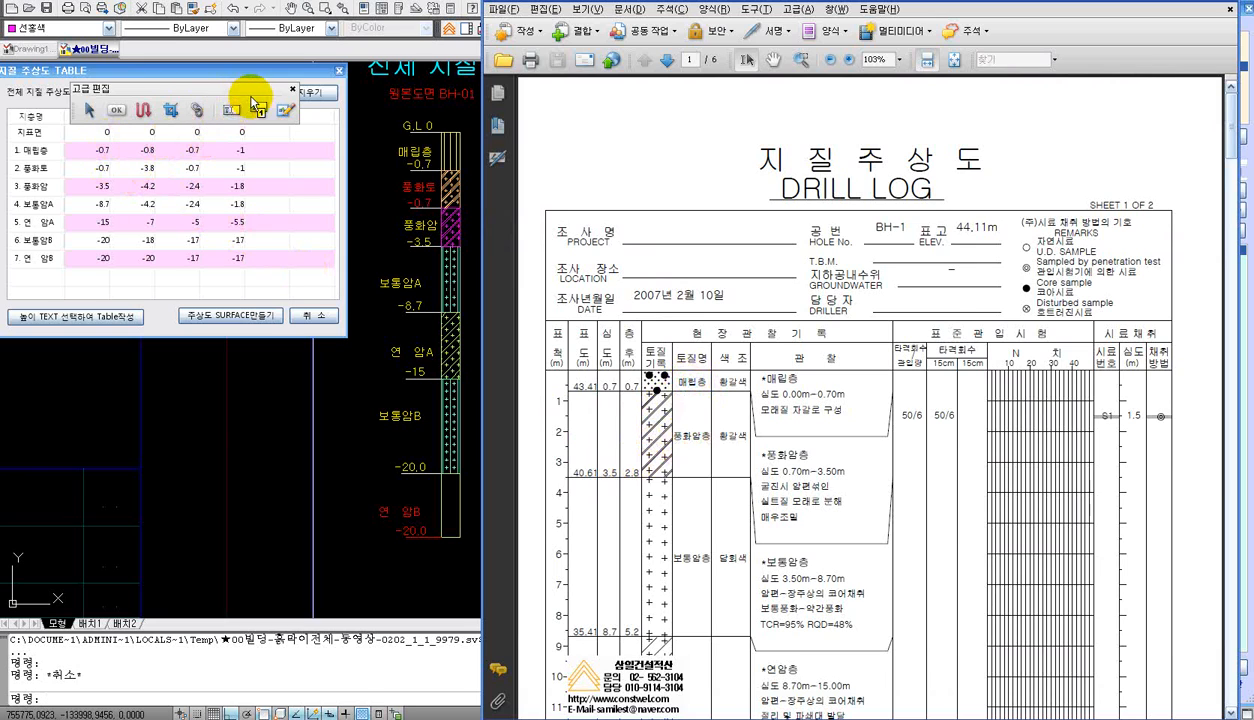
left_click_drag(252, 92, 303, 42)
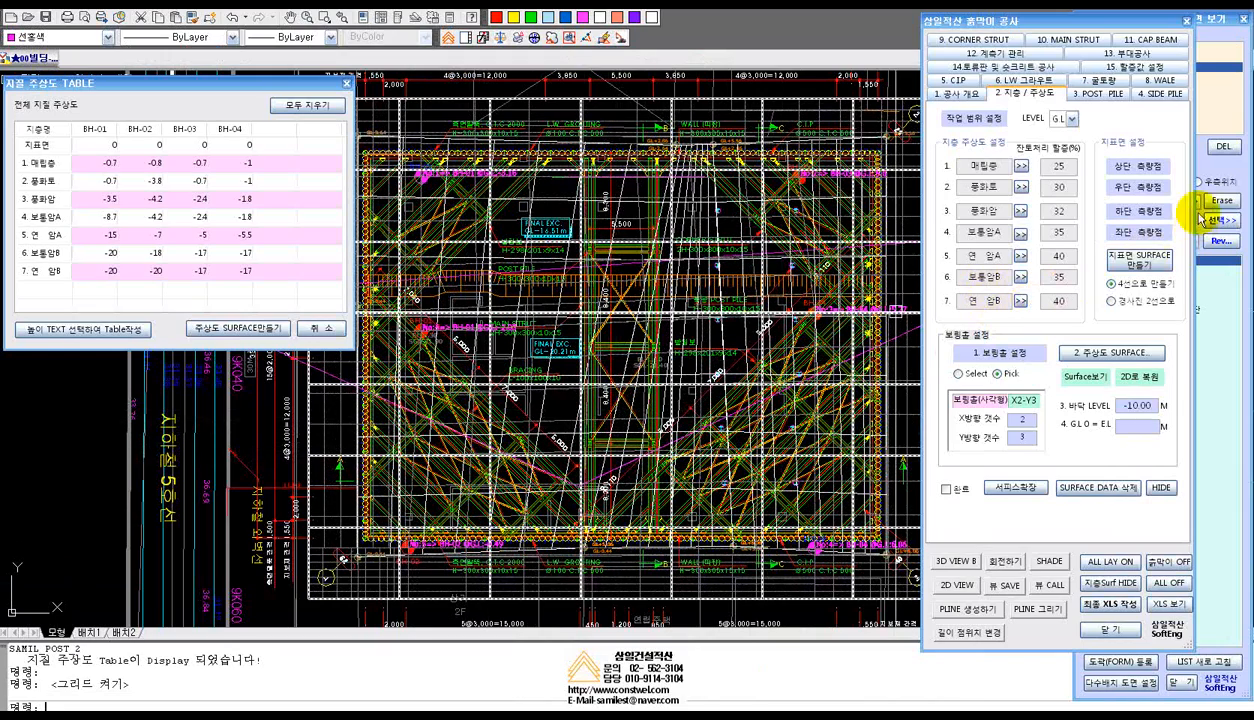
Bring up the 034_주상도 drawing, compare its BH-01 column with the BH-1 drill log, and return to the drawing
left_click(1201, 161)
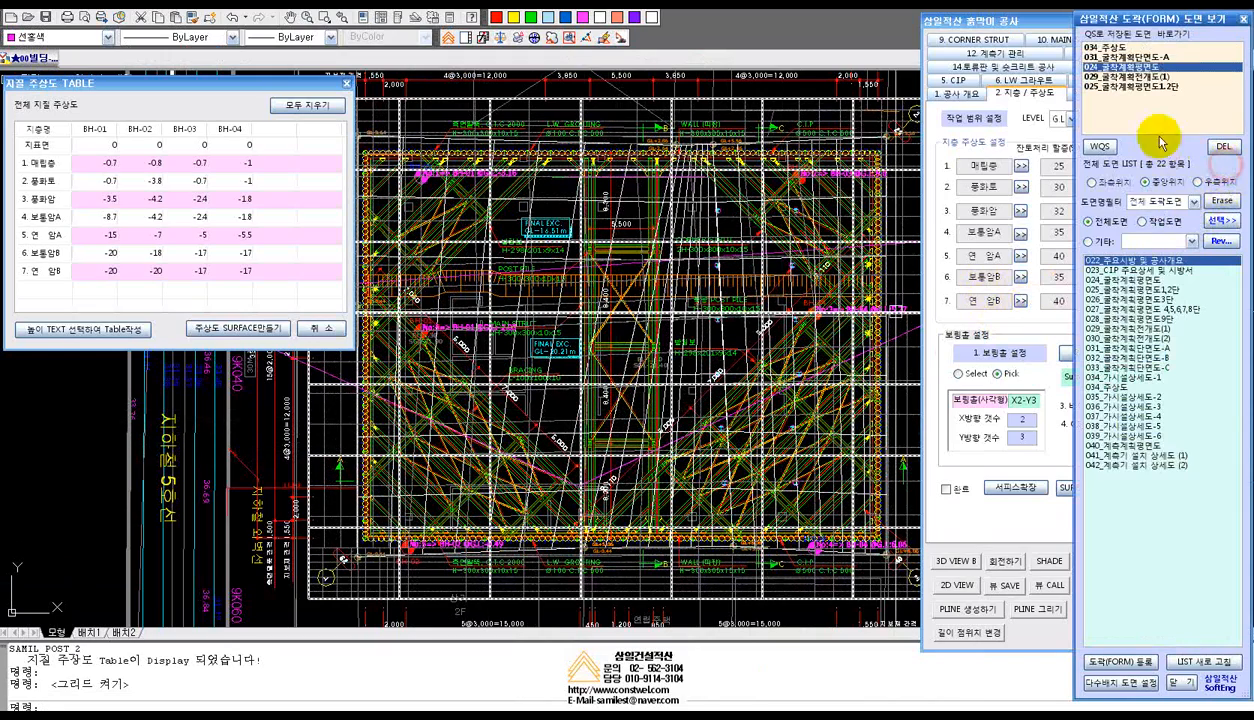
double_click(1105, 47)
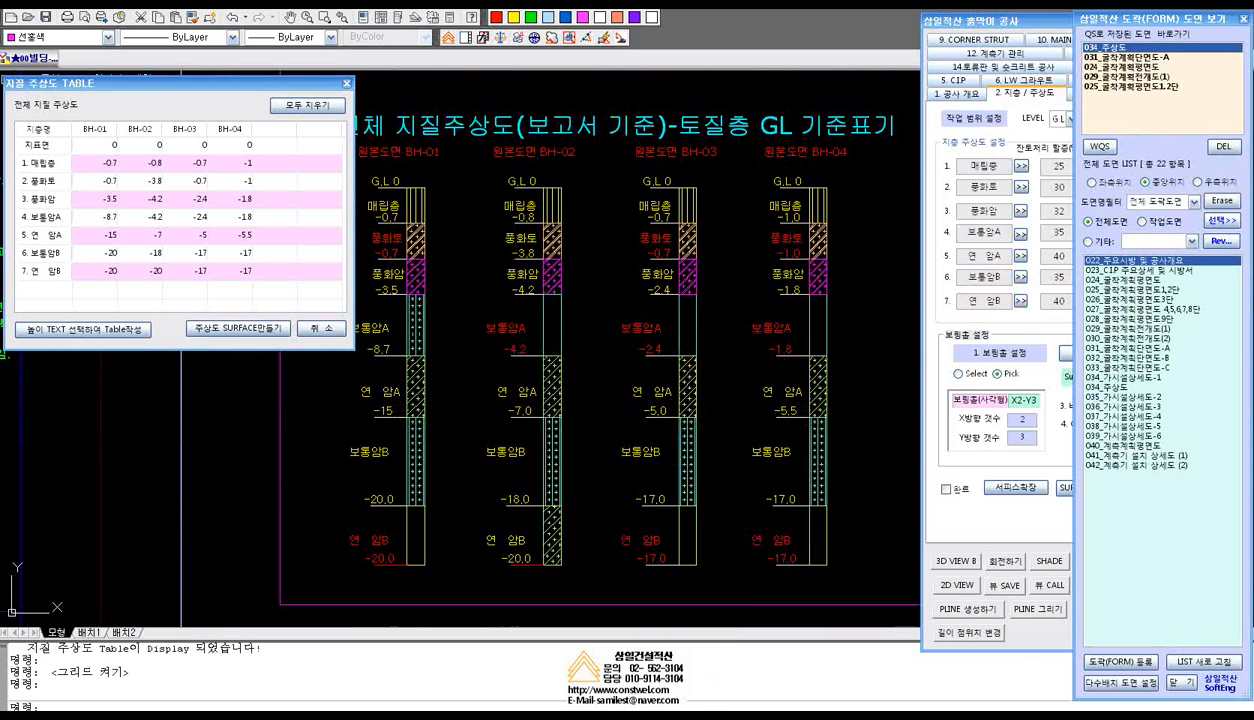
left_click(762, 714)
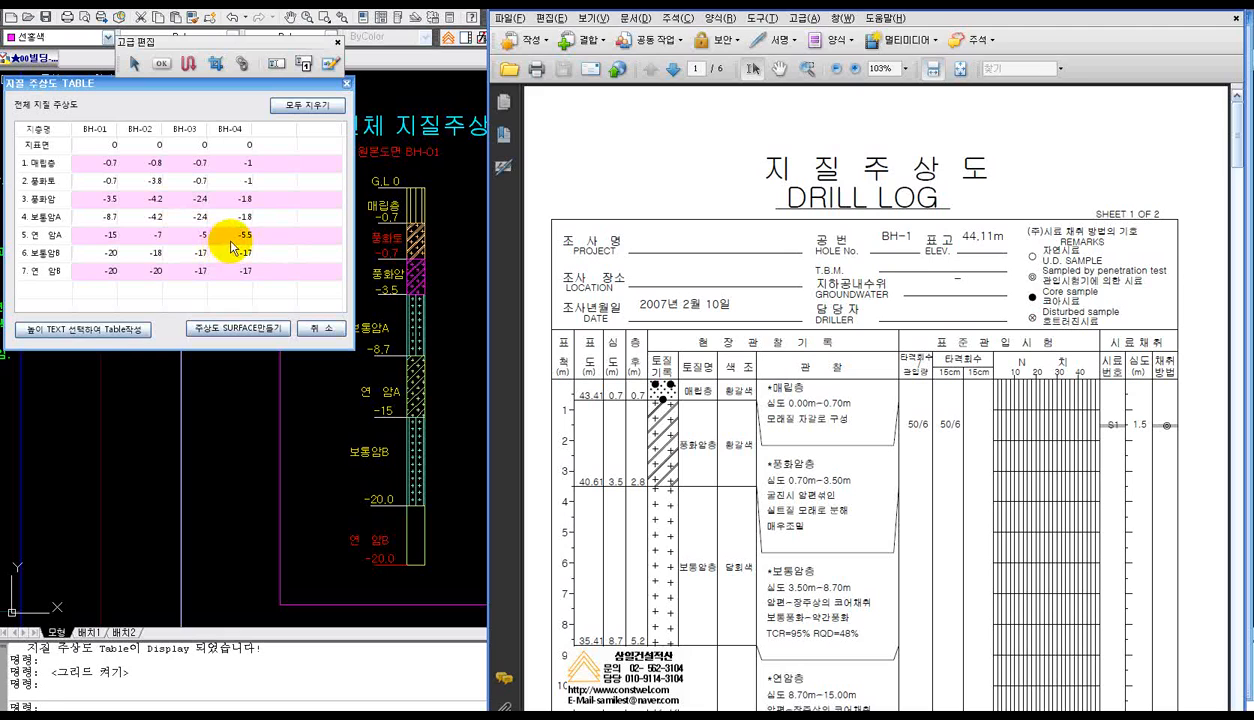
left_click(349, 580)
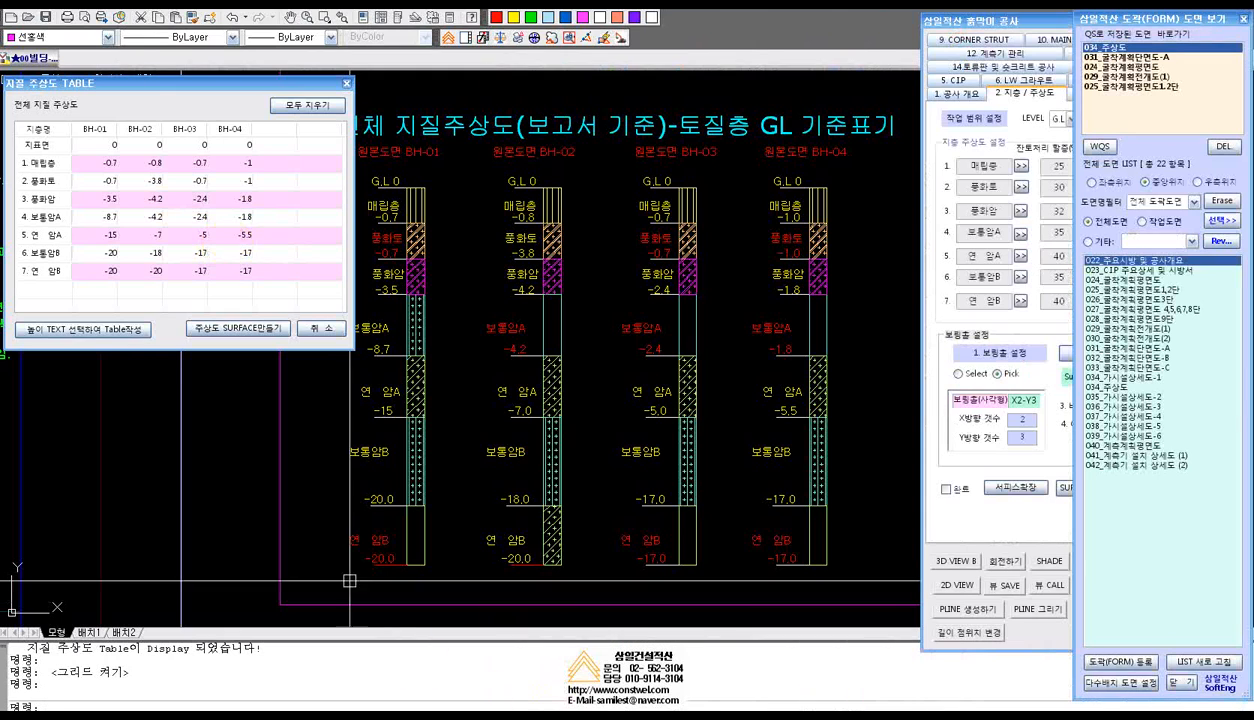
Create the soil-profile surfaces from the table, defining the work area by opposite corners of the red frame around the excavation plan
left_click(258, 330)
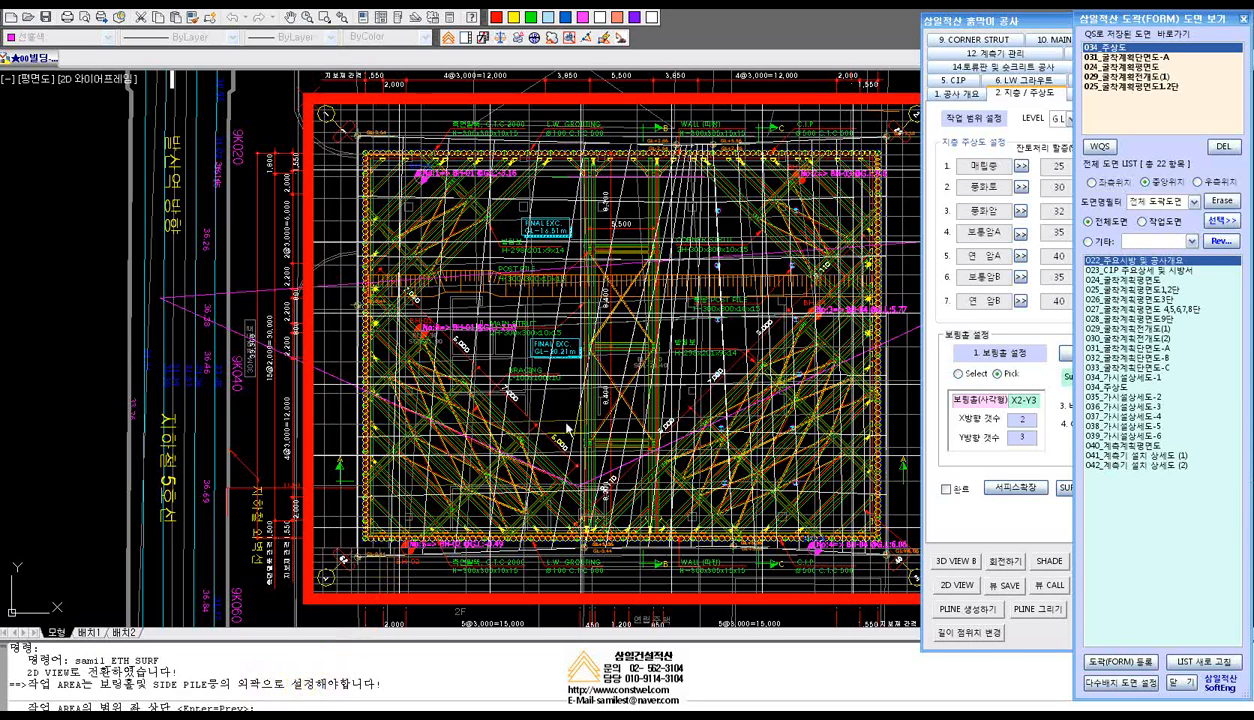
middle_click_drag(542, 414, 439, 418)
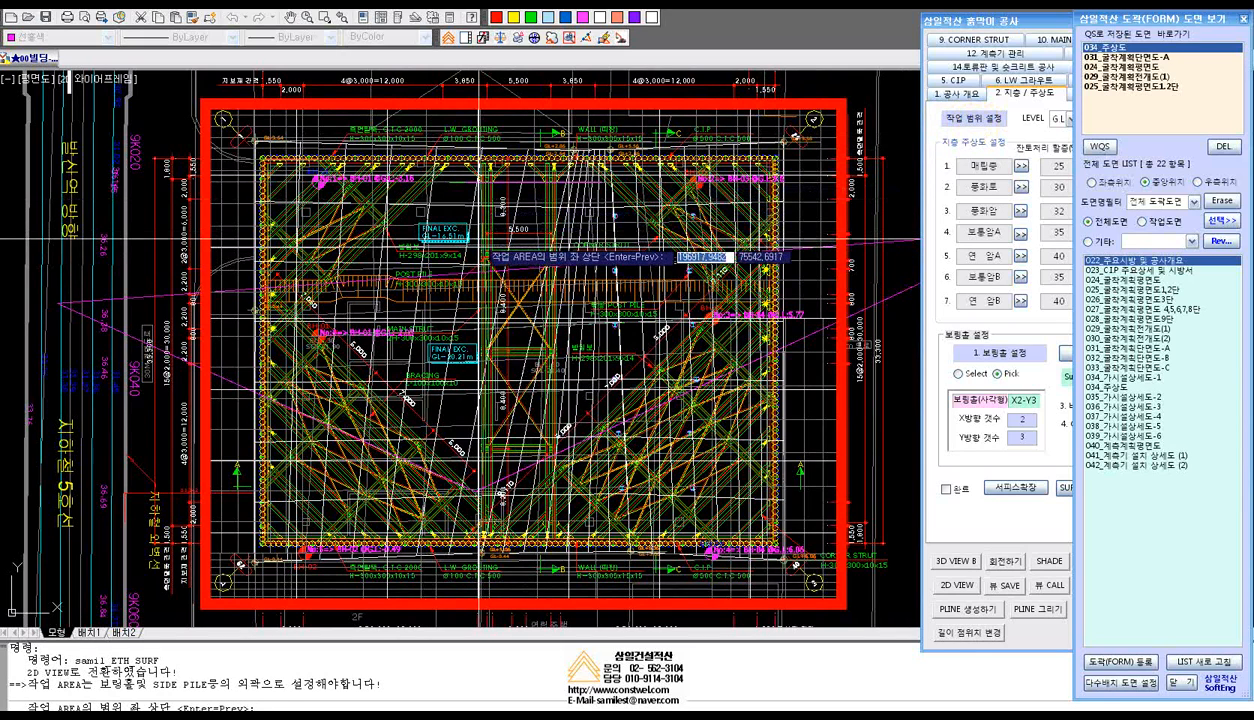
left_click(206, 103)
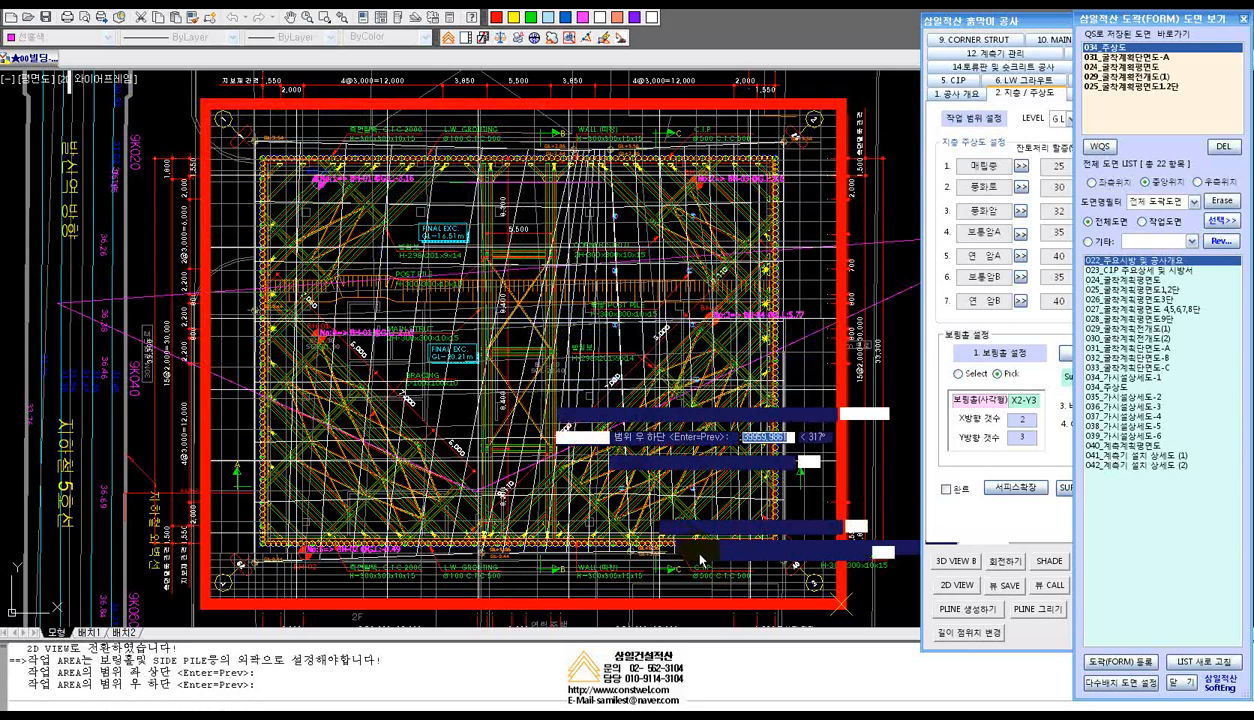
left_click(846, 612)
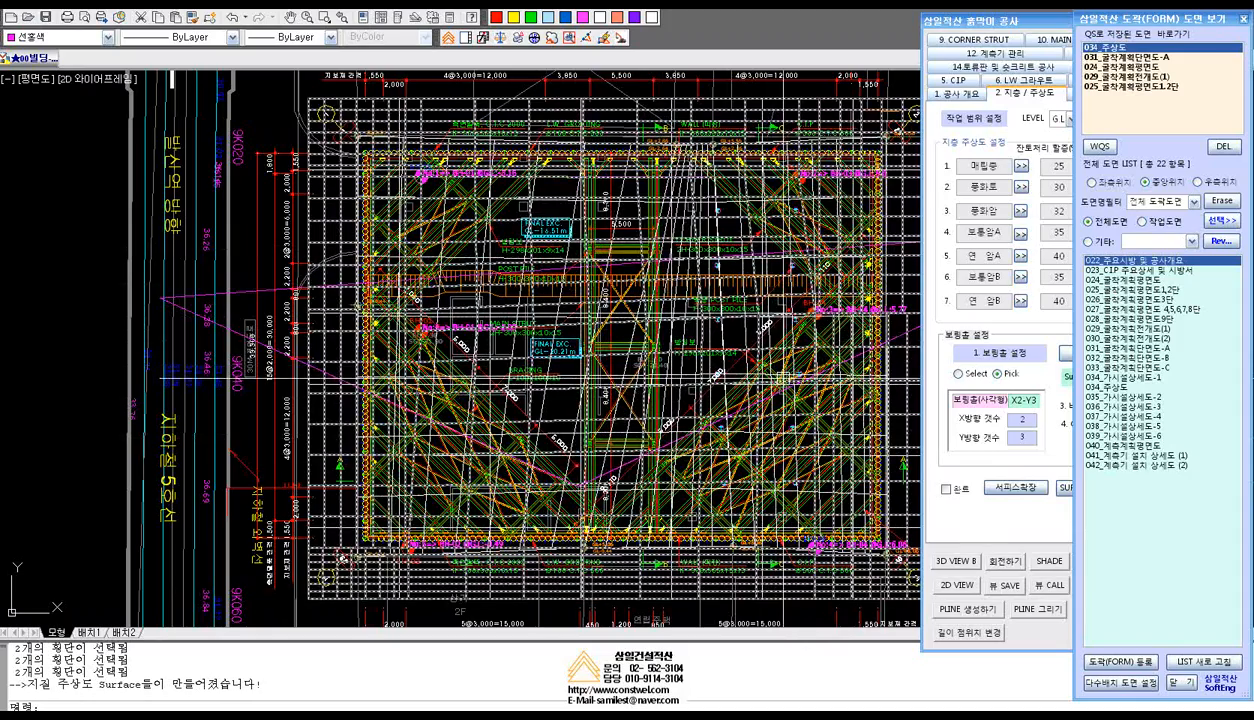
Display the generated soil-layer surfaces in 3D and examine how the layers lie beneath one another
middle_click_drag(785, 378, 662, 384)
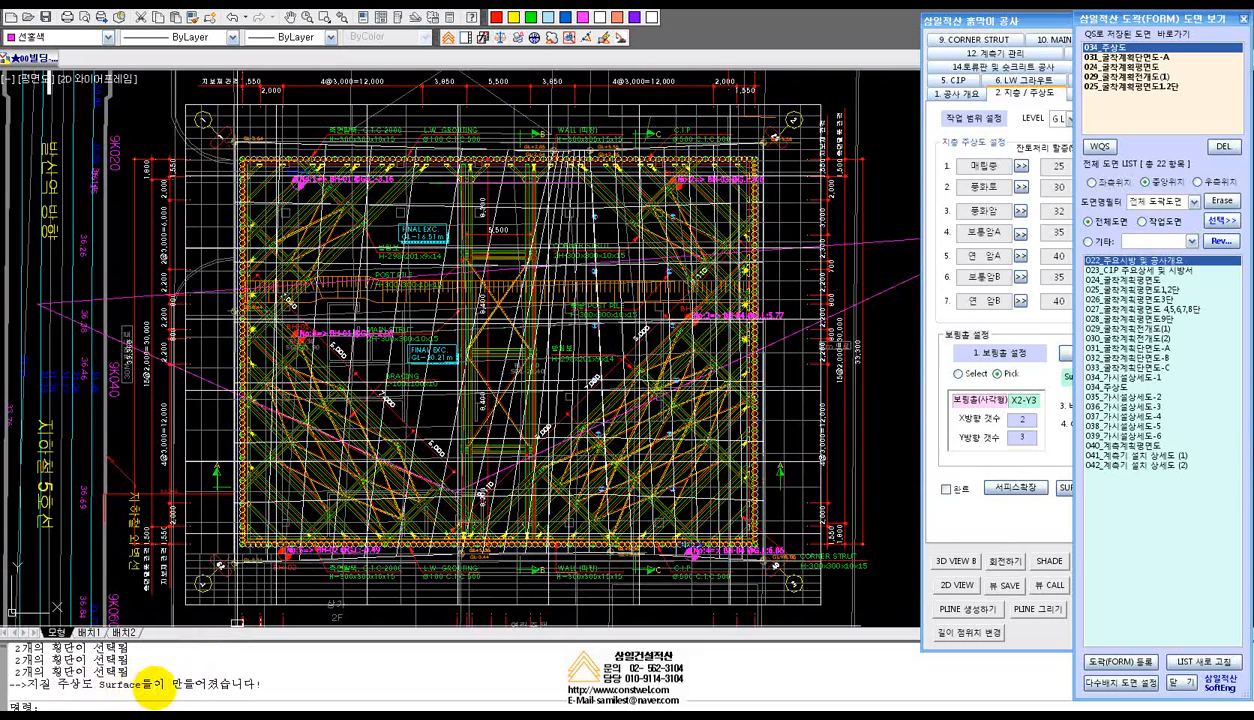
key("F8")
key("F8")
left_click(960, 510)
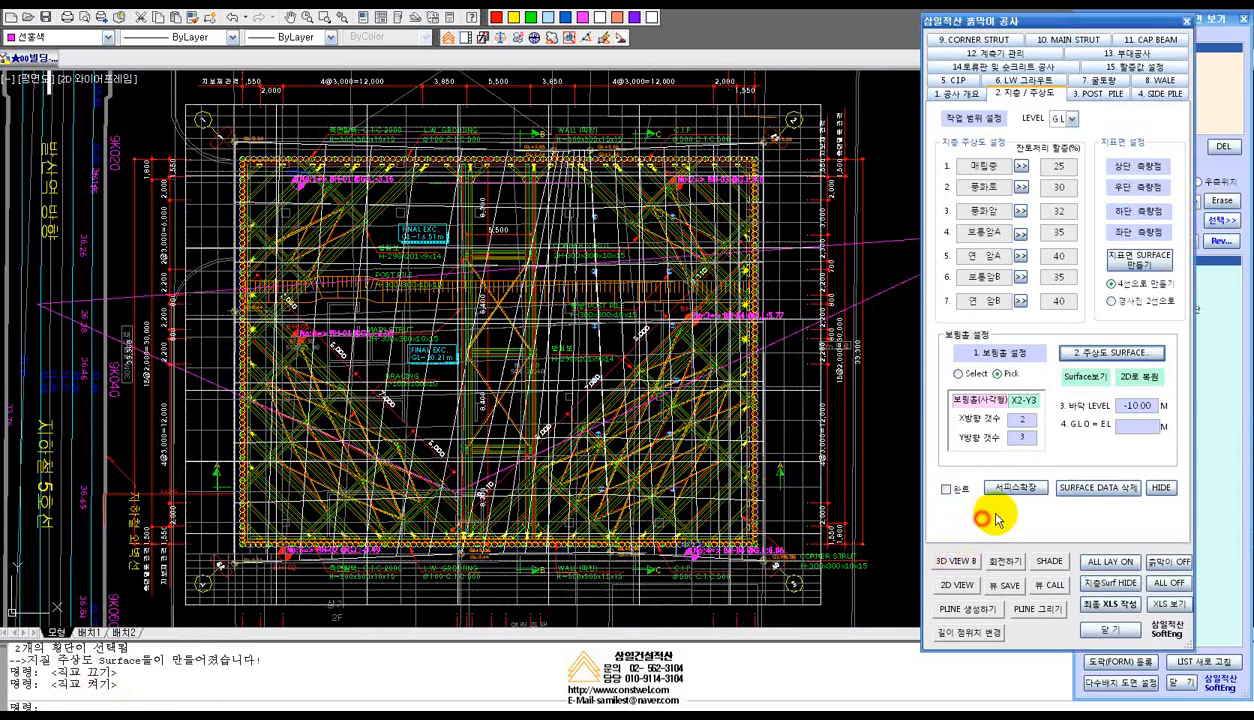
left_click(1087, 378)
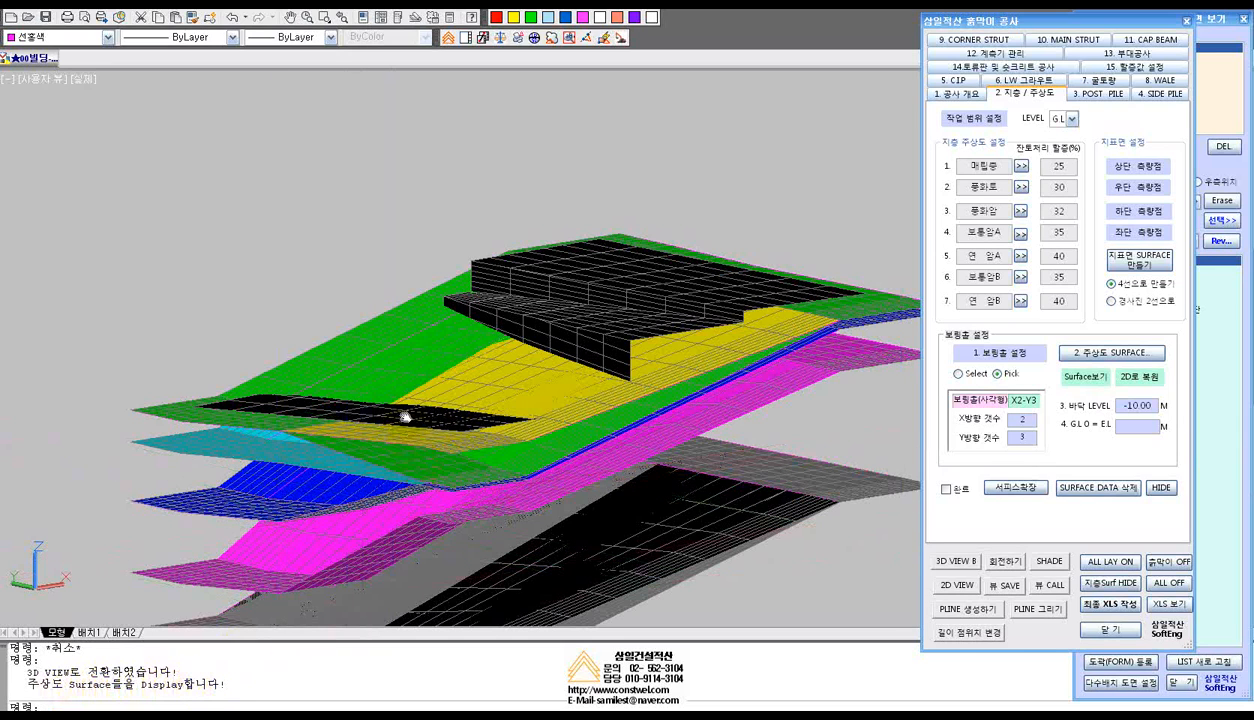
middle_click_drag(405, 416, 360, 350, "shift")
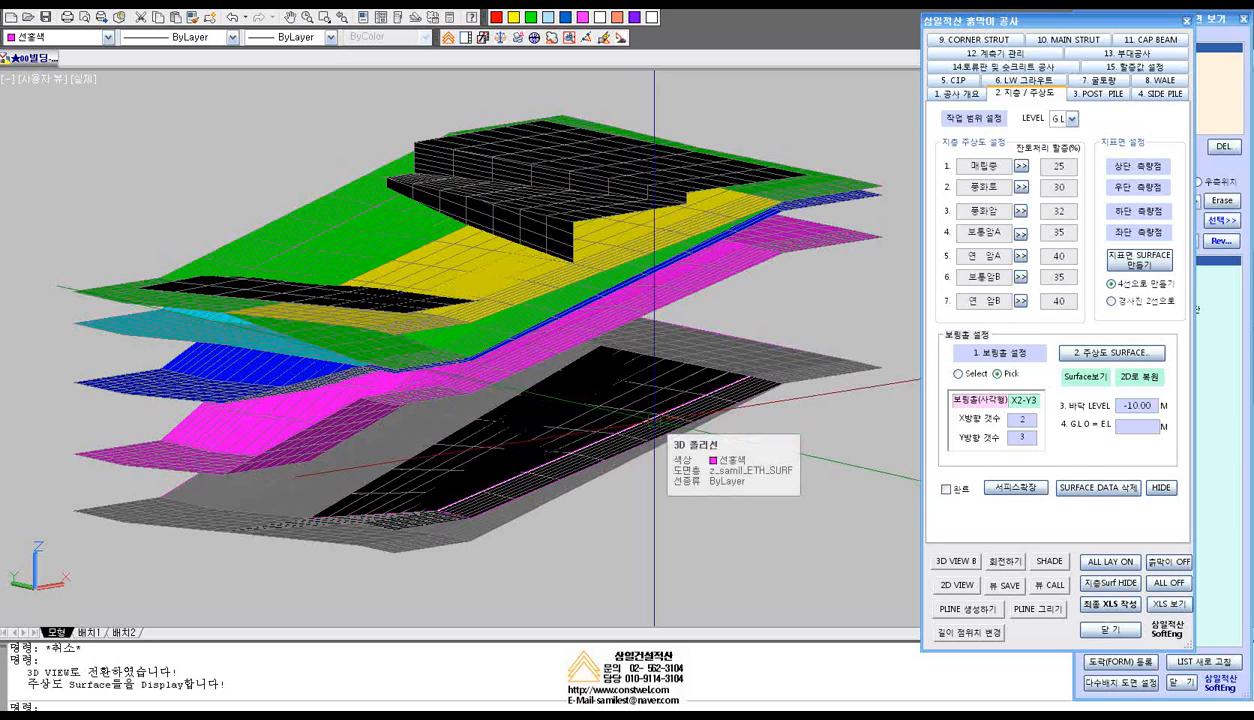
key("F8")
key("F8")
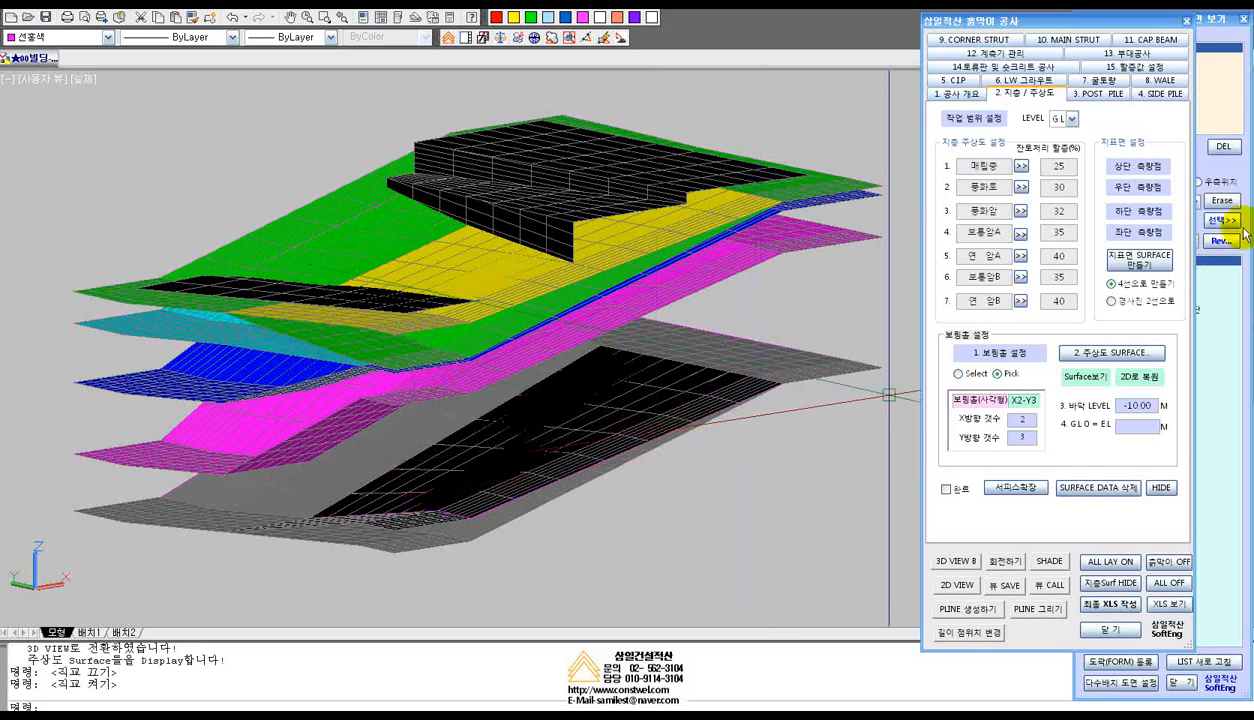
Check the 굴토량 (excavation volume) settings, return to the 지층/주상도 settings, and restore the surfaces display to the 2D plan view
left_click(1100, 82)
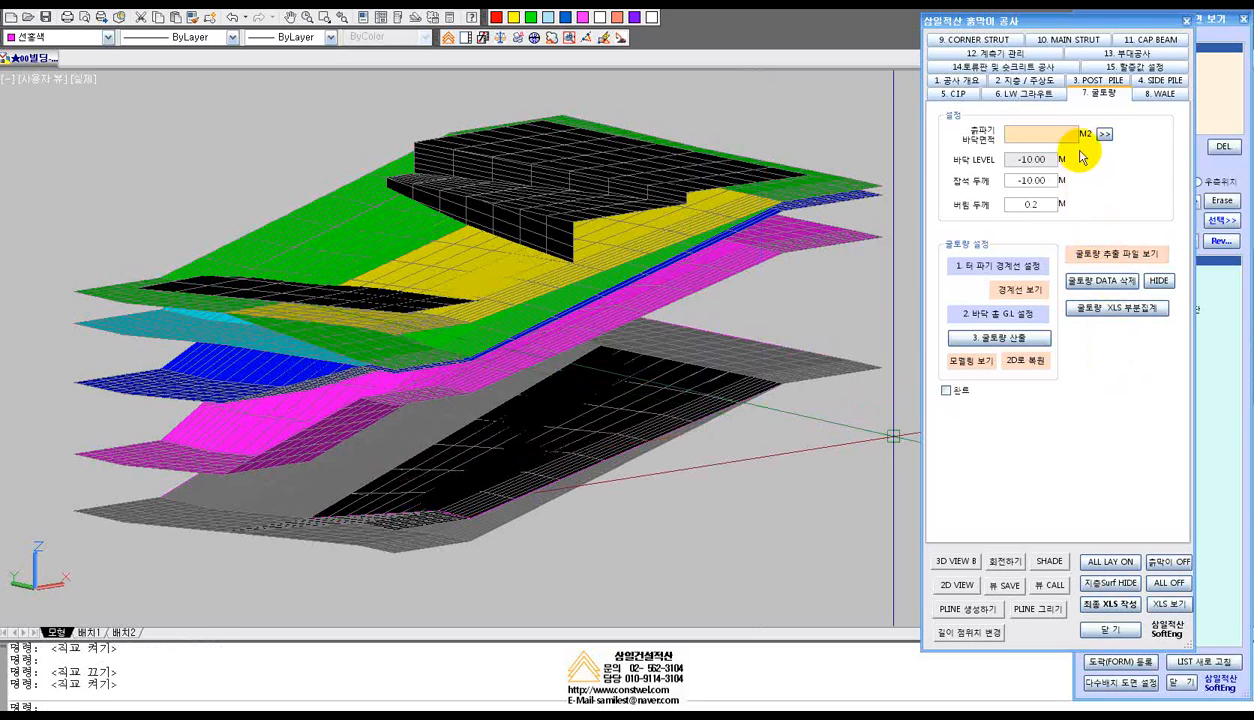
left_click(1024, 86)
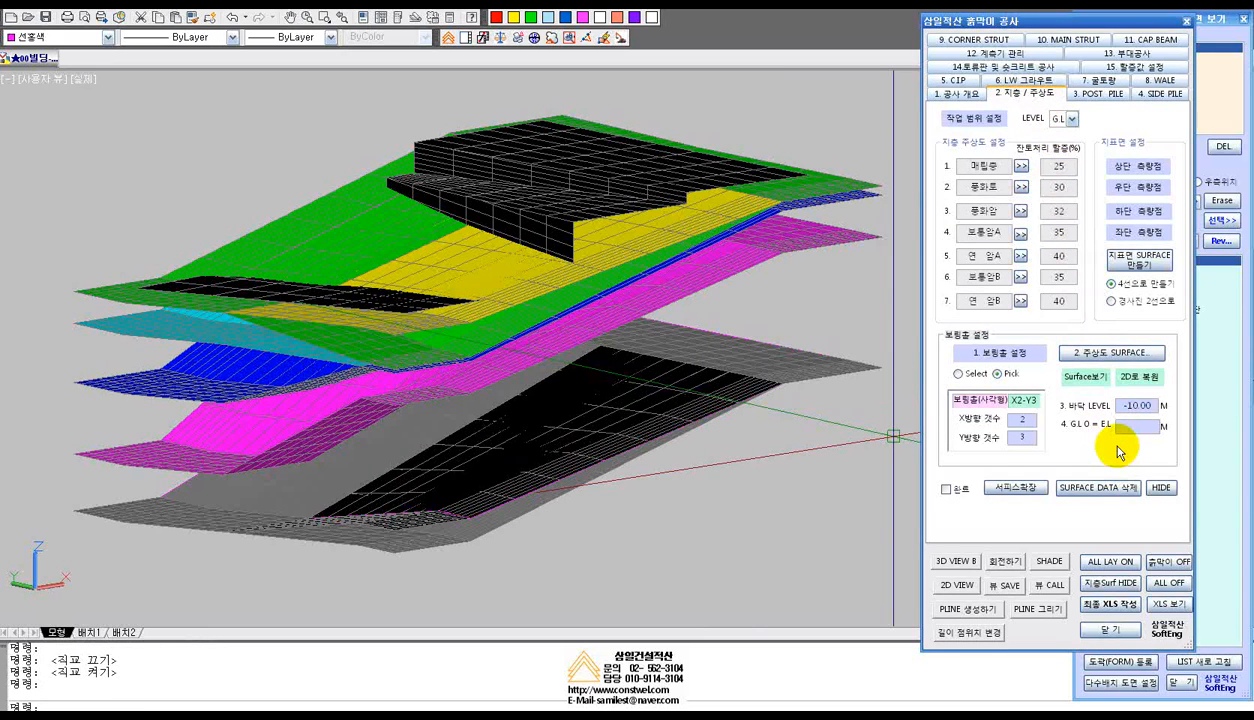
left_click(1135, 378)
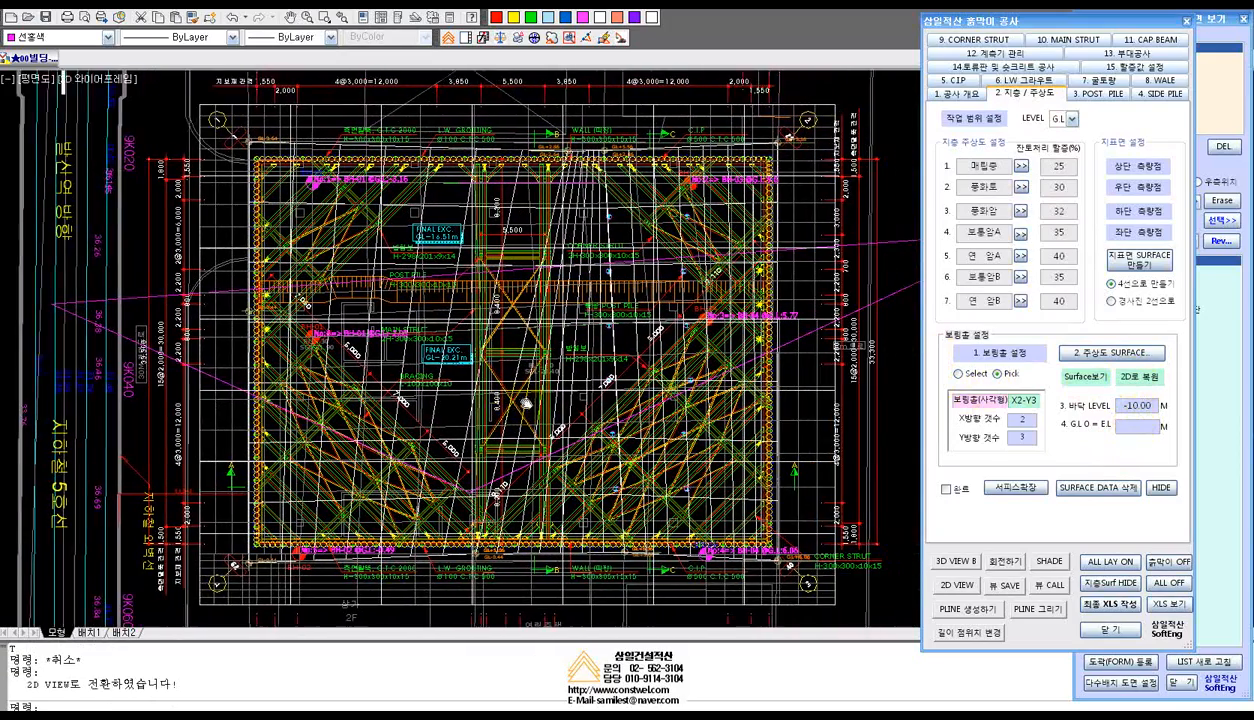
middle_click_drag(526, 403, 486, 404)
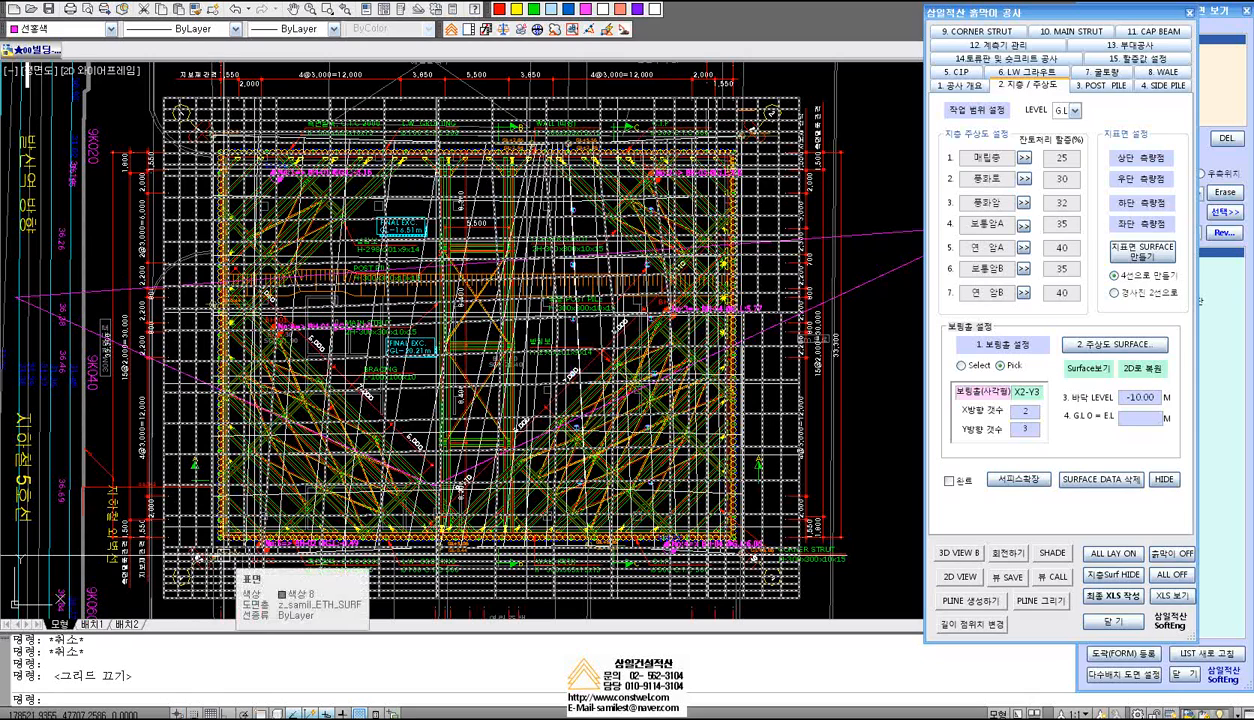
key("F8")
key("F8")
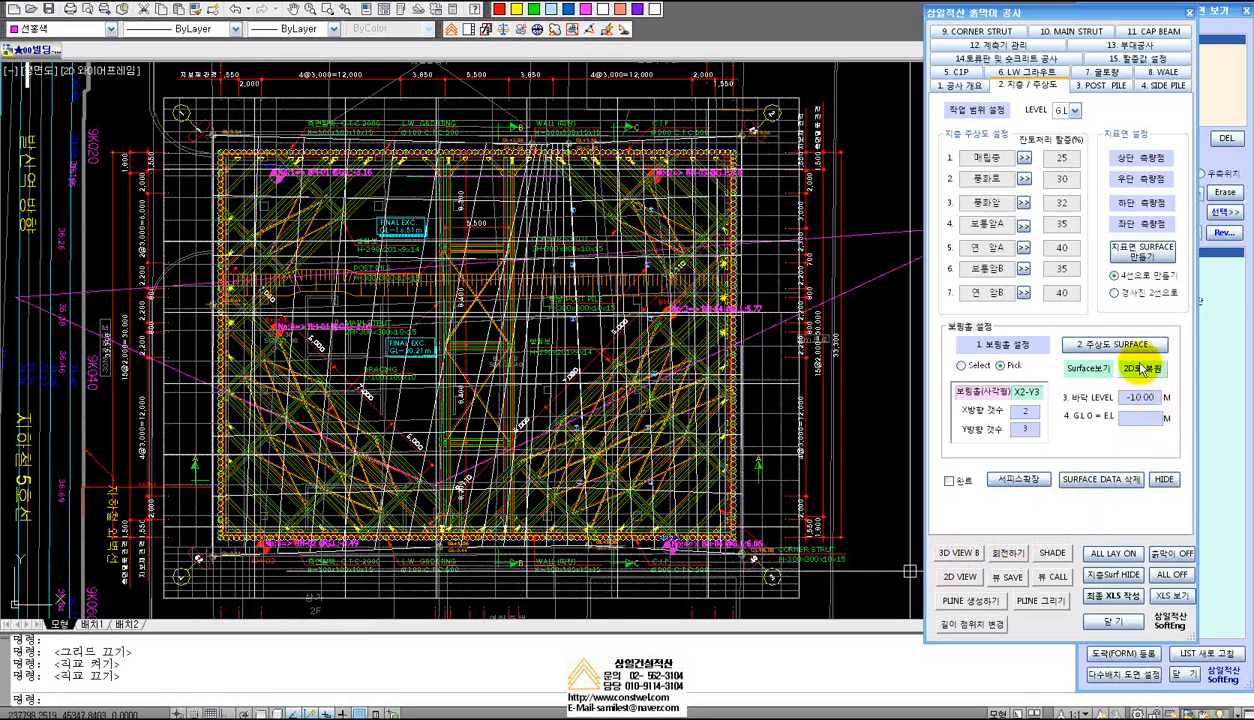
Open the soil-profile table, switch to the PDF drill log, and look up the 매립층 depth for hole BH-1
left_click(1125, 344)
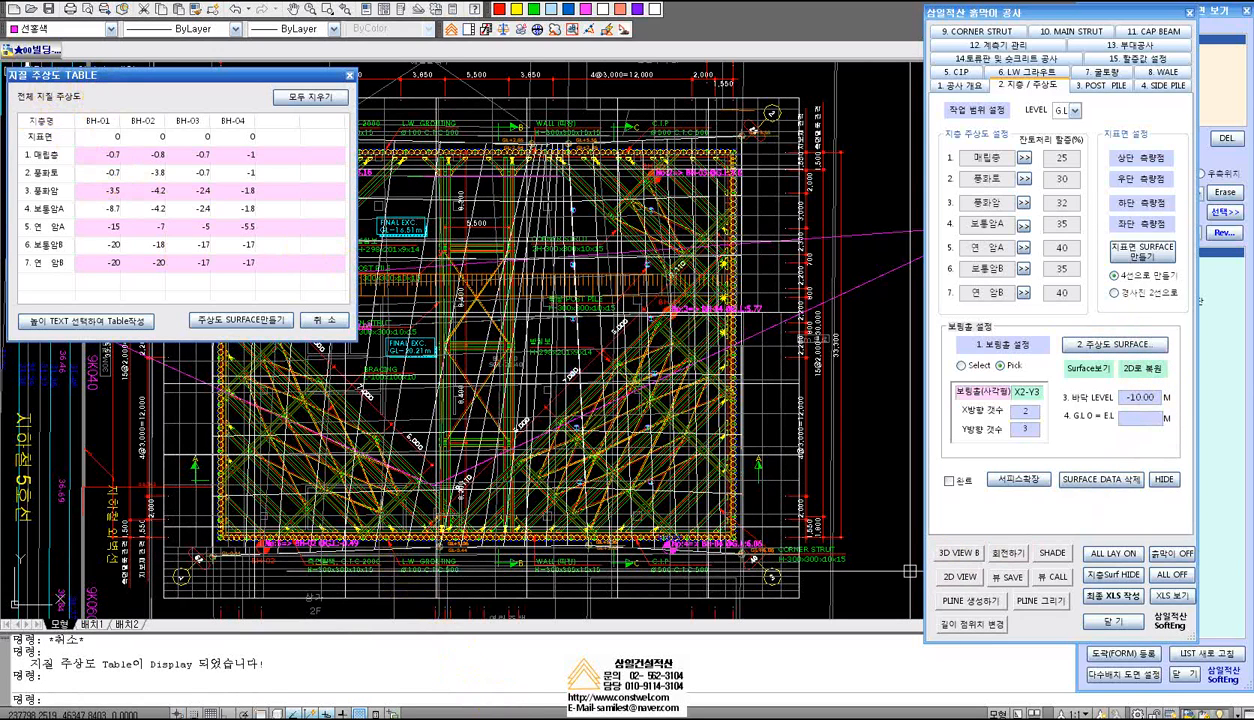
key("alt+Tab")
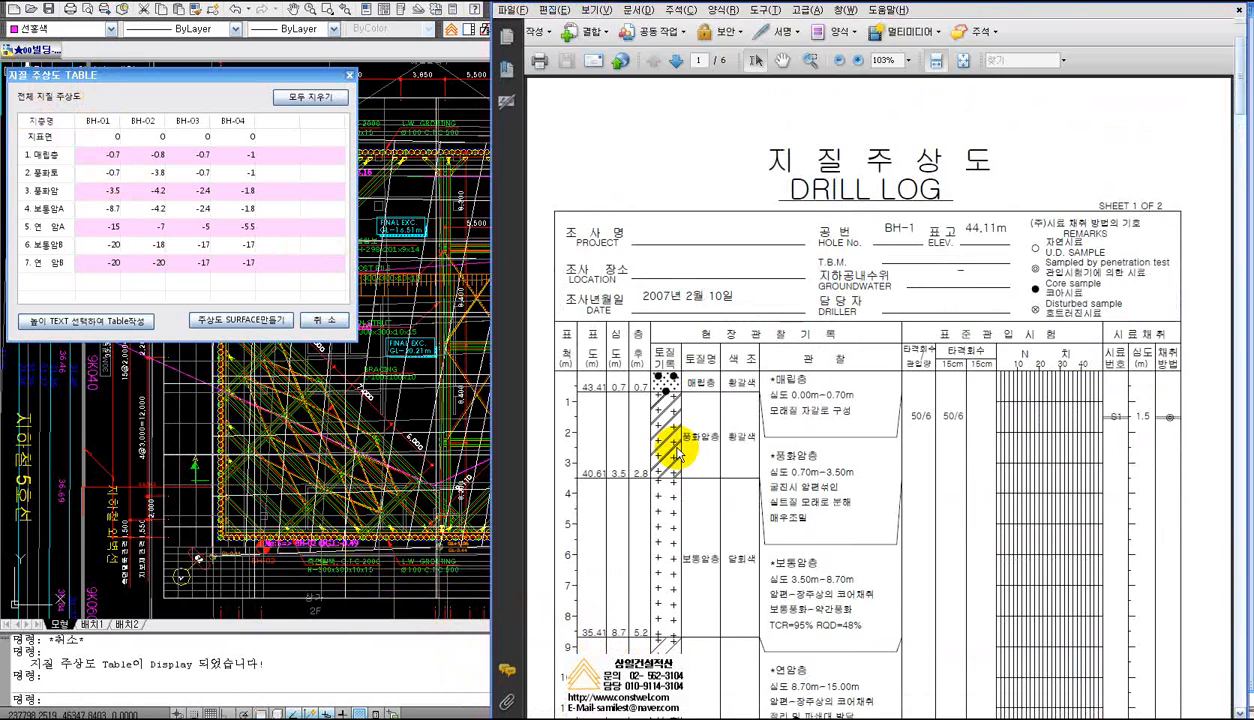
key("F8")
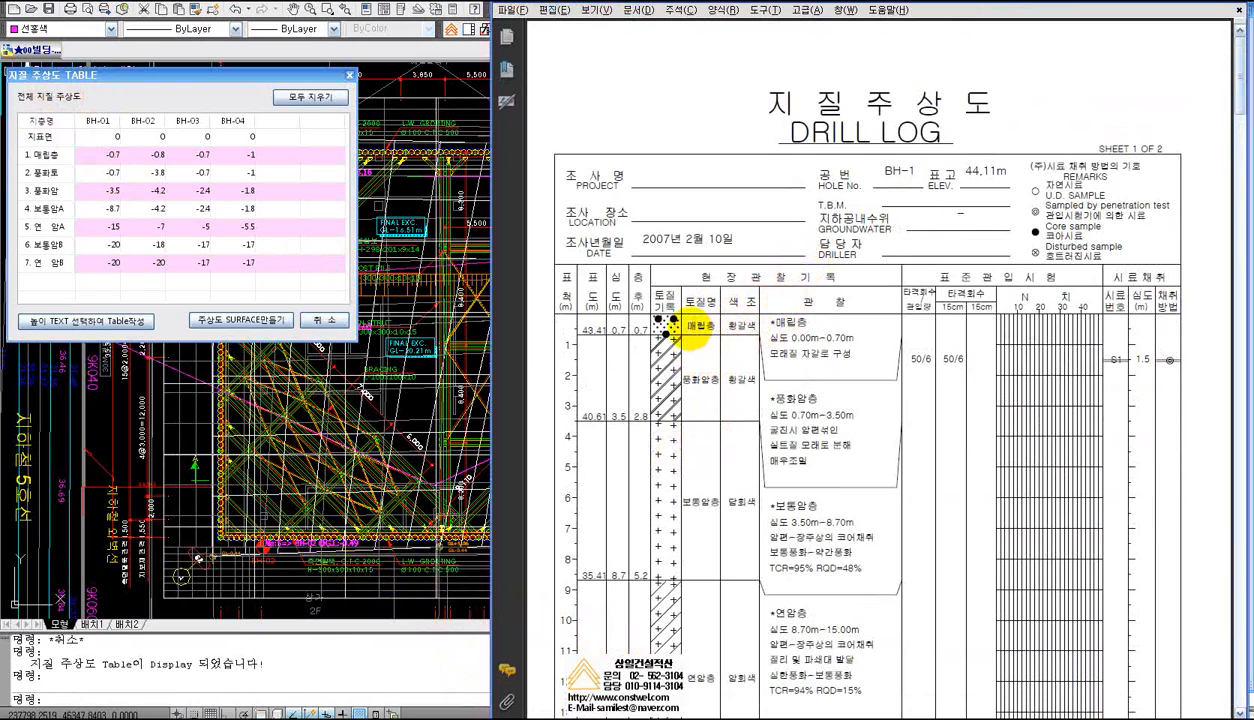
double_click(697, 328)
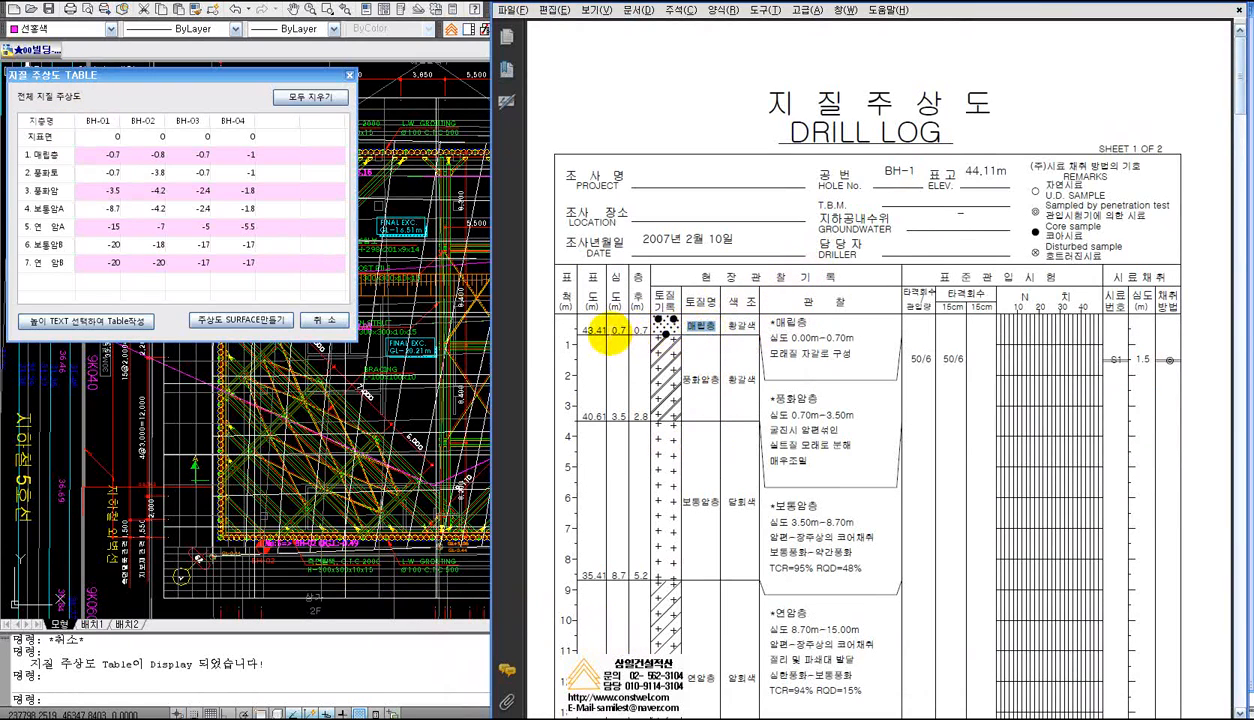
double_click(619, 330)
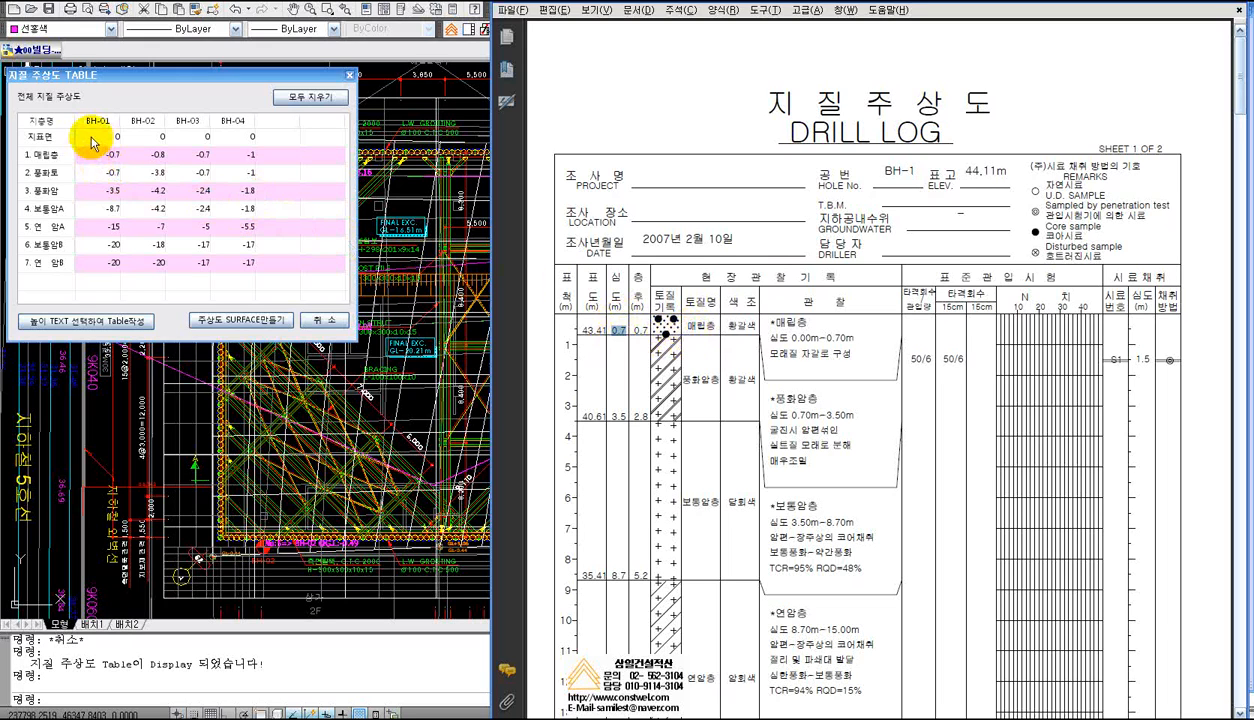
Check the BH-01 entries for 지표면 and 매립층 in the table against the BH-1 drill log
left_click(40, 135)
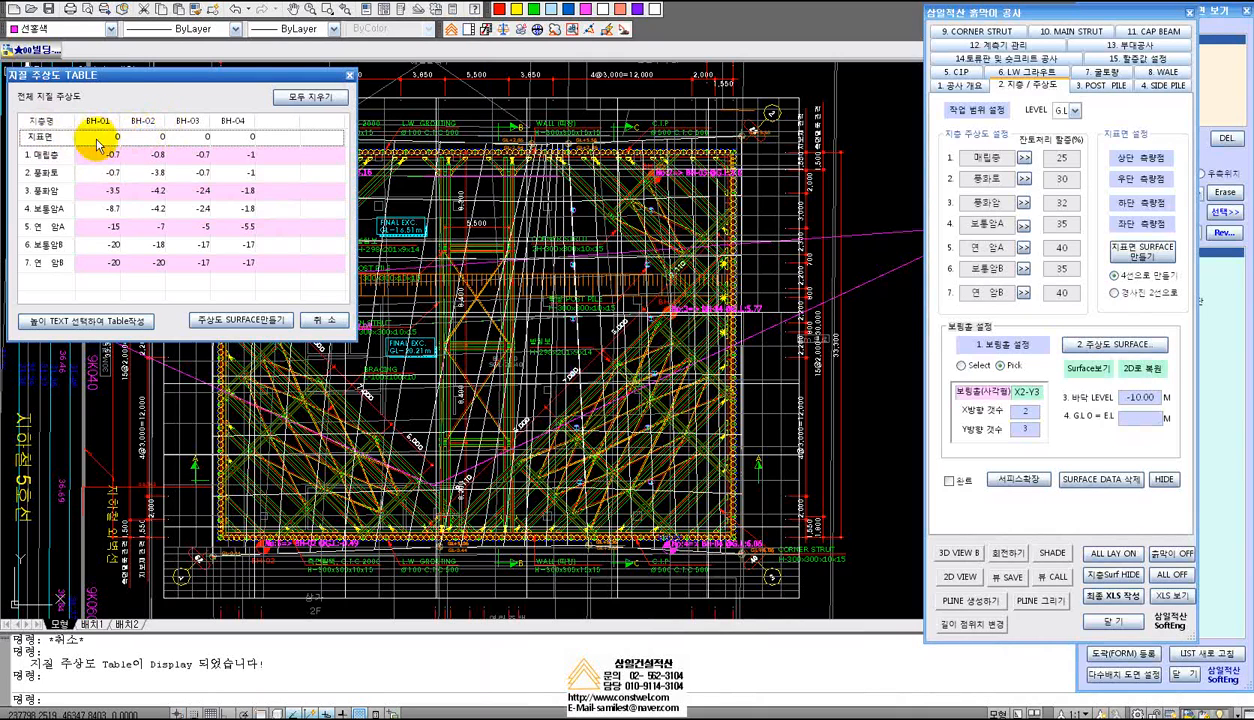
left_click(110, 138)
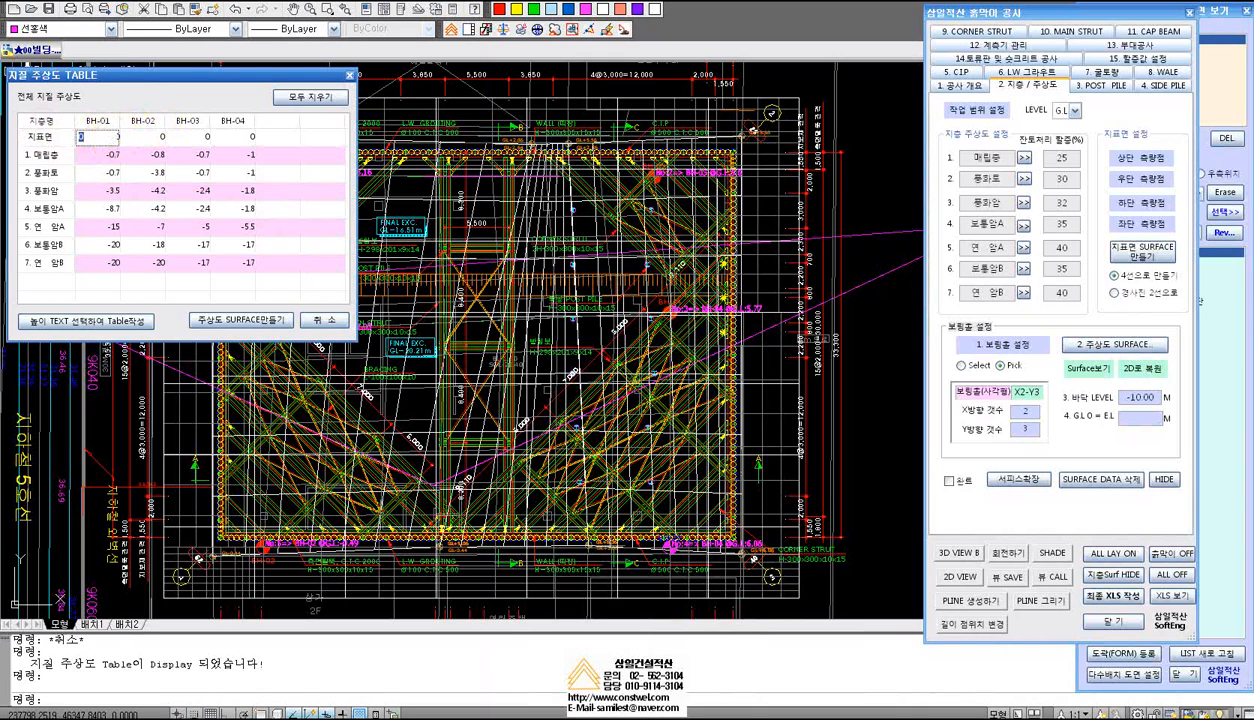
key("alt+Tab")
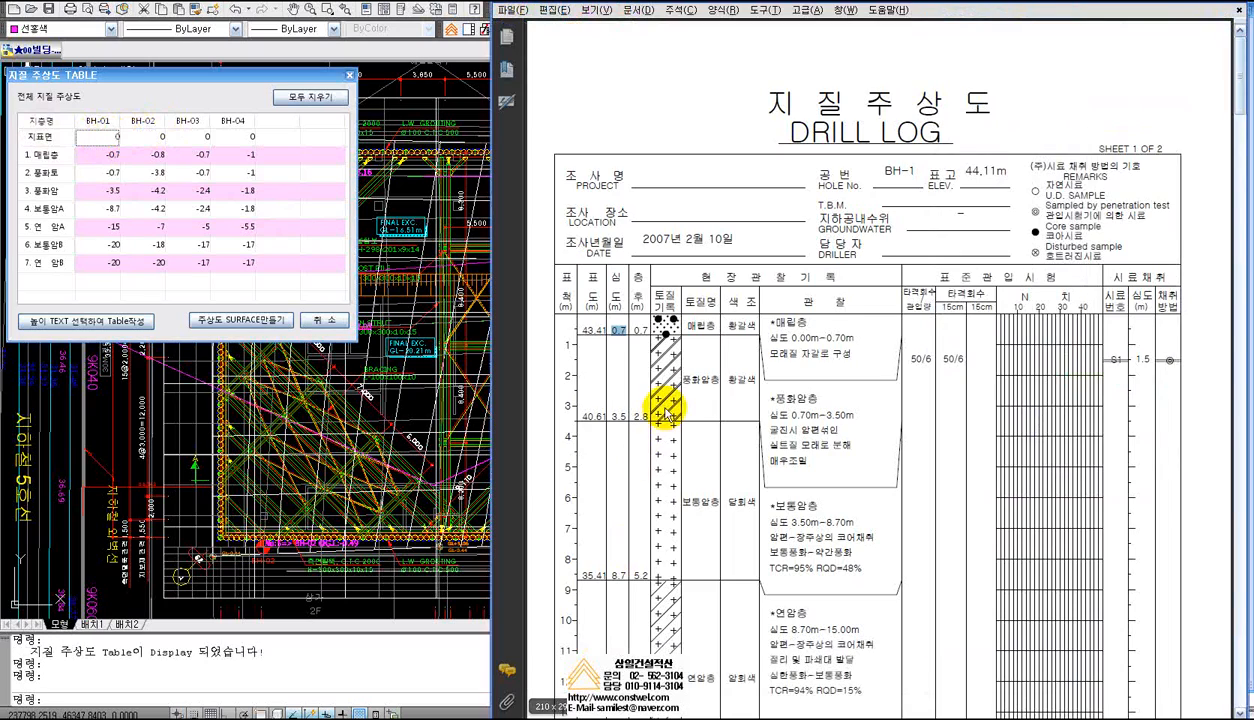
left_click(103, 160)
left_click(104, 163)
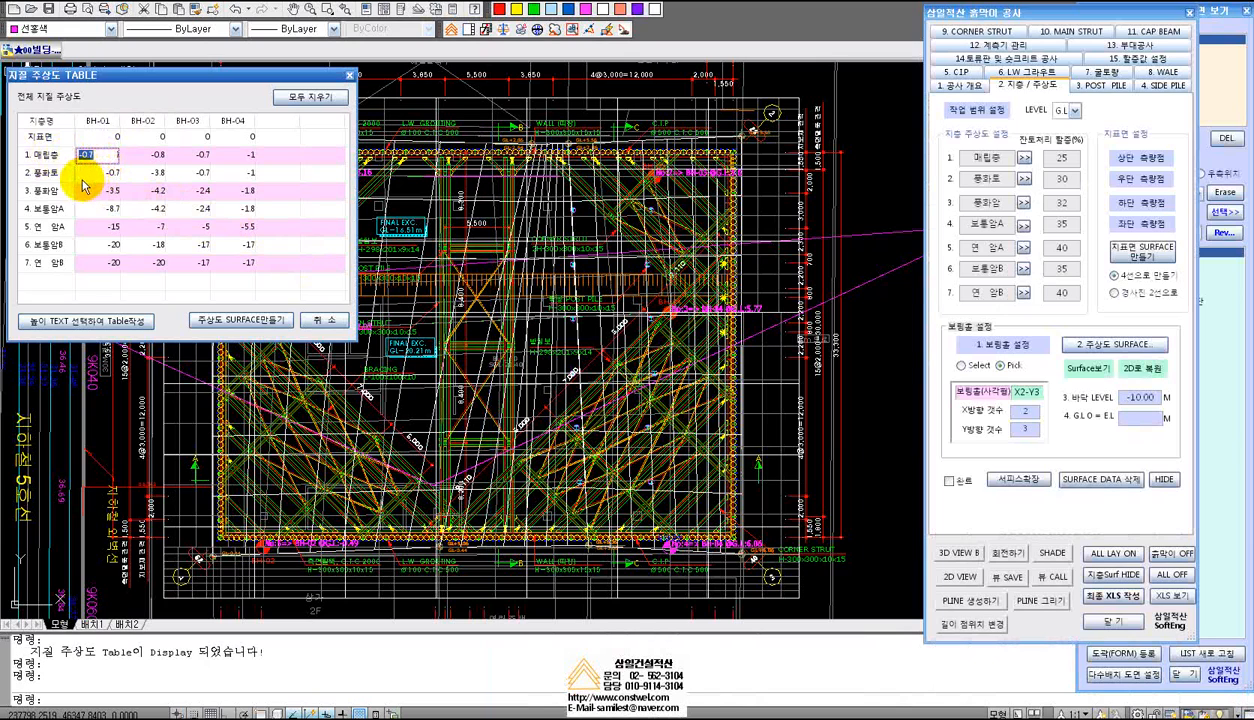
Compare the weathered layers in the BH-1 and BH-2 drill logs with the 풍화토 values for BH-01 and BH-02 in the table
left_click(520, 718)
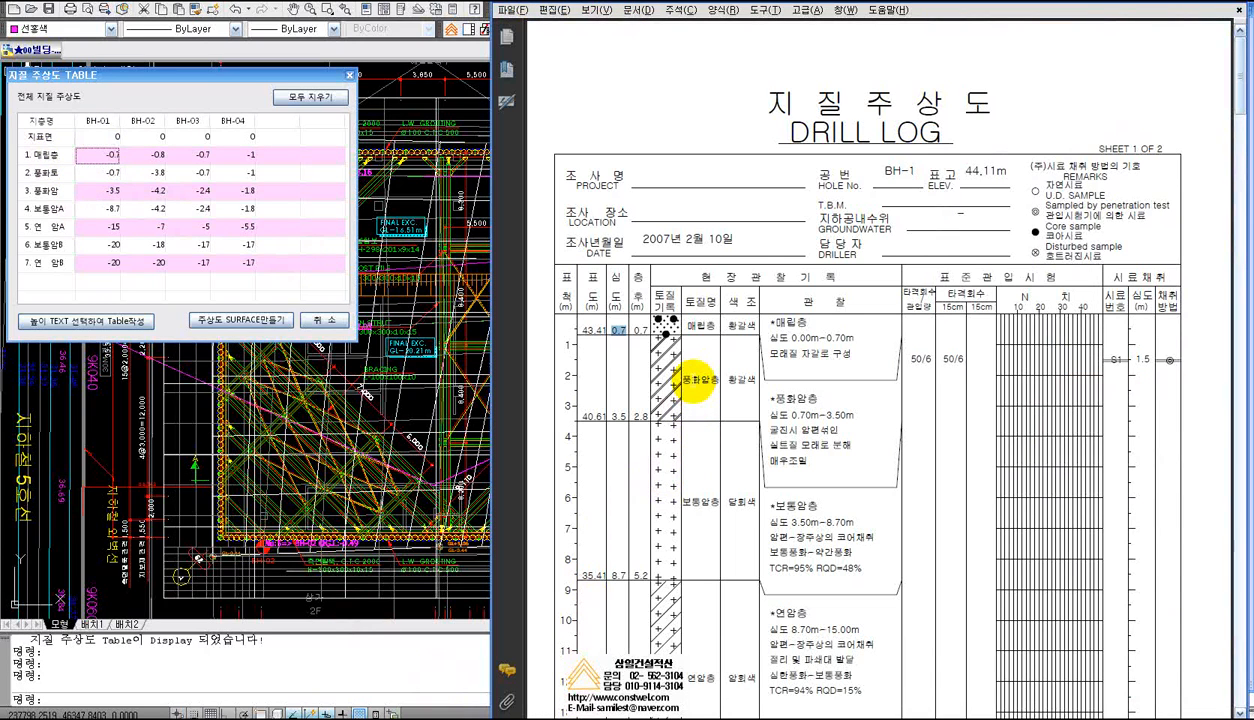
left_click_drag(691, 382, 711, 384)
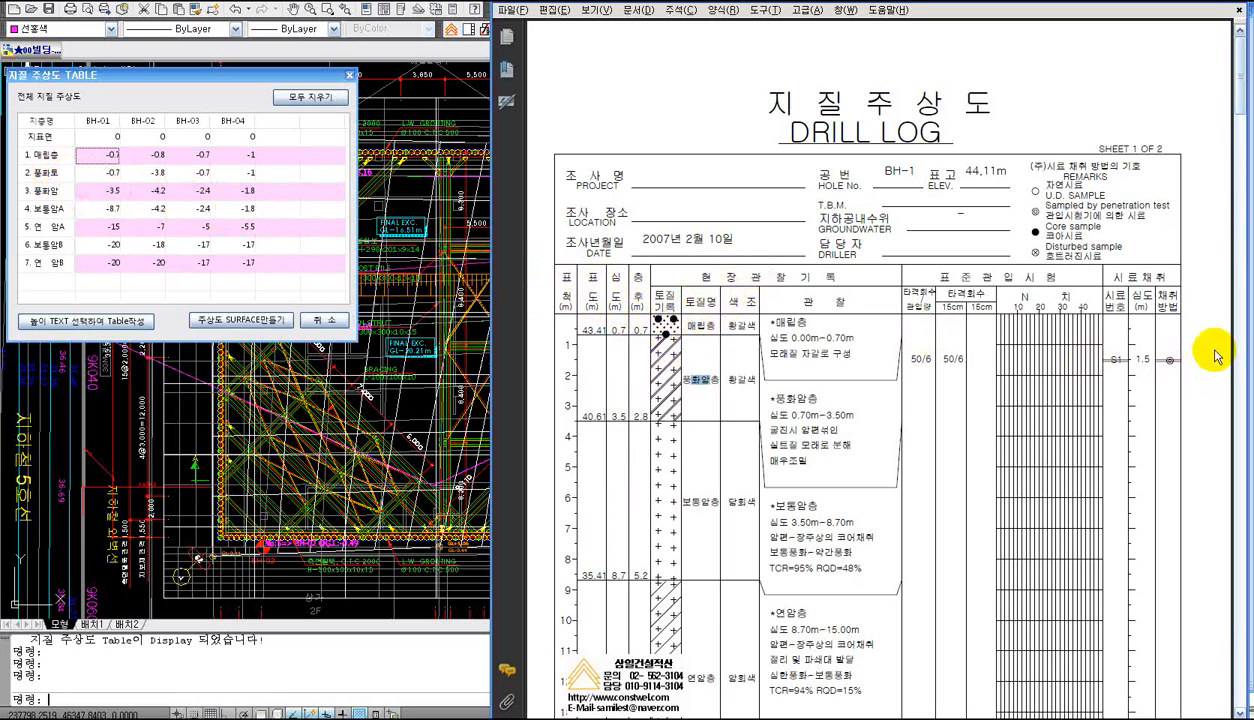
left_click_drag(1241, 104, 1247, 339)
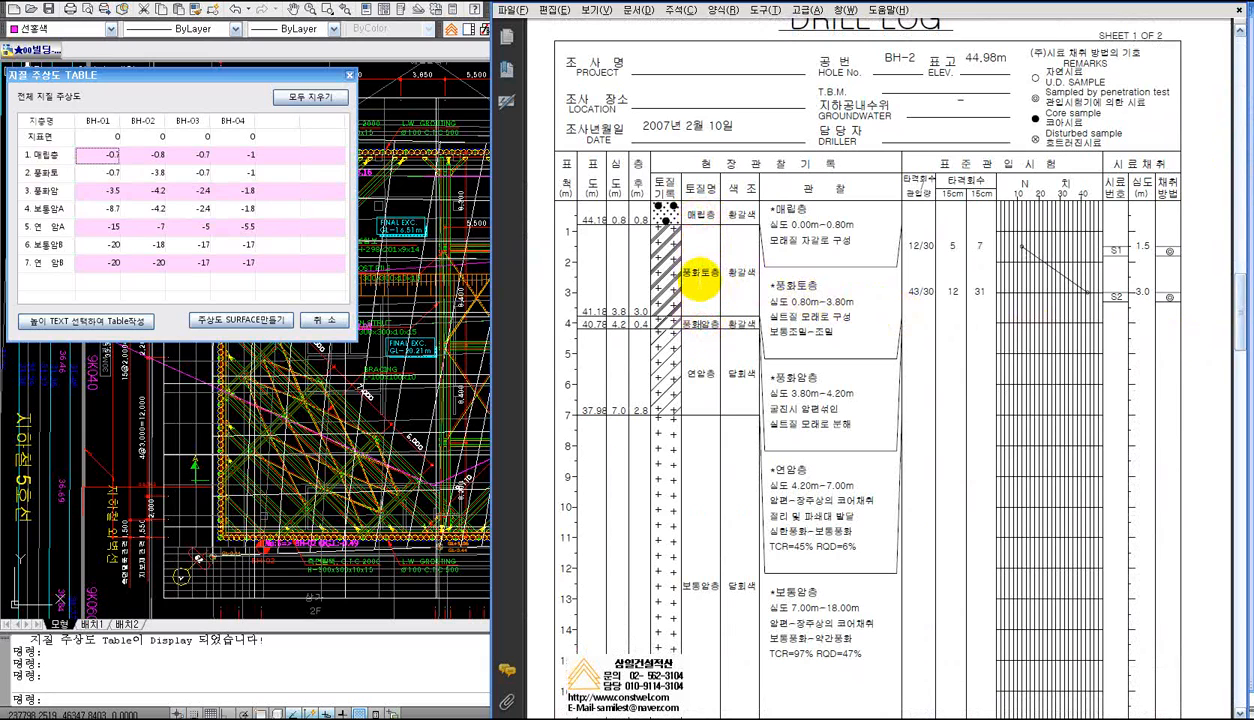
left_click(155, 173)
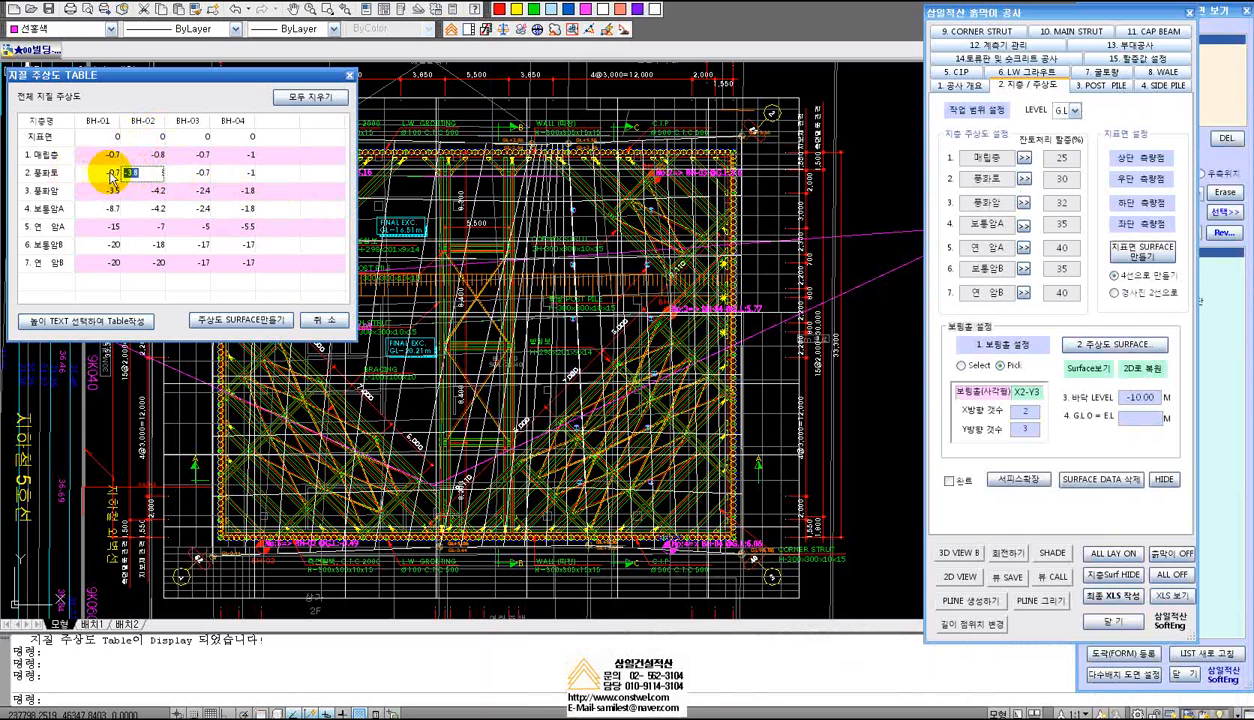
left_click(108, 173)
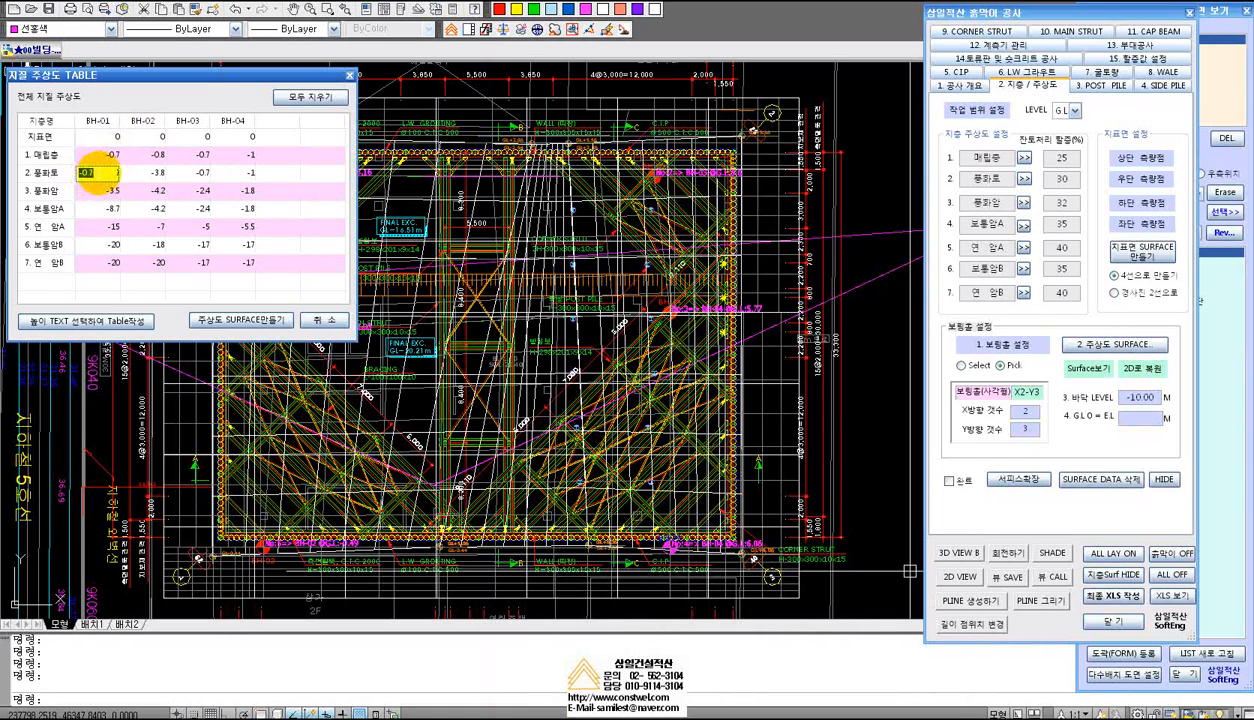
left_click(58, 177)
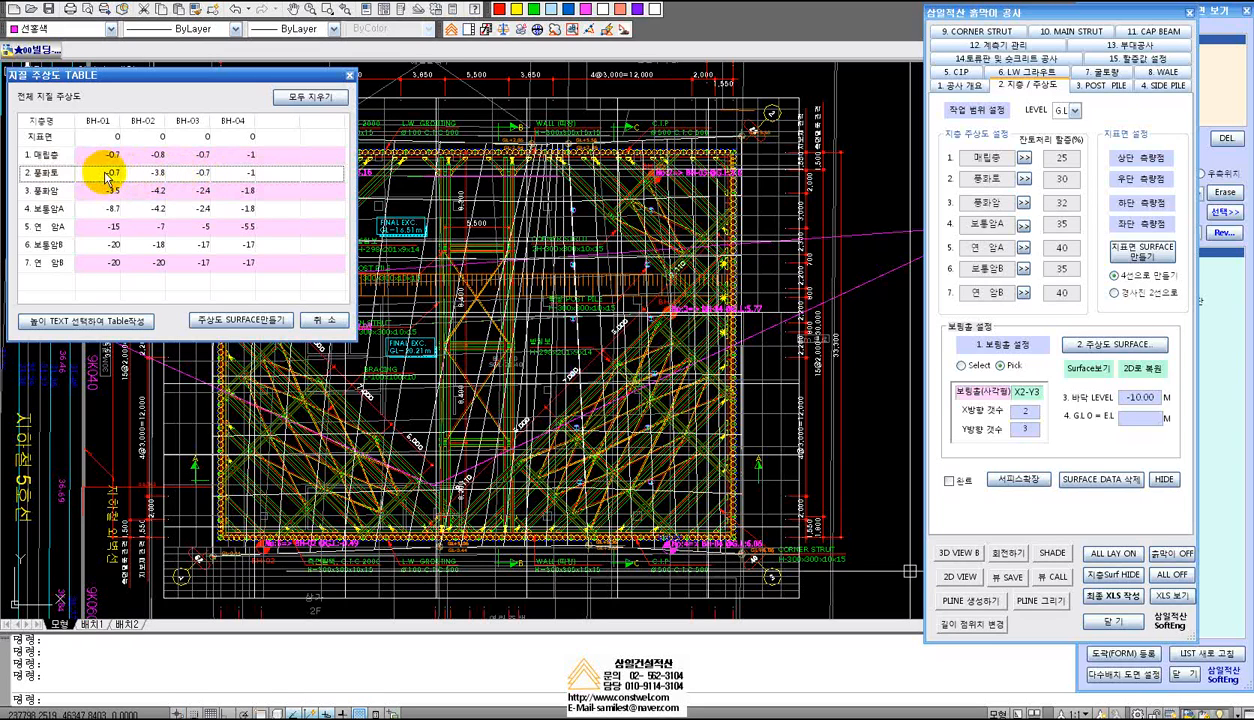
Check the BH-01 보통암A and 보통암B depths against the BH-1 drill log, reading on to its second sheet
key("alt+Tab")
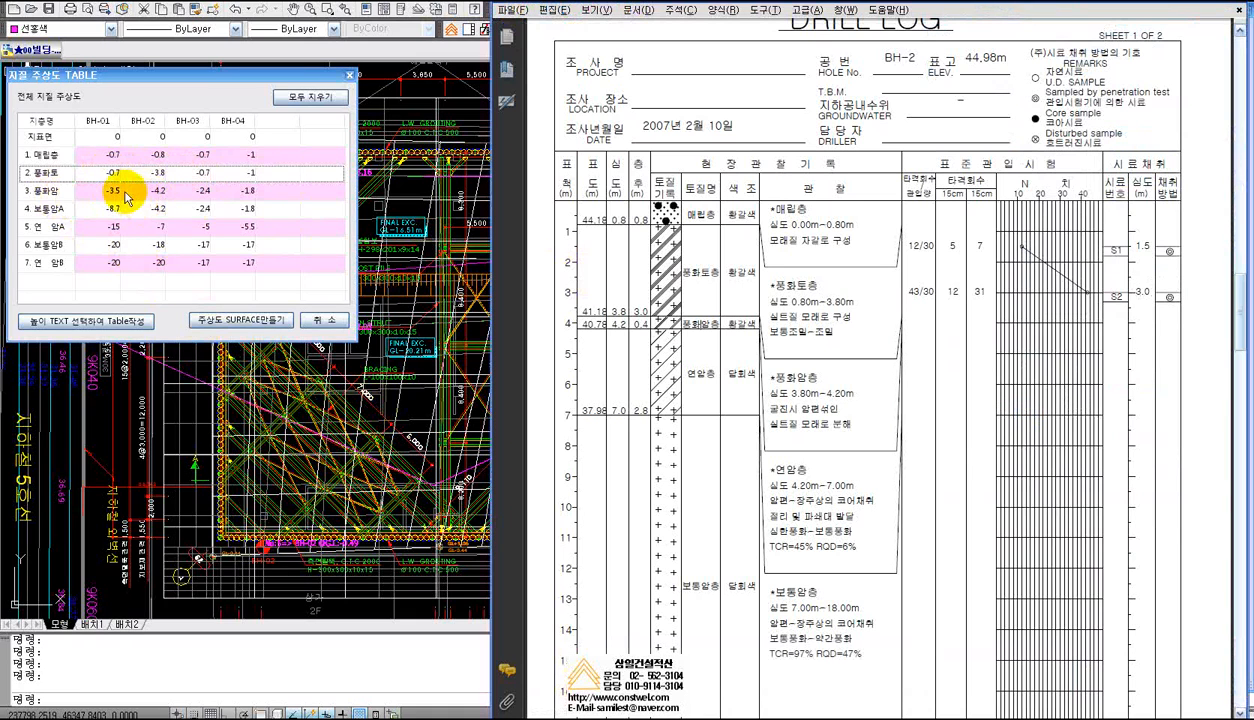
left_click_drag(1235, 312, 1236, 88)
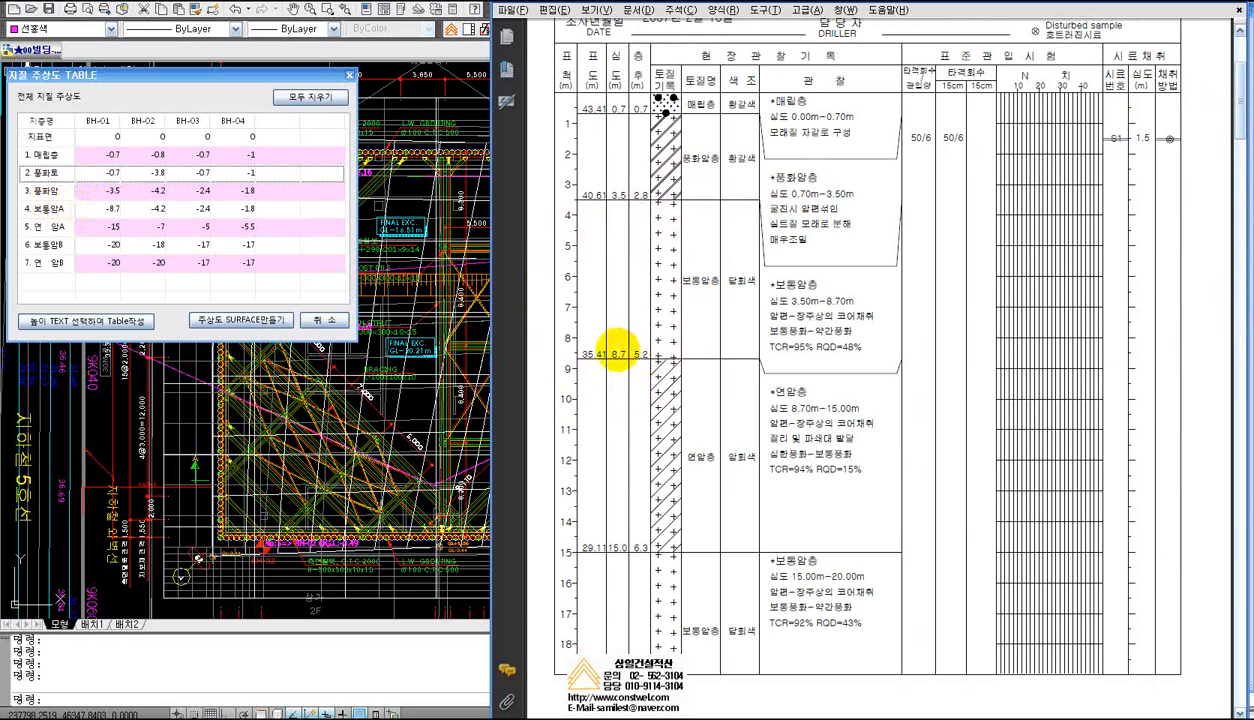
left_click(112, 207)
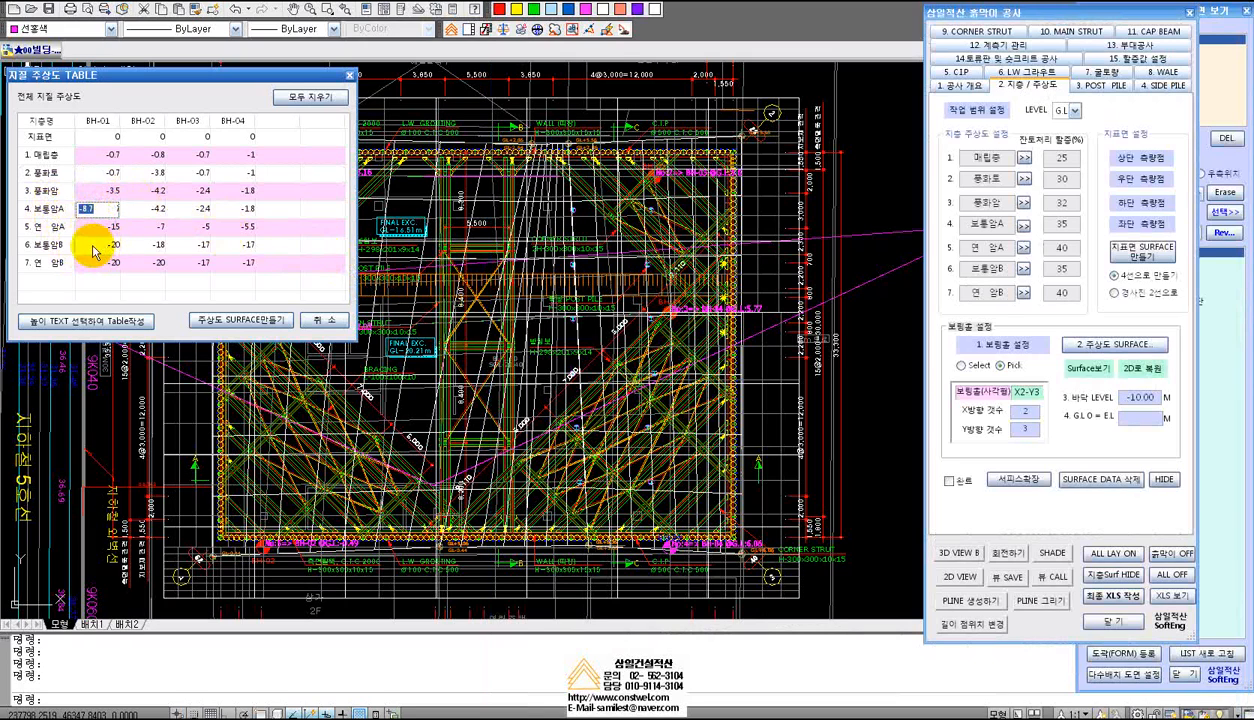
left_click(108, 244)
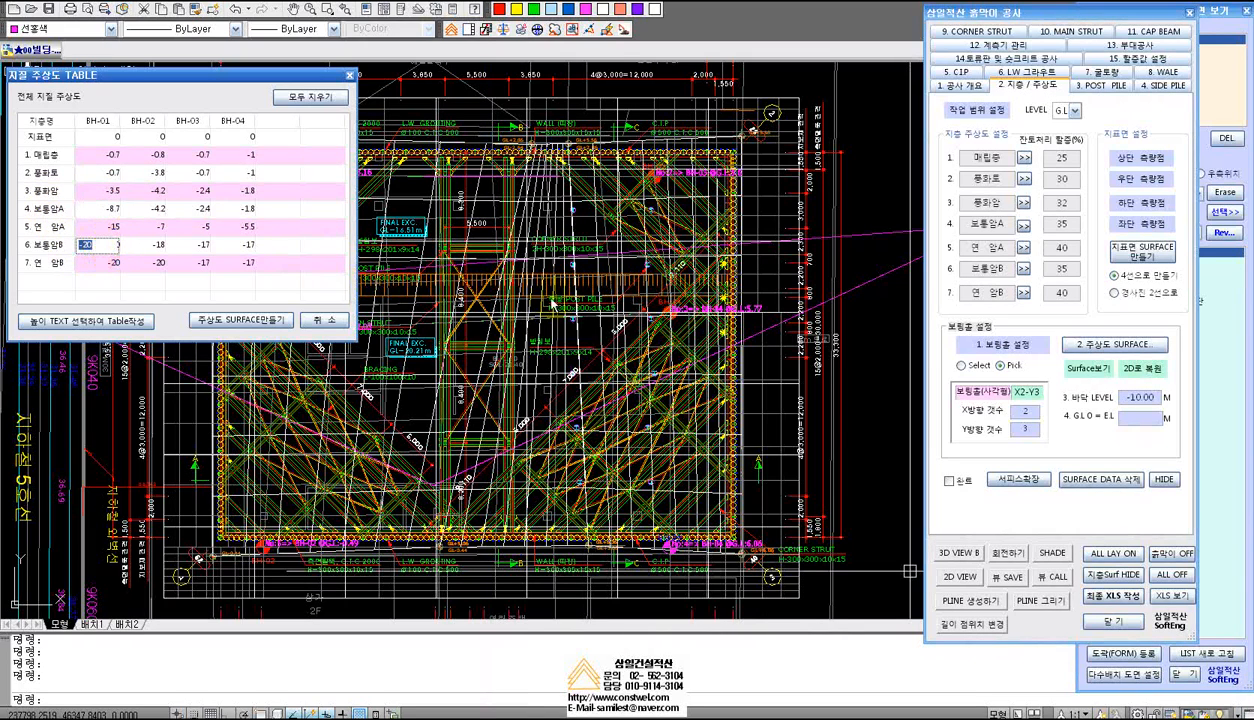
key("alt+Tab")
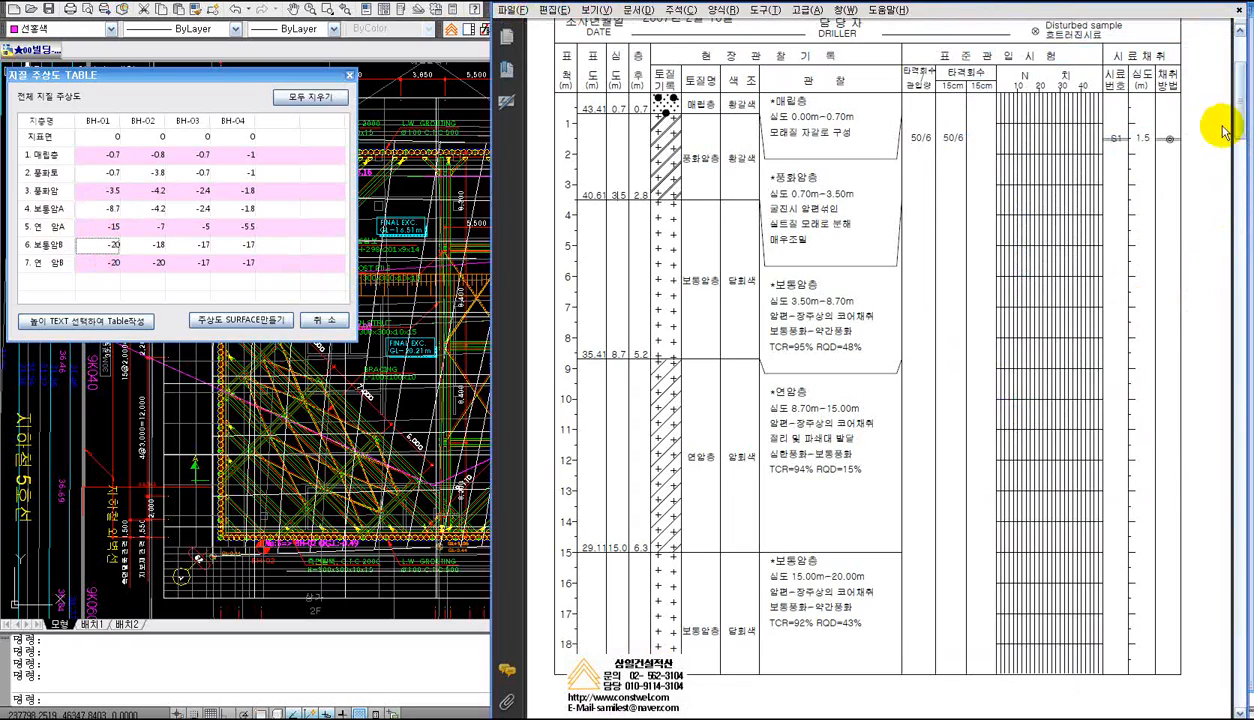
scroll(1243, 131, "down", 2)
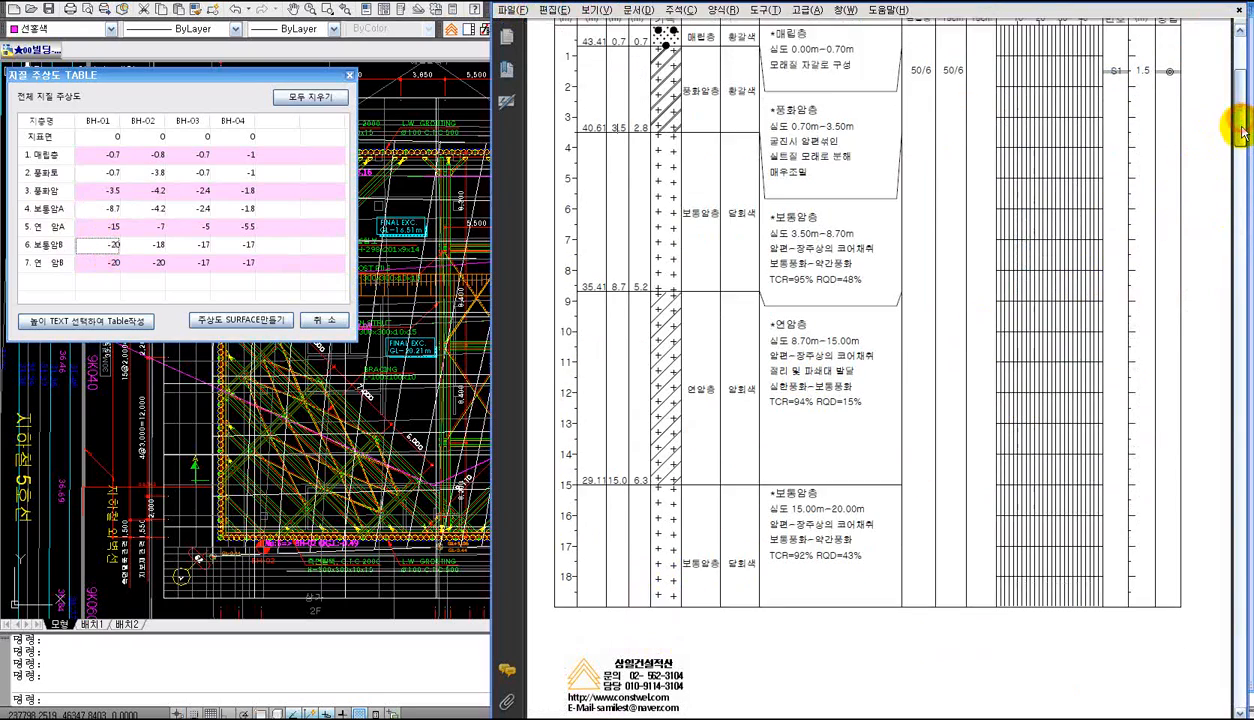
left_click_drag(1243, 131, 1248, 170)
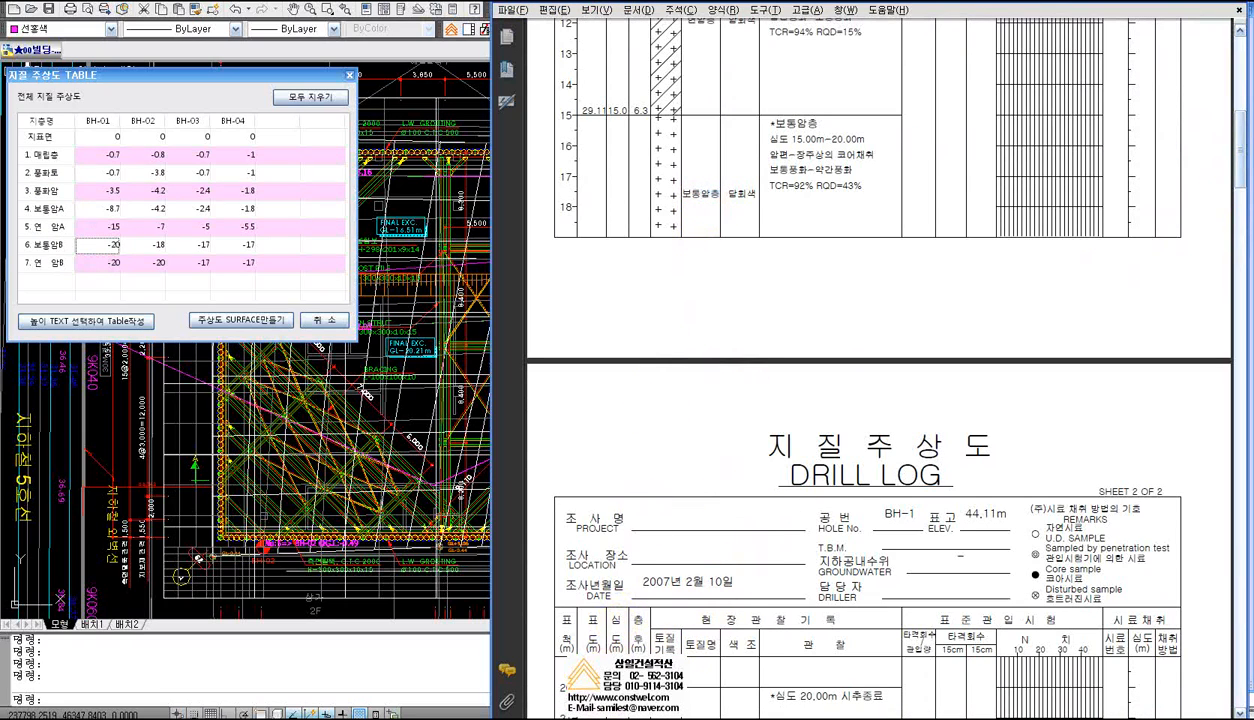
Compare the 보통암A and 보통암B rows in the soil-profile table, including their BH-01 depths
left_click(110, 209)
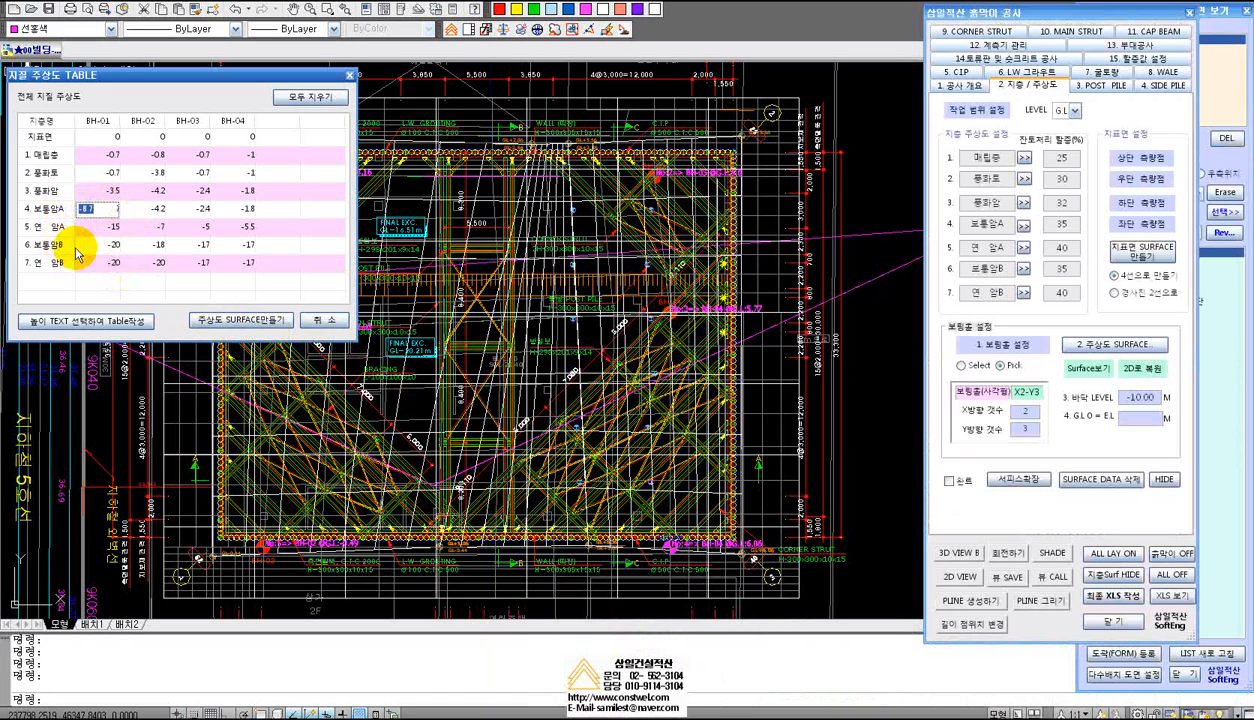
left_click(106, 245)
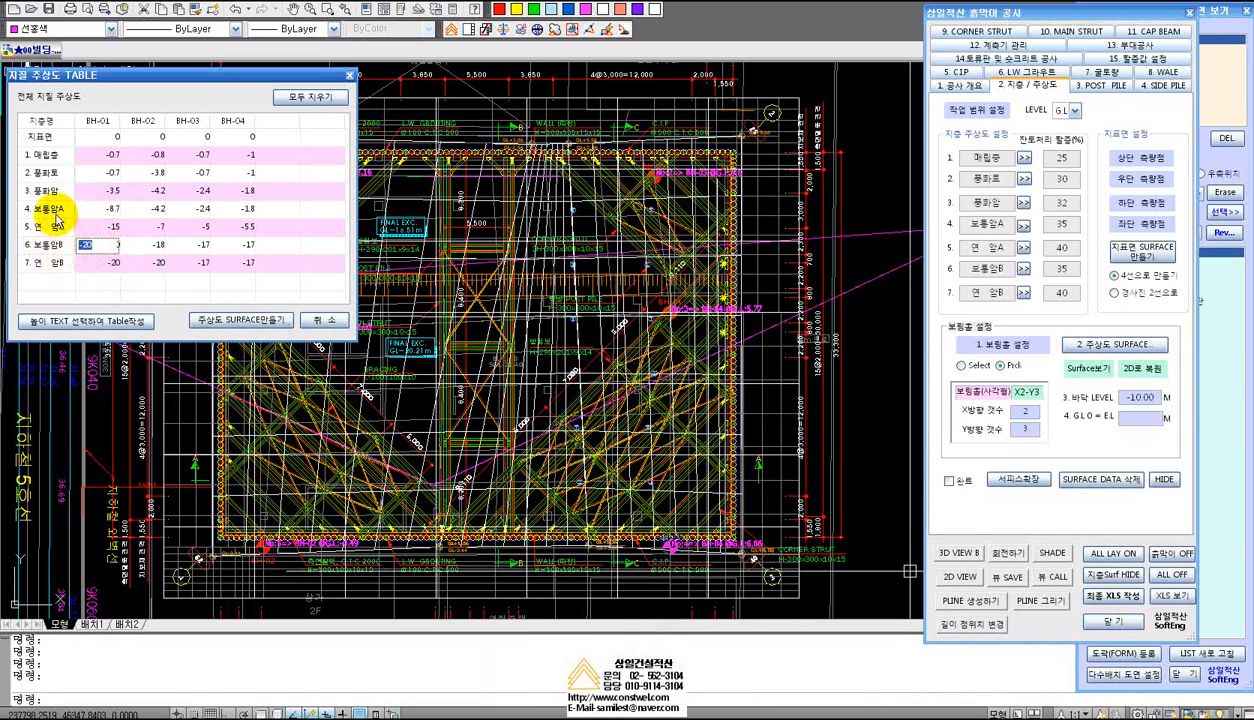
left_click(110, 208)
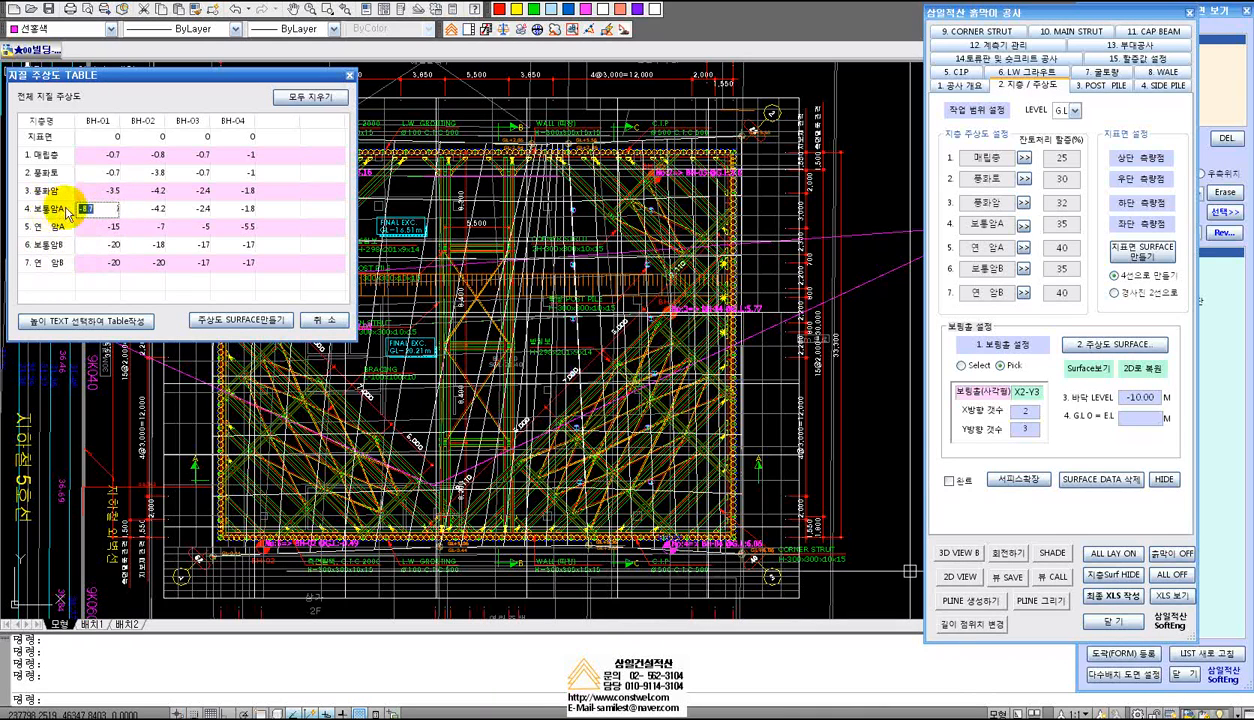
left_click(58, 244)
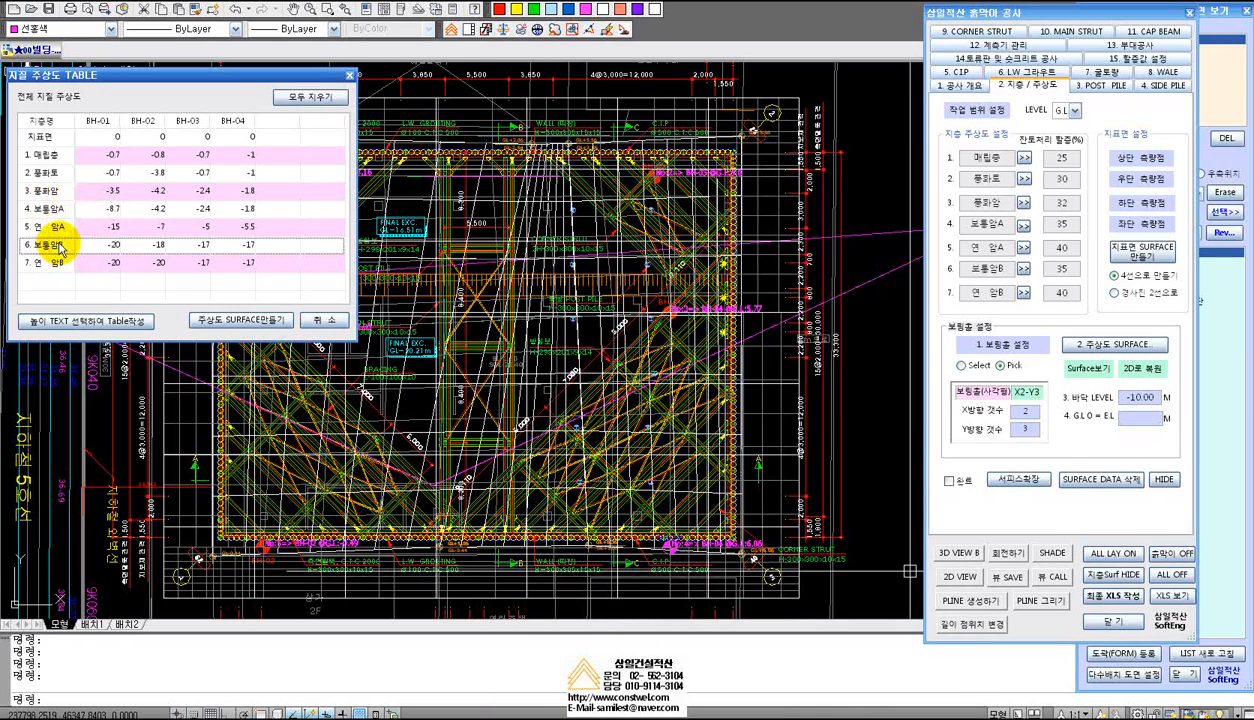
left_click(59, 208)
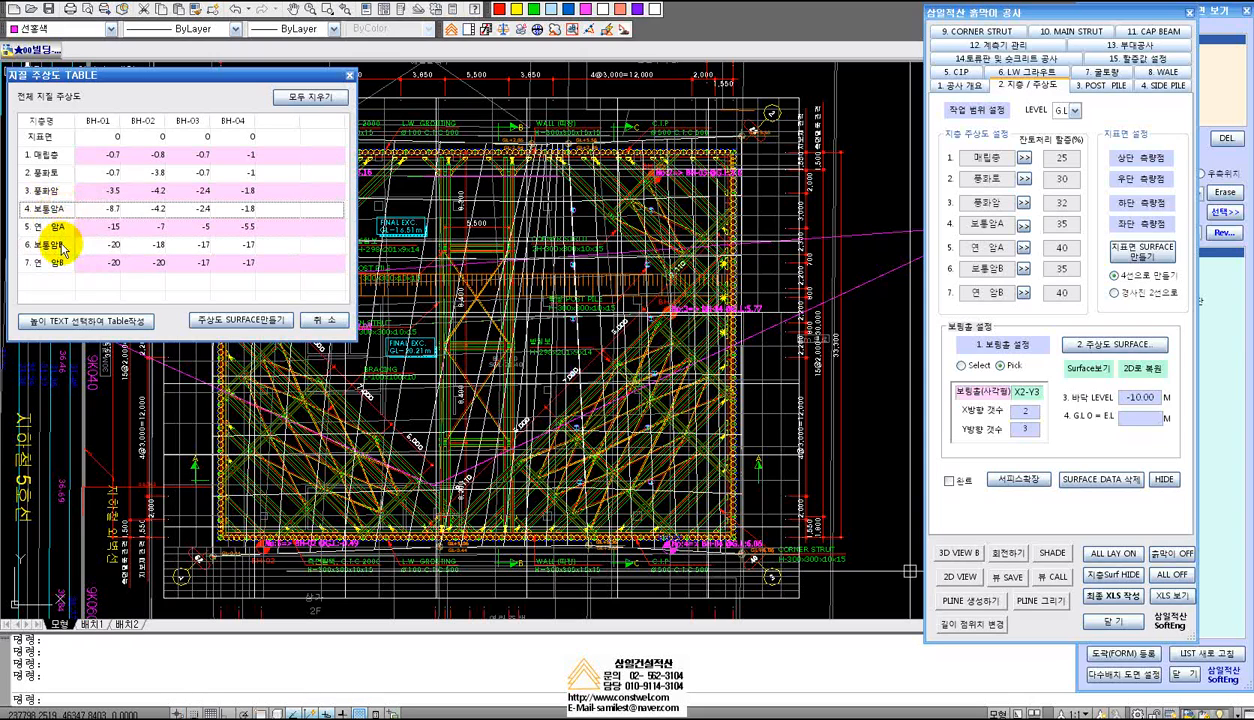
left_click(61, 244)
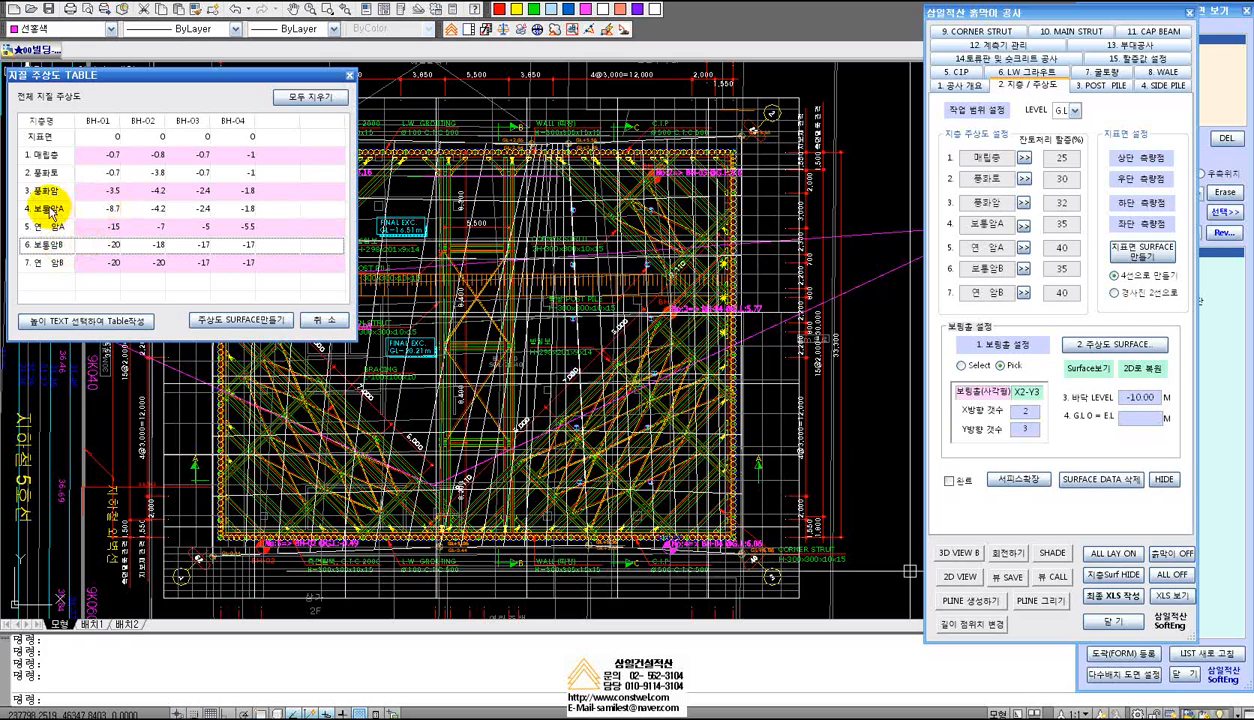
Locate both 보통암층 layers in the BH-1 drill log, match them to the 보통암A and 보통암B rows, and return to the log
left_click(548, 718)
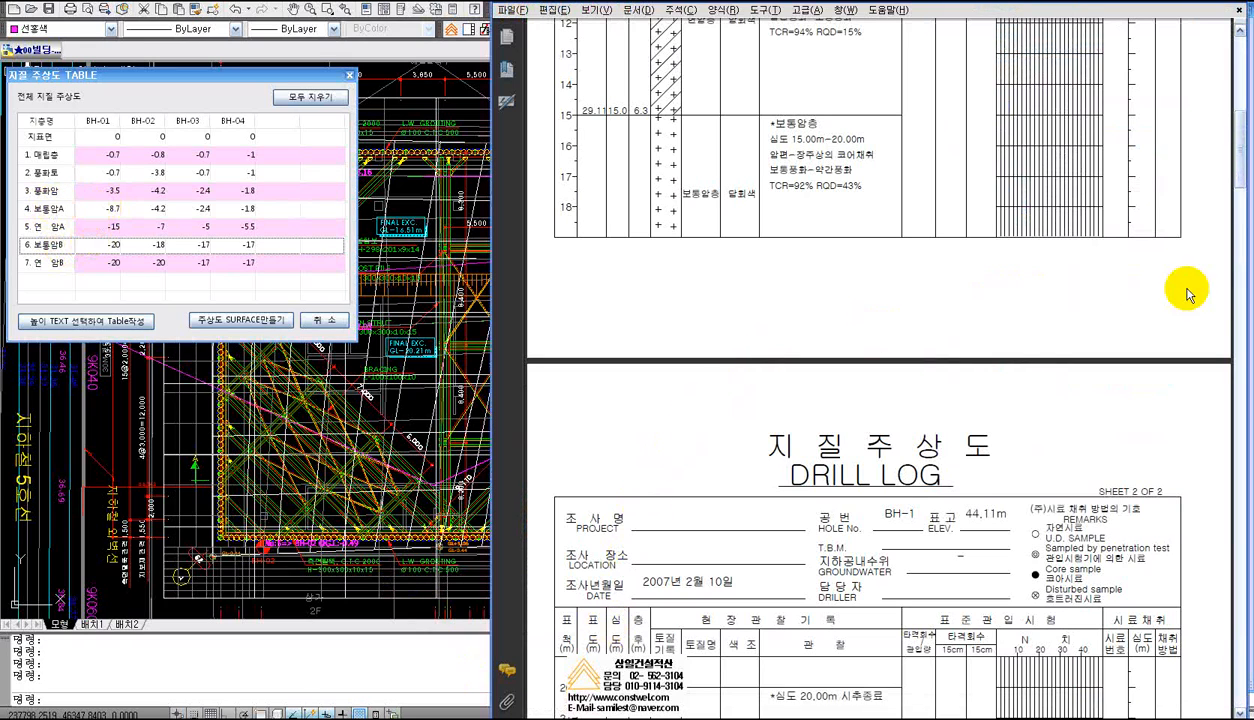
mouse_move(1240, 168)
left_mouse_down()
mouse_move(1245, 107)
mouse_move(1242, 145)
left_mouse_up()
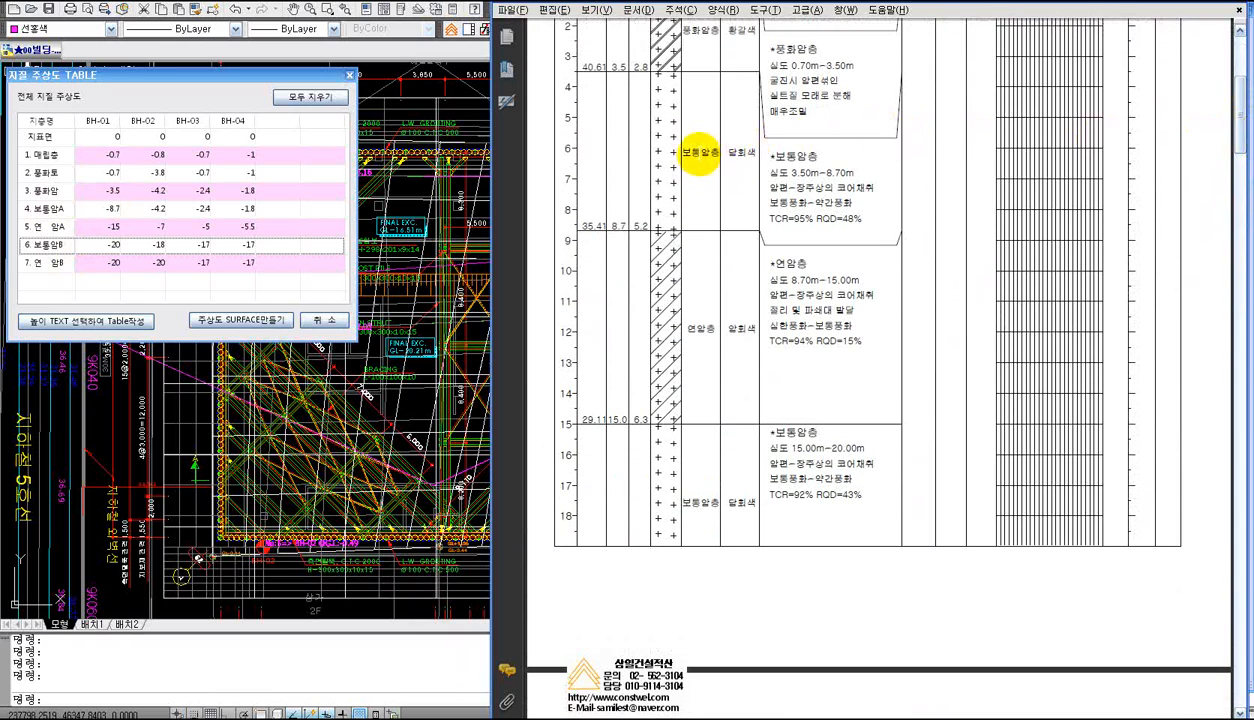
left_click_drag(669, 153, 706, 153)
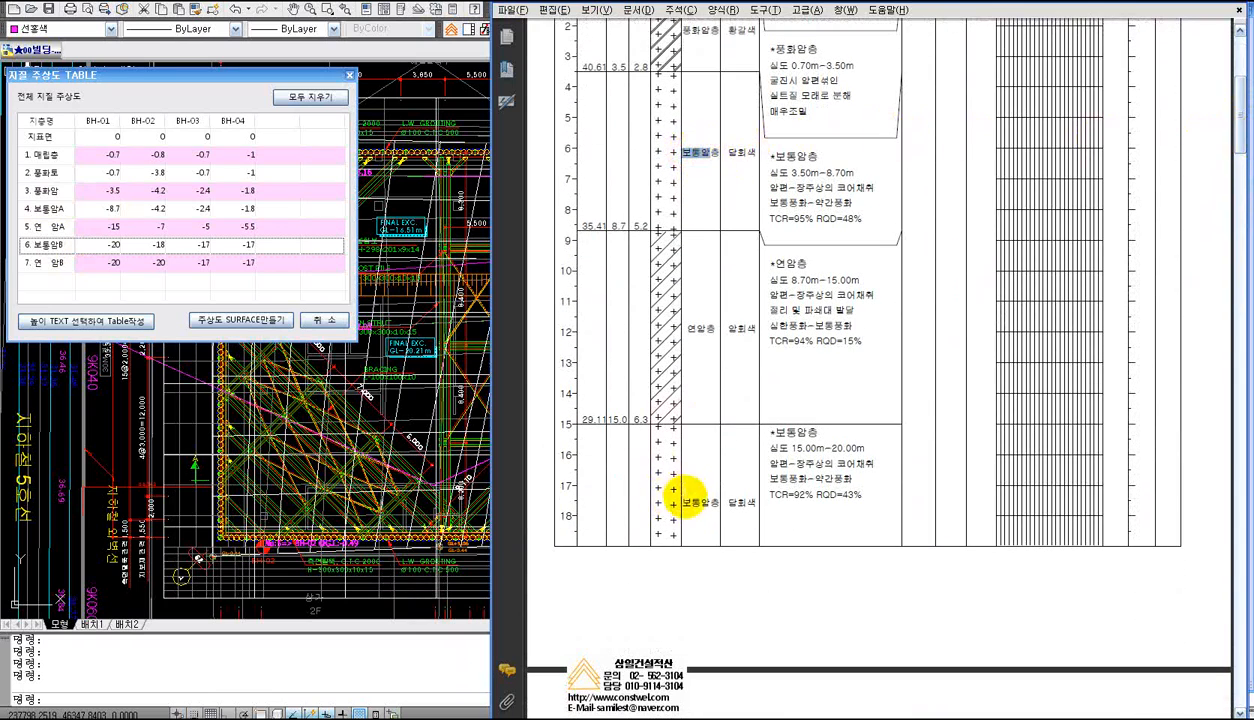
left_click_drag(682, 502, 714, 504)
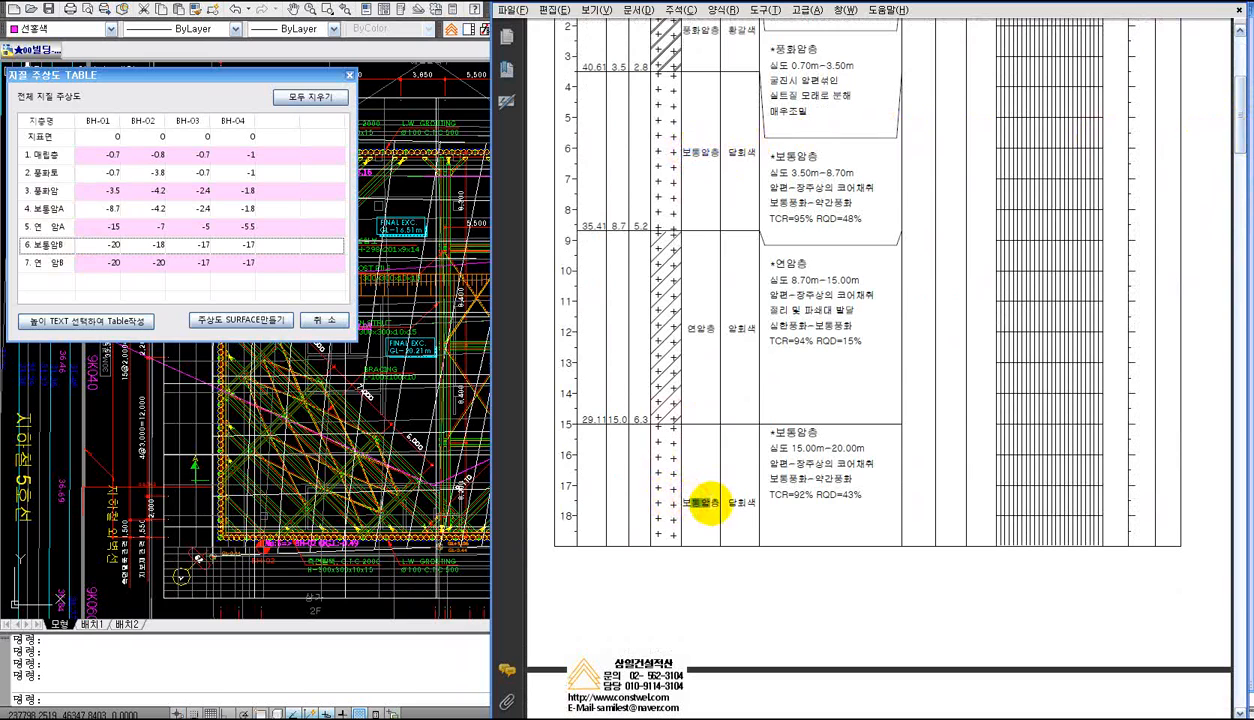
left_click(58, 210)
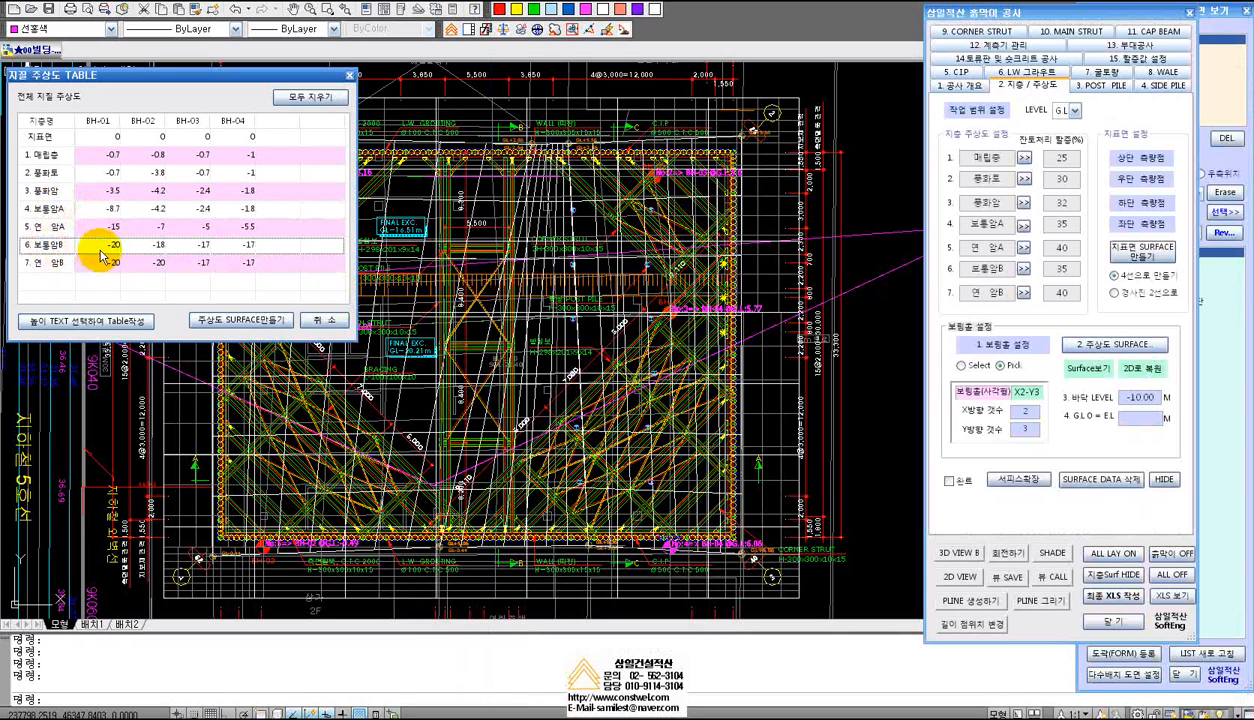
left_click(52, 211)
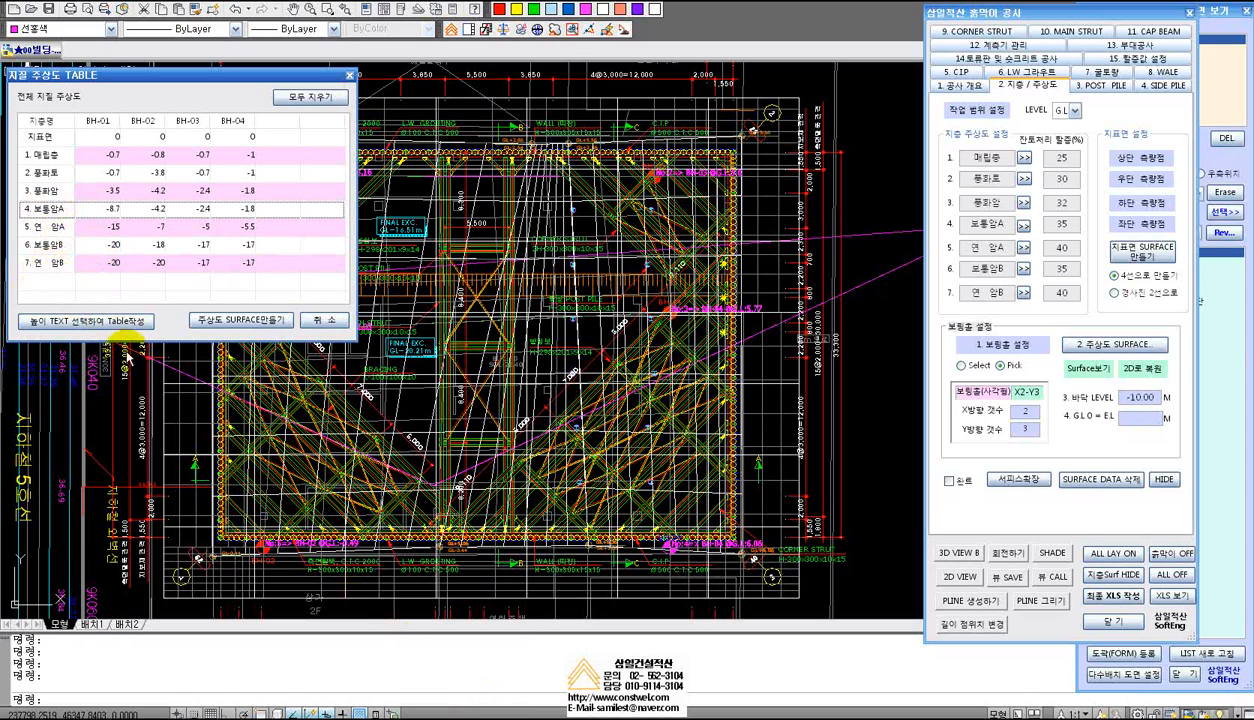
left_click(522, 717)
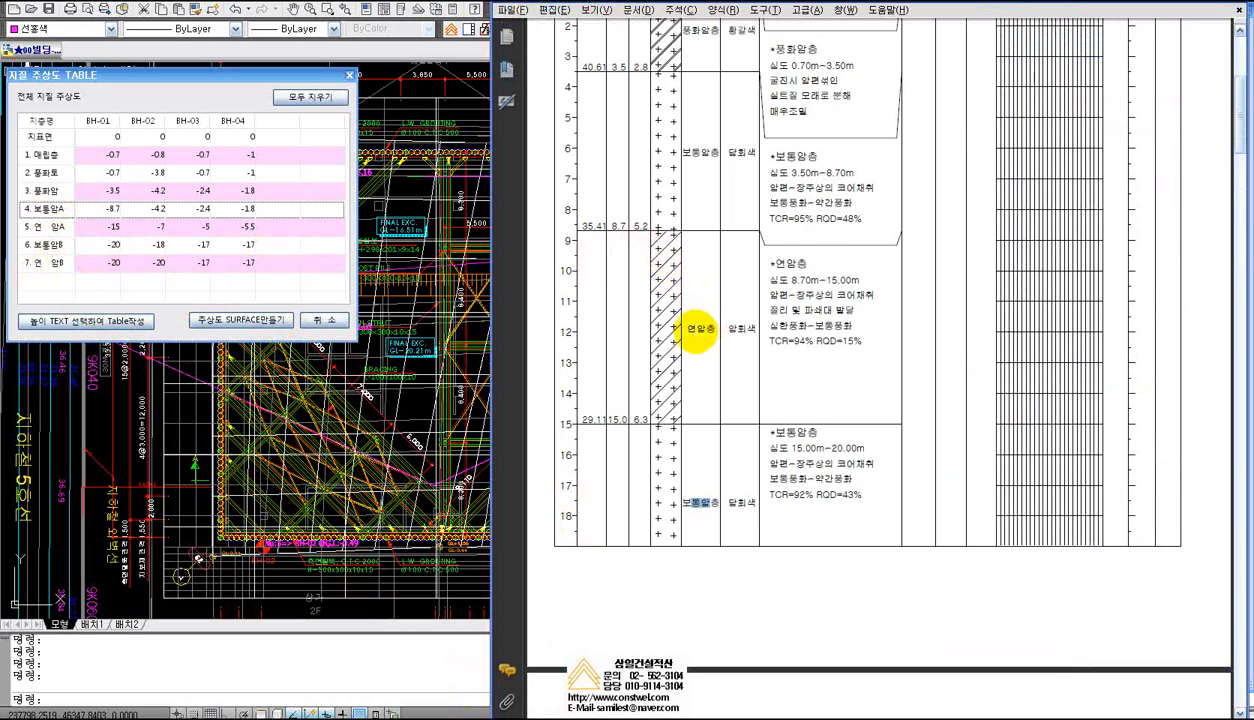
Check the 연암층 depth in the BH-1 drill log against the BH-01 연암A value in the table
left_click_drag(697, 330, 716, 330)
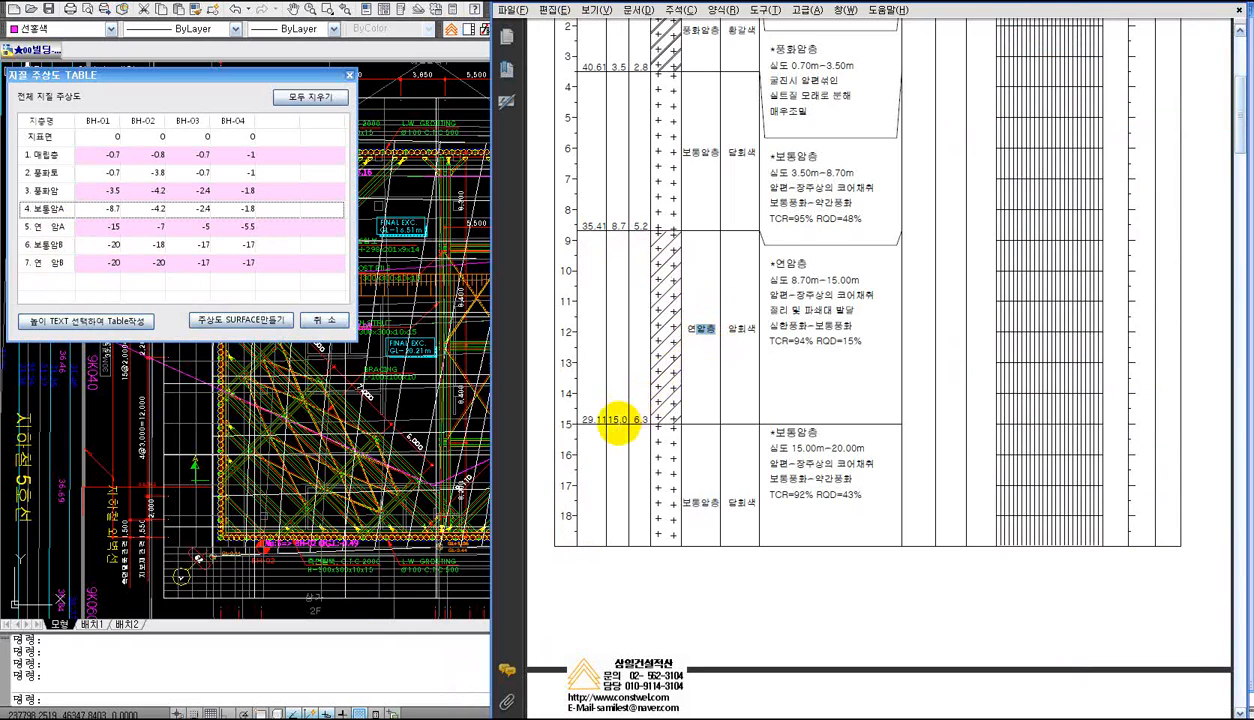
left_click(613, 418)
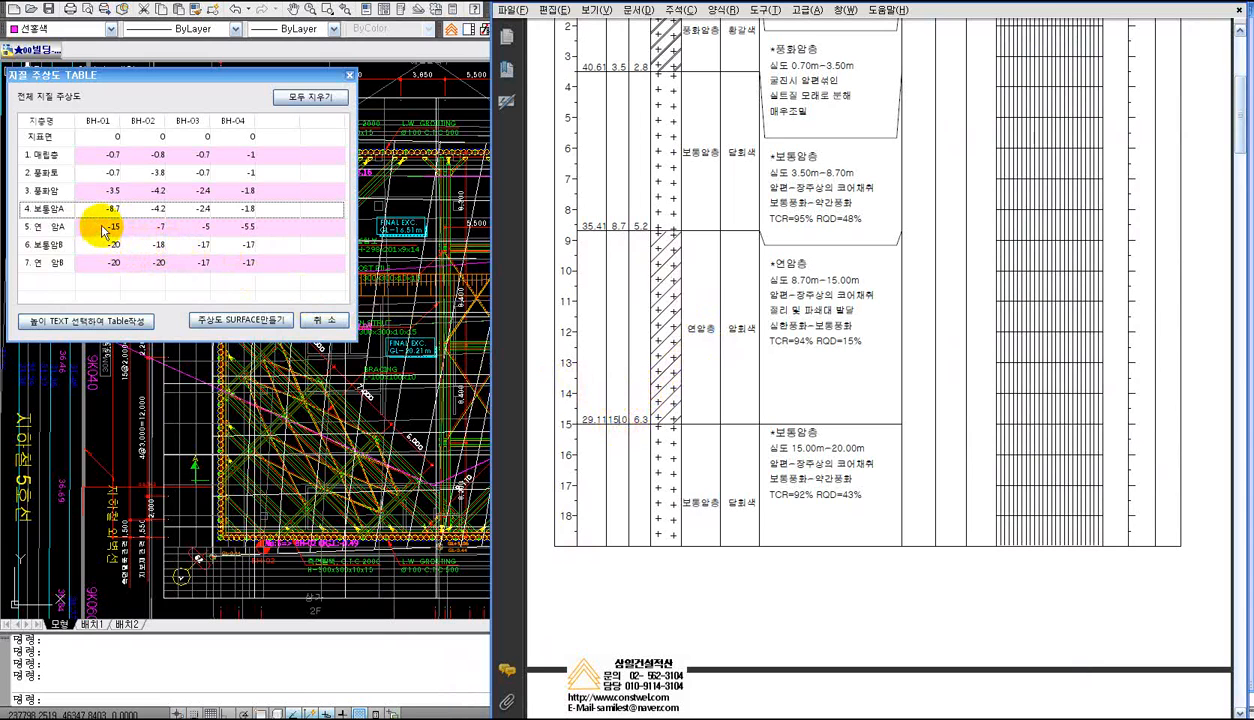
double_click(103, 229)
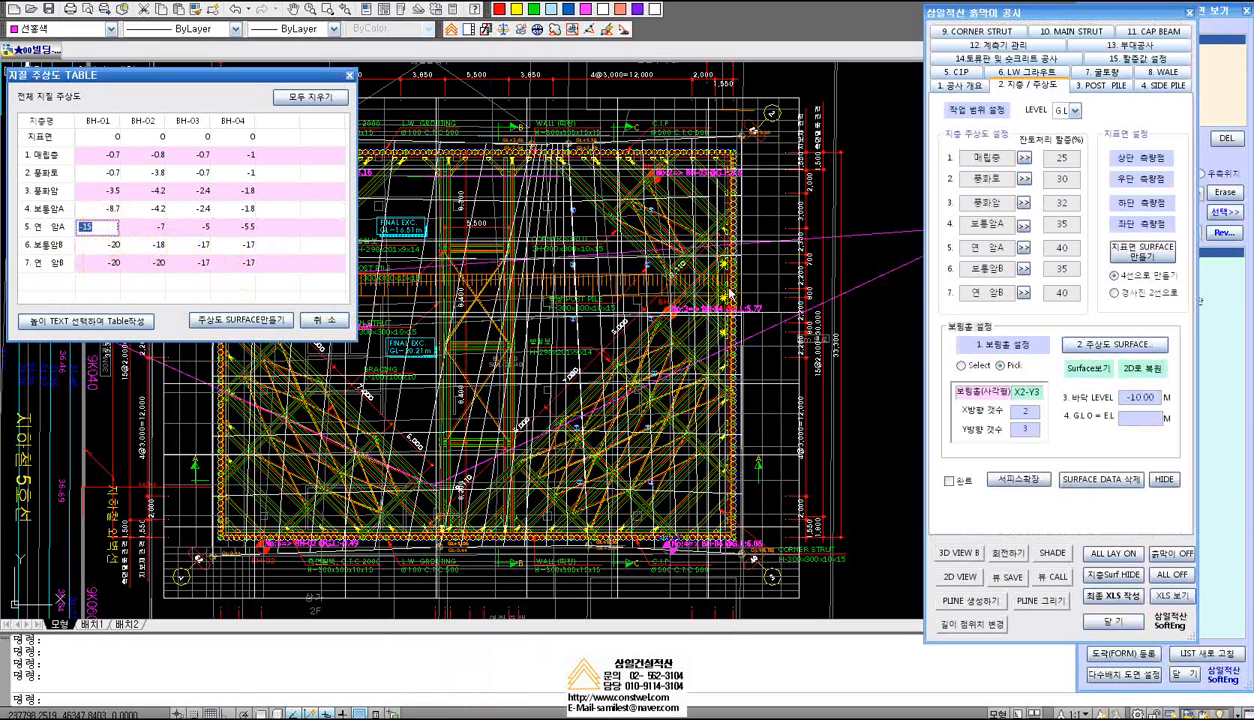
Read on through the second sheet of the BH-1 drill log to the first sheet of the BH-2 log
left_click(838, 718)
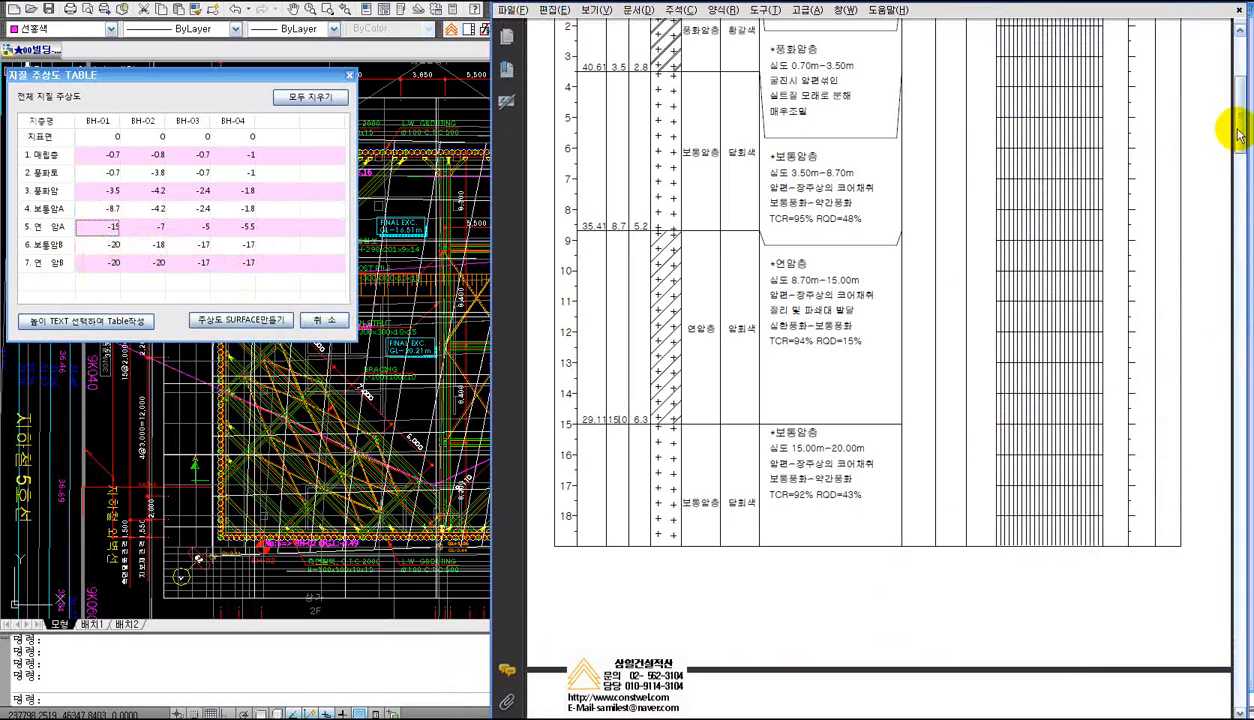
scroll(1232, 126, "down", 8)
scroll(1247, 172, "down", 1)
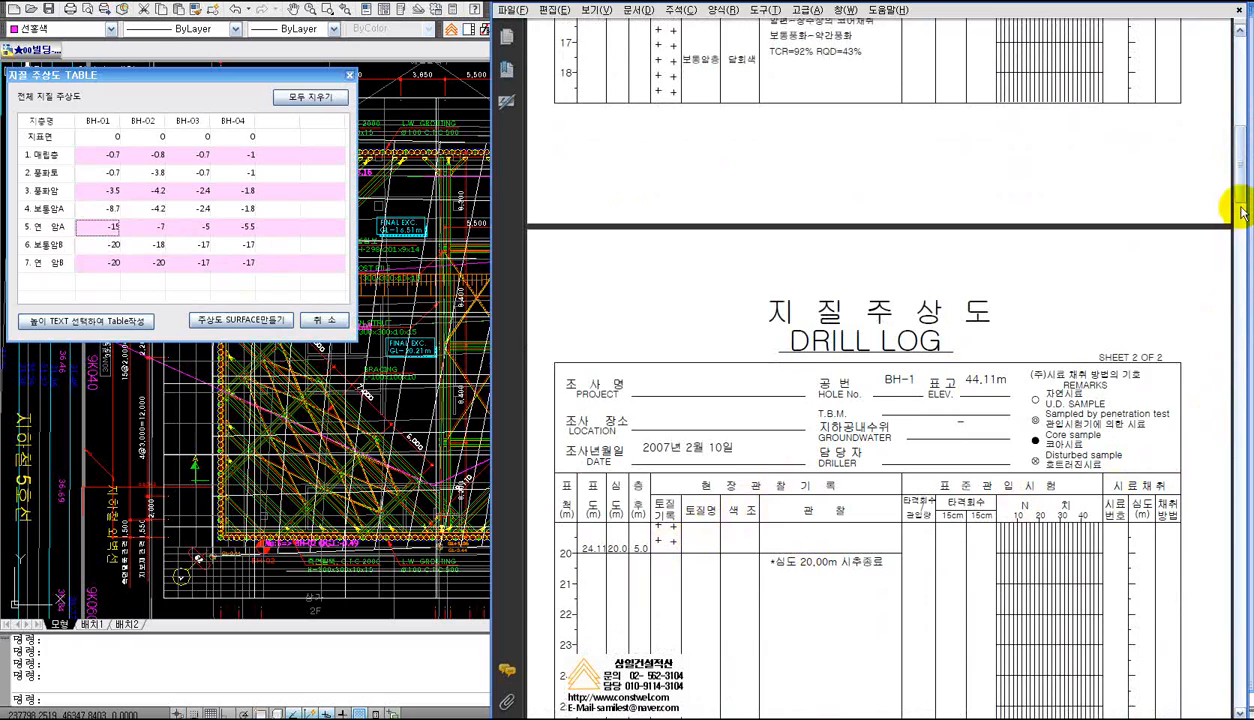
left_click_drag(1245, 201, 1243, 315)
scroll(1065, 140, "down", 4)
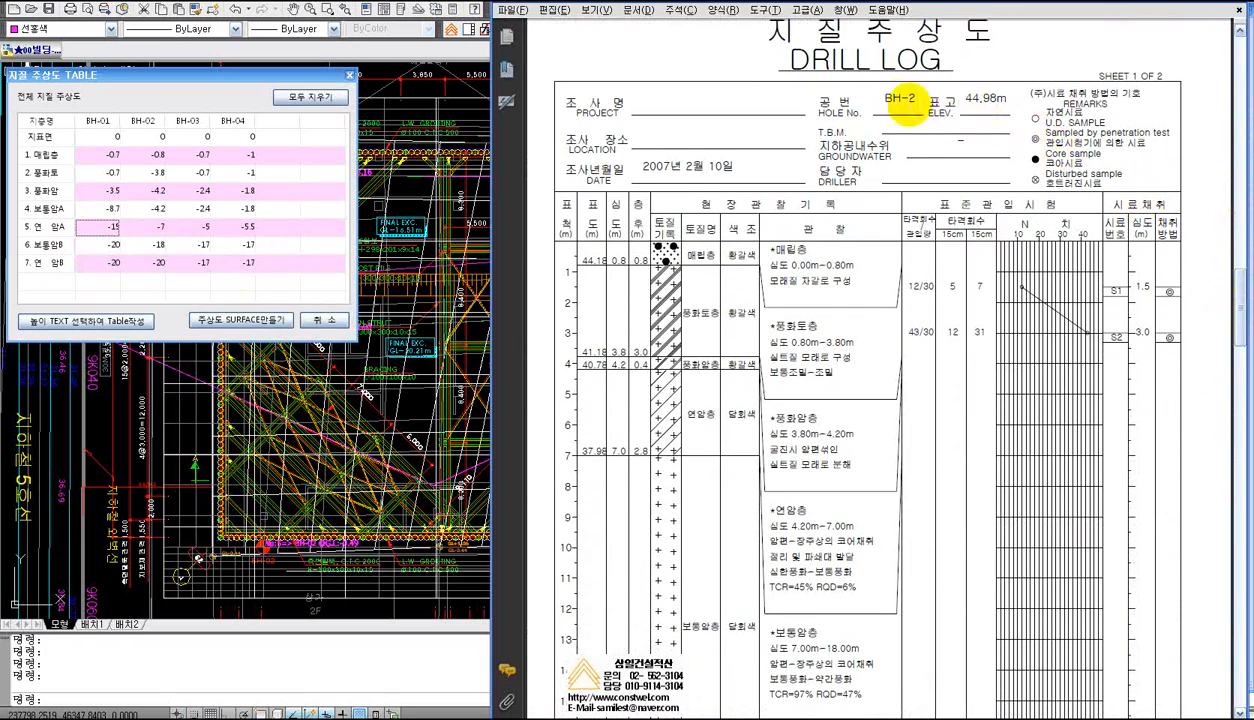
double_click(899, 97)
Locate both 연암층 layers and the 보통암층 between them across the two sheets of the BH-2 drill log
left_click_drag(1233, 292, 1244, 365)
scroll(1212, 266, "up", 6)
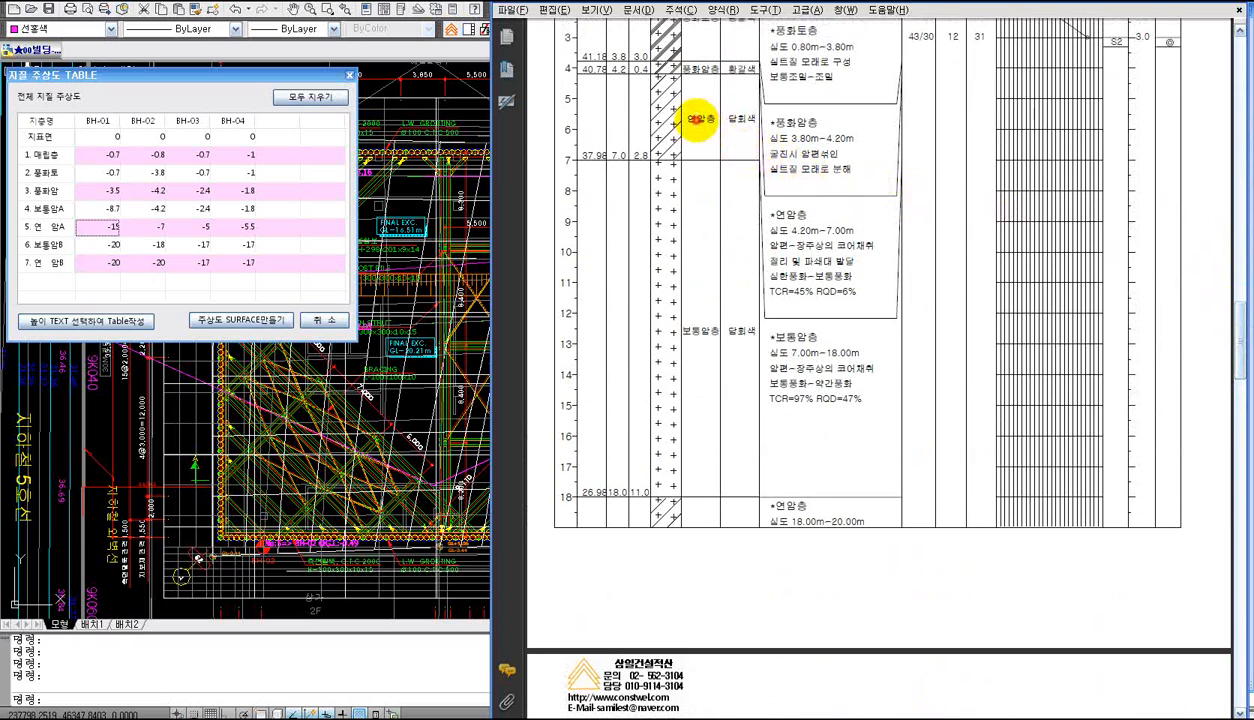
left_click_drag(1238, 322, 1244, 380)
scroll(1244, 380, "down", 3)
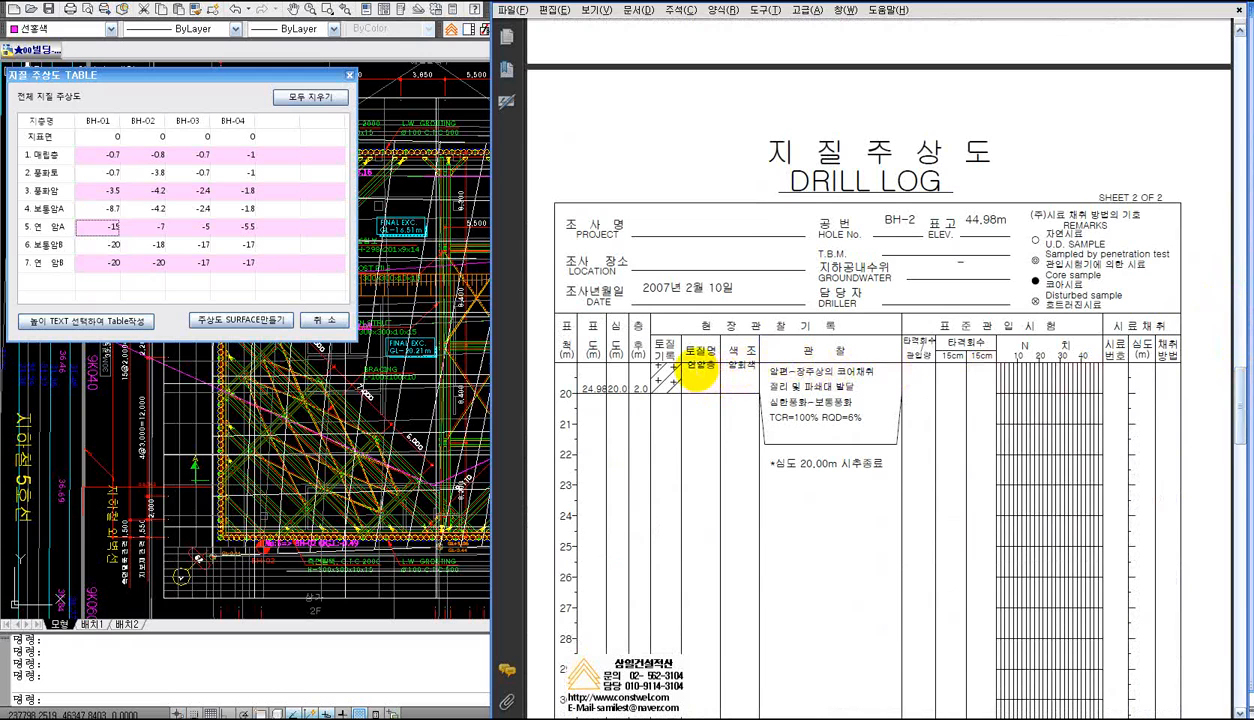
left_click_drag(697, 367, 705, 368)
left_click_drag(1237, 418, 1237, 345)
left_click_drag(711, 269, 699, 270)
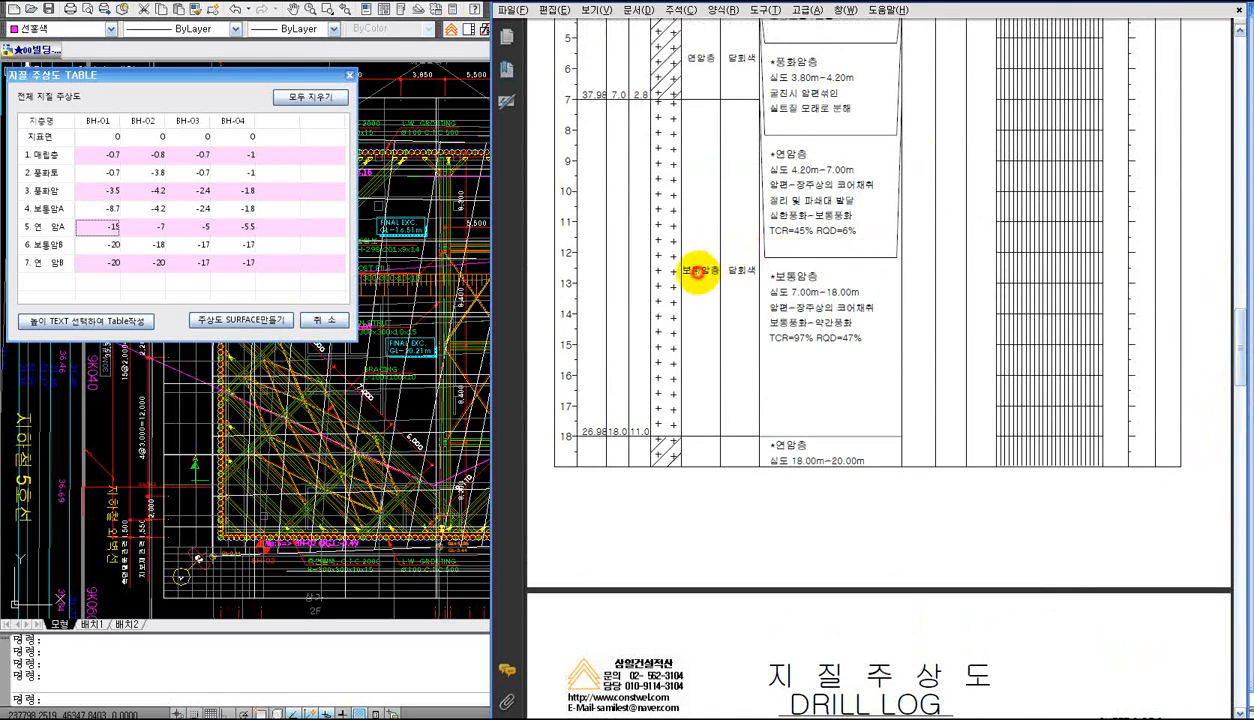
Examine the BH-02 연암A and 연암B depths and the BH-01 연암B depth in the soil-profile table
left_click(157, 230)
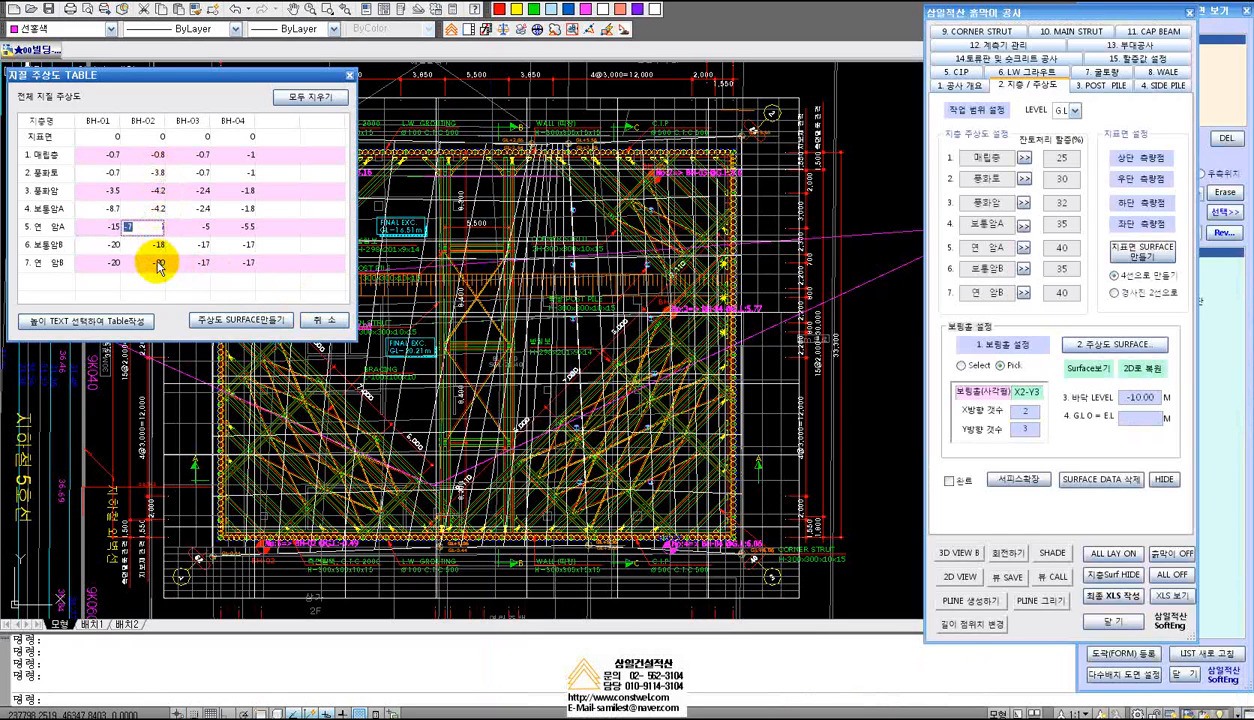
left_click(158, 262)
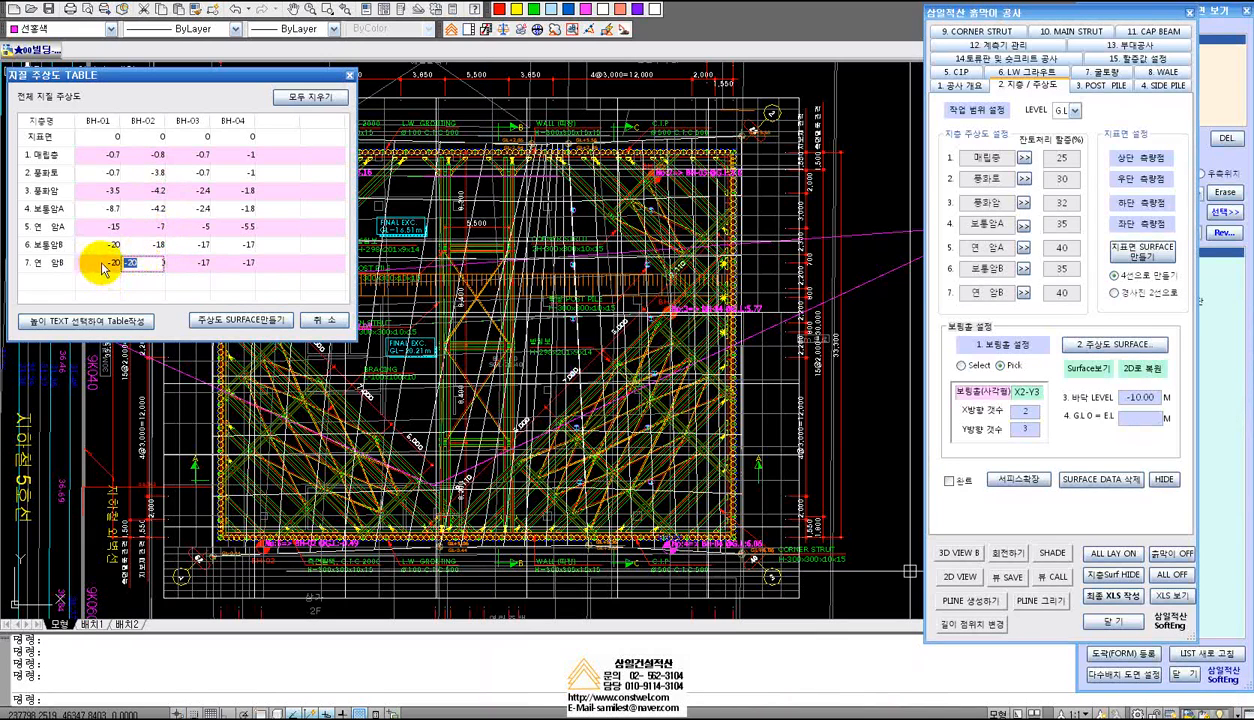
left_click(105, 264)
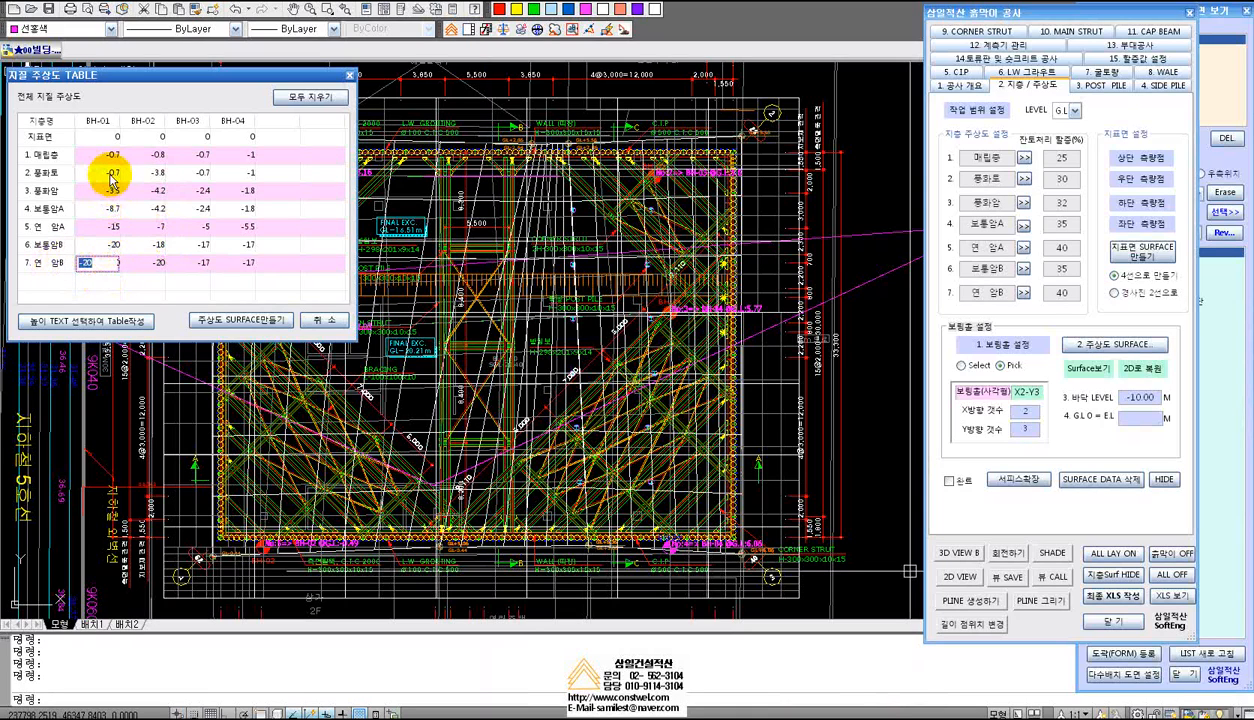
Compare the BH-01 풍화토 and 연암B depths in the table with those of the layers directly above them, 매립층 and 보통암B
left_click(111, 173)
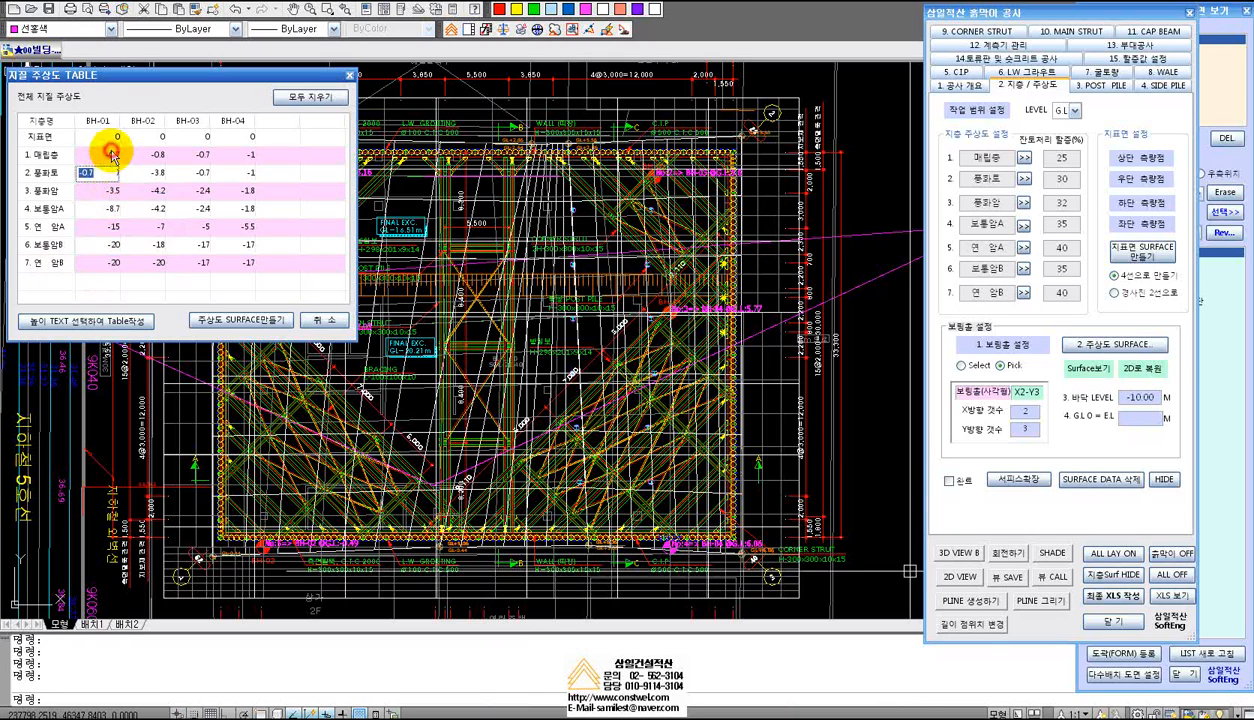
left_click(111, 153)
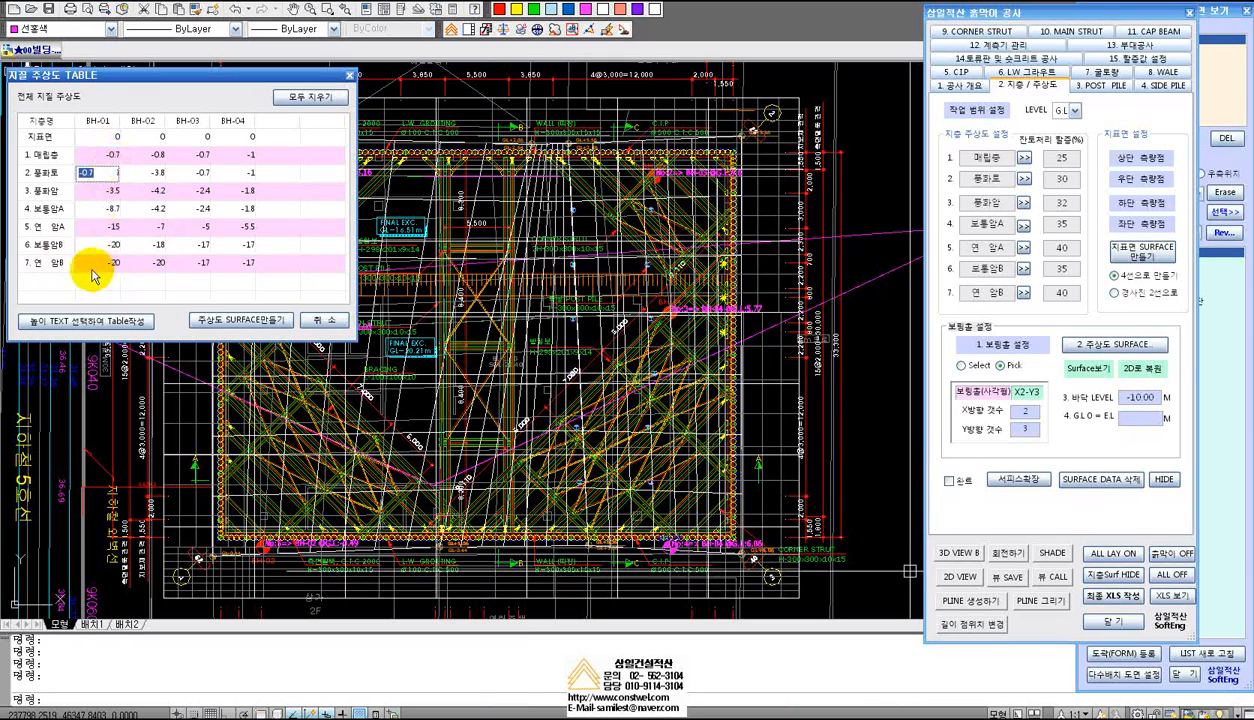
left_click(55, 265)
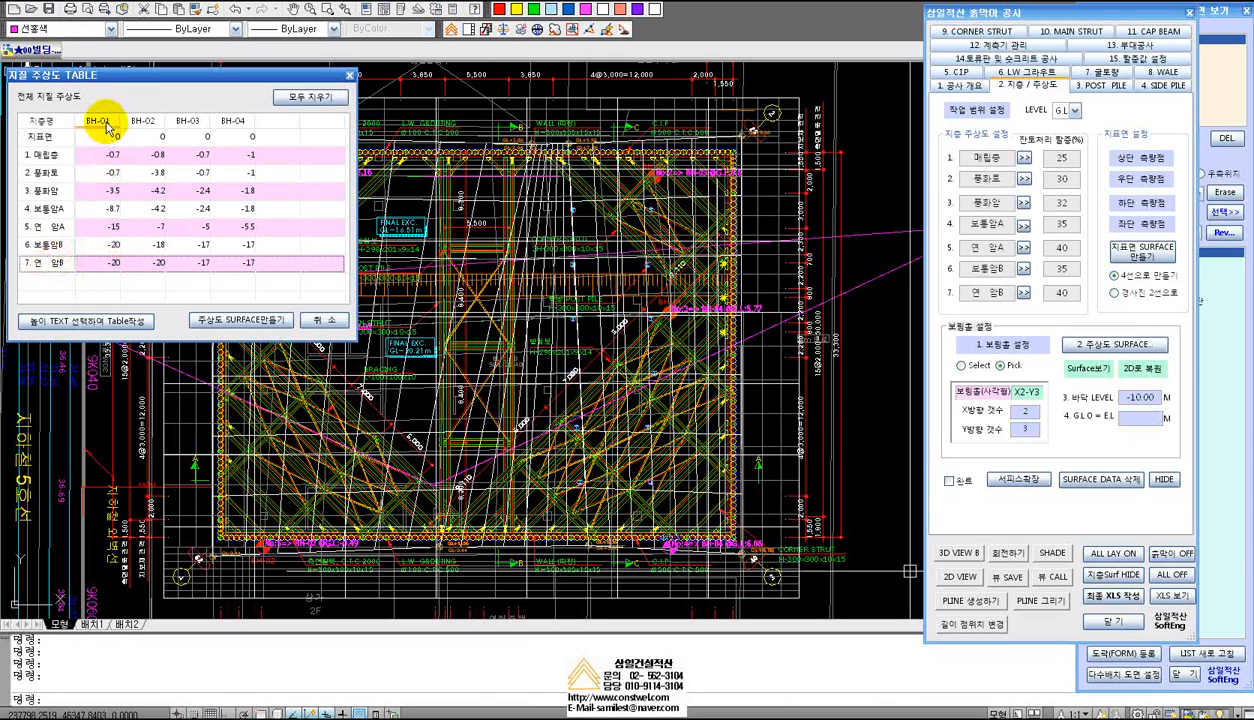
left_click(110, 265)
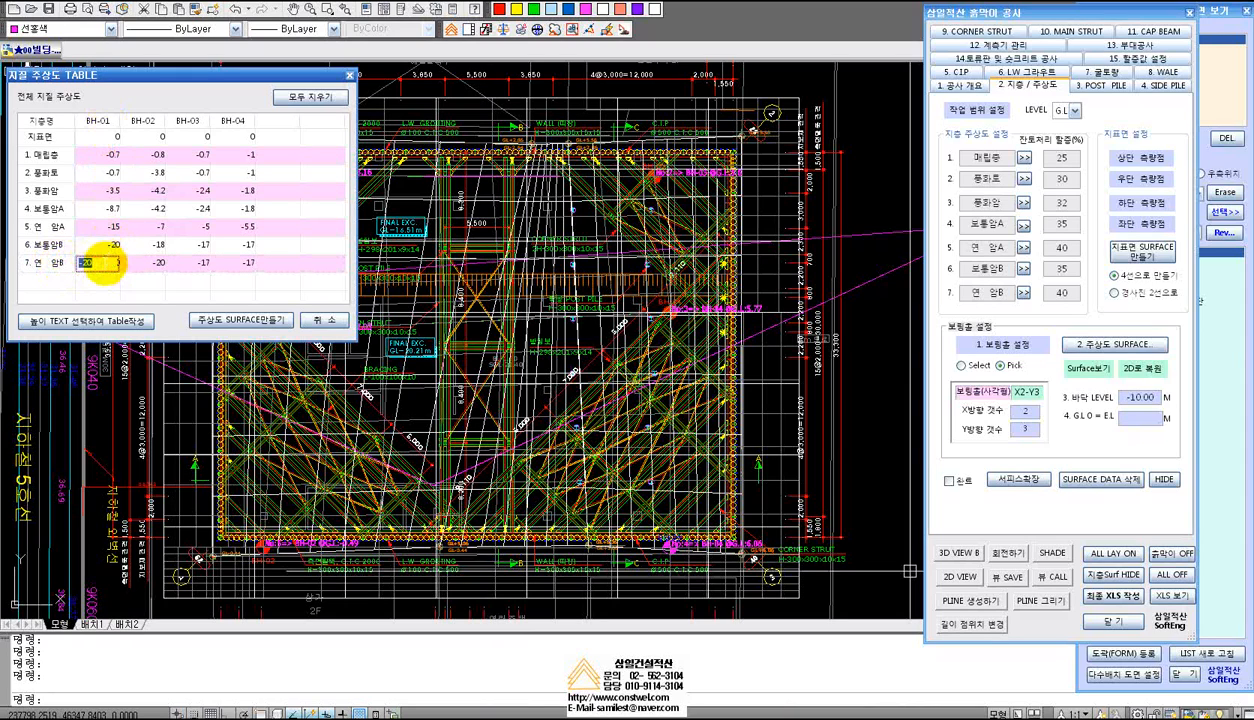
left_click(105, 246)
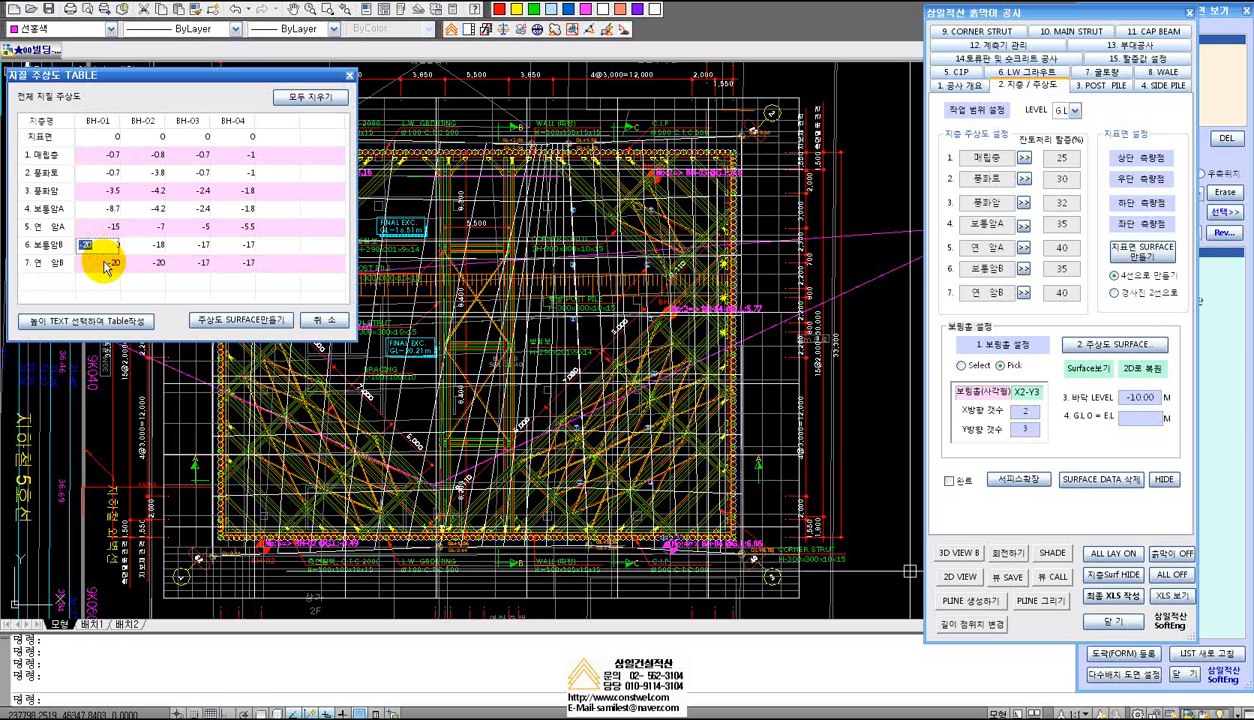
left_click(104, 264)
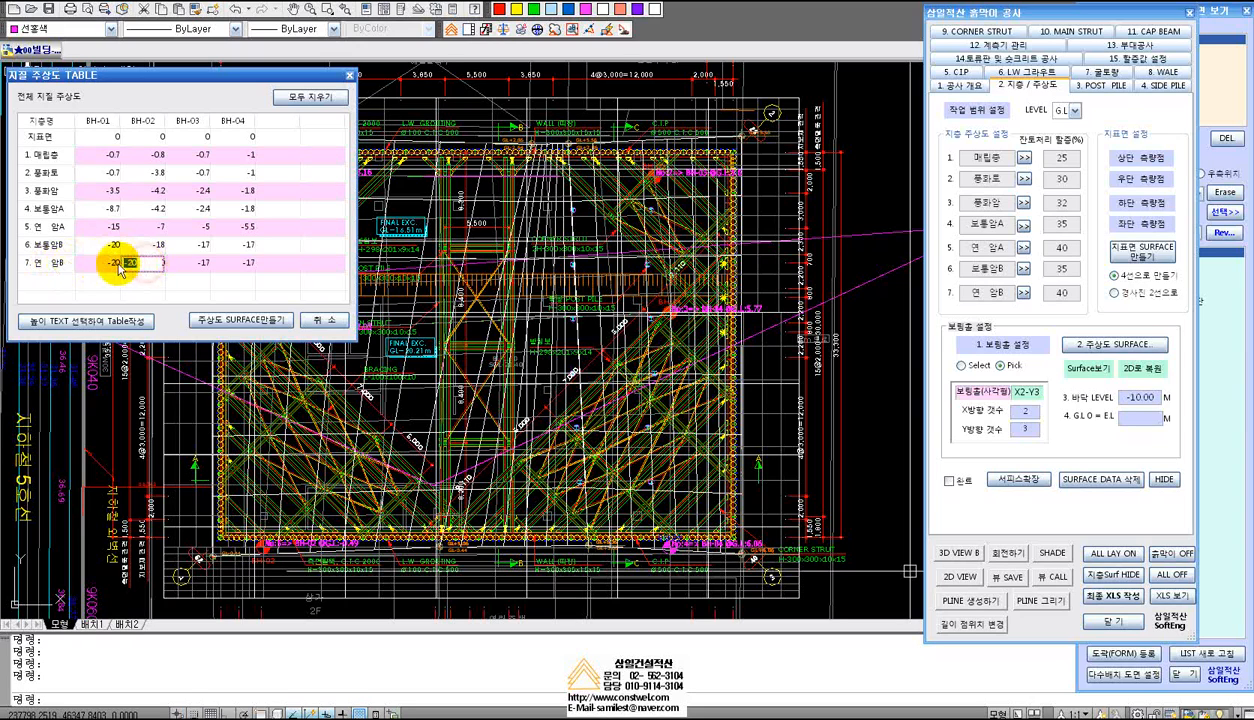
left_click(55, 266)
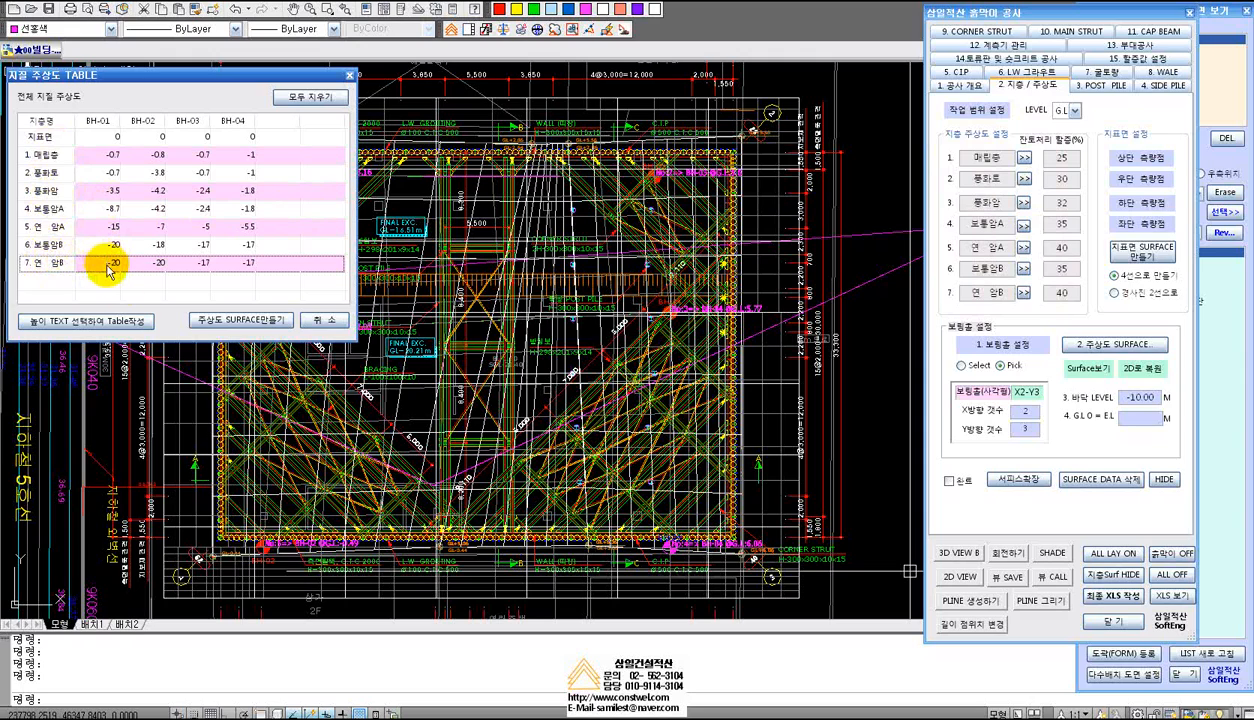
Return to the drill logs, review the BH-1 layers, and go to the first sheet of BH-2
left_click(480, 717)
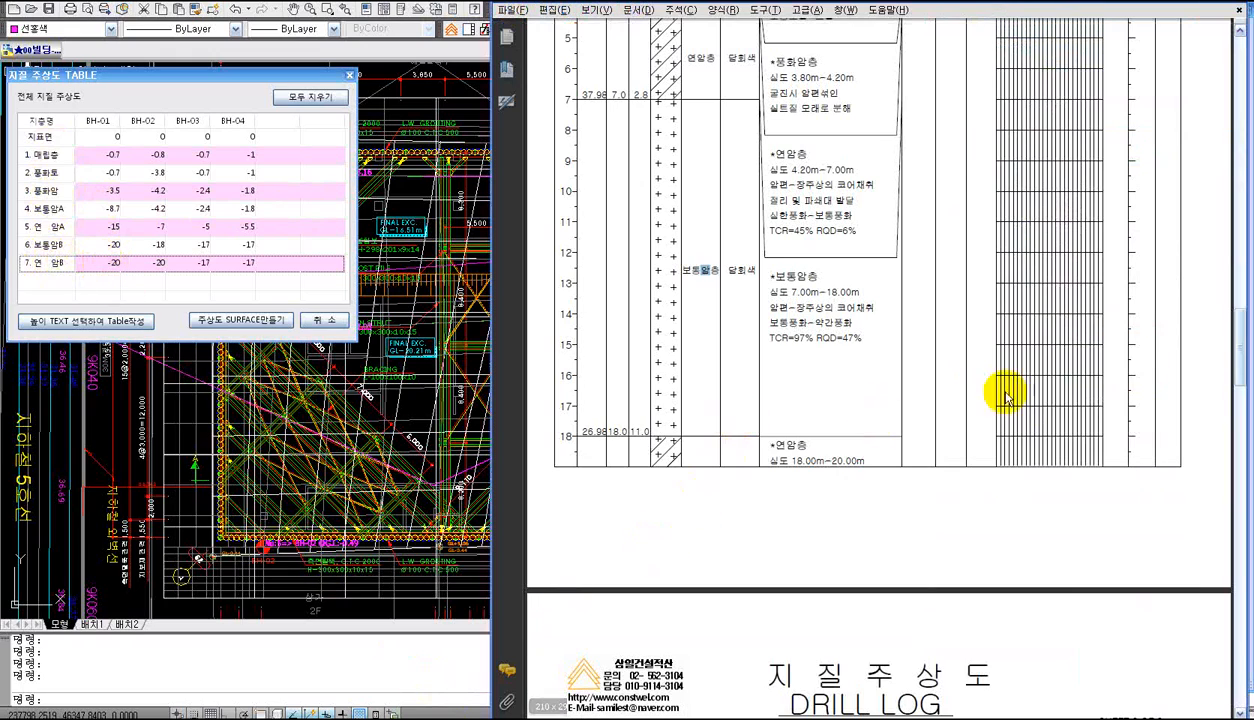
left_click_drag(1243, 347, 1232, 106)
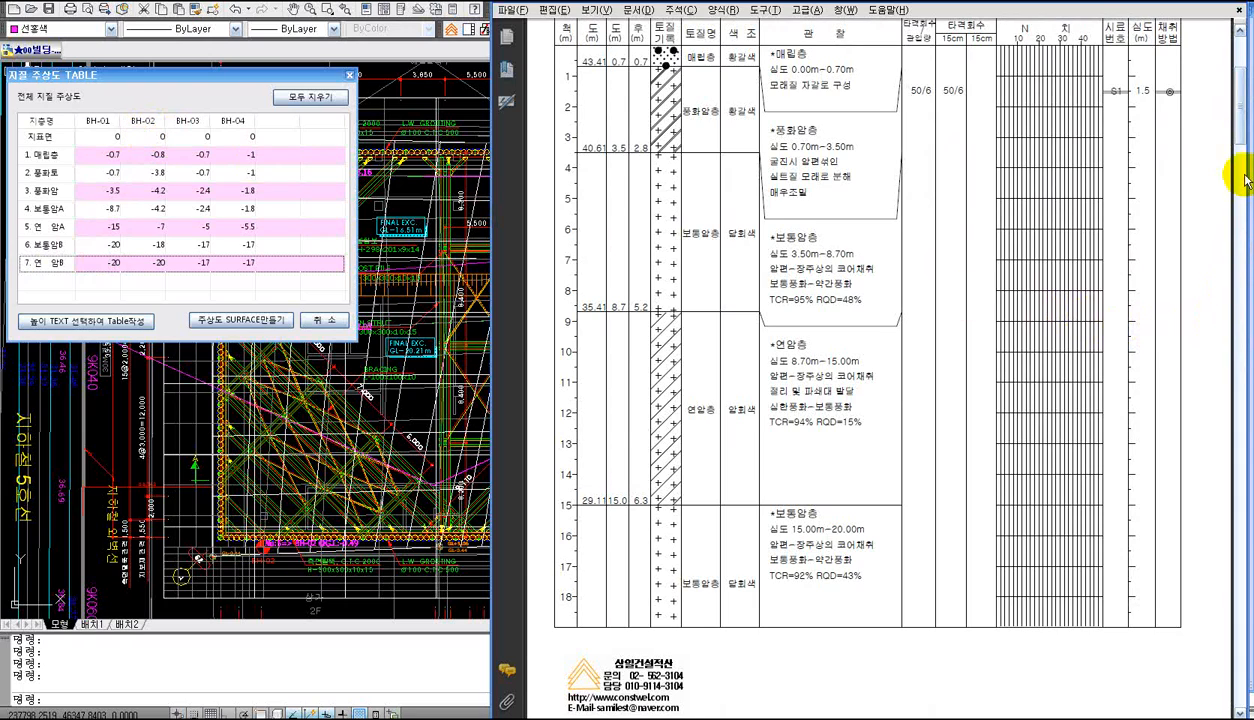
left_click_drag(1242, 133, 1252, 337)
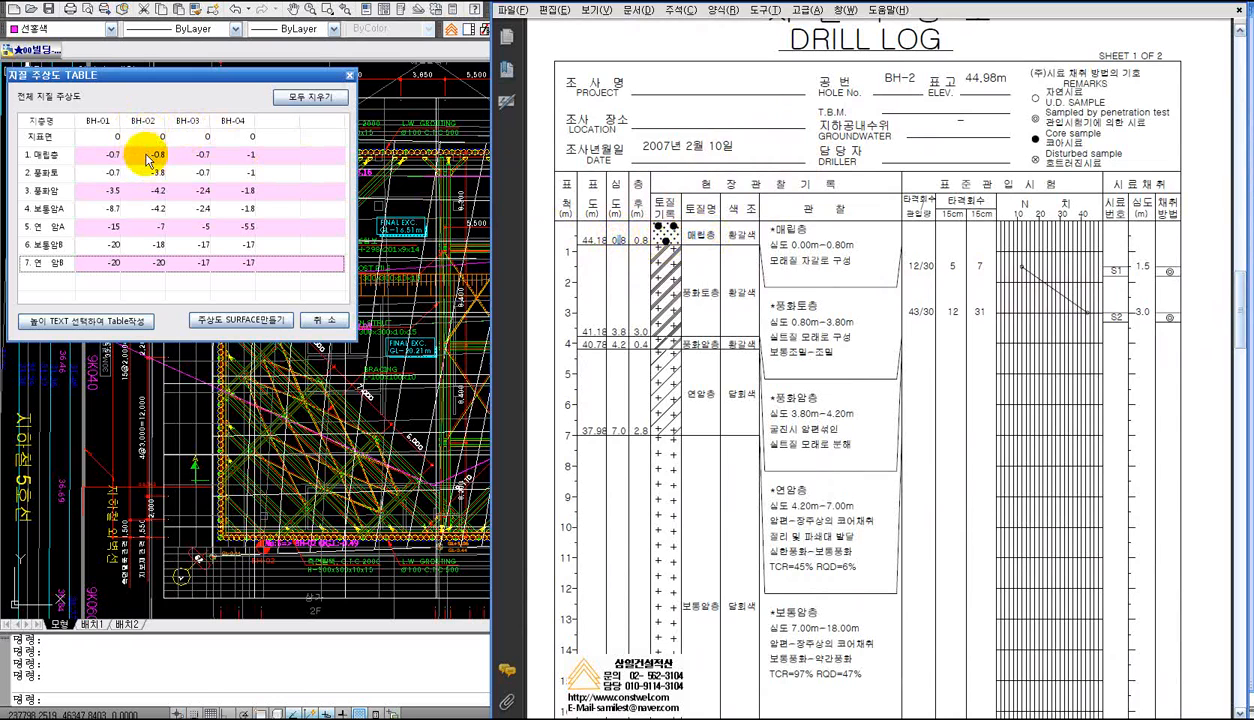
Check the BH-02 매립층 value in the table and the 풍화토층 depth in the BH-2 drill log
left_click(150, 158)
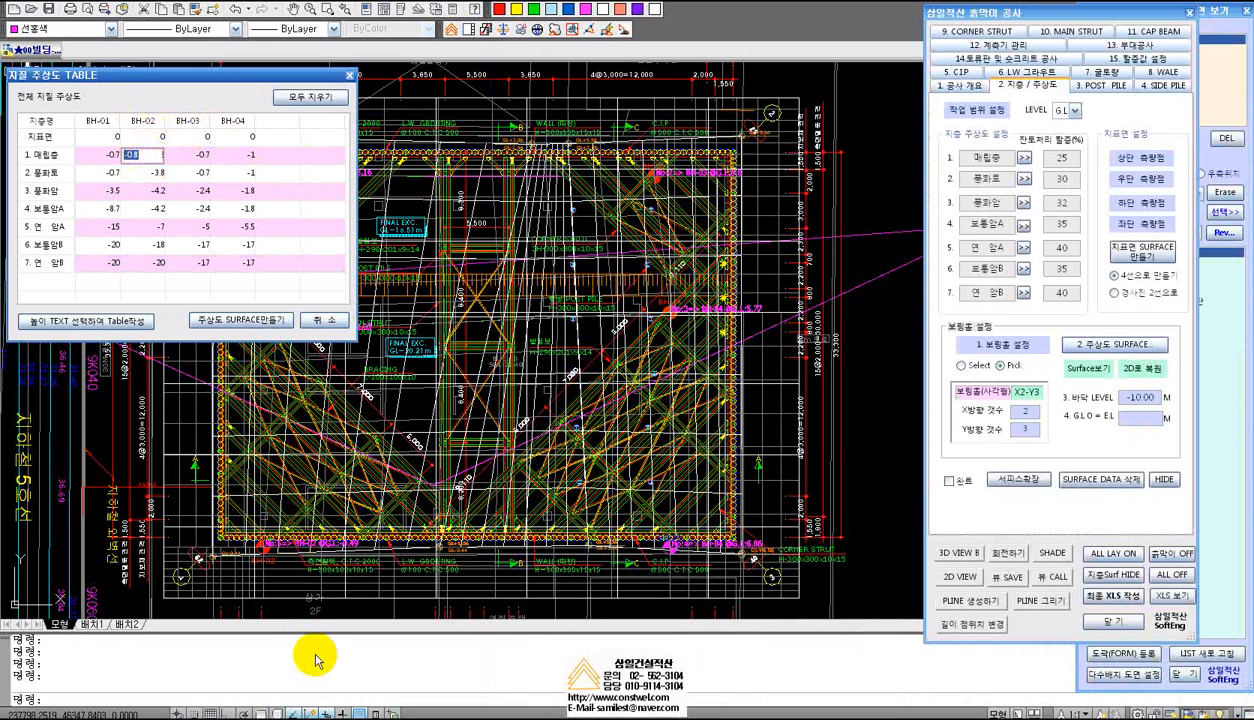
left_click(580, 718)
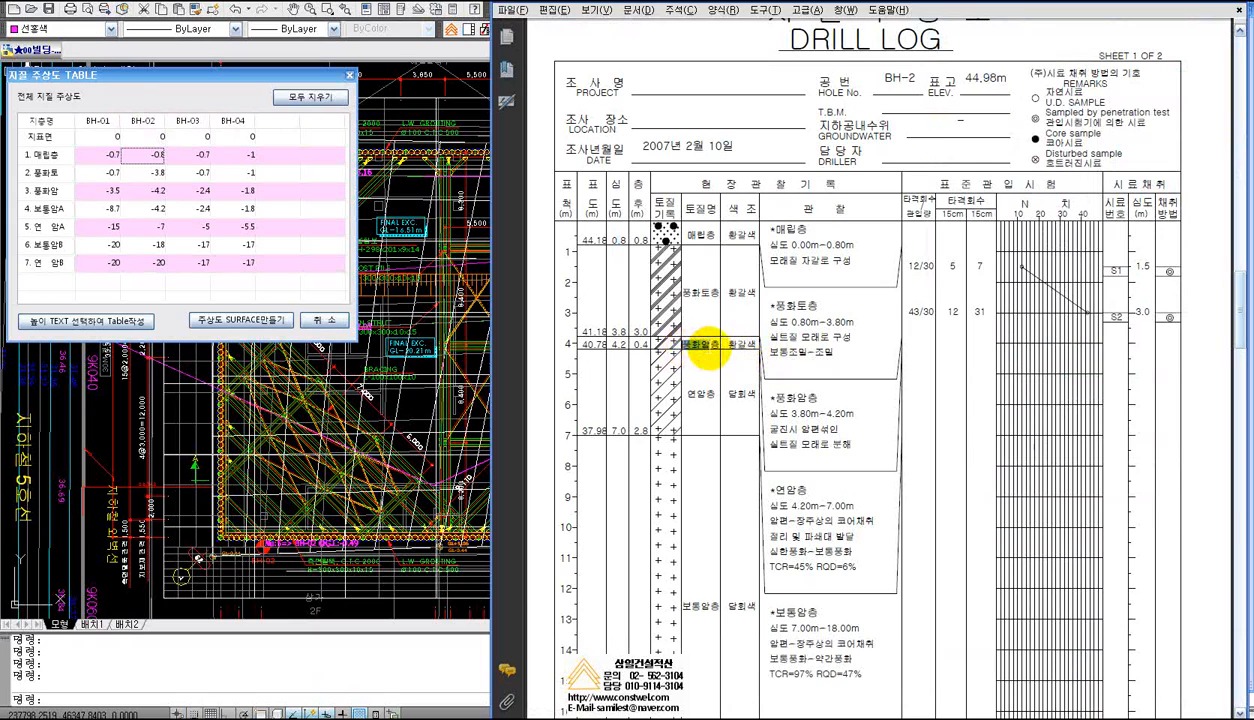
left_click_drag(680, 291, 701, 291)
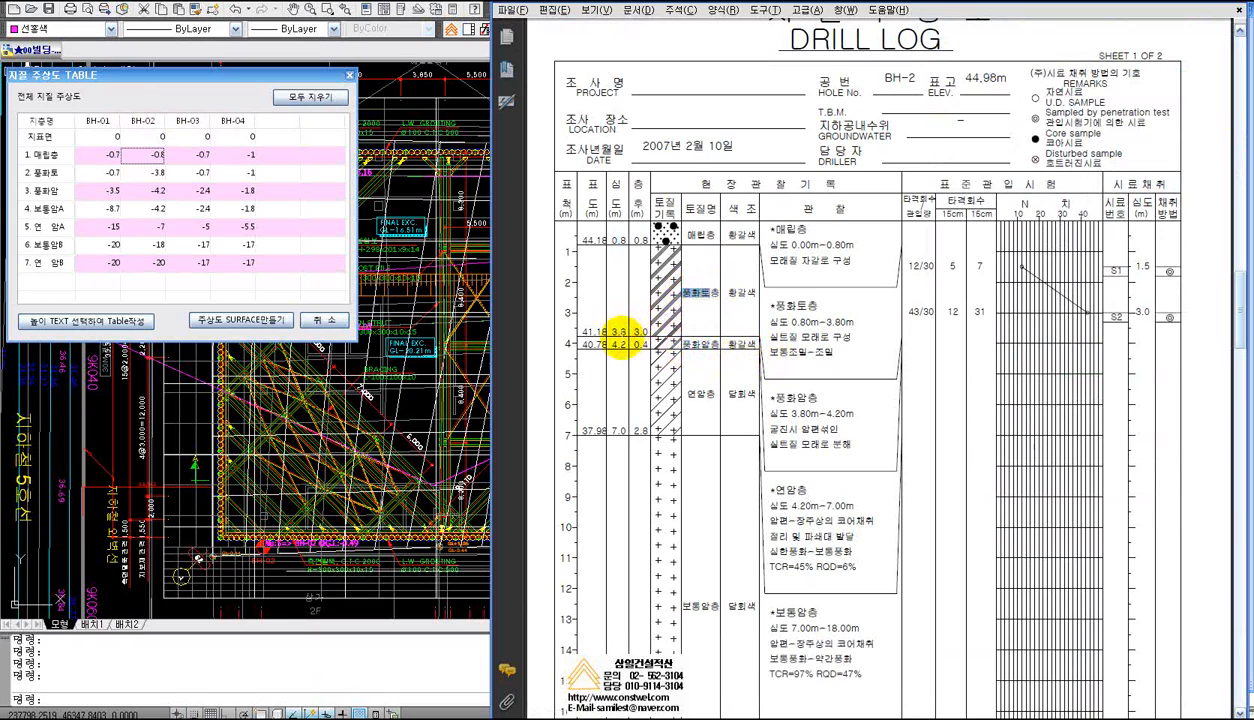
left_click(620, 333)
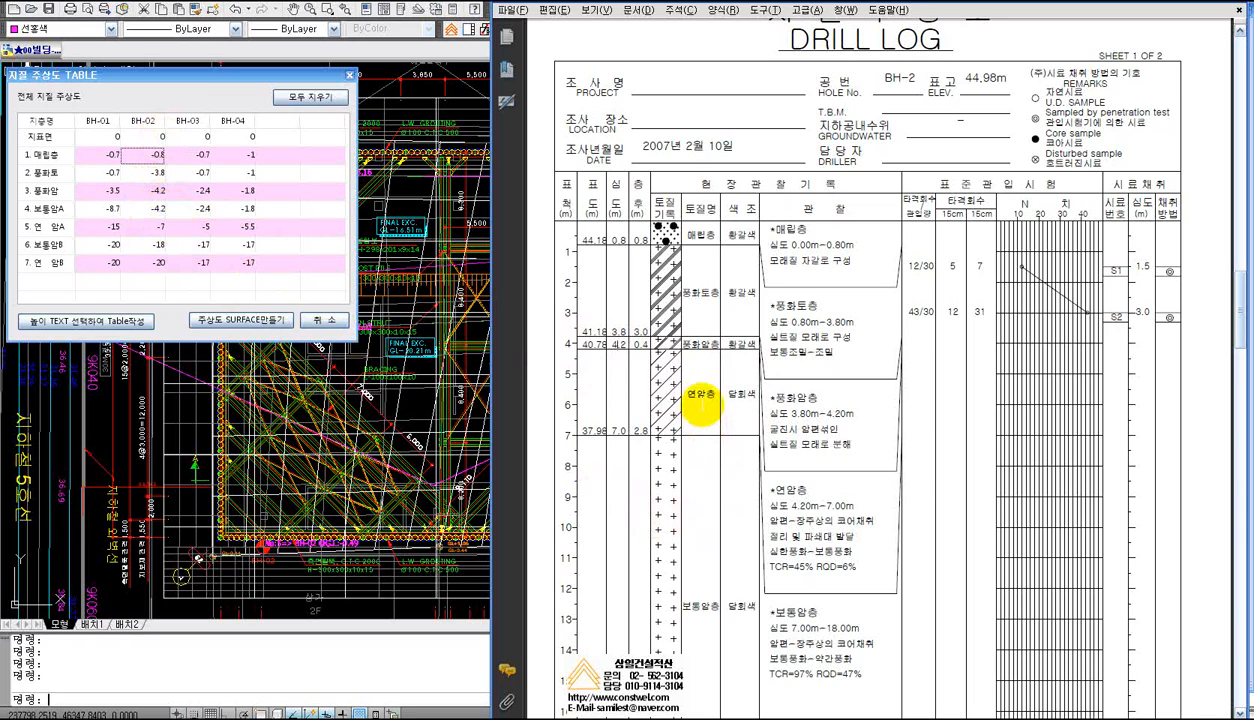
Check the upper 연암층 and the 보통암층 in the BH-2 drill log against the BH-02 연암A and 보통암B values
scroll(1240, 295, "down", 8)
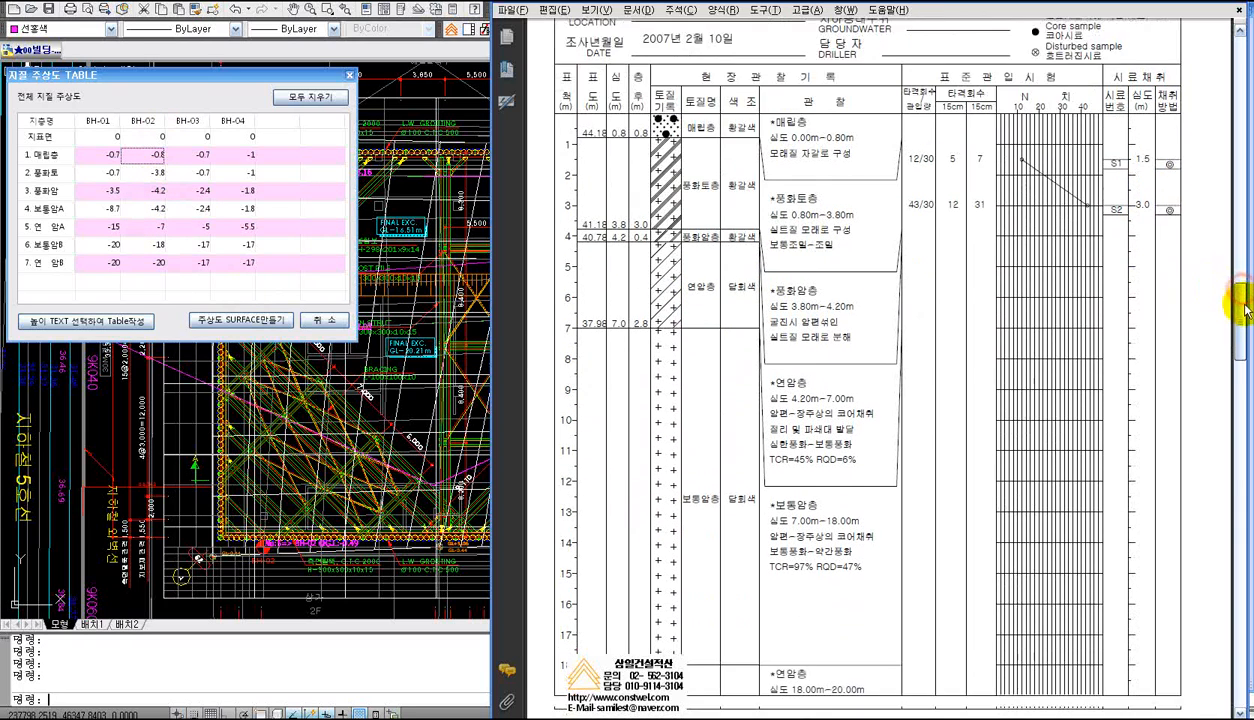
scroll(885, 360, "down", 4)
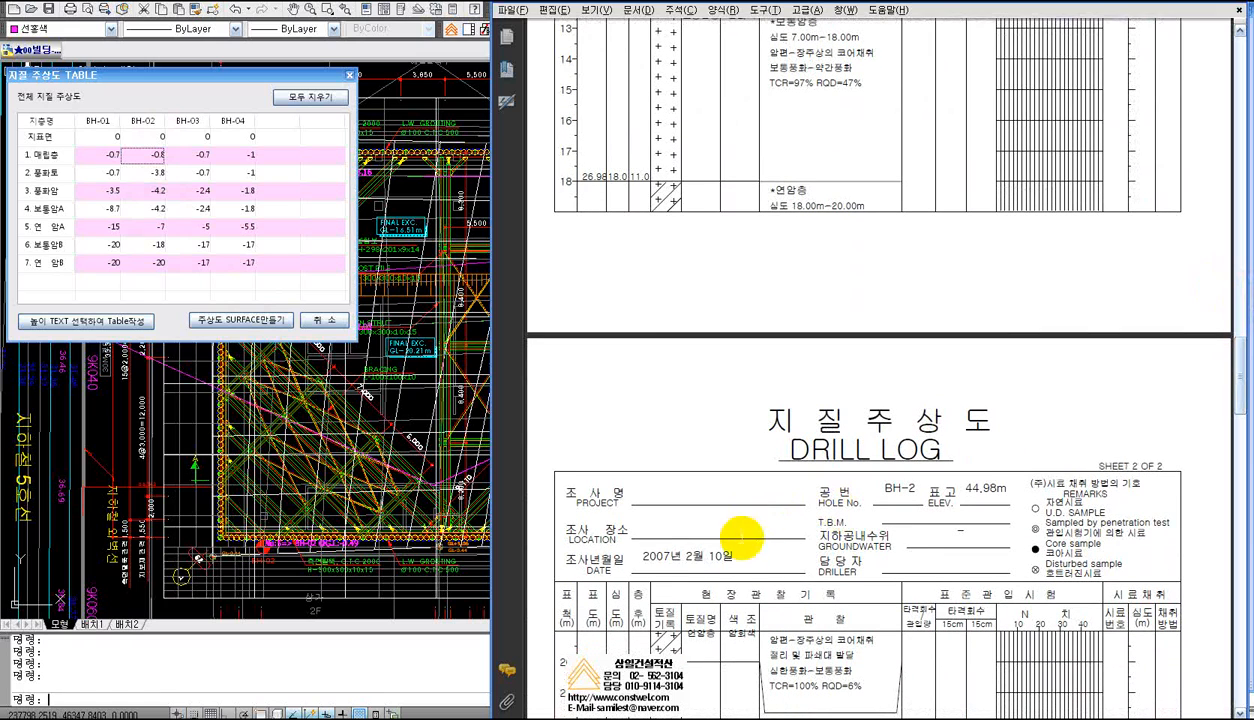
scroll(1226, 358, "up", 7)
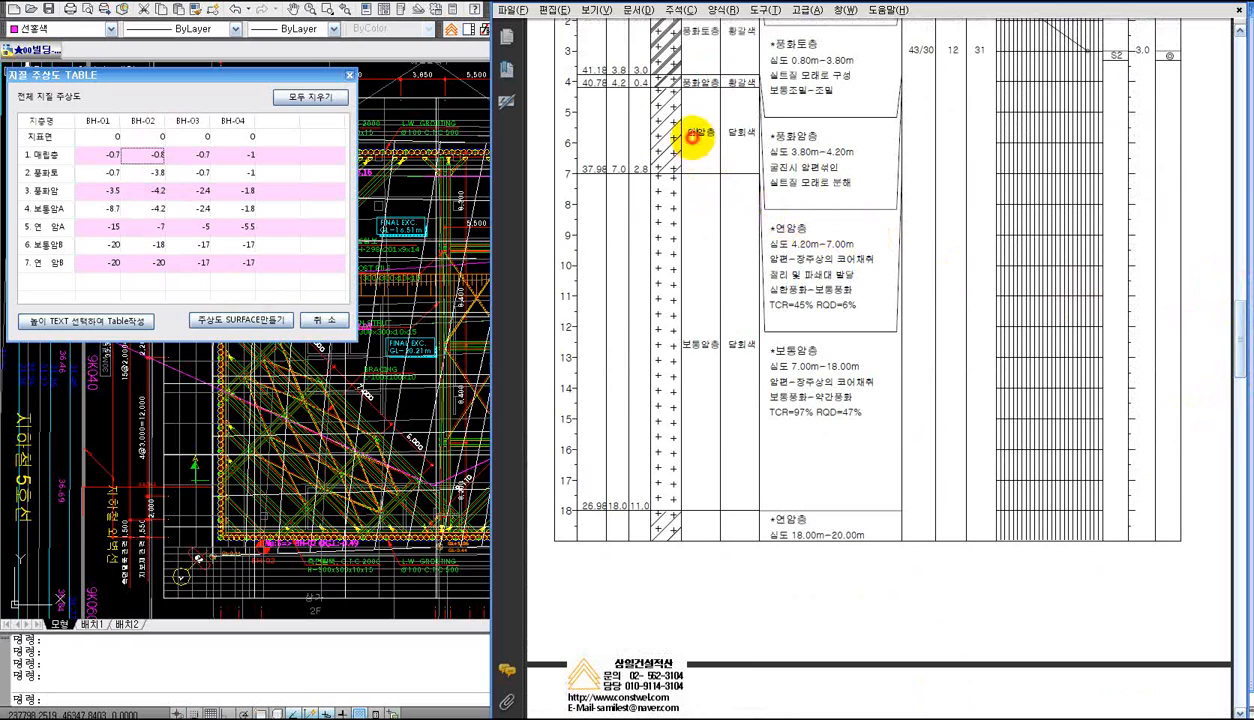
double_click(697, 134)
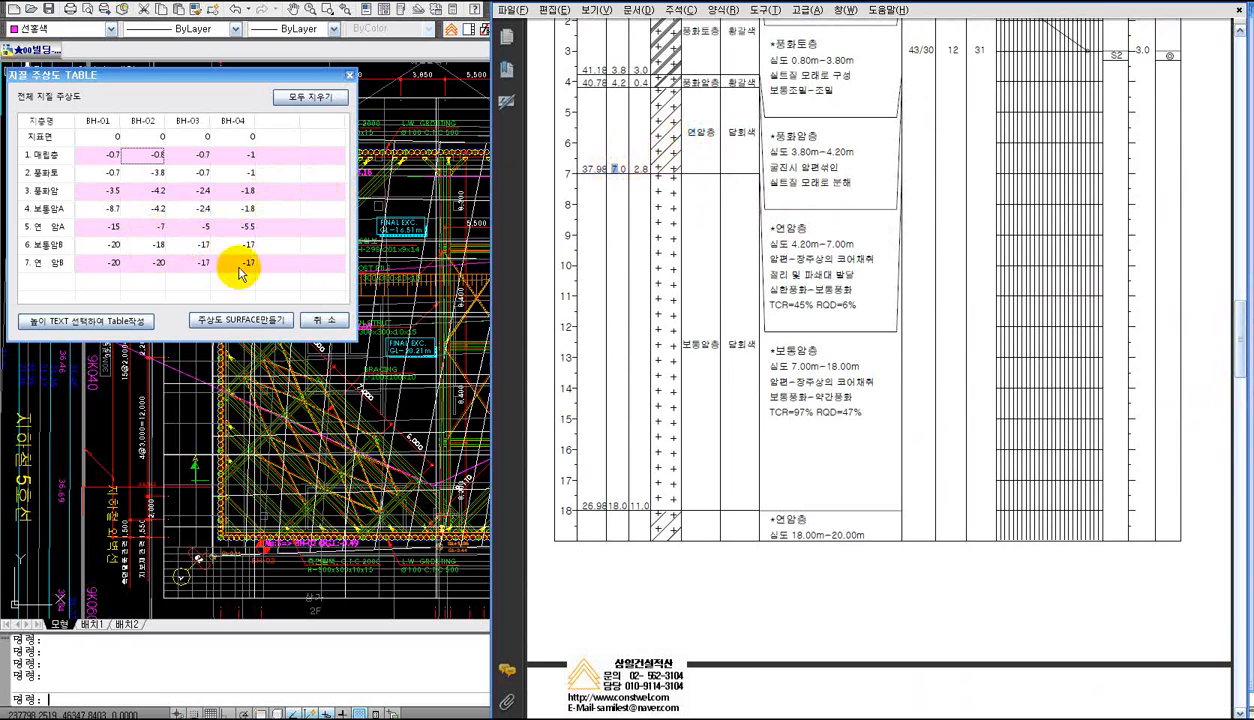
double_click(706, 347)
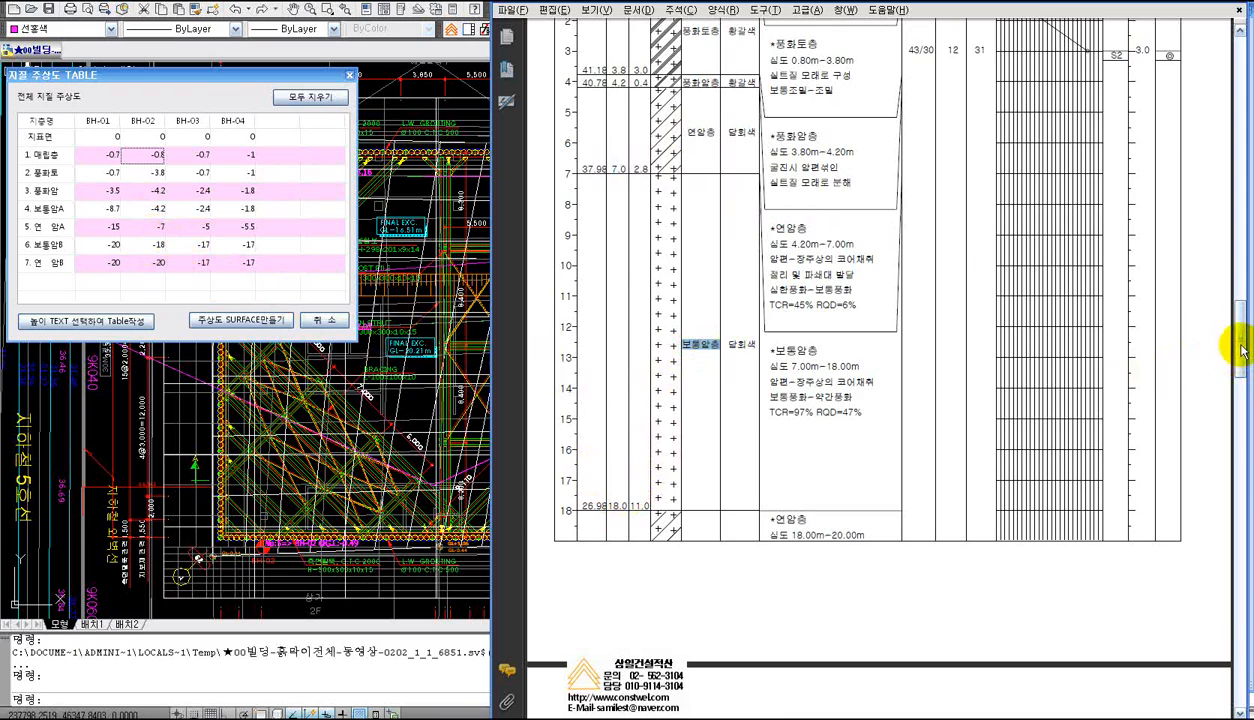
Check the bottom depth of the lower 연암층 on the second sheet of the BH-2 drill log for BH-02 연암B
scroll(1240, 352, "down", 10)
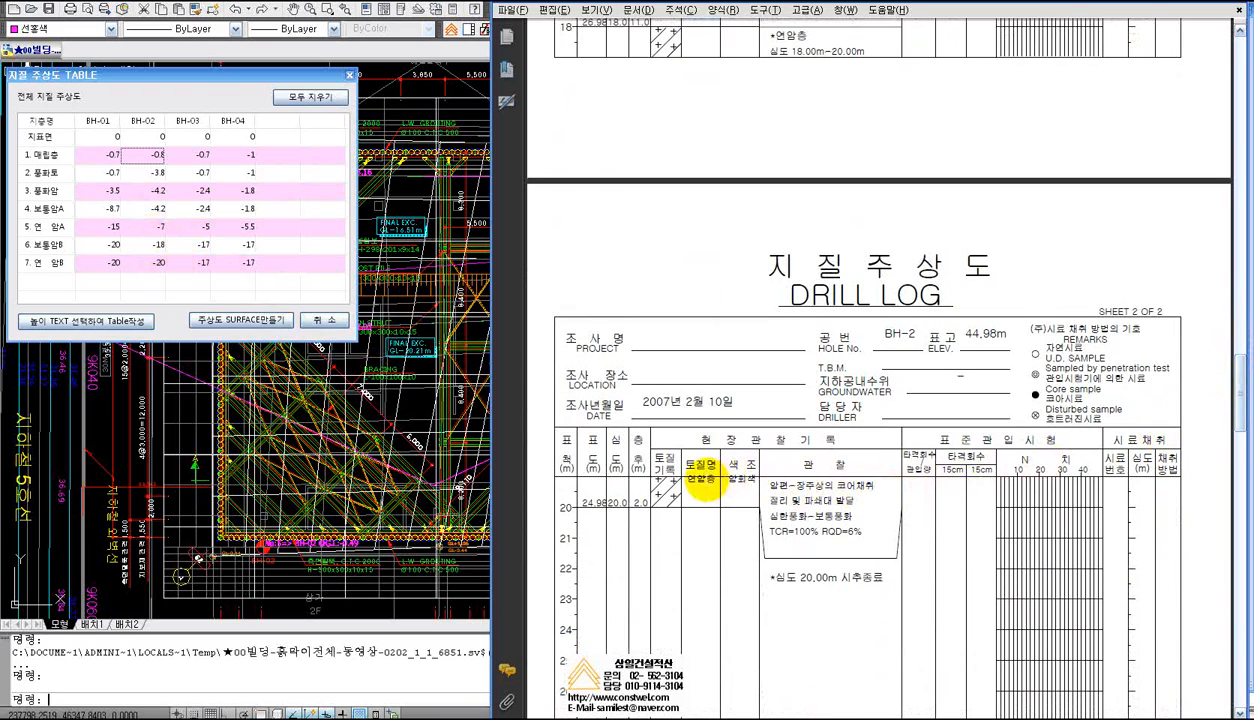
double_click(700, 479)
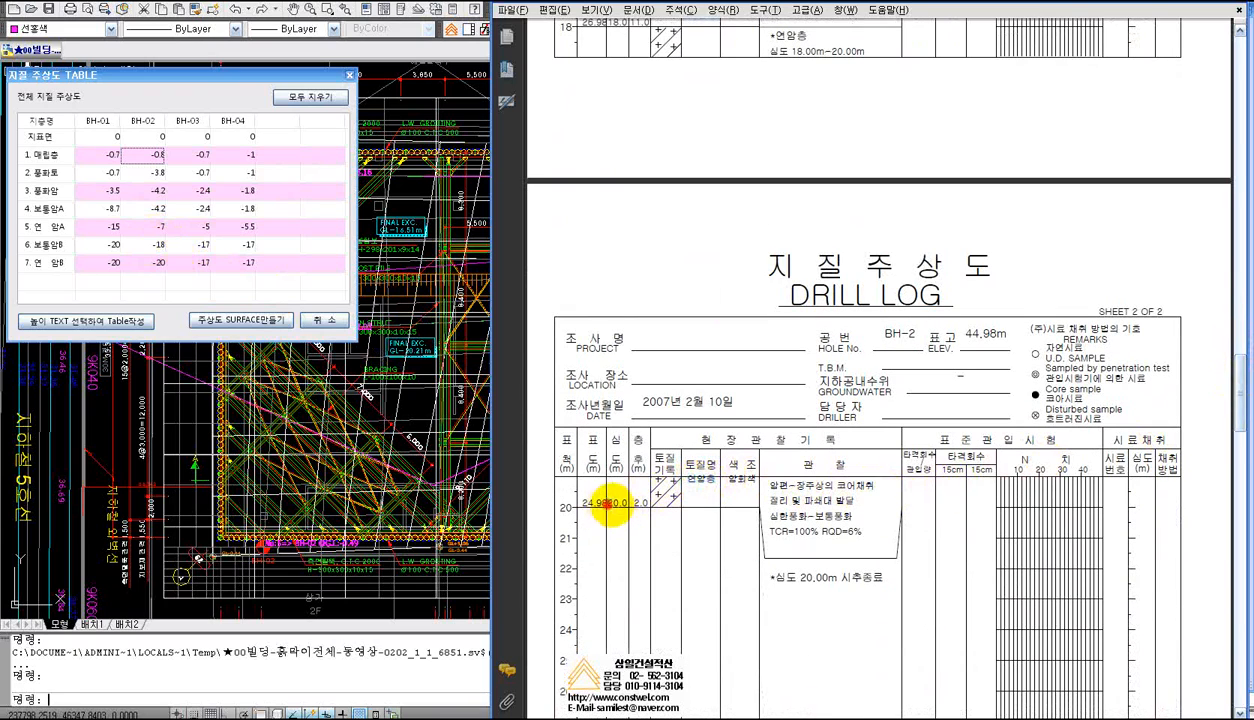
double_click(608, 503)
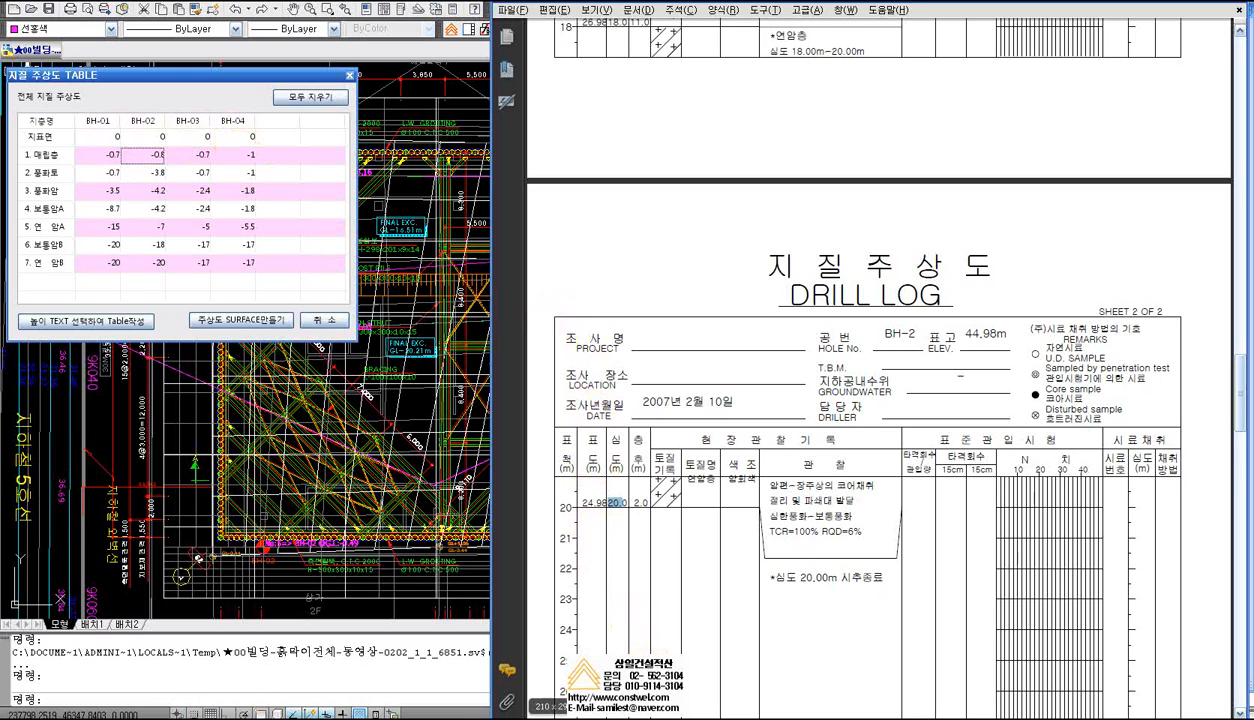
Leave the drill logs for the CAD drawing and go to the saved drawing 034_주상도
left_click(242, 94)
left_click(1205, 163)
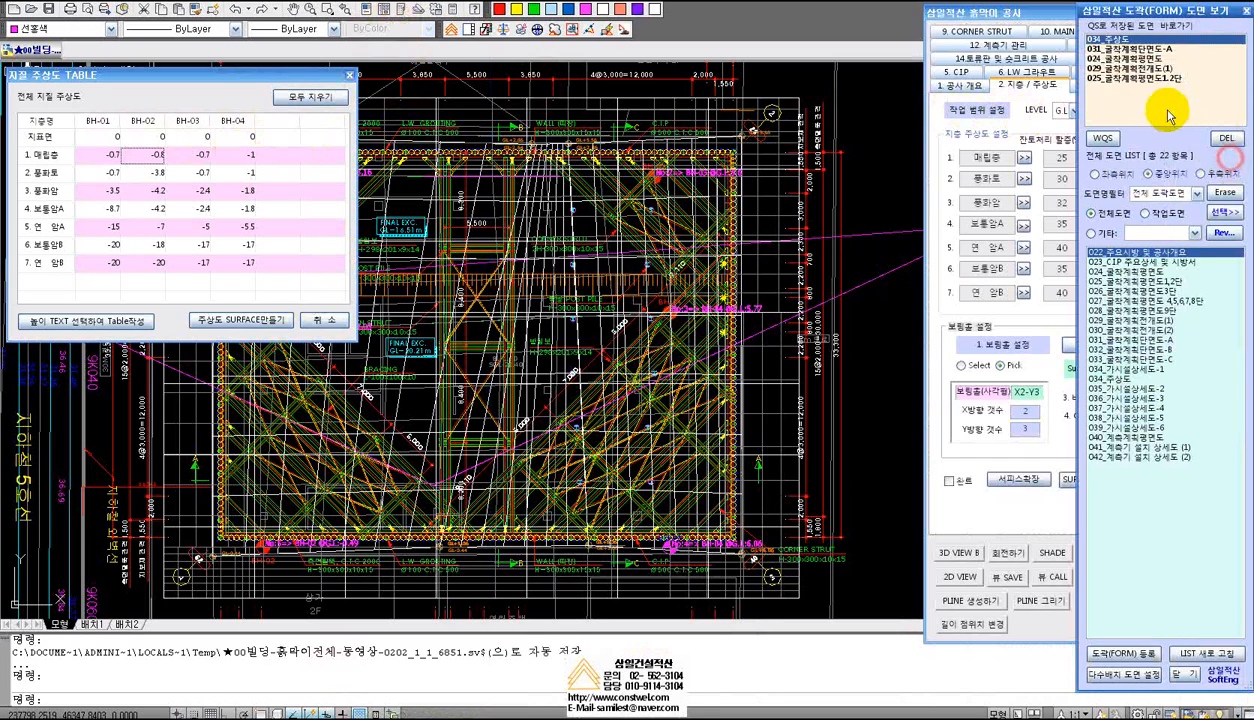
double_click(1105, 39)
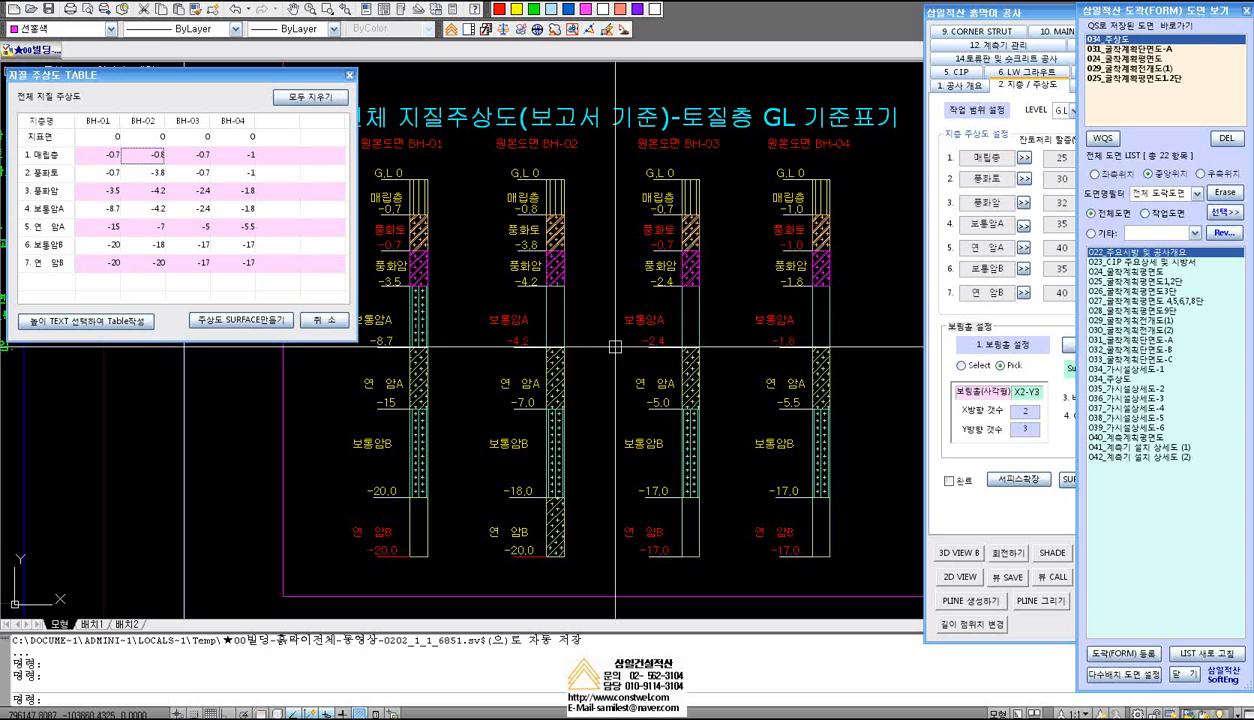
Examine the BH-01 to BH-04 soil-profile charts in 034_주상도 and the 설명용 copy beneath them
scroll(617, 350, "down", 5)
scroll(621, 341, "up", 4)
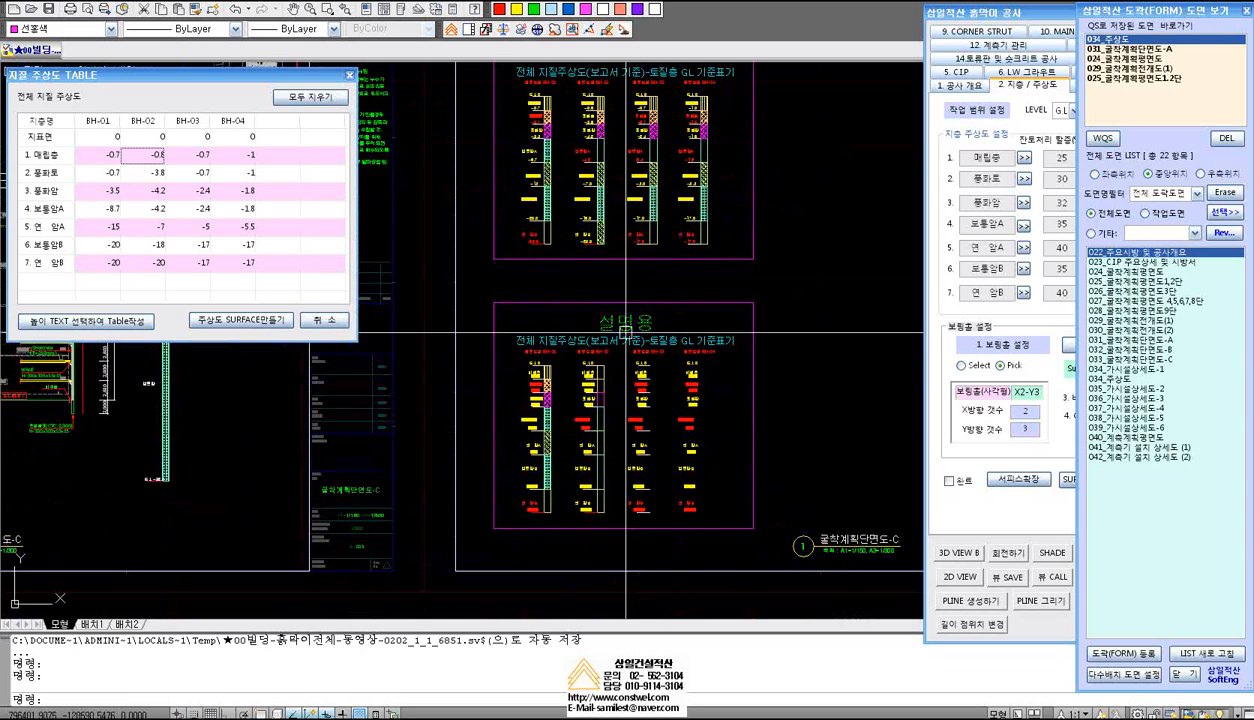
mouse_move(630, 369)
middle_mouse_down()
mouse_move(630, 285)
mouse_move(640, 335)
middle_mouse_up()
scroll(632, 305, "down", 4)
scroll(640, 290, "up", 5)
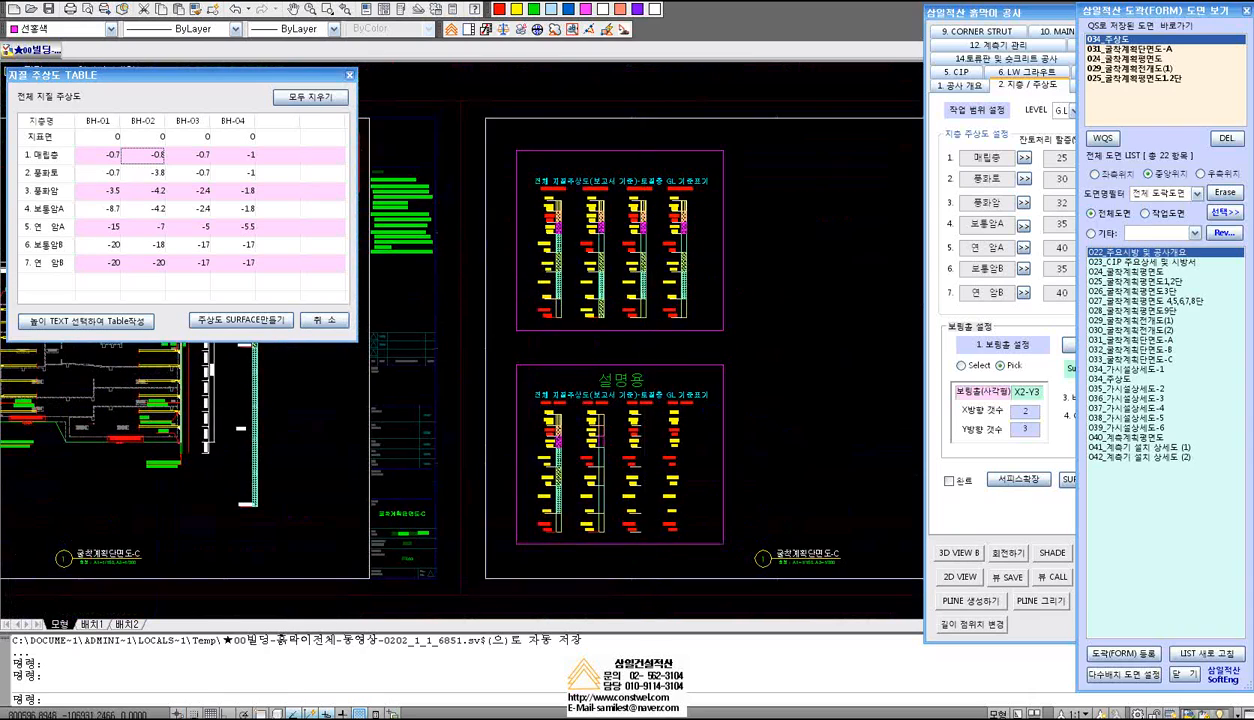
middle_click_drag(646, 258, 690, 302)
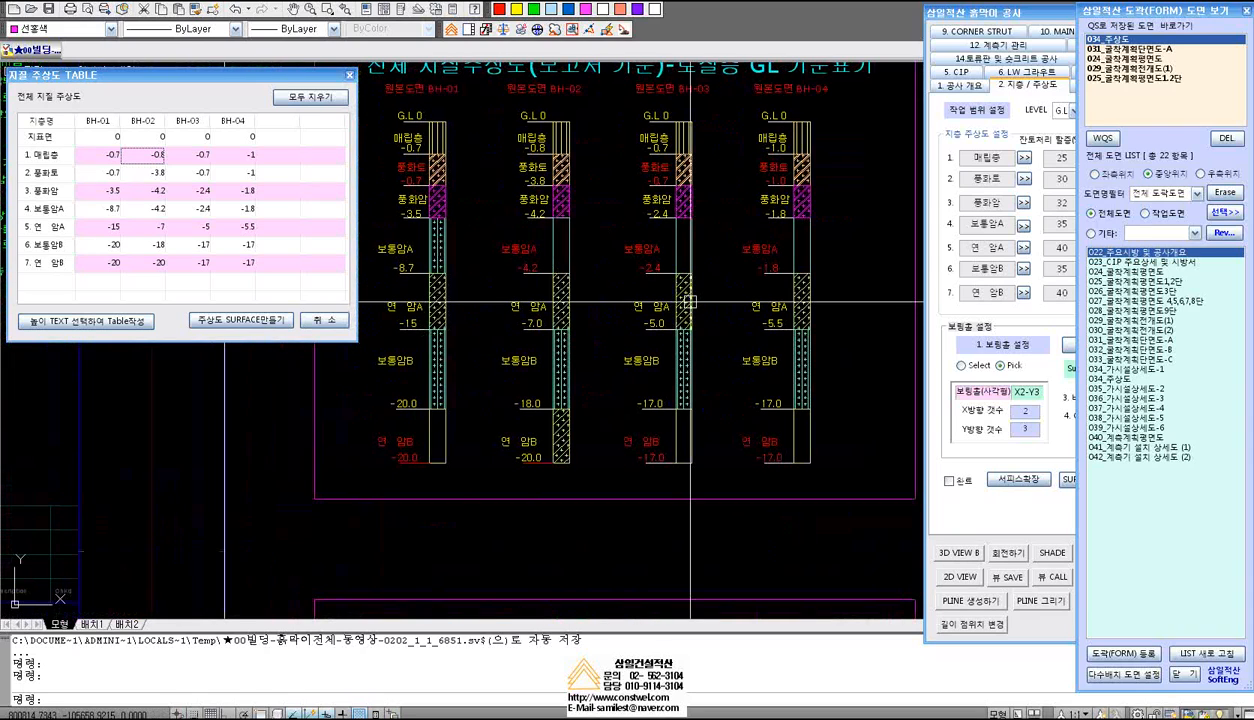
scroll(626, 270, "down", 3)
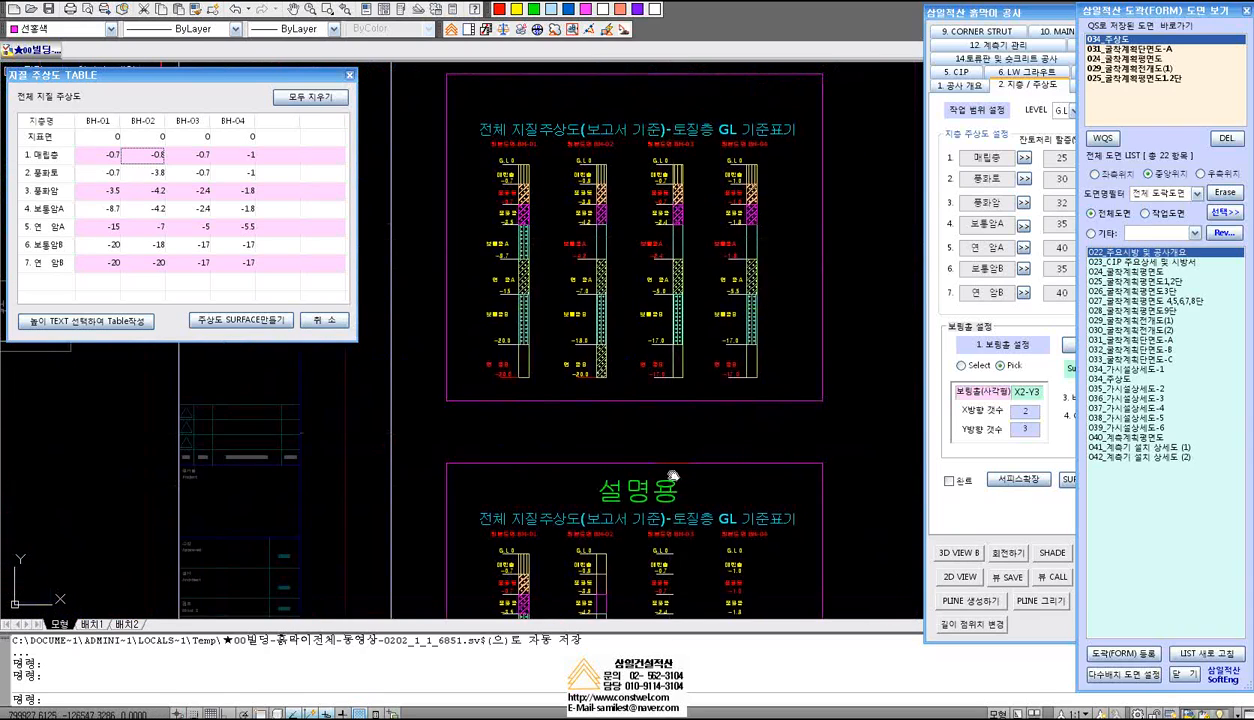
middle_click_drag(672, 476, 668, 325)
scroll(663, 445, "up", 2)
mouse_move(665, 470)
middle_mouse_down()
mouse_move(685, 339)
mouse_move(671, 320)
middle_mouse_up()
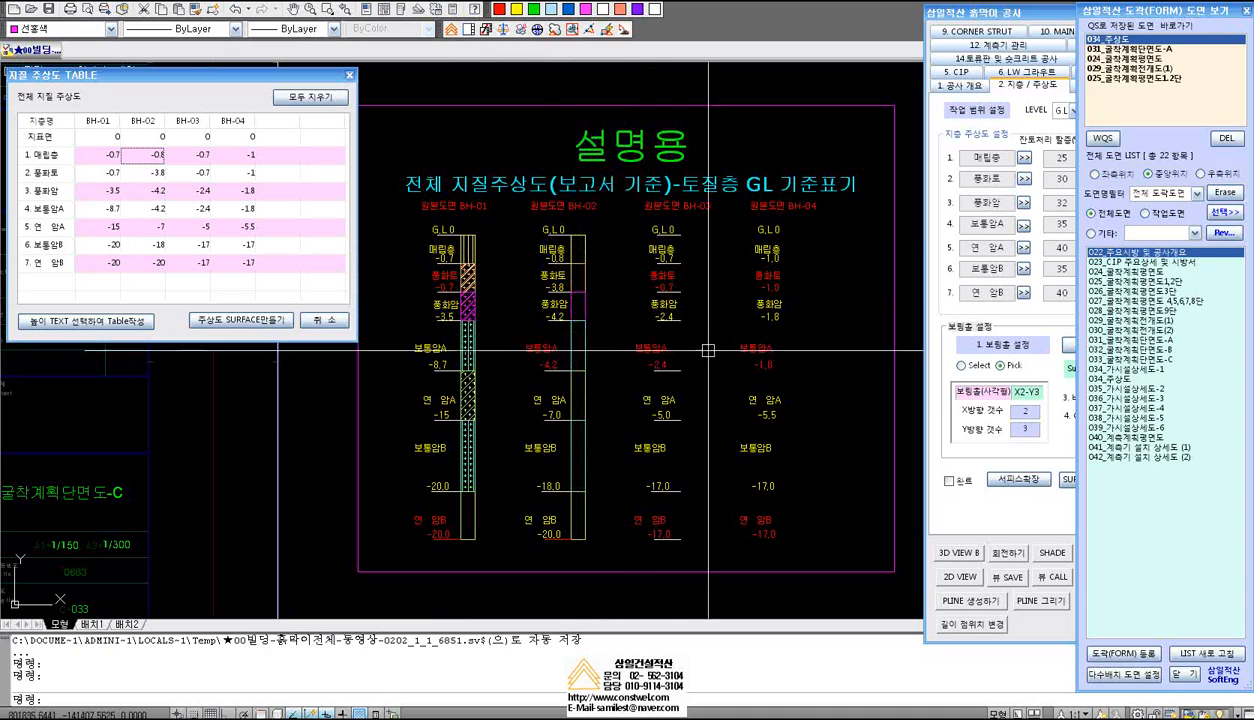
scroll(649, 331, "up", 2)
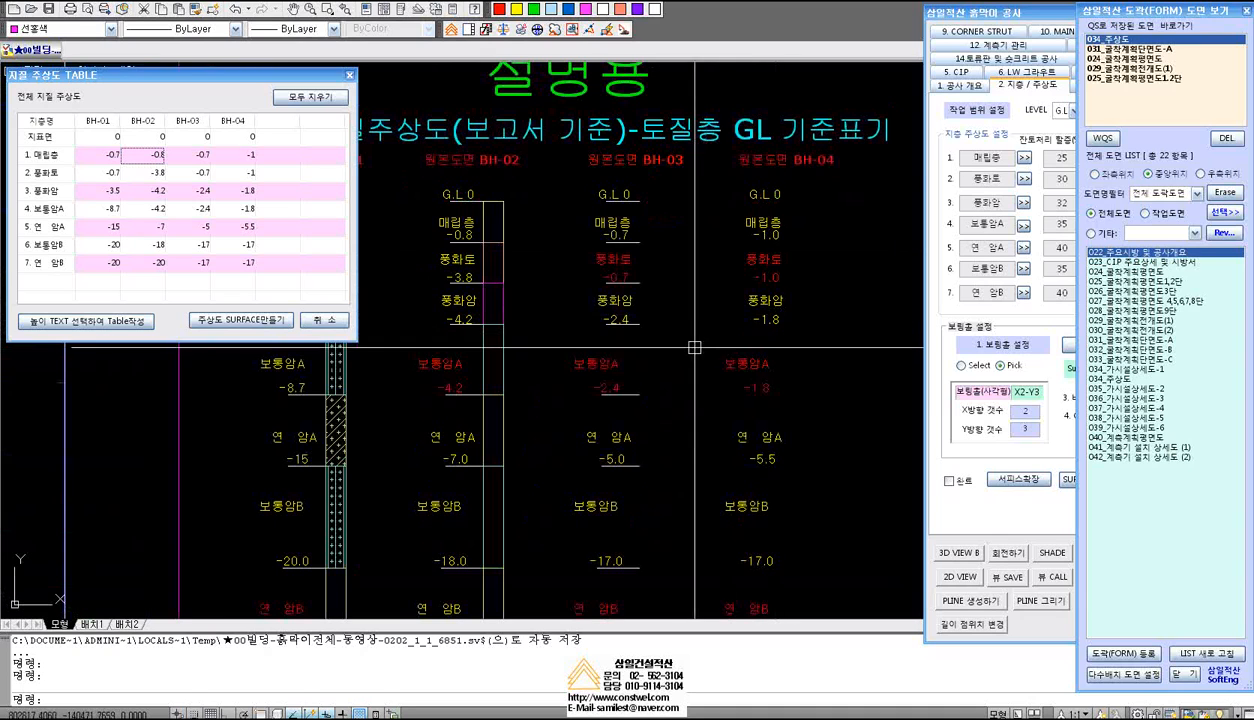
Turn ortho mode off and check the depth line under 보통암A of BH-03 in the 설명용 chart
key("Escape")
middle_click_drag(641, 396, 628, 320)
left_click(628, 320)
key("F8")
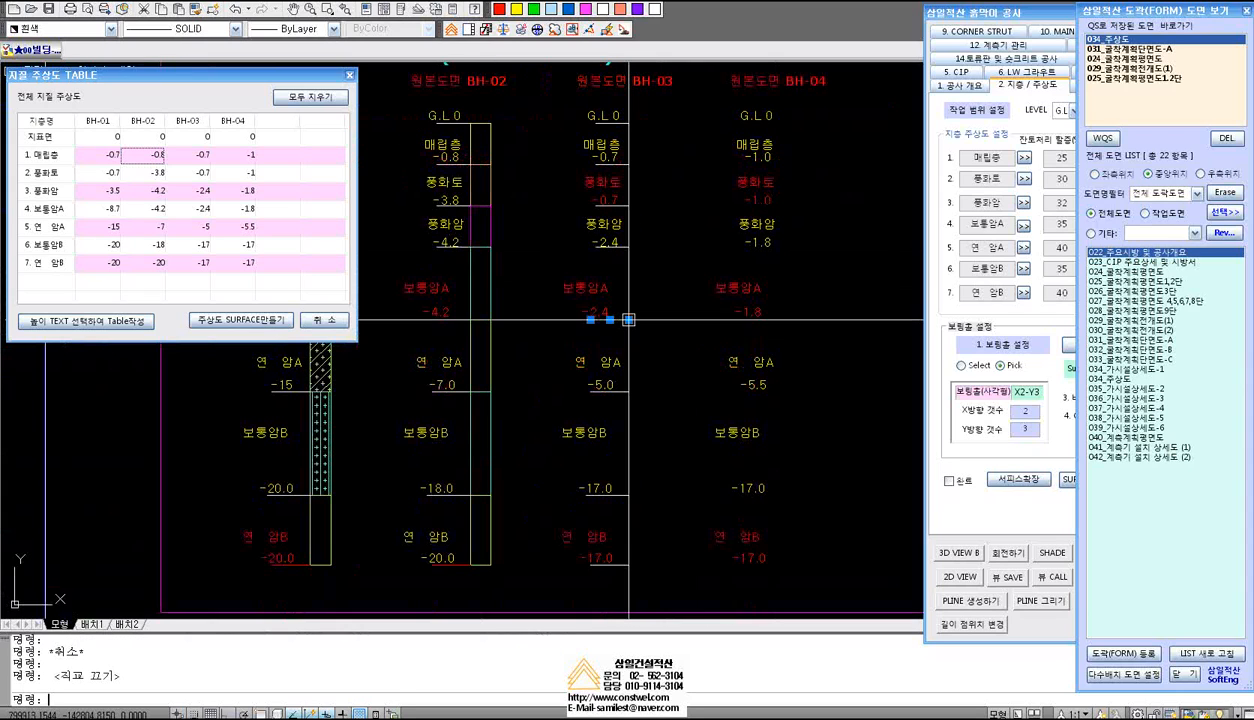
mouse_move(628, 320)
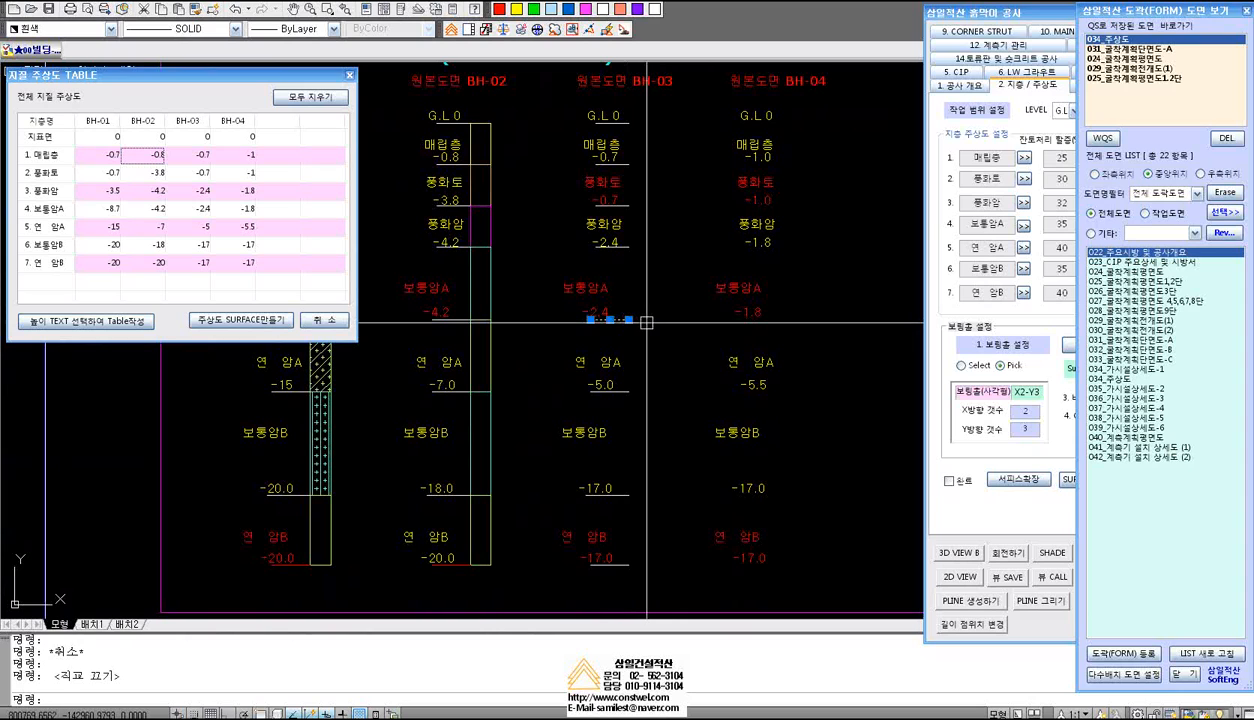
middle_click_drag(672, 322, 680, 337)
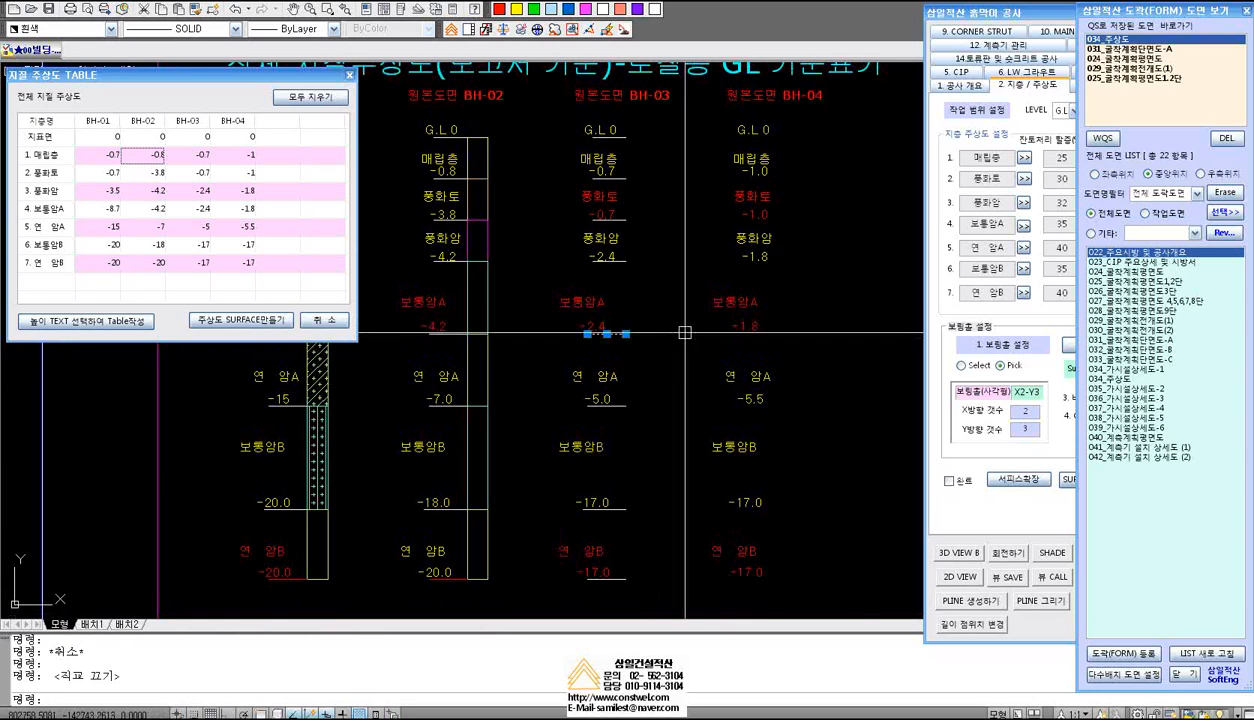
key("Escape")
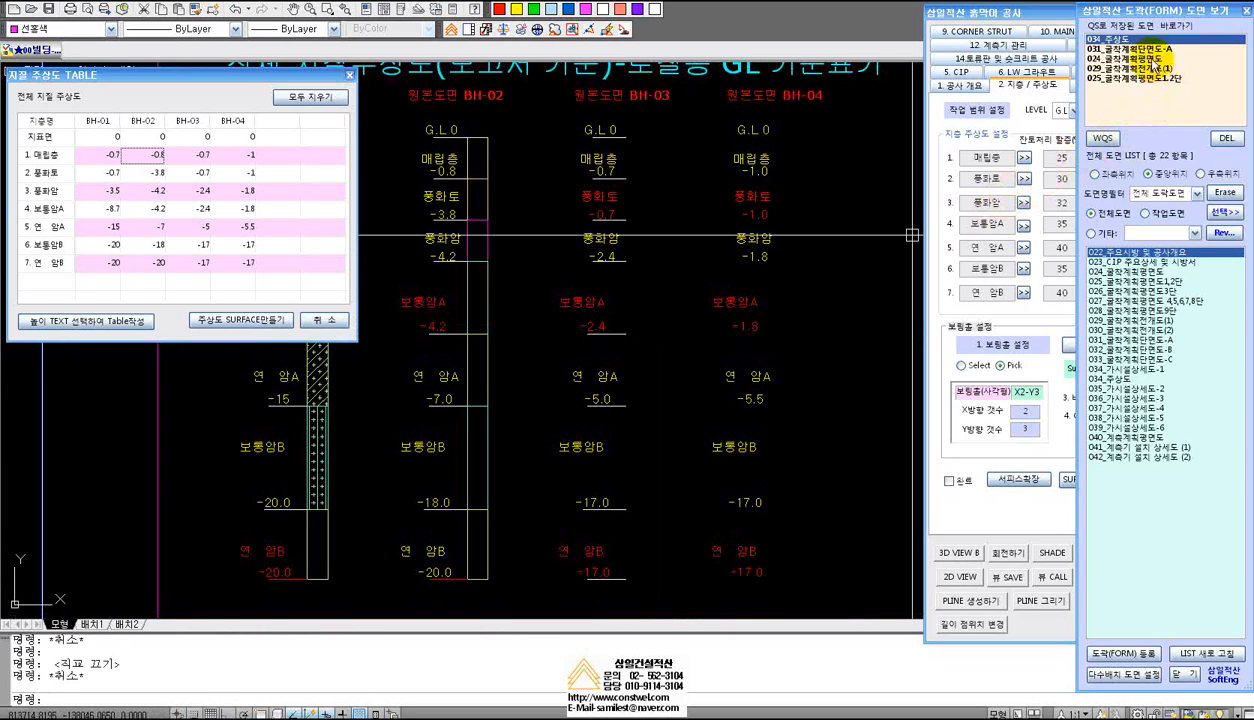
Look at the saved drawing 031_굴착계획단면도-A and return to the 설명용 chart in 034_주상도
left_click(1128, 48)
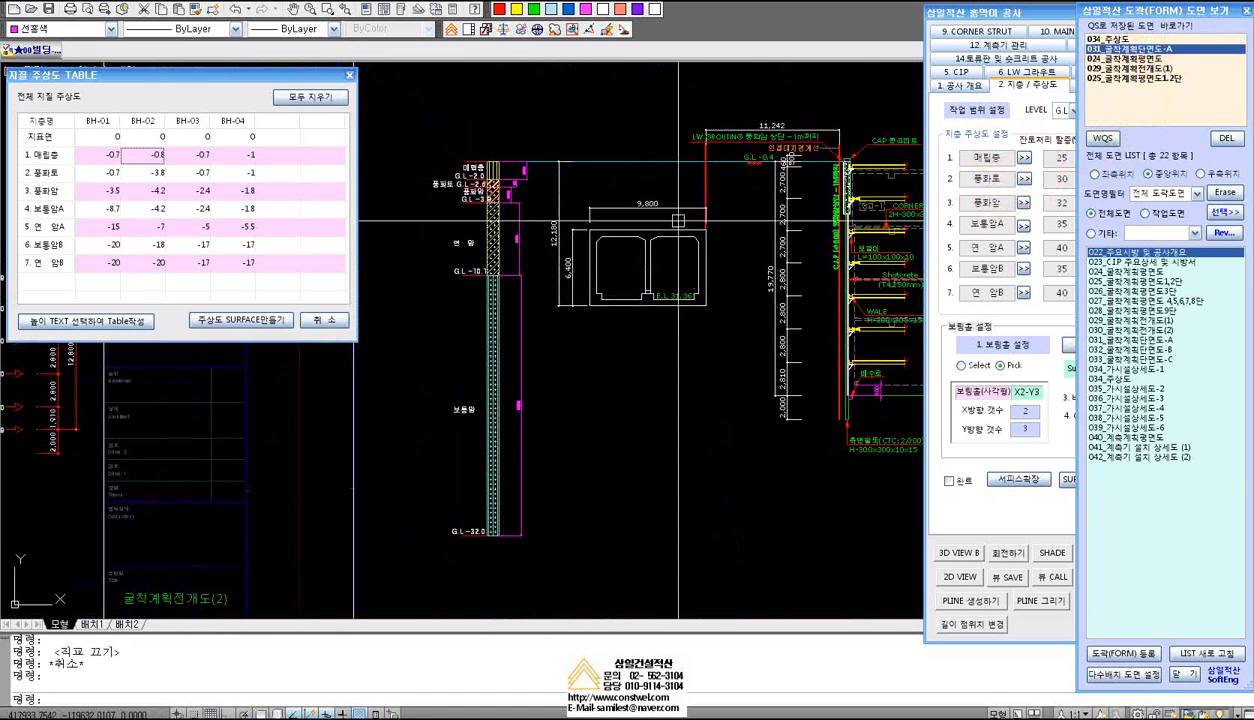
left_click(1108, 39)
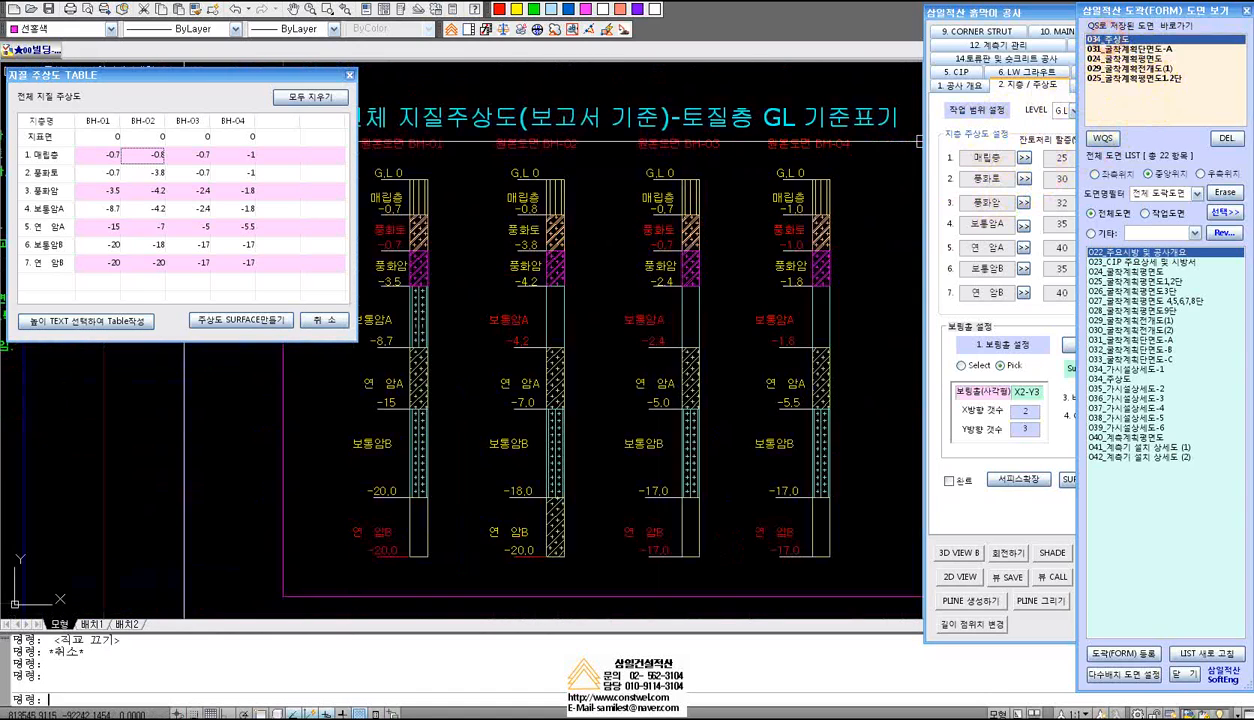
scroll(585, 384, "down", 2)
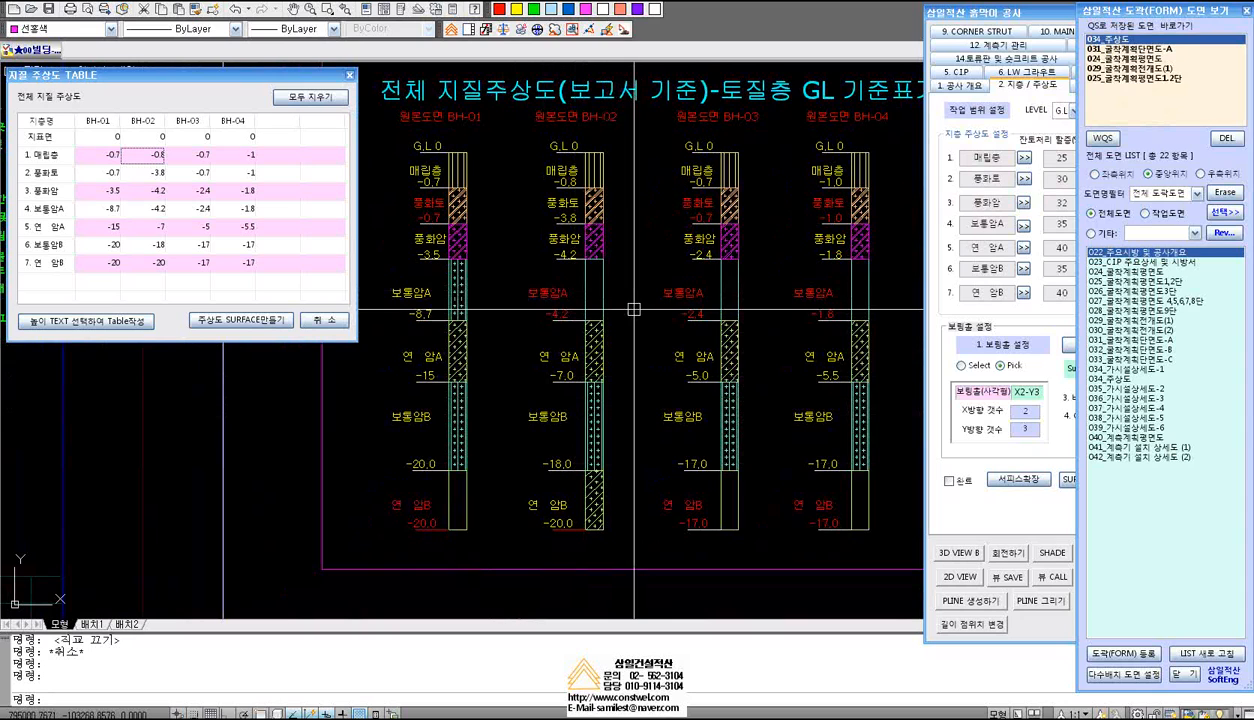
scroll(630, 306, "down", 8)
scroll(630, 507, "up", 6)
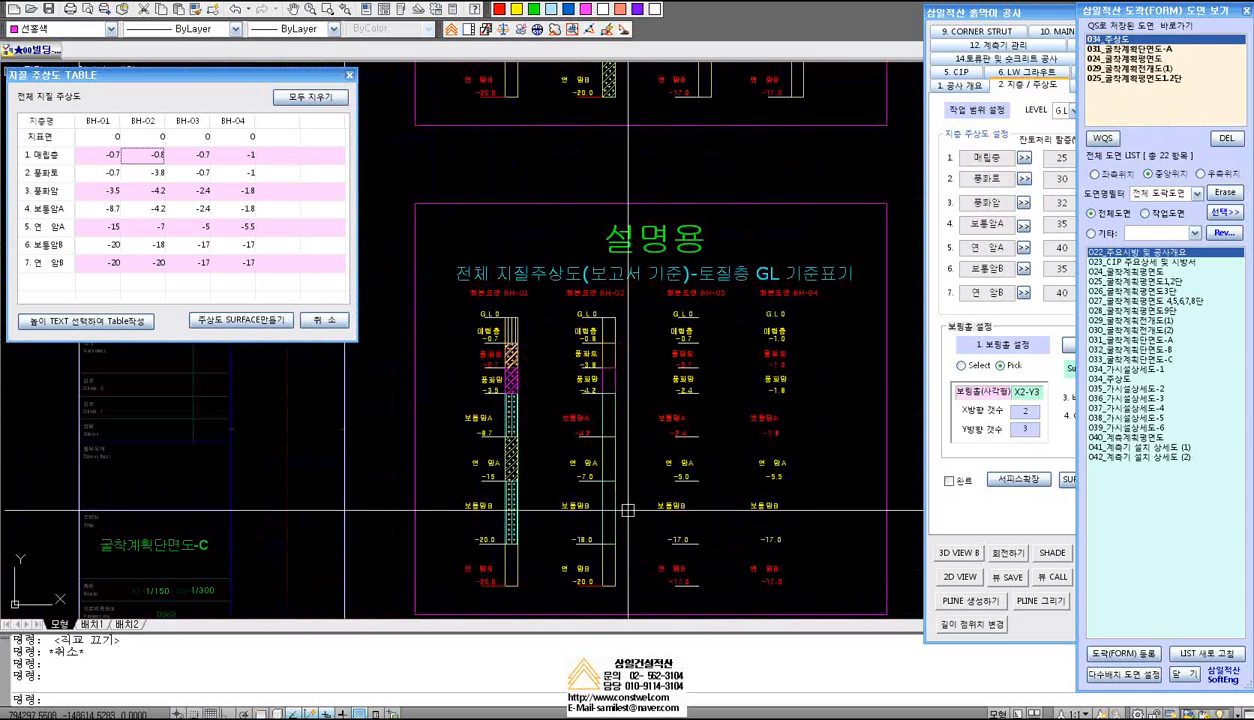
middle_click_drag(643, 508, 635, 452)
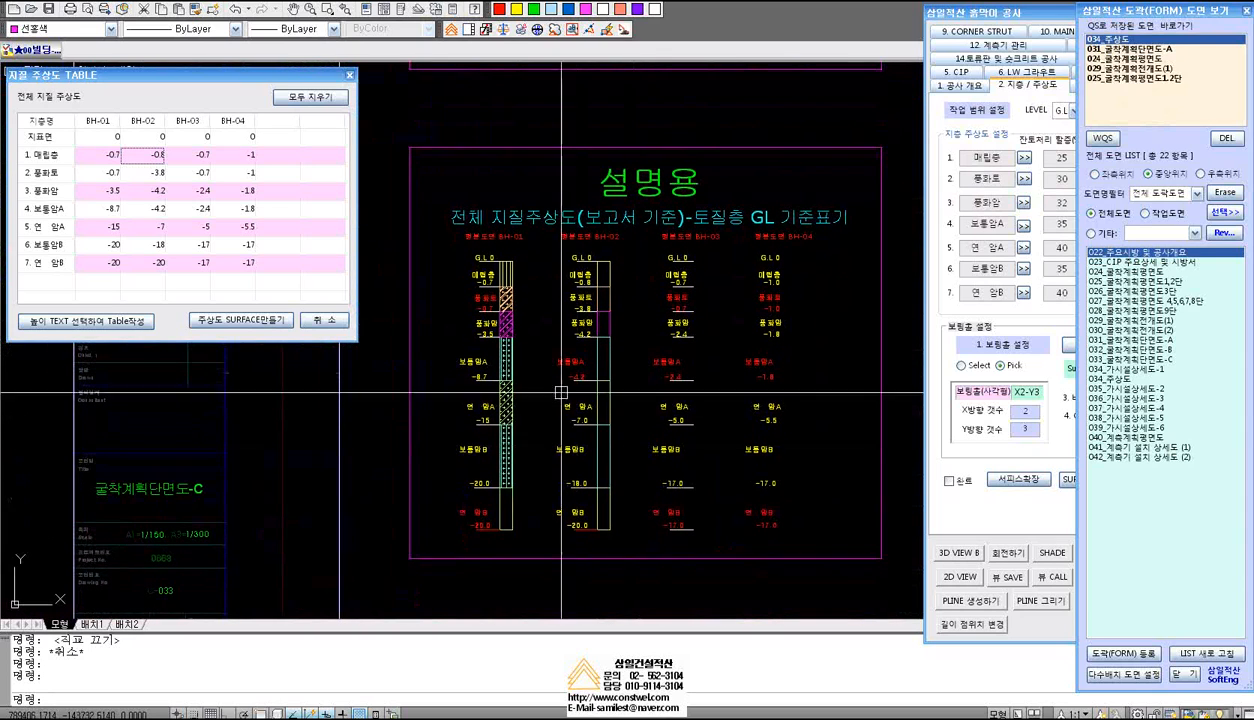
key("F8")
key("F8")
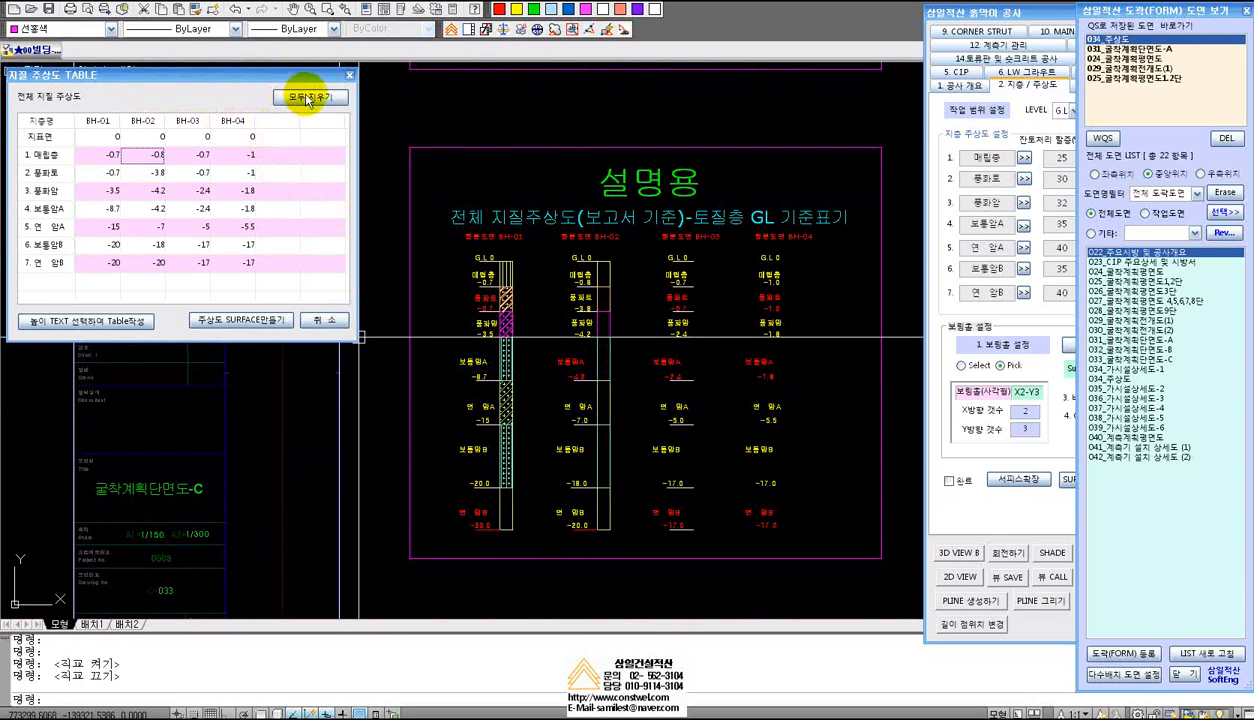
Delete all depth data from the soil-profile table
left_click(309, 99)
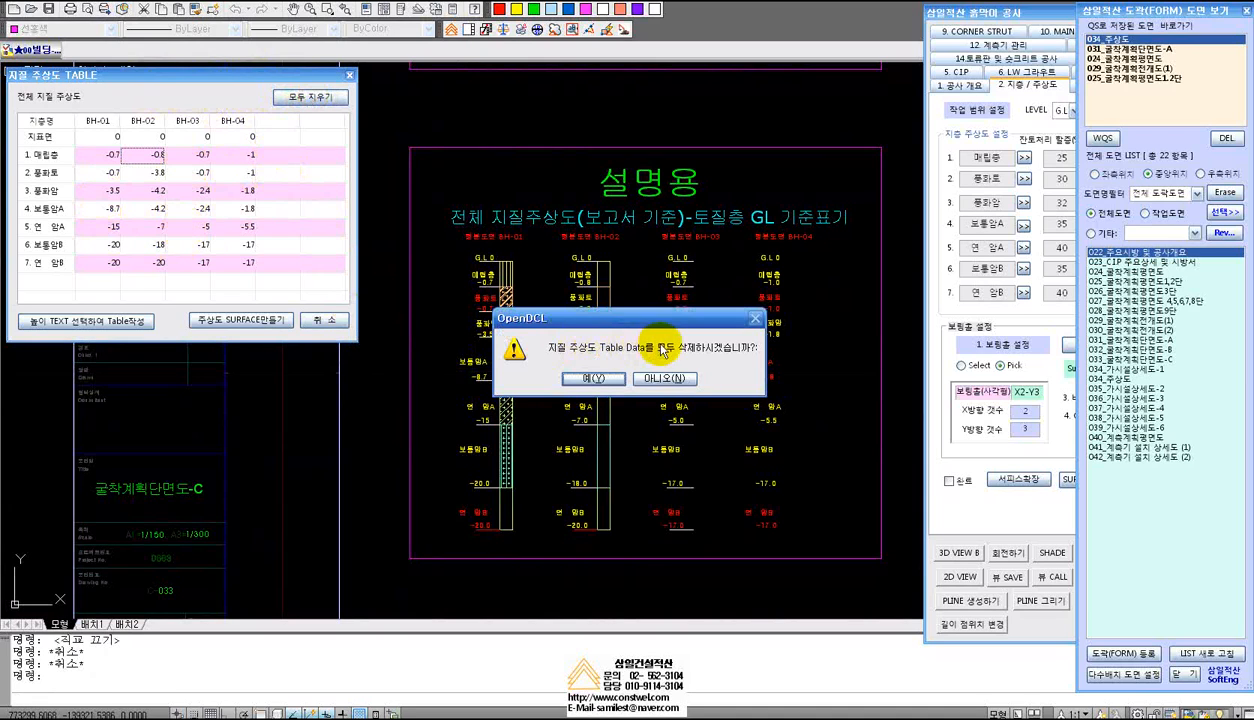
left_click(597, 379)
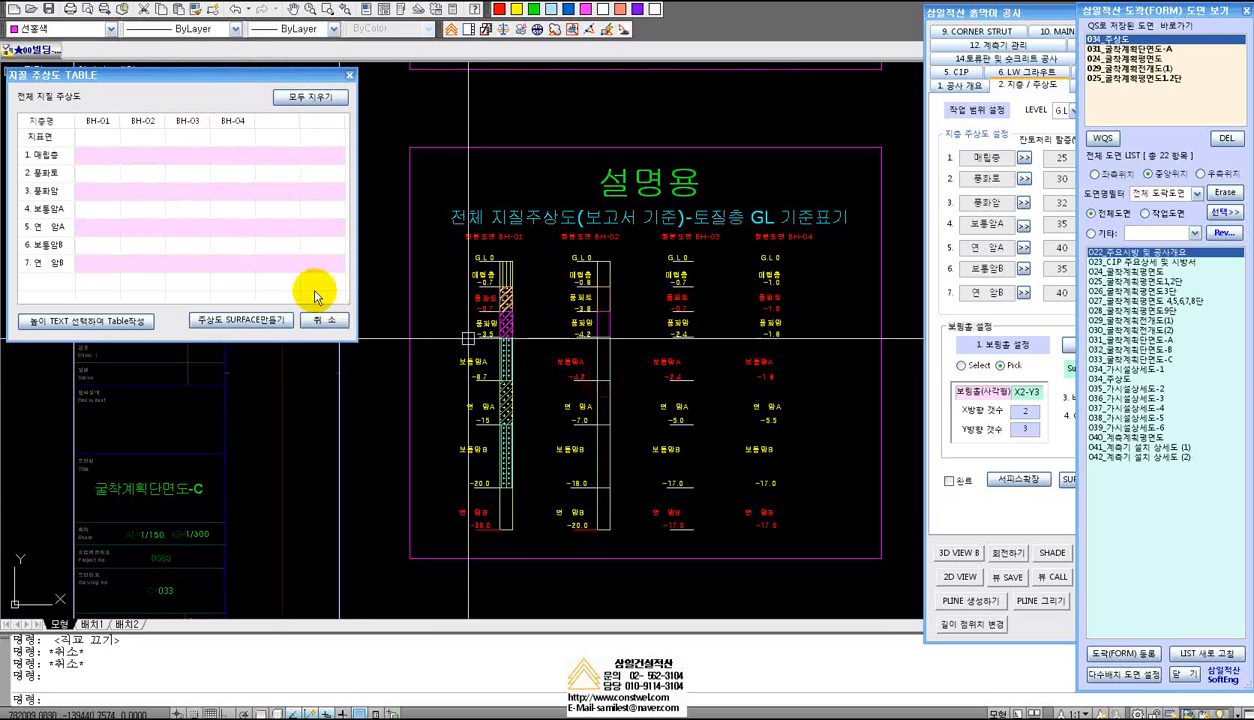
Start building the table from height texts and fill BH-01 with the depth texts of its column in the 설명용 chart
scroll(645, 460, "down", 2)
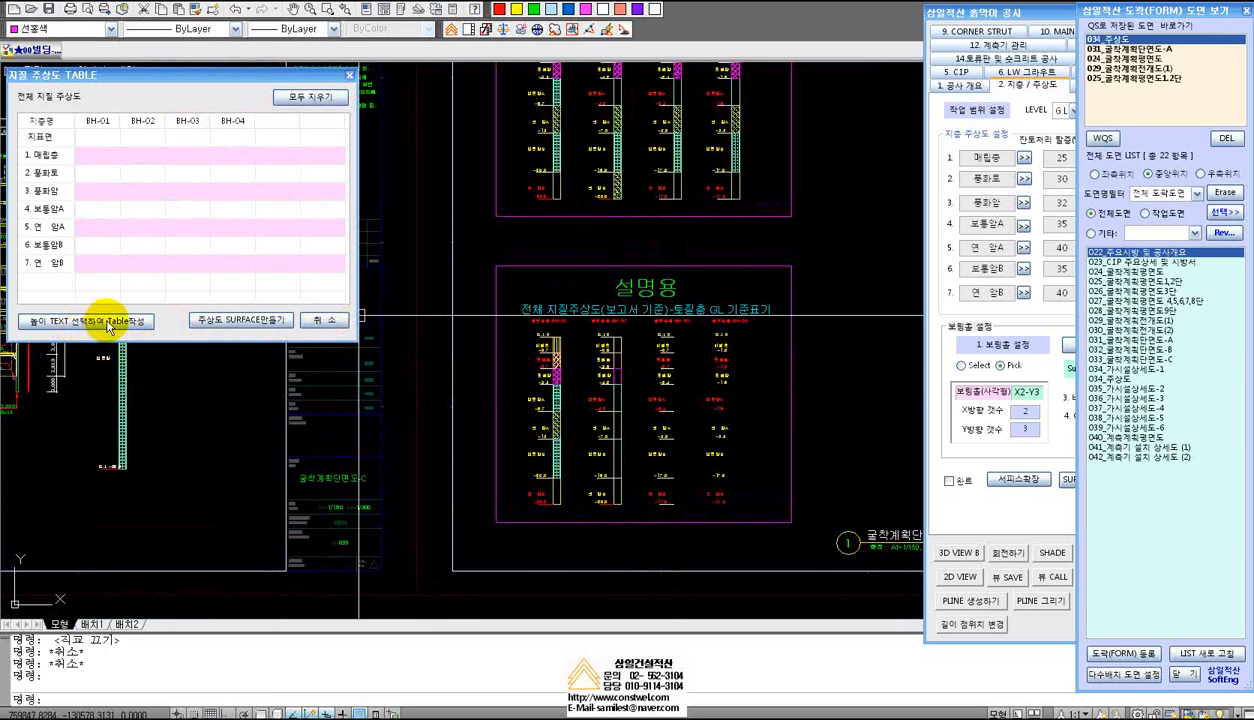
left_click(116, 322)
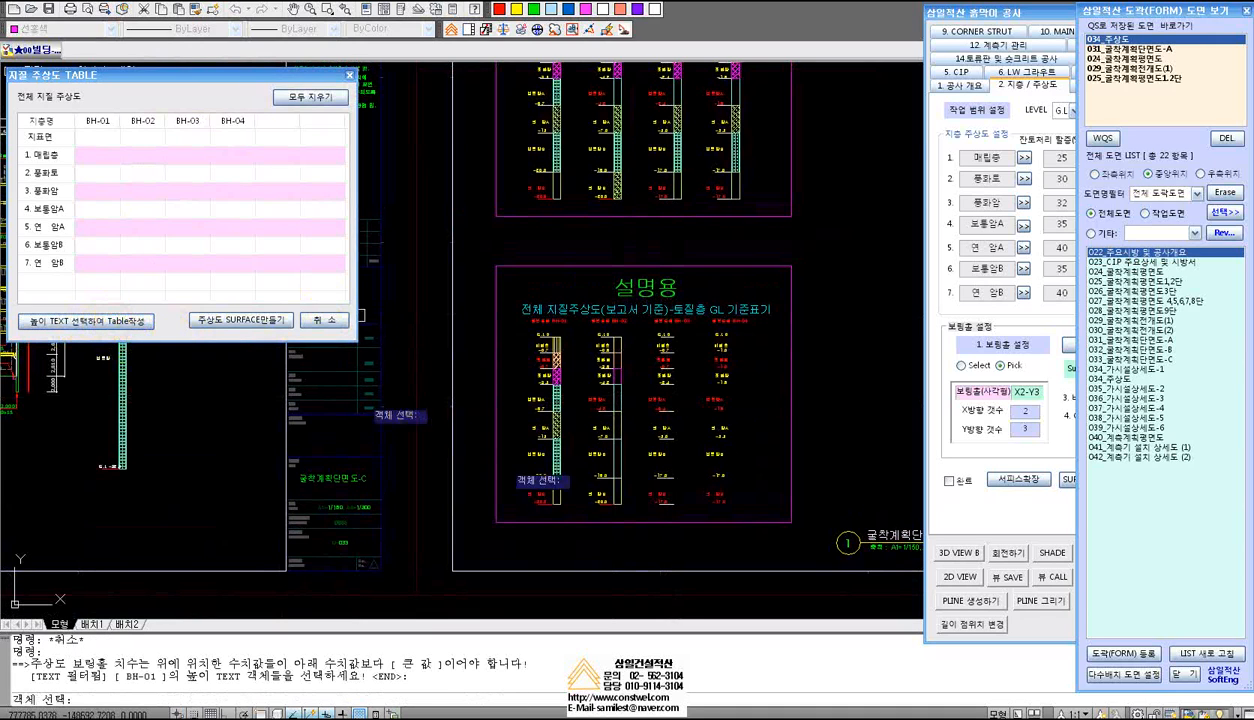
scroll(547, 466, "up", 3)
scroll(547, 466, "down", 1)
middle_click_drag(591, 431, 508, 450)
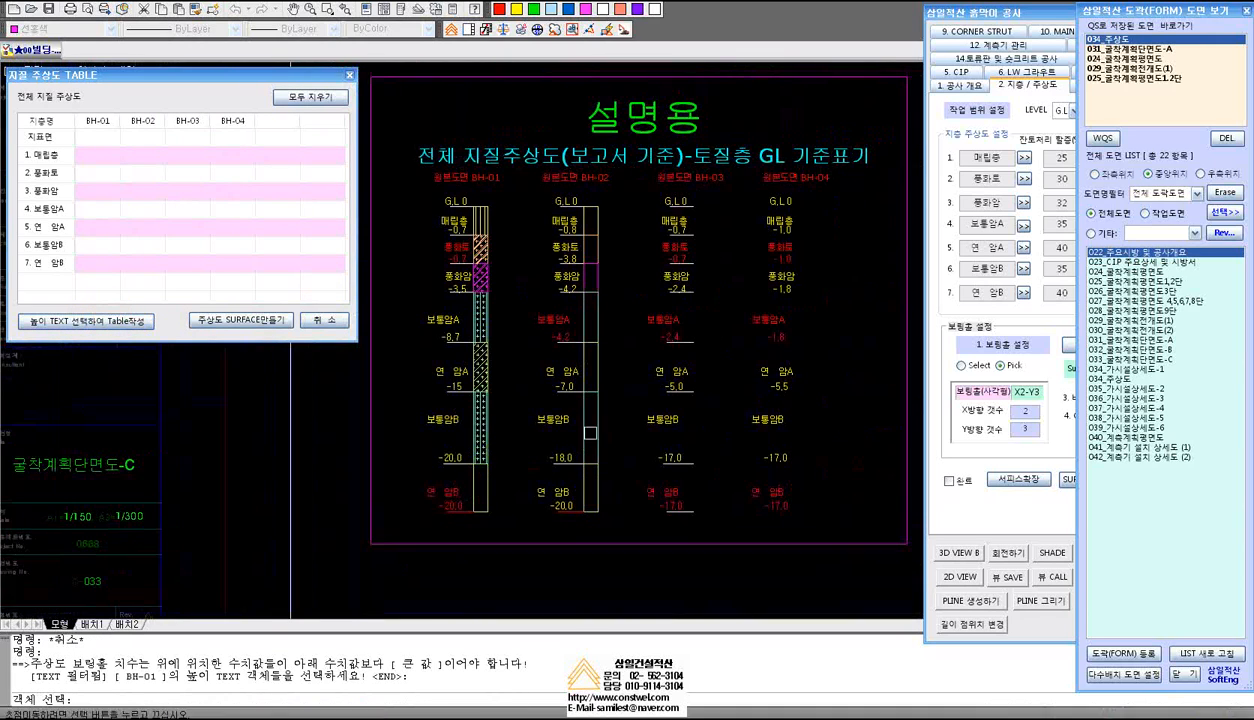
left_click(459, 524)
left_click(435, 193)
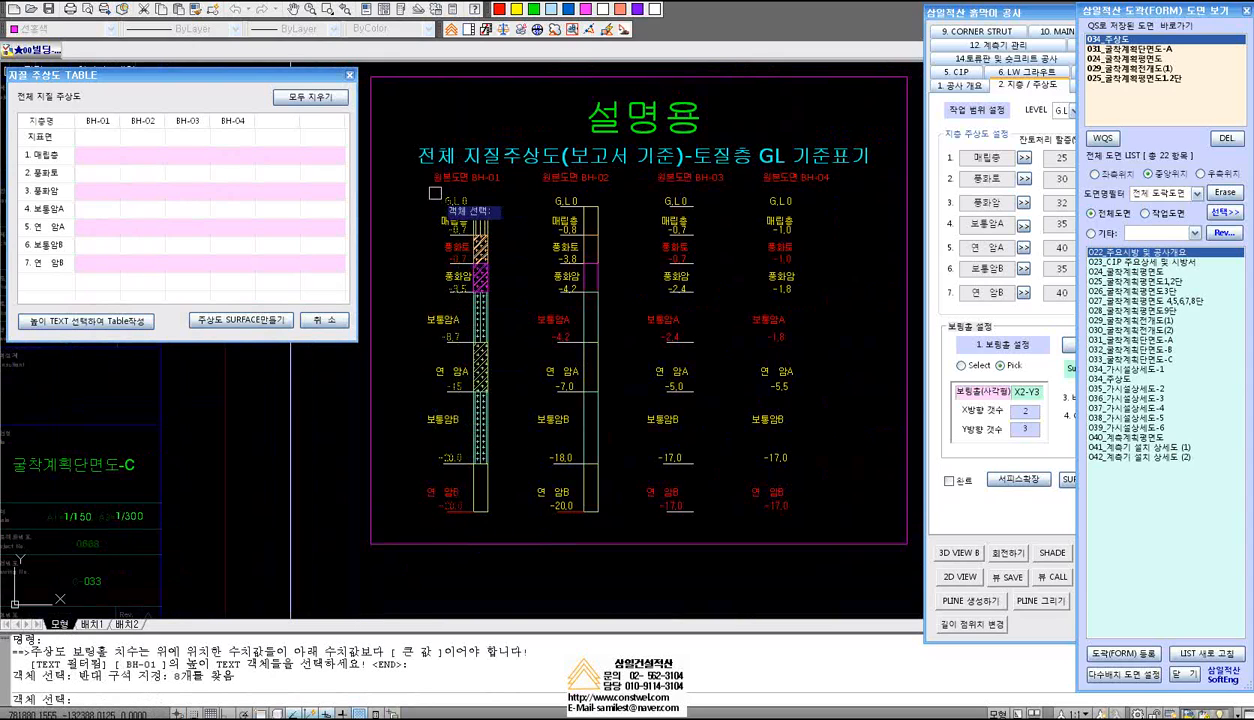
key("Return")
Fill BH-02 and BH-03 in the table with the depth texts of their columns in the 설명용 chart
left_click(571, 526)
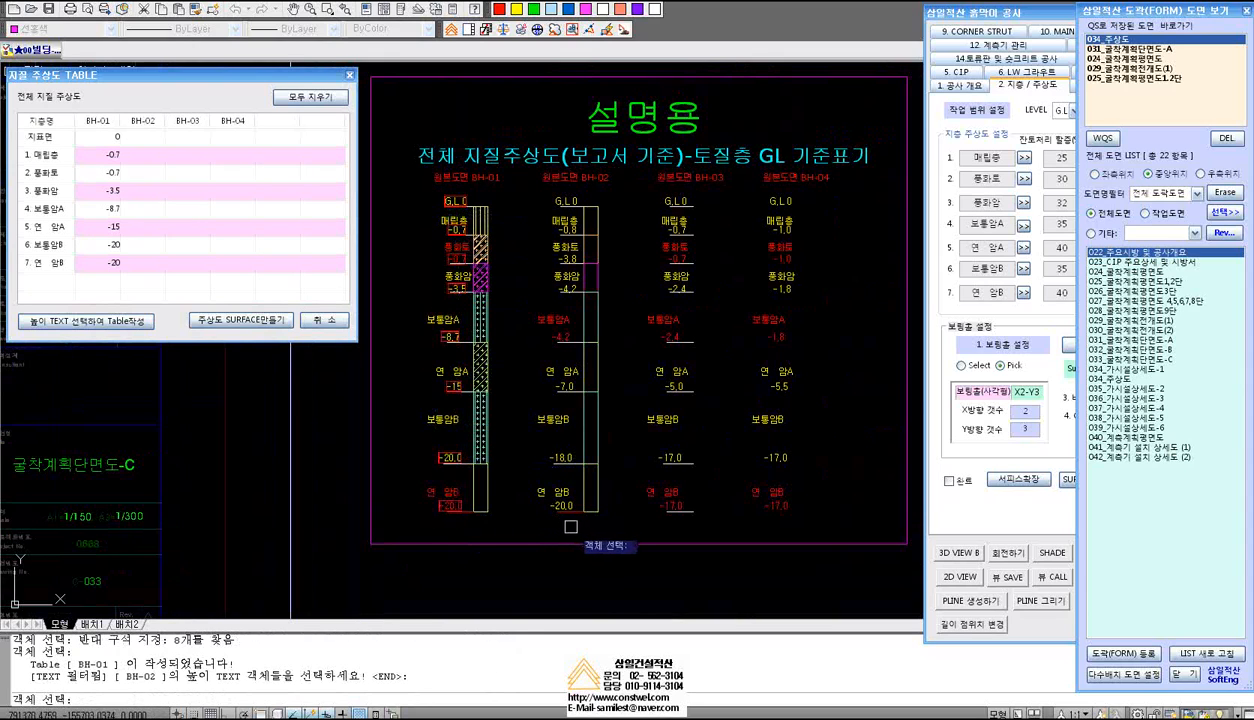
left_click(536, 190)
key("Return")
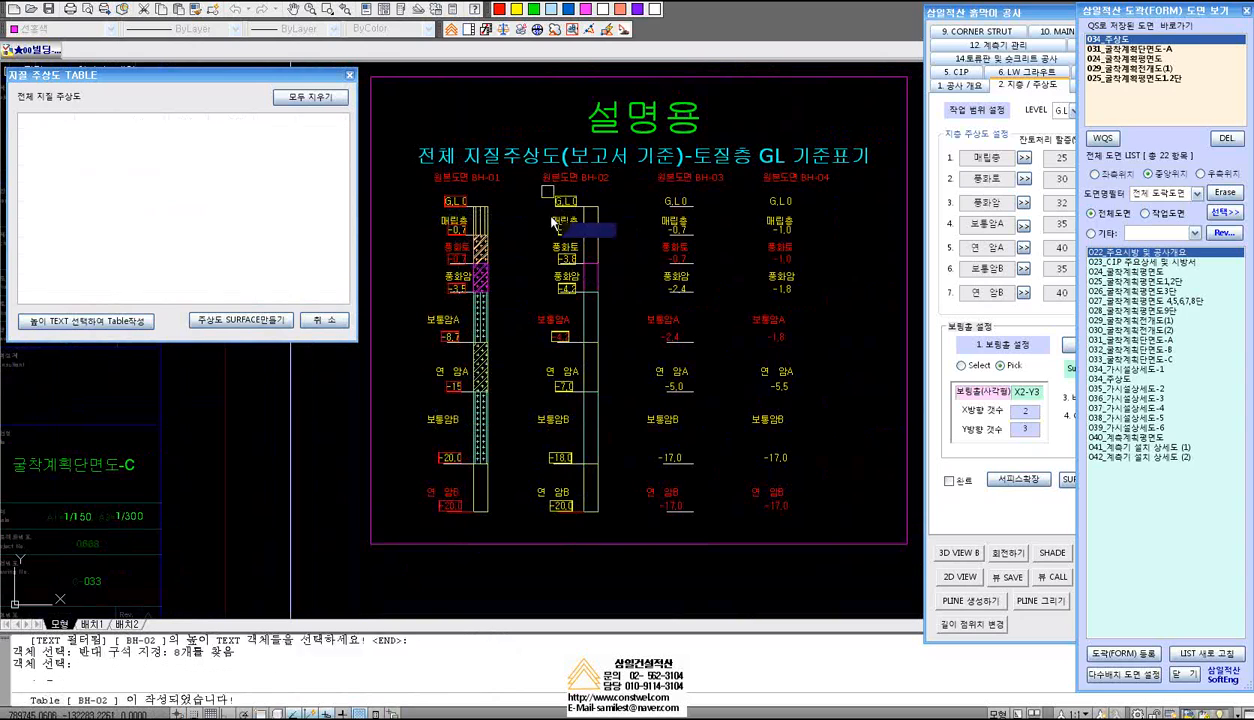
left_click(692, 525)
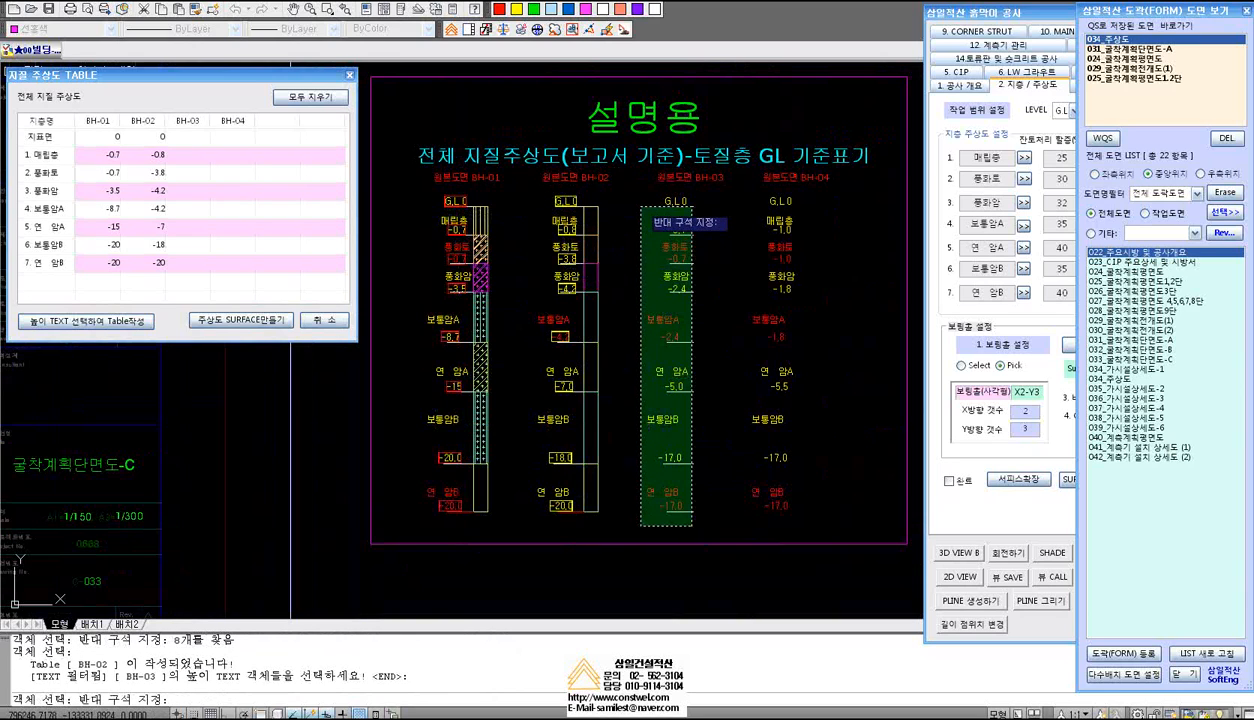
left_click(646, 192)
key("Return")
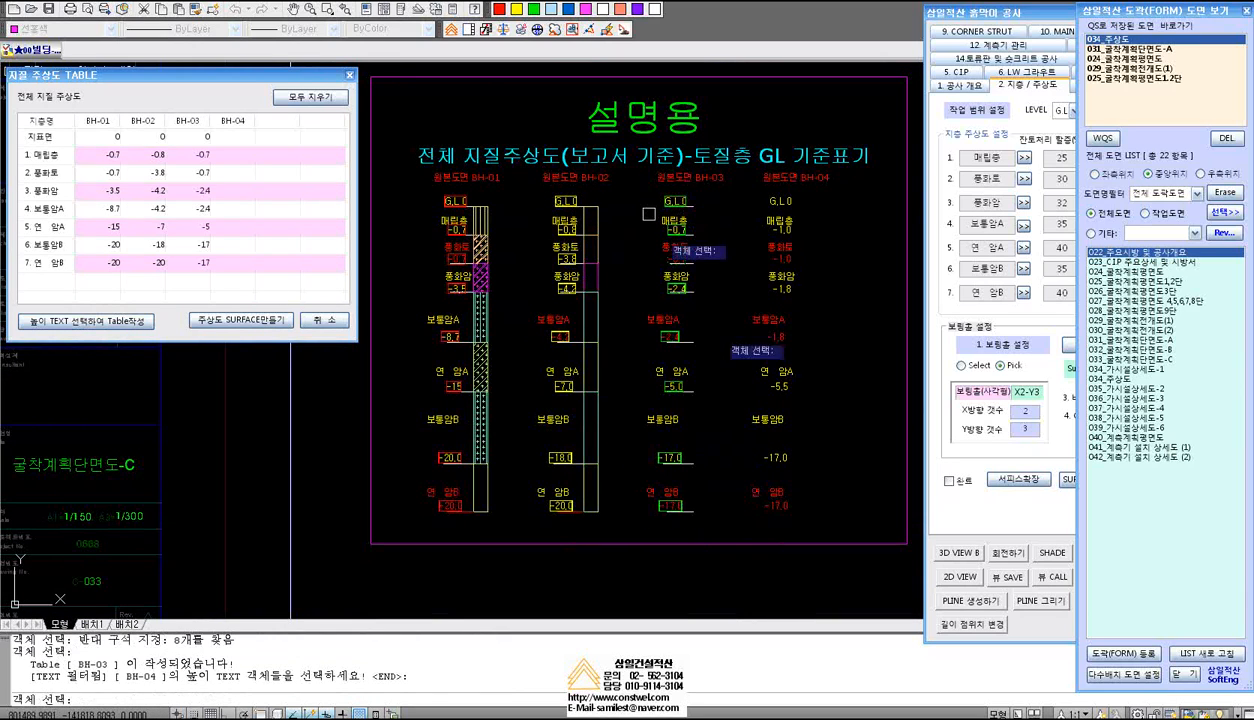
Fill BH-04 with its column's depth texts and finish the table without selecting anything for BH-05
left_click(815, 519)
left_click(735, 194)
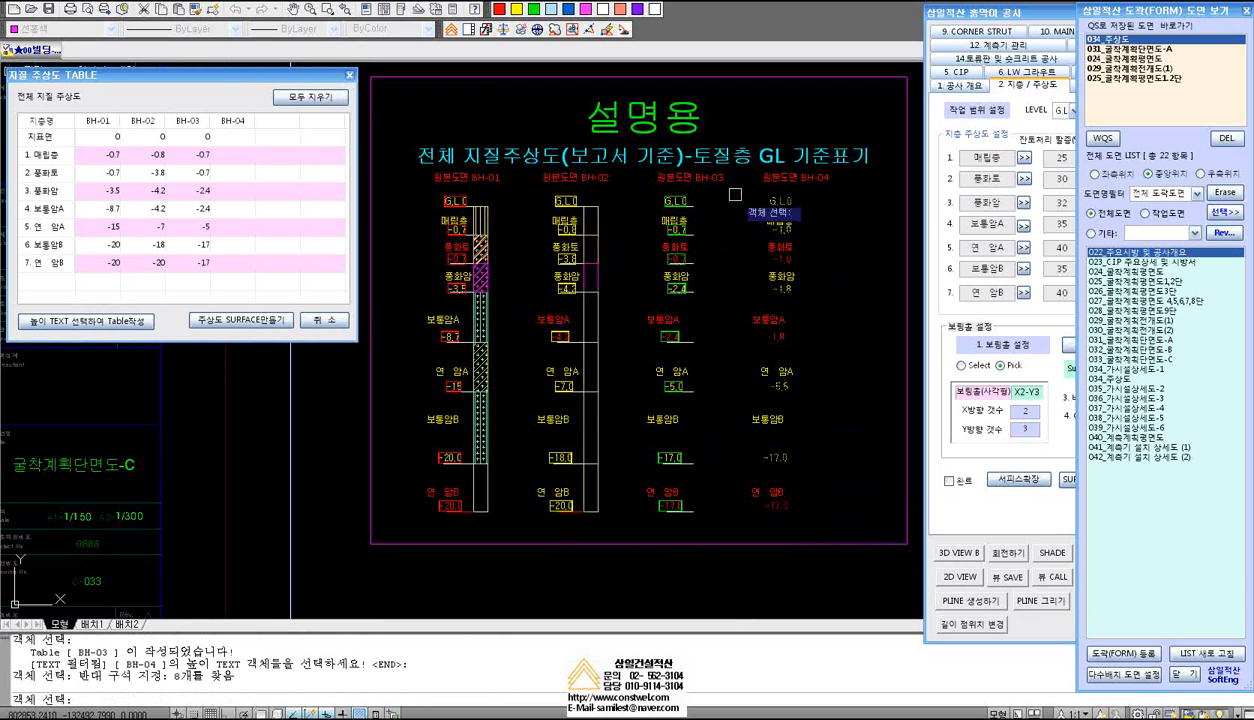
key("Return")
key("Return")
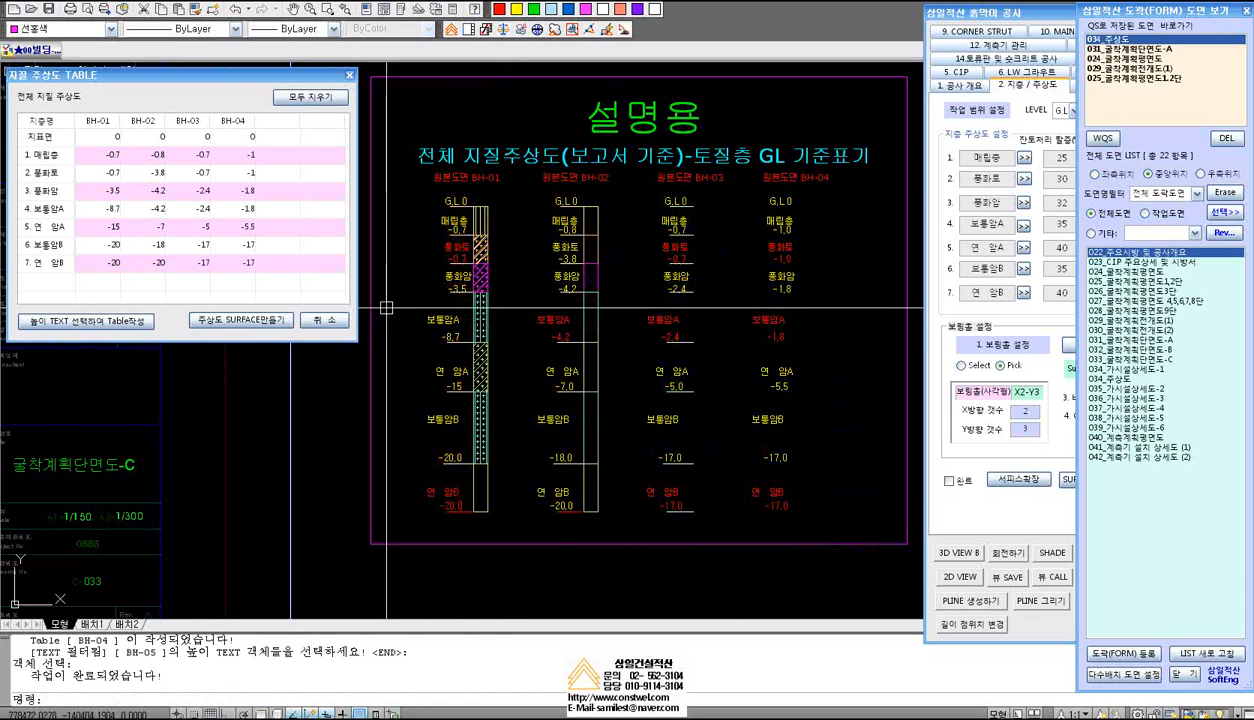
Compare the rebuilt table with the BH-01 to BH-04 depths in the 설명용 chart
scroll(578, 320, "down", 4)
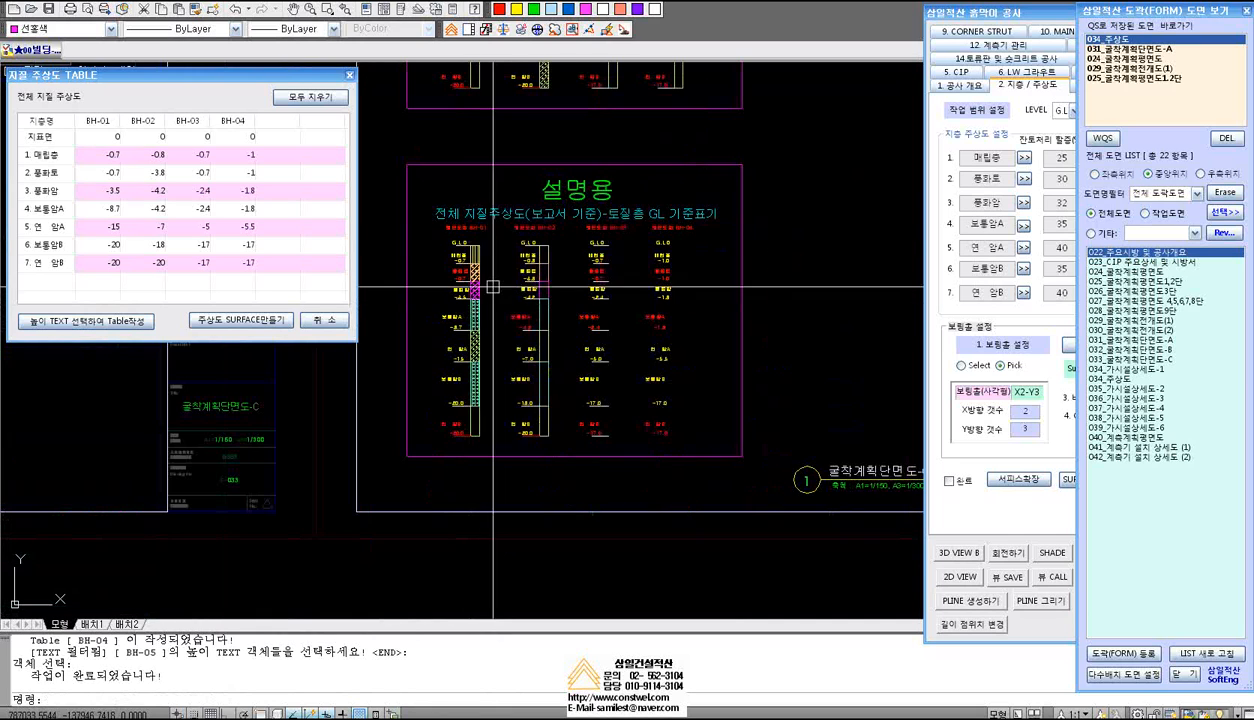
scroll(589, 205, "up", 2)
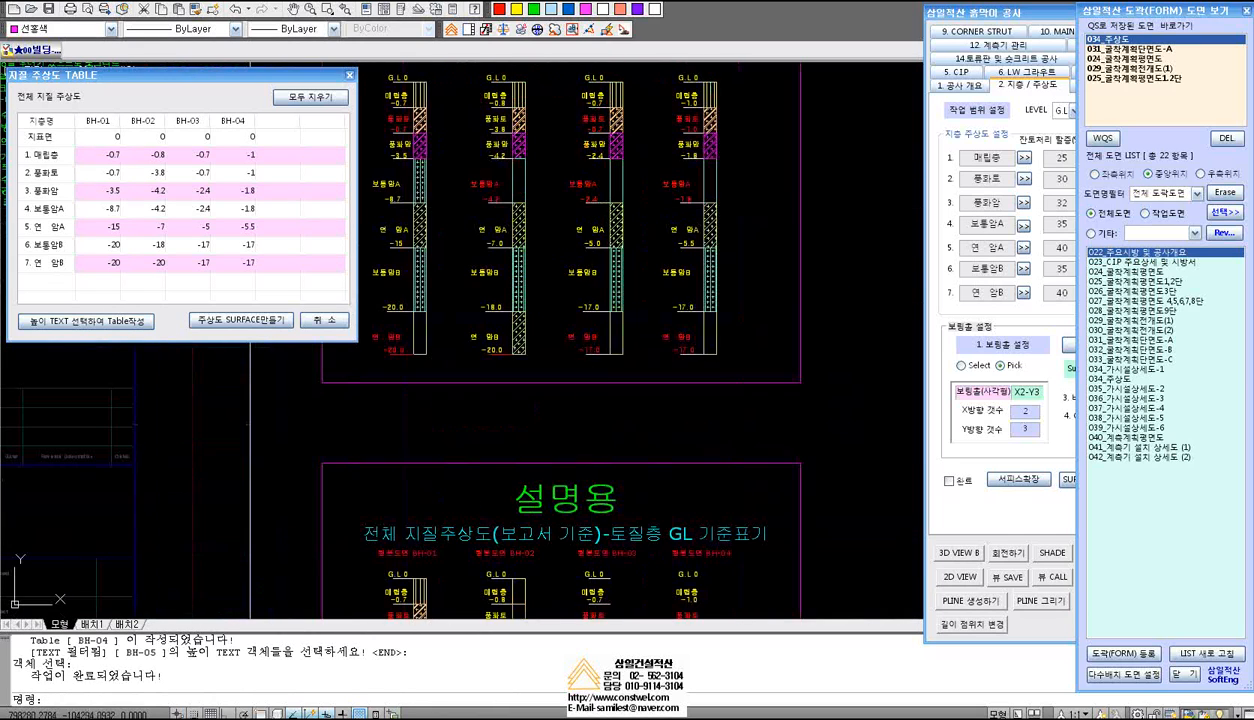
mouse_move(584, 423)
middle_mouse_down()
mouse_move(605, 214)
mouse_move(608, 328)
mouse_move(608, 268)
middle_mouse_up()
scroll(600, 337, "up", 2)
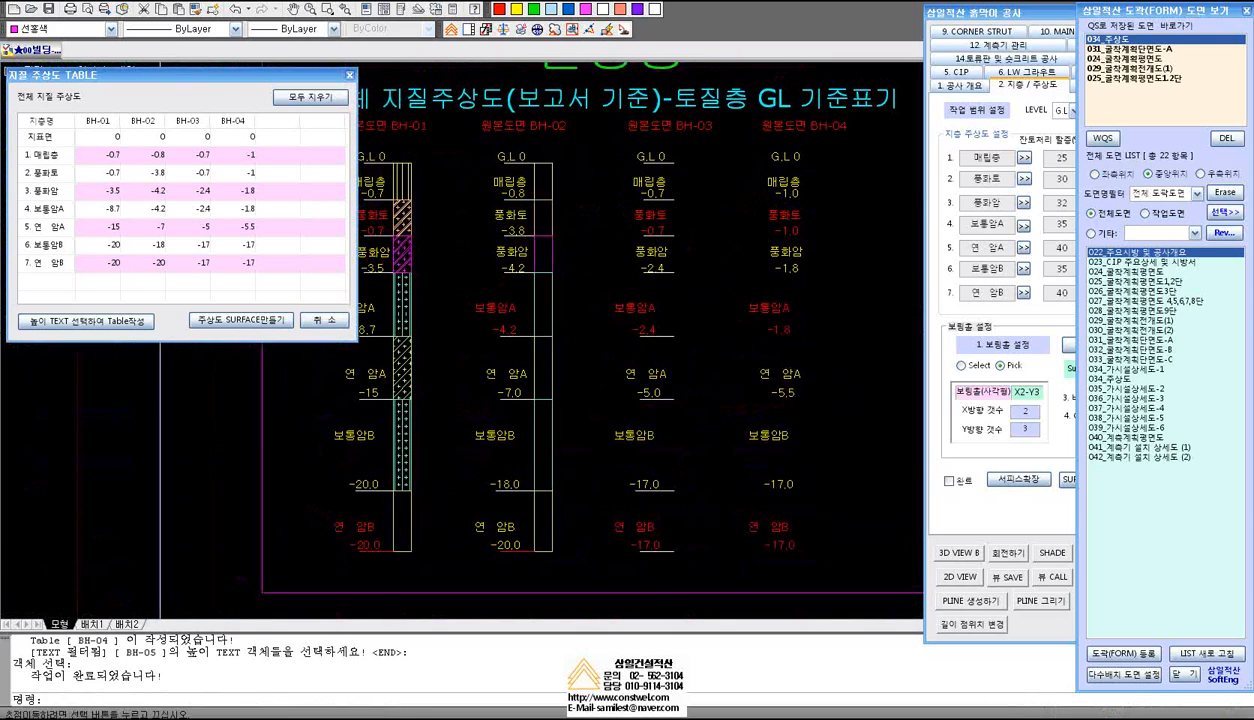
middle_click_drag(686, 347, 726, 351)
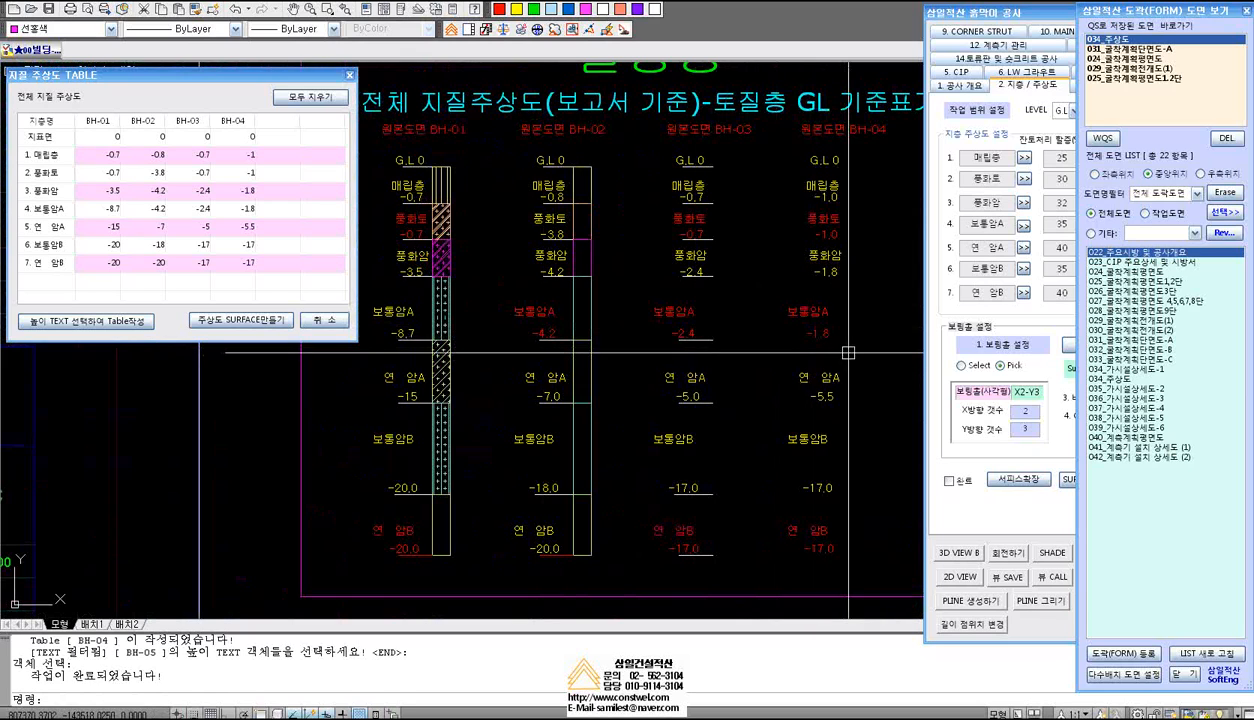
middle_click_drag(852, 352, 862, 354)
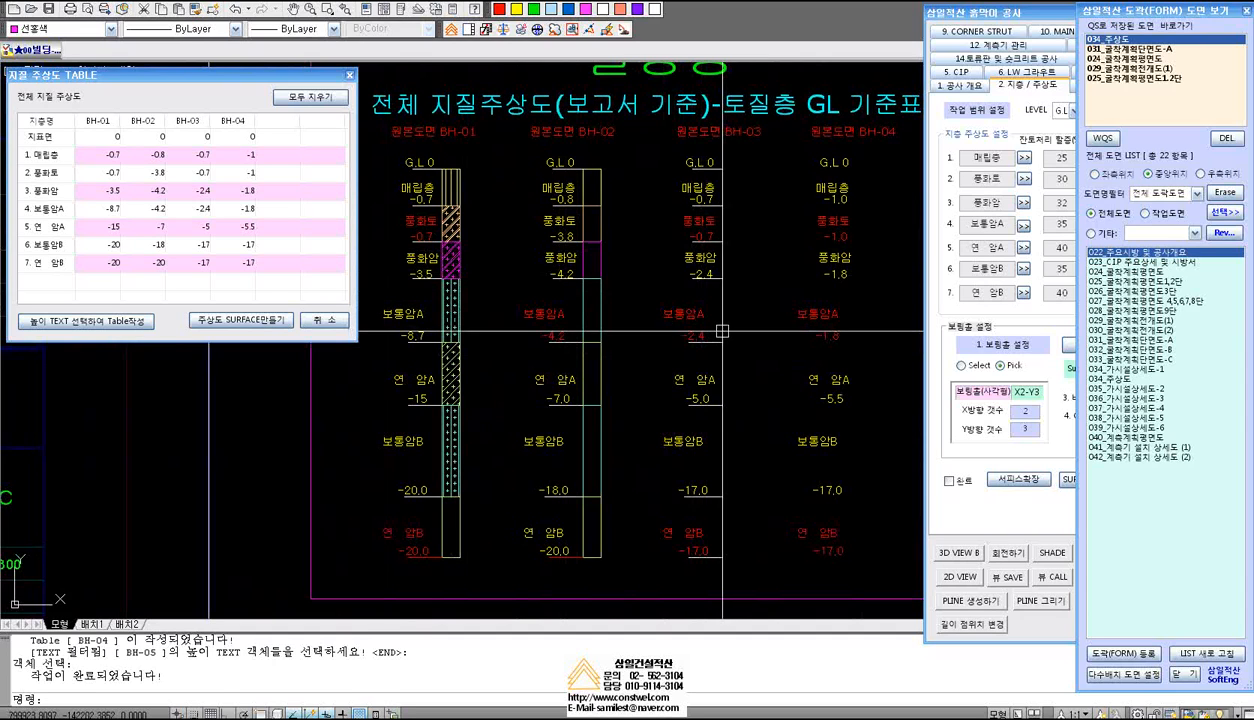
Switch to the drill log PDF, go back to the BH-1 sheet and compare it with the table's BH-01 column
key("F8")
key("F8")
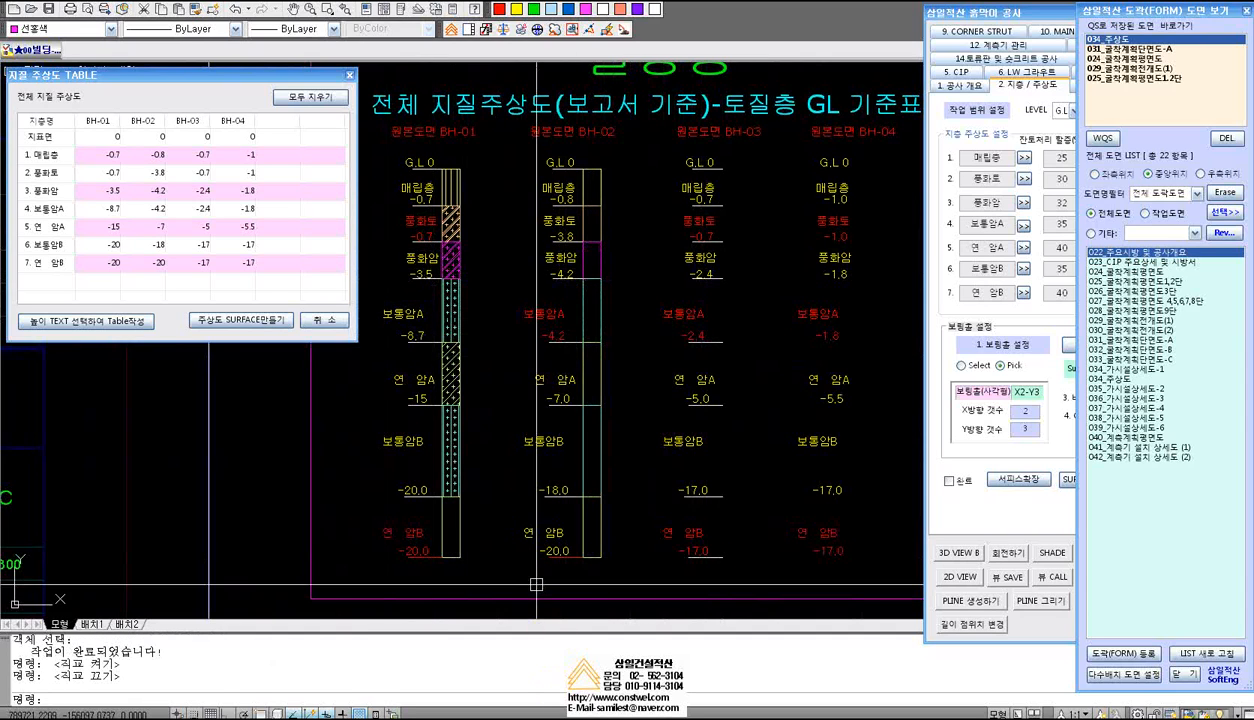
key("alt+Tab")
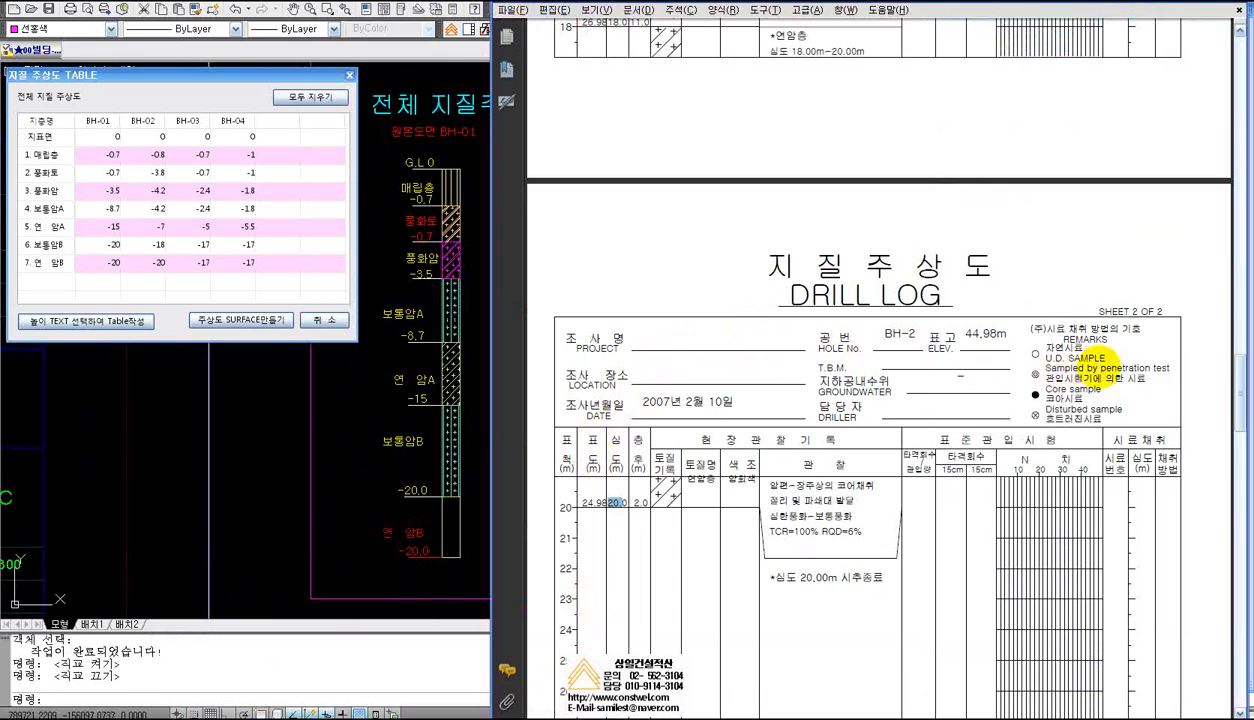
left_click_drag(1240, 405, 1210, 82)
left_click(106, 118)
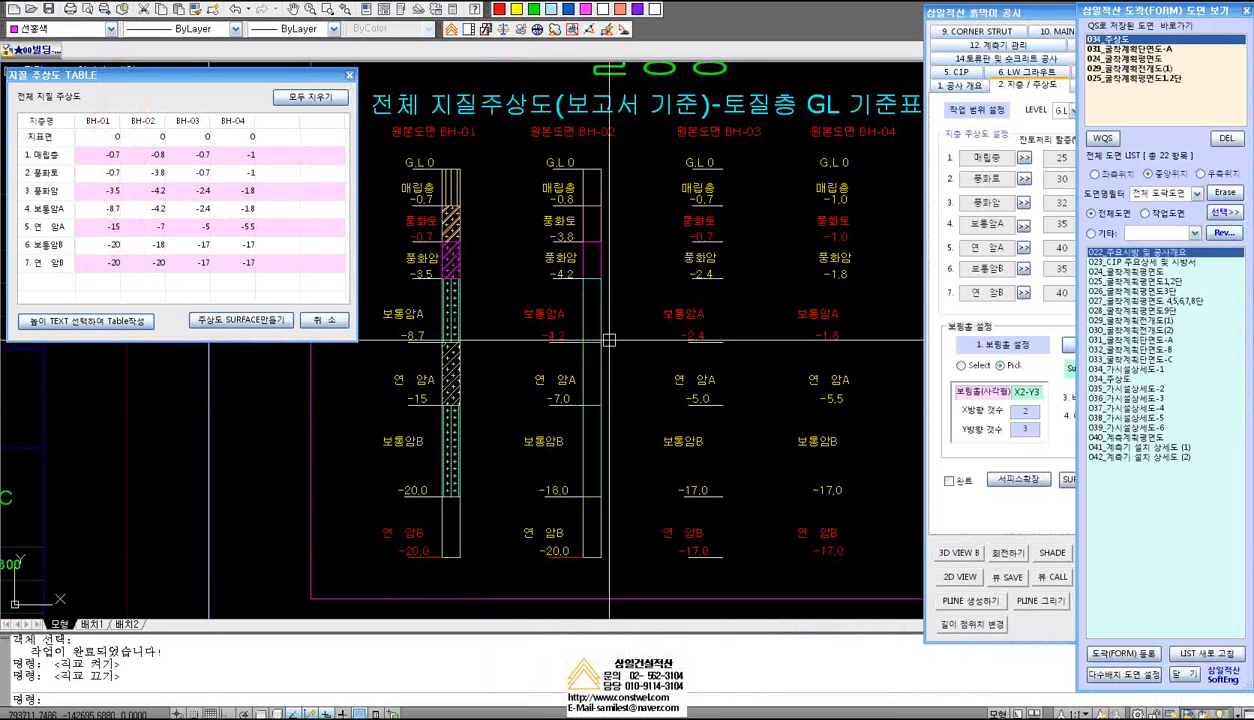
Compare the soil layers of the 설명용 chart with those recorded in the BH-1 drill log
middle_click_drag(633, 333, 636, 323)
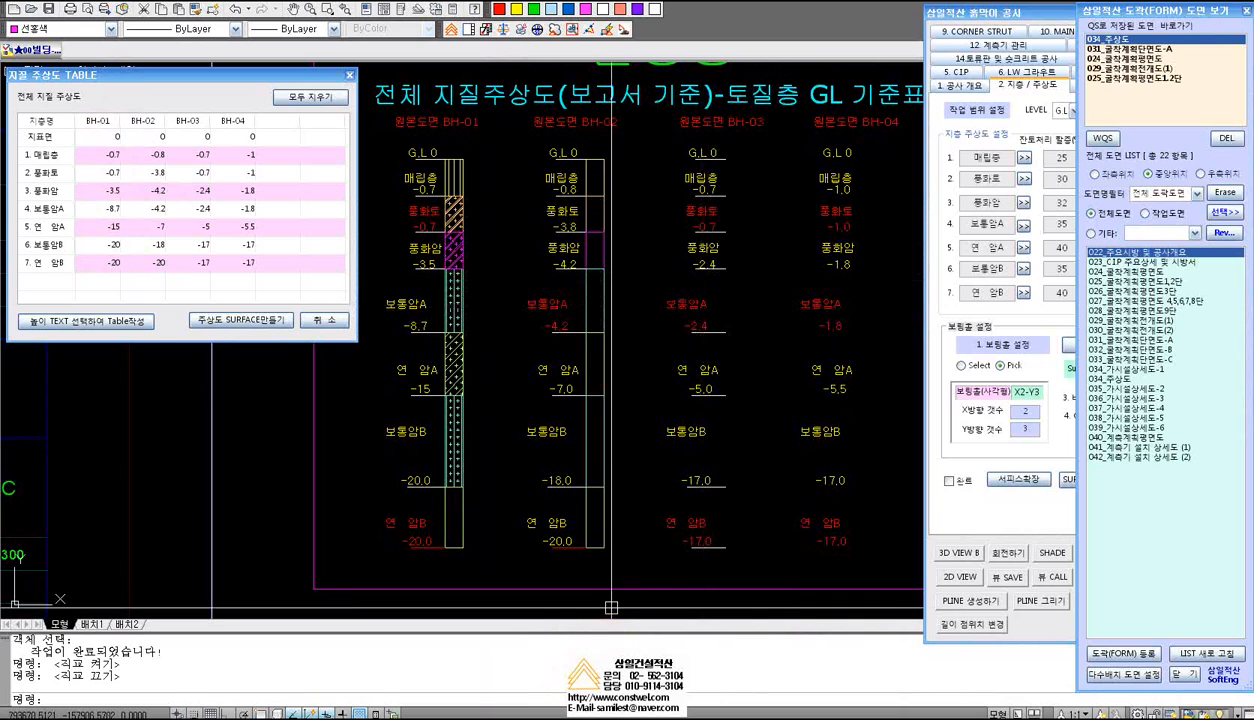
left_click(640, 717)
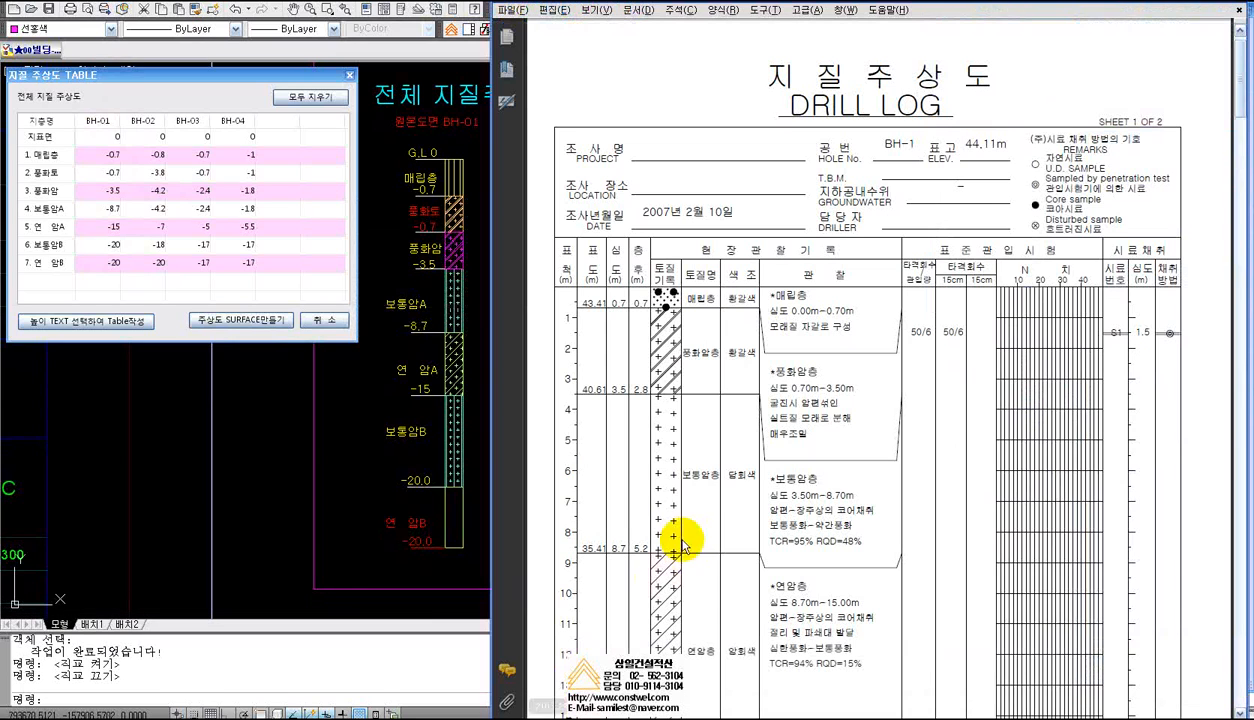
left_click(407, 440)
scroll(454, 424, "down", 3)
middle_click_drag(490, 403, 278, 471)
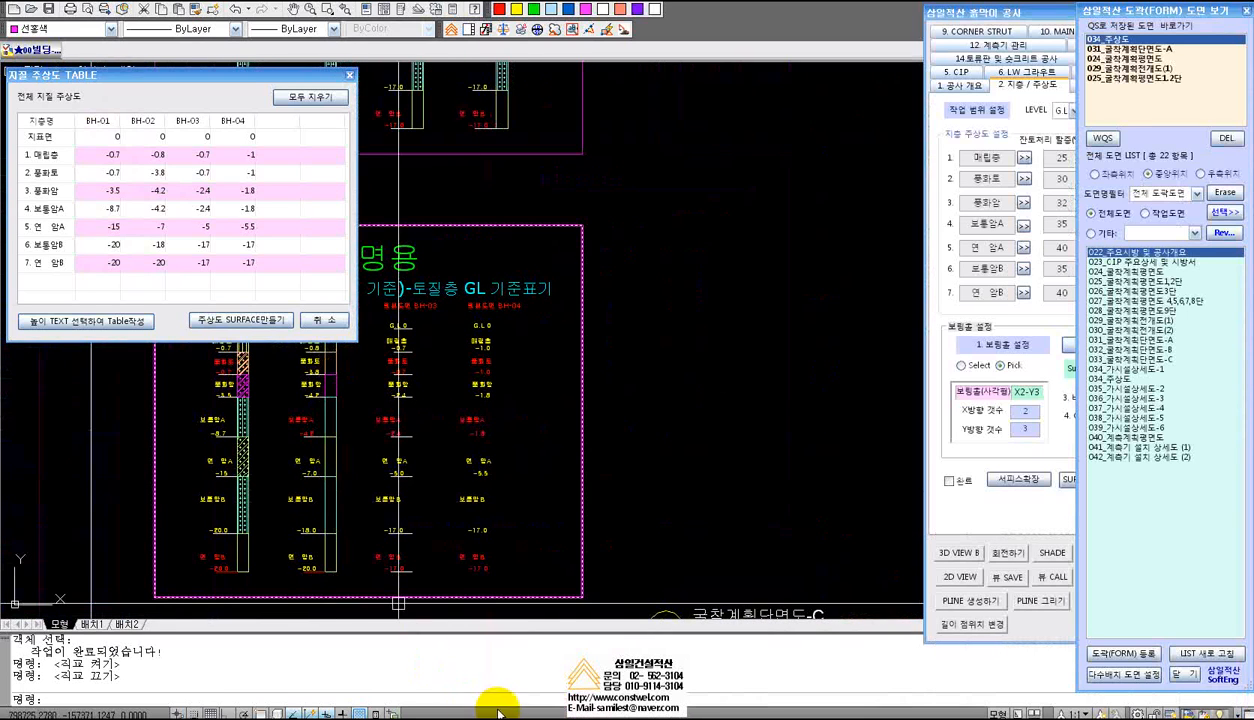
key("Escape")
left_click(630, 717)
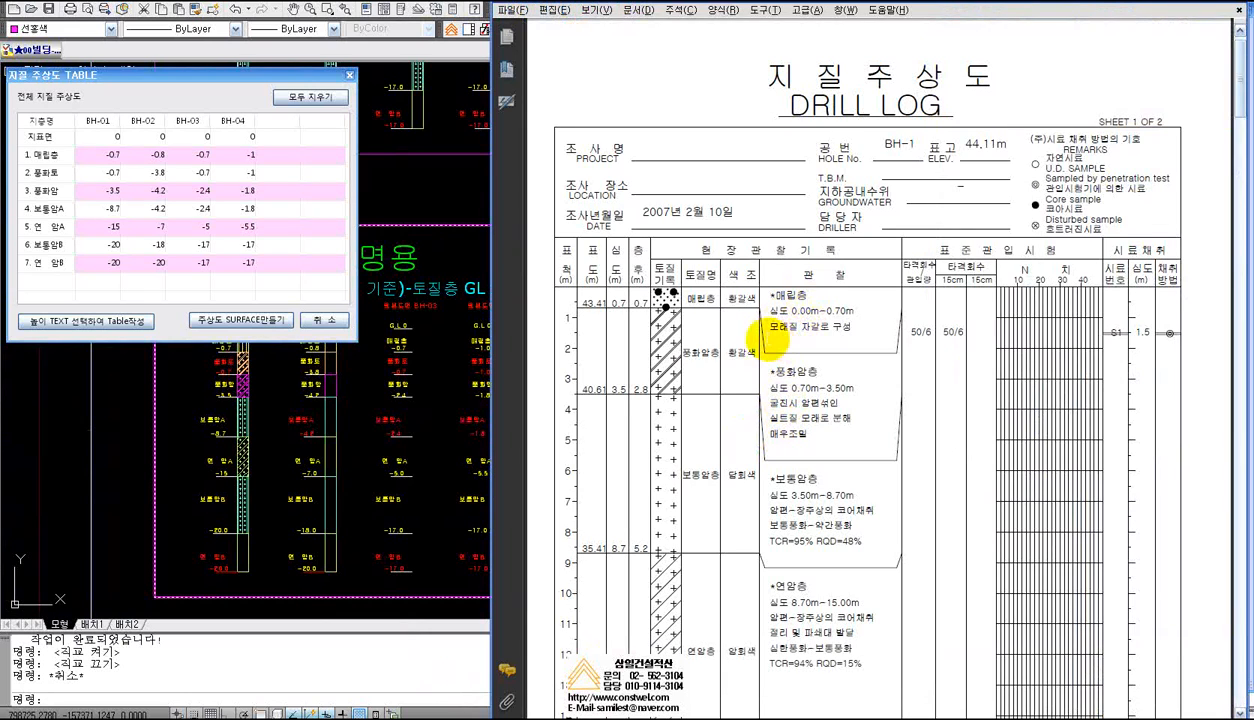
left_click(350, 410)
mouse_move(367, 398)
middle_mouse_down()
mouse_move(347, 450)
mouse_move(462, 372)
mouse_move(481, 434)
middle_mouse_up()
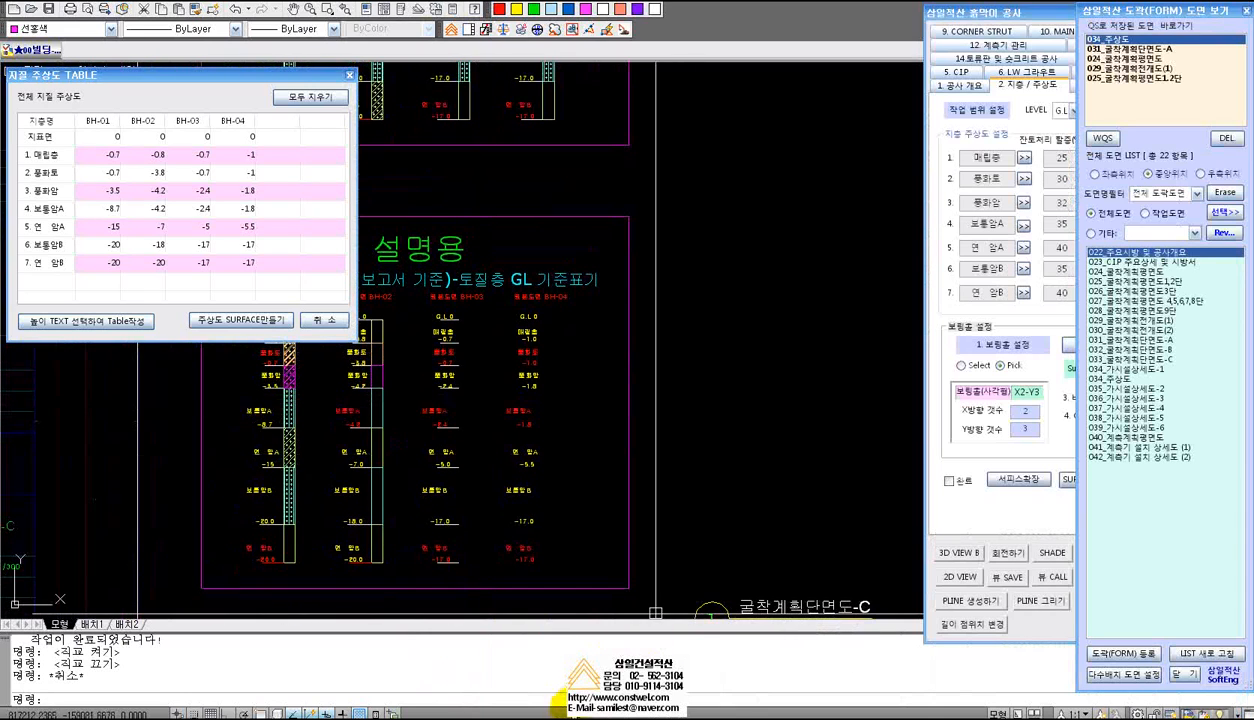
left_click(596, 717)
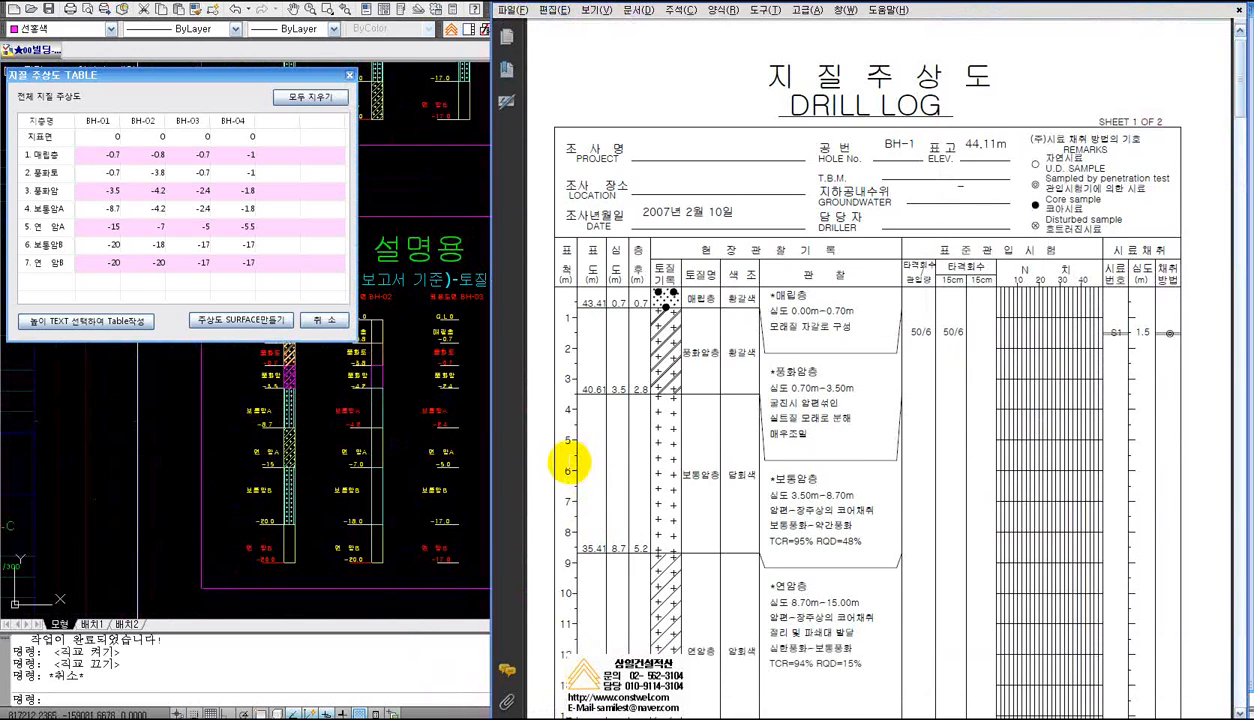
left_click(381, 432)
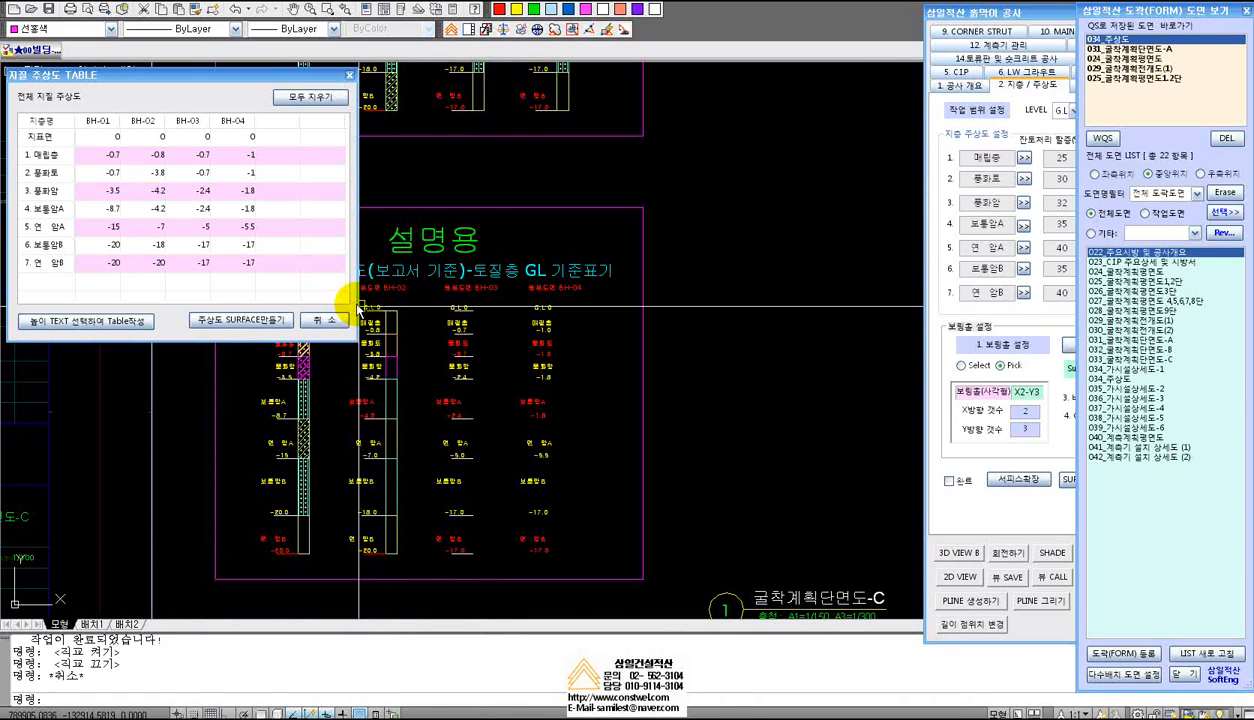
Check the 3.5 m depth entry of the BH-1 drill log against the 설명용 chart and the soil-profile table
middle_click_drag(422, 355, 450, 327)
scroll(450, 327, "up", 3)
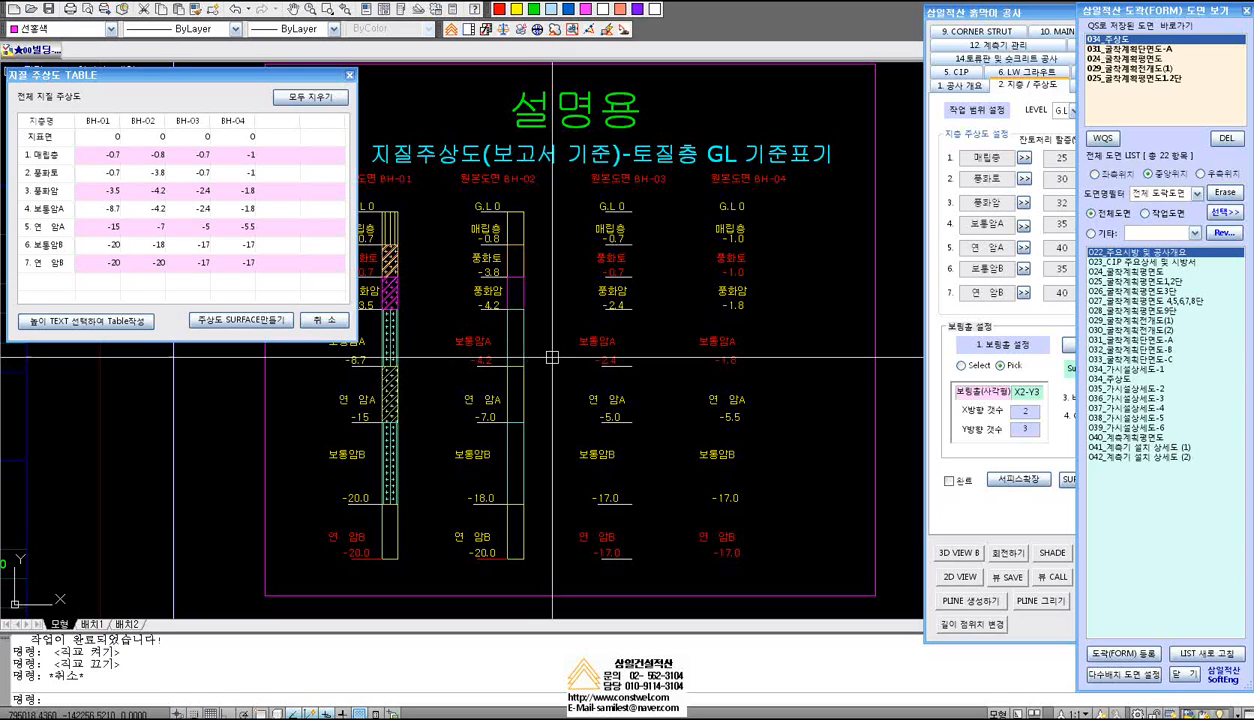
middle_click_drag(552, 357, 585, 345)
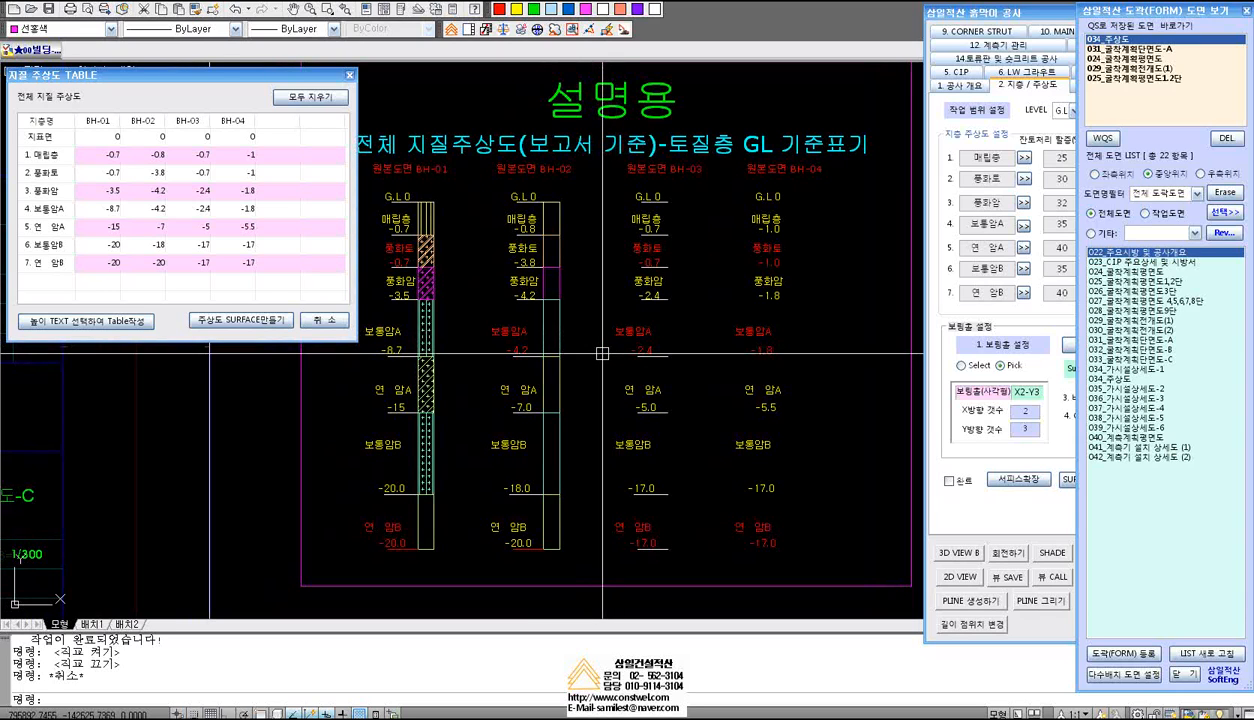
middle_click_drag(602, 353, 616, 348)
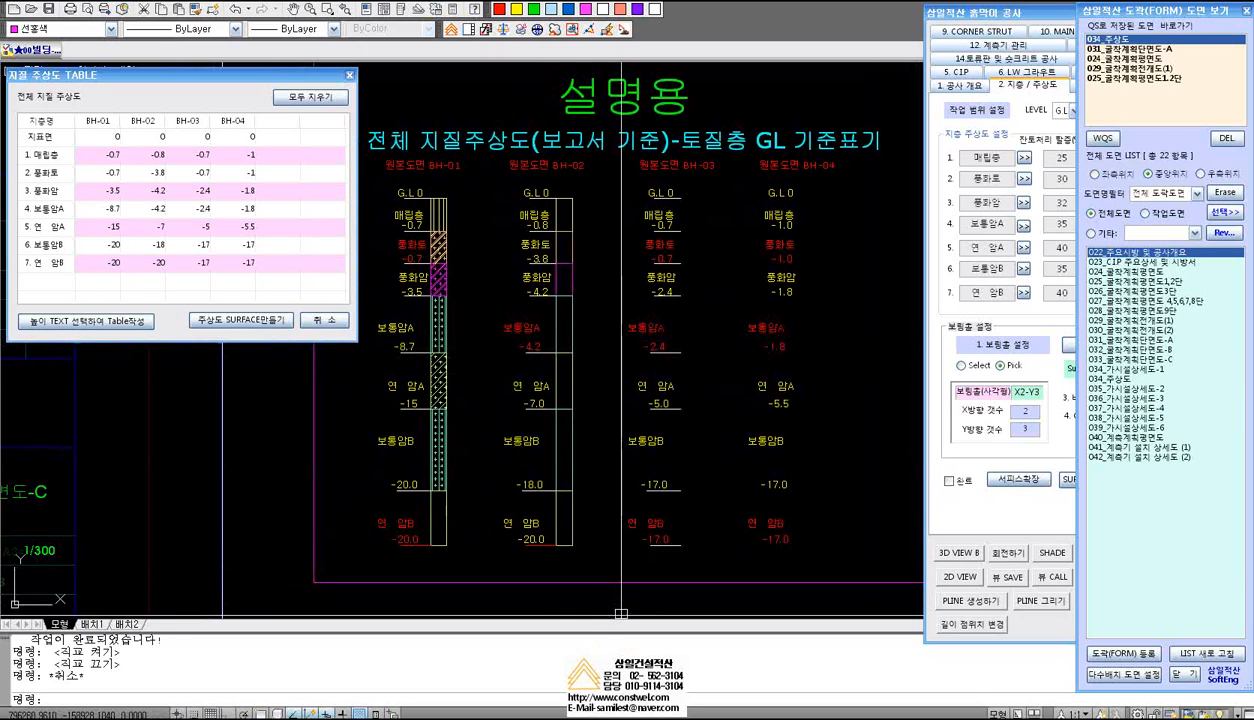
left_click(626, 718)
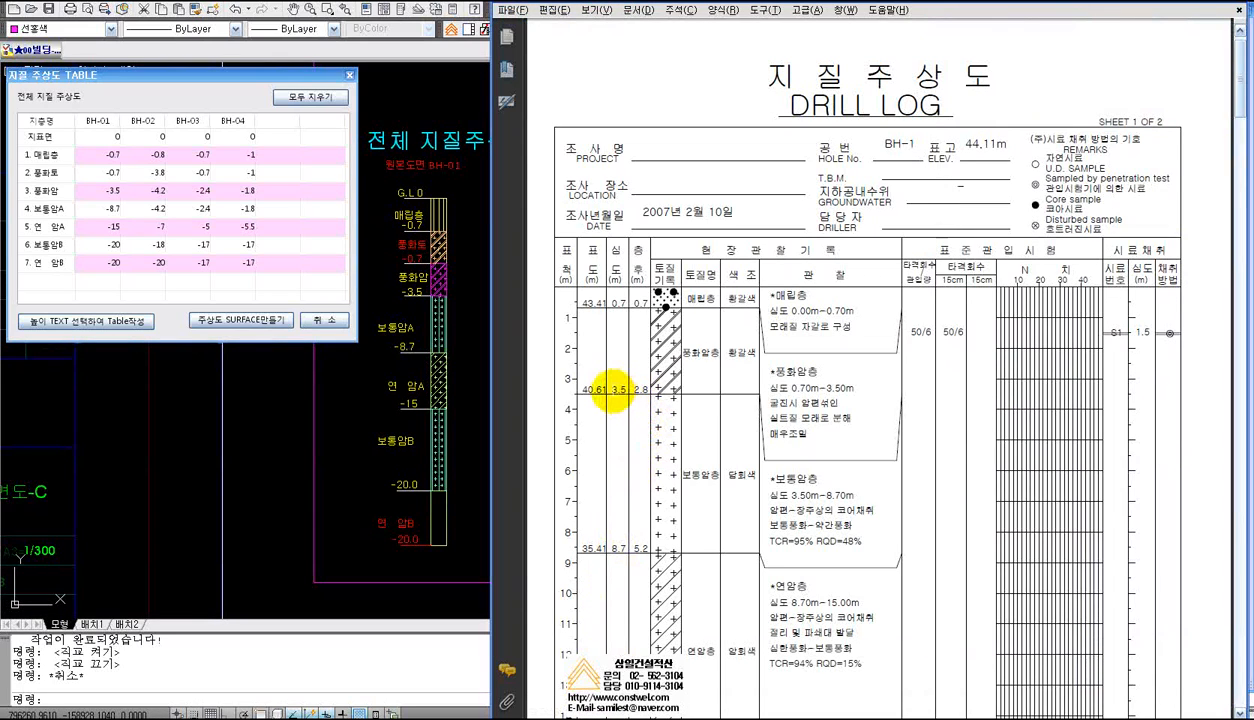
left_click_drag(612, 390, 622, 391)
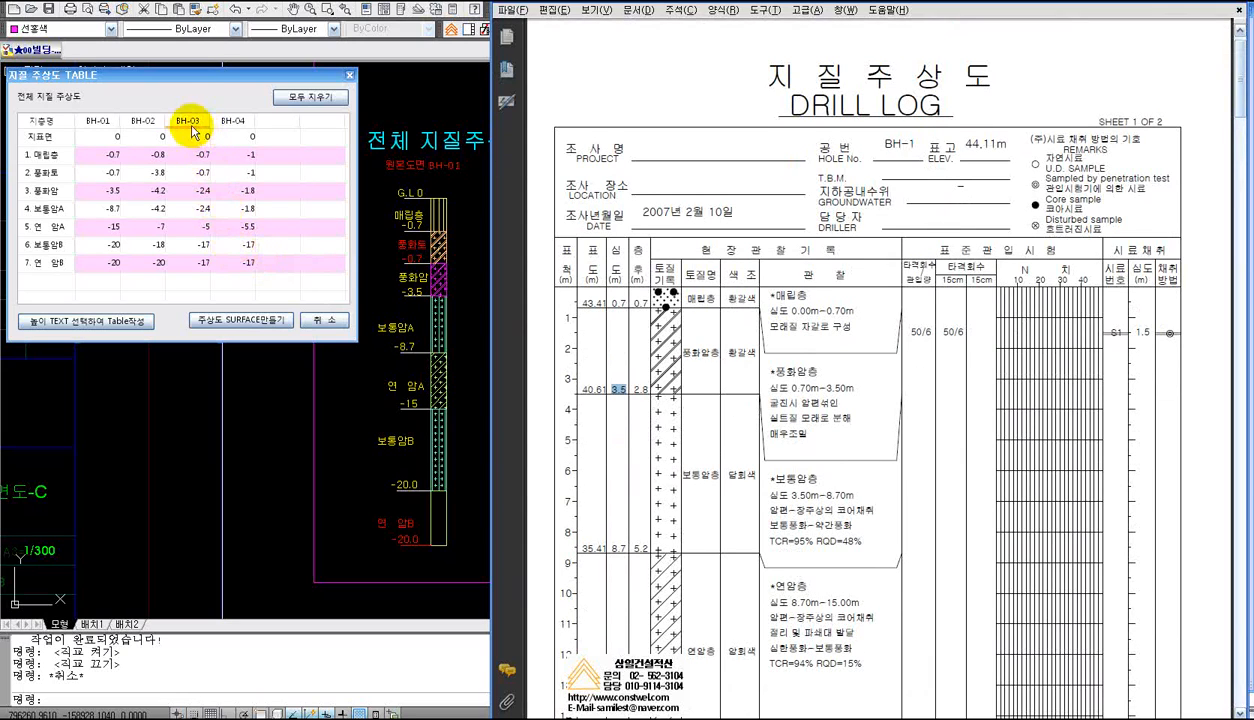
left_click(160, 80)
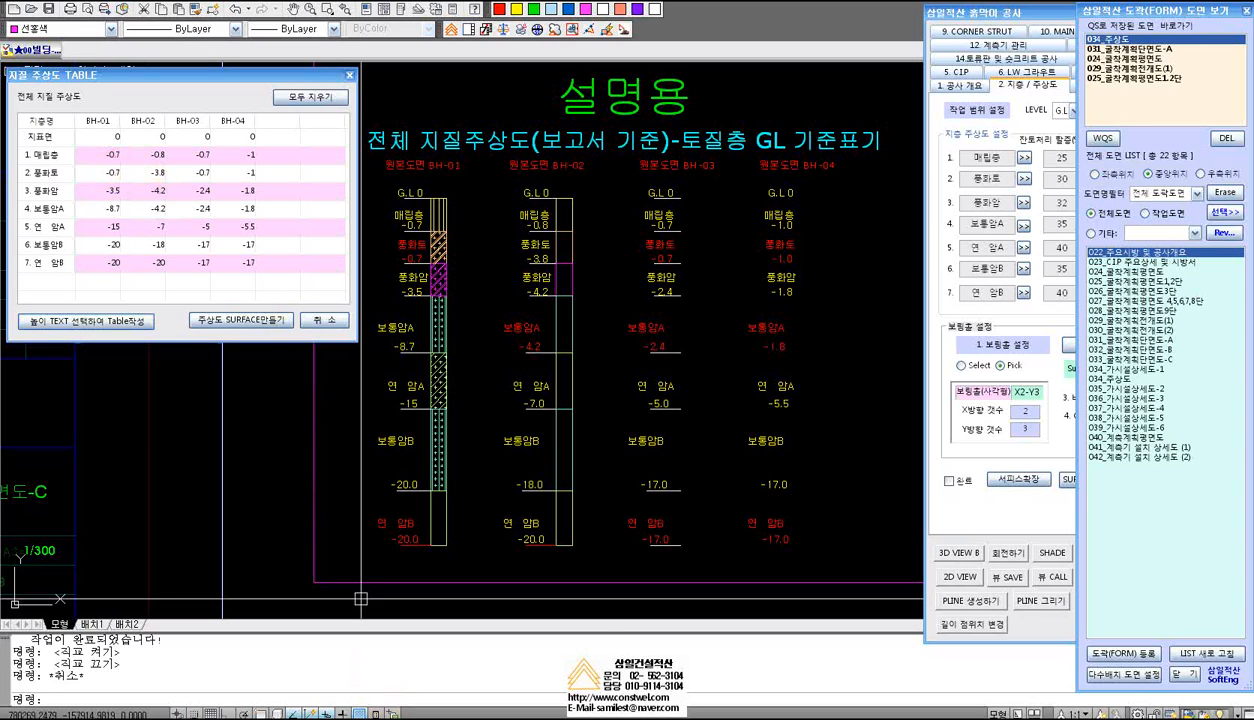
key("alt+Tab")
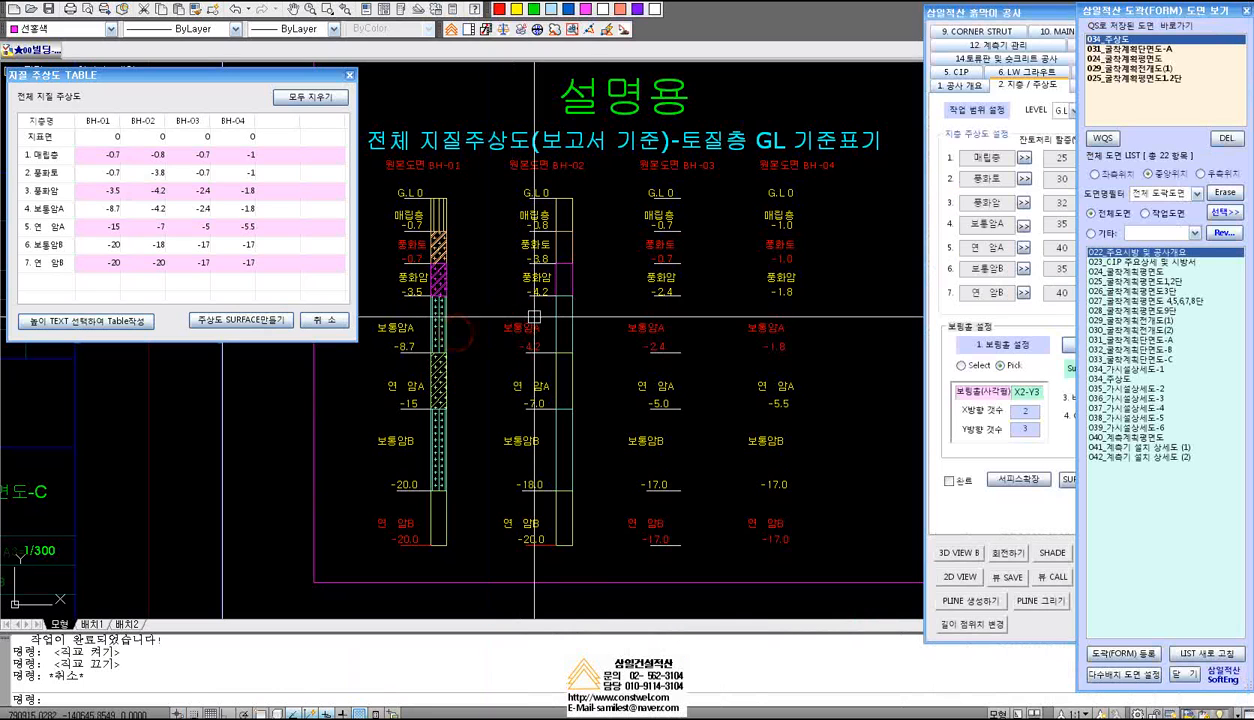
left_click(450, 334)
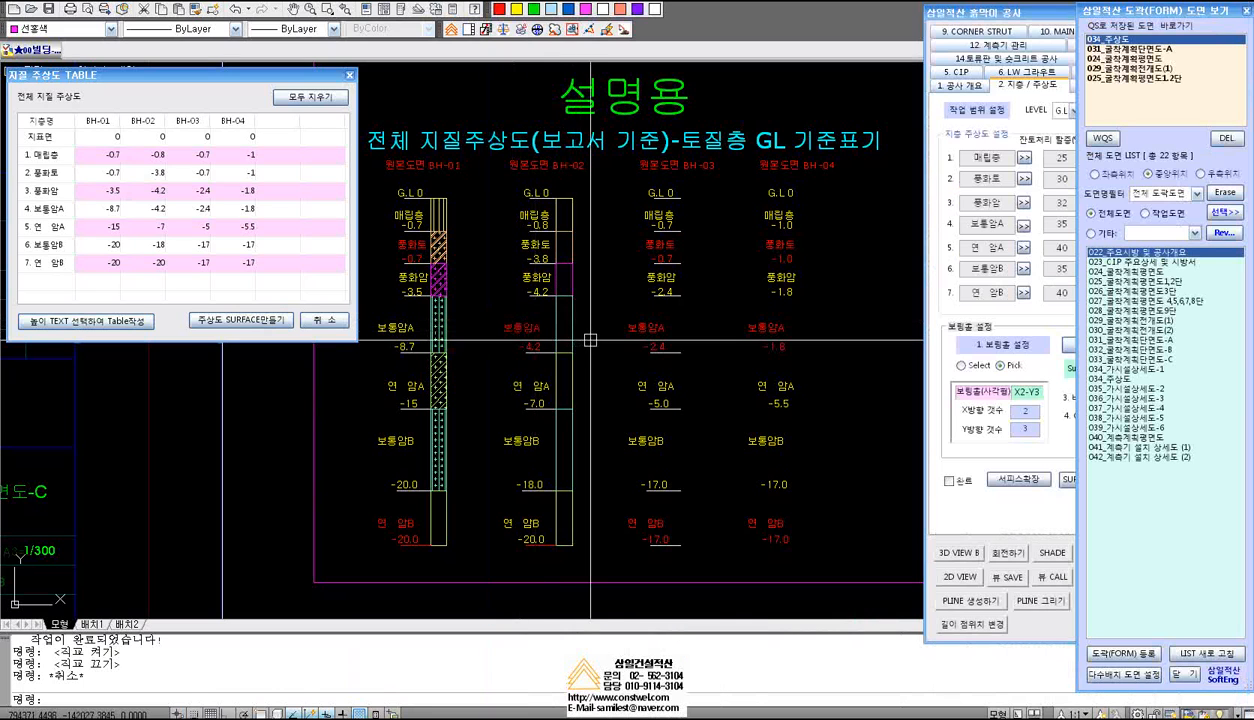
scroll(640, 344, "down", 3)
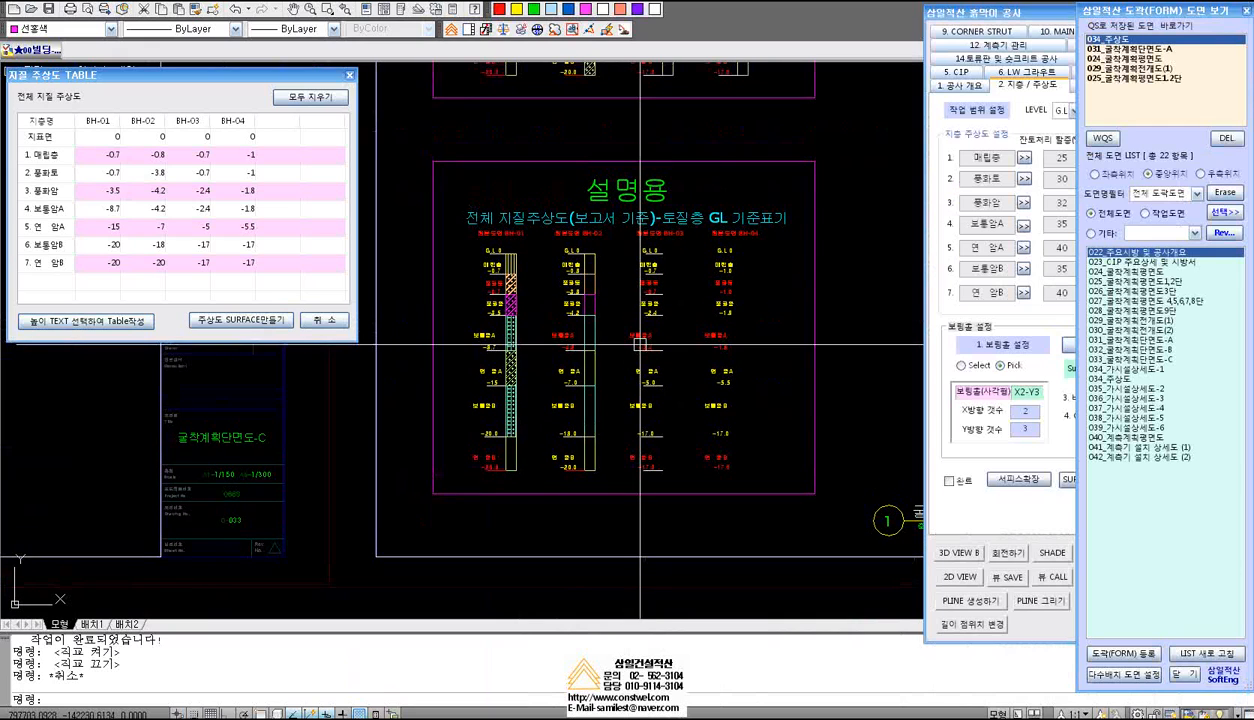
middle_click_drag(616, 339, 613, 338)
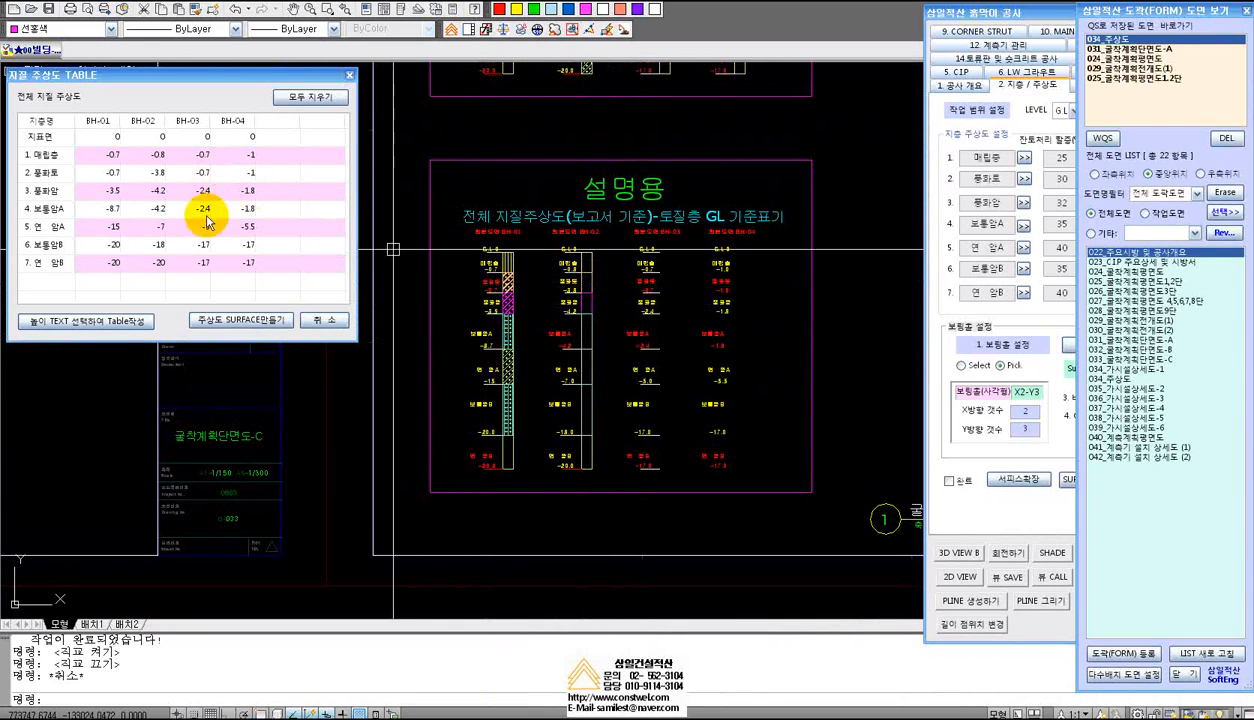
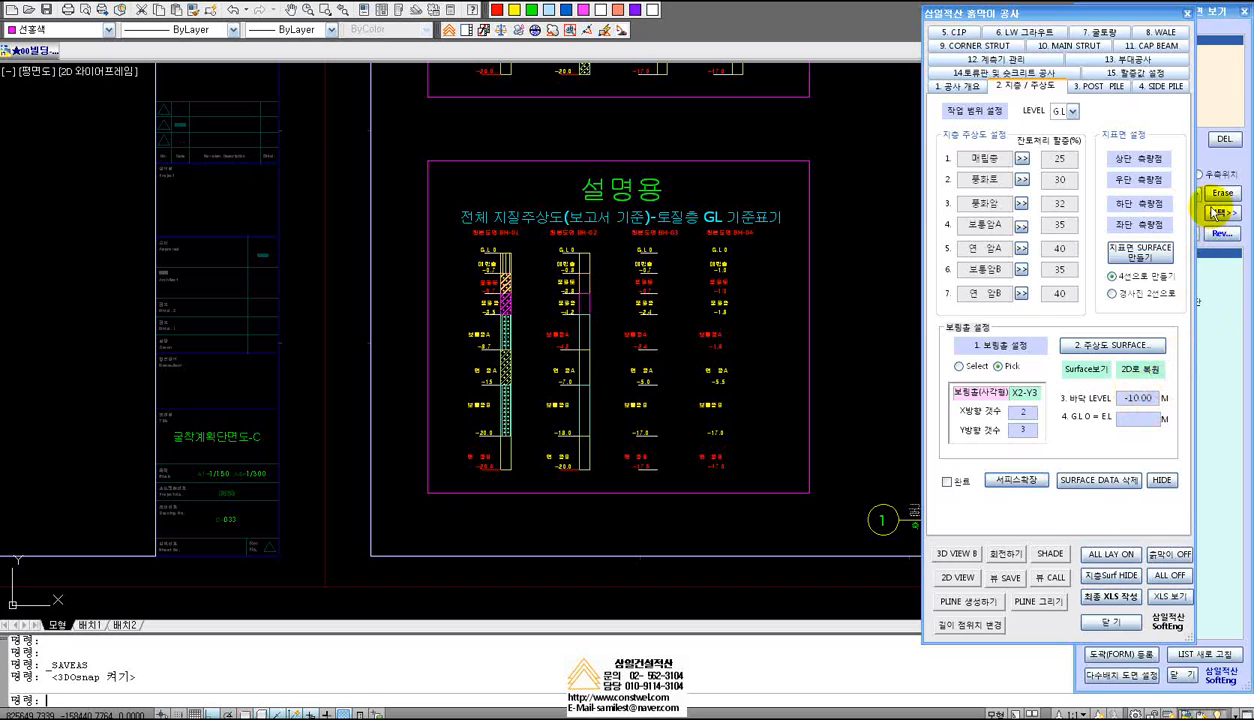
Bring up the saved drawing 024_굴착계획평면도 and examine its two FINAL EXC. level labels
left_click(1210, 158)
left_click(1140, 59)
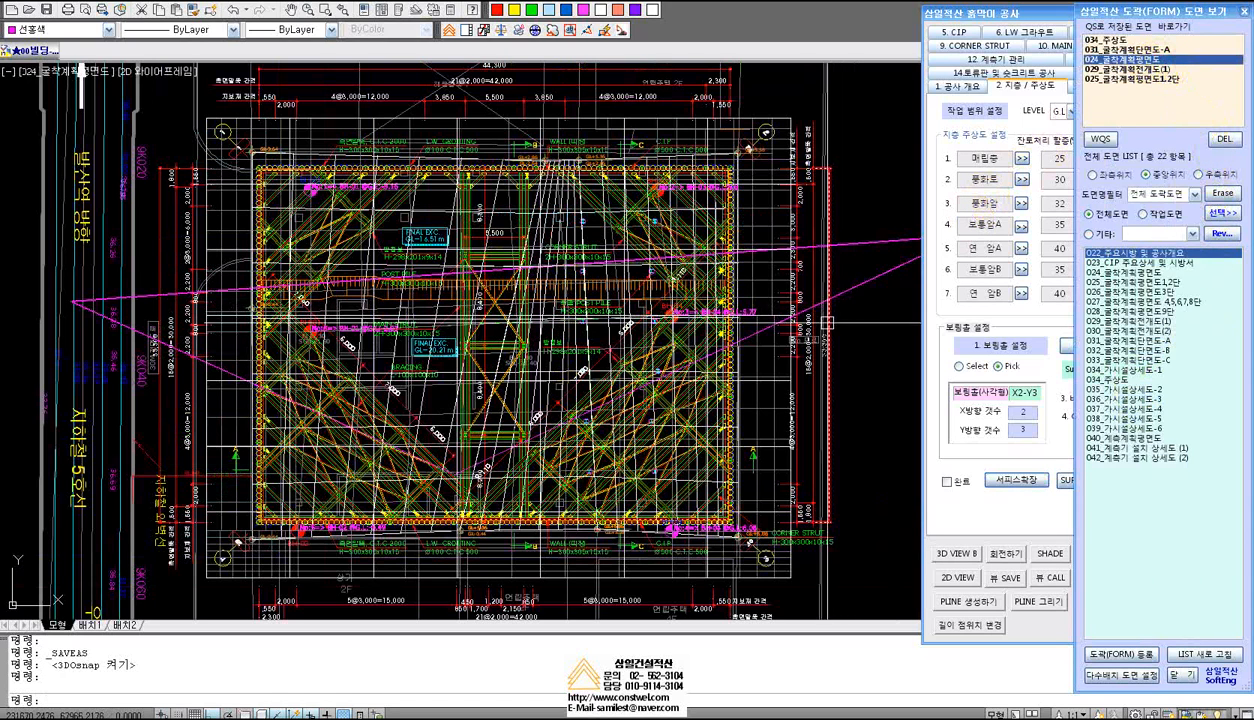
scroll(438, 252, "up", 2)
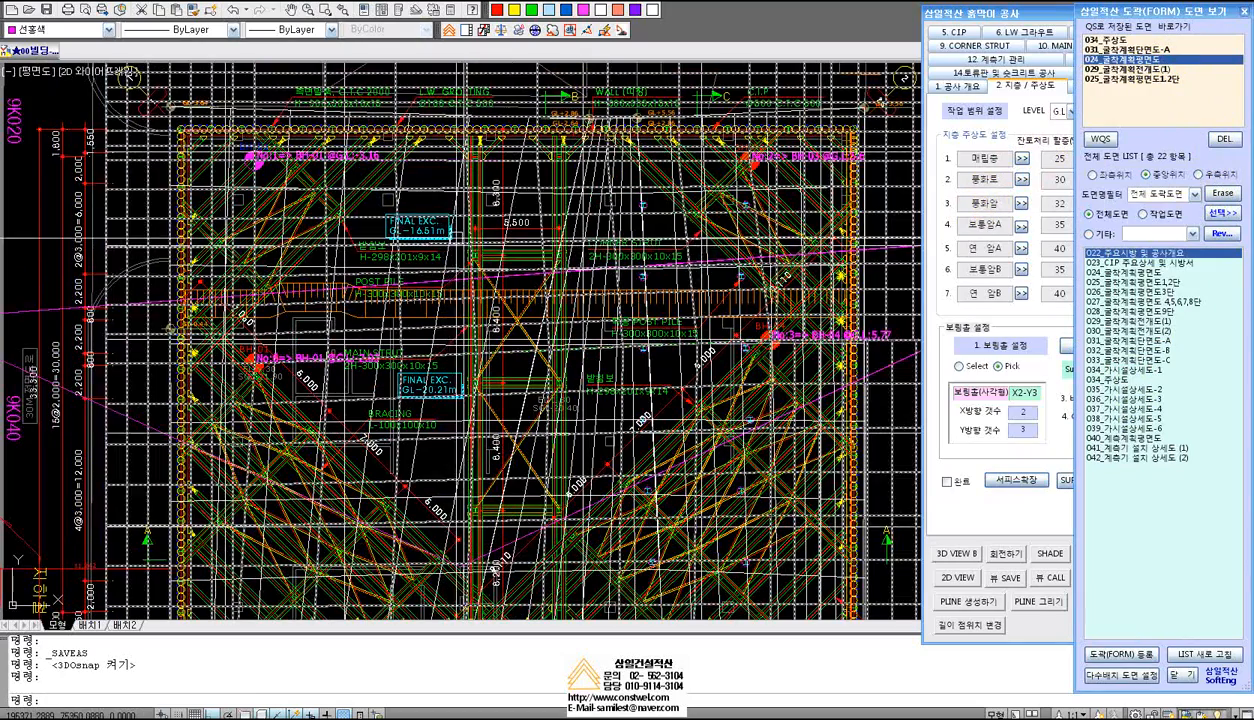
middle_click_drag(440, 258, 377, 288)
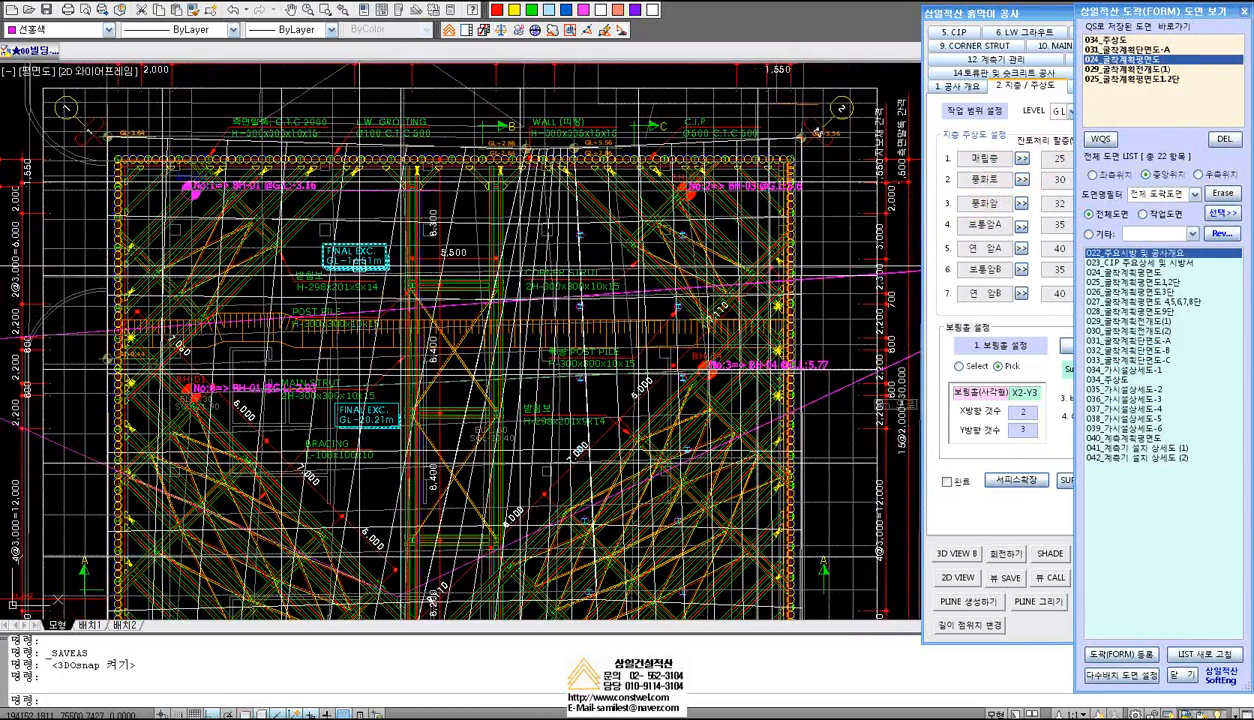
scroll(377, 261, "up", 4)
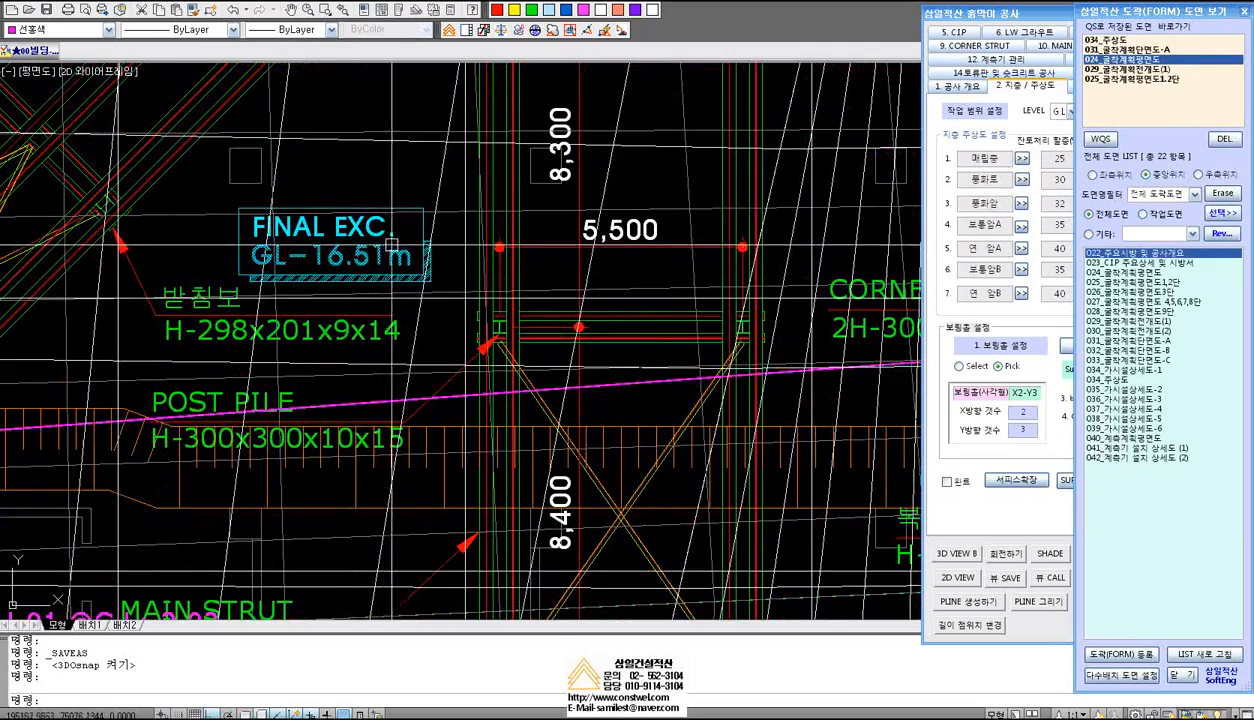
scroll(380, 260, "down", 5)
scroll(399, 438, "up", 5)
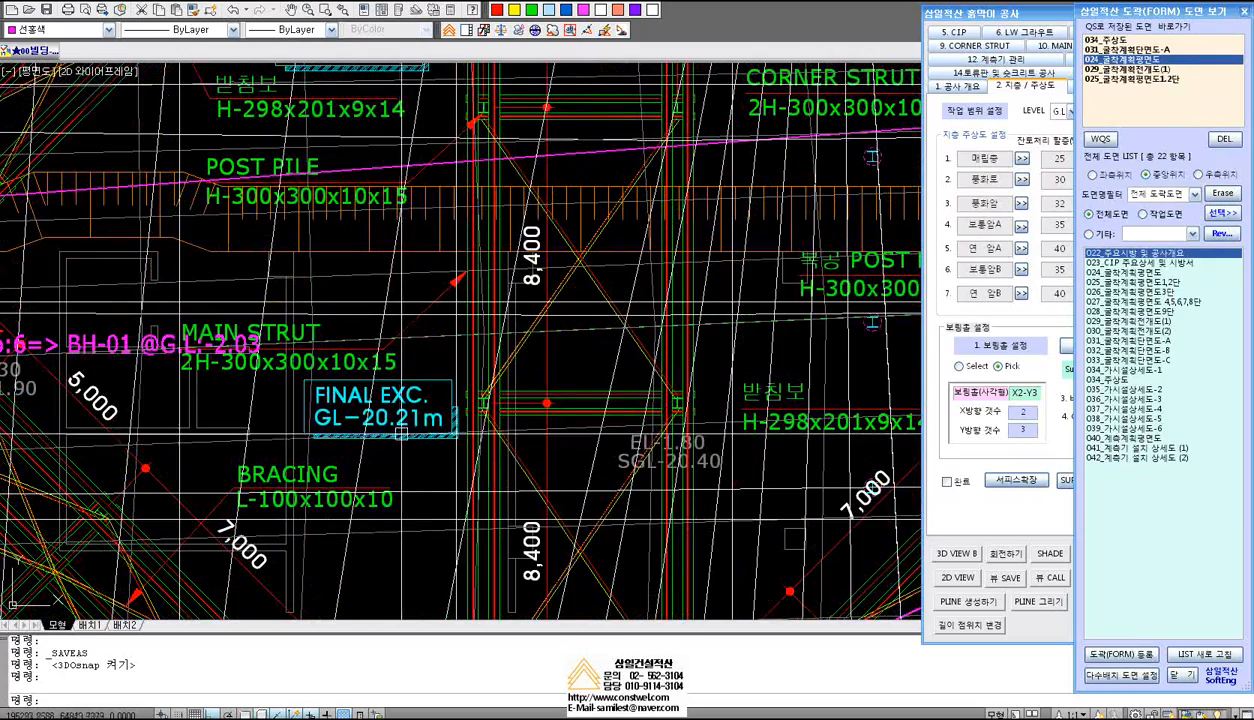
scroll(425, 430, "down", 2)
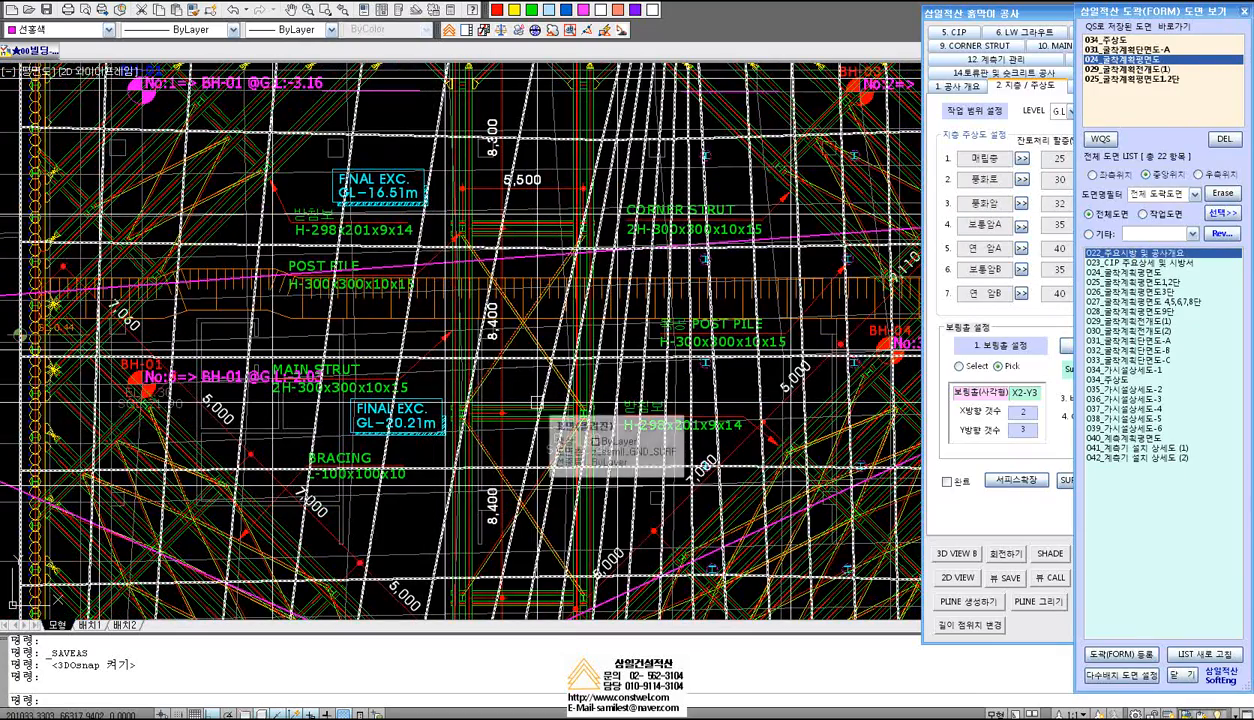
Set the 바닥 LEVEL to -16.51 M, and check the level settings under 굴토량 before returning to 지층 / 주상도
left_click(970, 513)
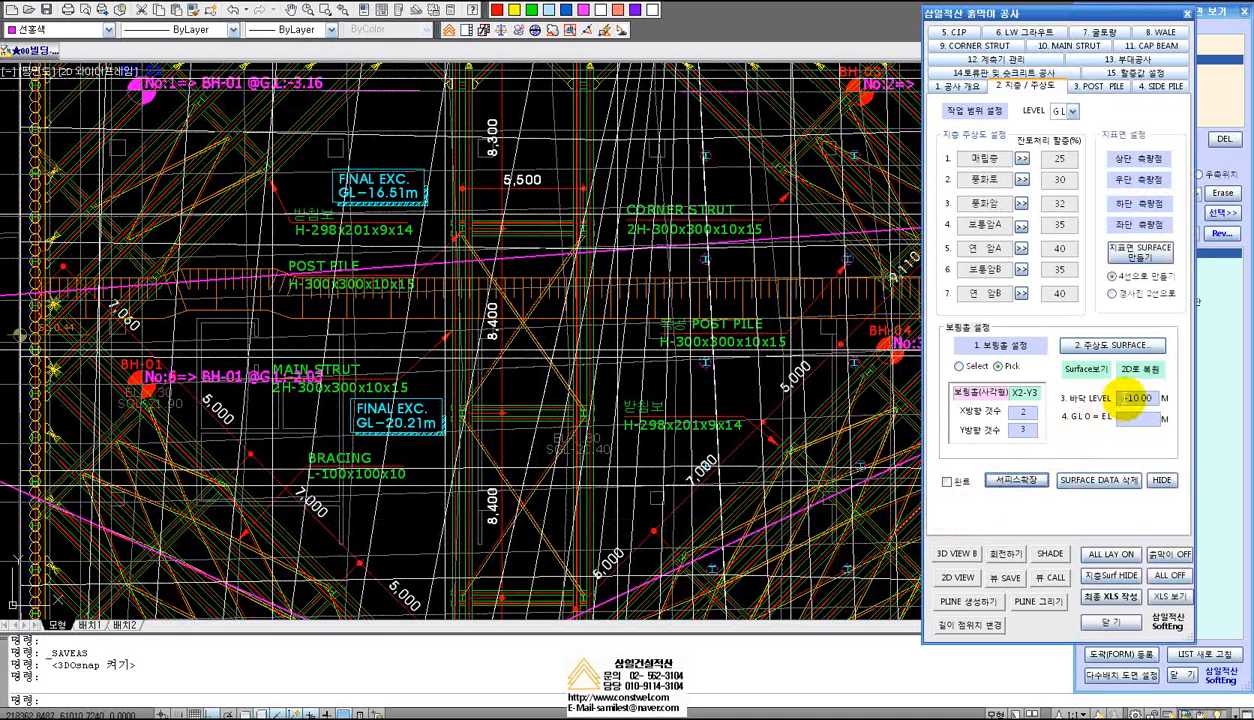
double_click(1130, 397)
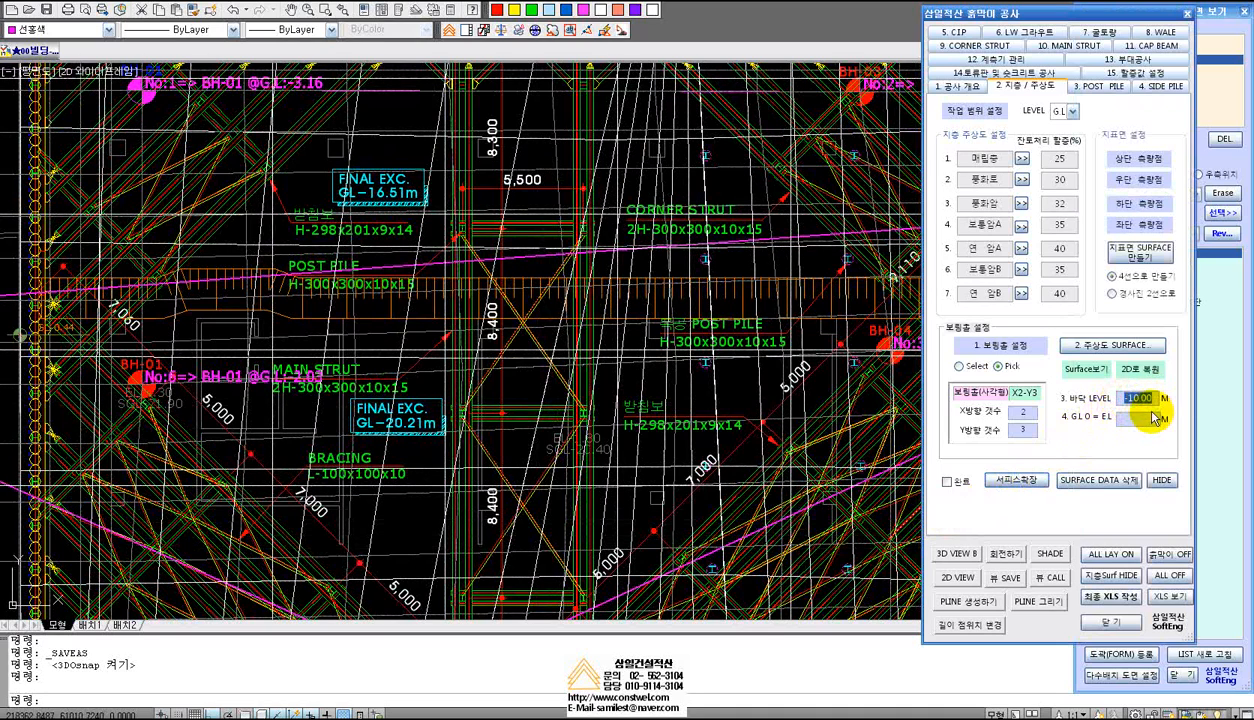
type("-16.5")
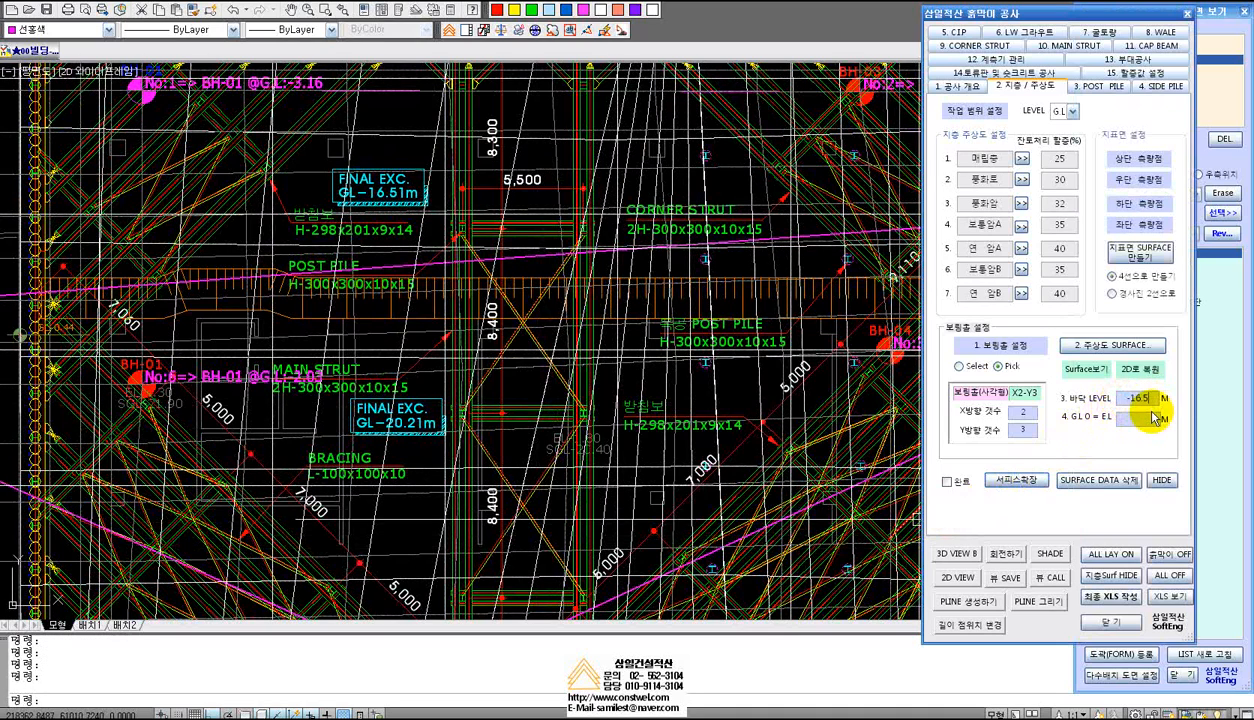
type("1")
key("Tab")
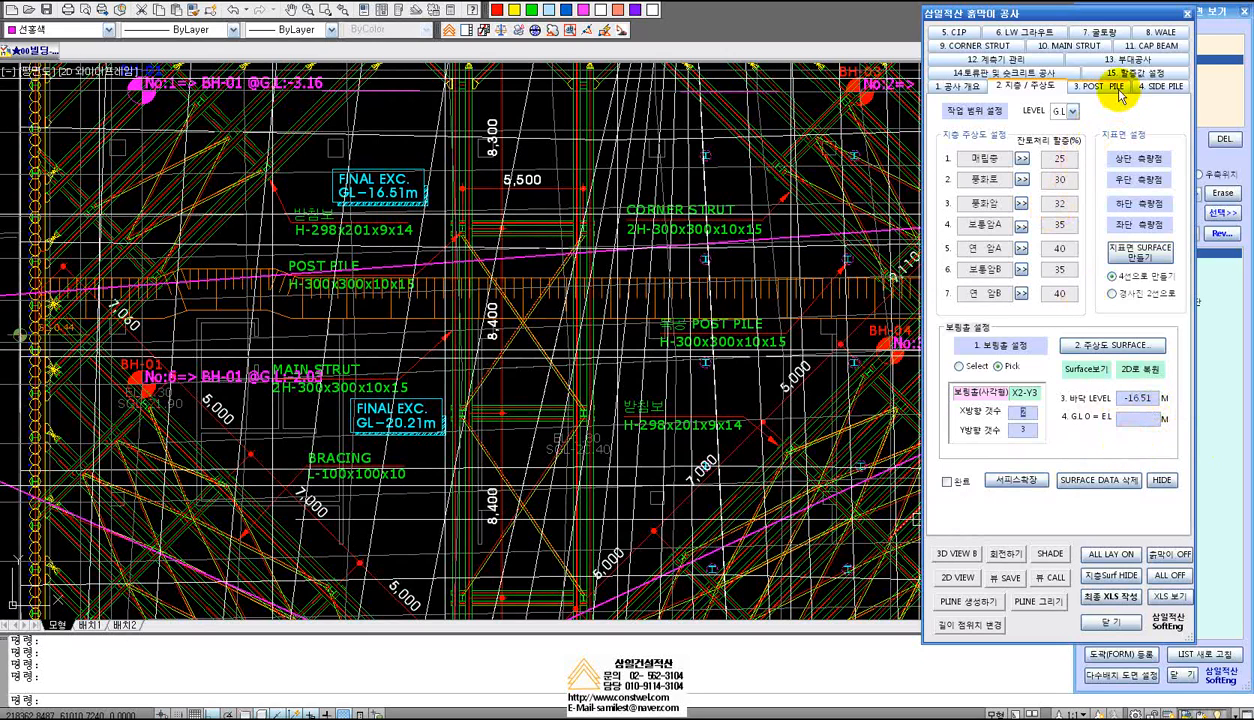
left_click(1100, 38)
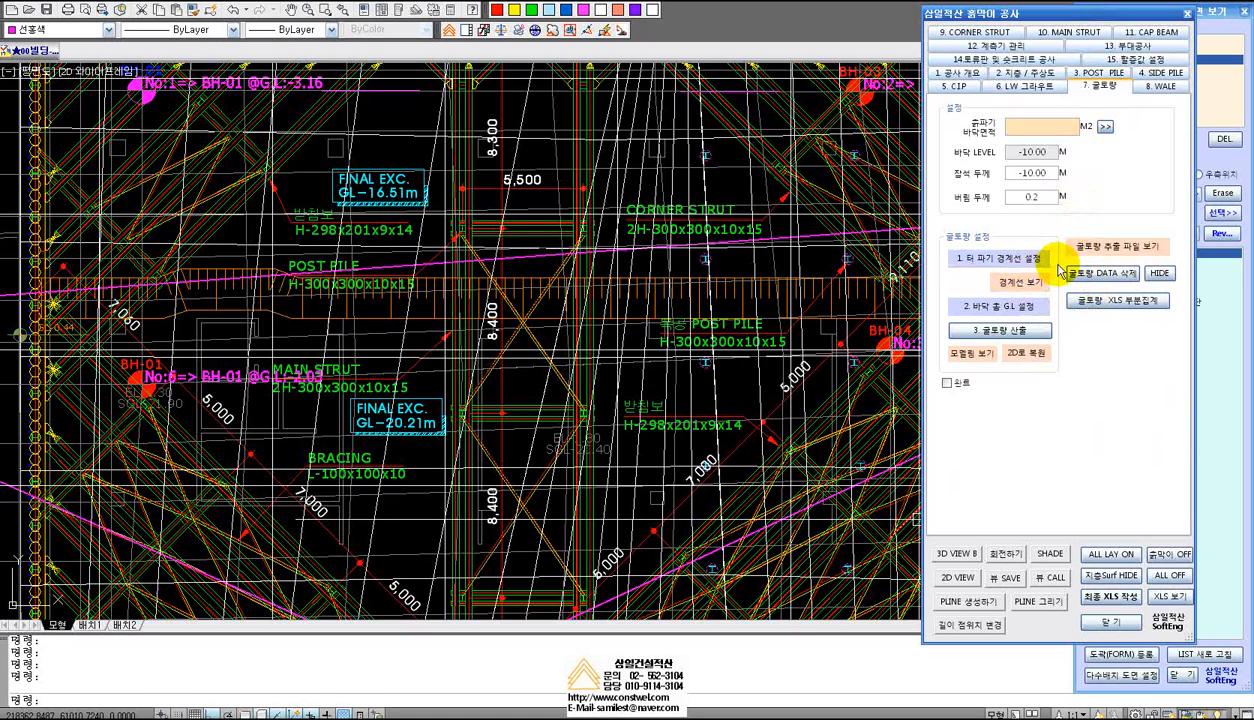
left_click(1016, 77)
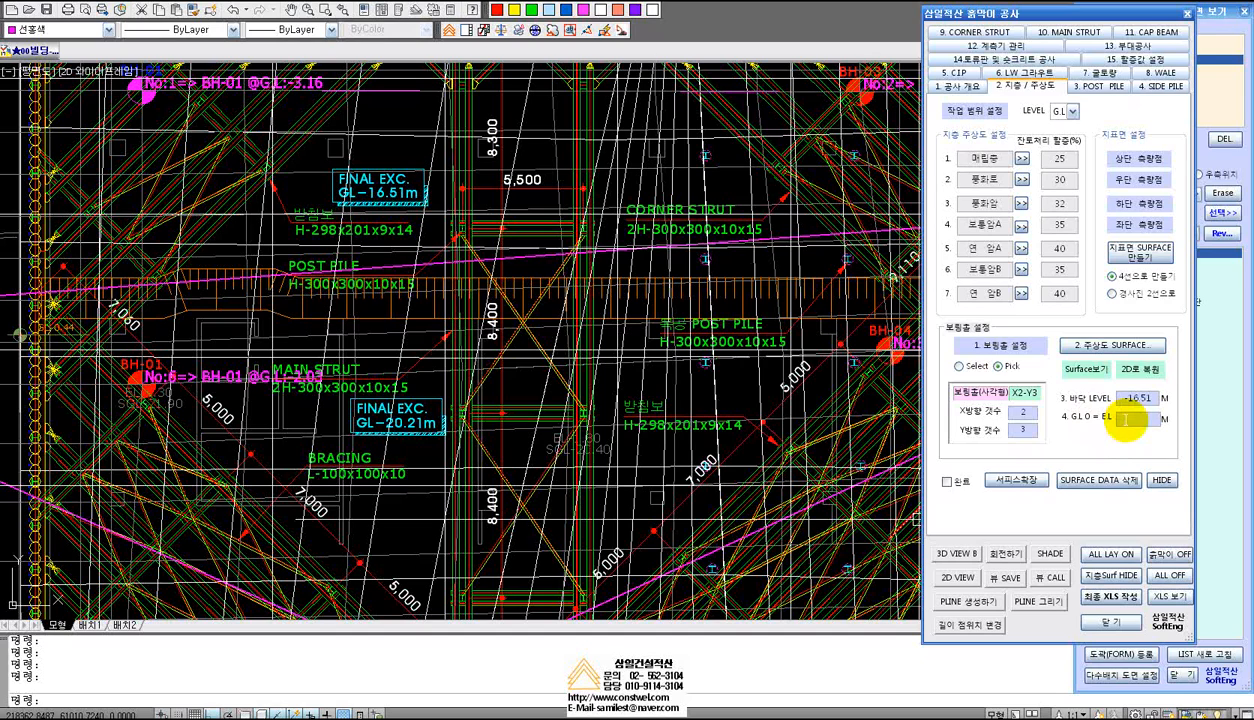
Invoke 서피스확장 and examine the selected surface's extent across the whole excavation plan
left_click(1018, 482)
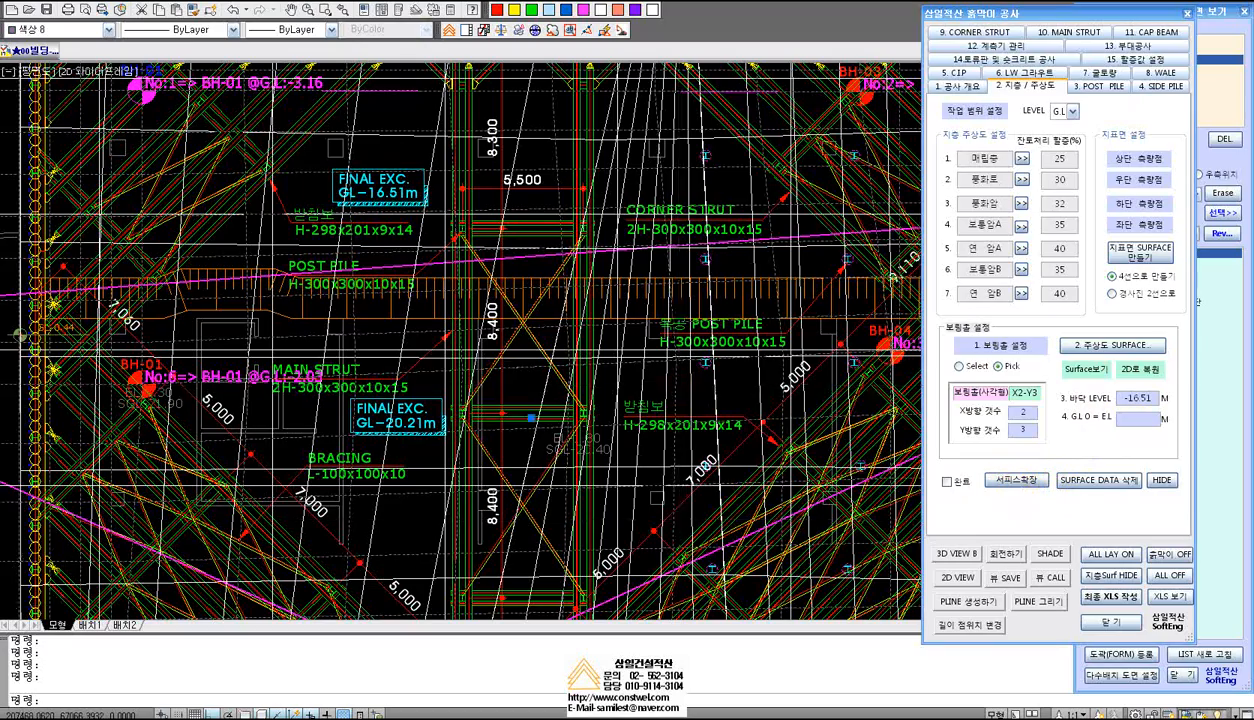
scroll(677, 388, "down", 6)
middle_click_drag(698, 403, 619, 367)
scroll(644, 376, "up", 2)
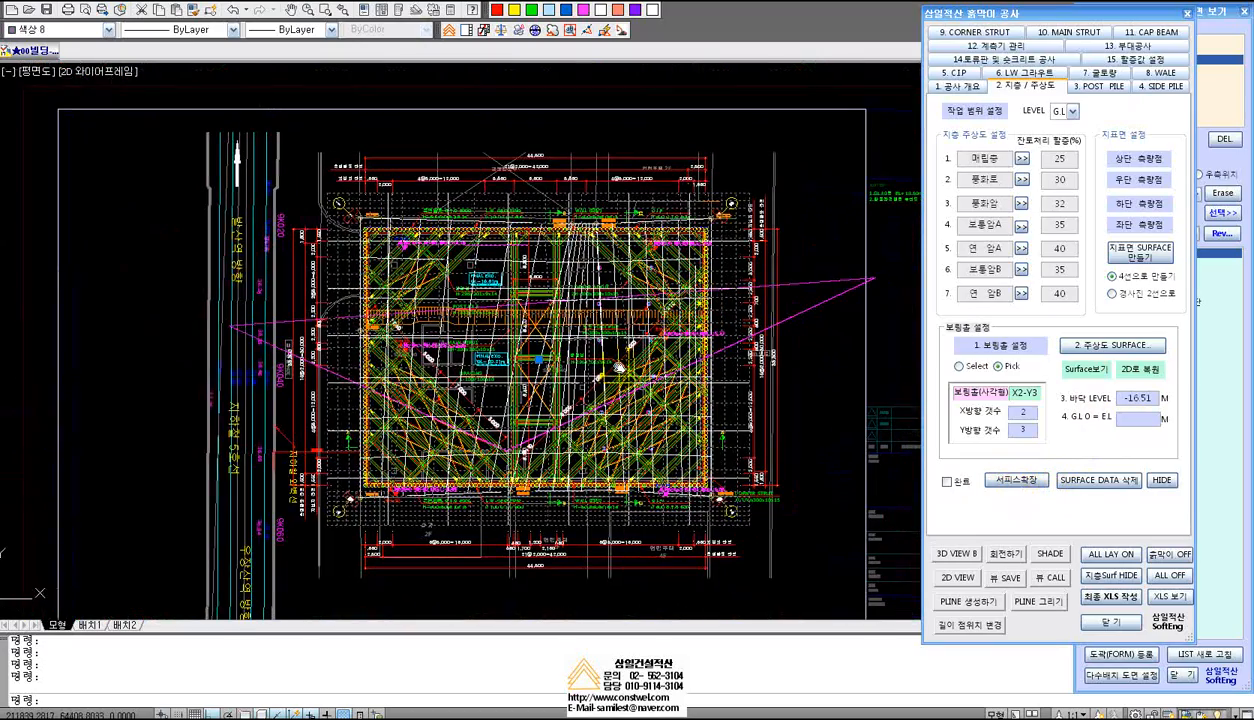
Clear the selection and examine the soil-layer surface meshes and their extents across the excavation plan
key("Escape")
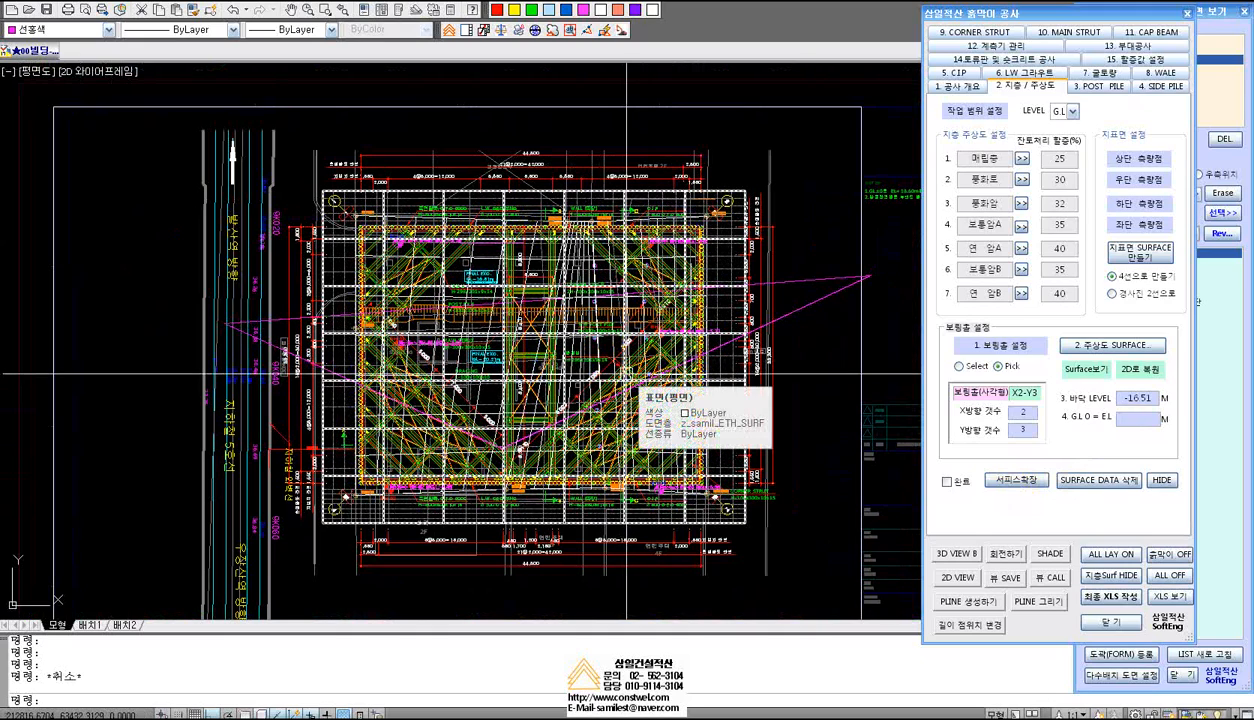
scroll(617, 482, "up", 3)
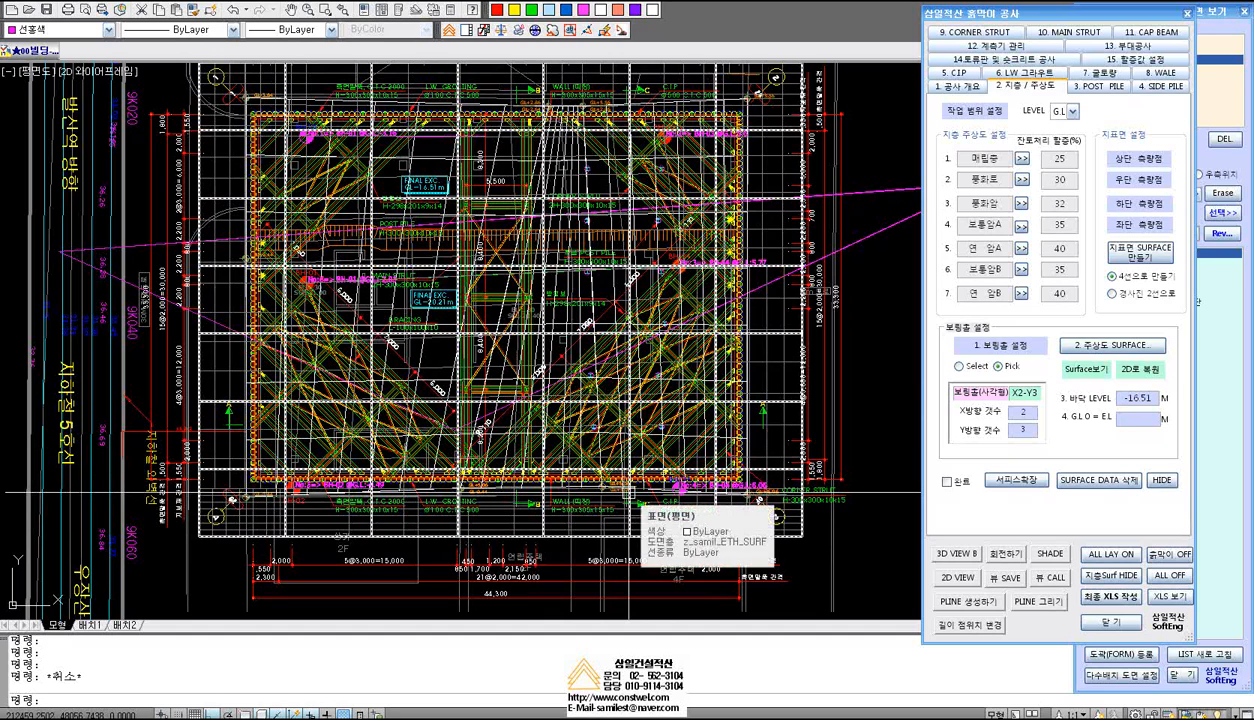
left_click(629, 492)
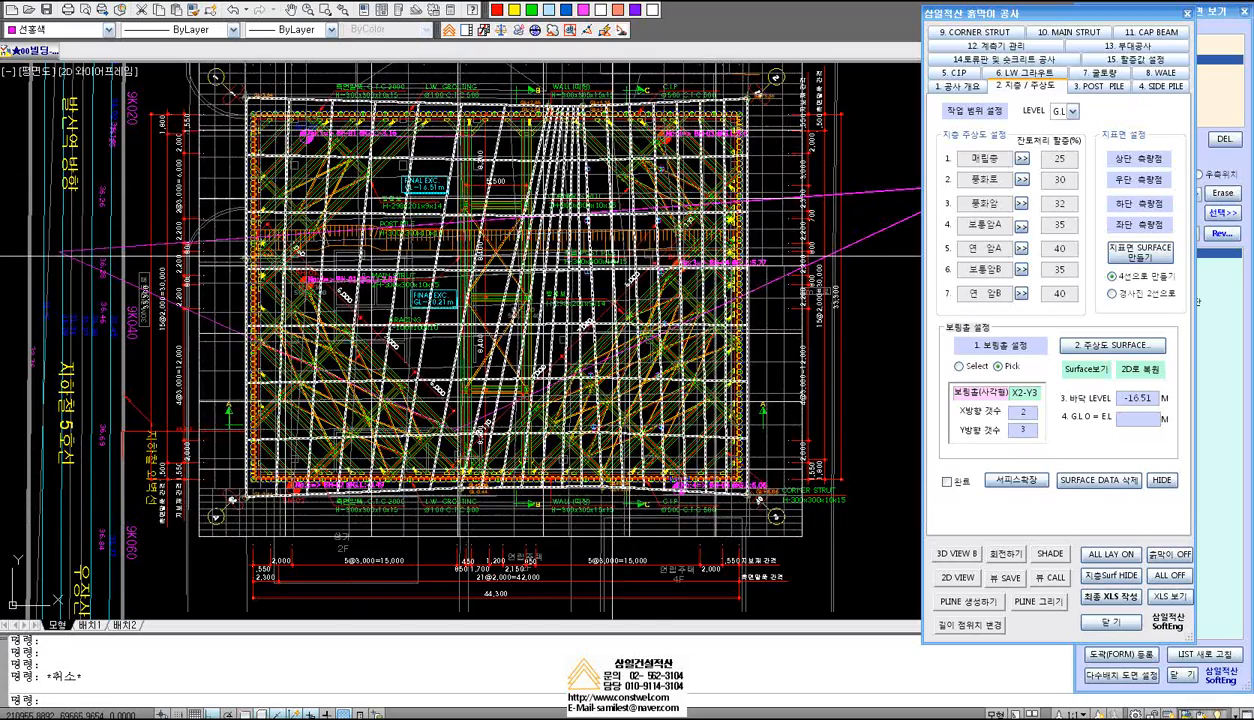
scroll(484, 157, "down", 1)
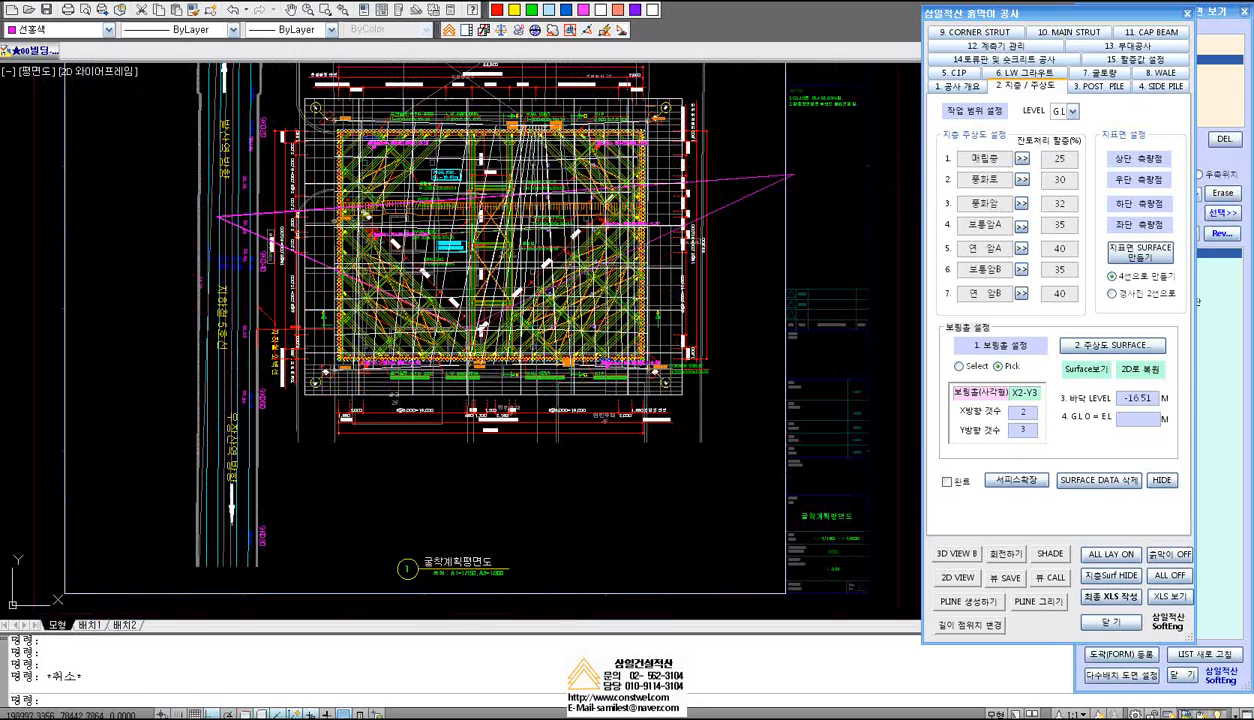
scroll(488, 167, "down", 1)
scroll(488, 165, "up", 1)
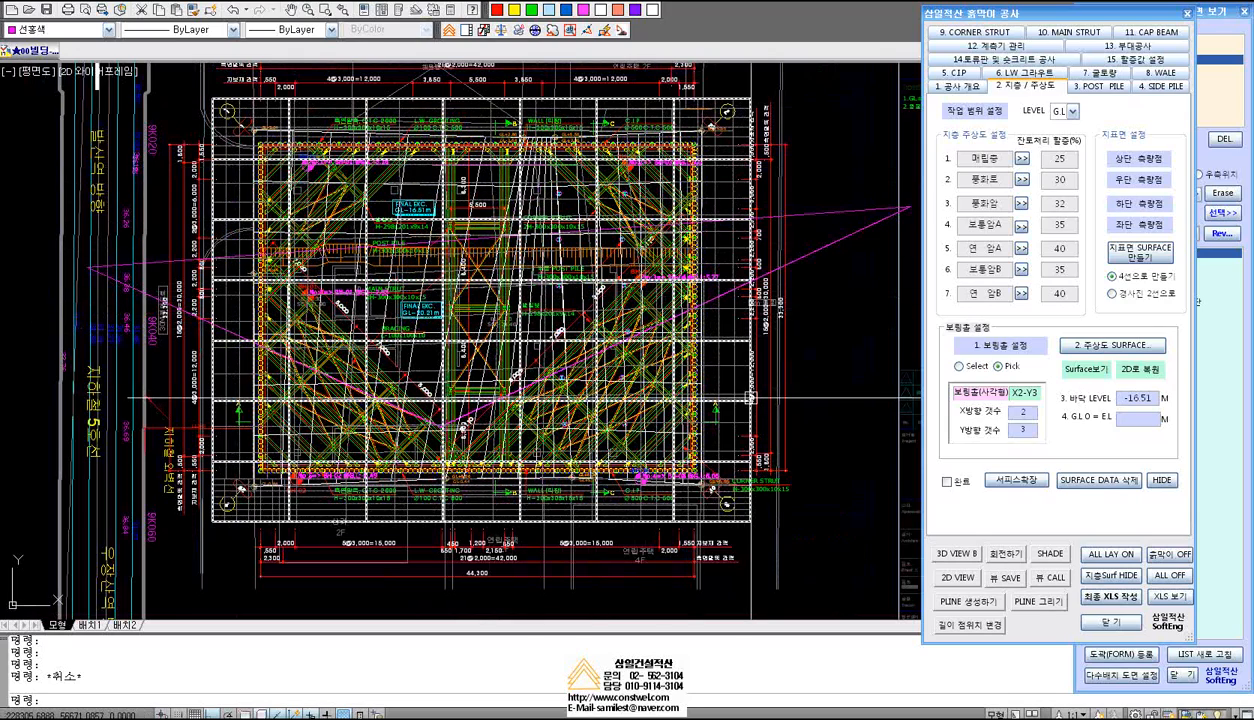
left_click(1080, 484)
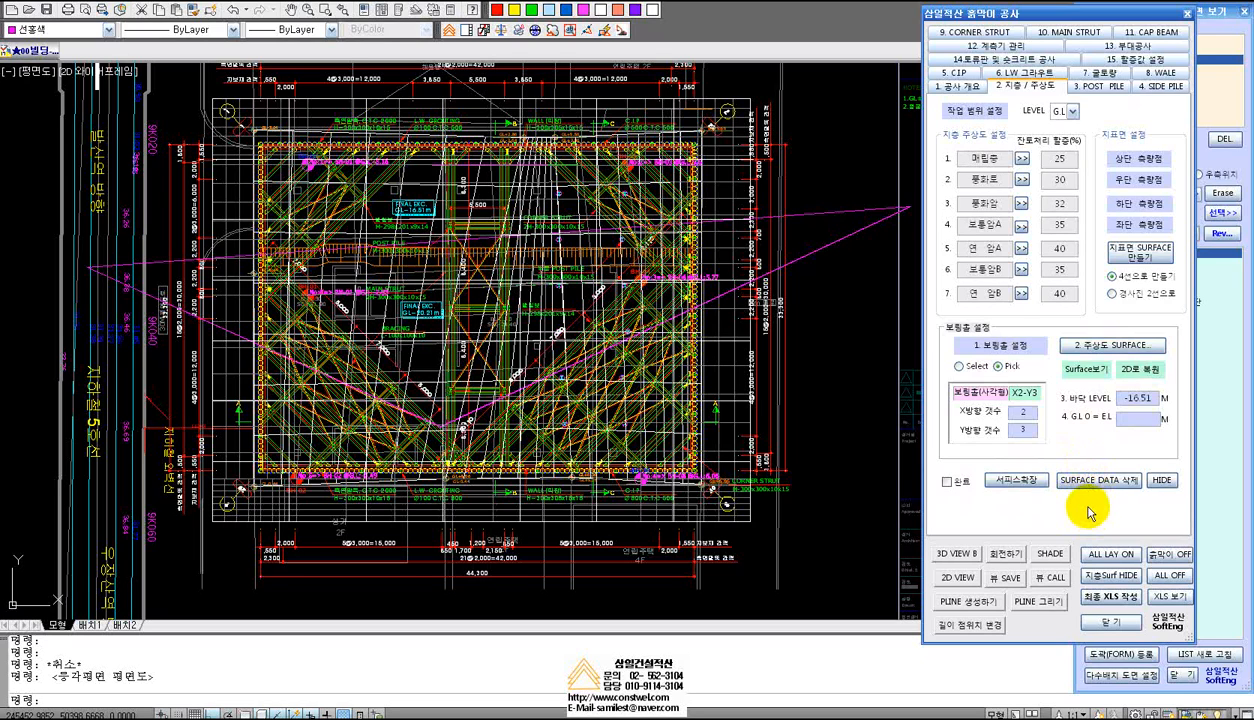
Toggle the visibility of the soil-layer SURFACE data, leaving it hidden, and inspect the strut layout of the excavation plan
left_click(1162, 483)
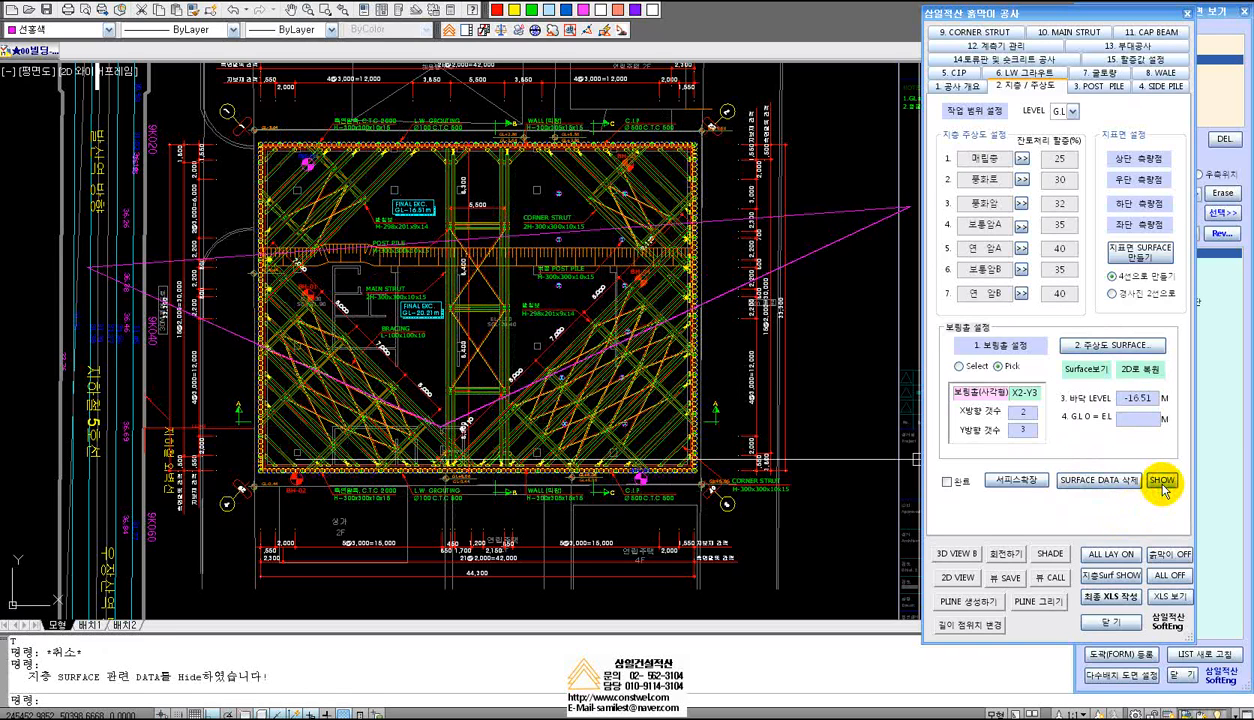
left_click(1162, 483)
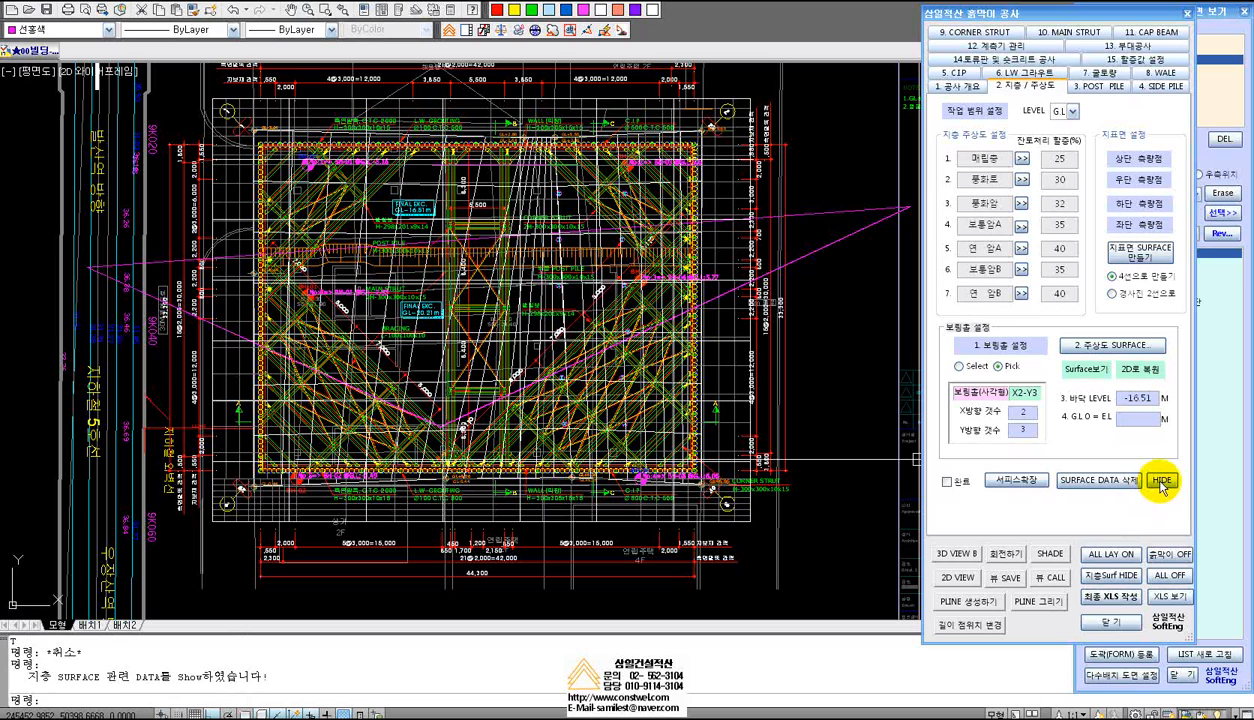
left_click(1161, 482)
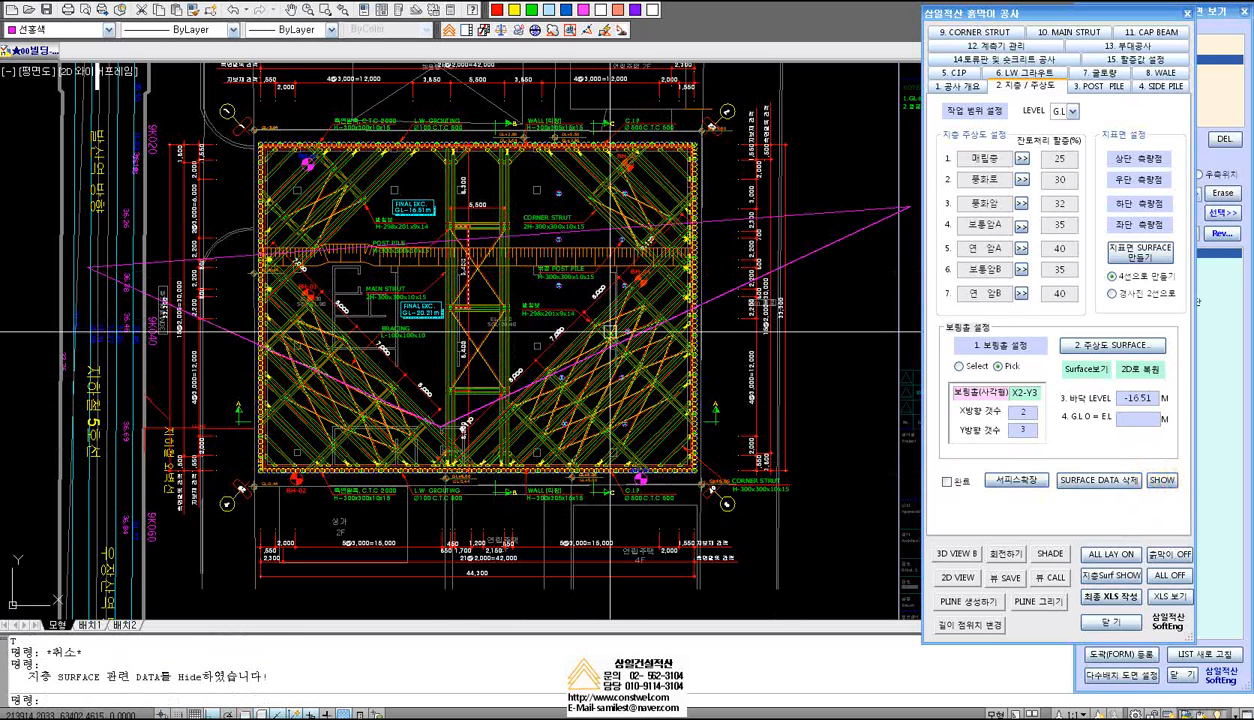
left_click(1163, 485)
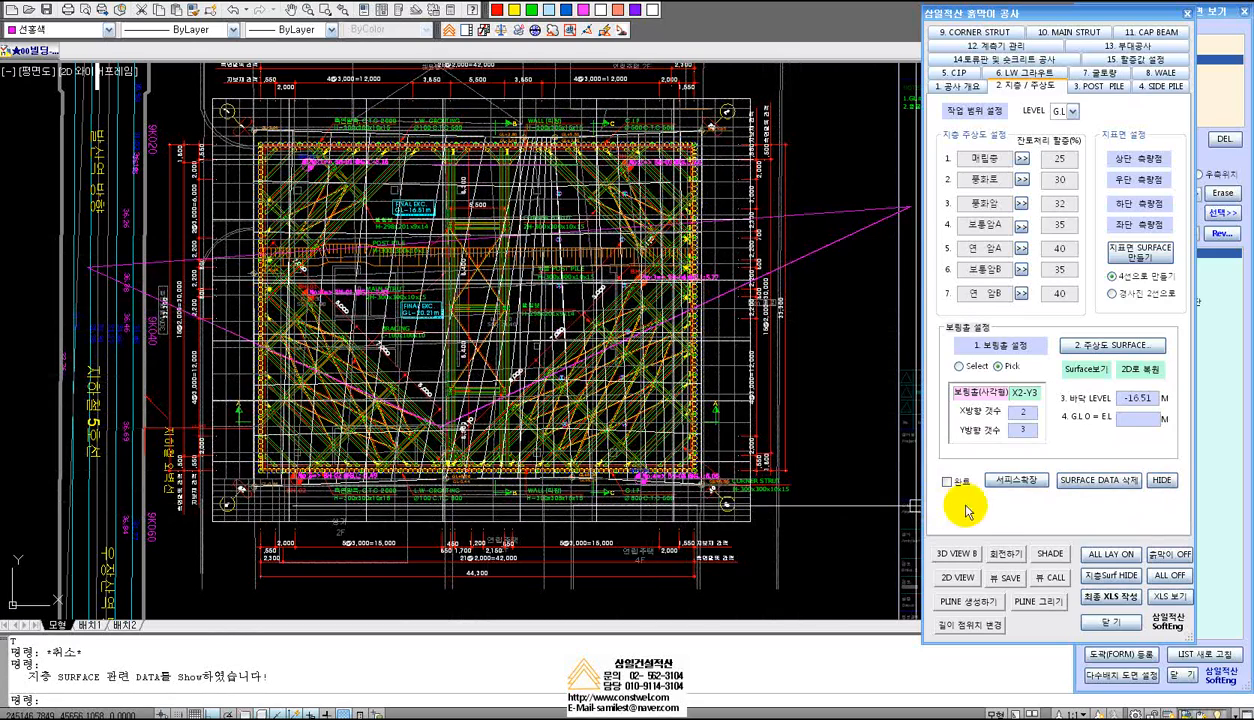
left_click(1162, 481)
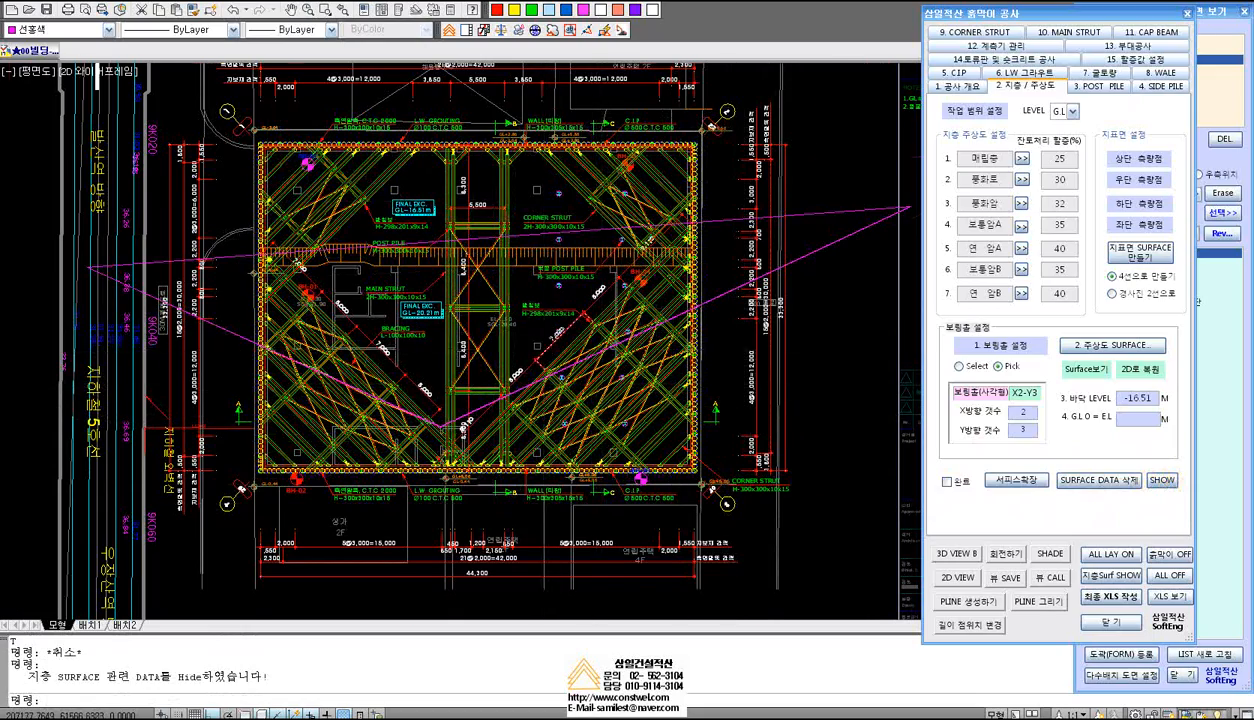
scroll(537, 354, "up", 2)
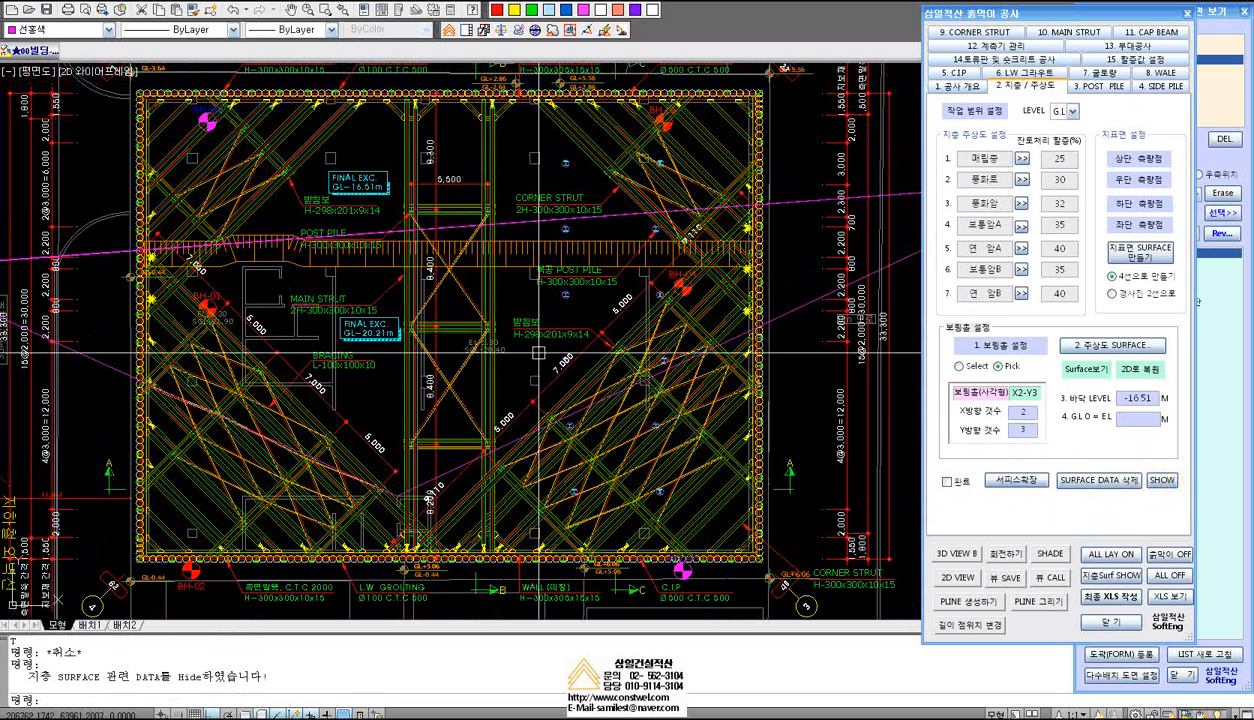
key("F5")
key("F5")
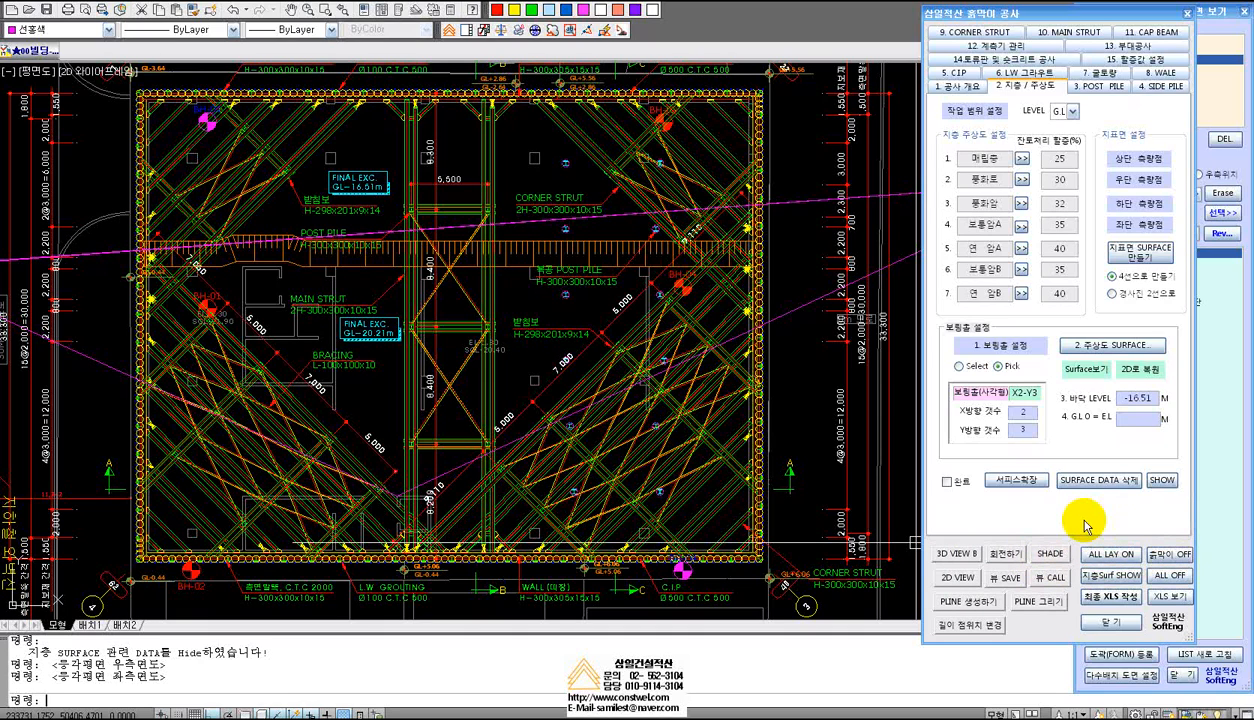
key("F5")
key("F5")
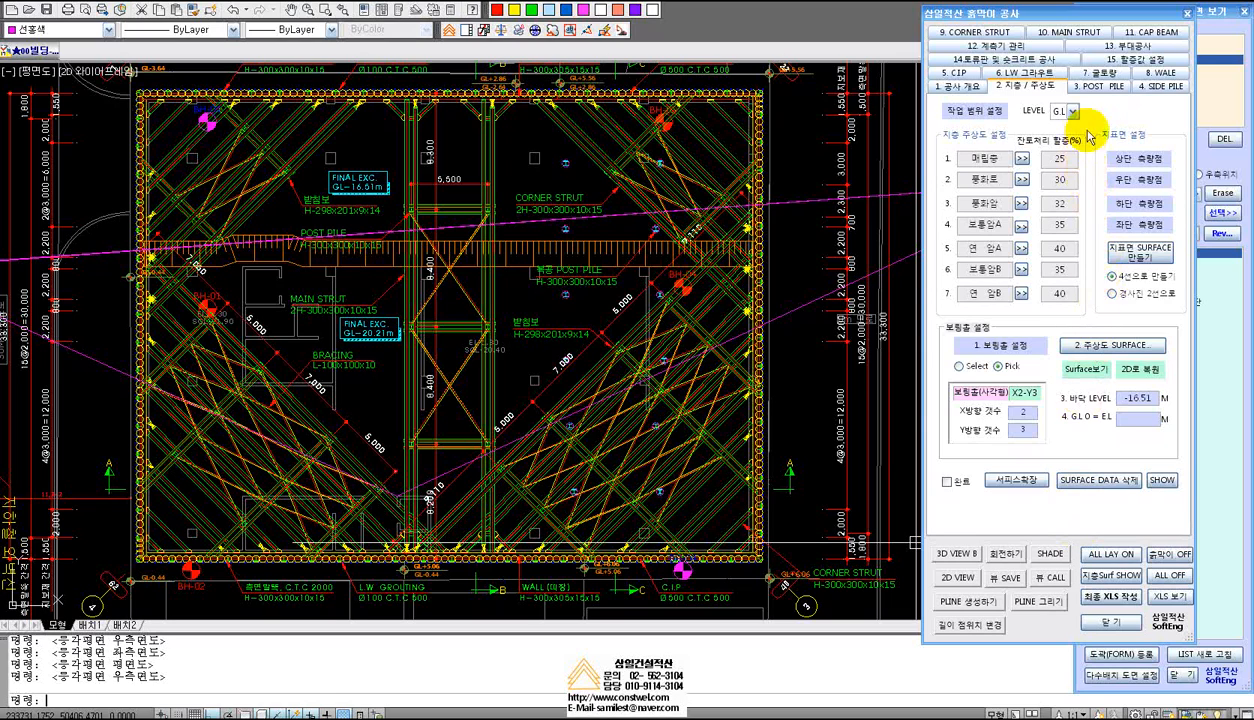
Bring up the 3. POST PILE settings
left_click(1097, 88)
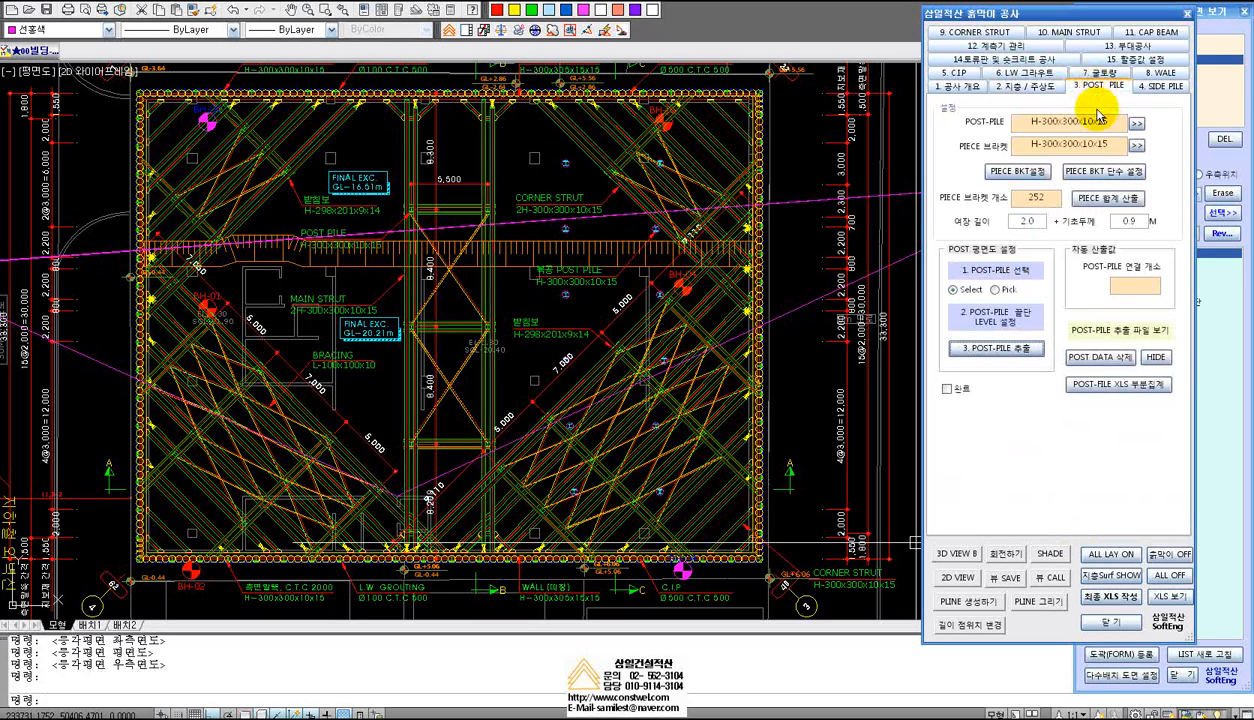